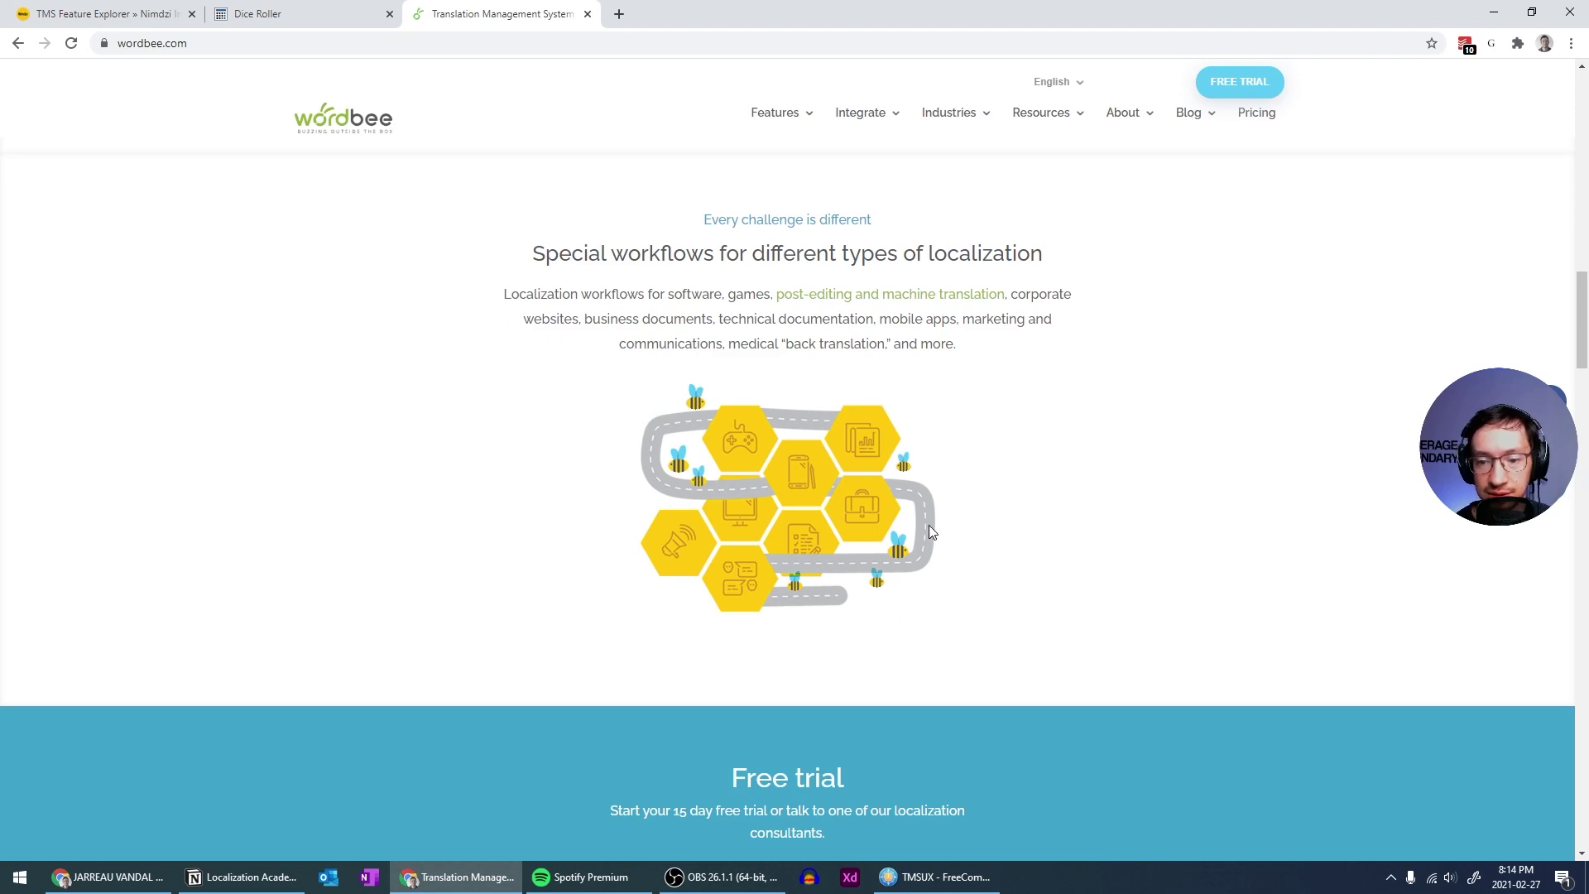
Scroll through the homepage's Olympic translation management section
scroll(928, 524, "up", 4)
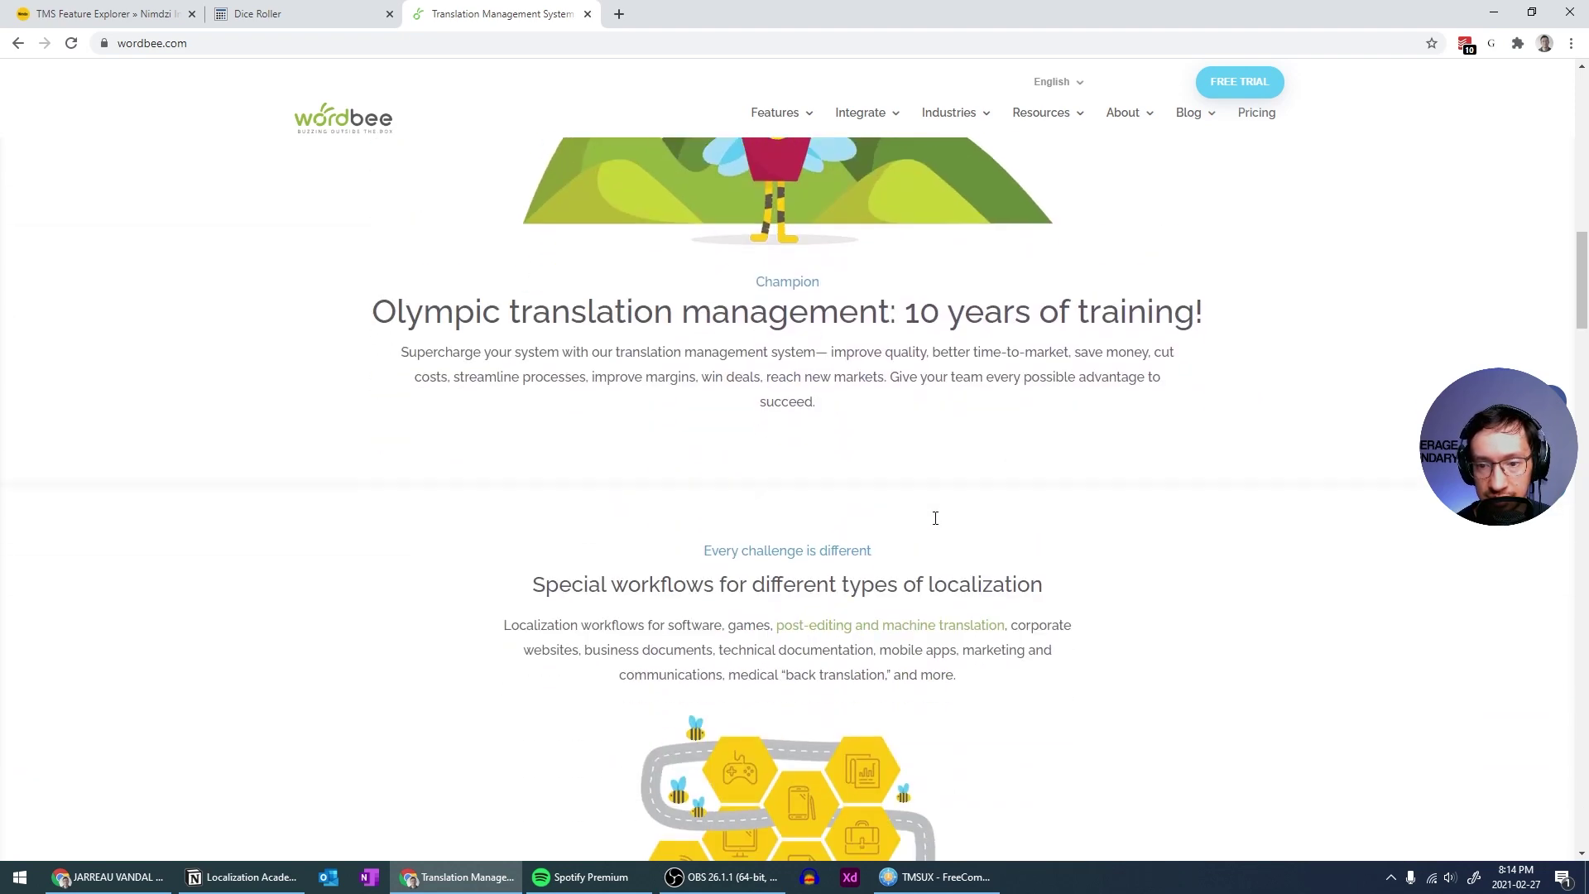
scroll(935, 518, "down", 2)
scroll(935, 518, "up", 6)
scroll(935, 520, "down", 5)
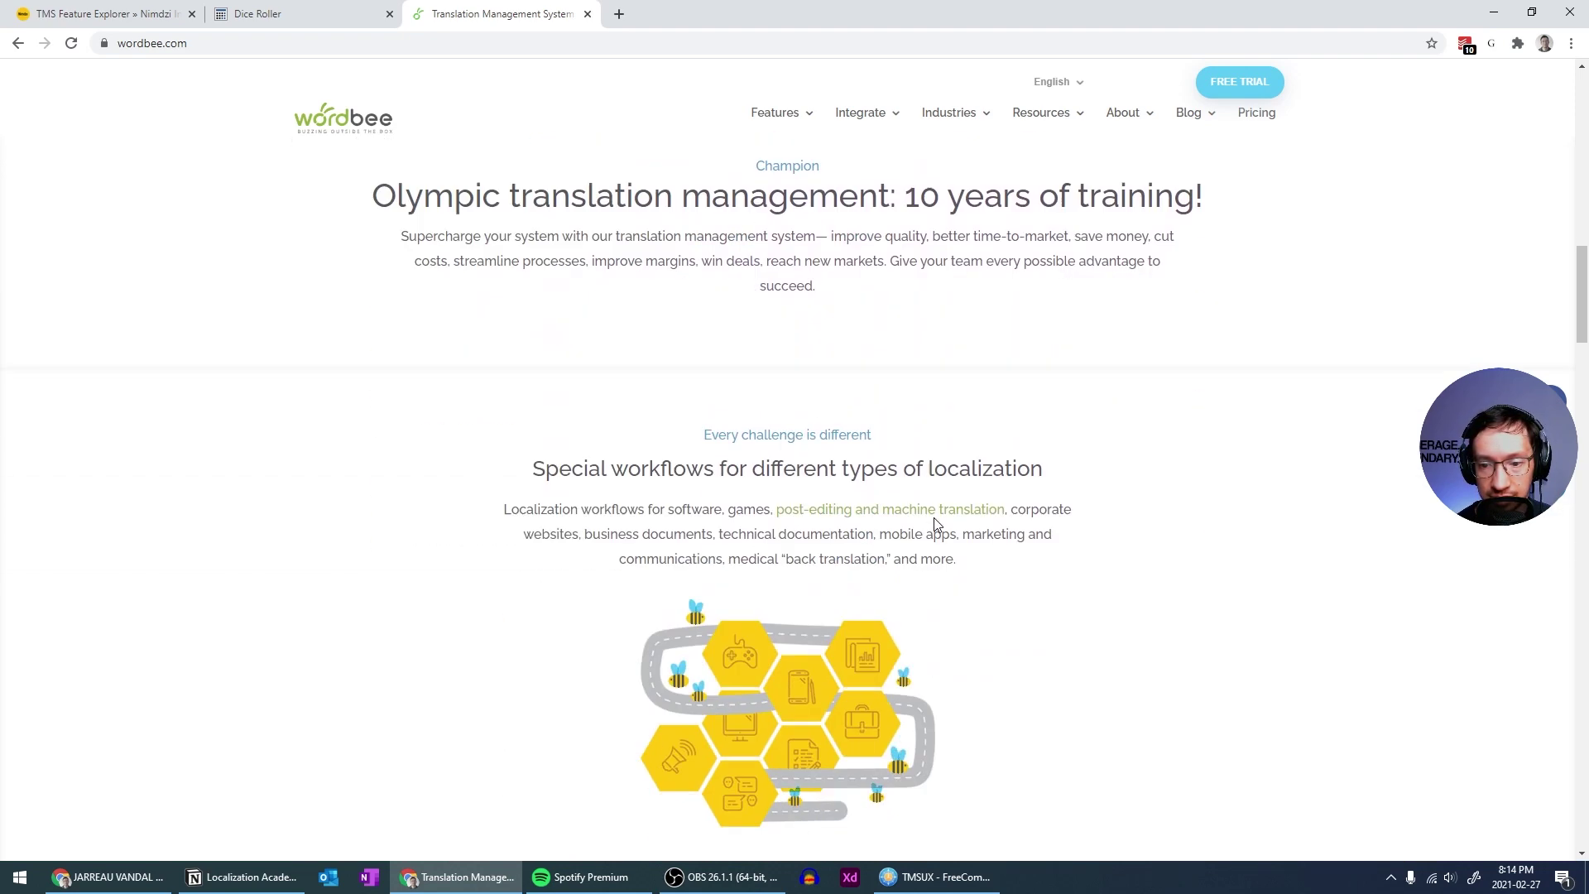
scroll(933, 518, "up", 6)
scroll(933, 518, "down", 2)
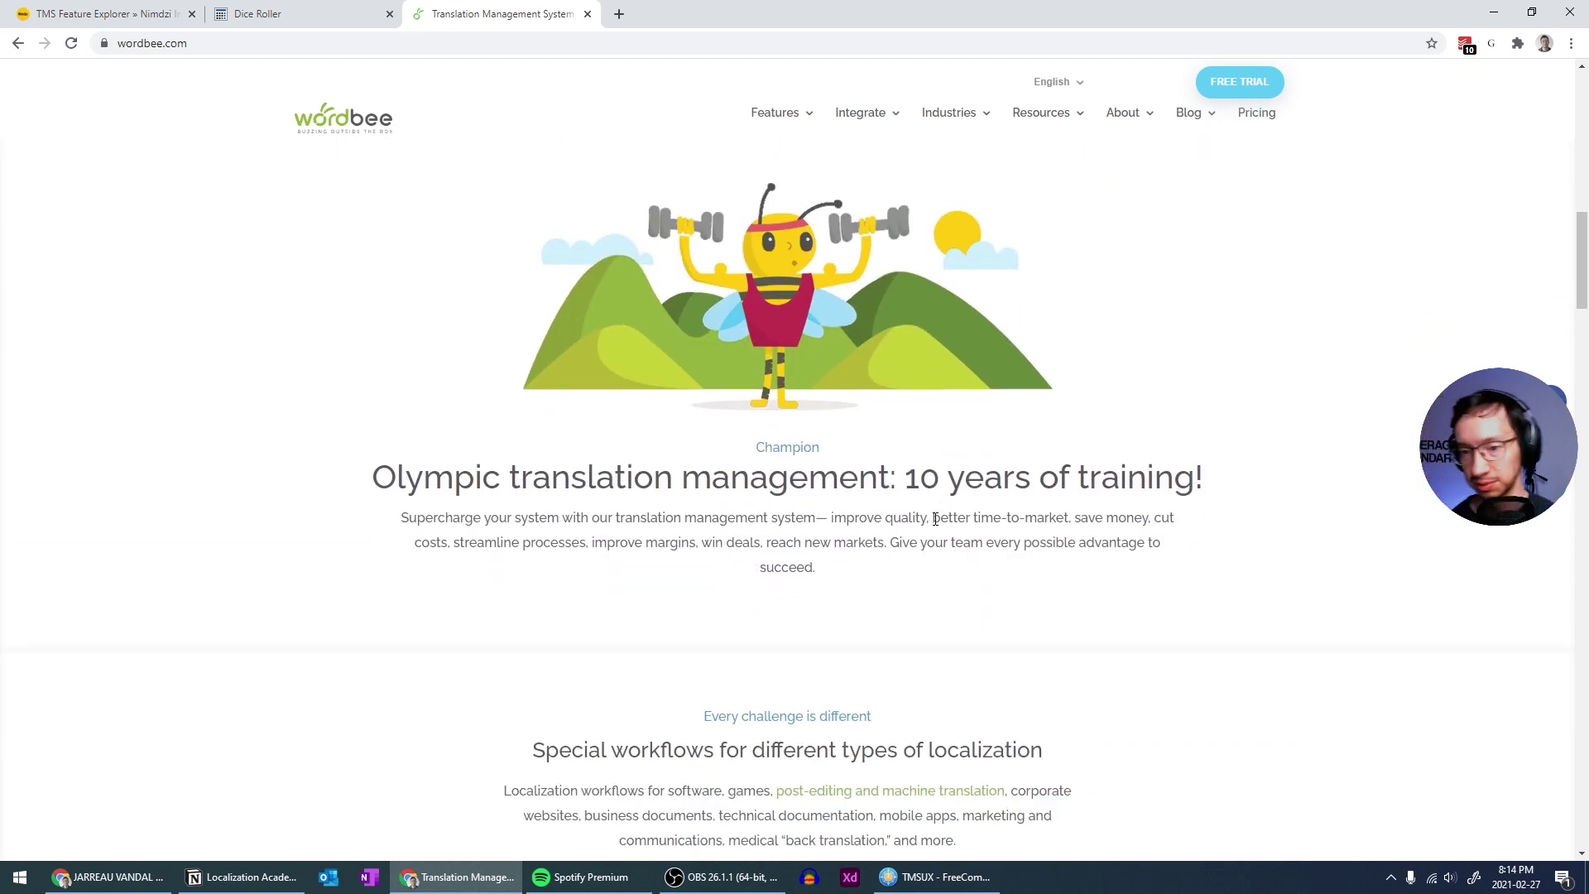
Annotate the Olympic section, then select its text from the Champion heading through 'succeed.'
key("ctrl+shift+1")
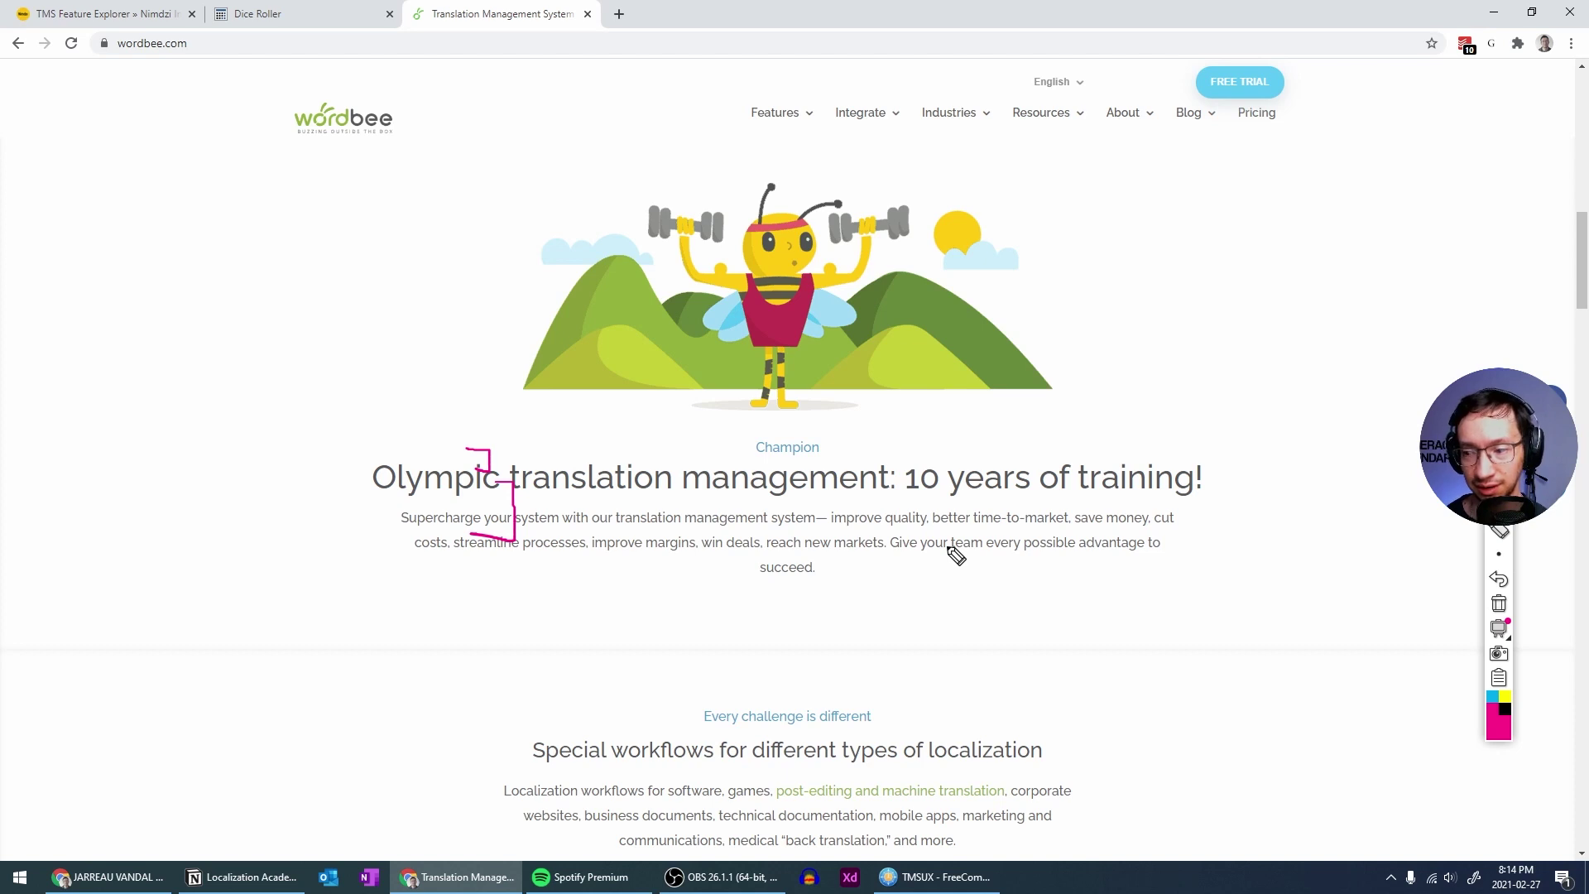
left_click(1498, 603)
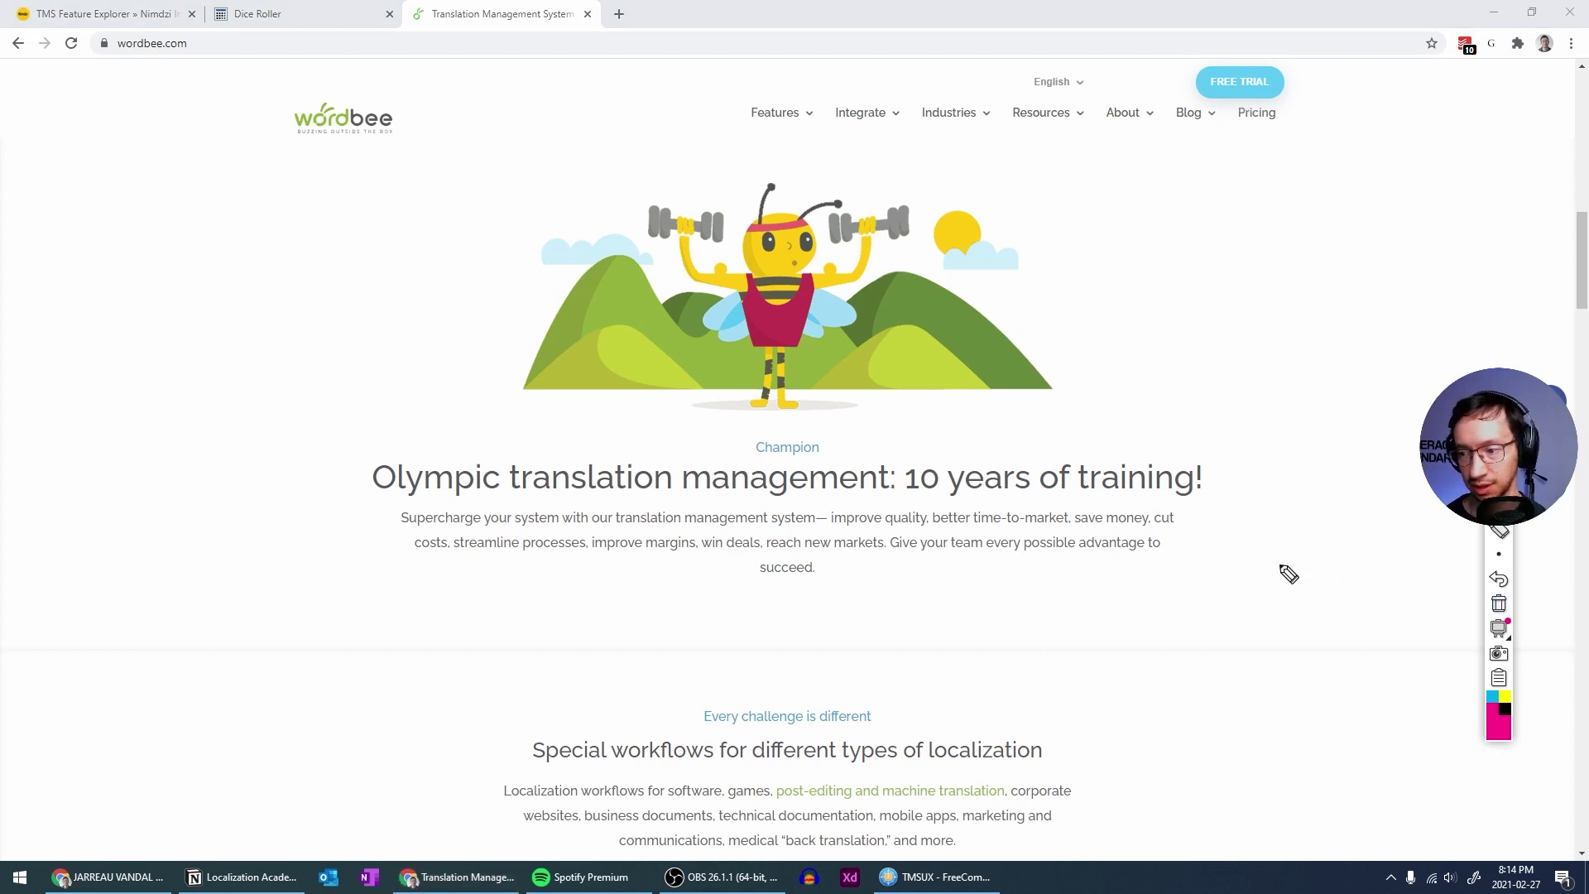
key("ctrl+shift+1")
scroll(1030, 529, "up", 3)
scroll(1030, 533, "down", 3)
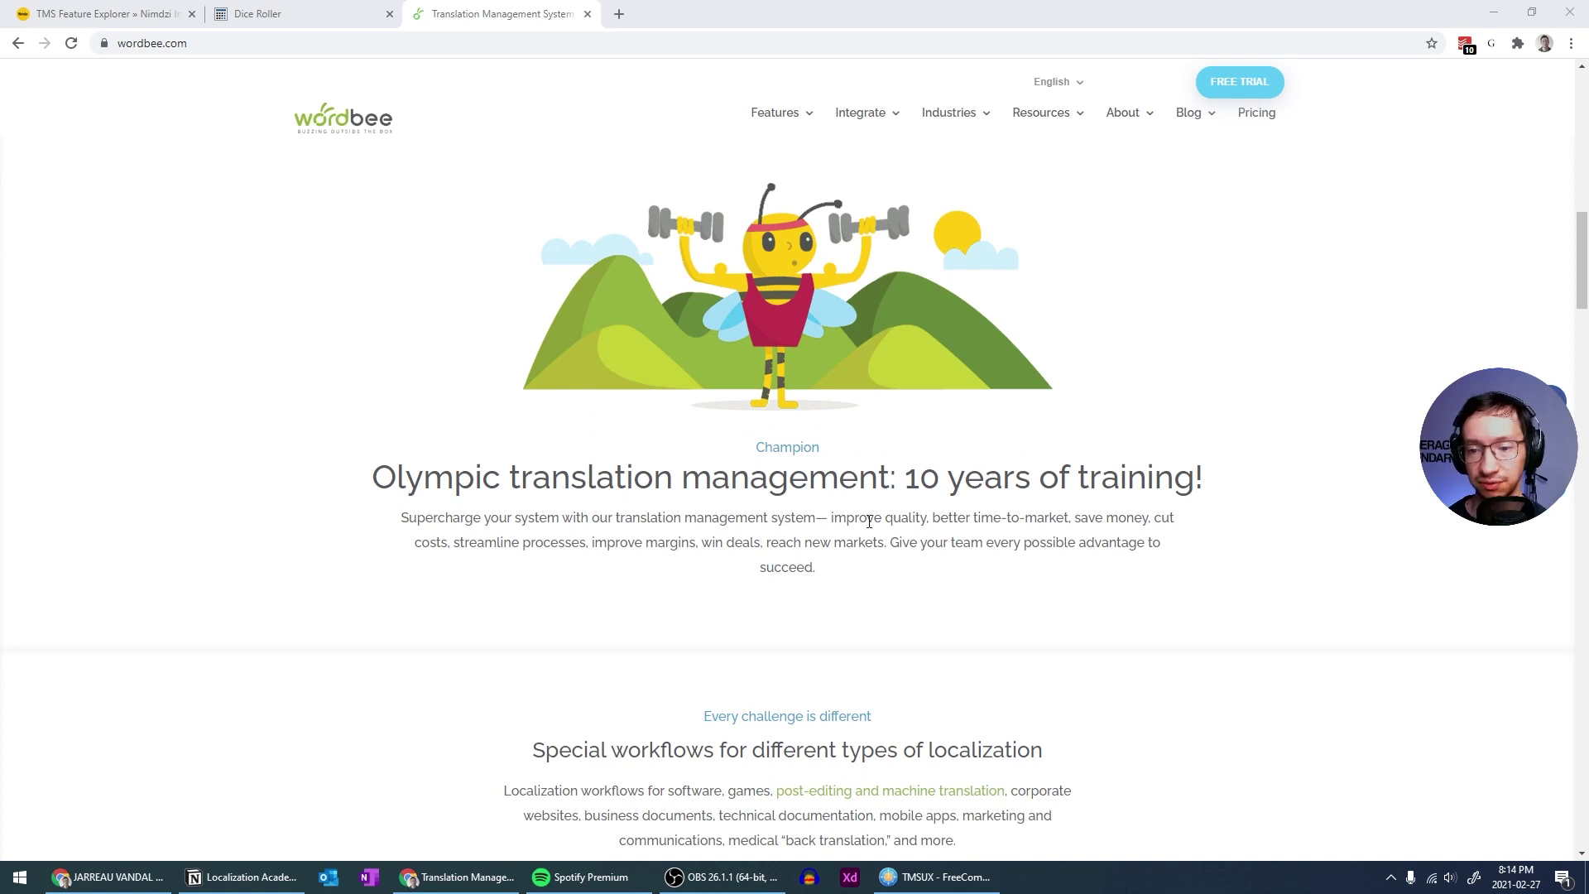
left_click_drag(754, 444, 809, 560)
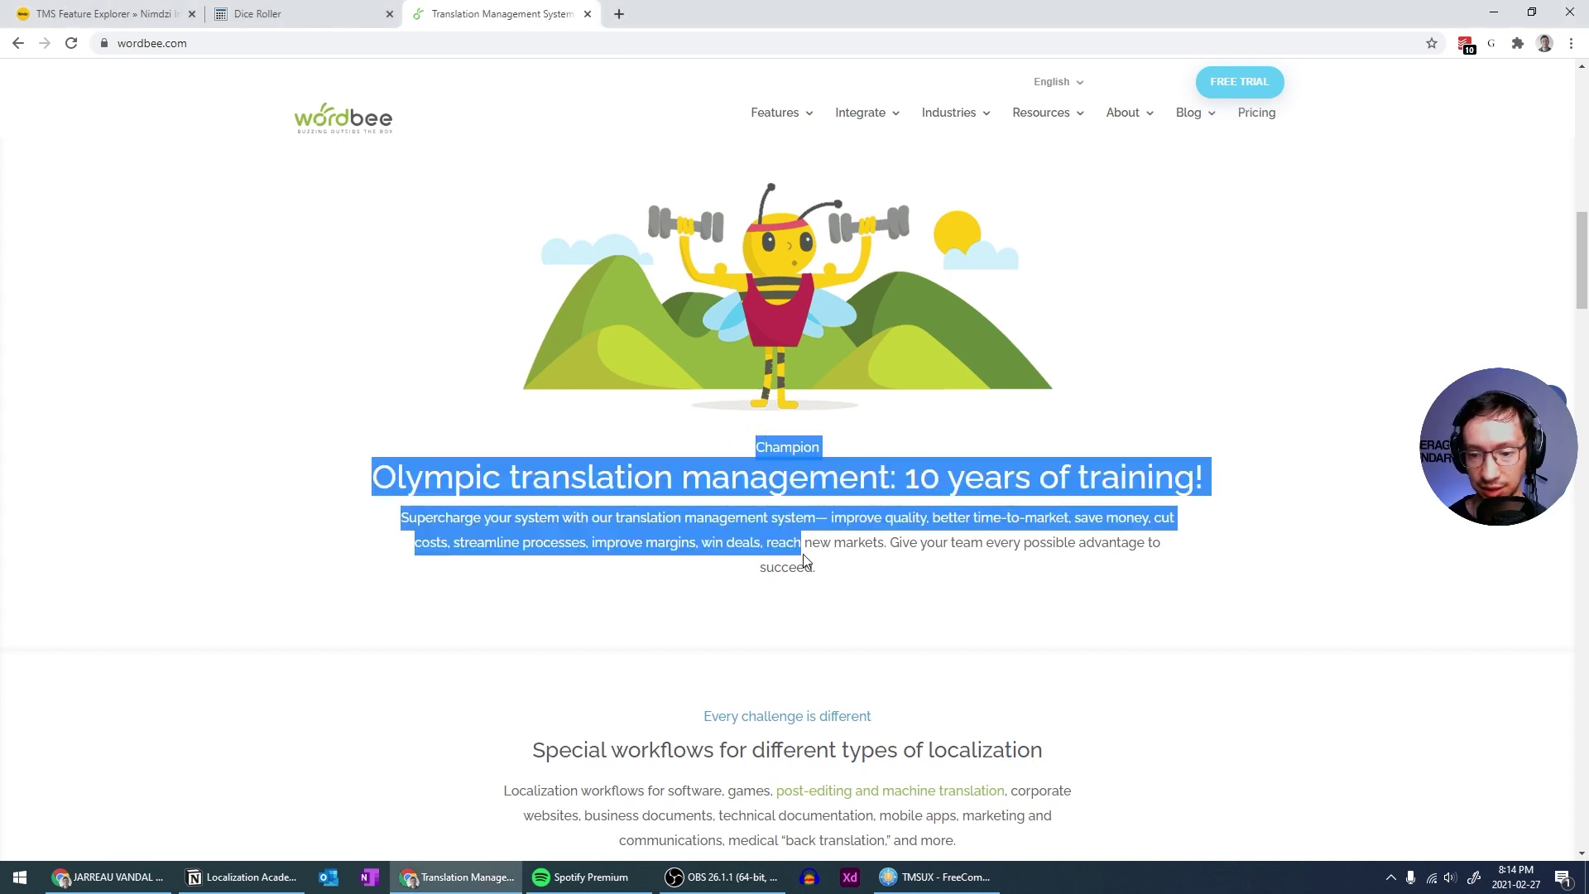
left_click(801, 508)
left_click_drag(763, 457, 816, 569)
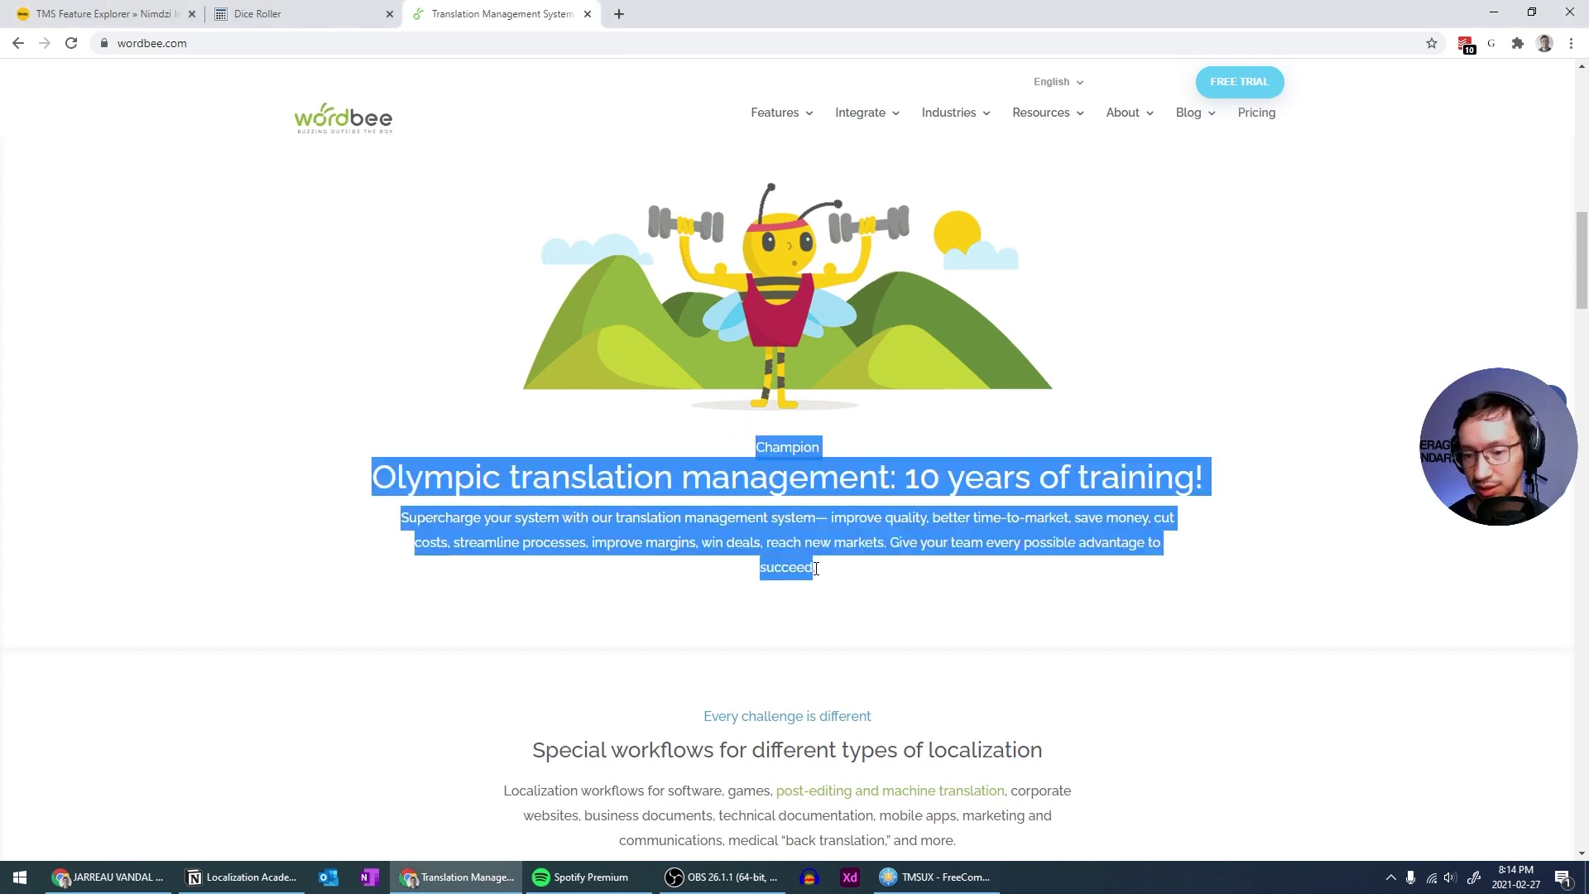
left_click(827, 534)
Scroll down past the special workflows section to the Free trial offer
scroll(778, 611, "down", 5)
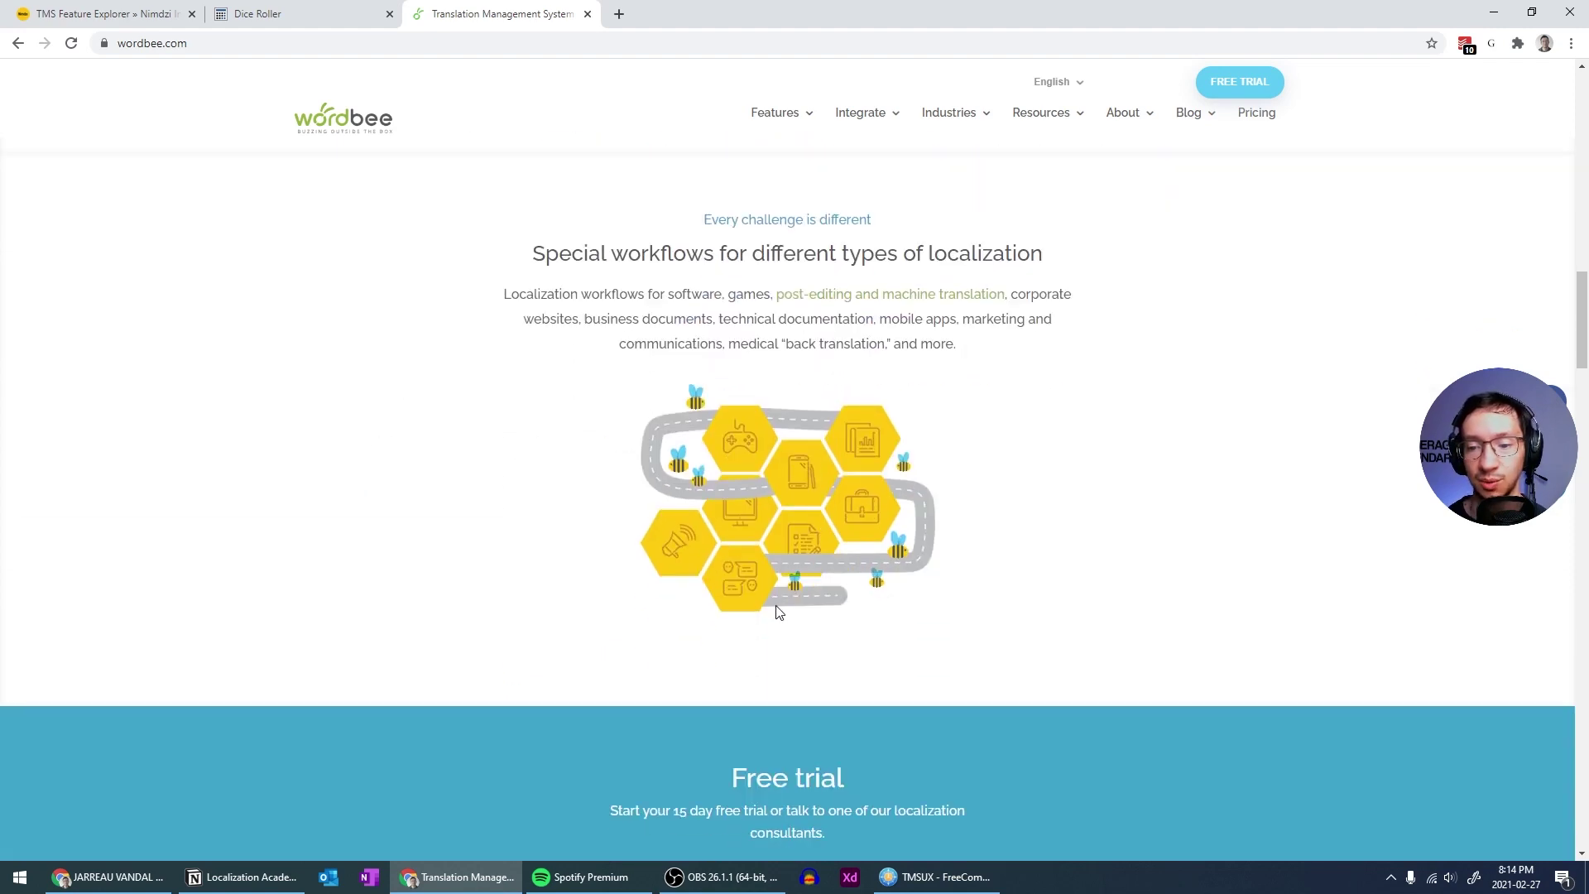
scroll(806, 315, "up", 5)
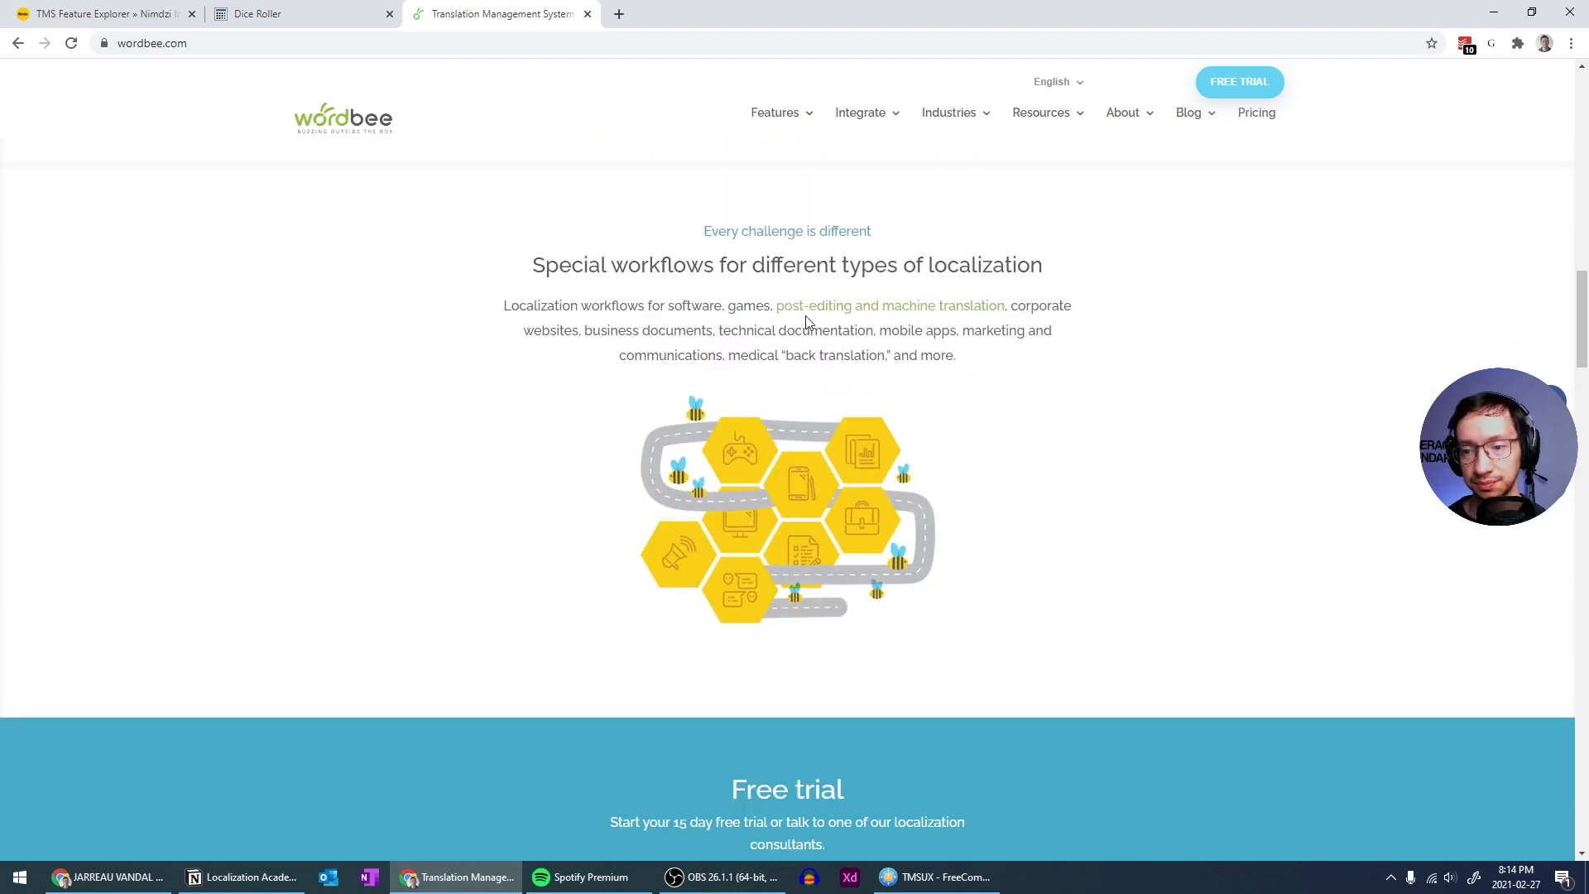
scroll(806, 317, "up", 2)
scroll(806, 318, "down", 4)
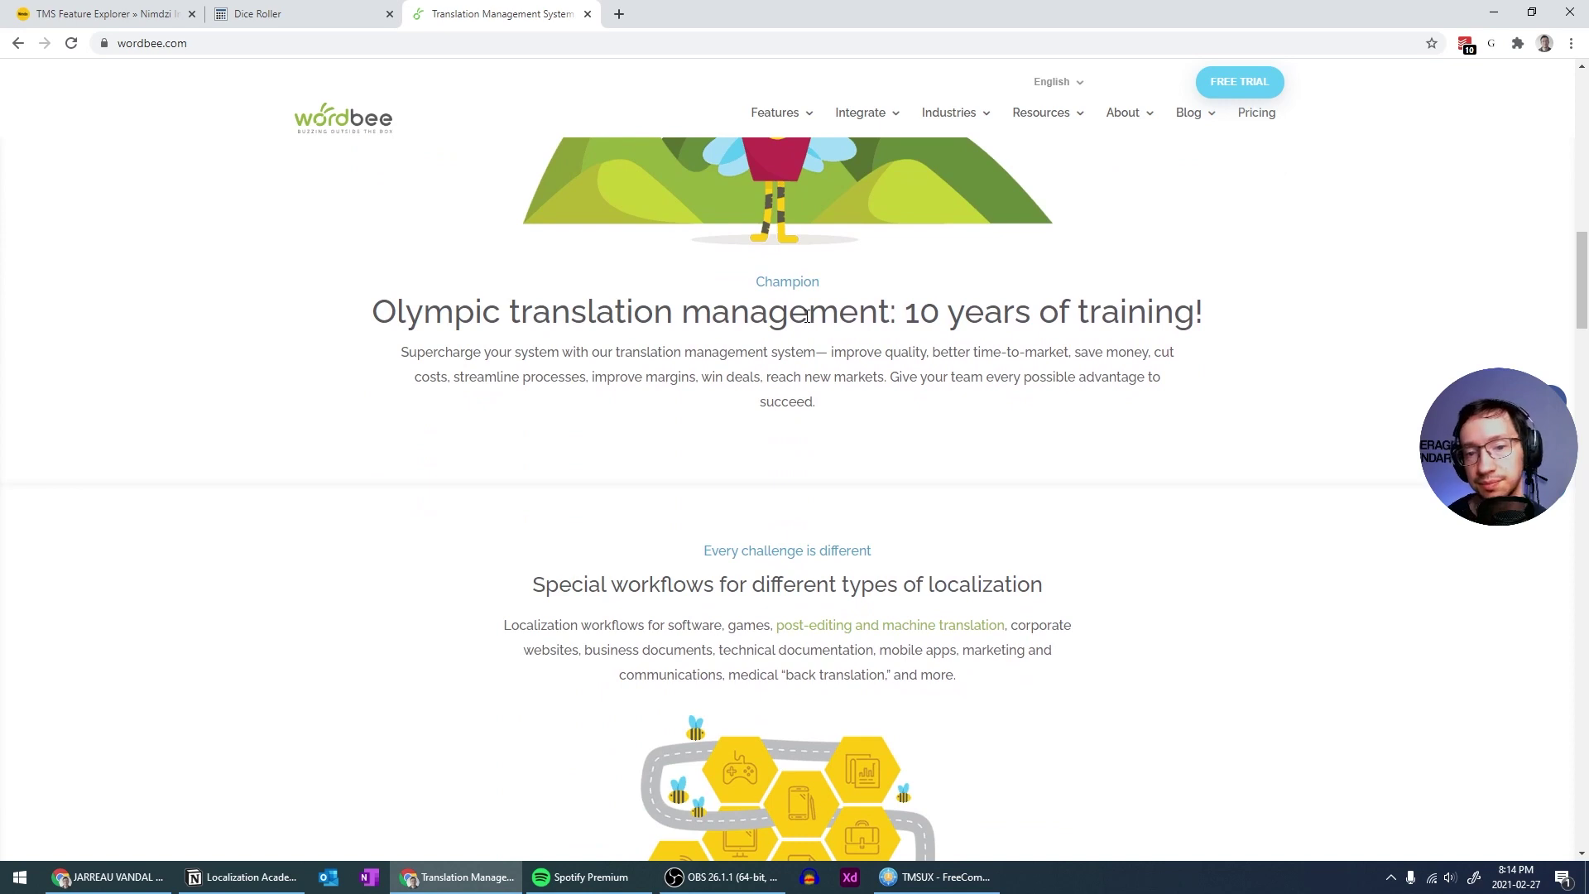
scroll(805, 316, "down", 4)
scroll(803, 302, "down", 2)
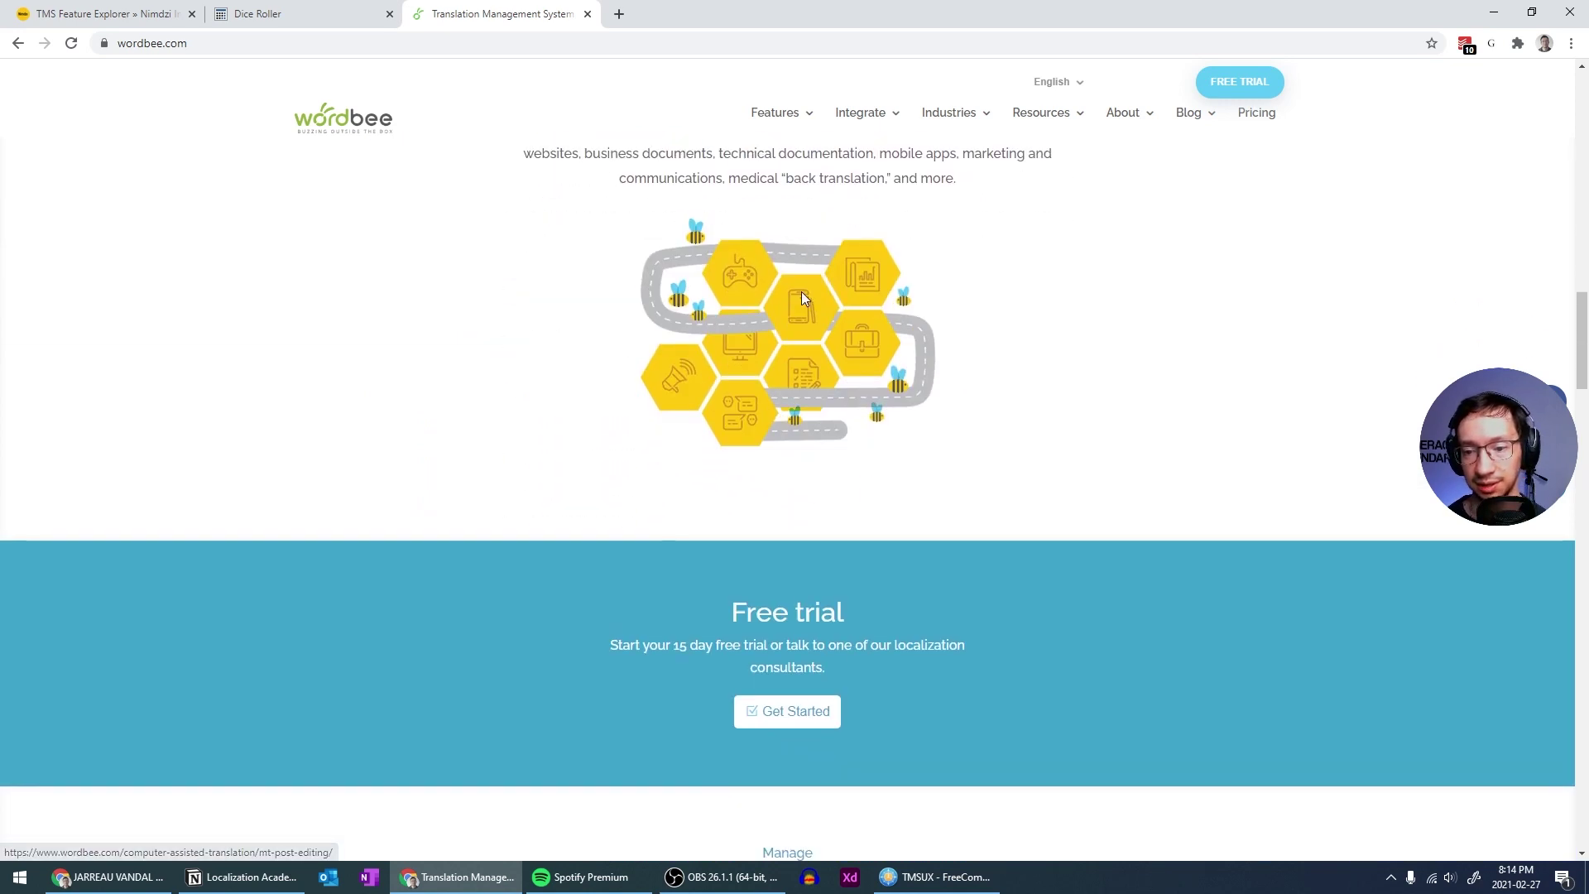
scroll(802, 295, "down", 4)
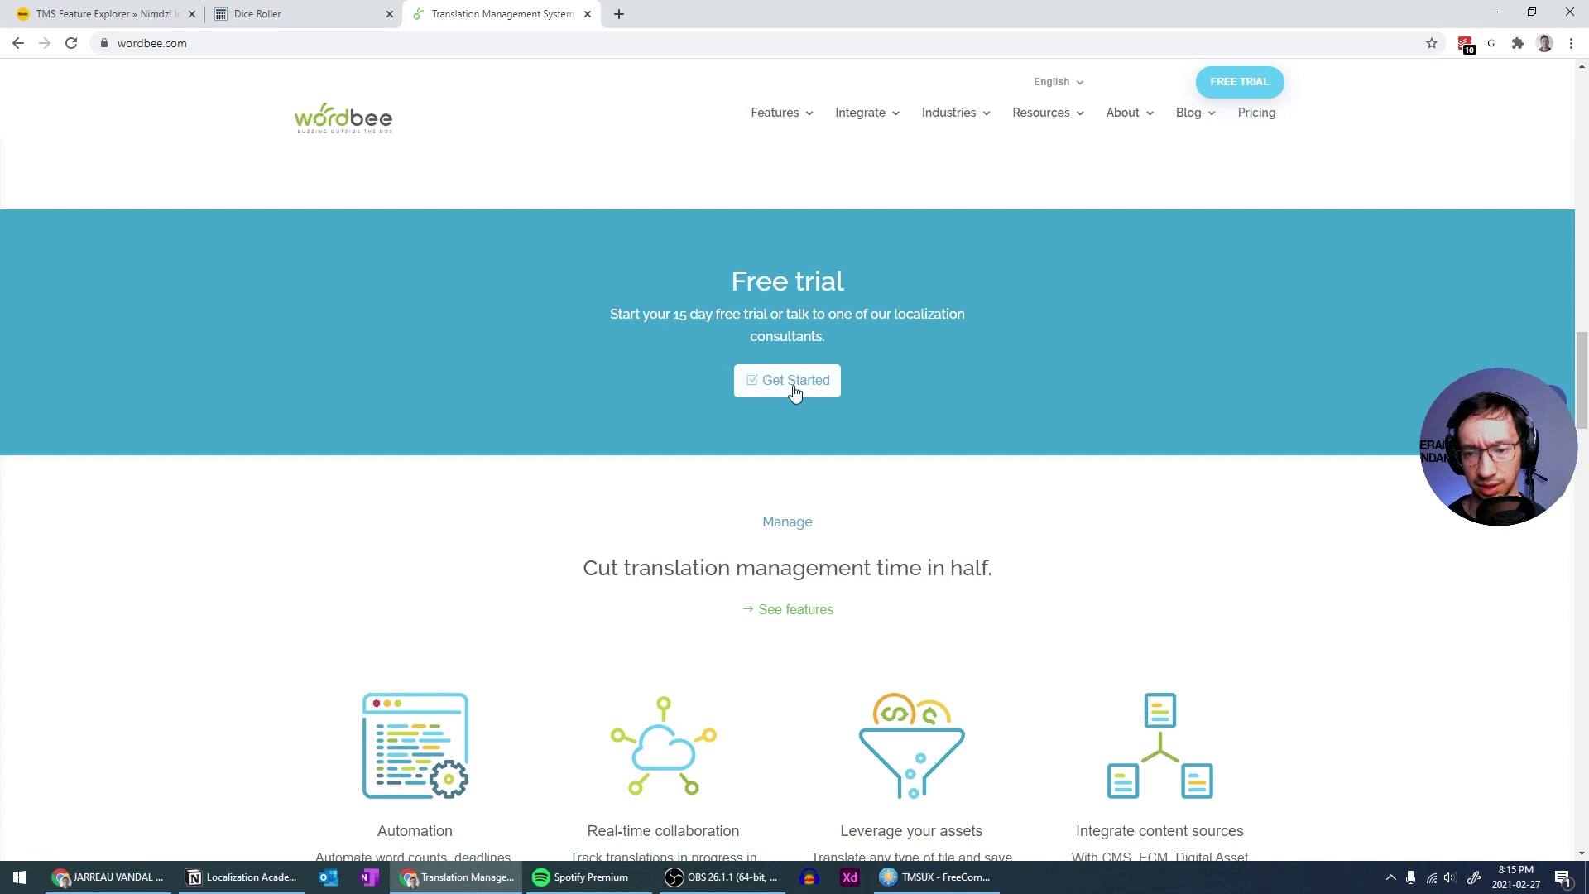
left_click_drag(795, 316, 891, 316)
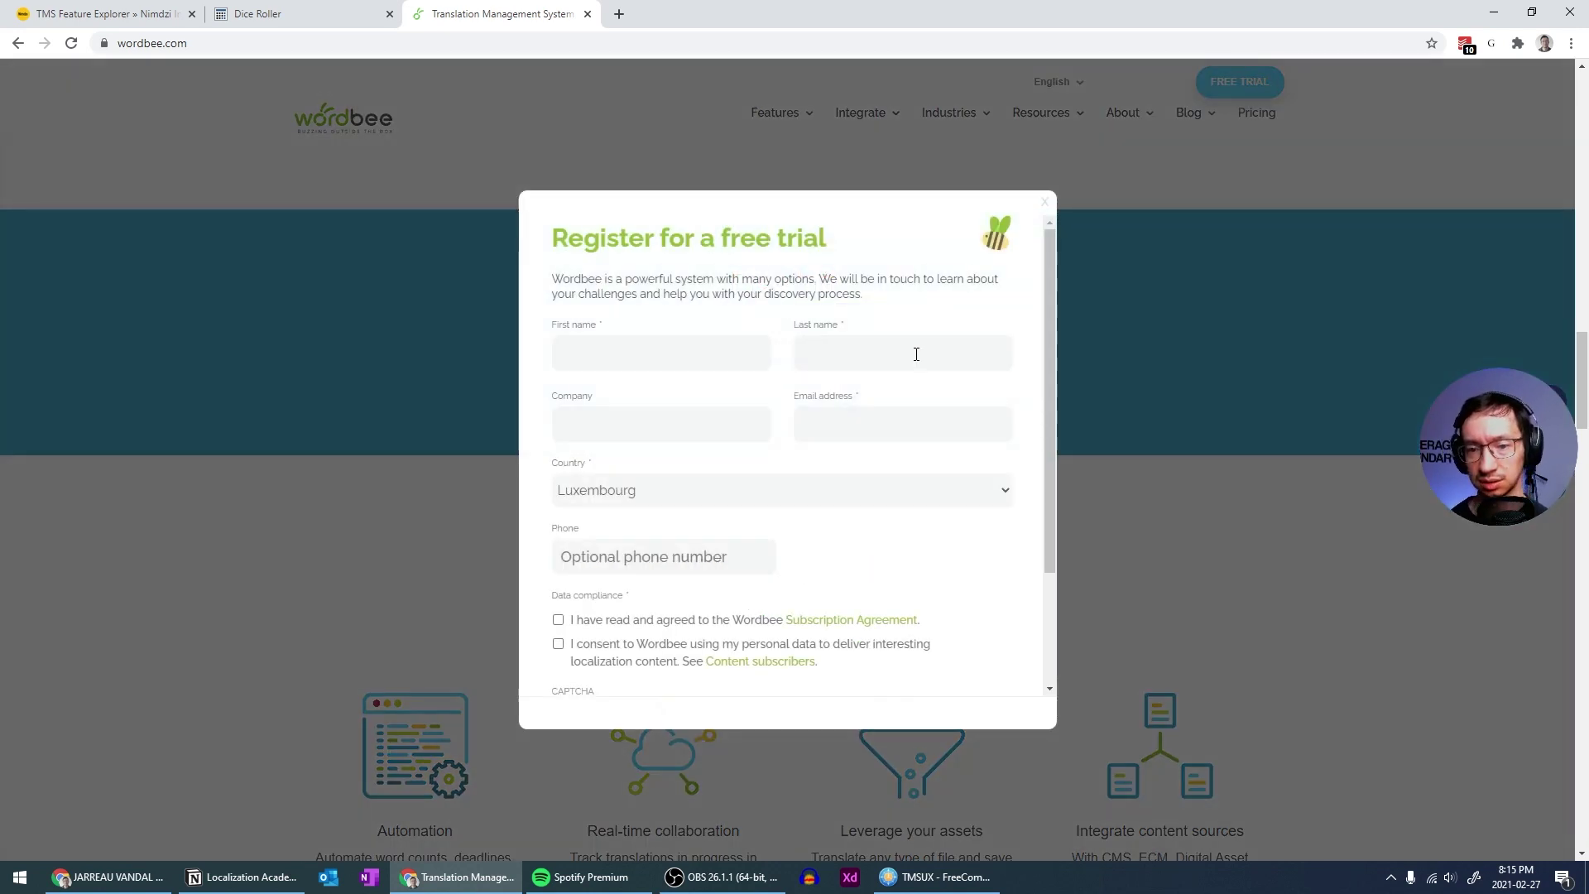
scroll(887, 326, "down", 2)
scroll(887, 326, "up", 2)
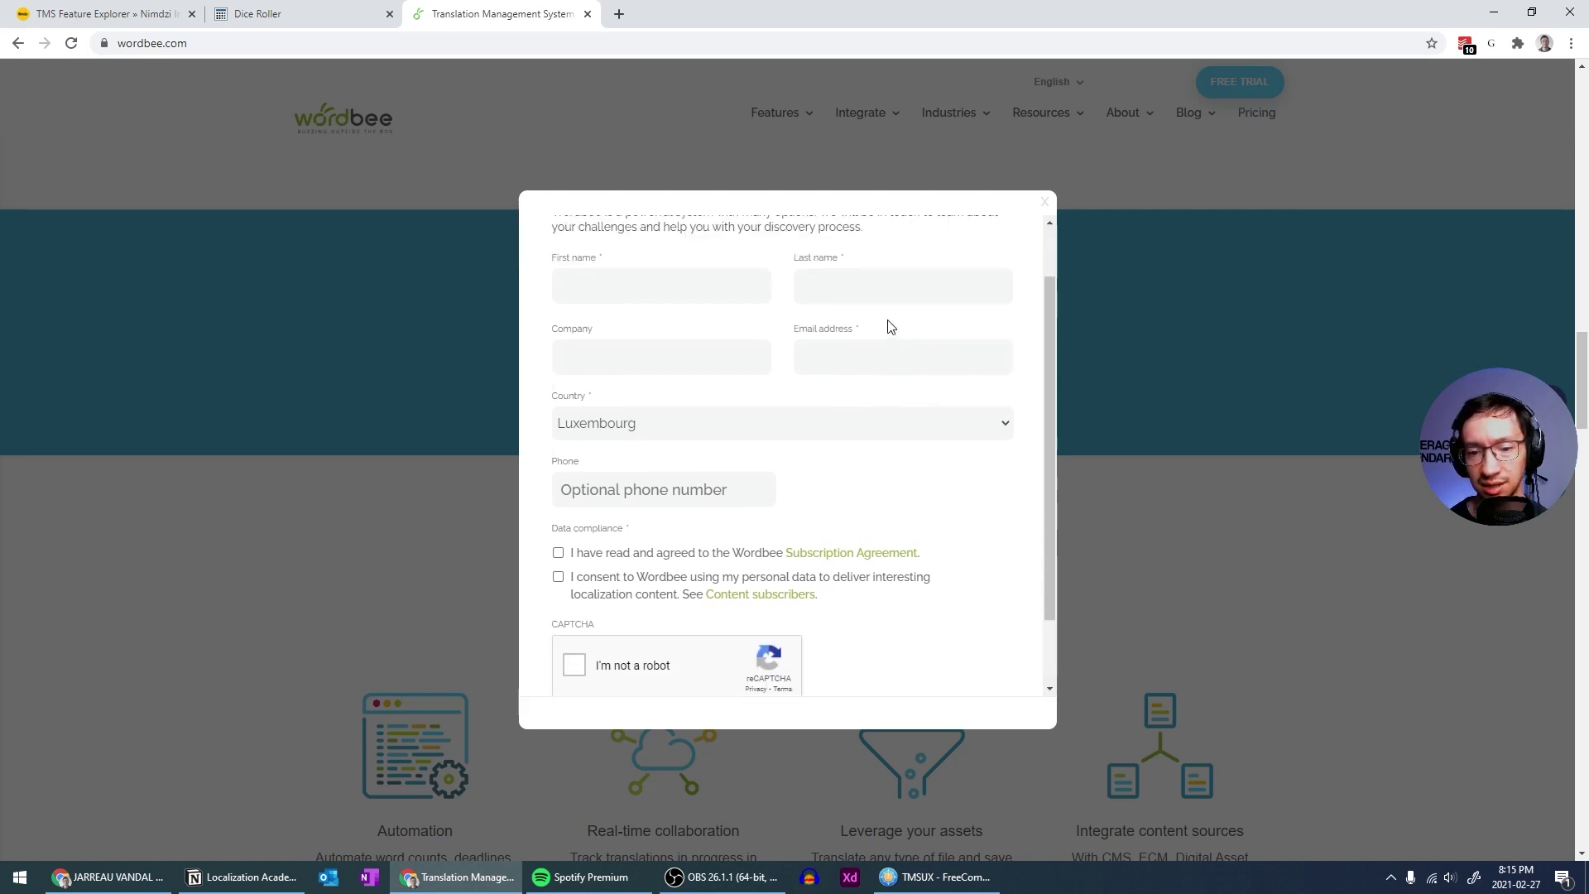
left_click(1043, 203)
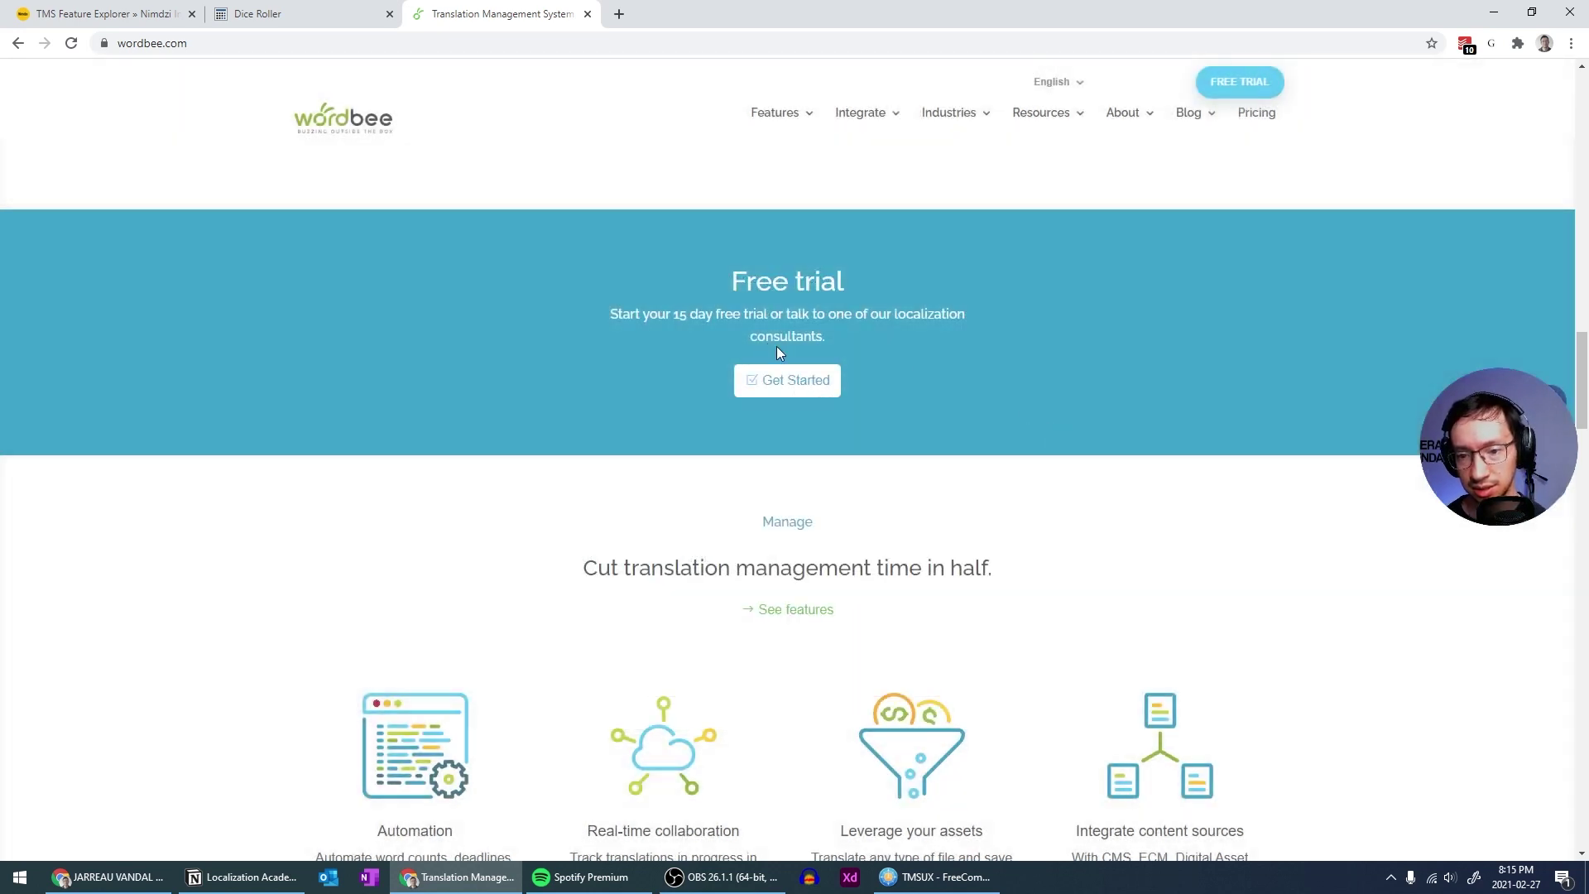
left_click_drag(753, 335, 810, 335)
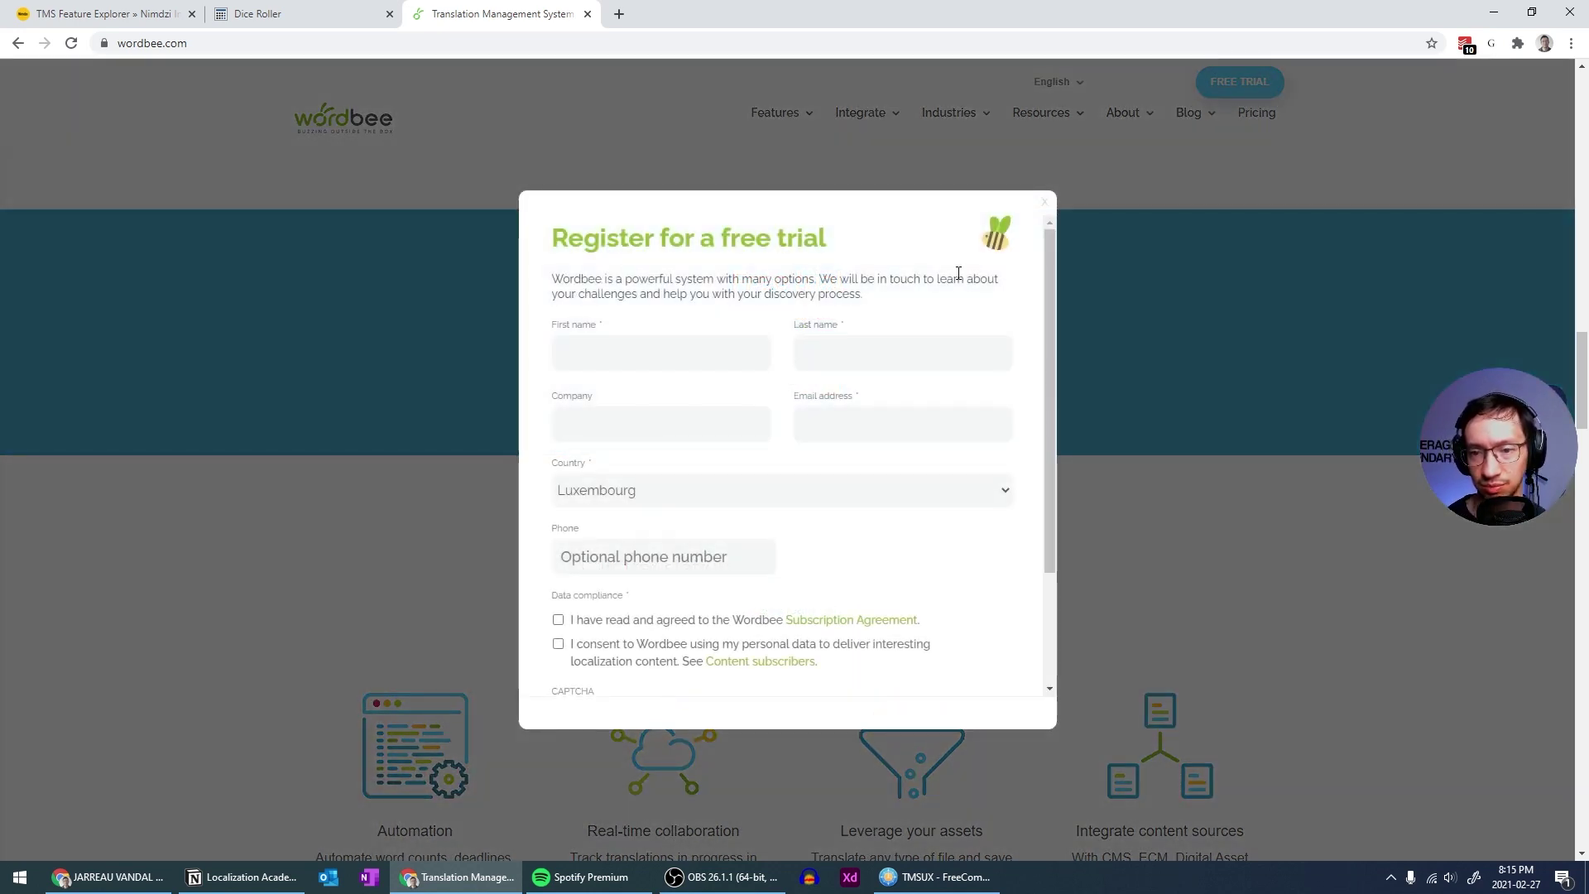
left_click(1044, 202)
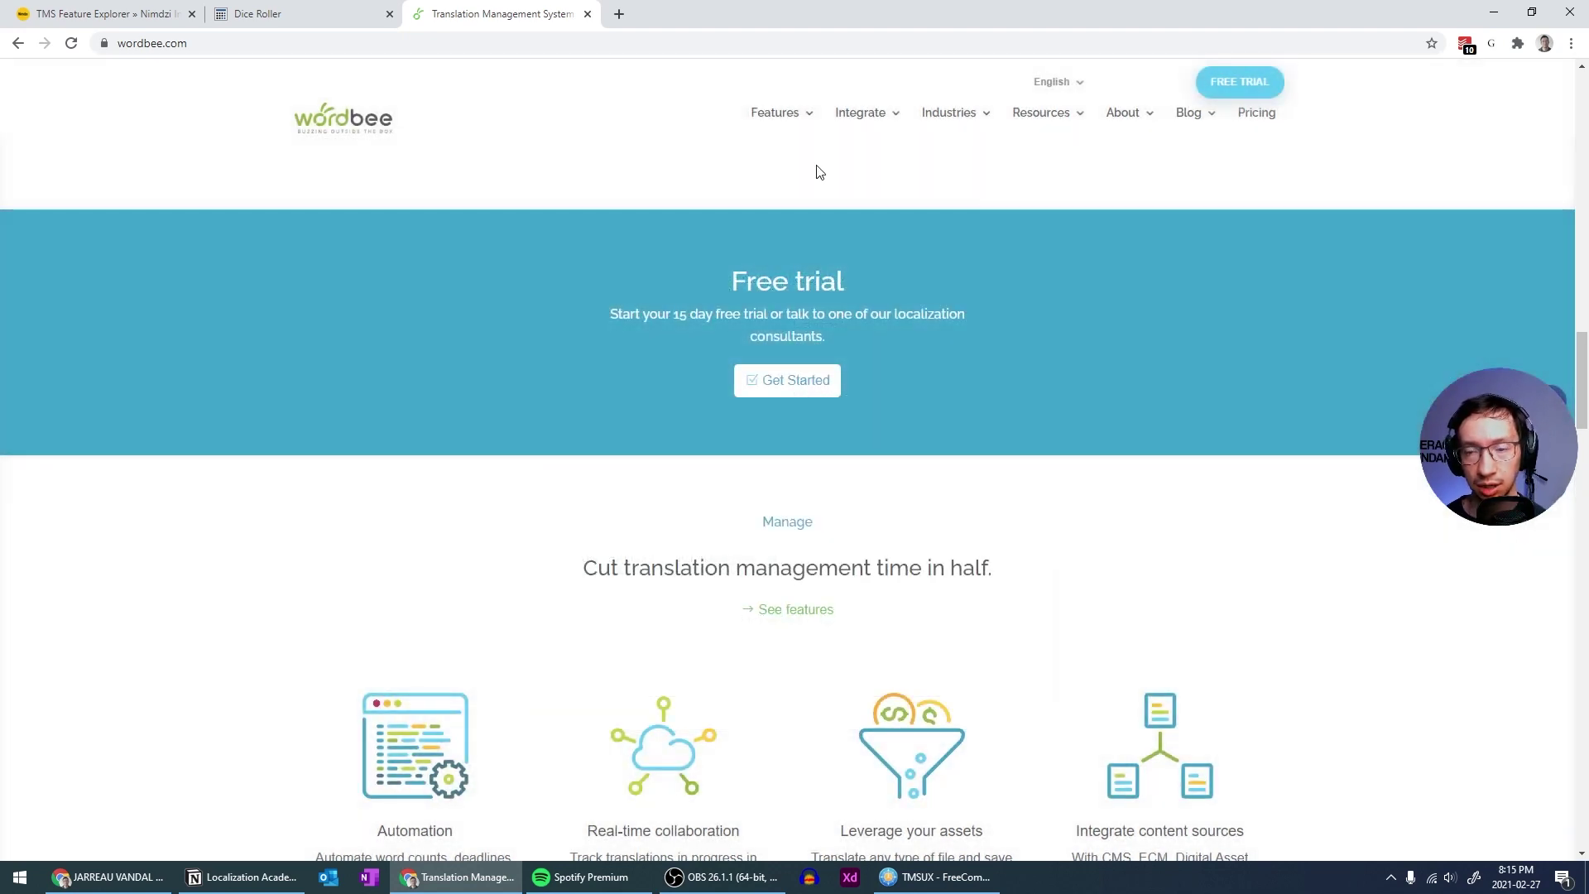
scroll(836, 236, "up", 4)
scroll(786, 405, "down", 2)
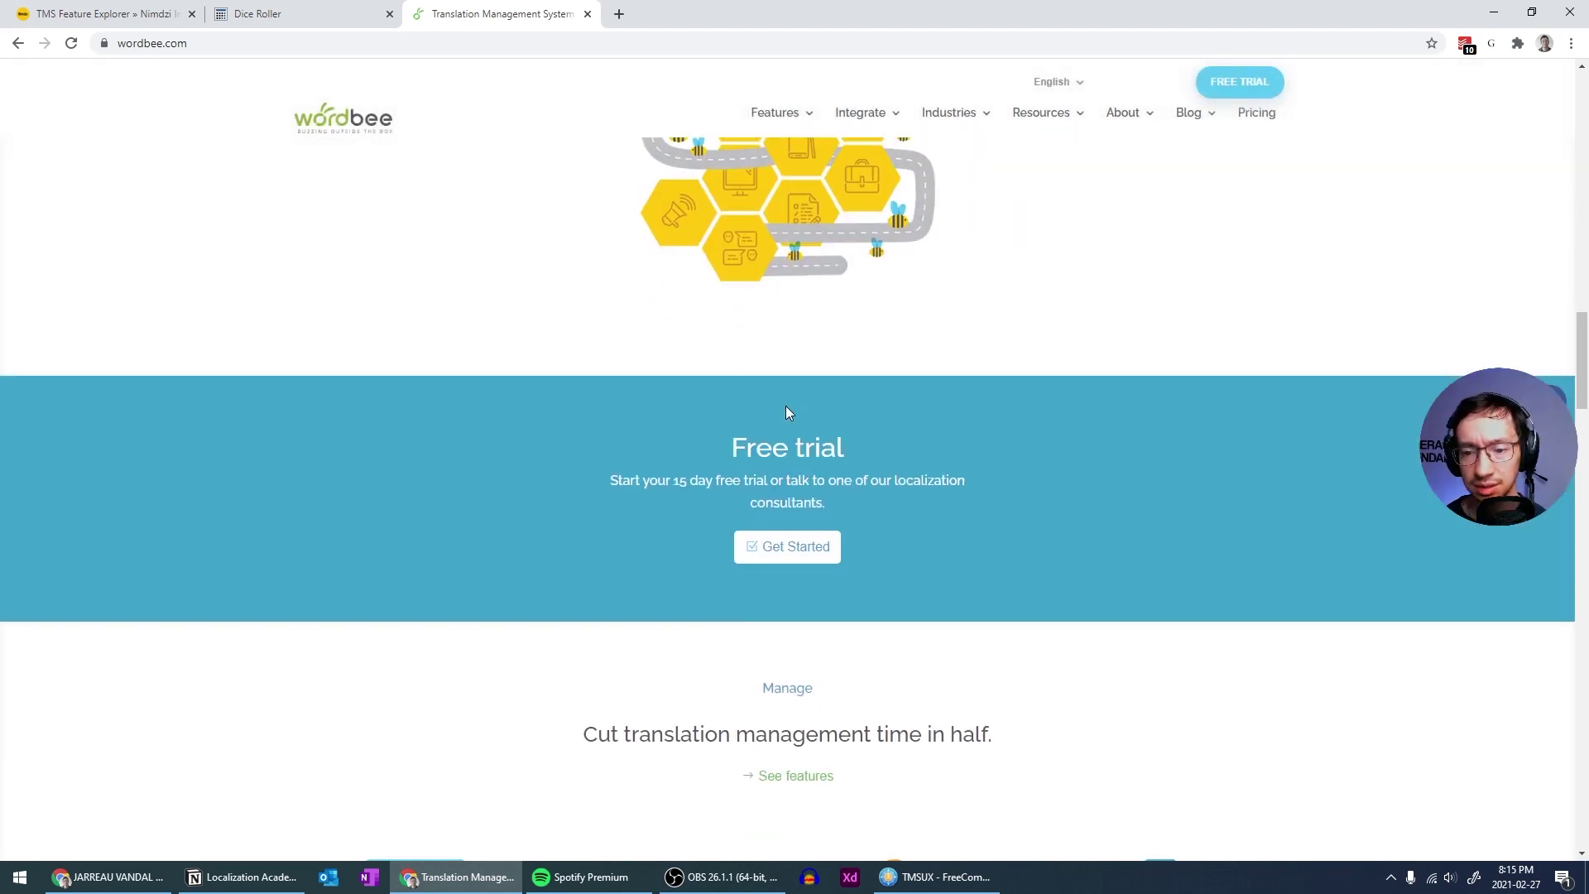
left_click(744, 482)
left_click(1046, 206)
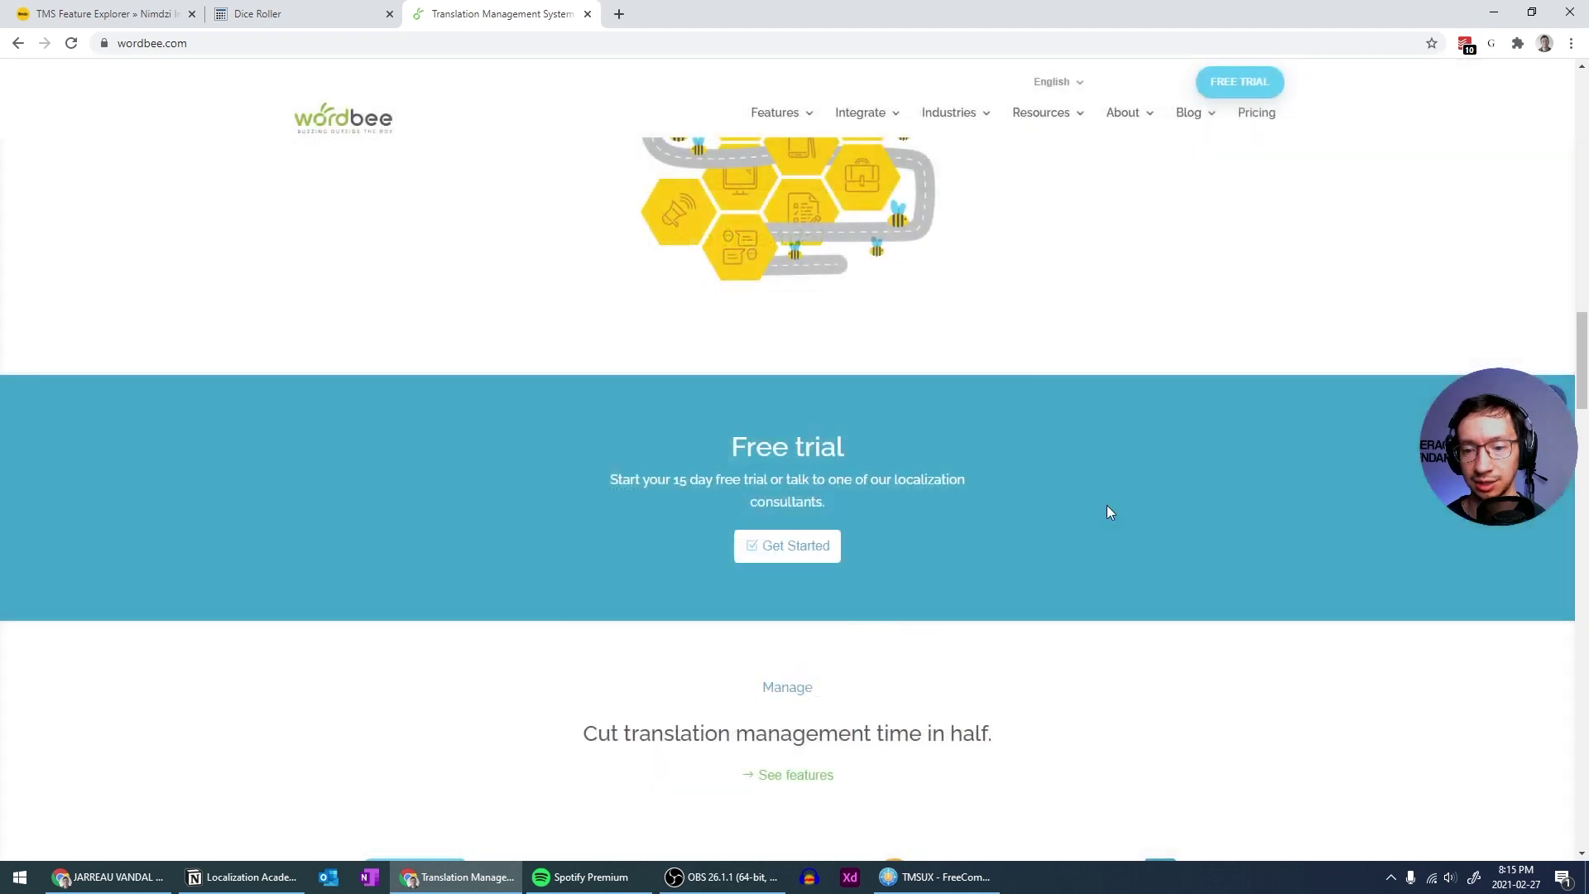
left_click(1023, 495)
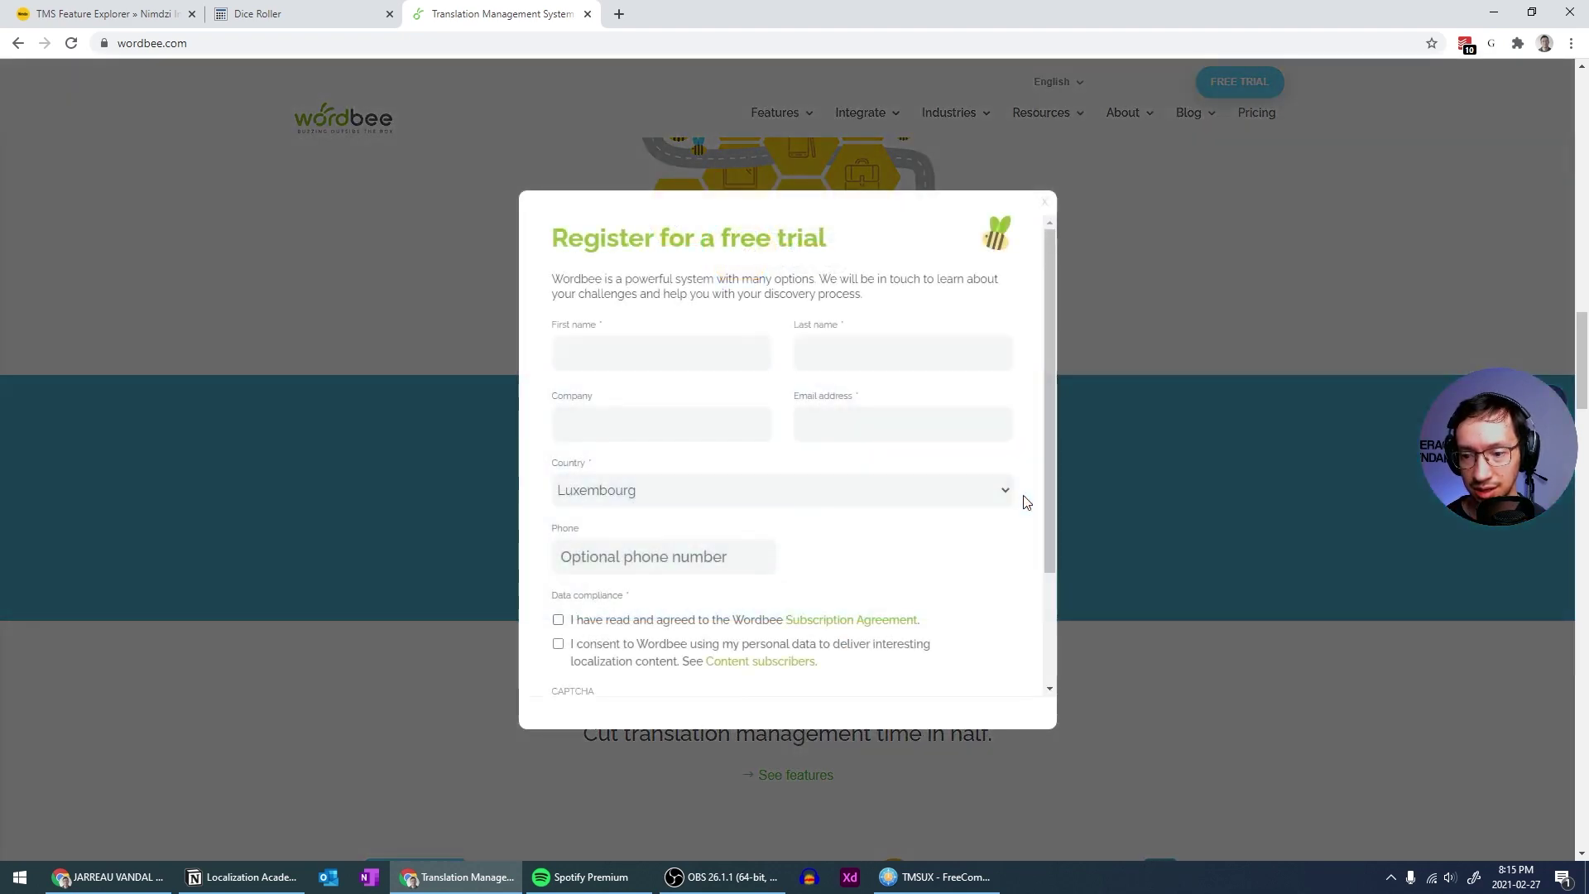
left_click(1043, 202)
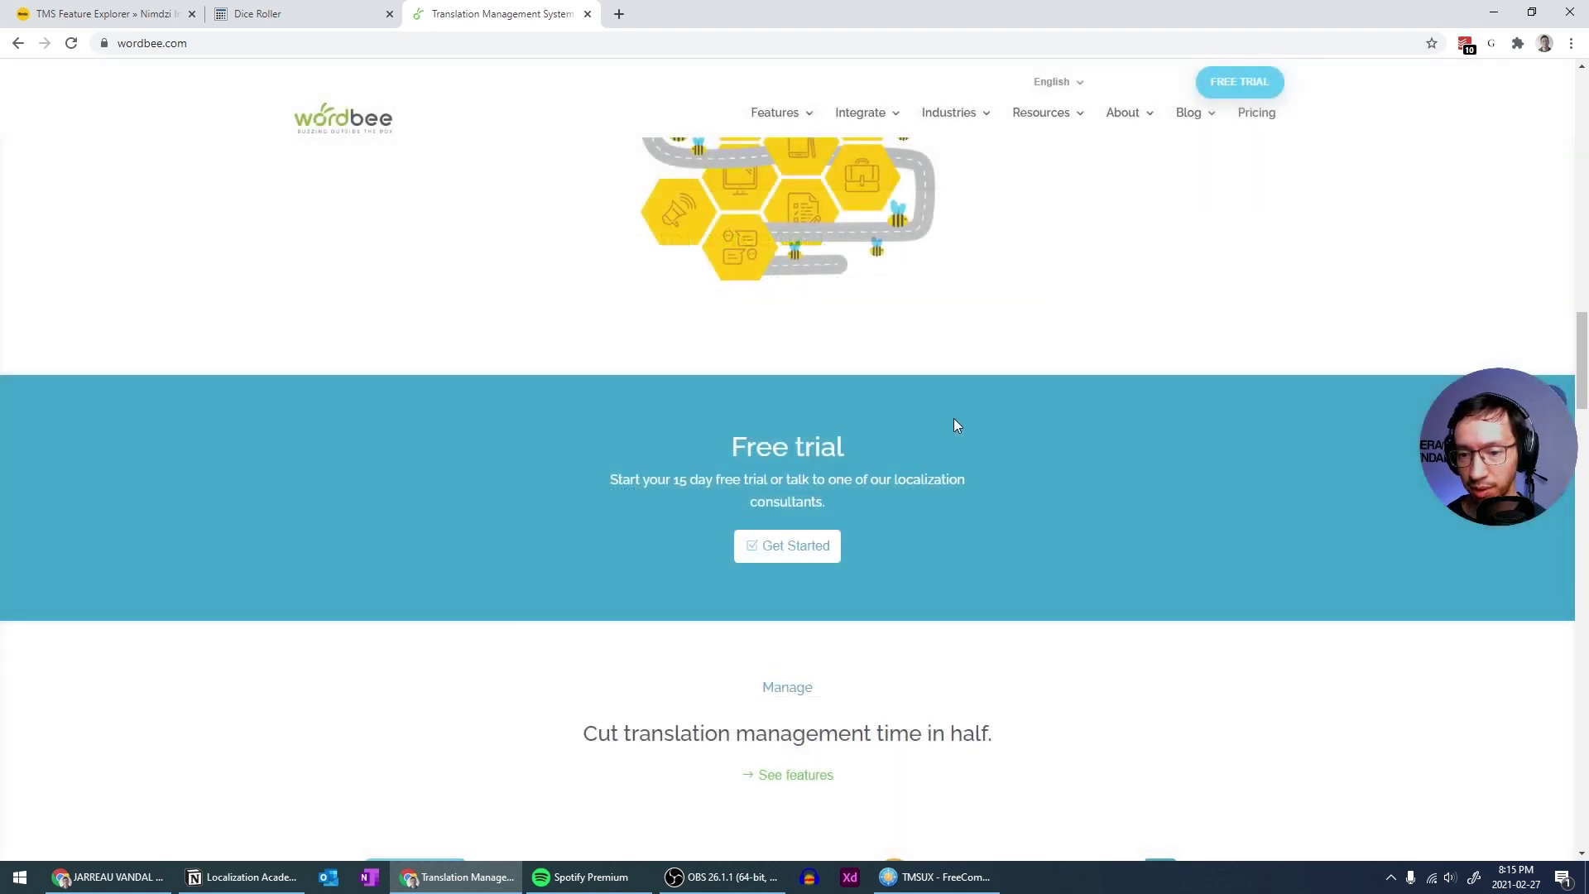
left_click(799, 459)
left_click(1044, 203)
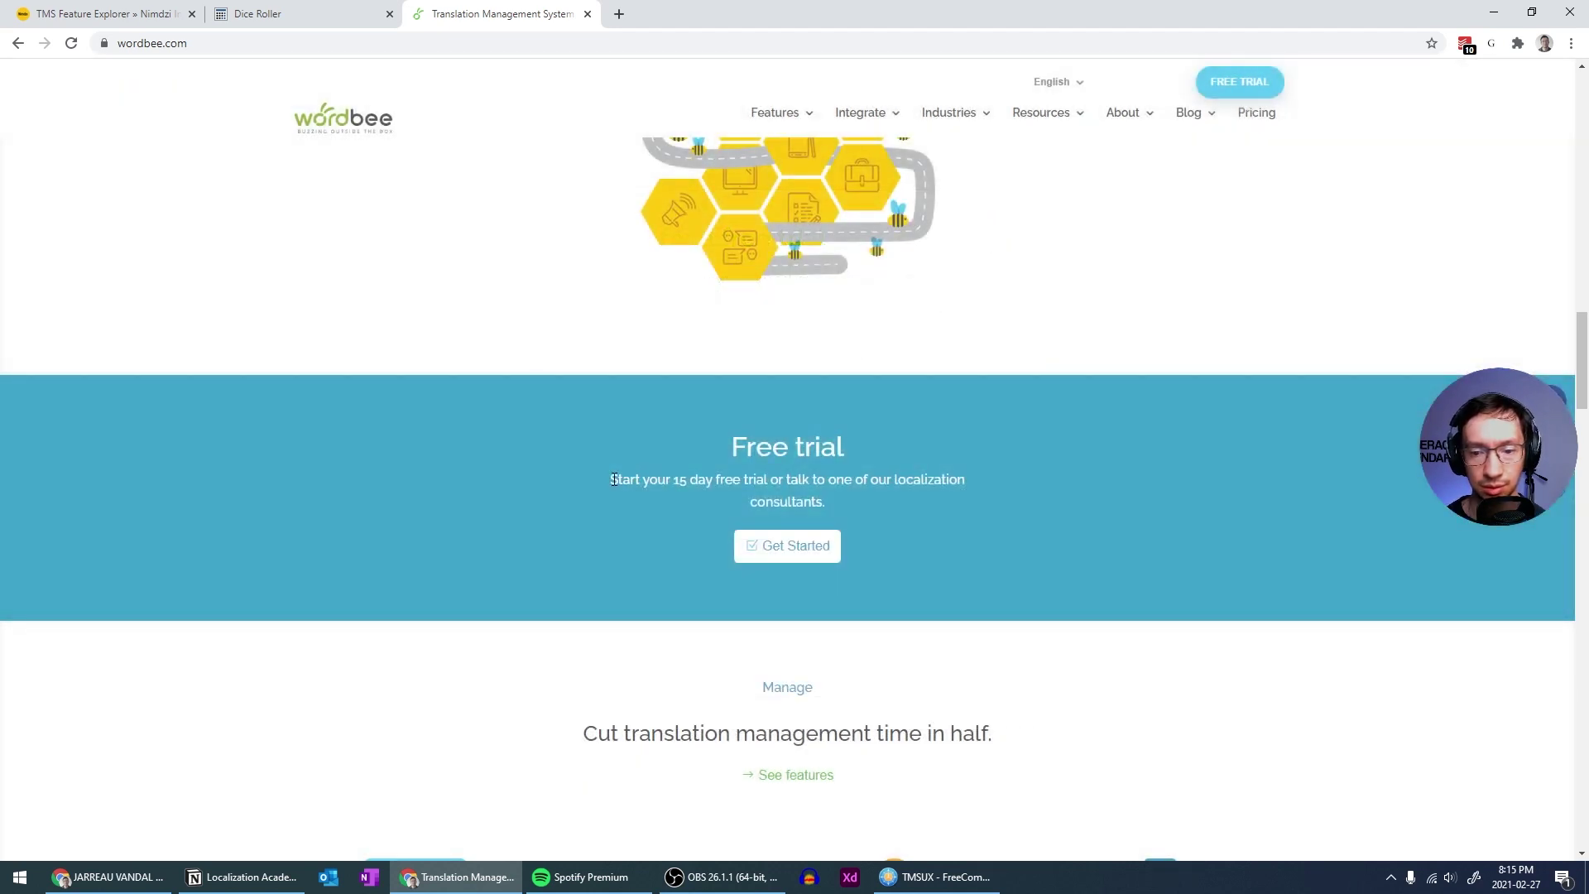
scroll(812, 430, "down", 2)
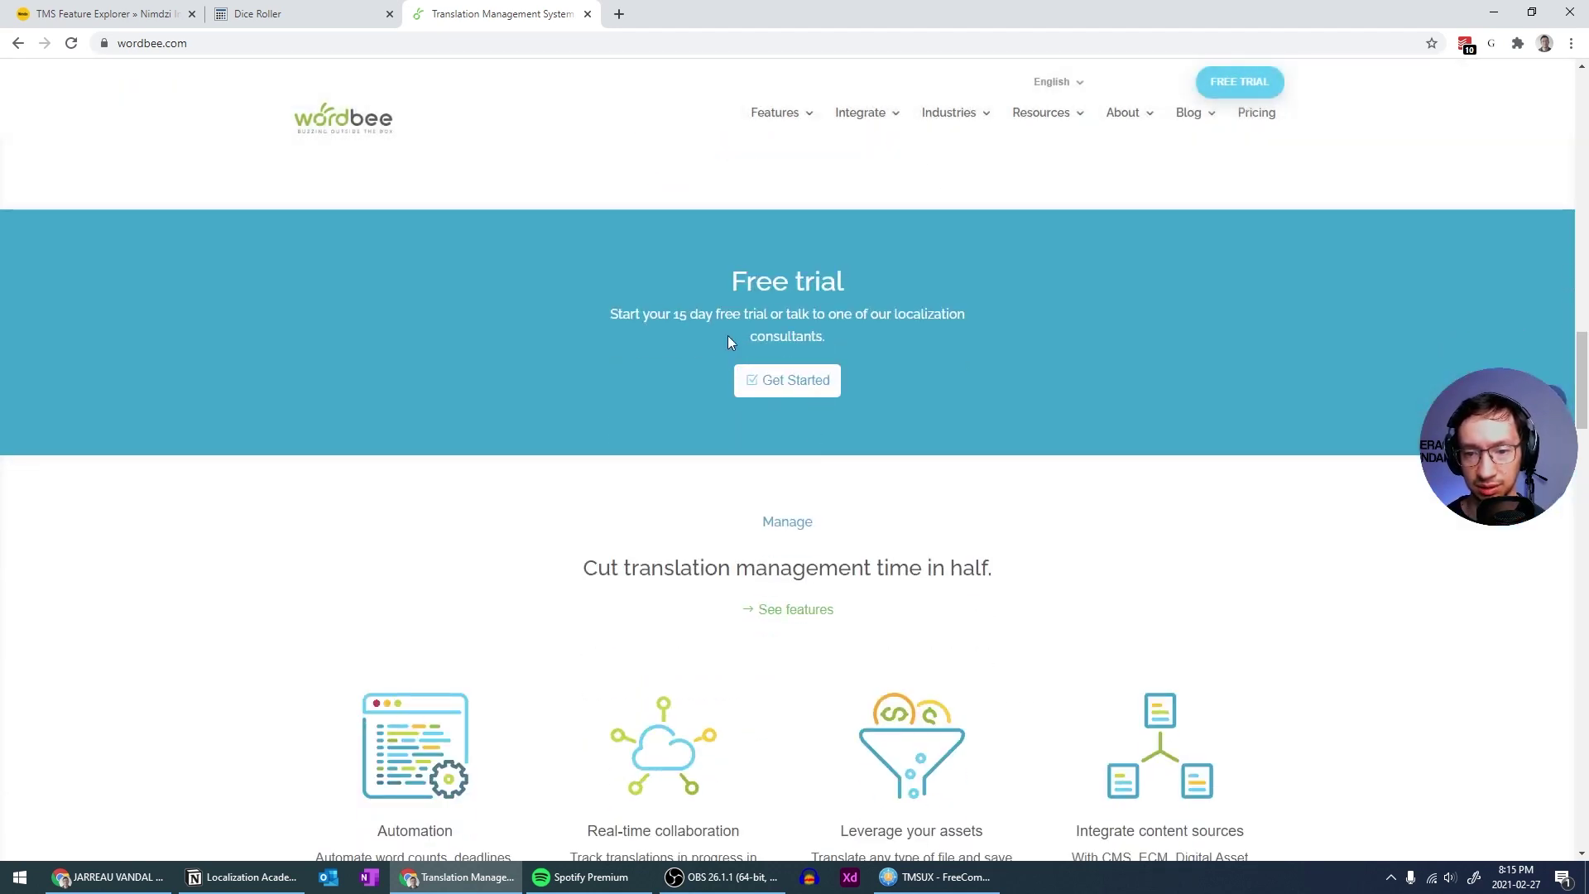
left_click(727, 340)
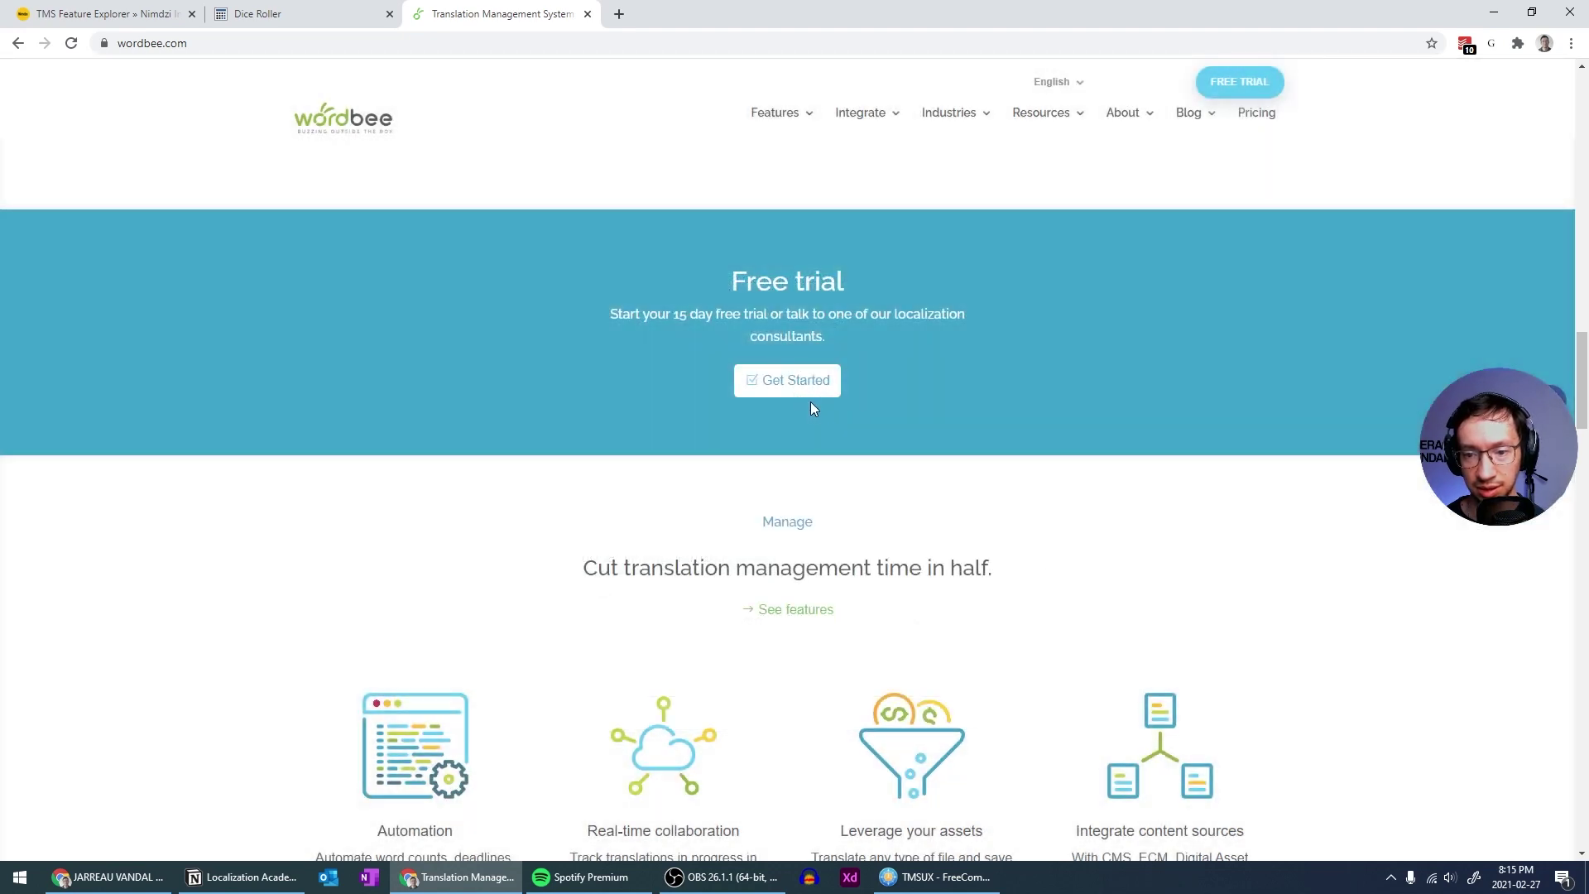
left_click(805, 392)
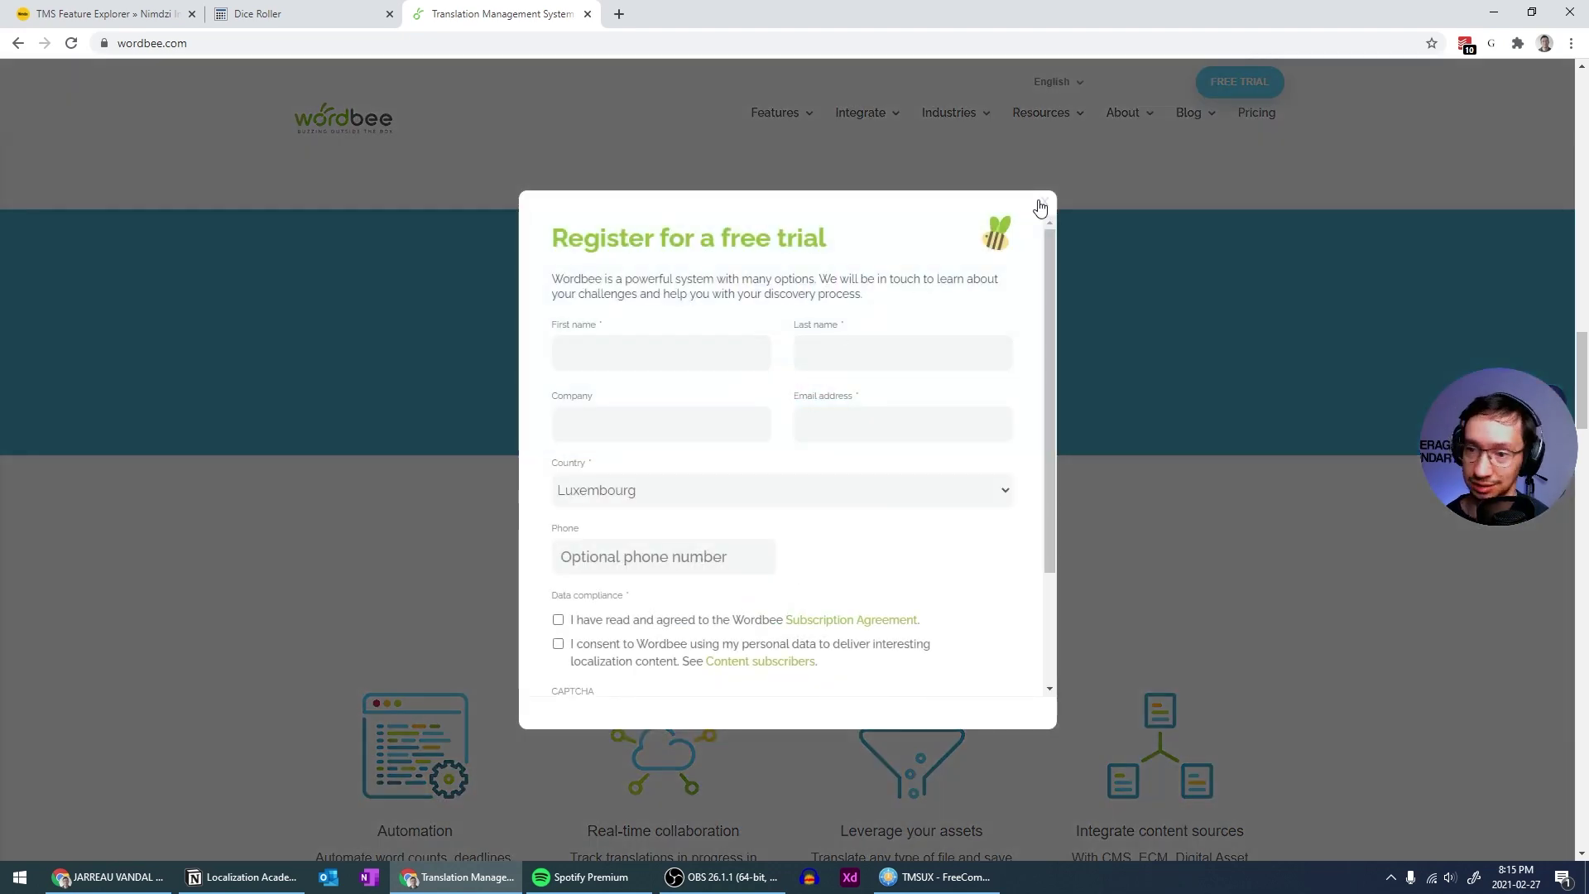
left_click(1041, 208)
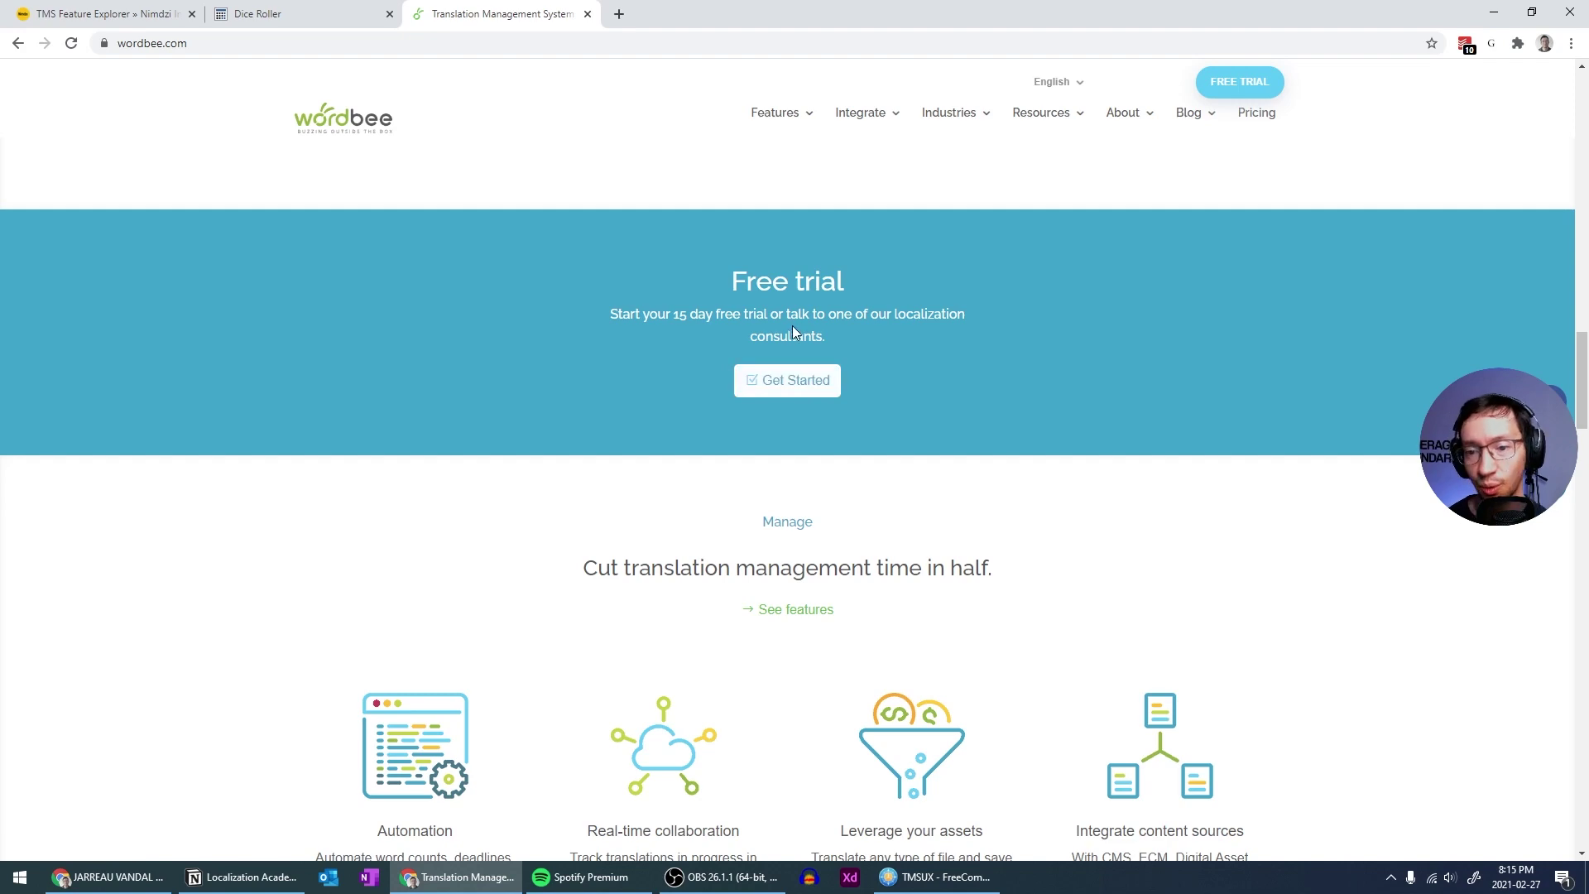
left_click(792, 327)
left_click(1043, 208)
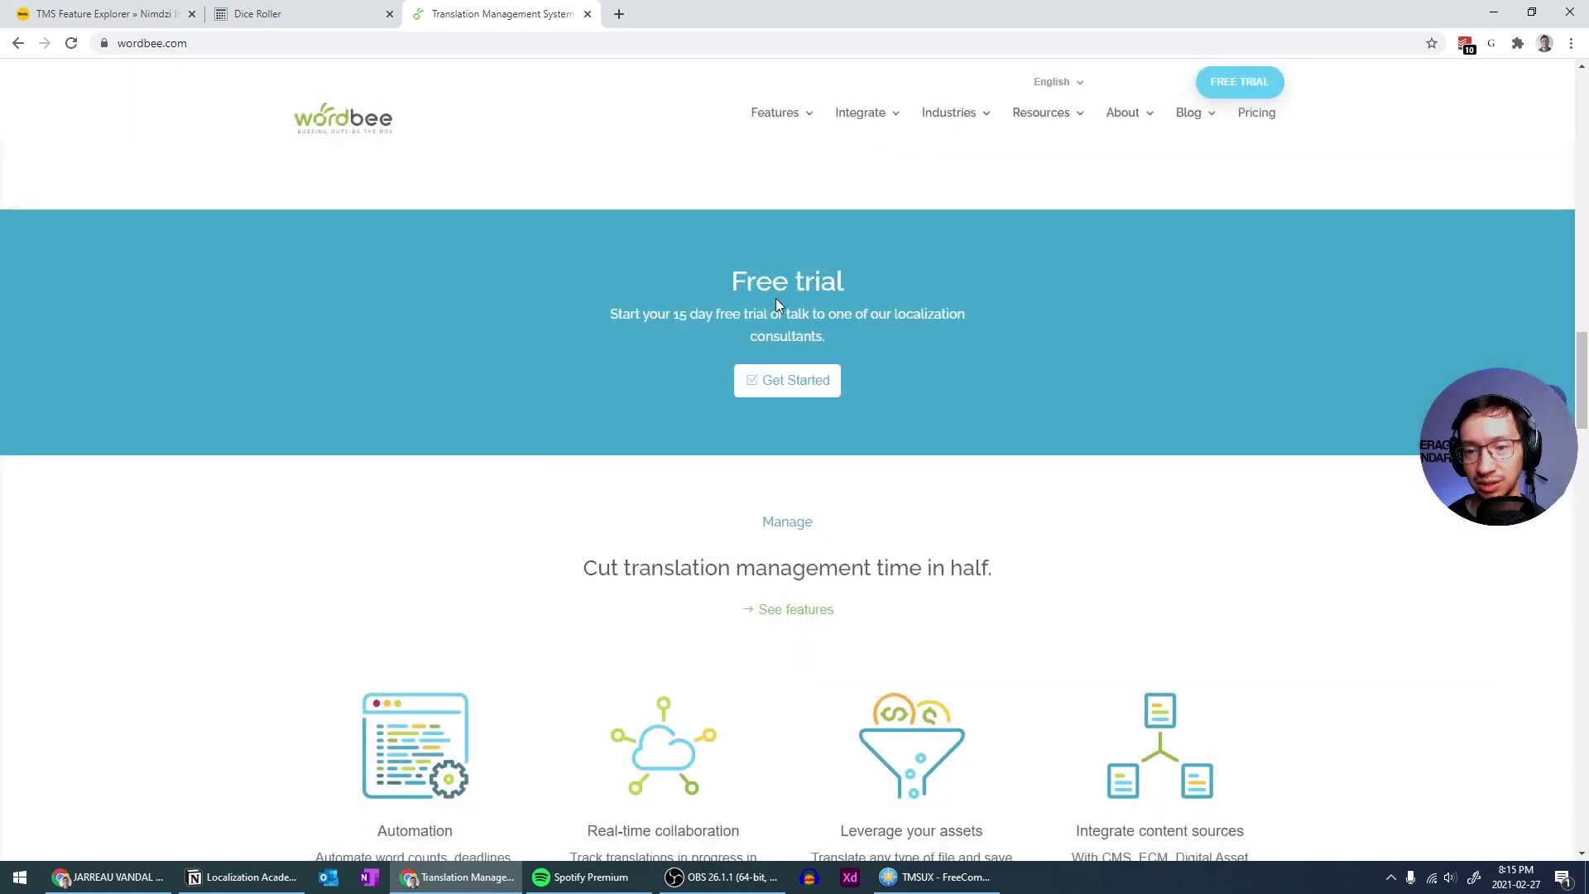
left_click(763, 319)
left_click(1039, 209)
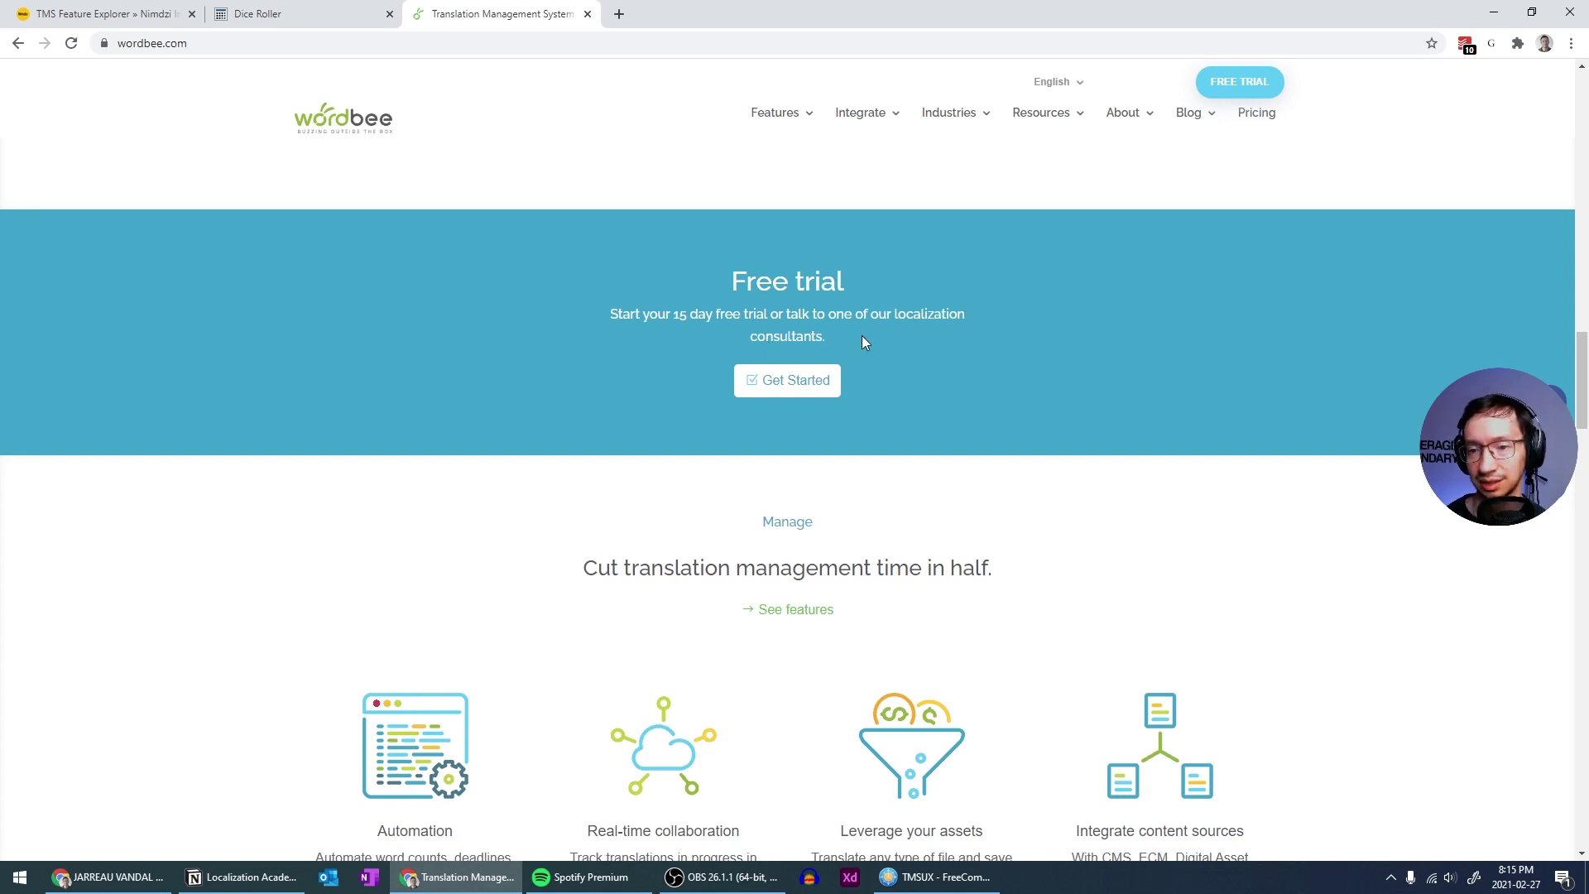
right_click(904, 303)
right_click(869, 313)
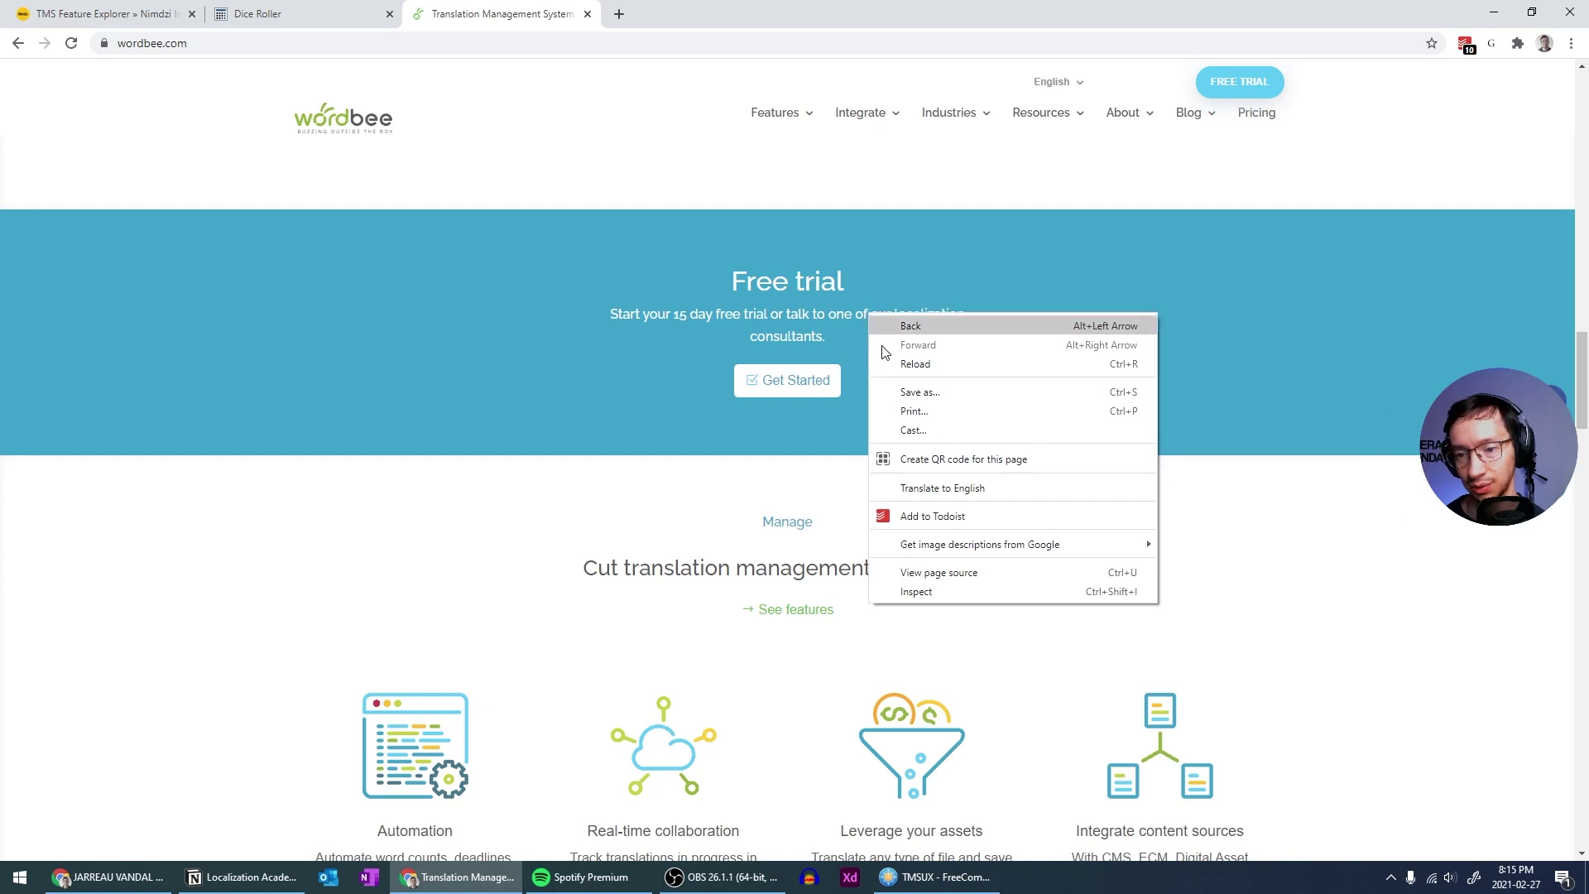
left_click(916, 591)
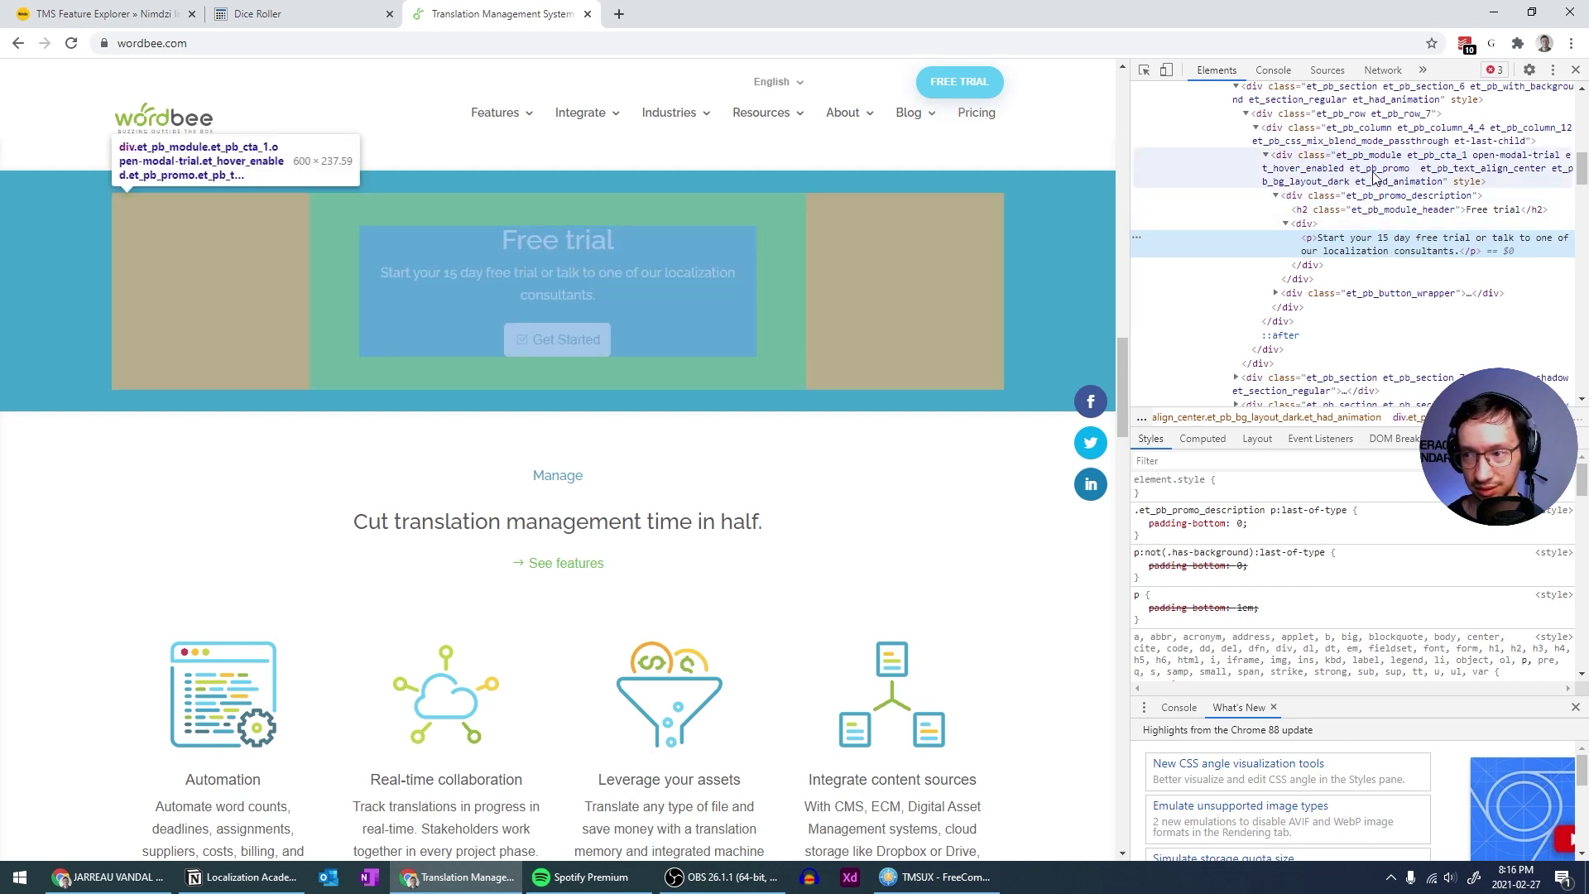
left_click(1575, 69)
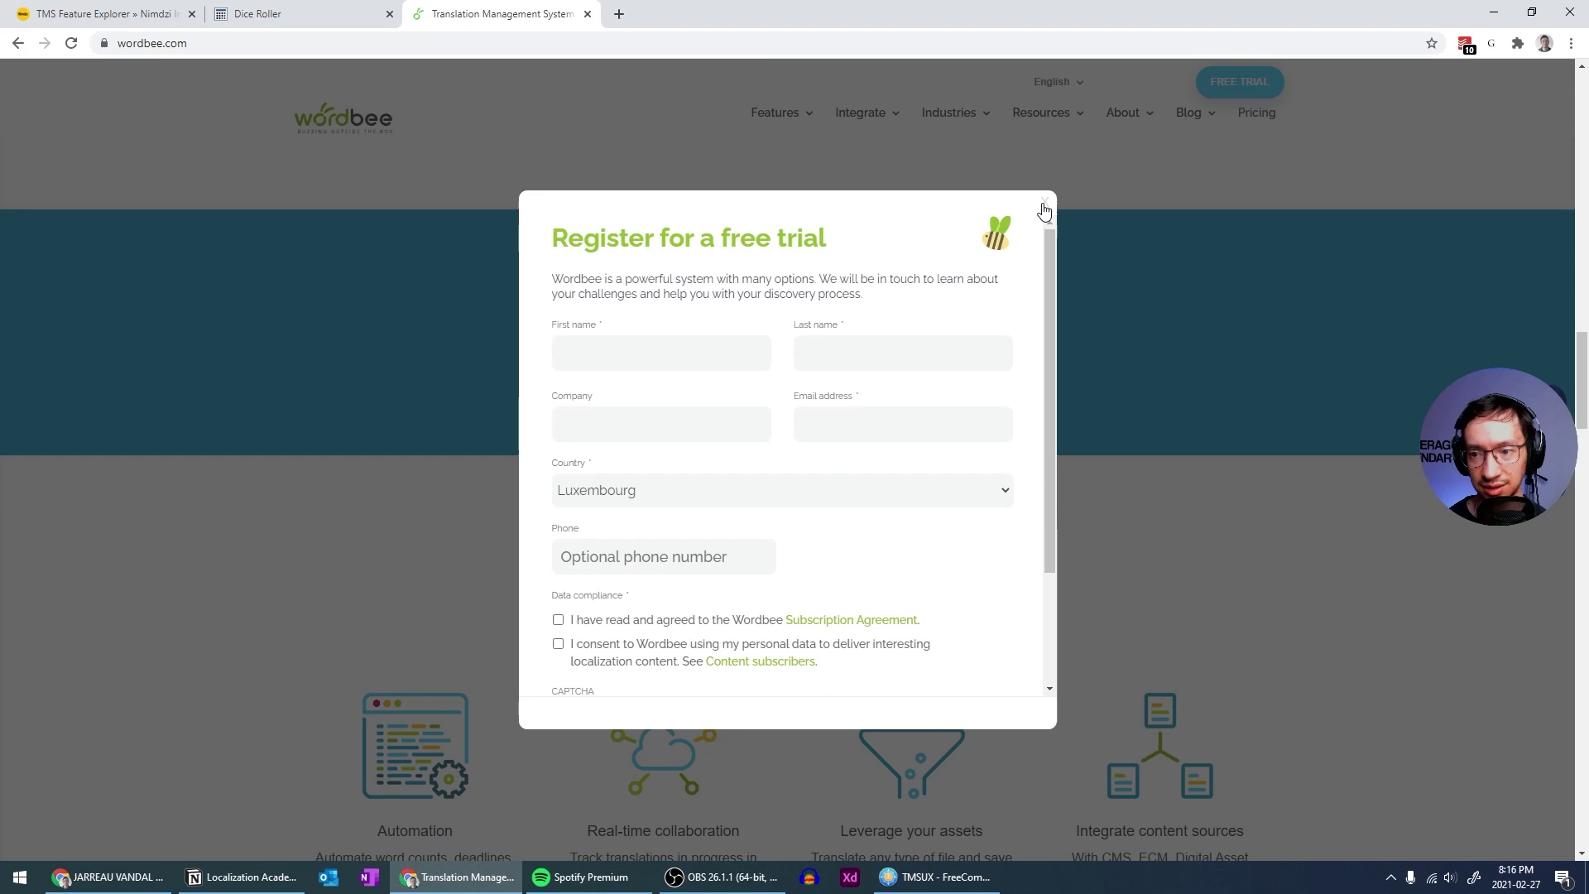
left_click(1039, 215)
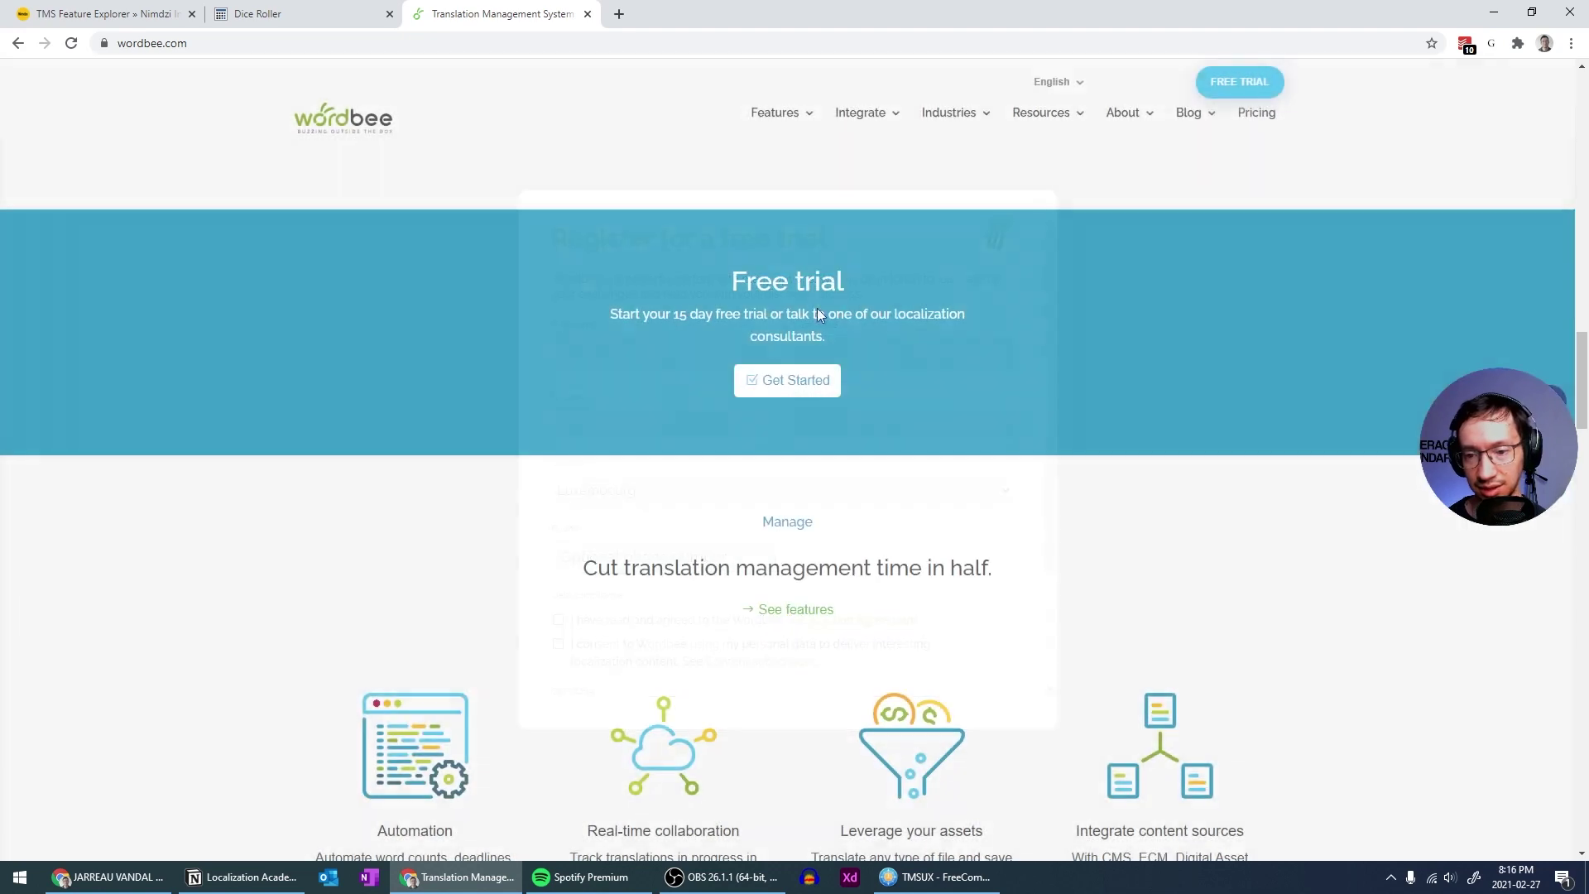
left_click(735, 318)
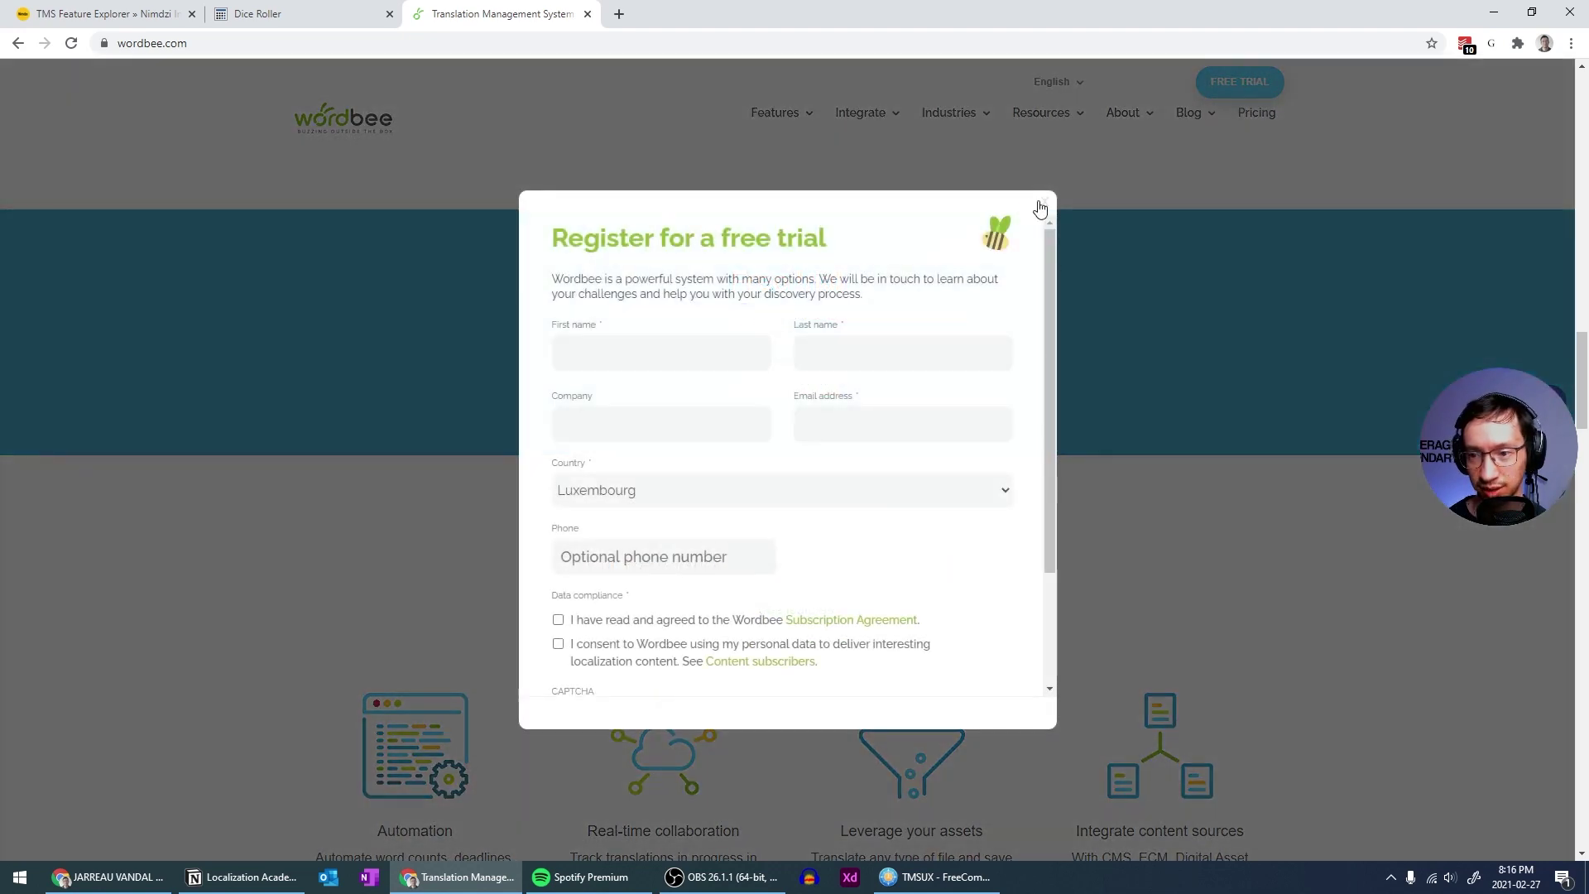
left_click(1039, 208)
scroll(852, 334, "down", 2)
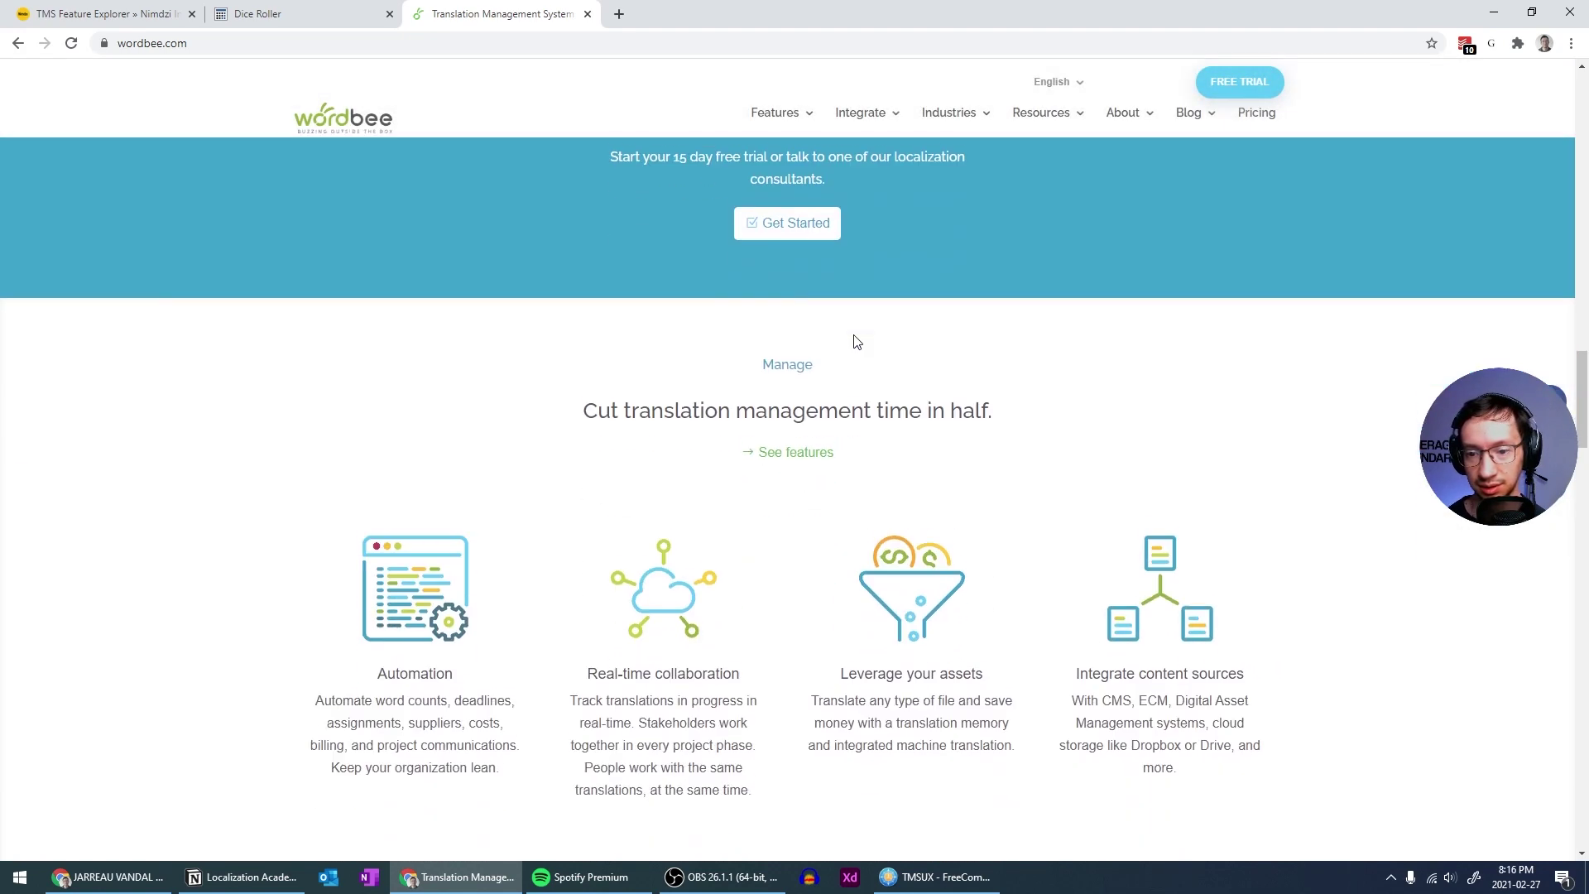
scroll(853, 339, "down", 2)
scroll(877, 364, "up", 5)
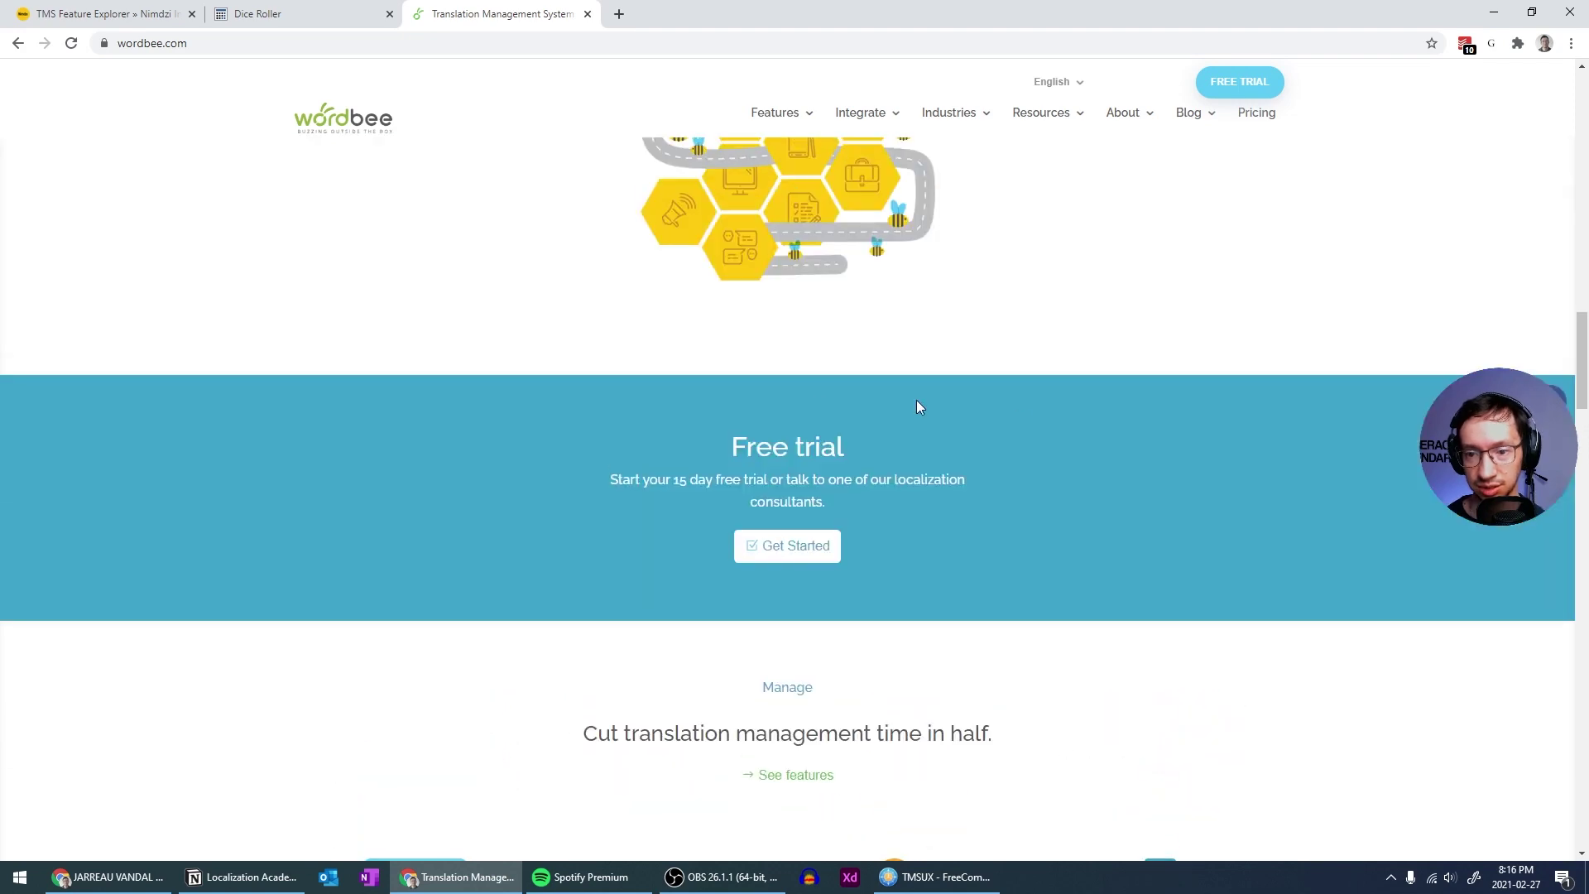
scroll(1029, 419, "up", 8)
scroll(1030, 418, "down", 4)
scroll(1033, 418, "up", 6)
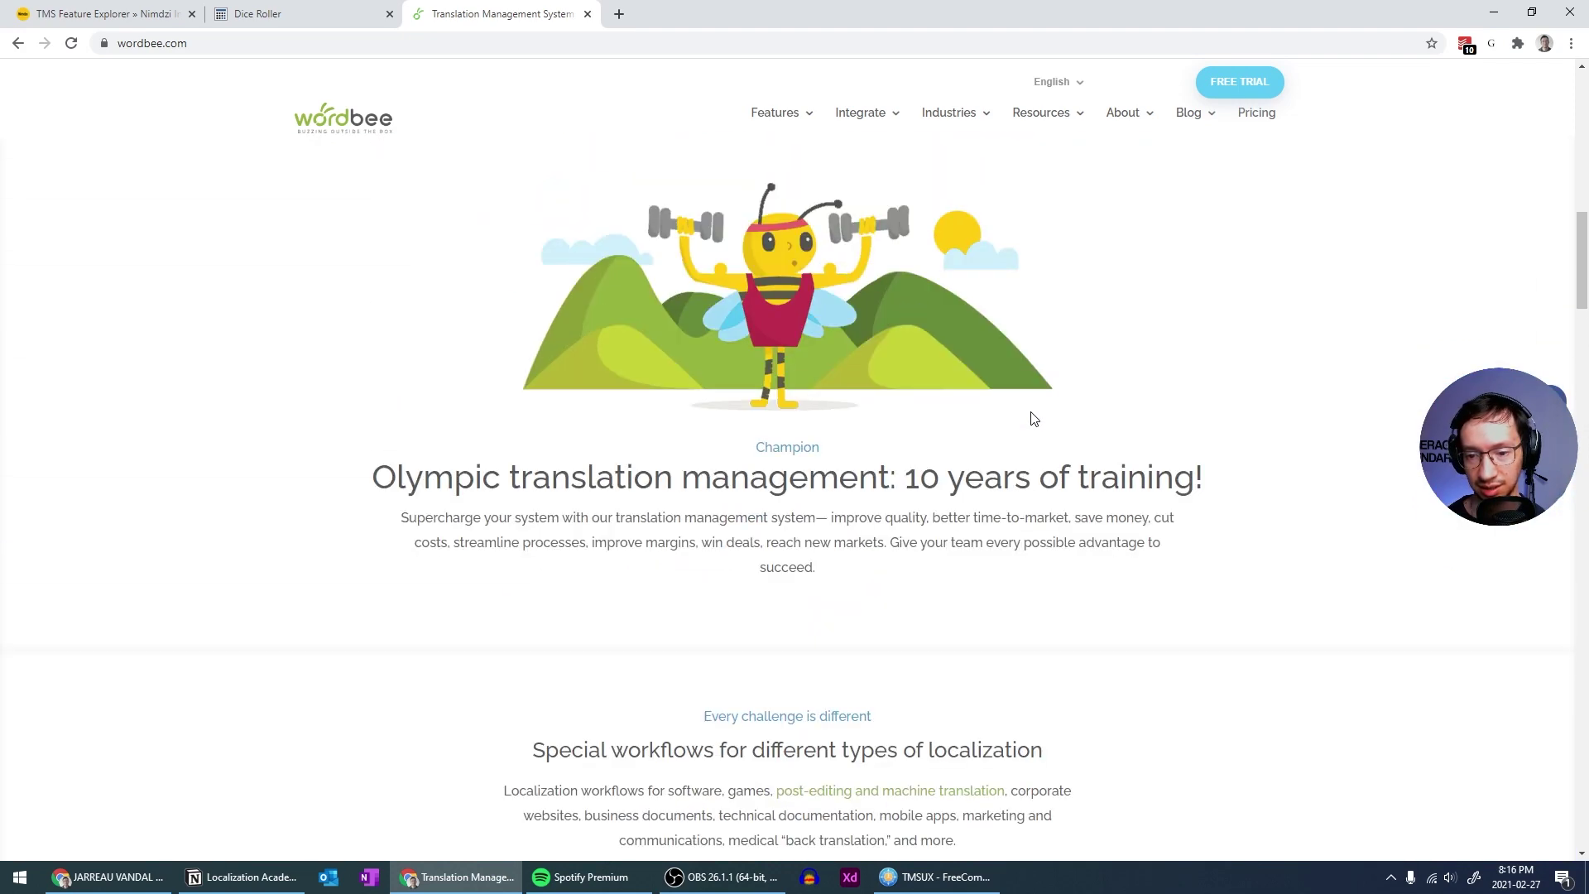
scroll(822, 430, "down", 2)
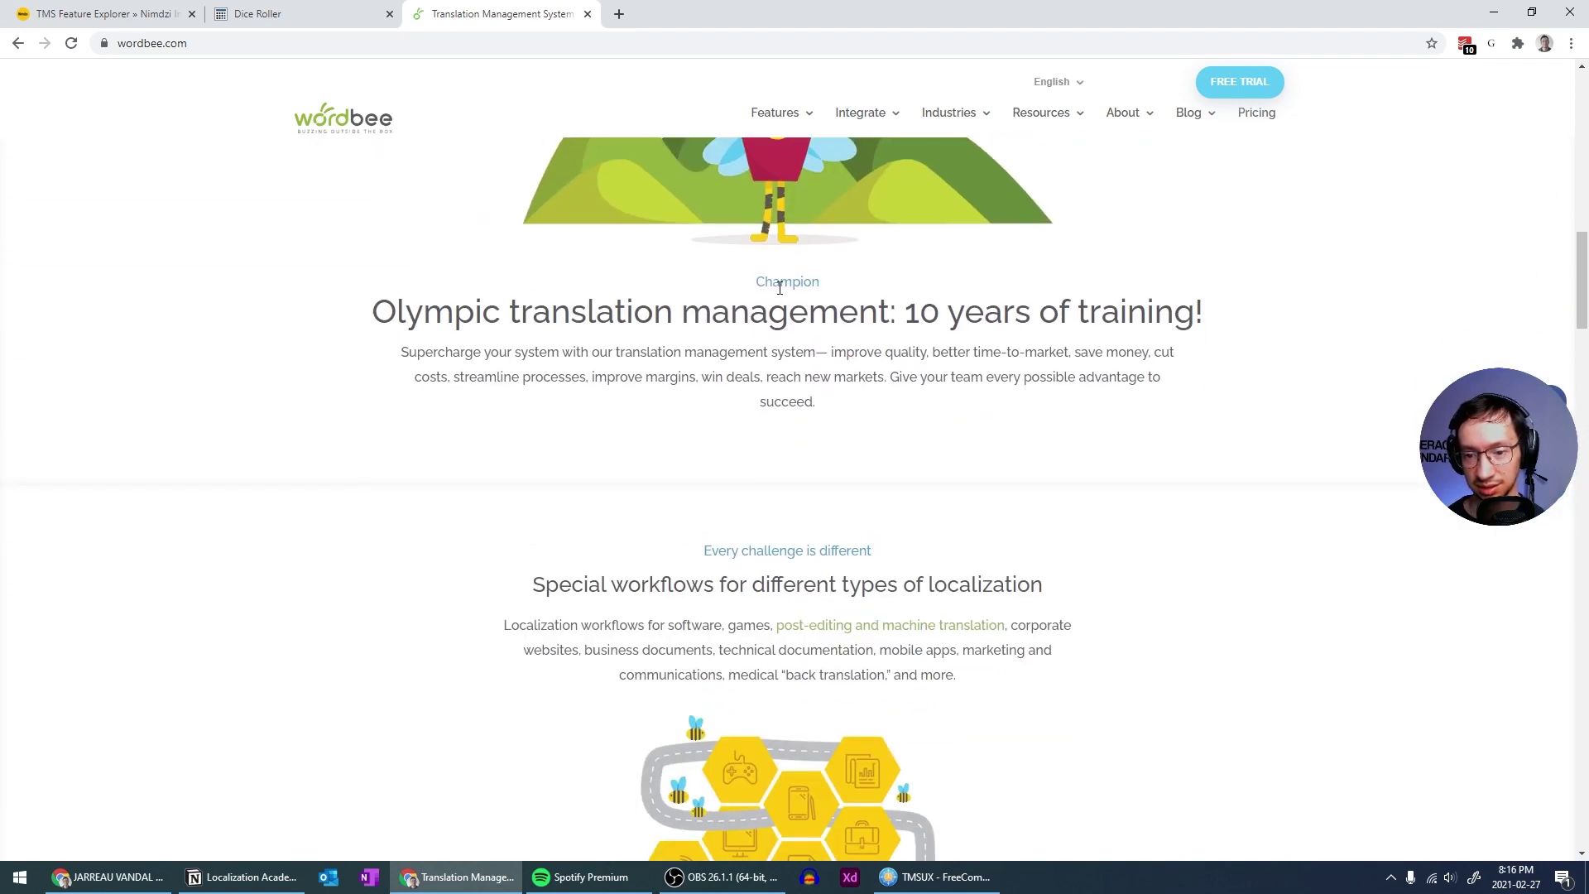
scroll(778, 287, "down", 10)
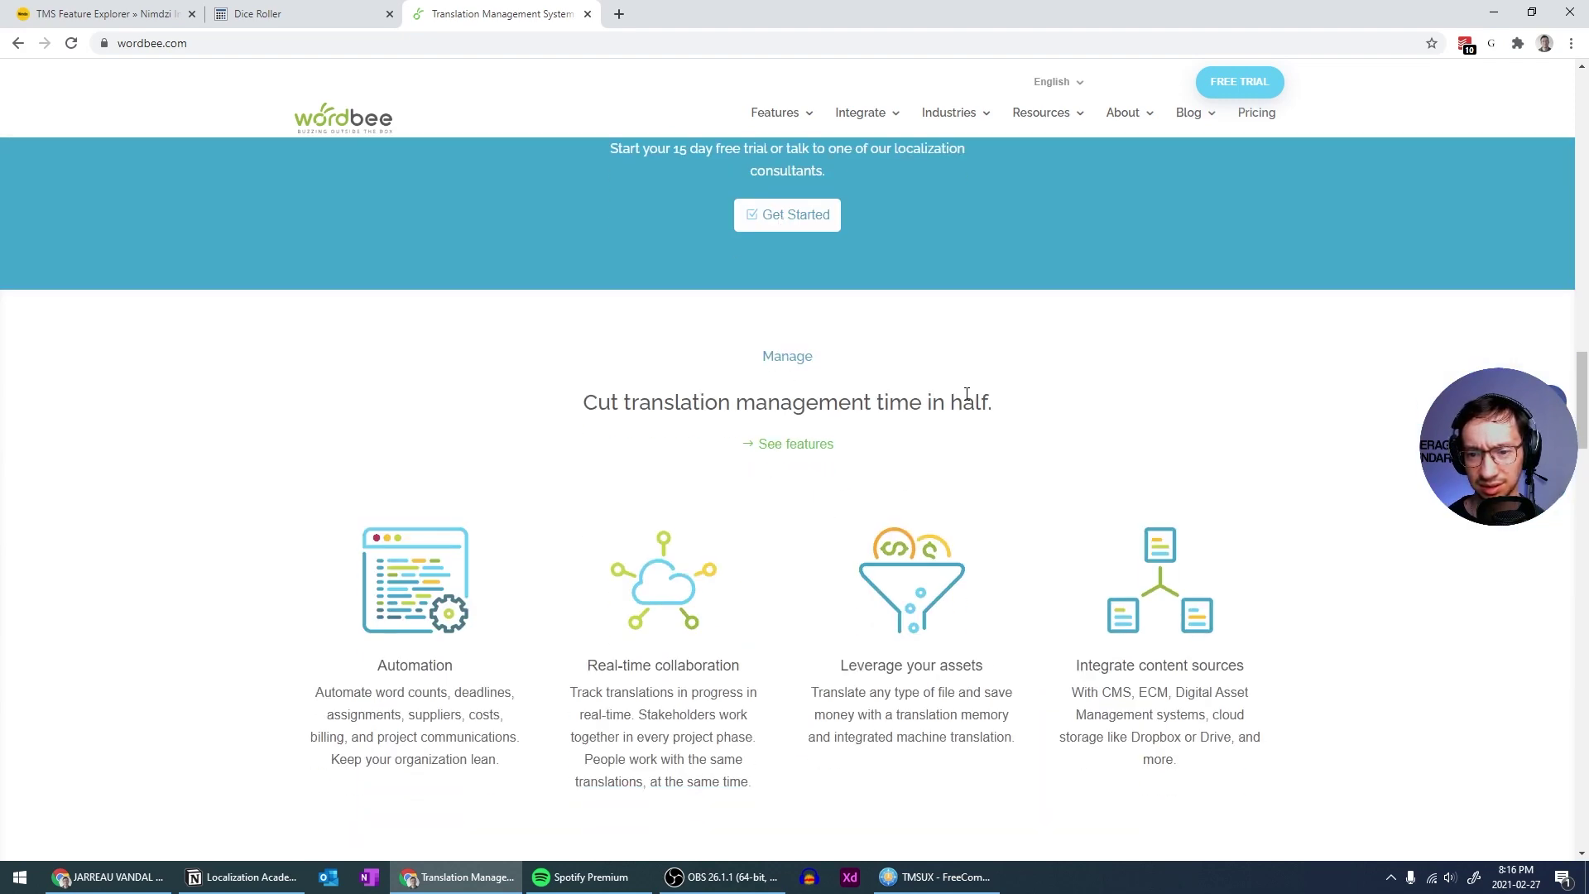
scroll(945, 388, "up", 8)
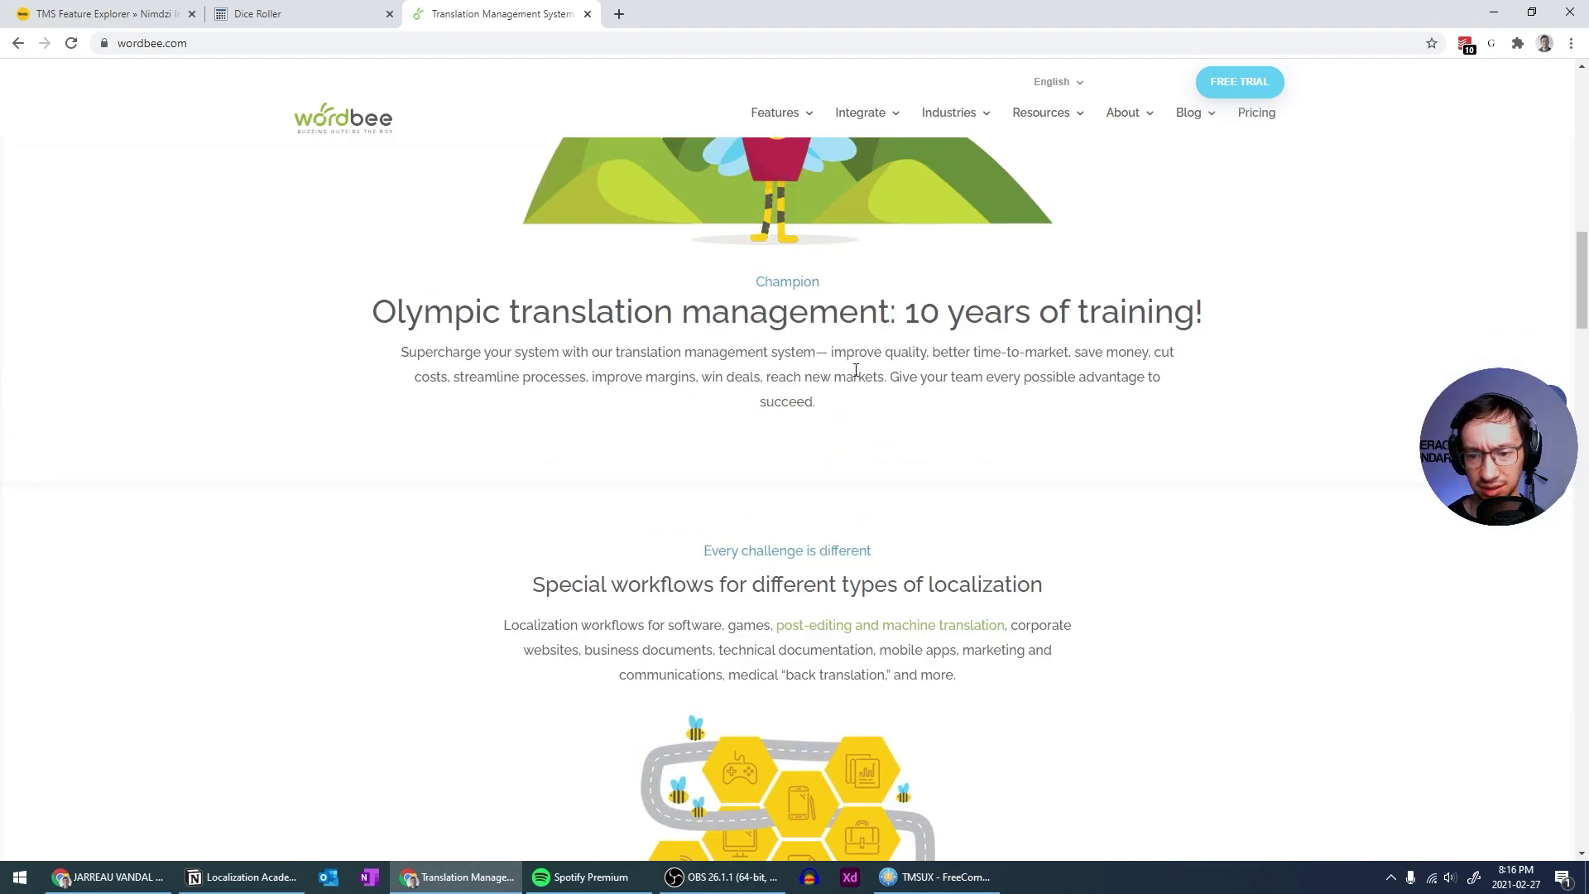
scroll(856, 370, "up", 11)
scroll(852, 376, "down", 9)
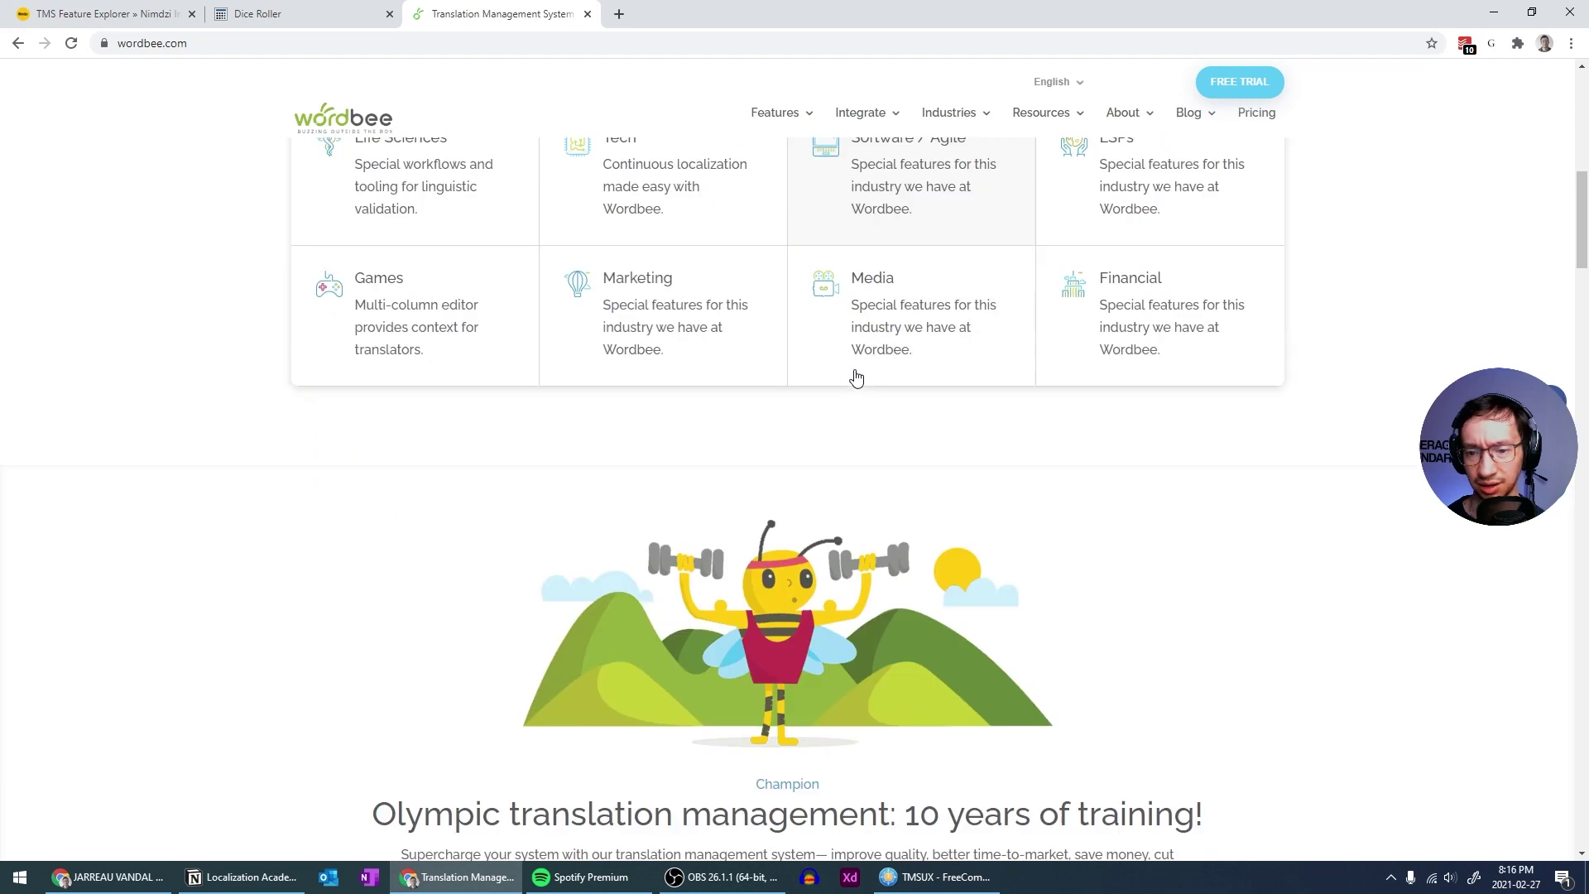
scroll(854, 377, "down", 4)
scroll(765, 258, "up", 2)
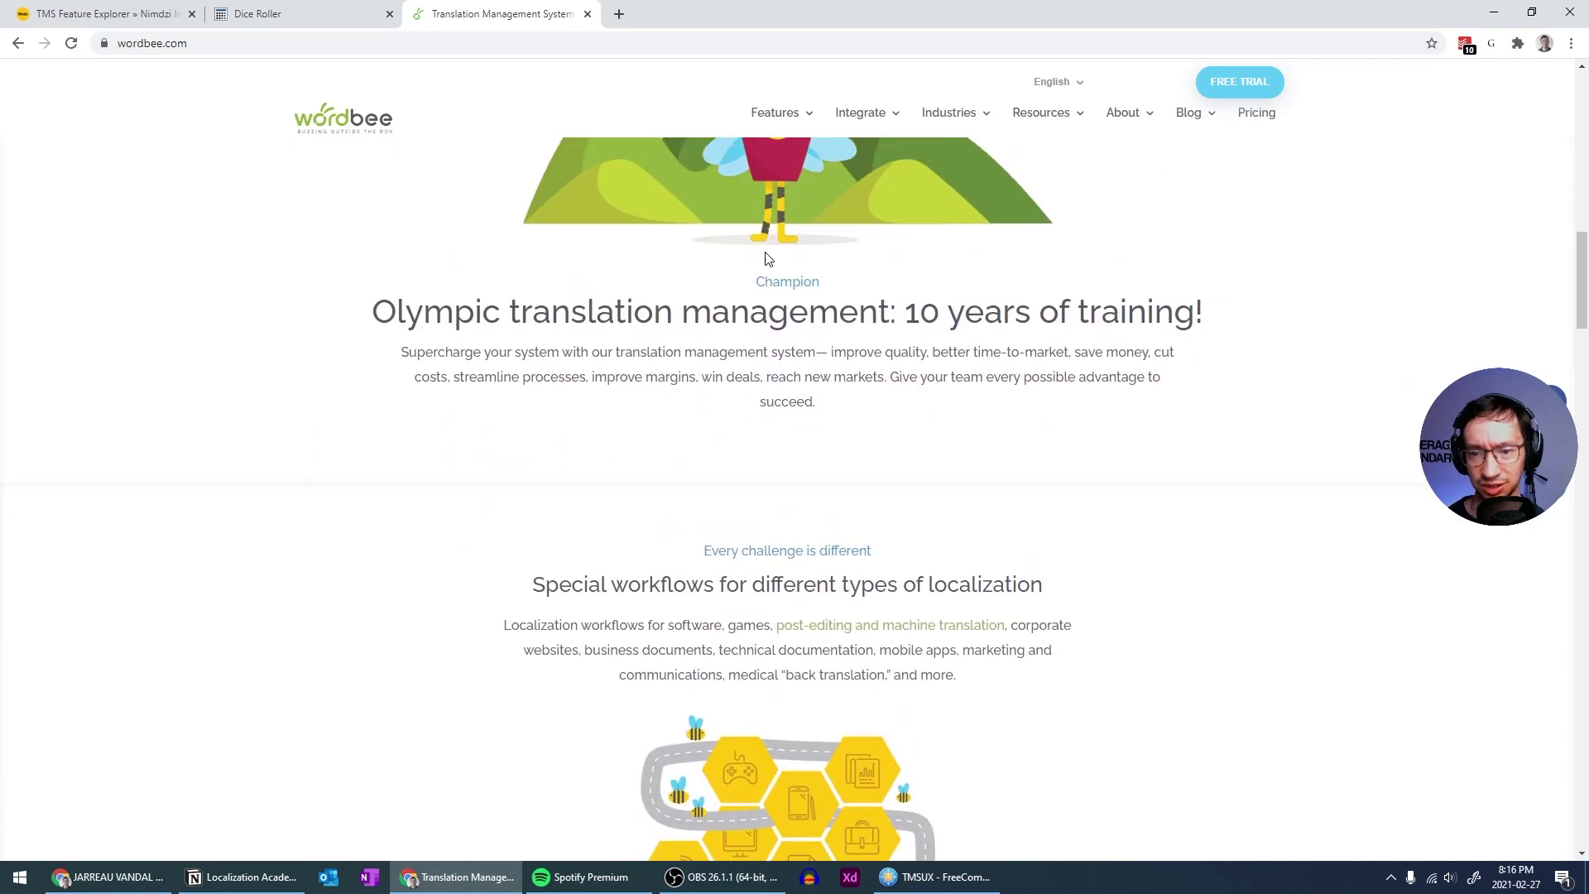
double_click(788, 280)
left_click(787, 285)
double_click(788, 285)
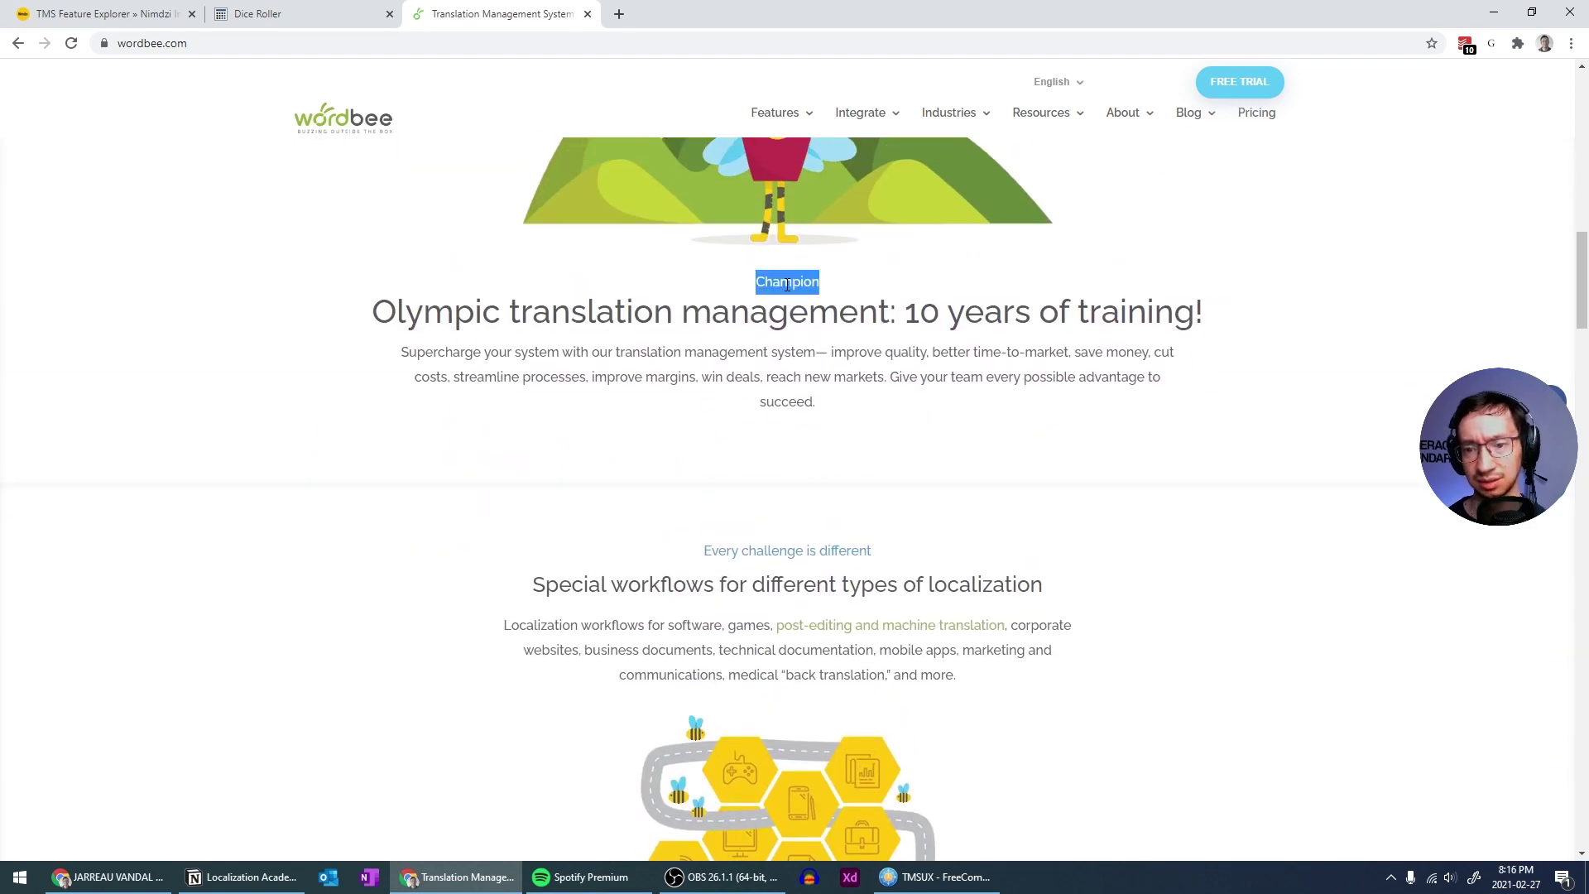
left_click(792, 293)
scroll(788, 276, "down", 4)
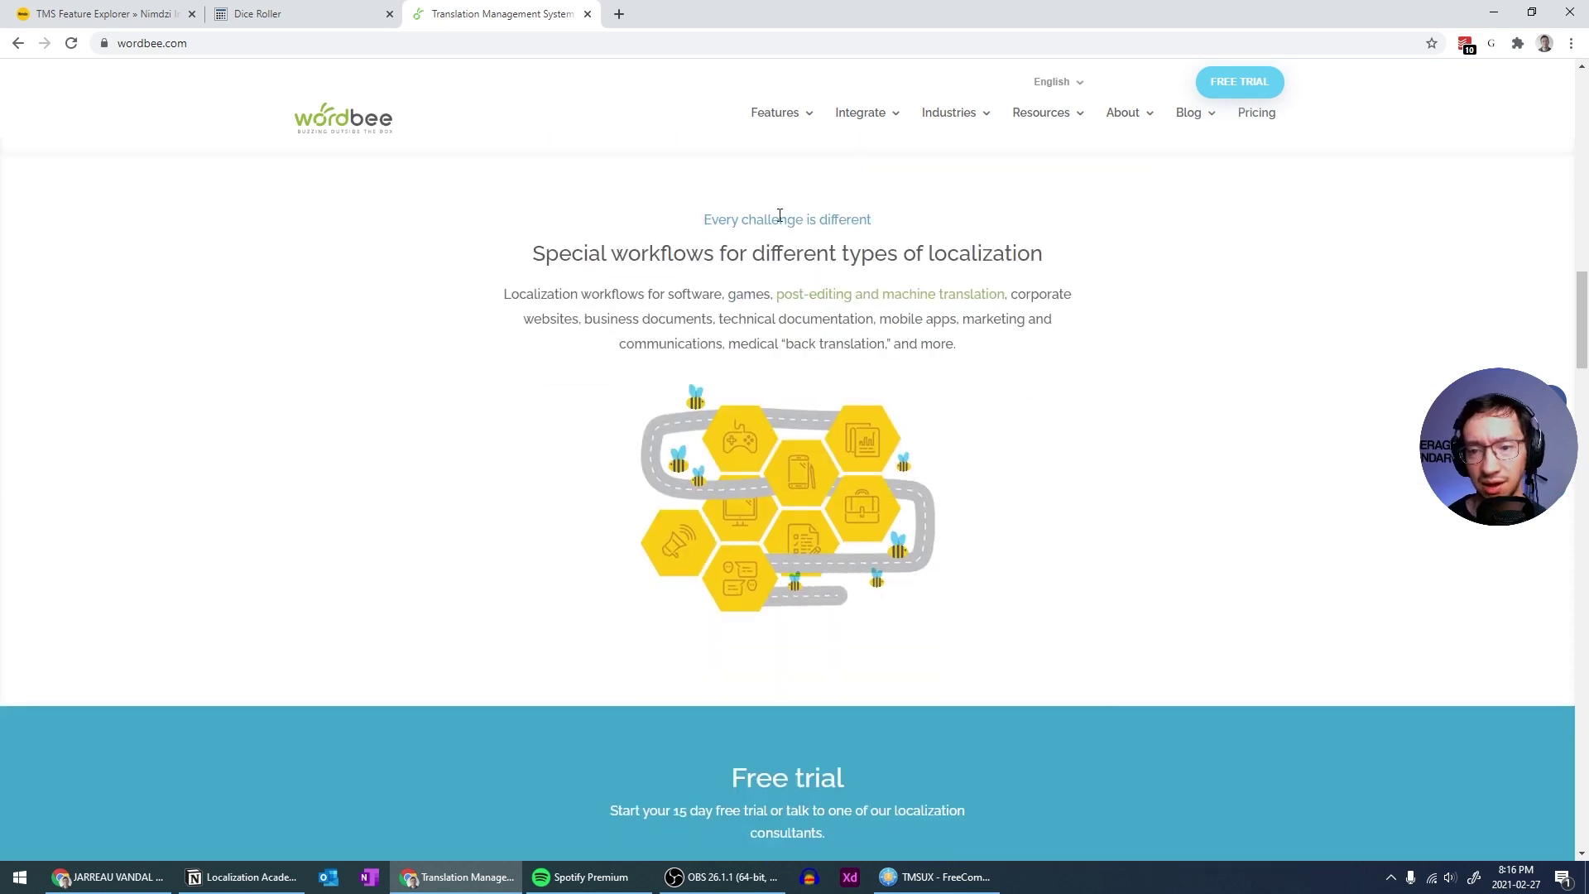
double_click(769, 217)
scroll(786, 227, "down", 3)
scroll(792, 231, "down", 5)
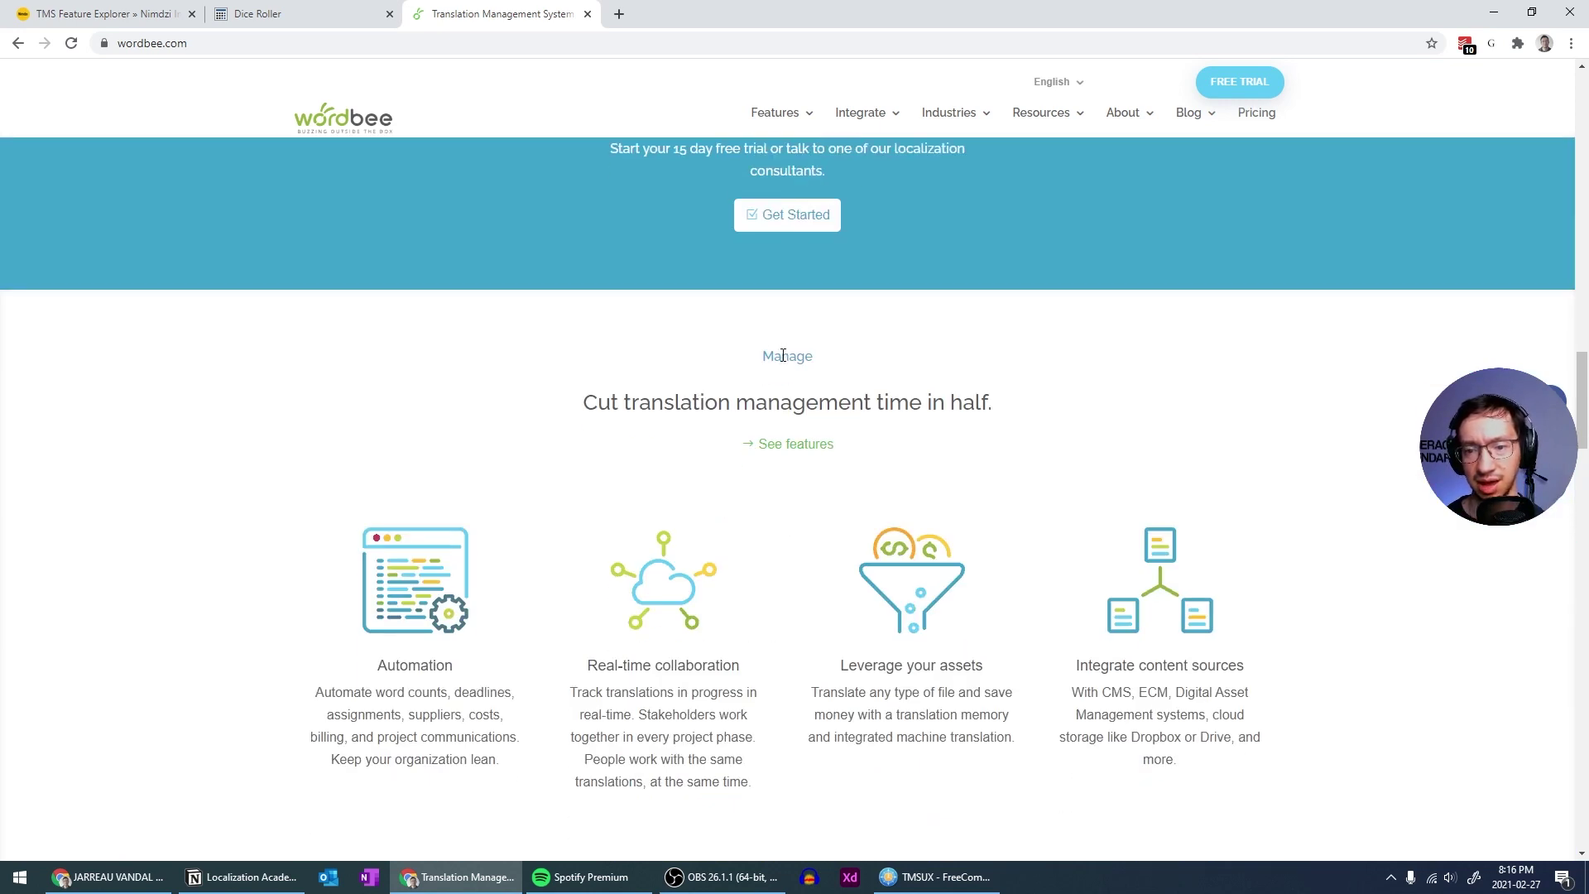
double_click(782, 357)
left_click(784, 361)
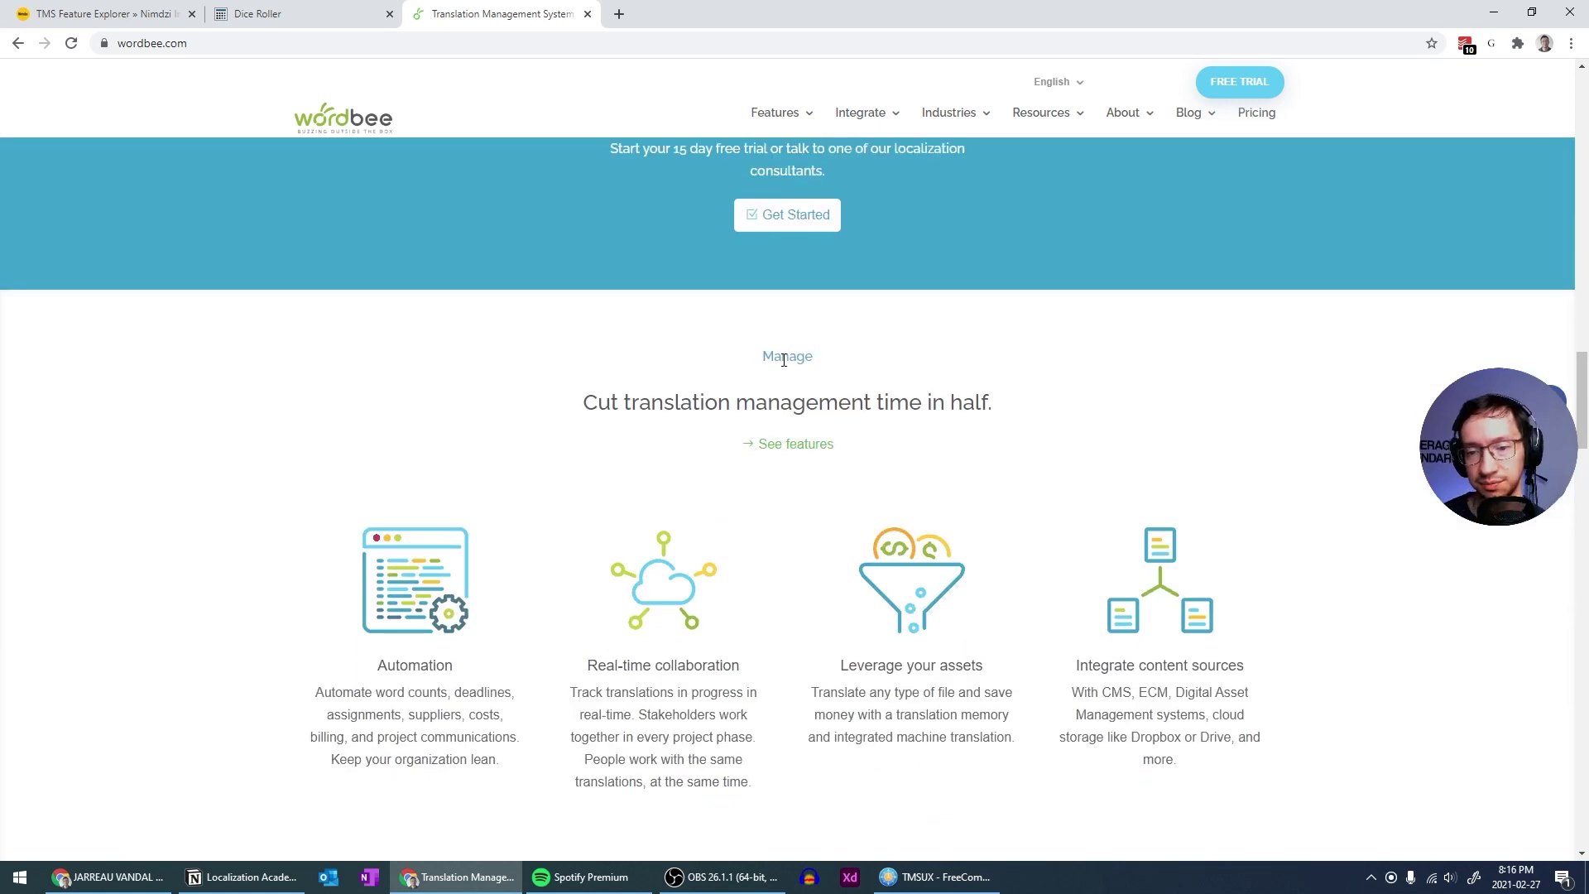
scroll(783, 361, "up", 8)
scroll(784, 361, "down", 6)
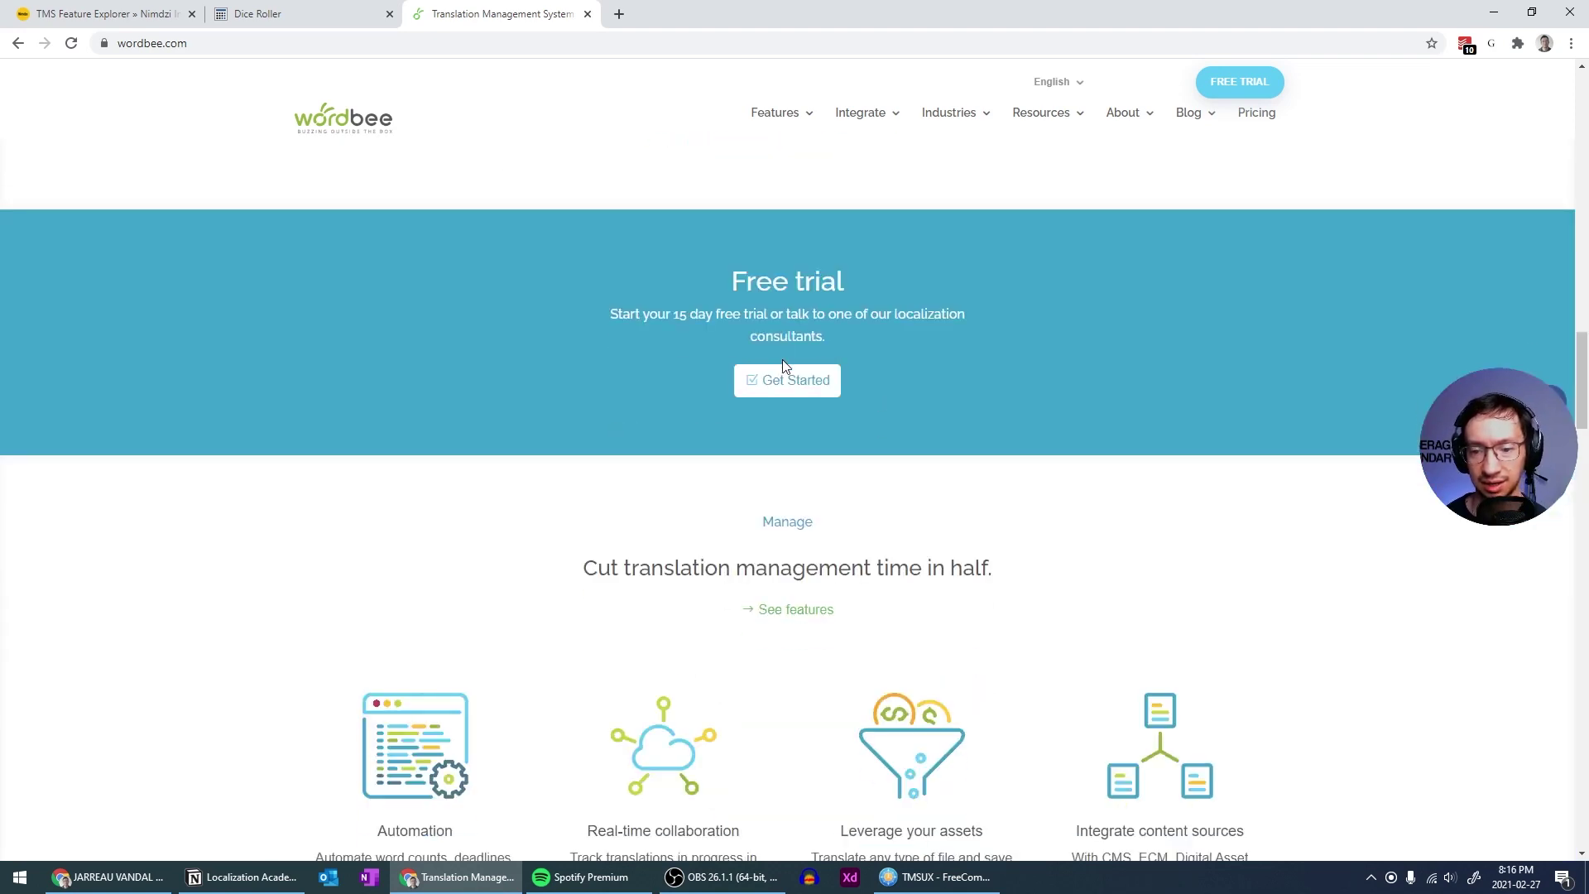
scroll(782, 359, "up", 12)
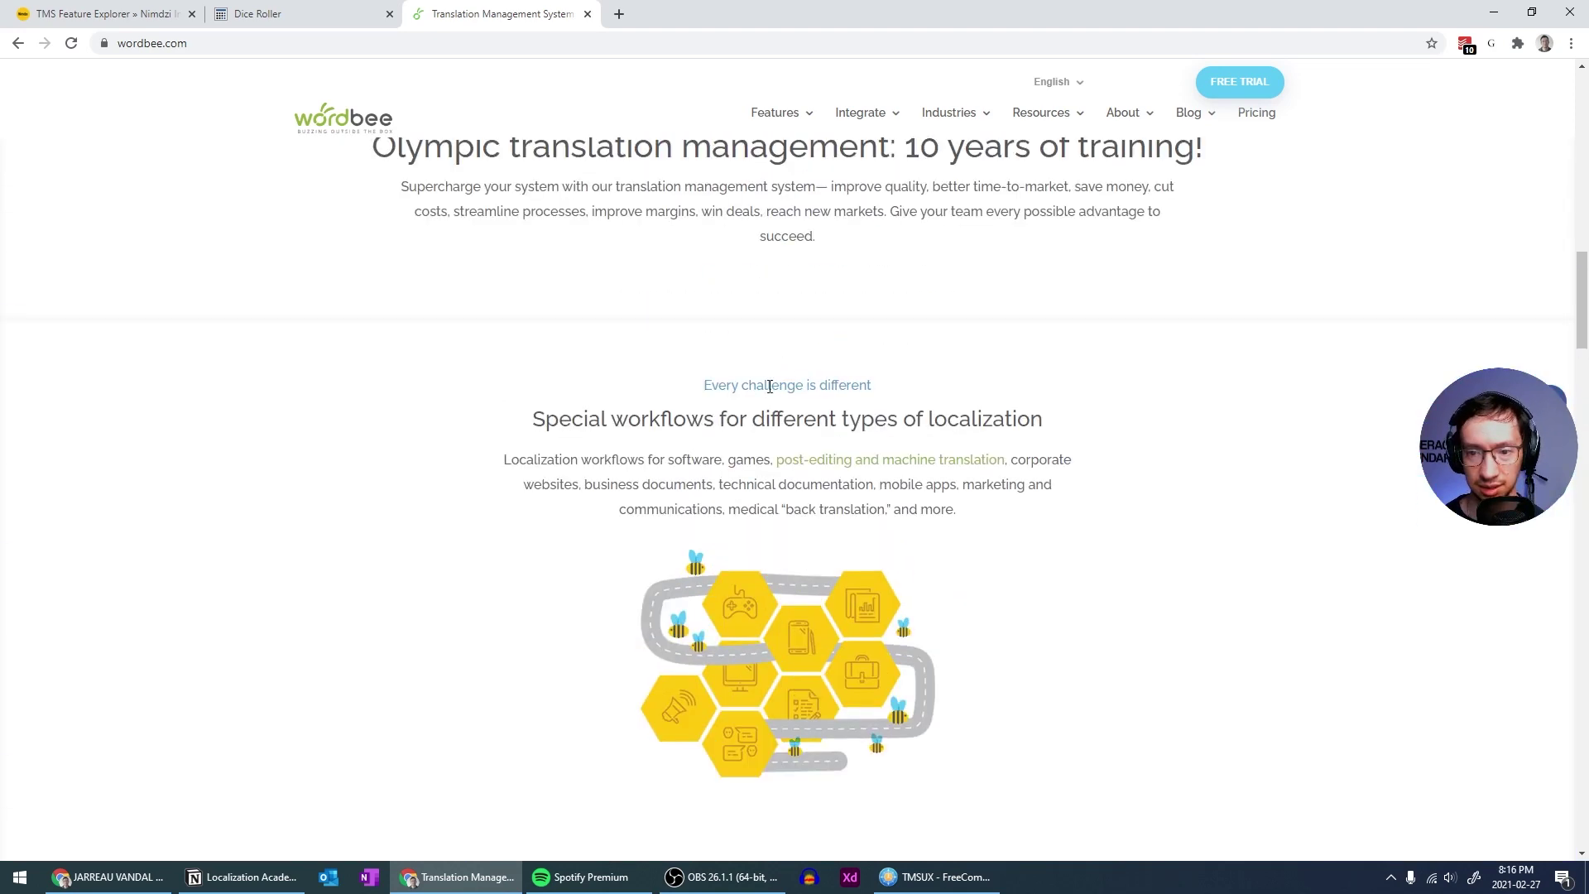
scroll(816, 475, "down", 2)
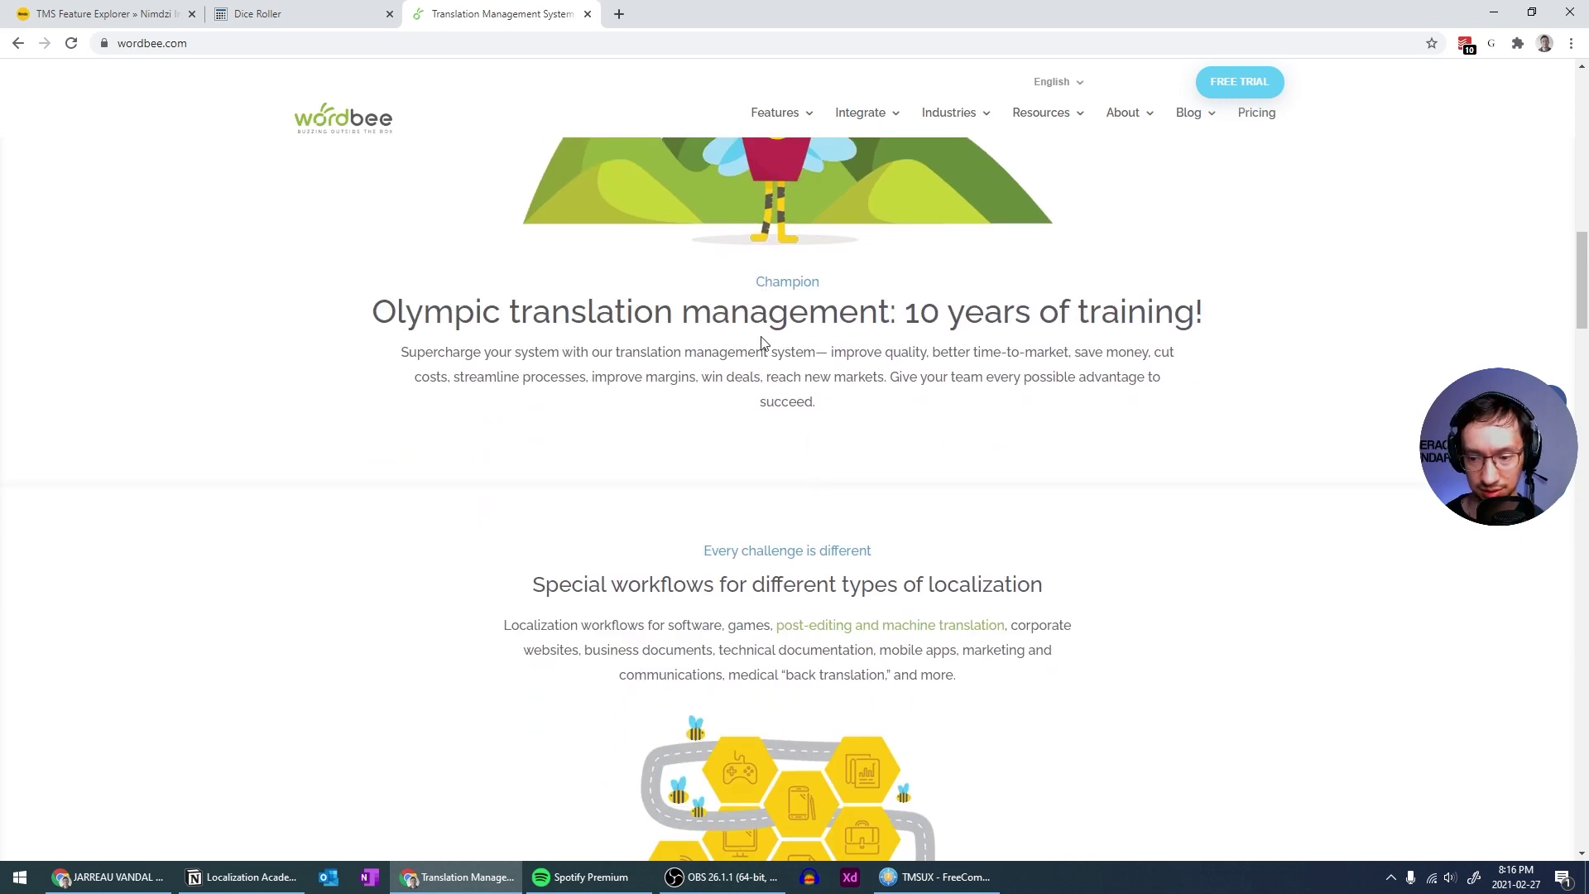
key("ctrl+alt+g")
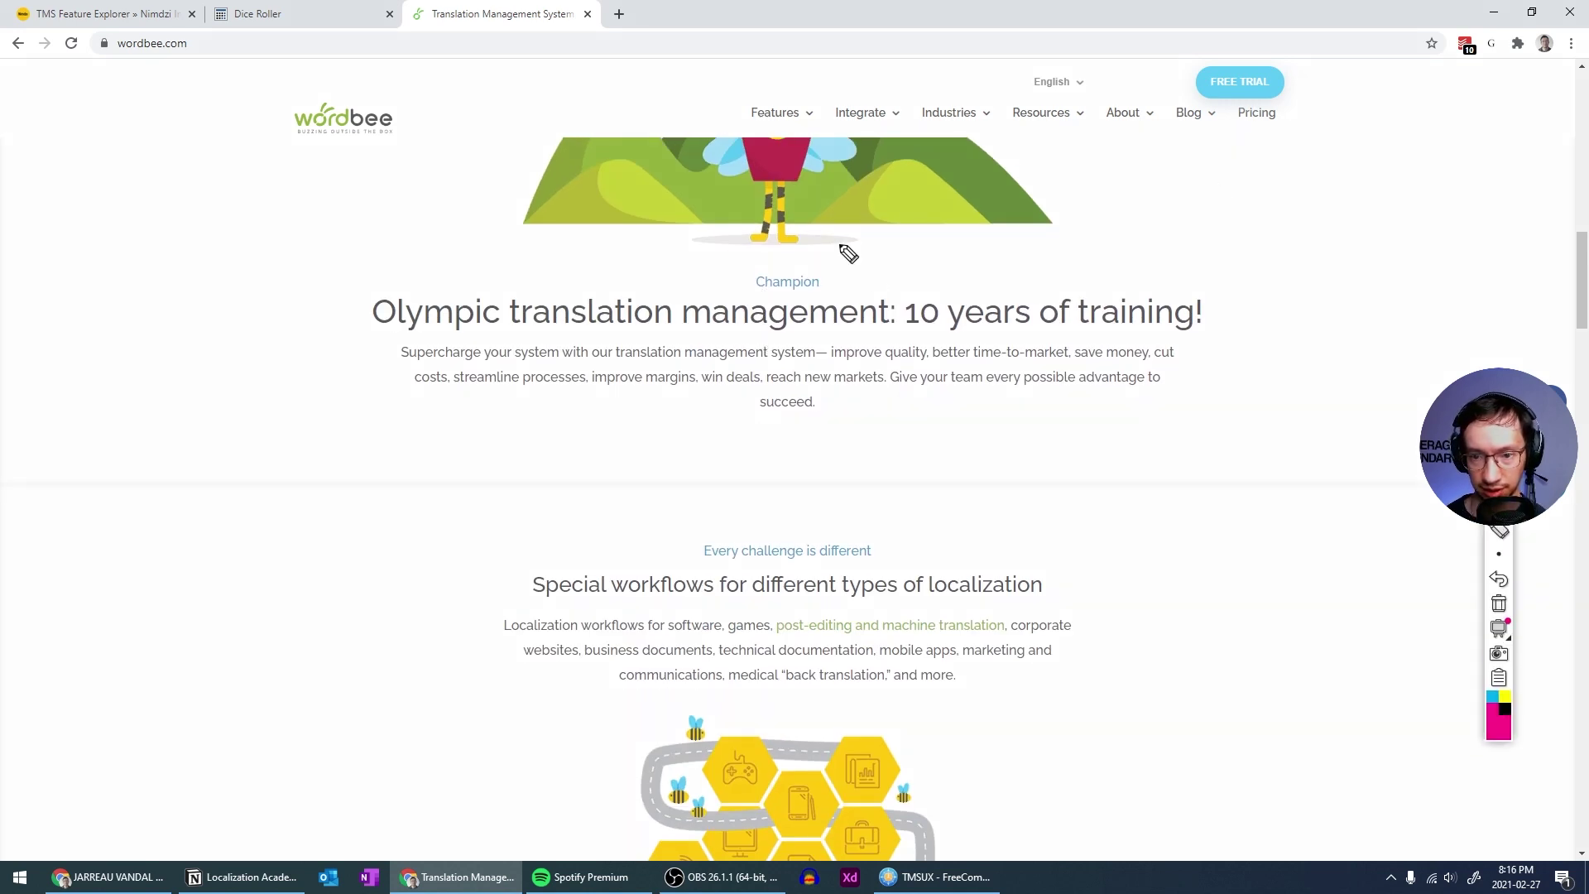
left_click(767, 295)
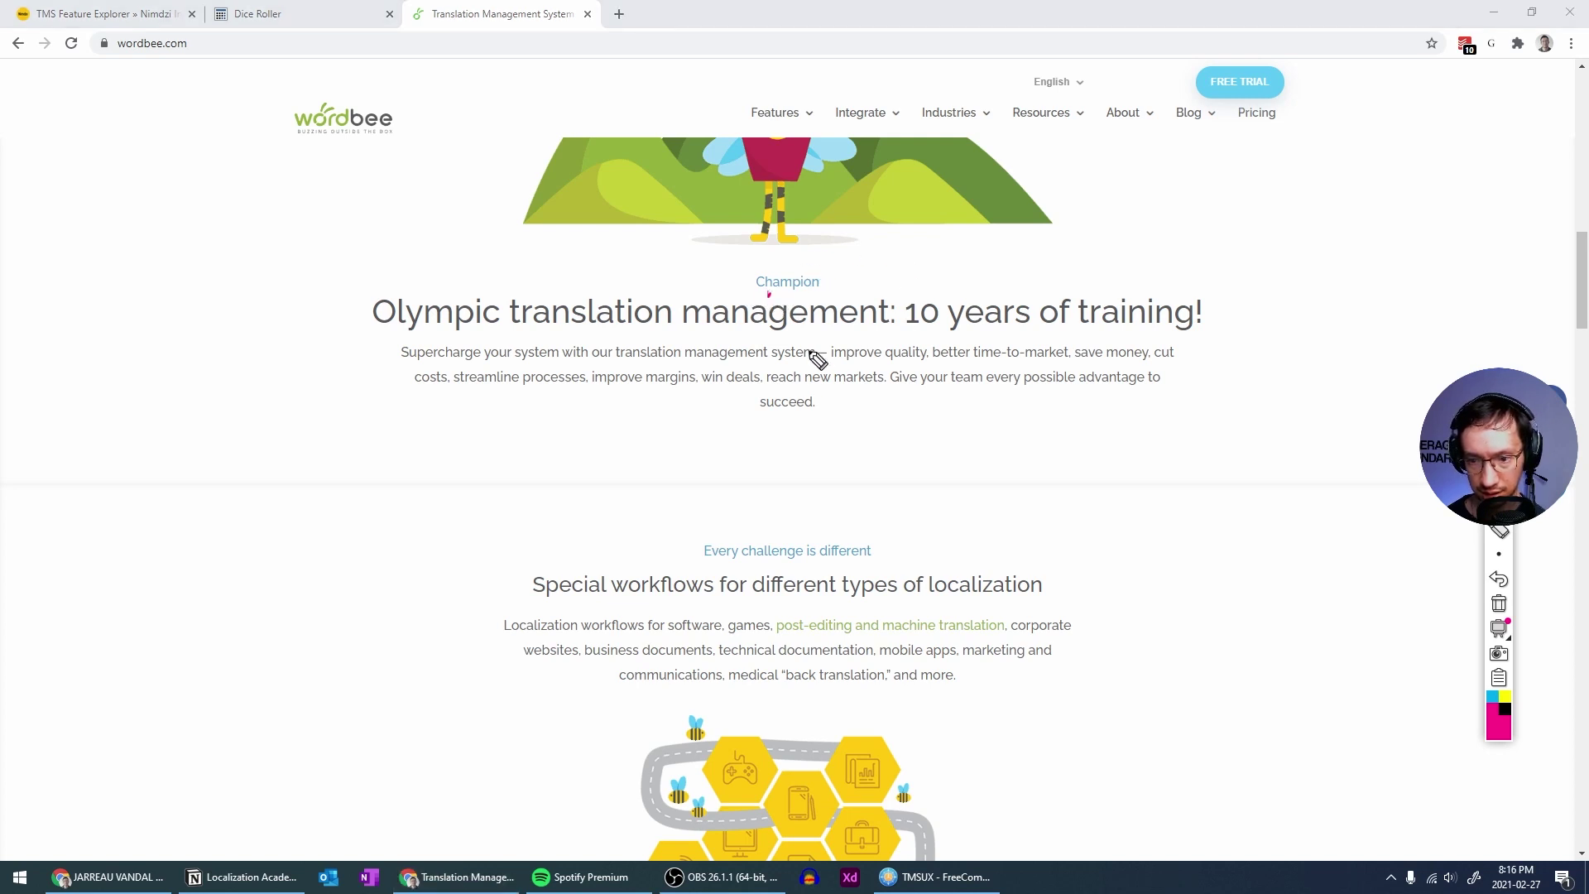
left_click(715, 567)
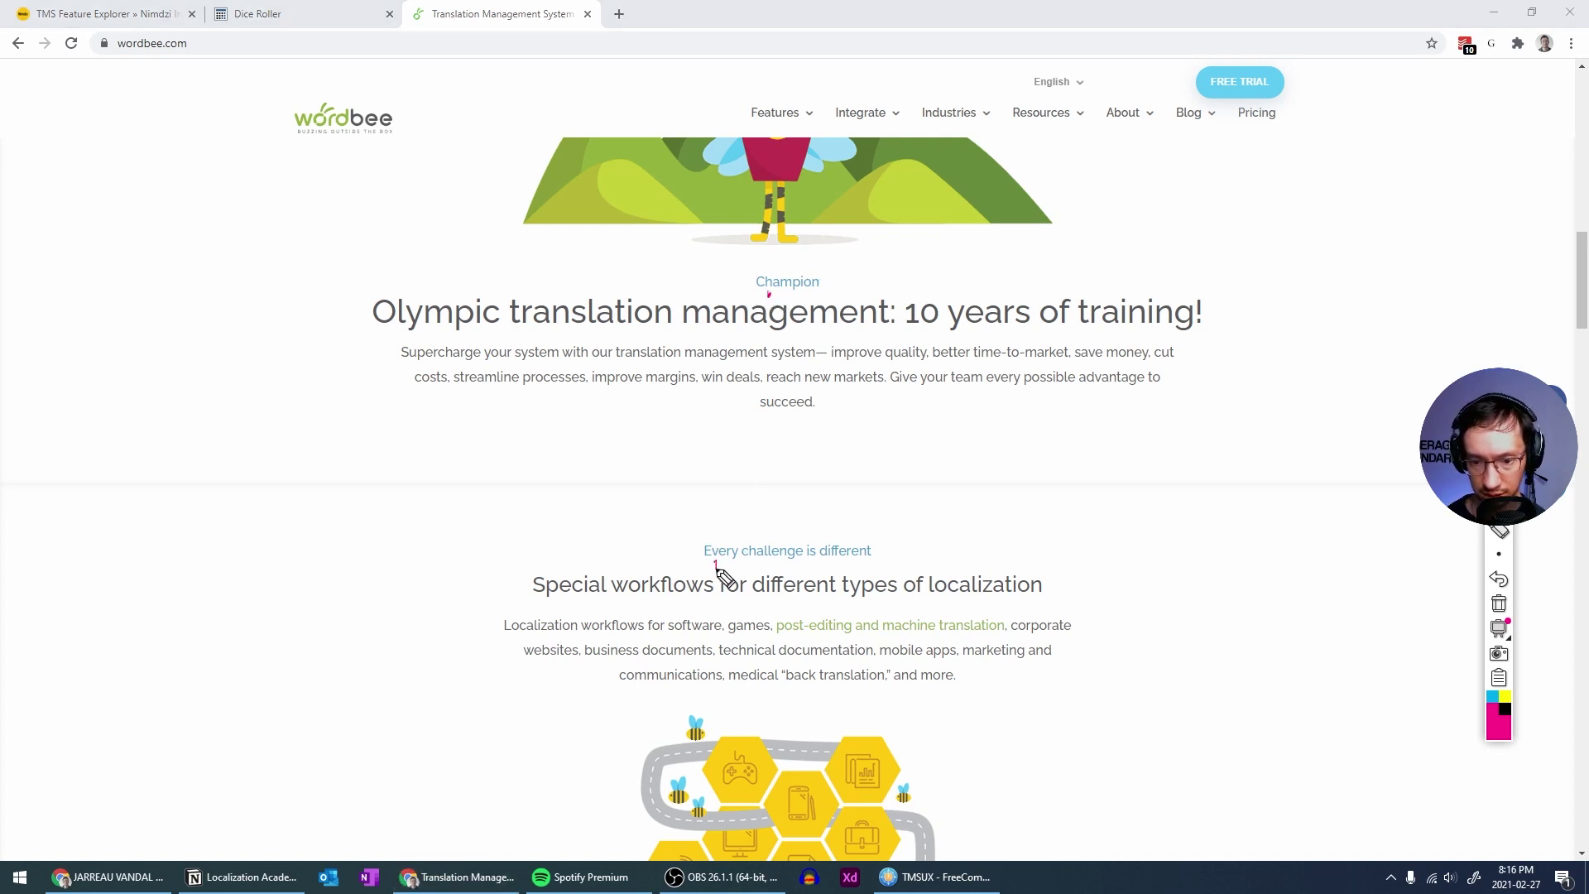
mouse_move(1499, 555)
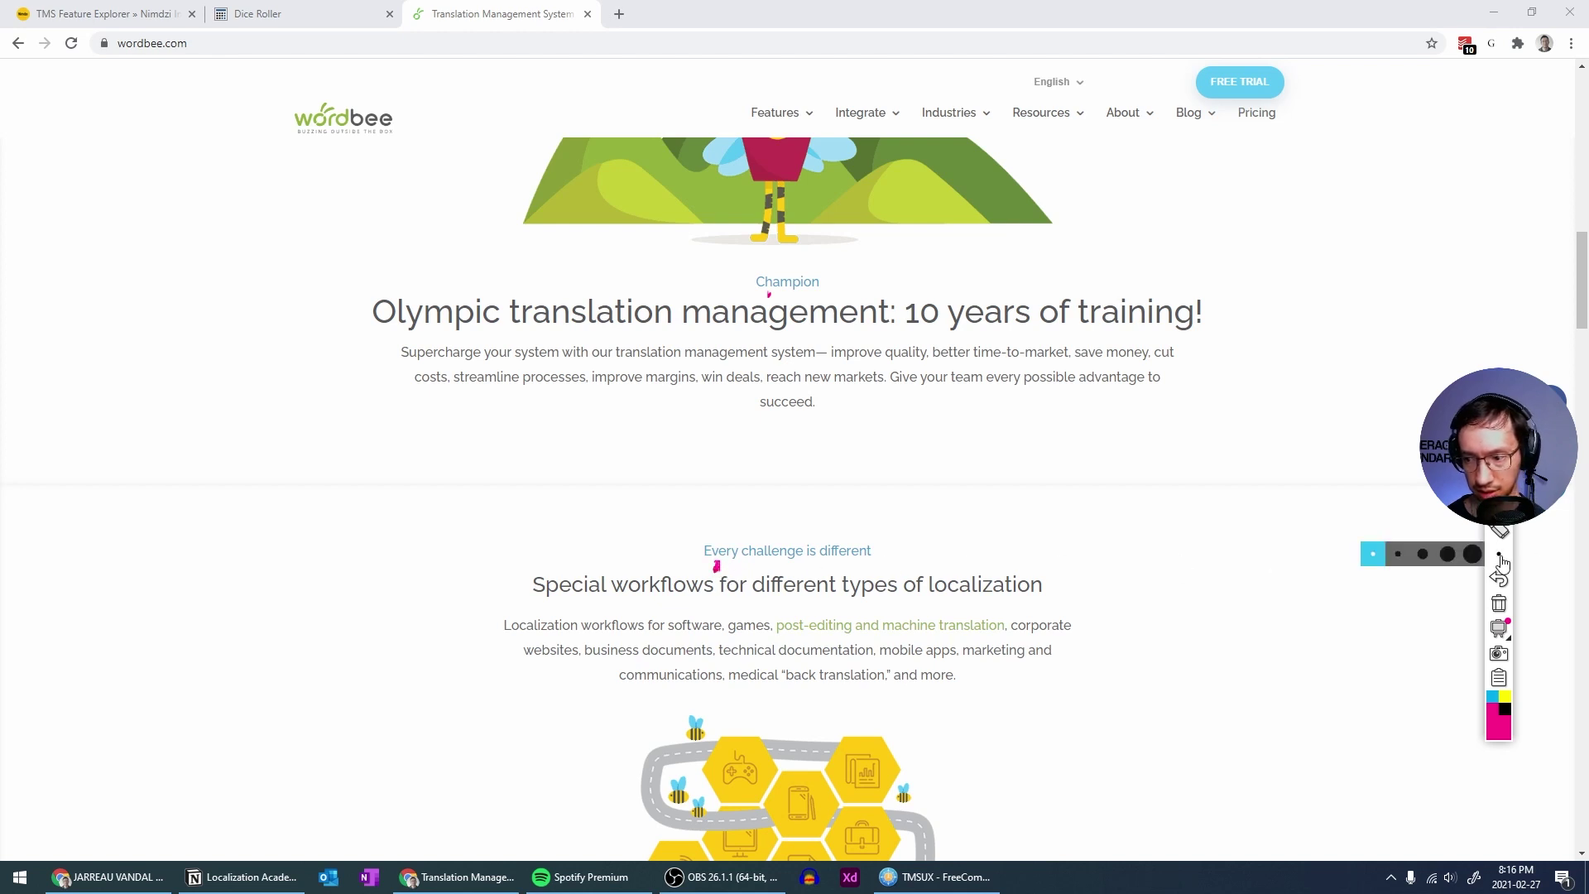
left_click(1396, 555)
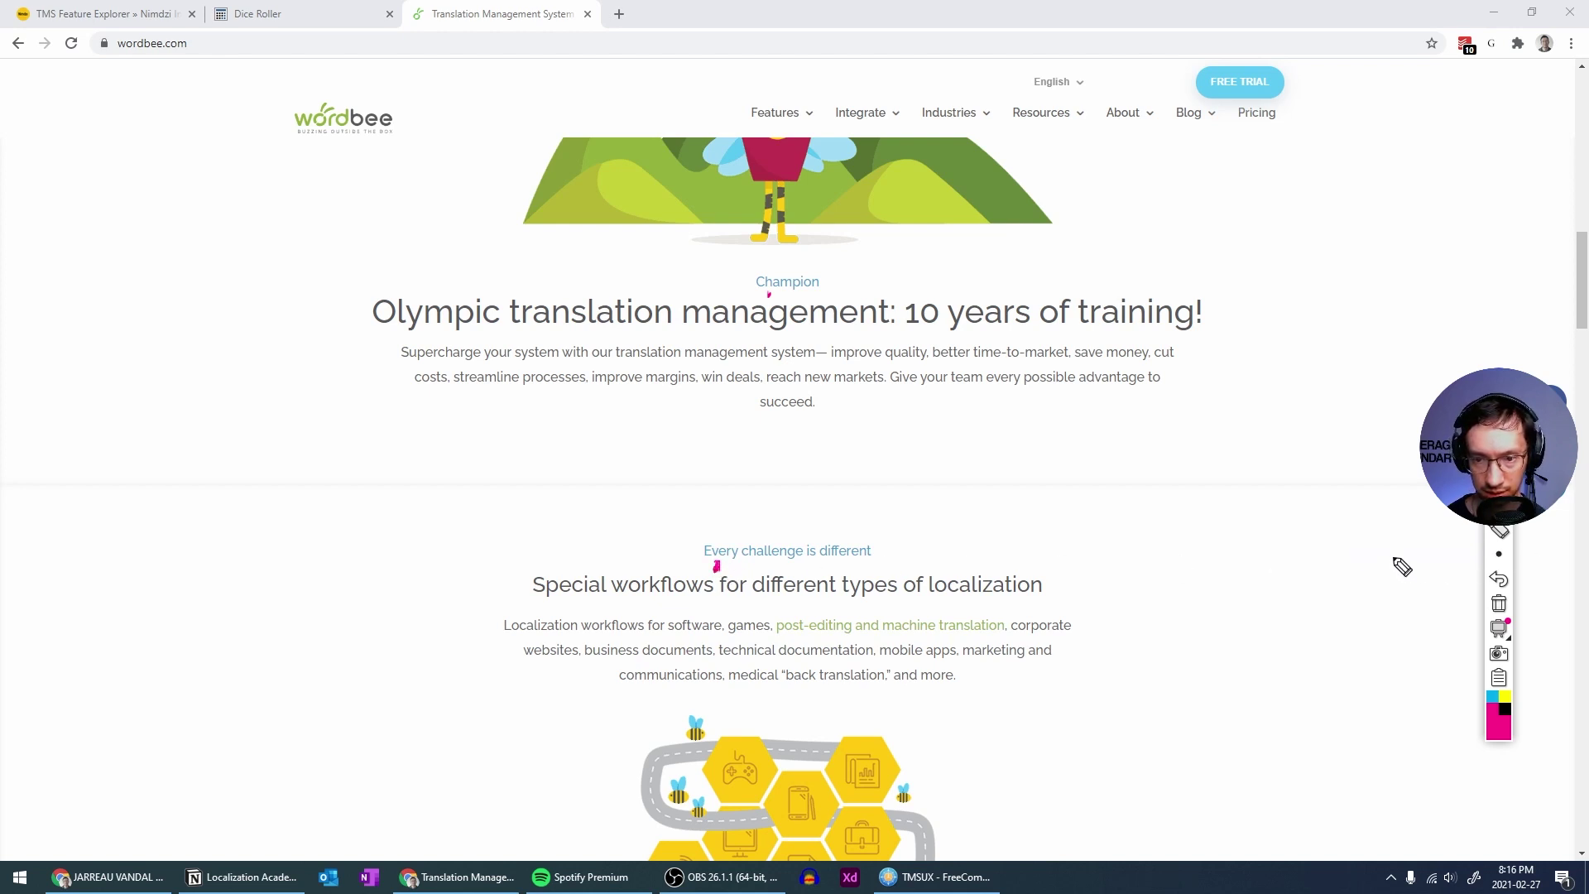
left_click(770, 294)
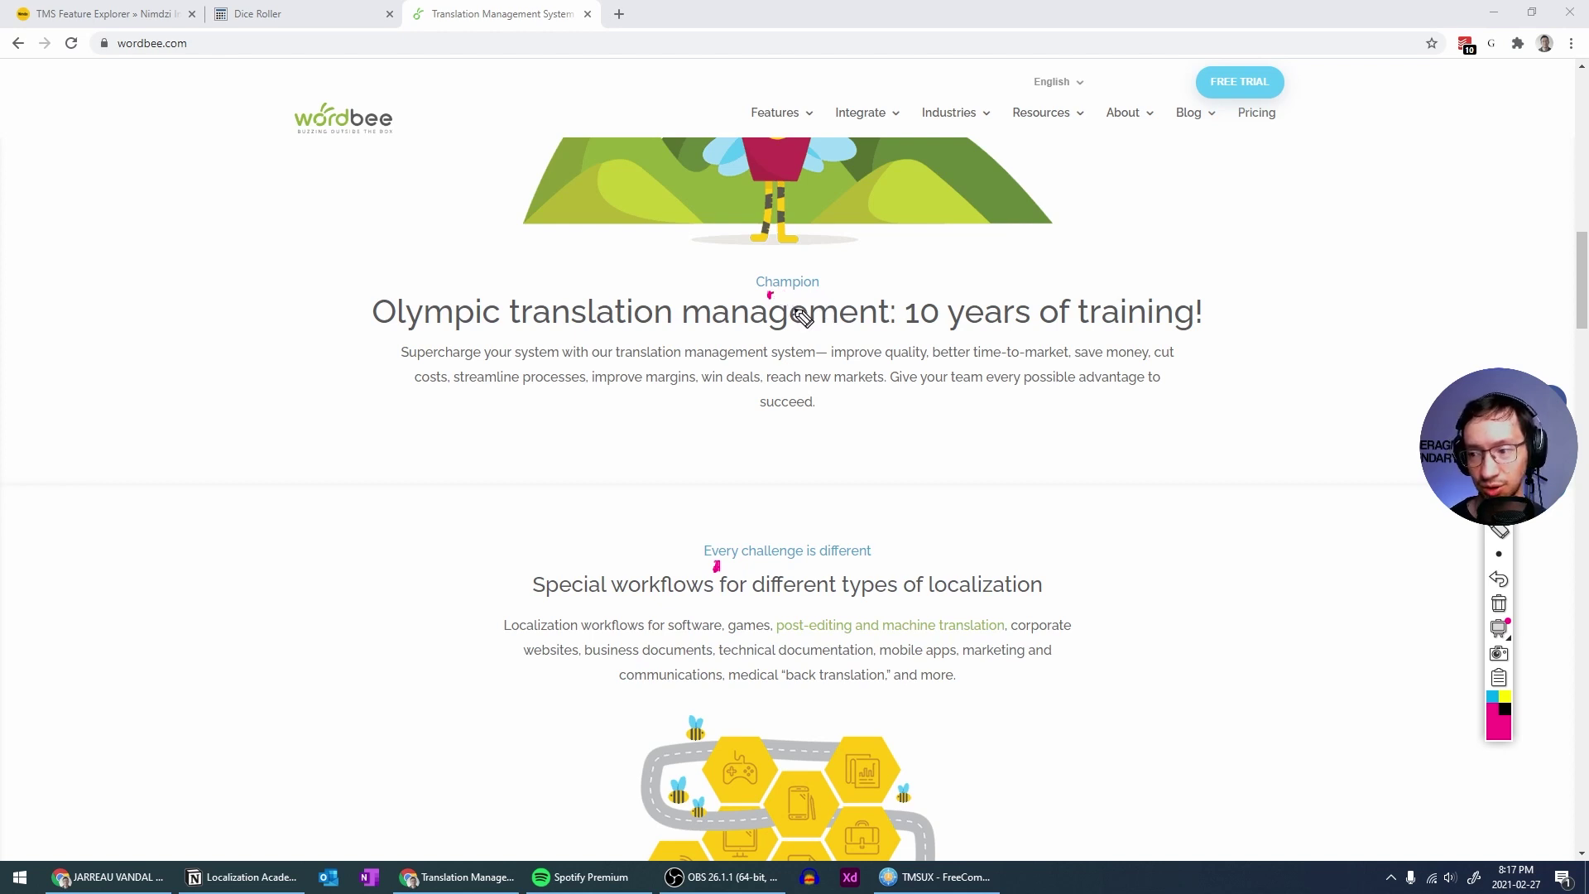
scroll(845, 411, "down", 13)
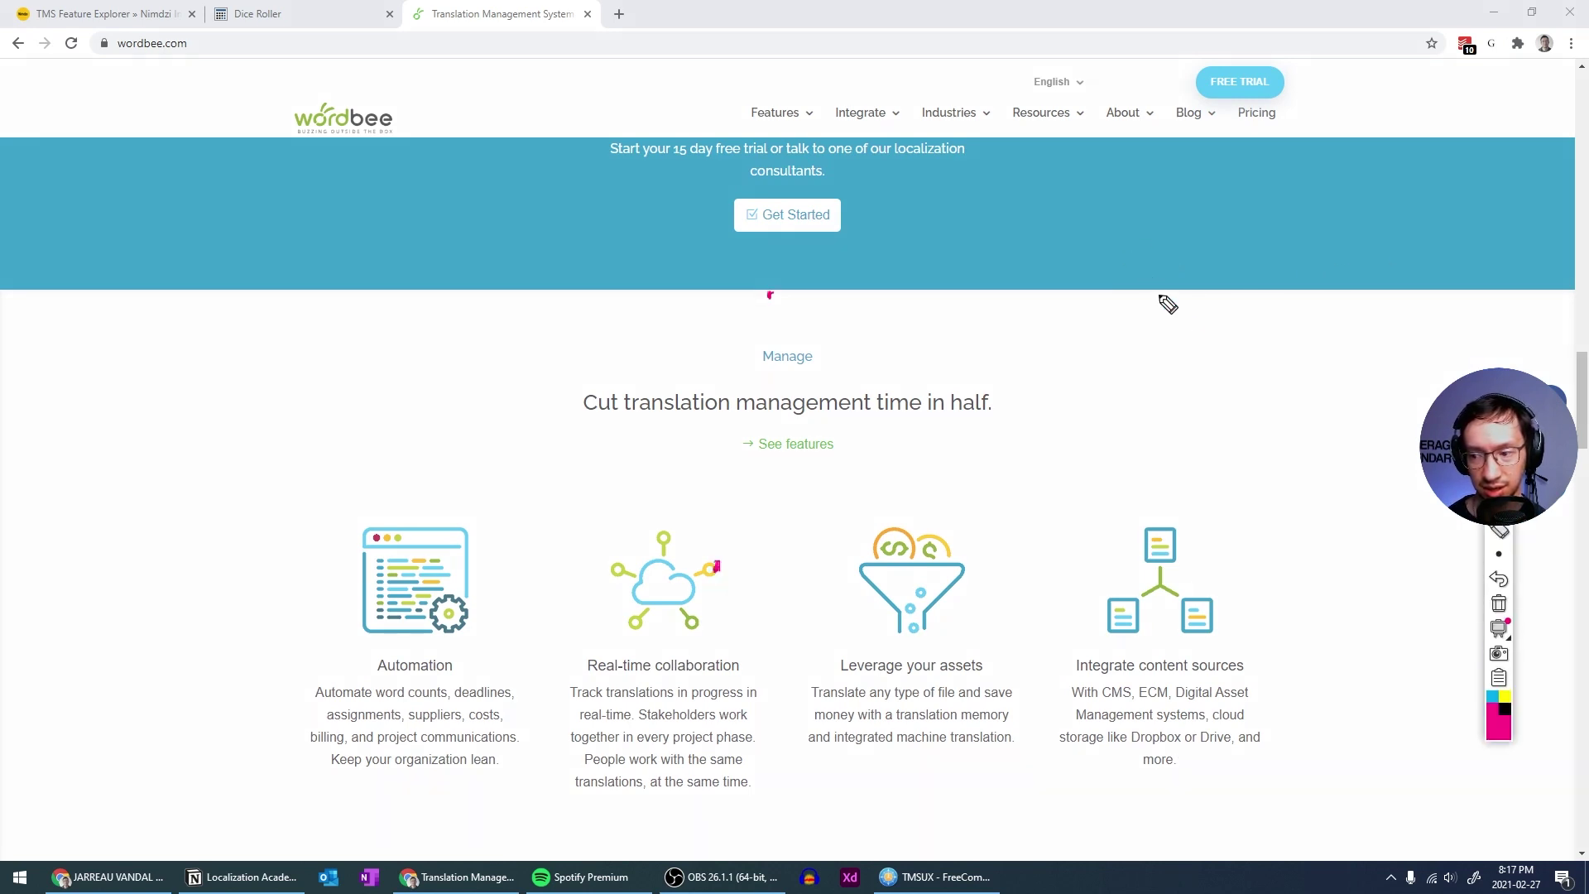
mouse_move(750, 364)
left_mouse_down()
mouse_move(763, 367)
mouse_move(736, 383)
mouse_move(765, 385)
left_mouse_up()
left_click(1498, 605)
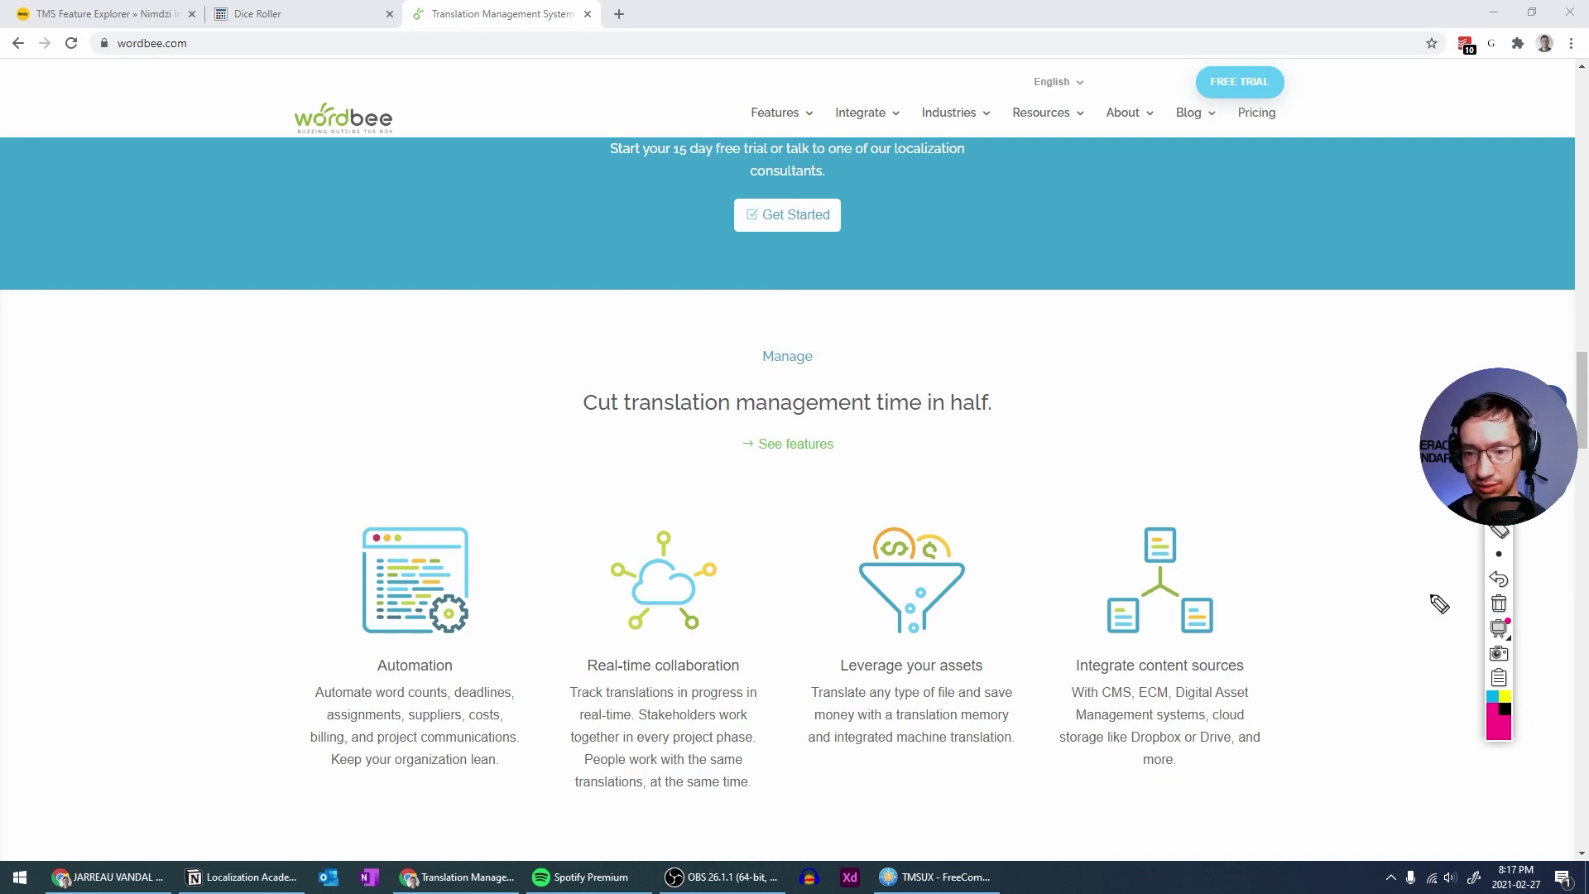
key("Escape")
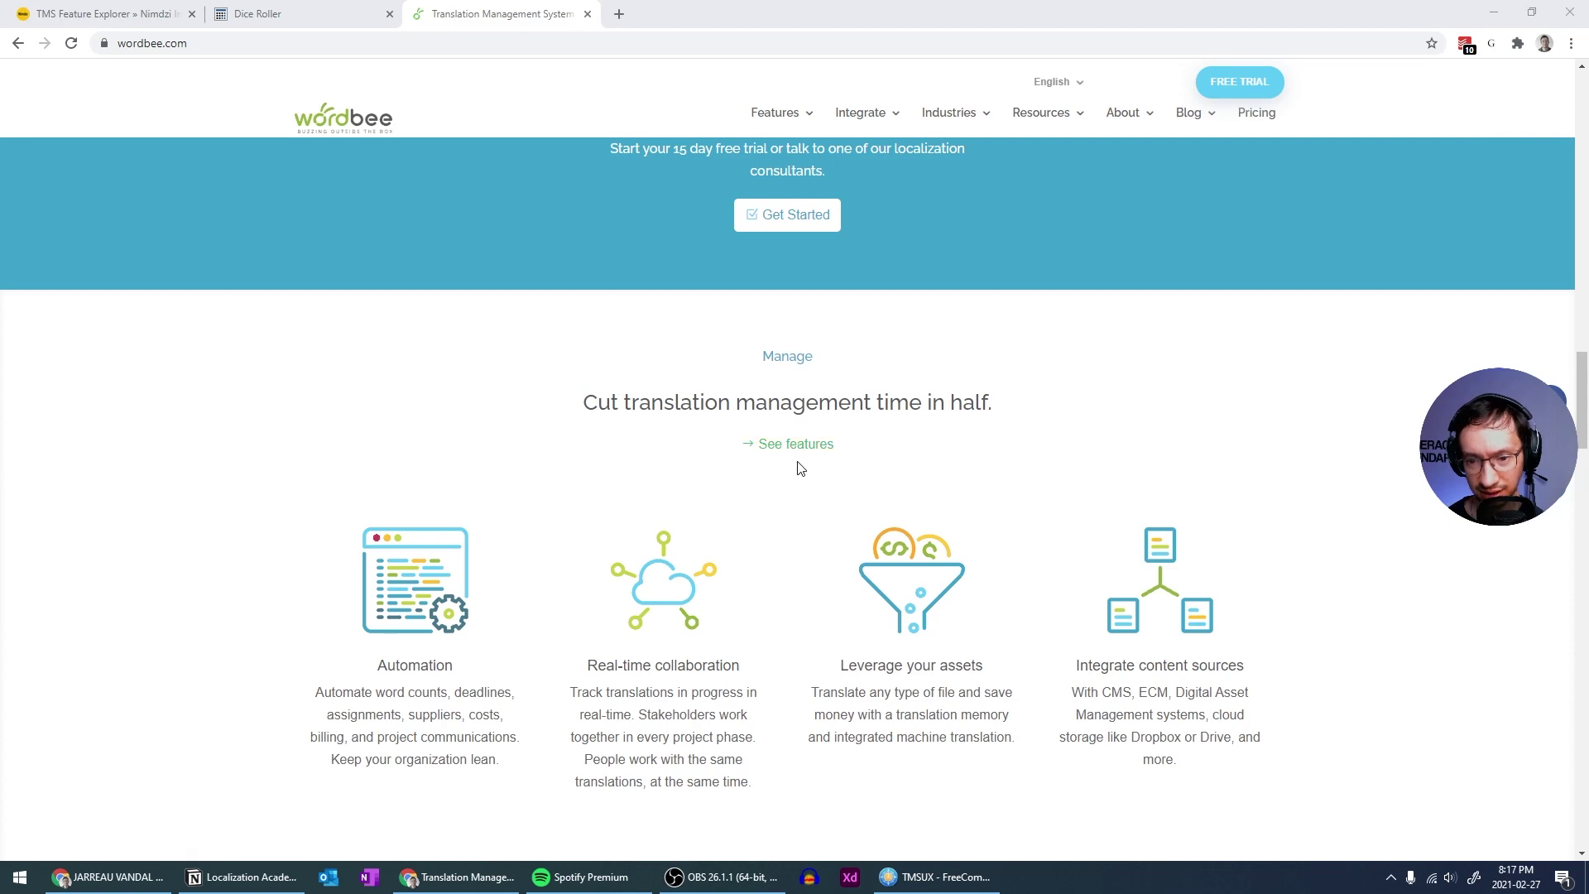
scroll(1095, 504, "up", 20)
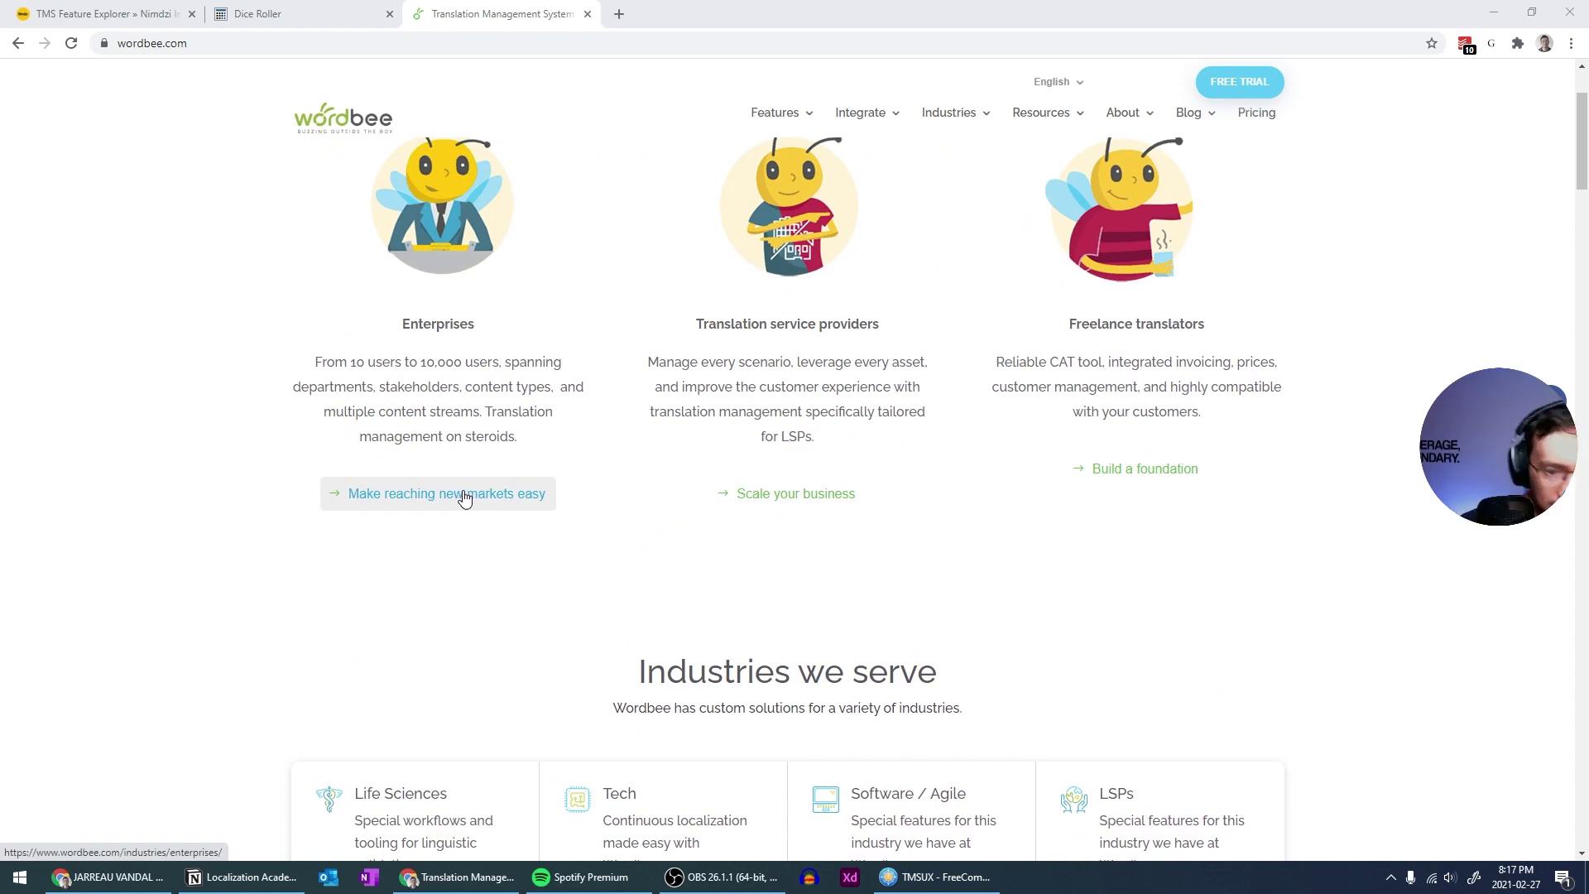
scroll(524, 524, "down", 15)
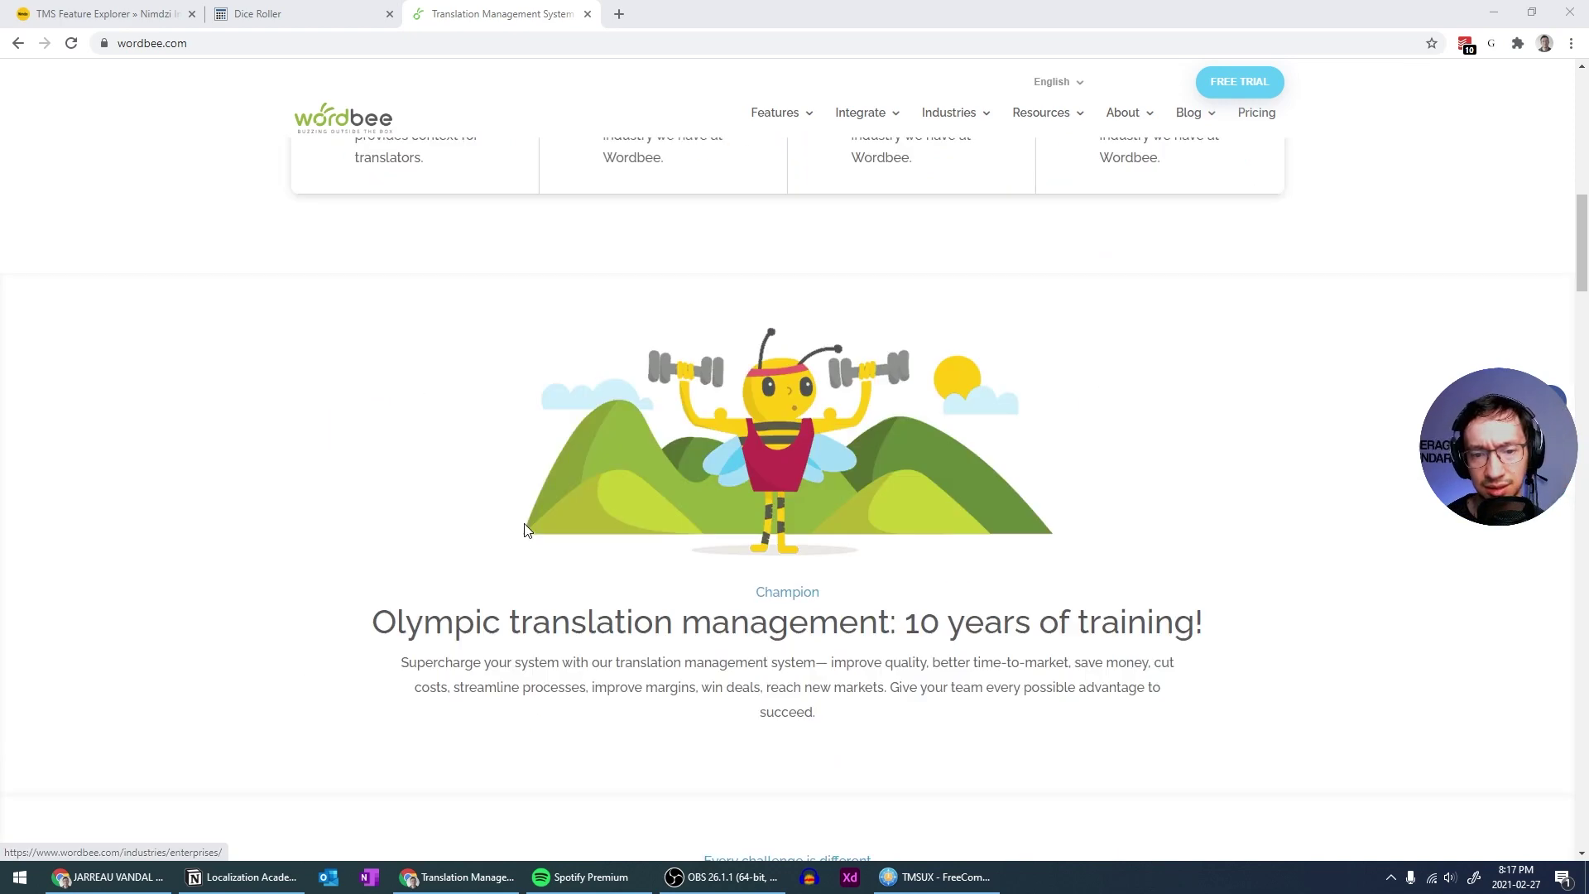
scroll(526, 556, "down", 2)
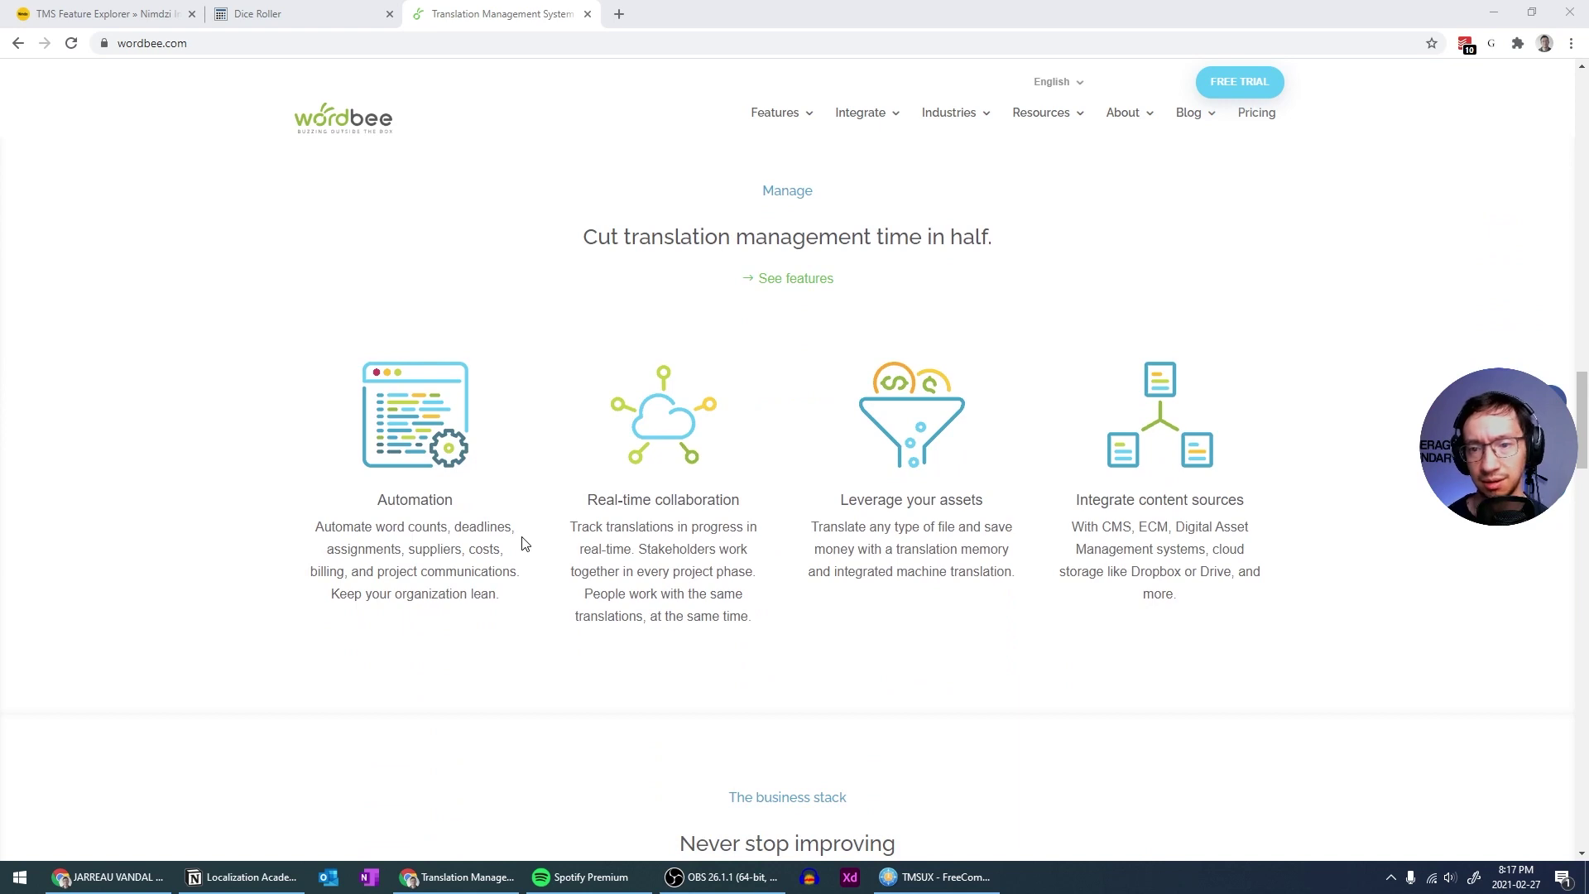
scroll(522, 537, "down", 2)
scroll(521, 533, "up", 2)
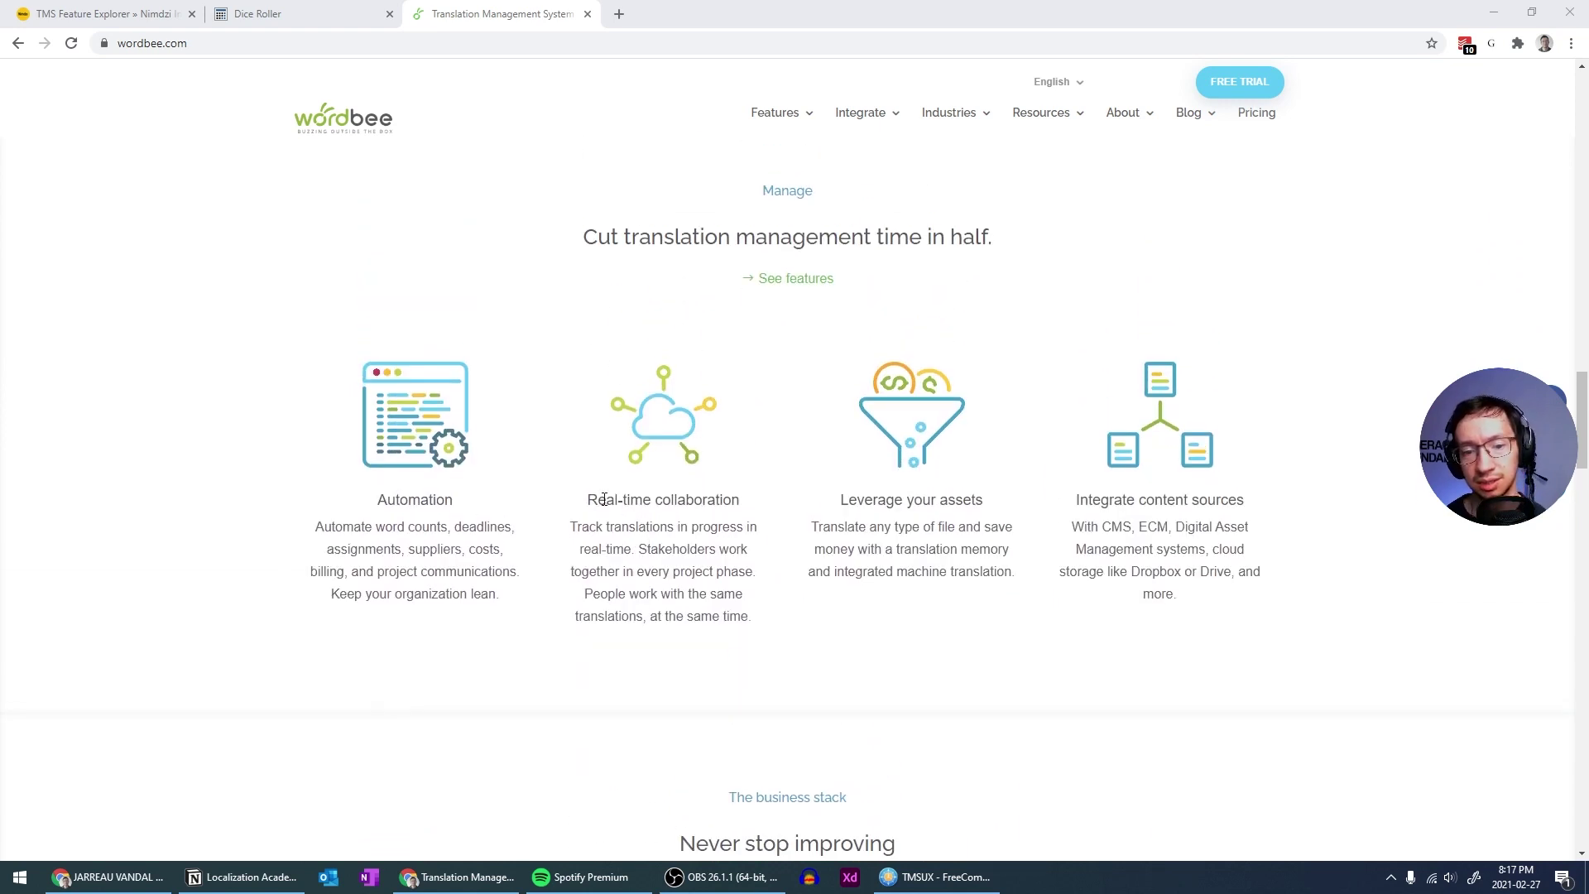
scroll(593, 500, "up", 12)
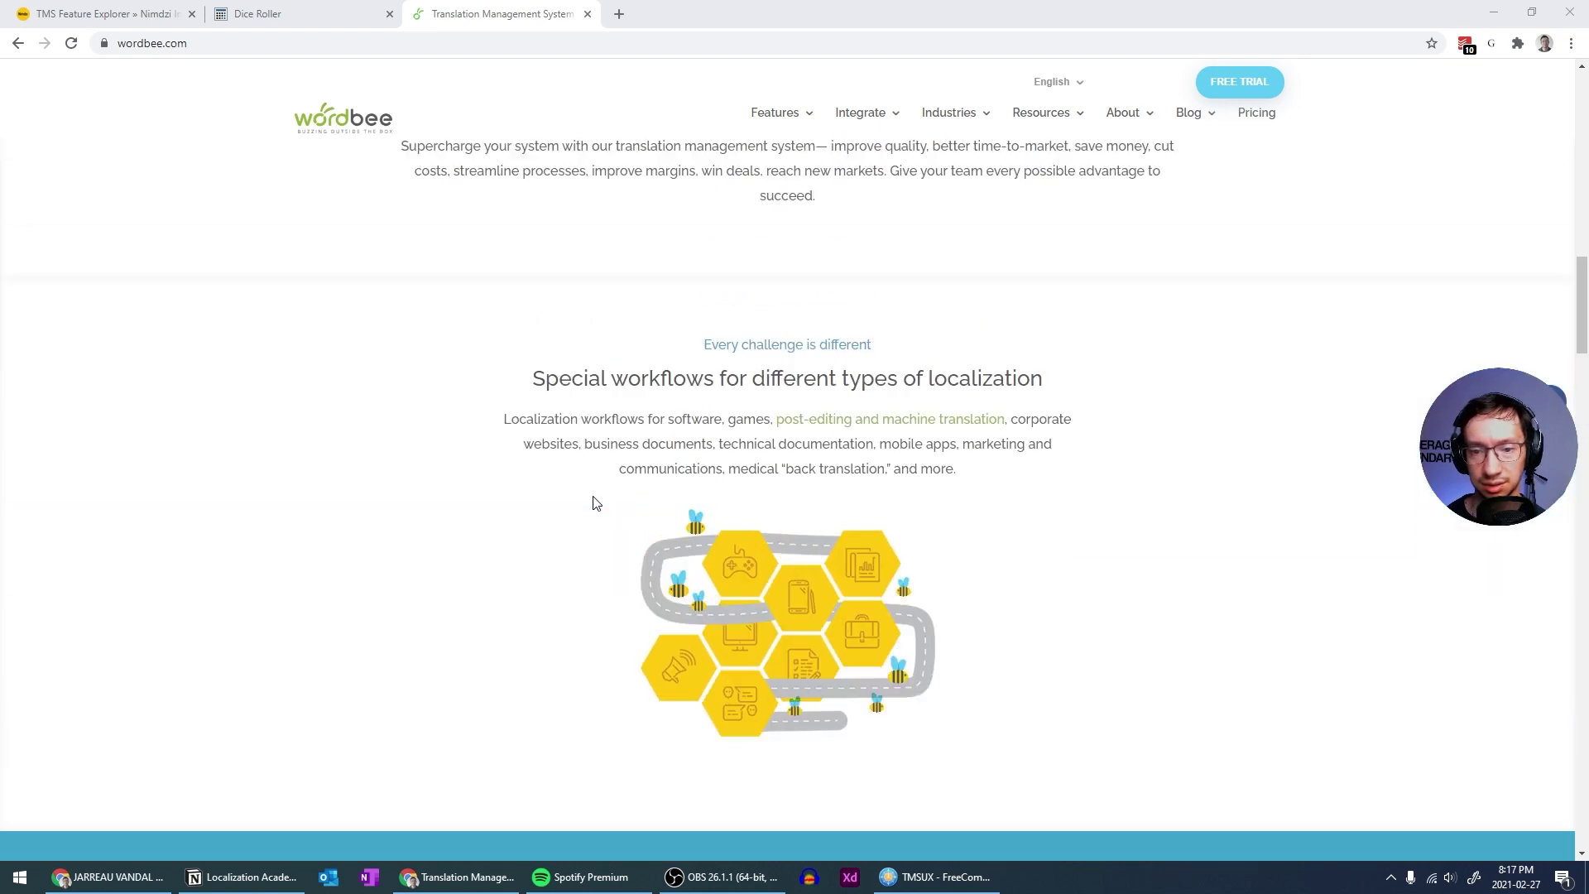
scroll(593, 500, "down", 10)
scroll(610, 508, "down", 2)
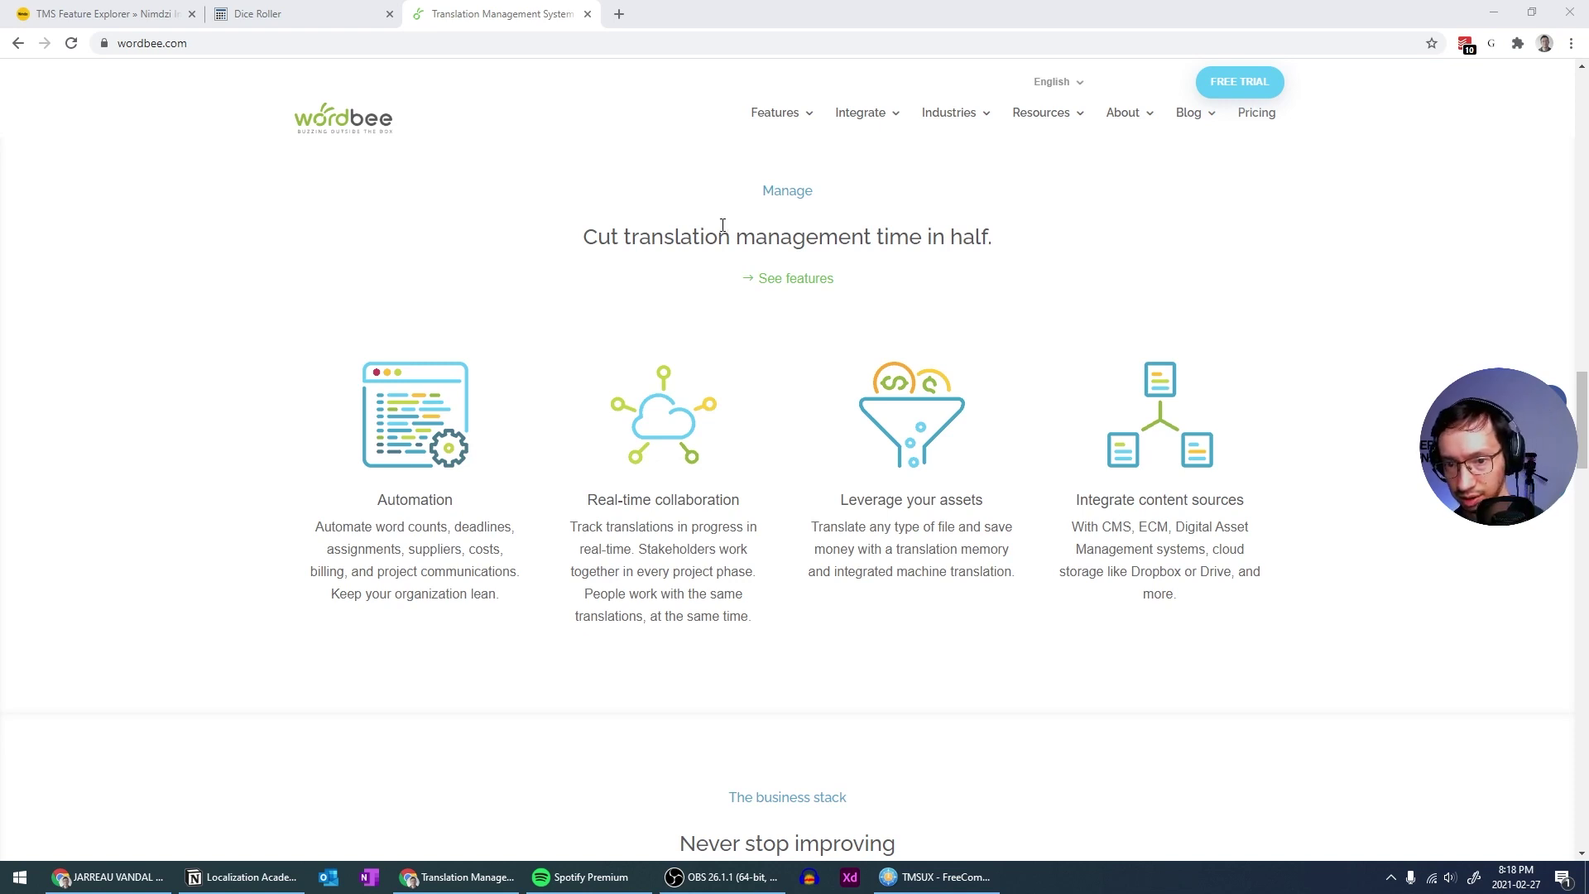
left_click_drag(586, 236, 787, 238)
left_click(816, 273)
scroll(816, 280, "up", 2)
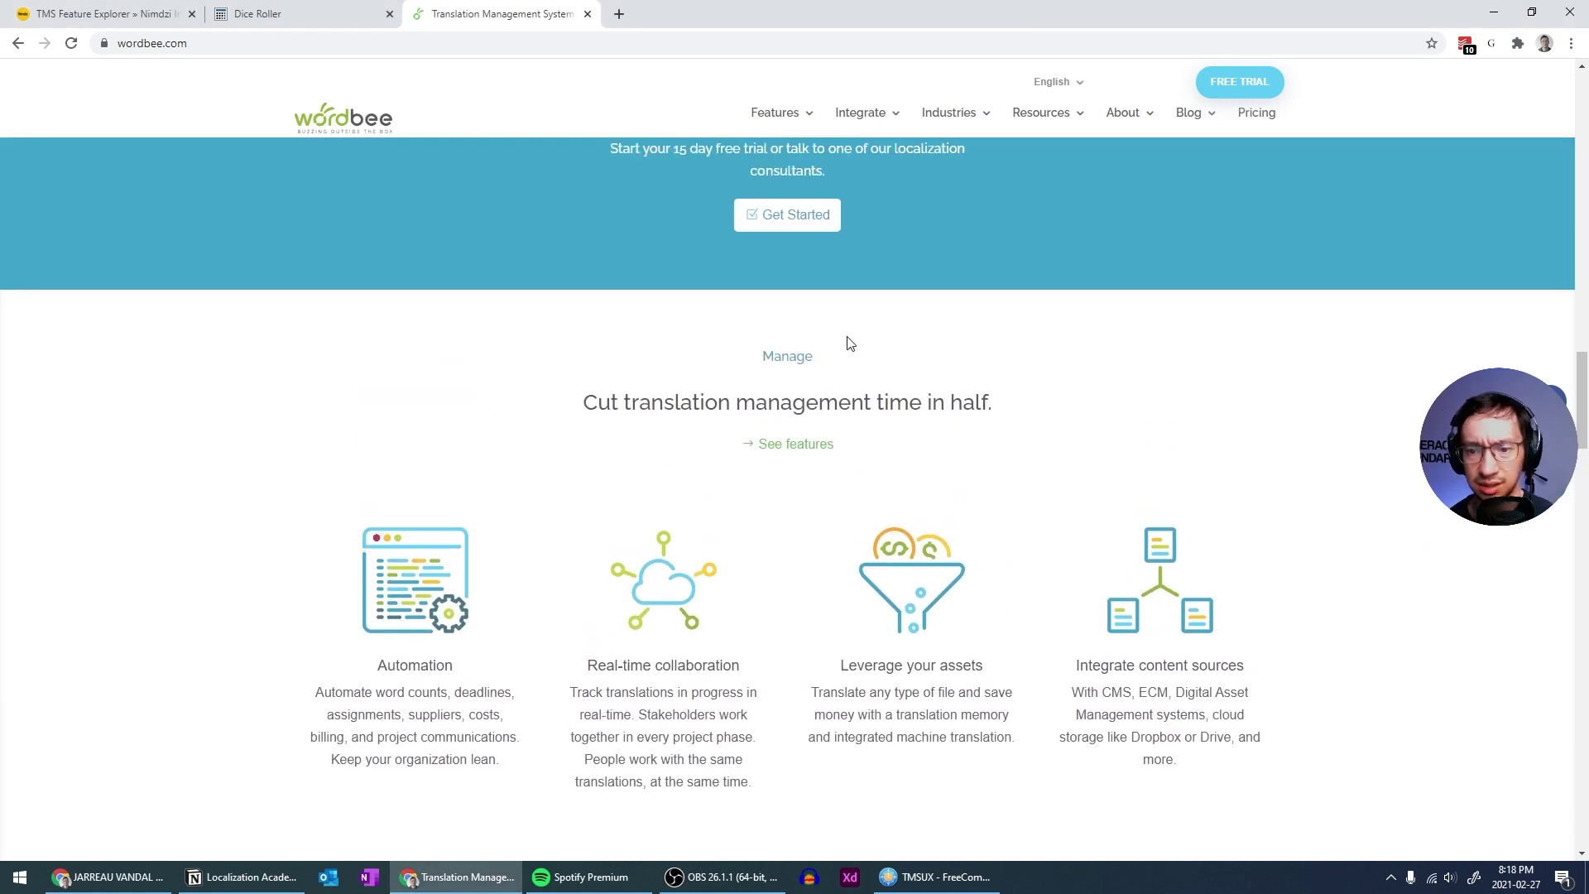
scroll(850, 344, "down", 2)
scroll(850, 344, "up", 2)
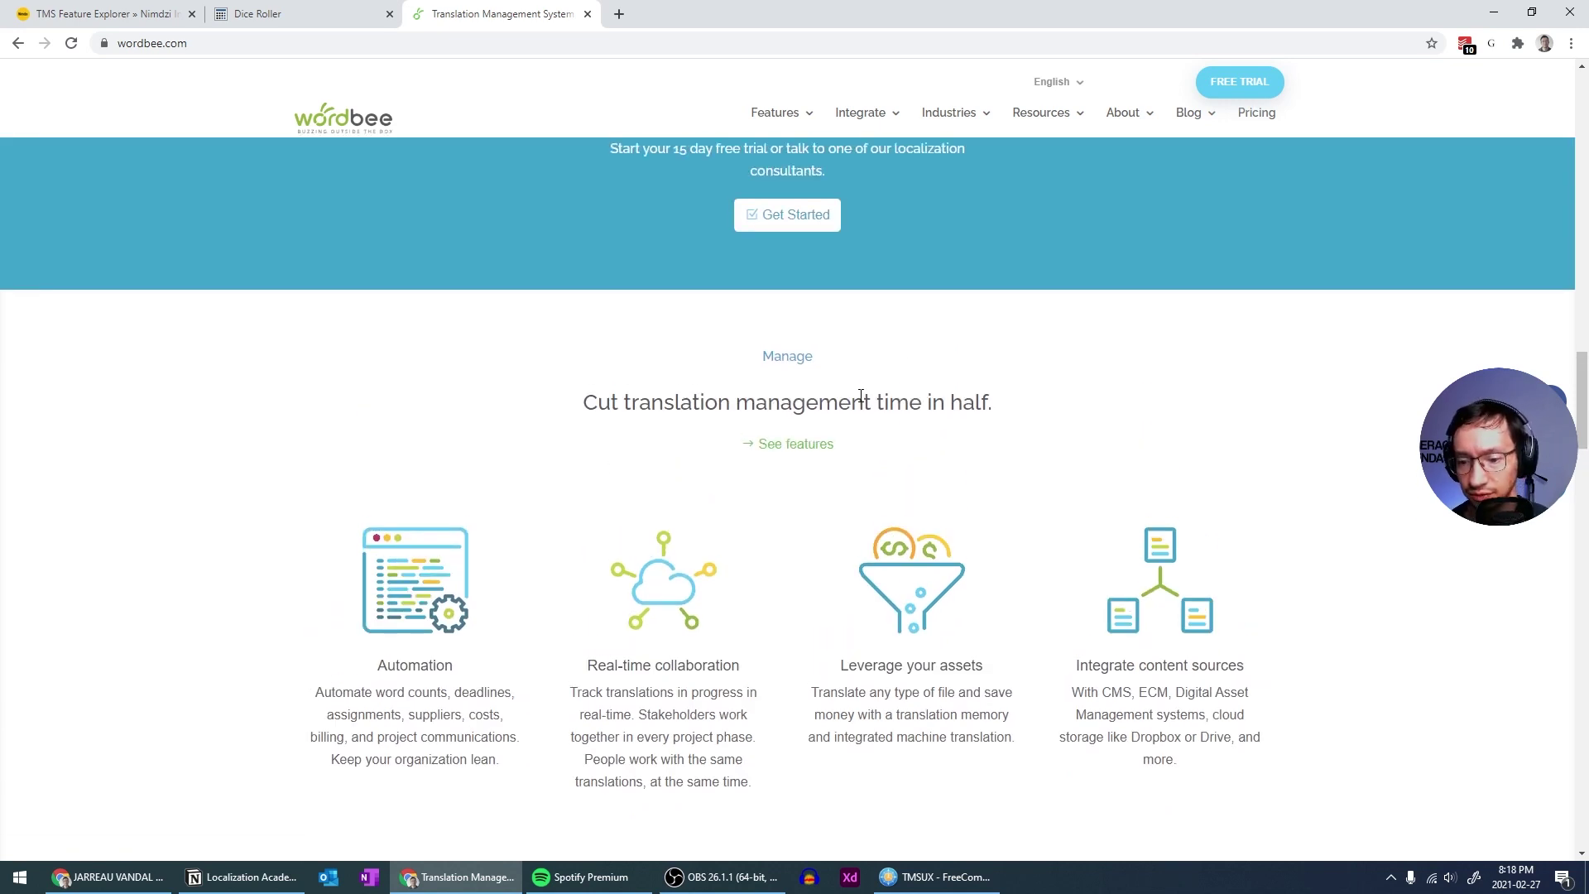
scroll(861, 395, "down", 2)
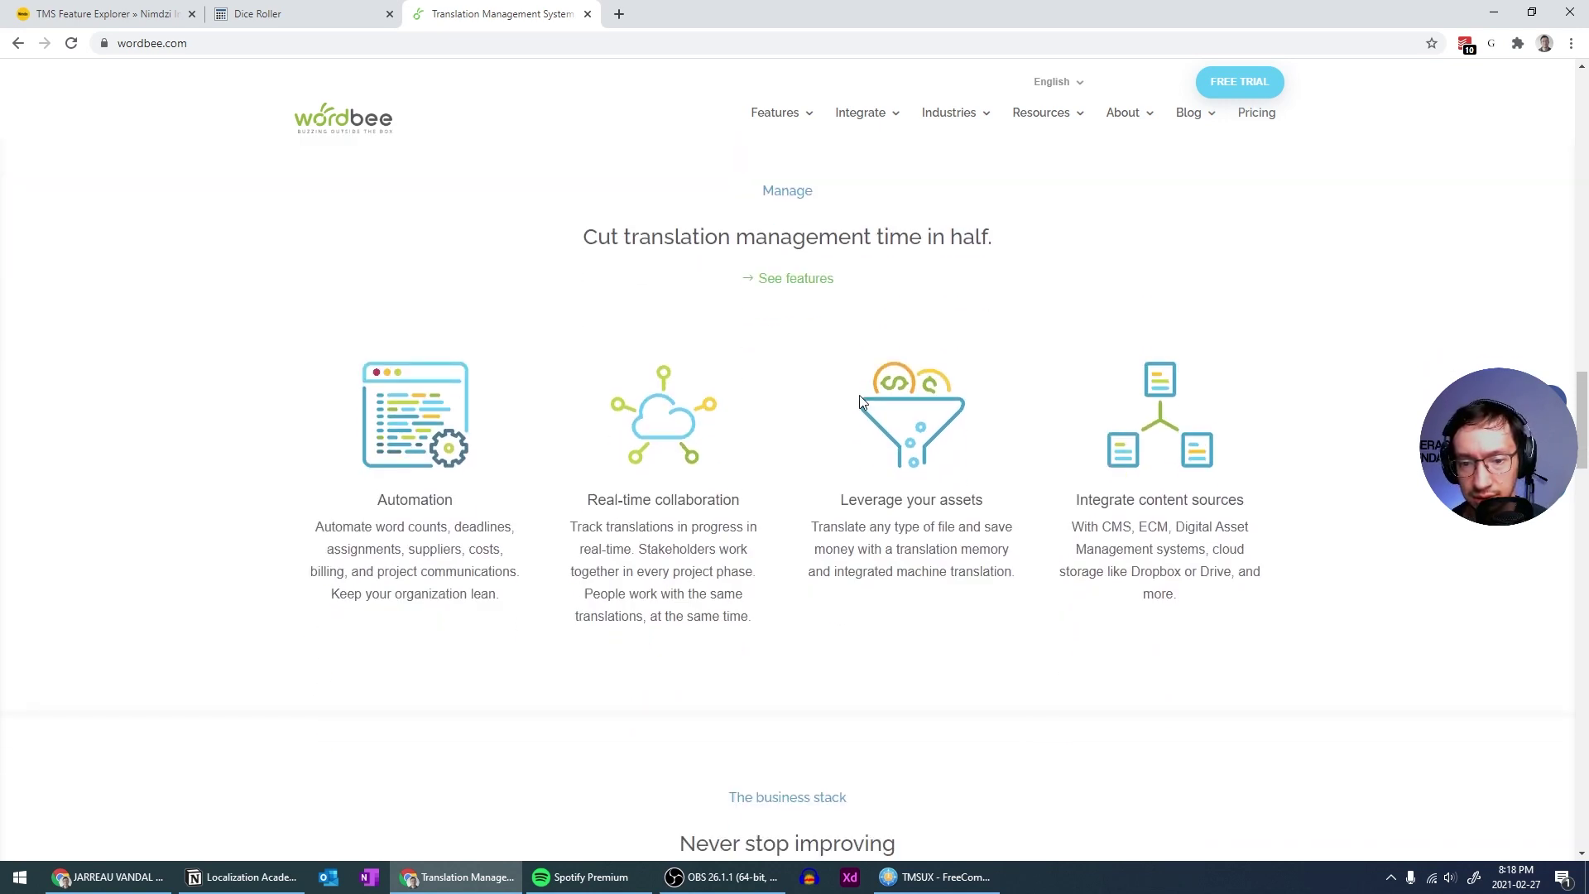
scroll(859, 395, "down", 2)
scroll(859, 395, "up", 2)
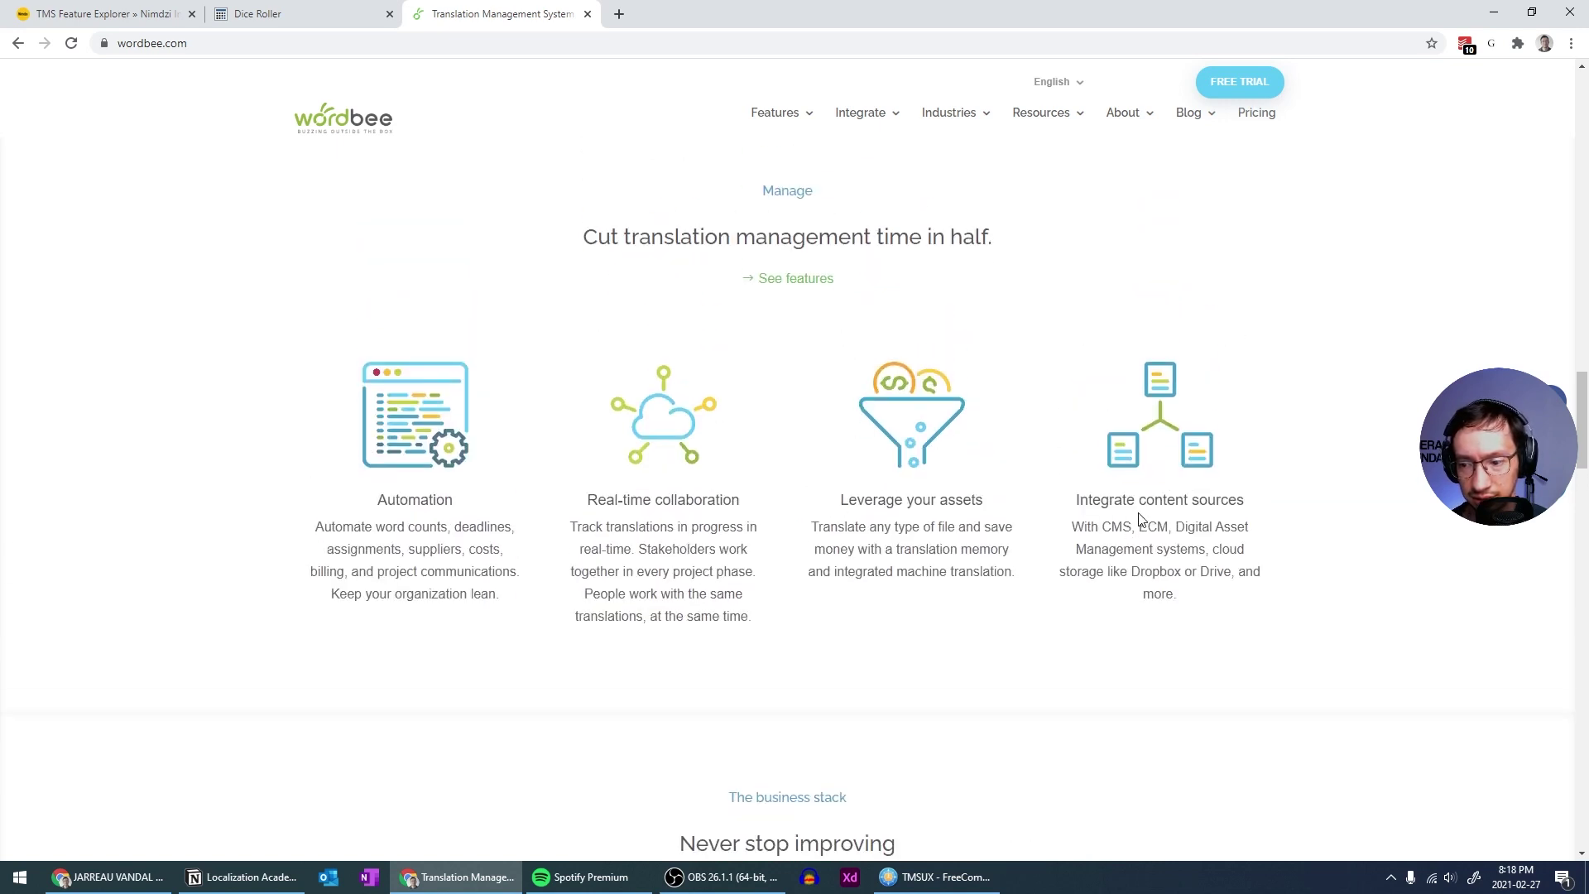
scroll(1140, 517, "up", 1)
scroll(1140, 518, "down", 1)
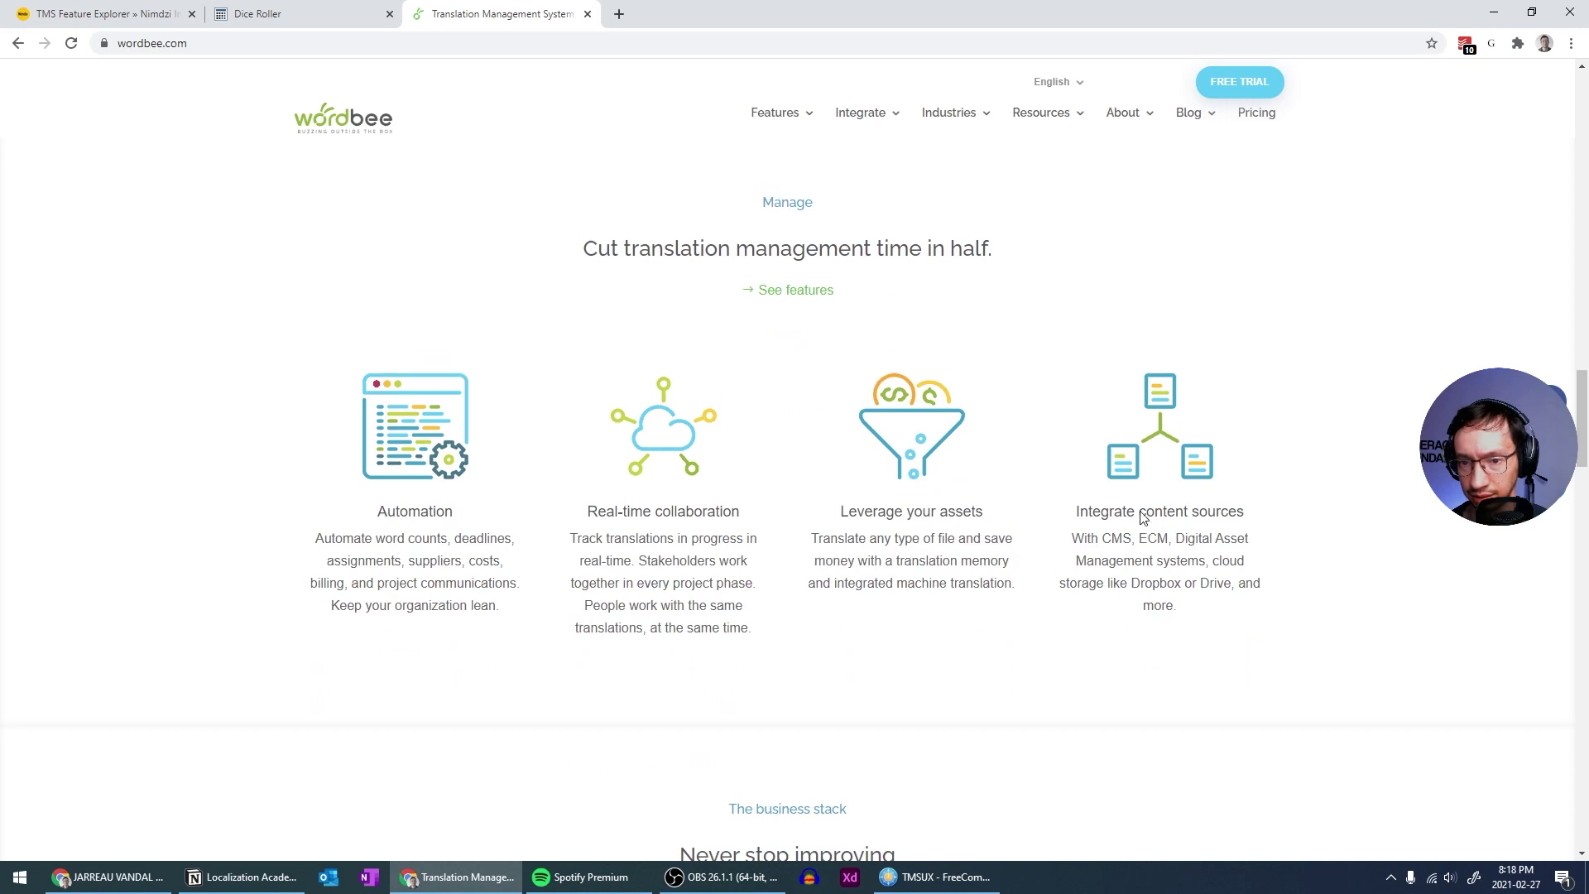
scroll(1140, 517, "up", 10)
scroll(1141, 517, "down", 8)
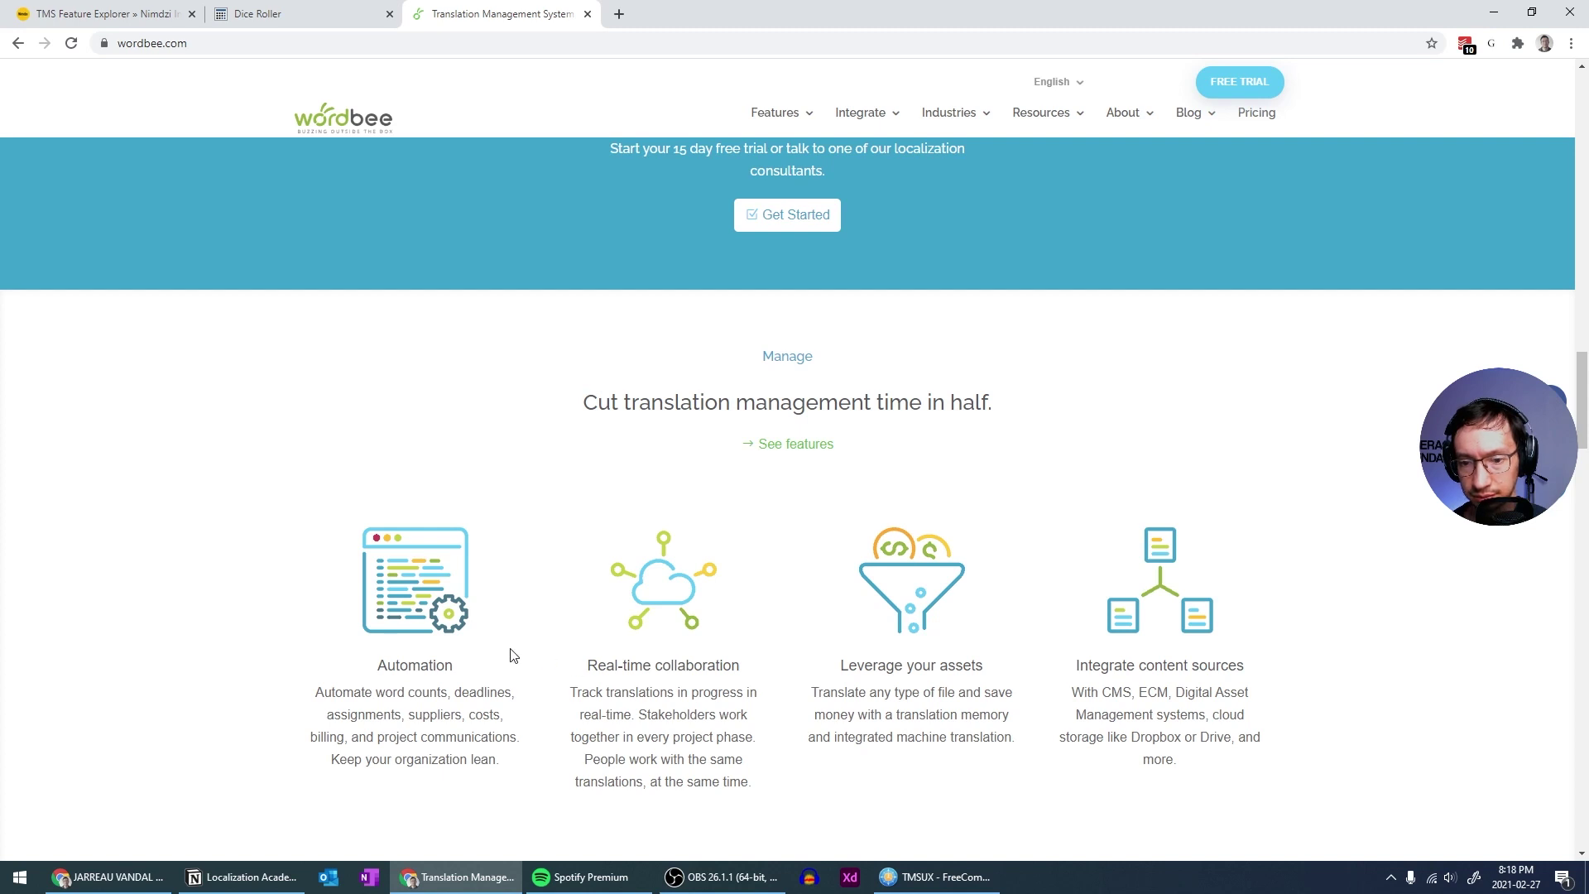
scroll(513, 655, "down", 2)
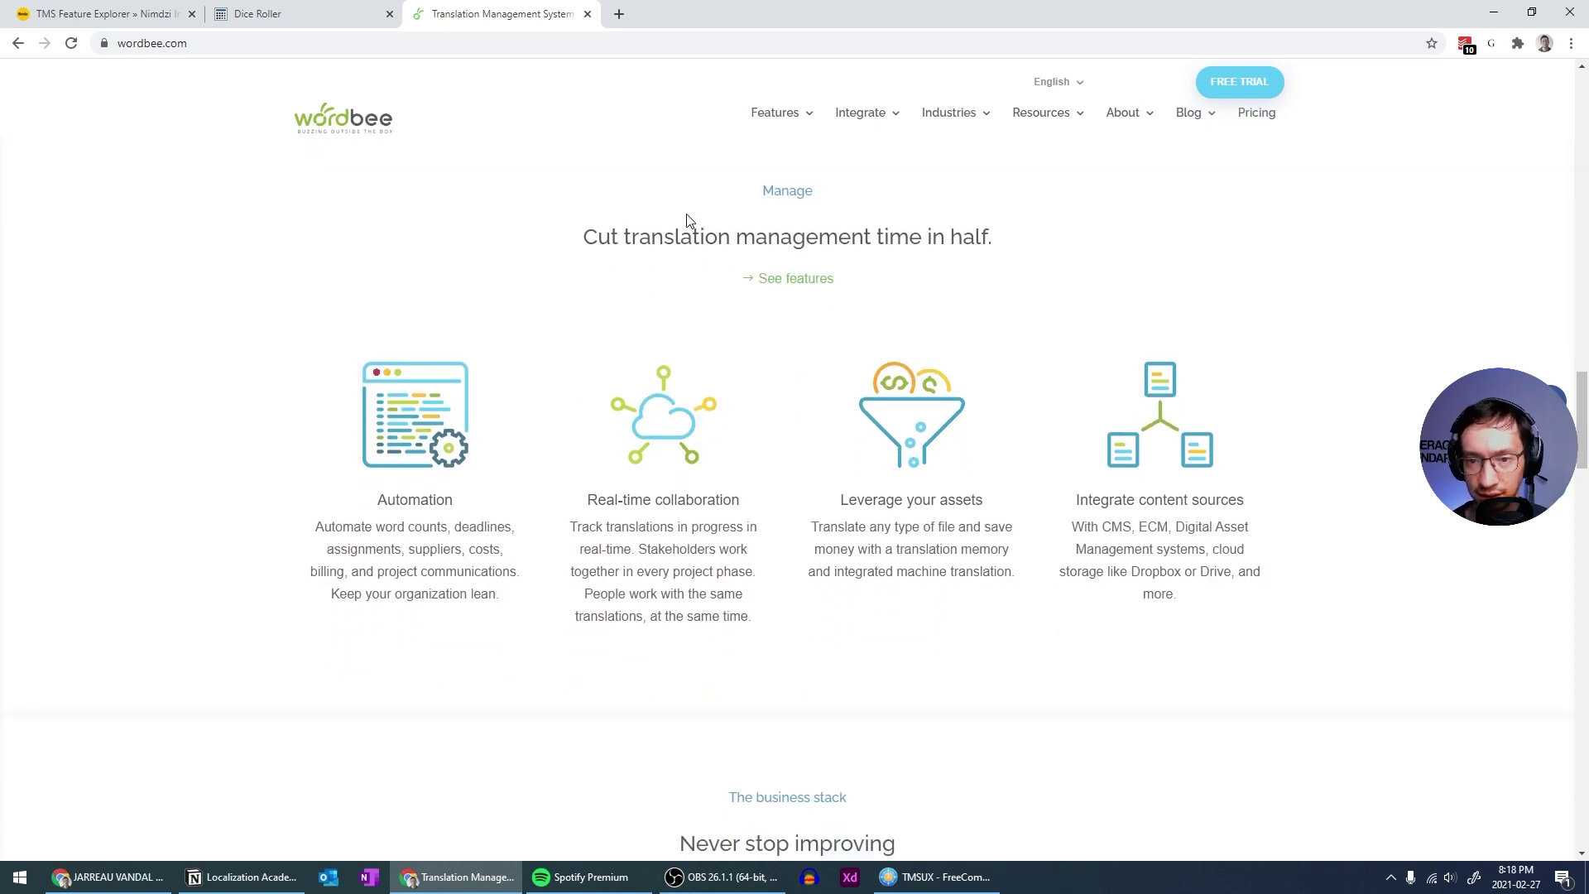
scroll(916, 236, "down", 4)
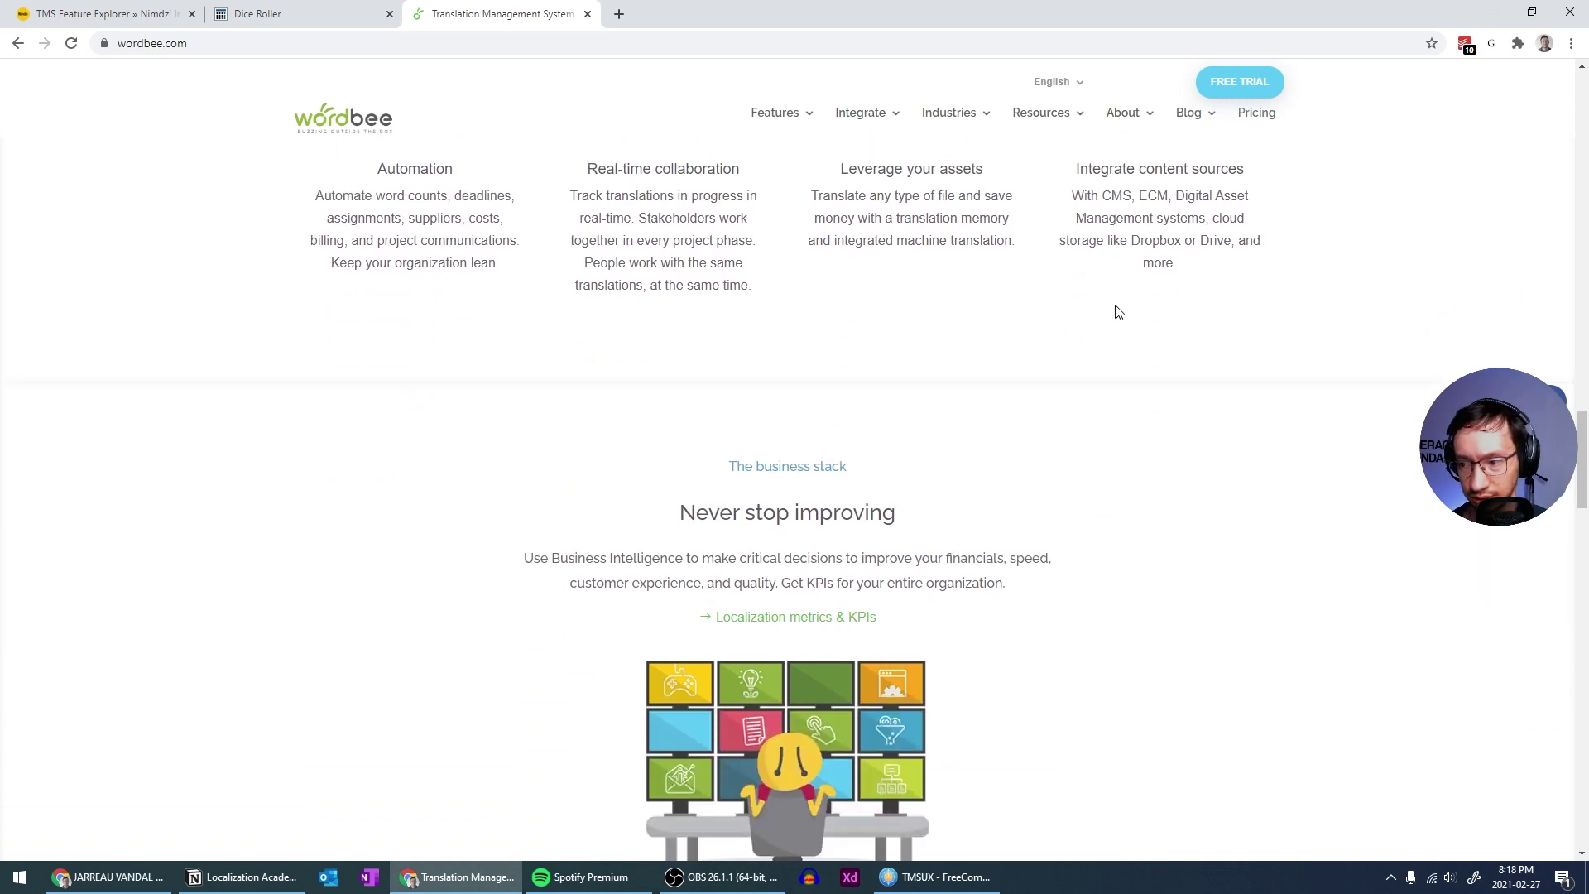
scroll(1117, 311, "up", 18)
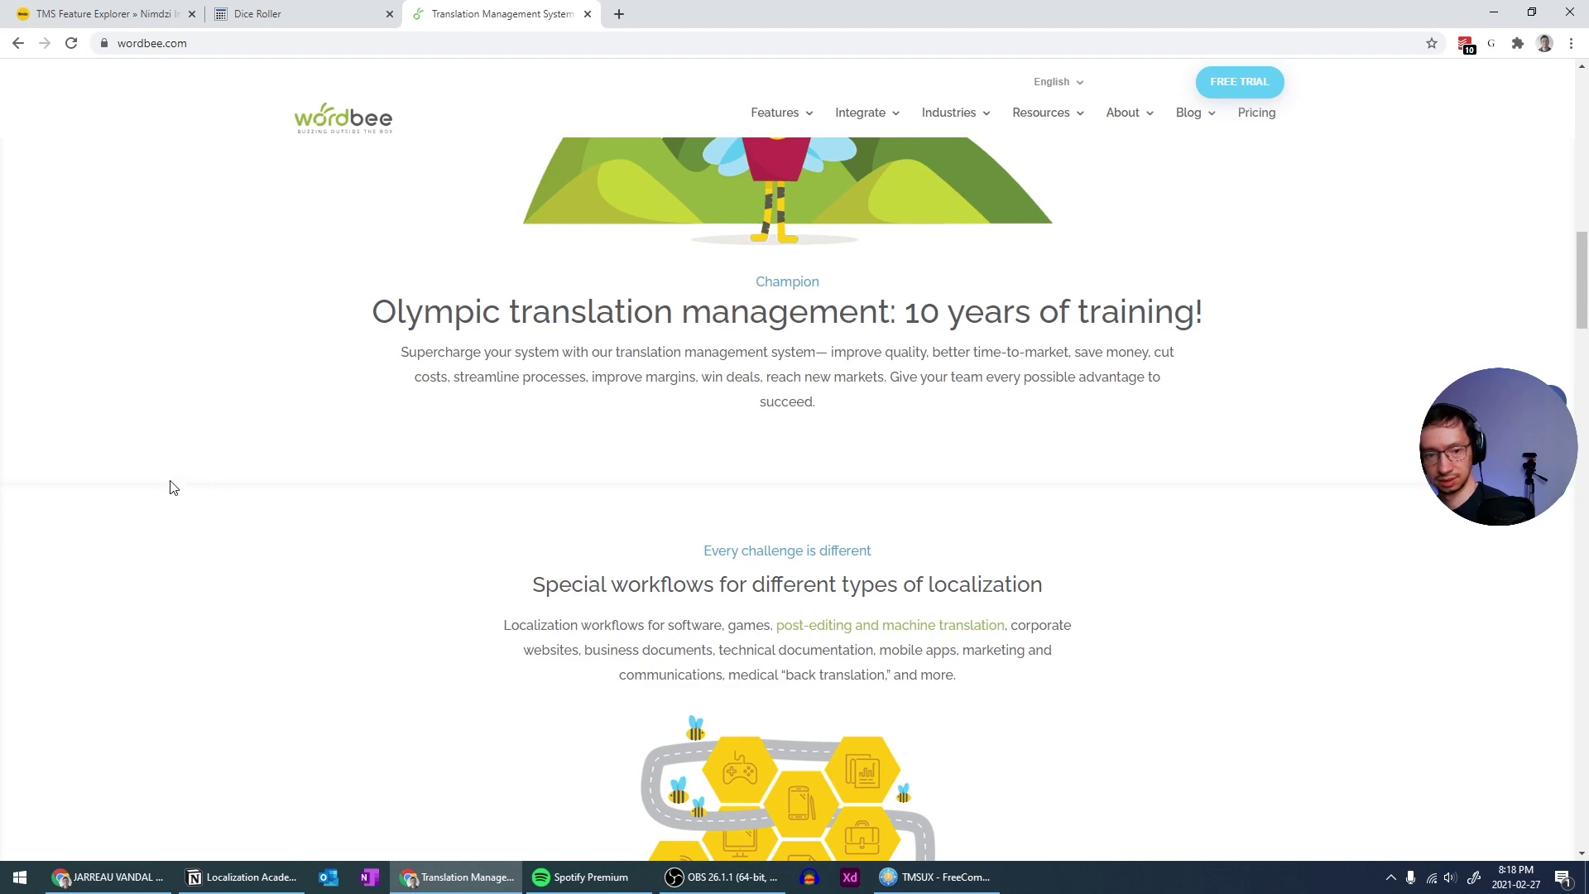
scroll(836, 513, "up", 9)
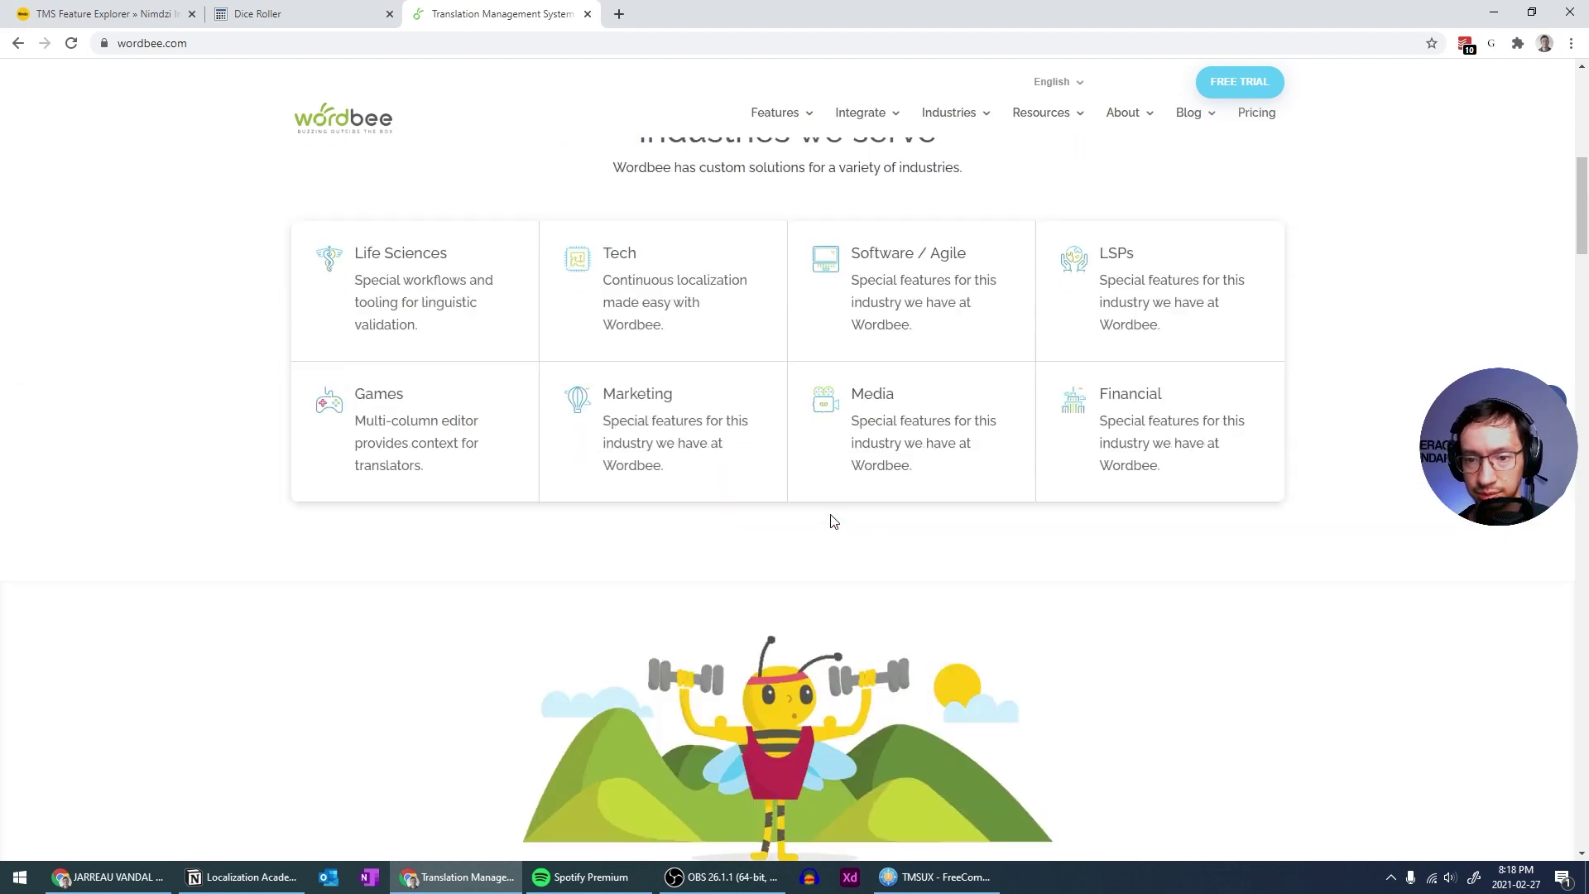
scroll(834, 521, "down", 3)
scroll(832, 521, "down", 2)
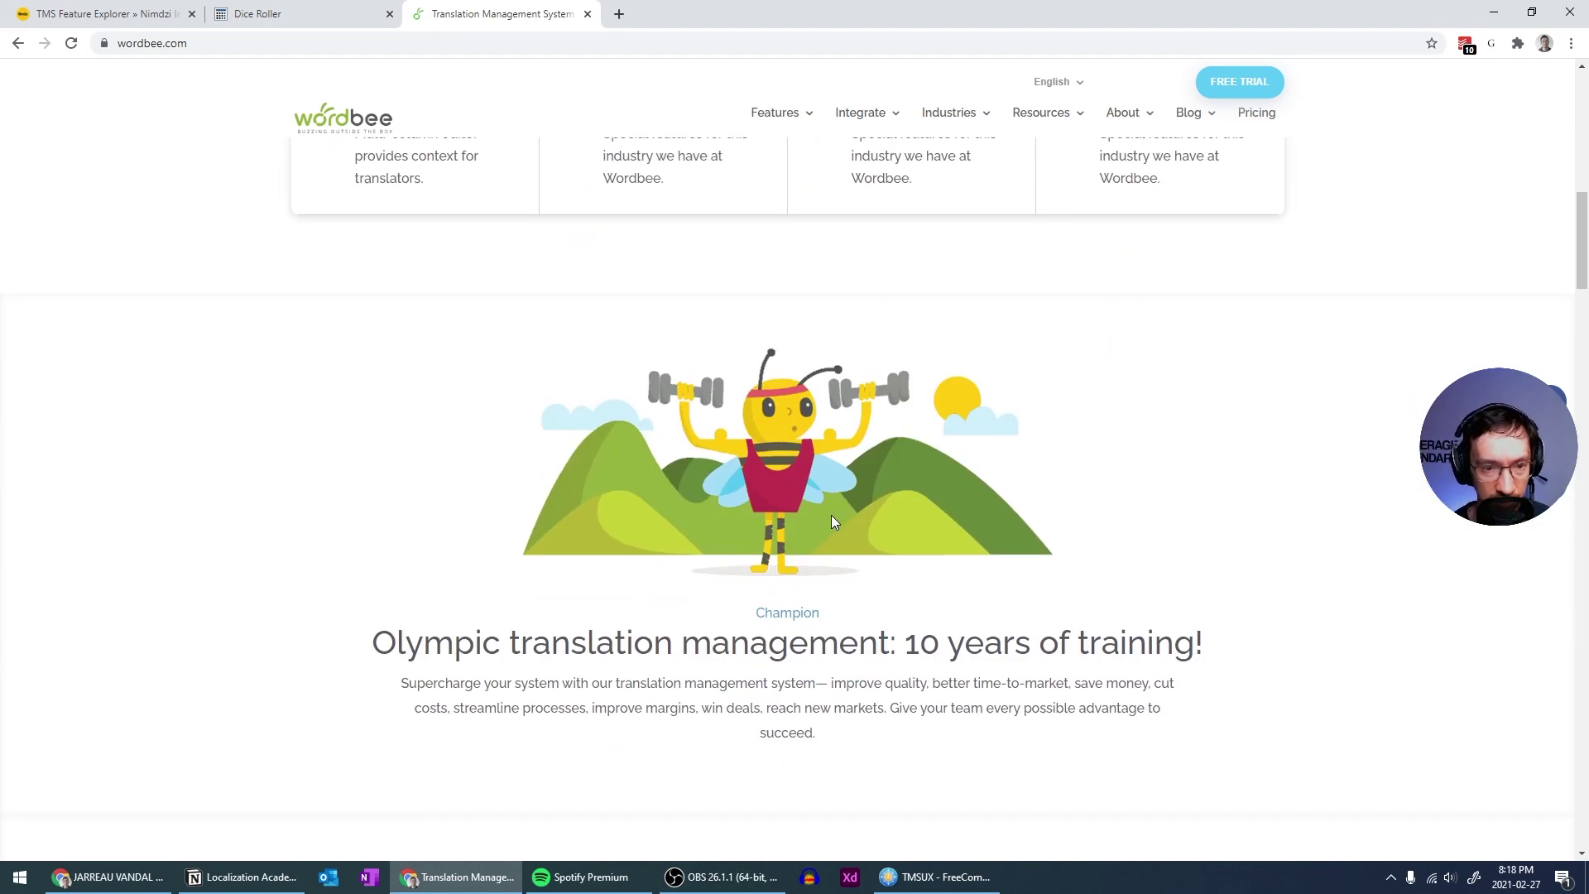
scroll(430, 432, "down", 6)
scroll(387, 438, "up", 8)
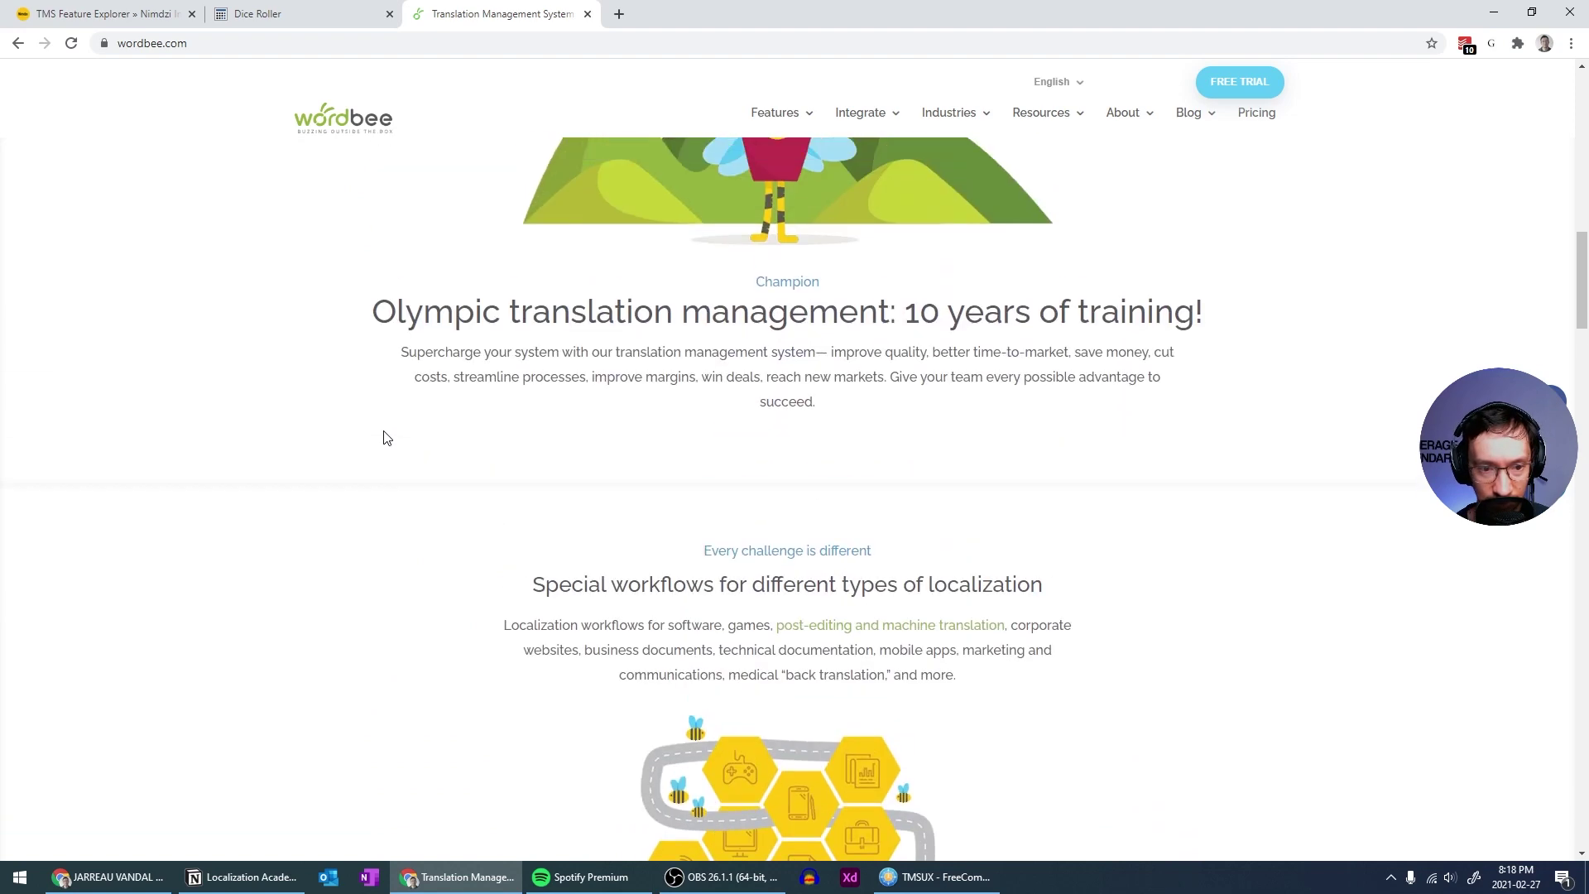
scroll(387, 438, "up", 10)
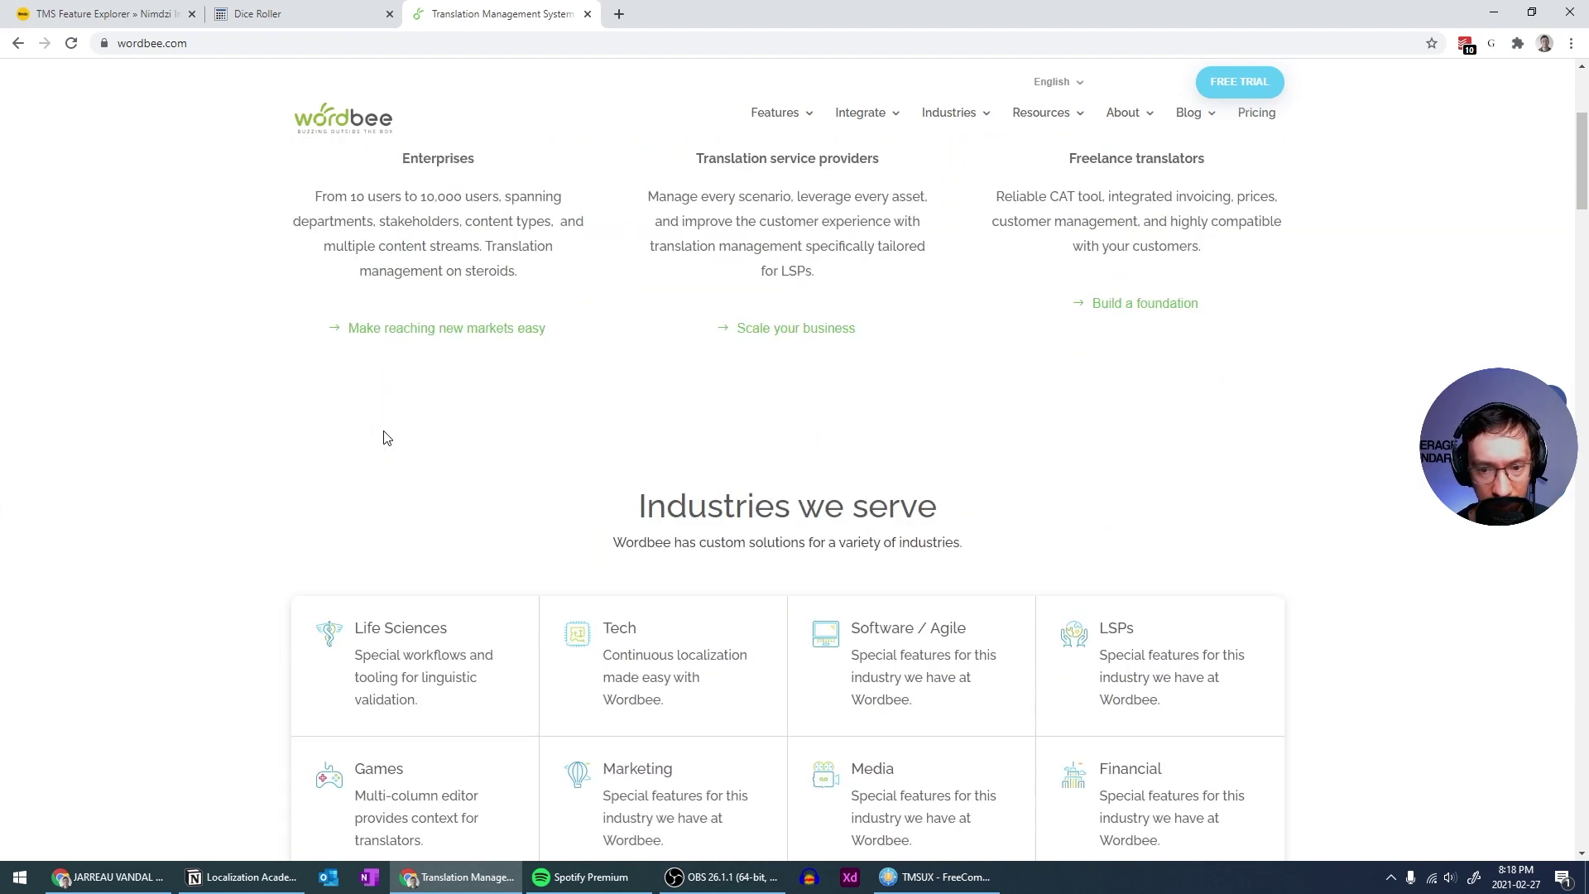
scroll(387, 439, "down", 8)
scroll(385, 438, "down", 2)
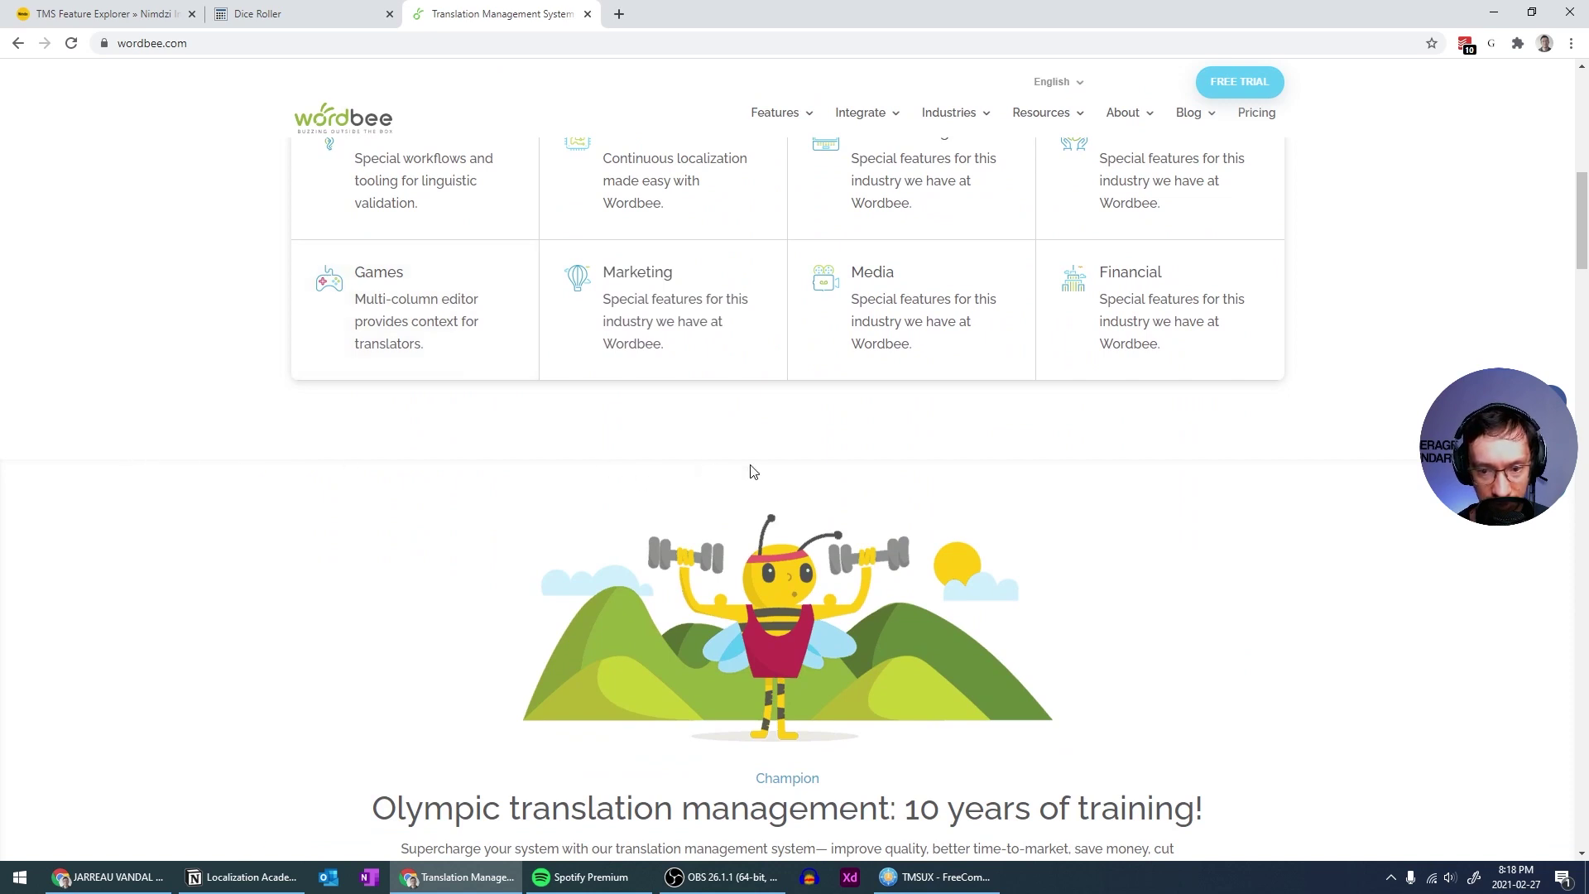
scroll(585, 493, "down", 6)
scroll(585, 492, "down", 2)
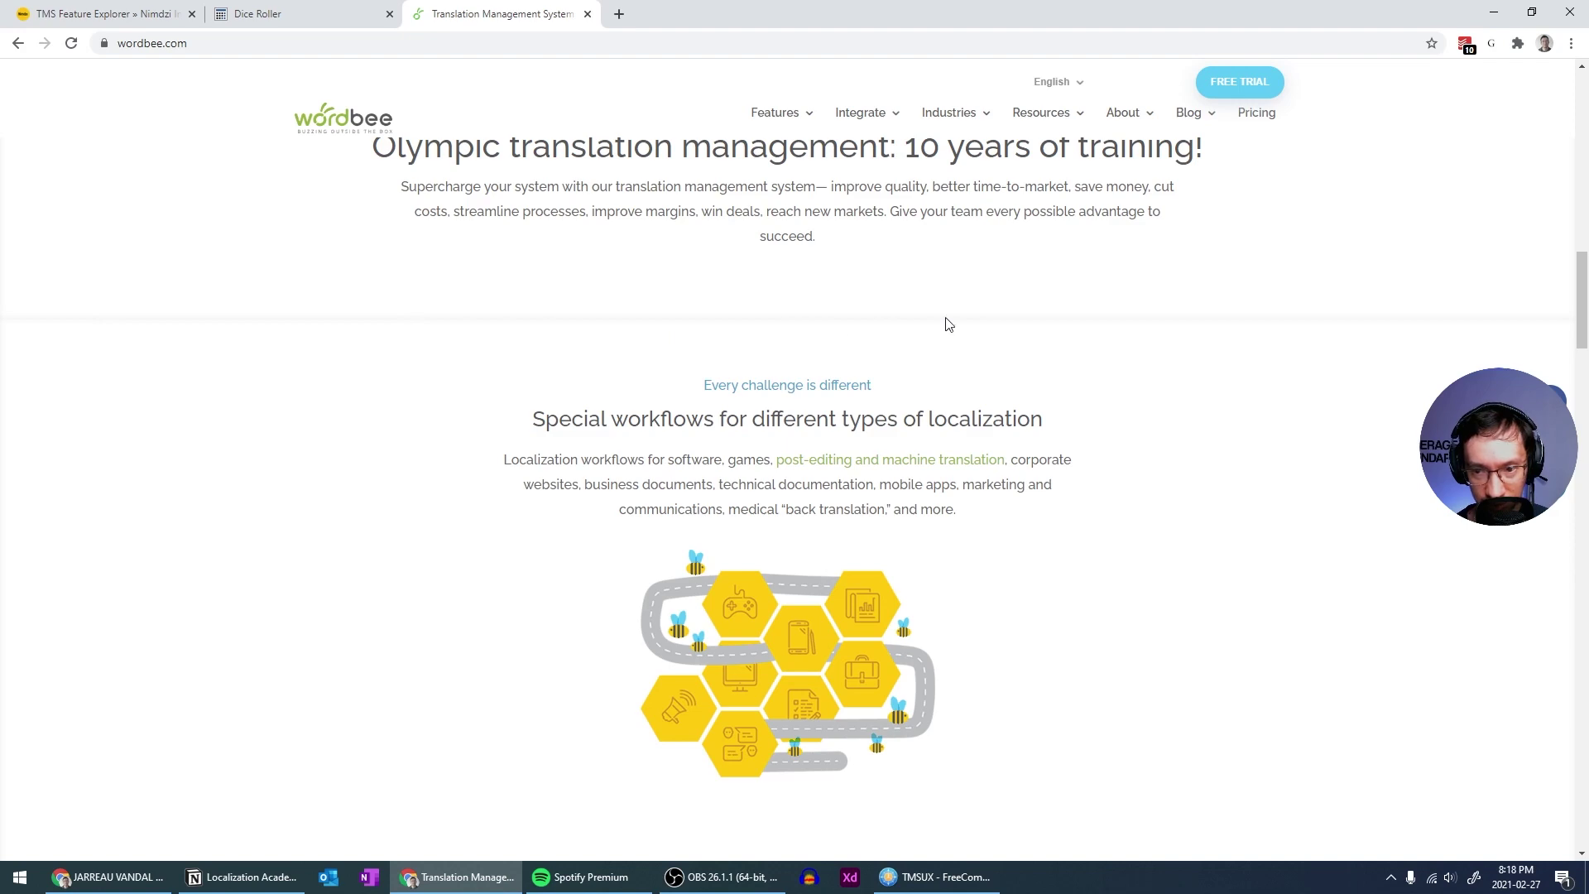
scroll(659, 323, "down", 1)
scroll(659, 322, "down", 13)
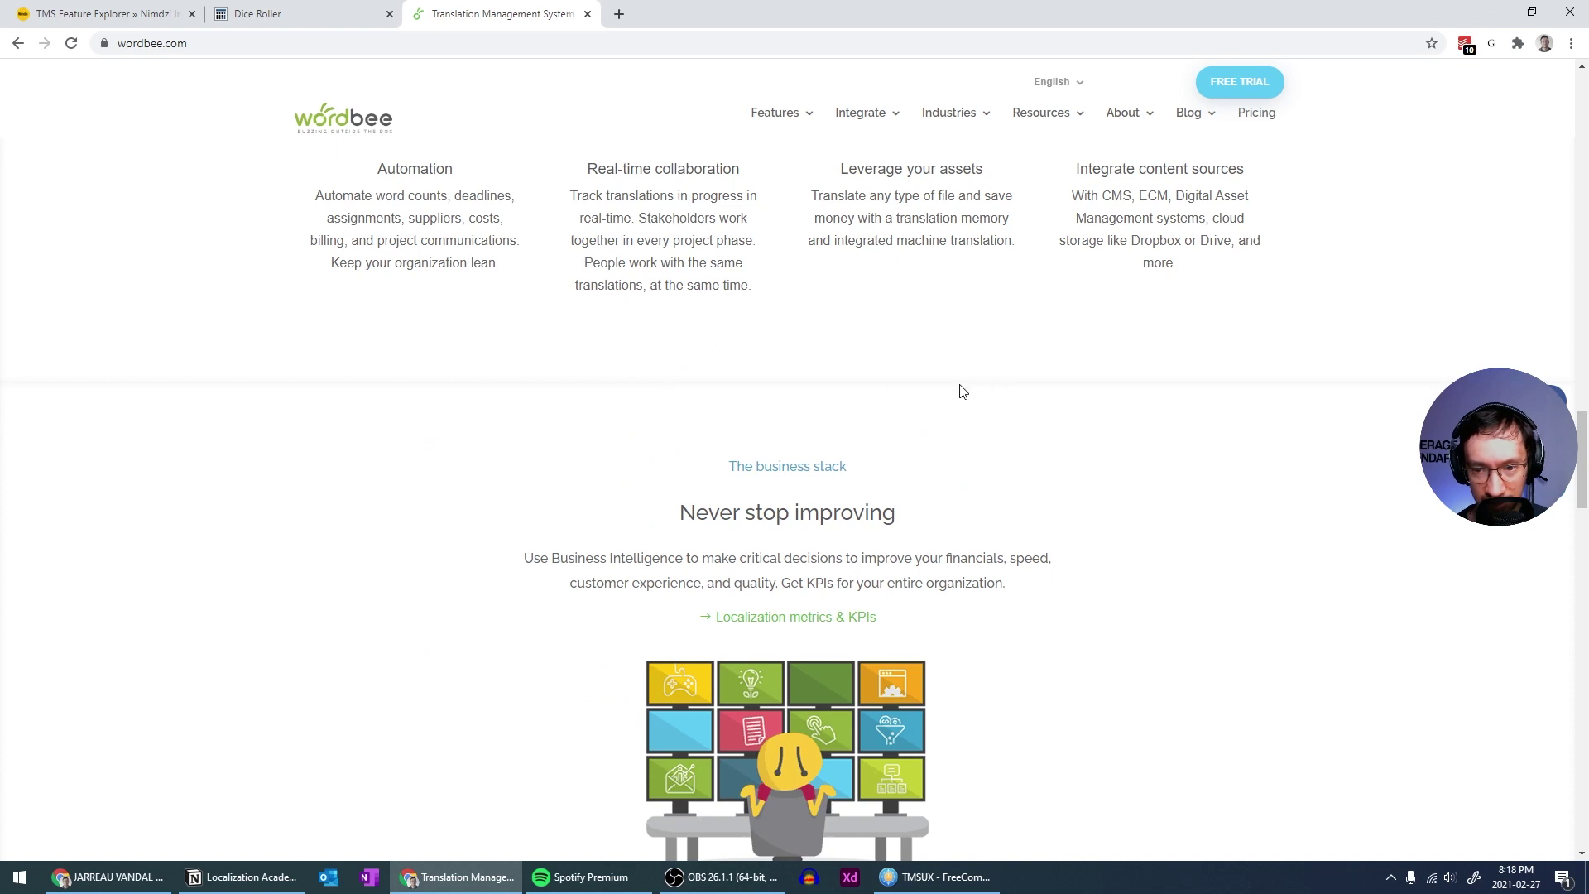
scroll(1049, 394, "up", 3)
scroll(1052, 394, "down", 4)
scroll(1053, 395, "down", 1)
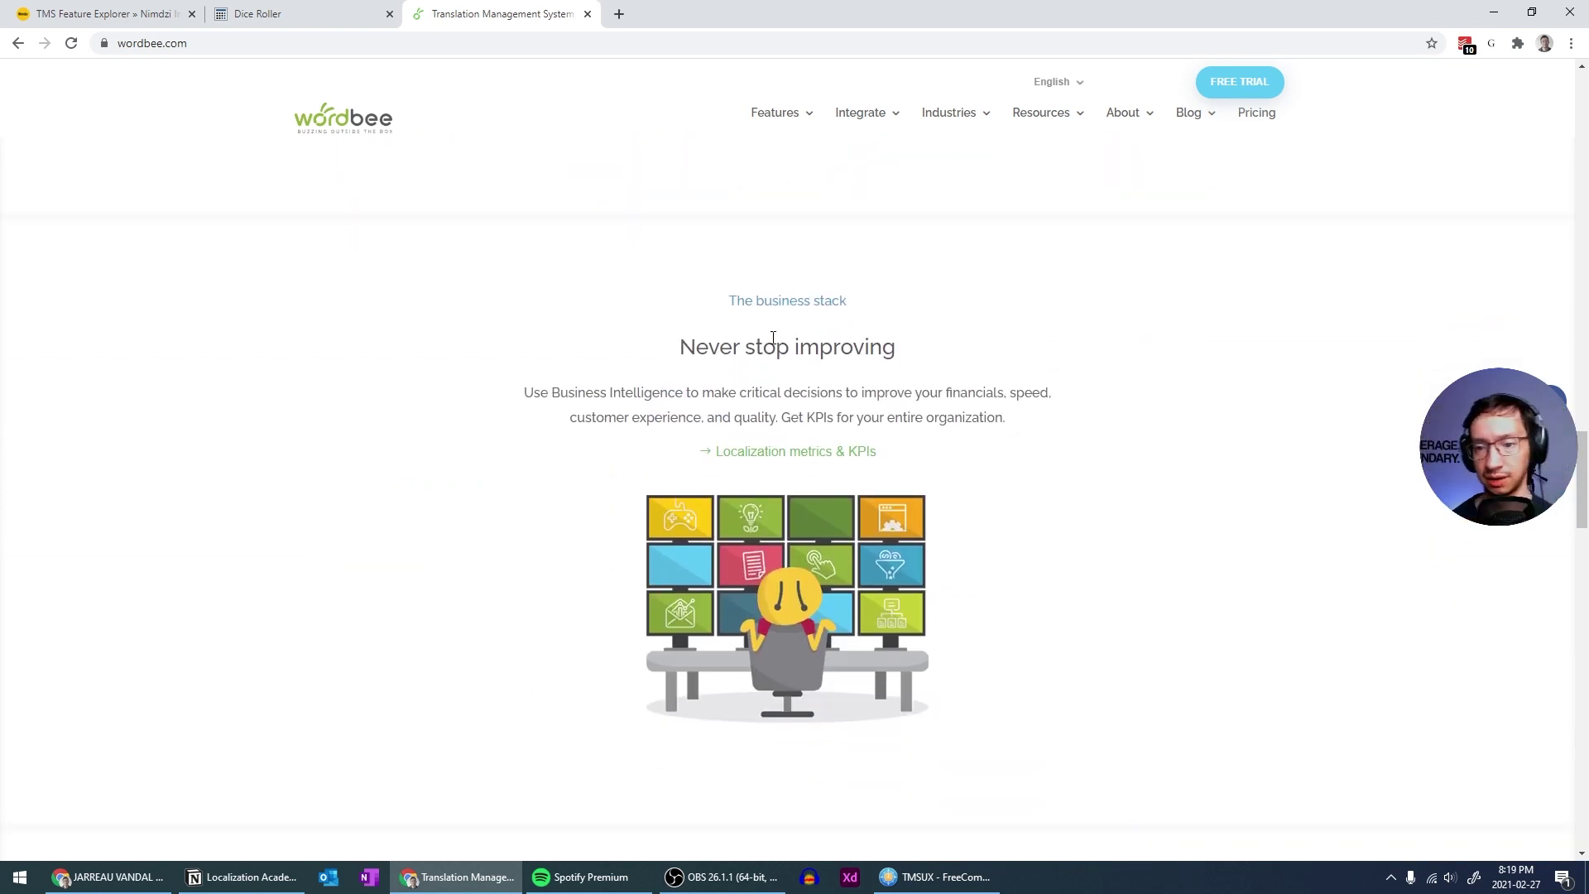
scroll(771, 340, "up", 10)
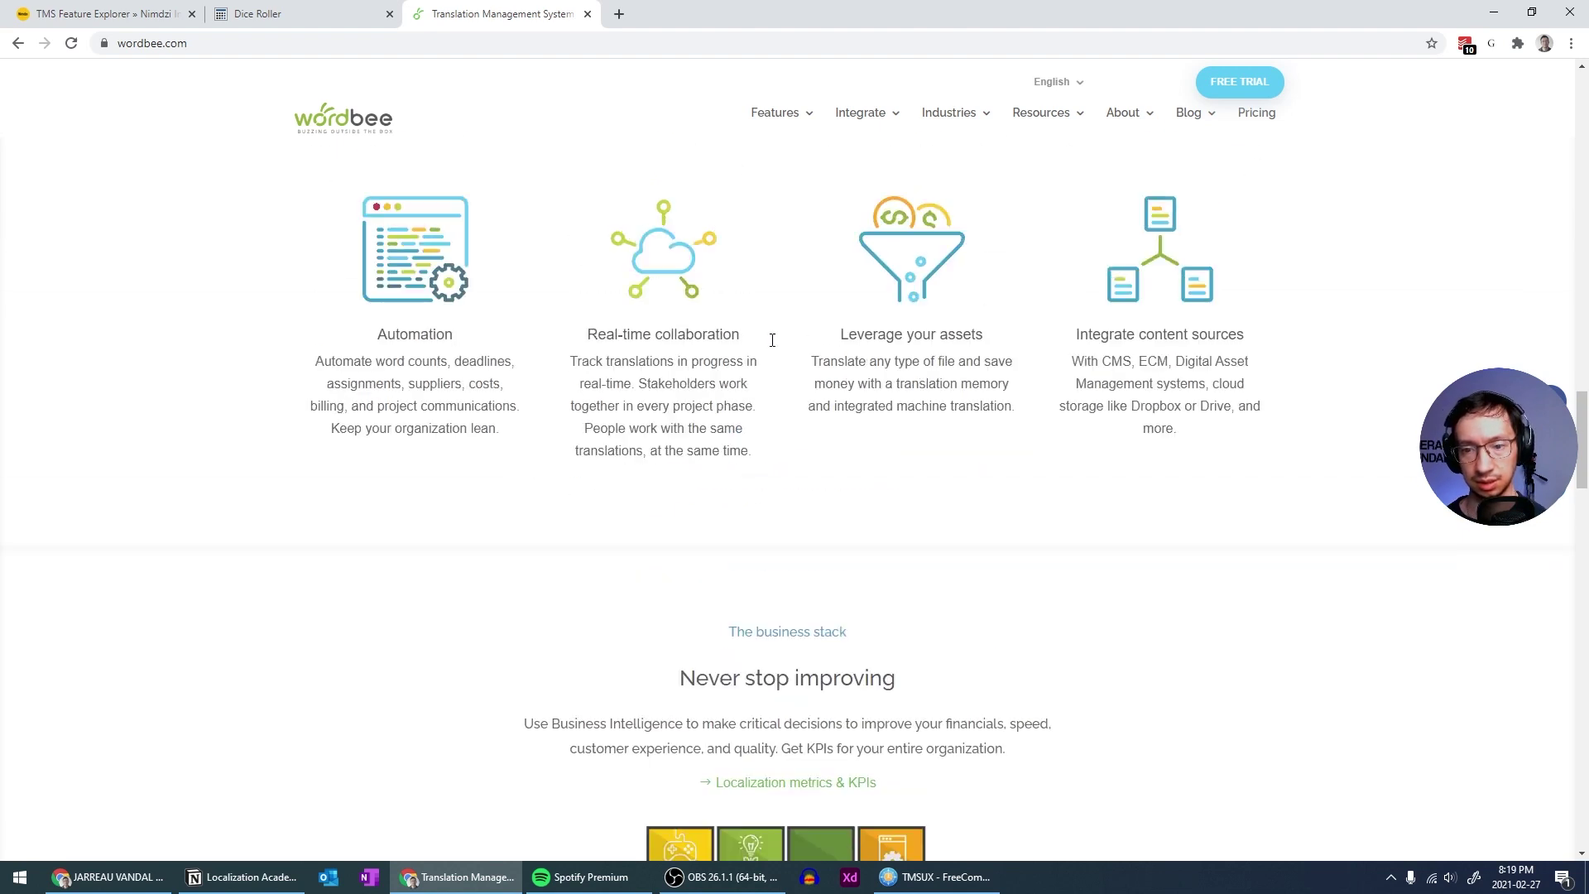
scroll(771, 340, "down", 2)
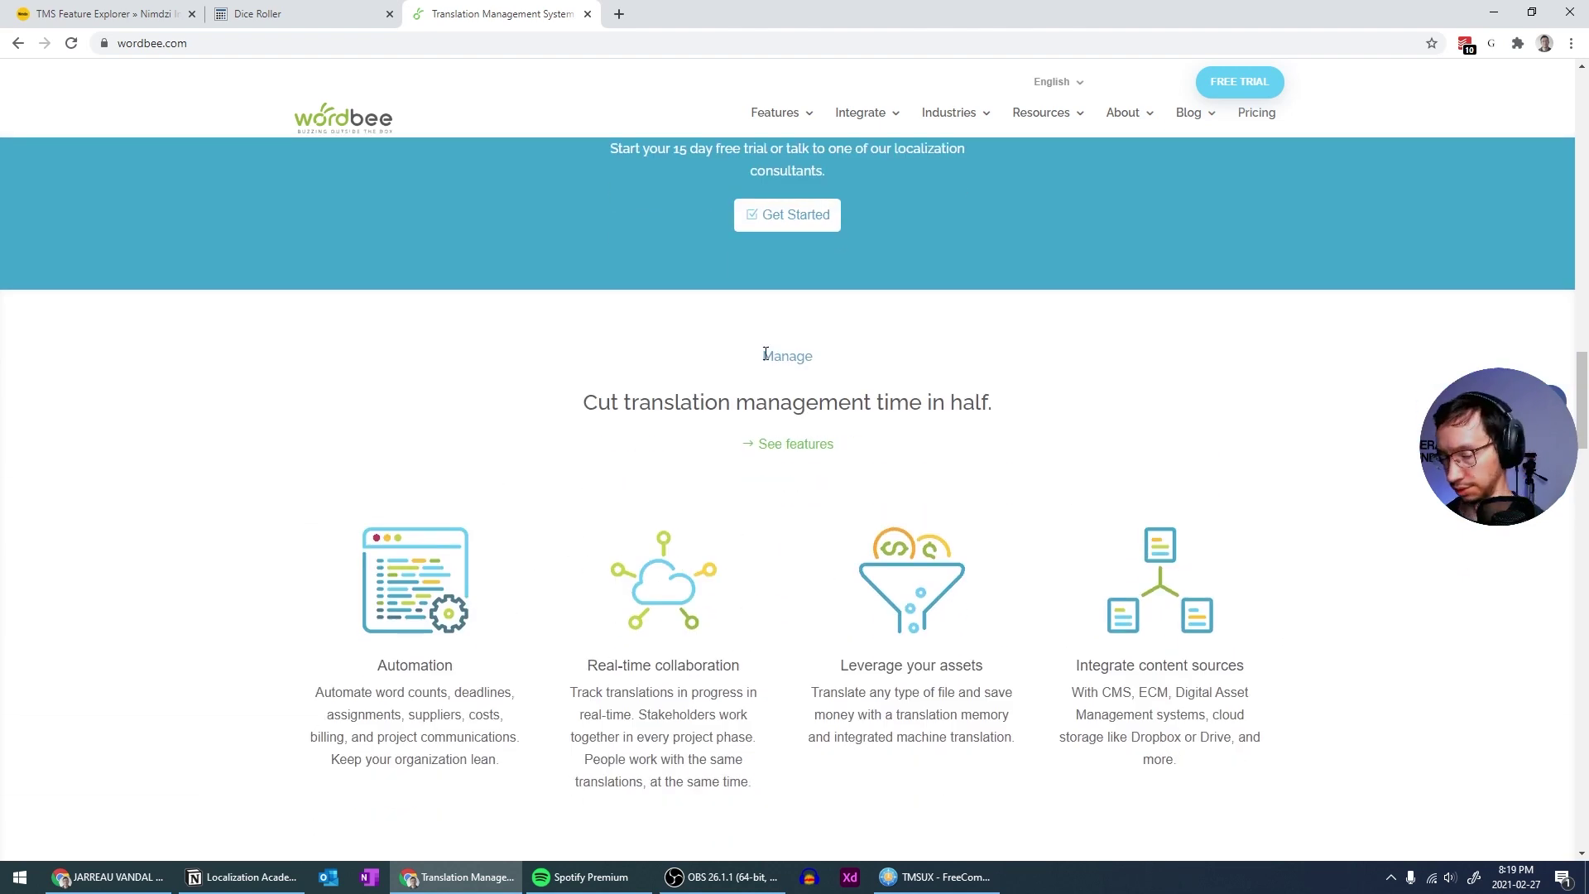
scroll(756, 396, "down", 3)
scroll(755, 396, "down", 3)
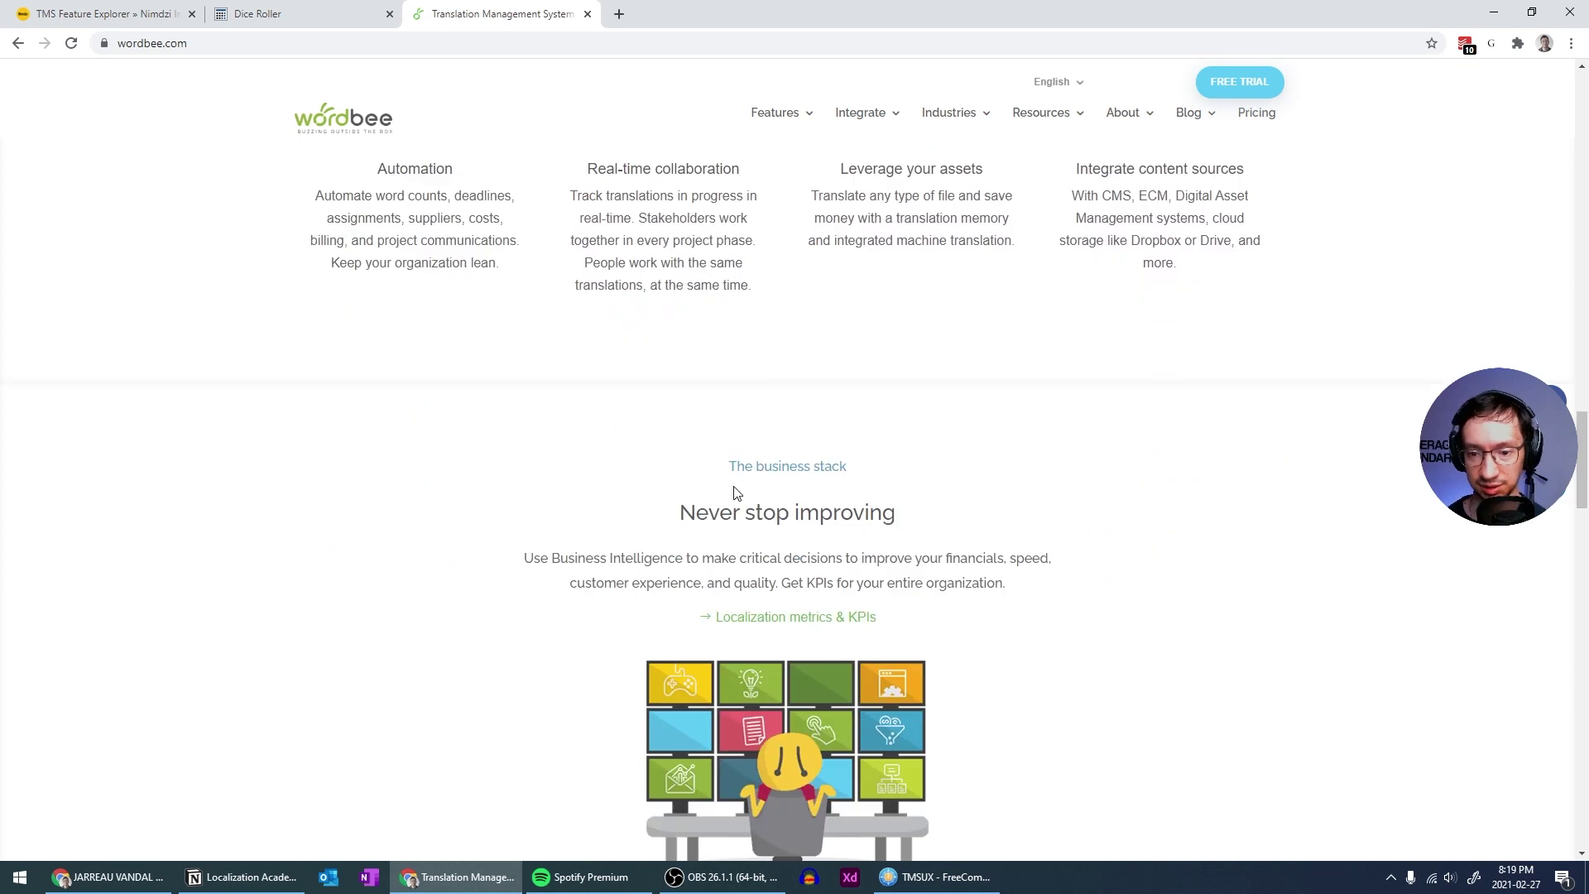
scroll(697, 506, "down", 2)
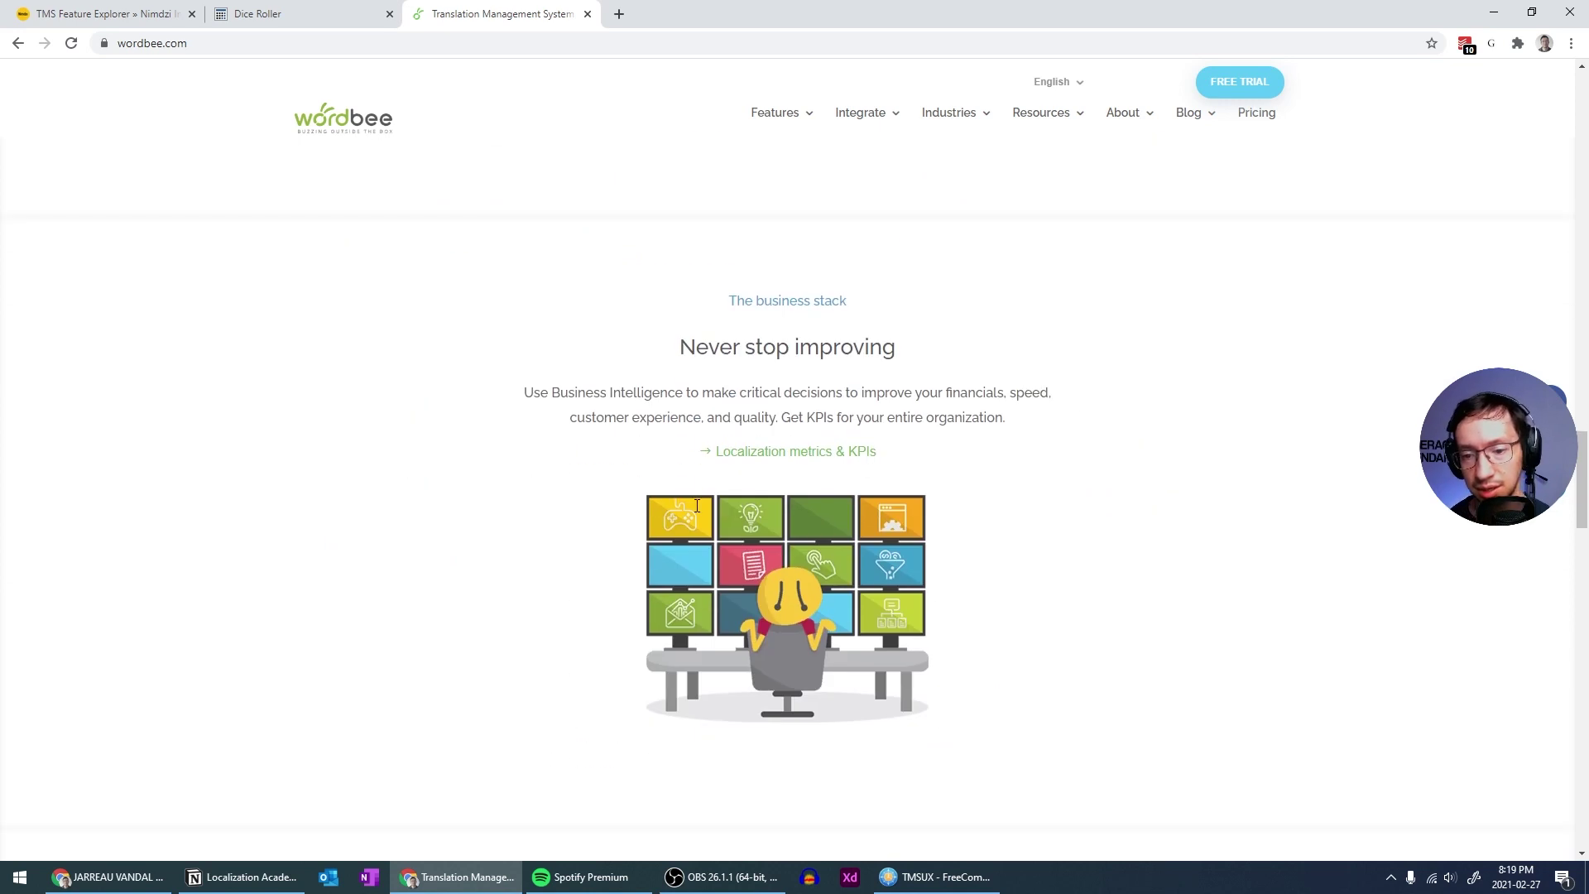
scroll(674, 389, "down", 2)
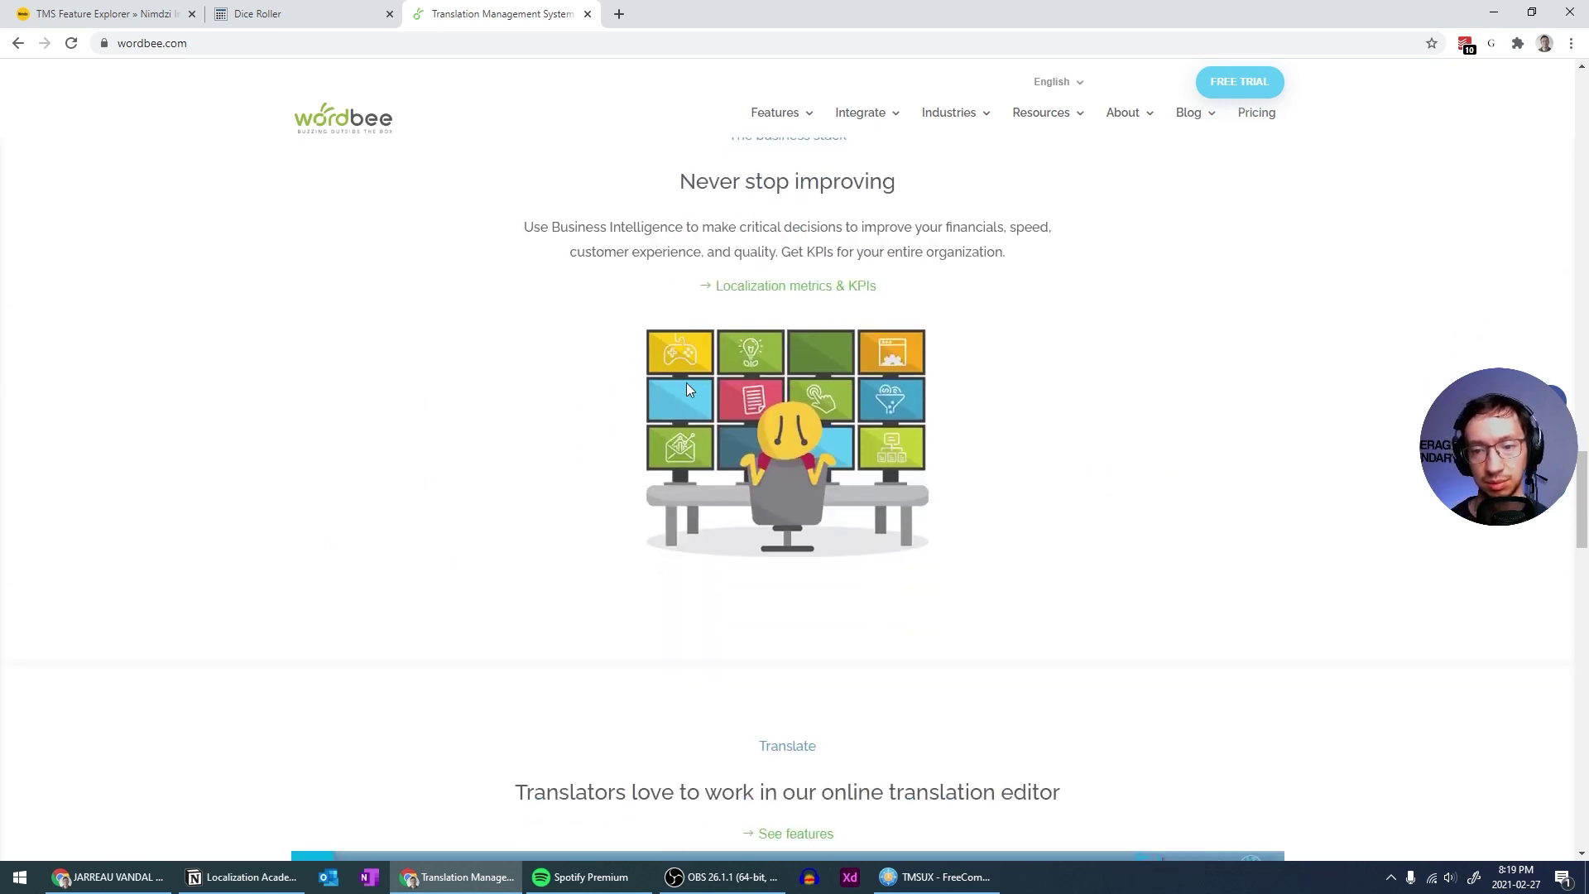
Scroll down the homepage until the Client Portal section is in view
scroll(1031, 278, "down", 2)
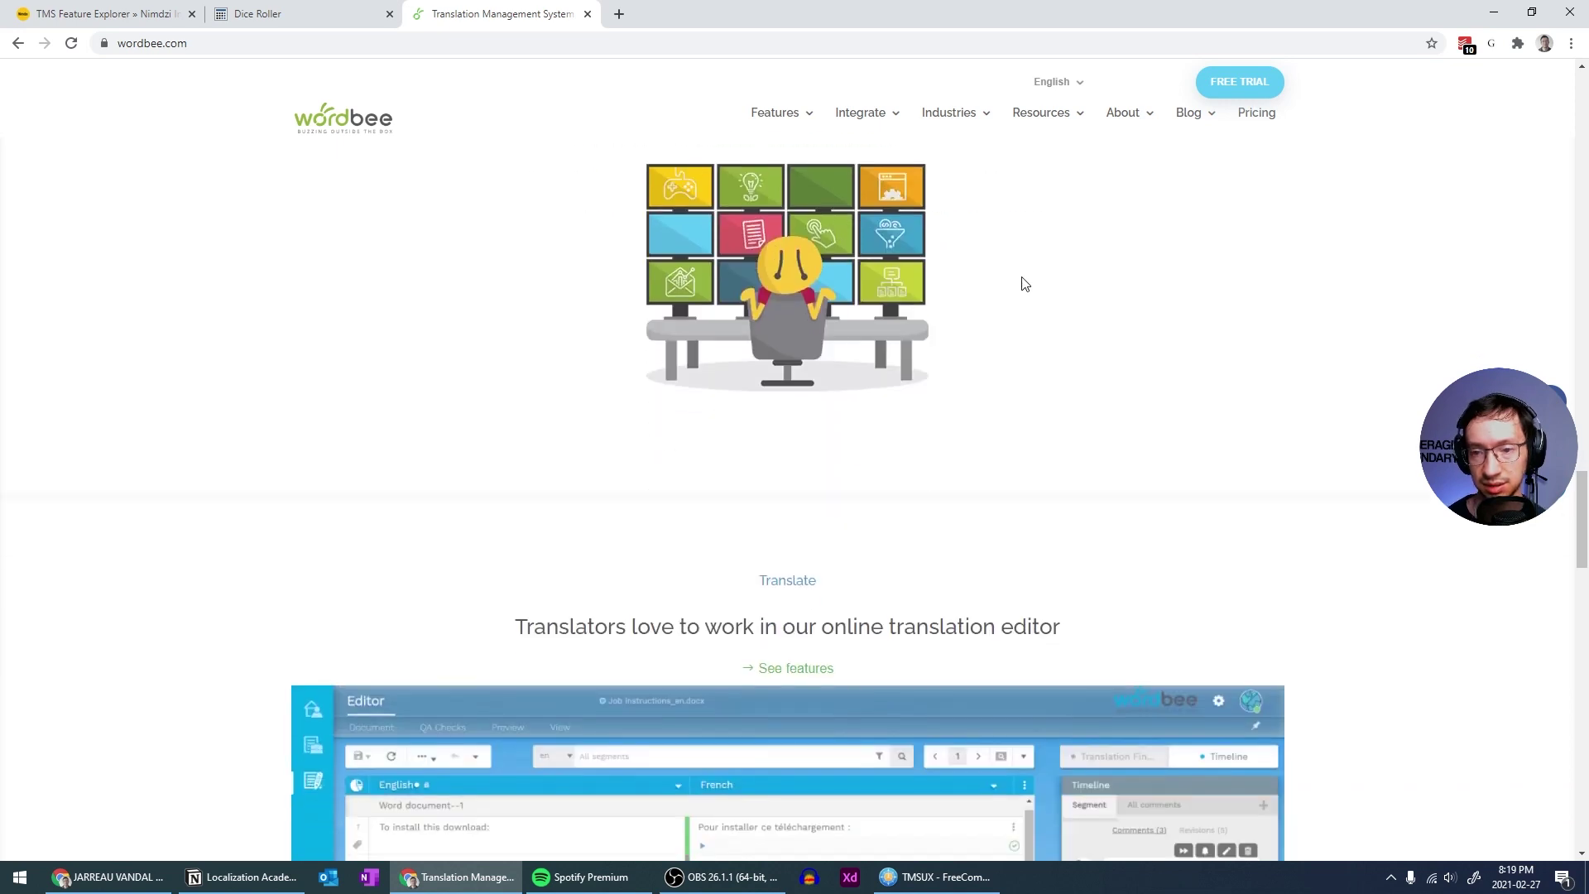
scroll(985, 262, "down", 4)
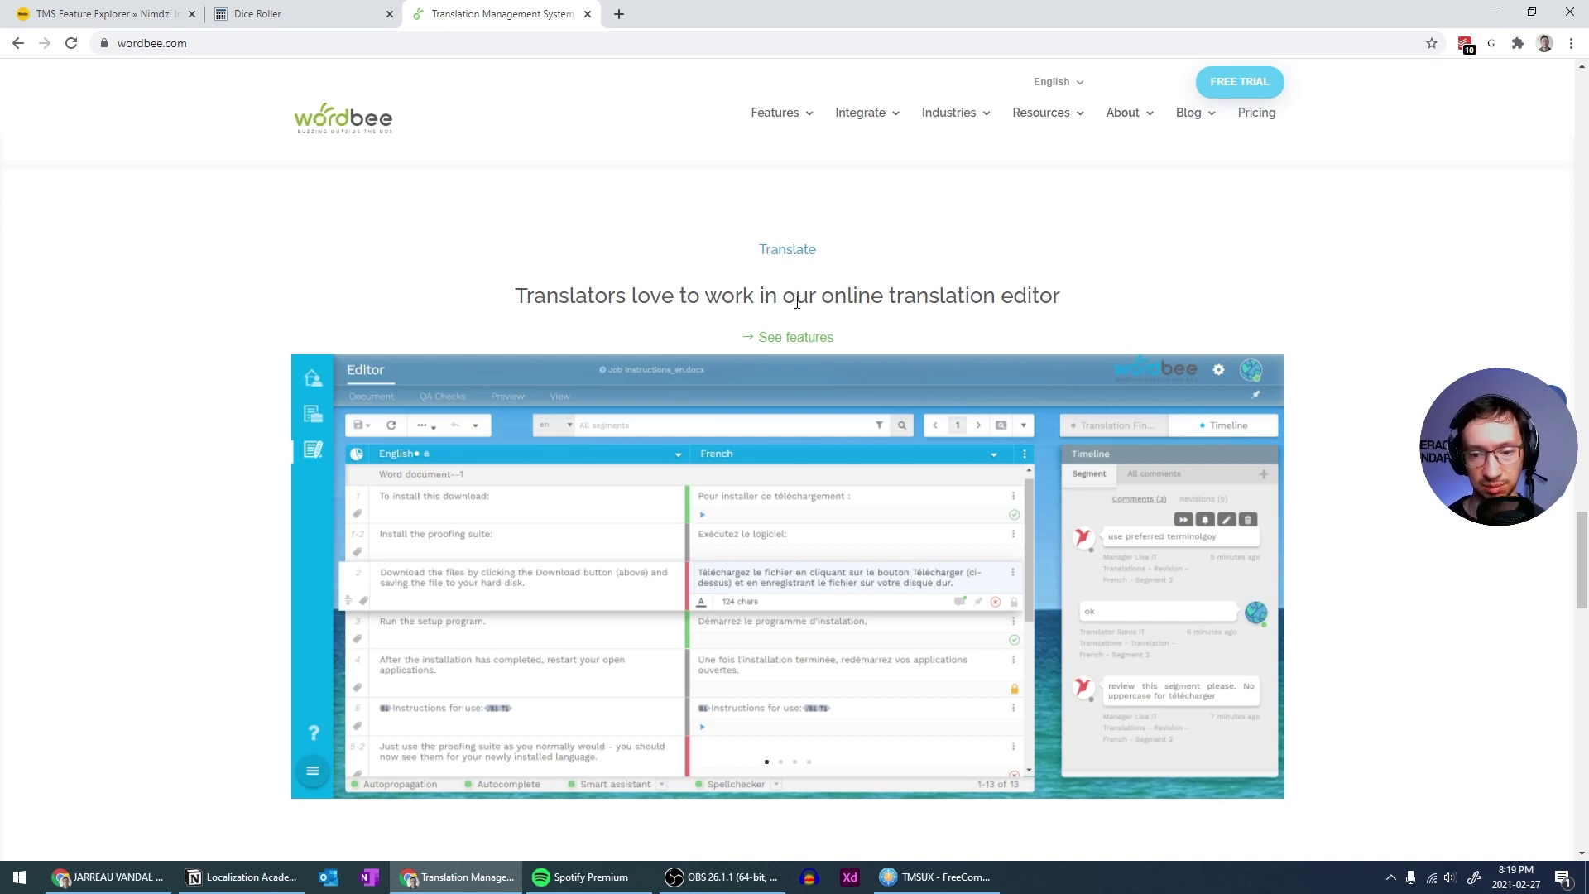
scroll(797, 301, "down", 2)
scroll(794, 308, "up", 2)
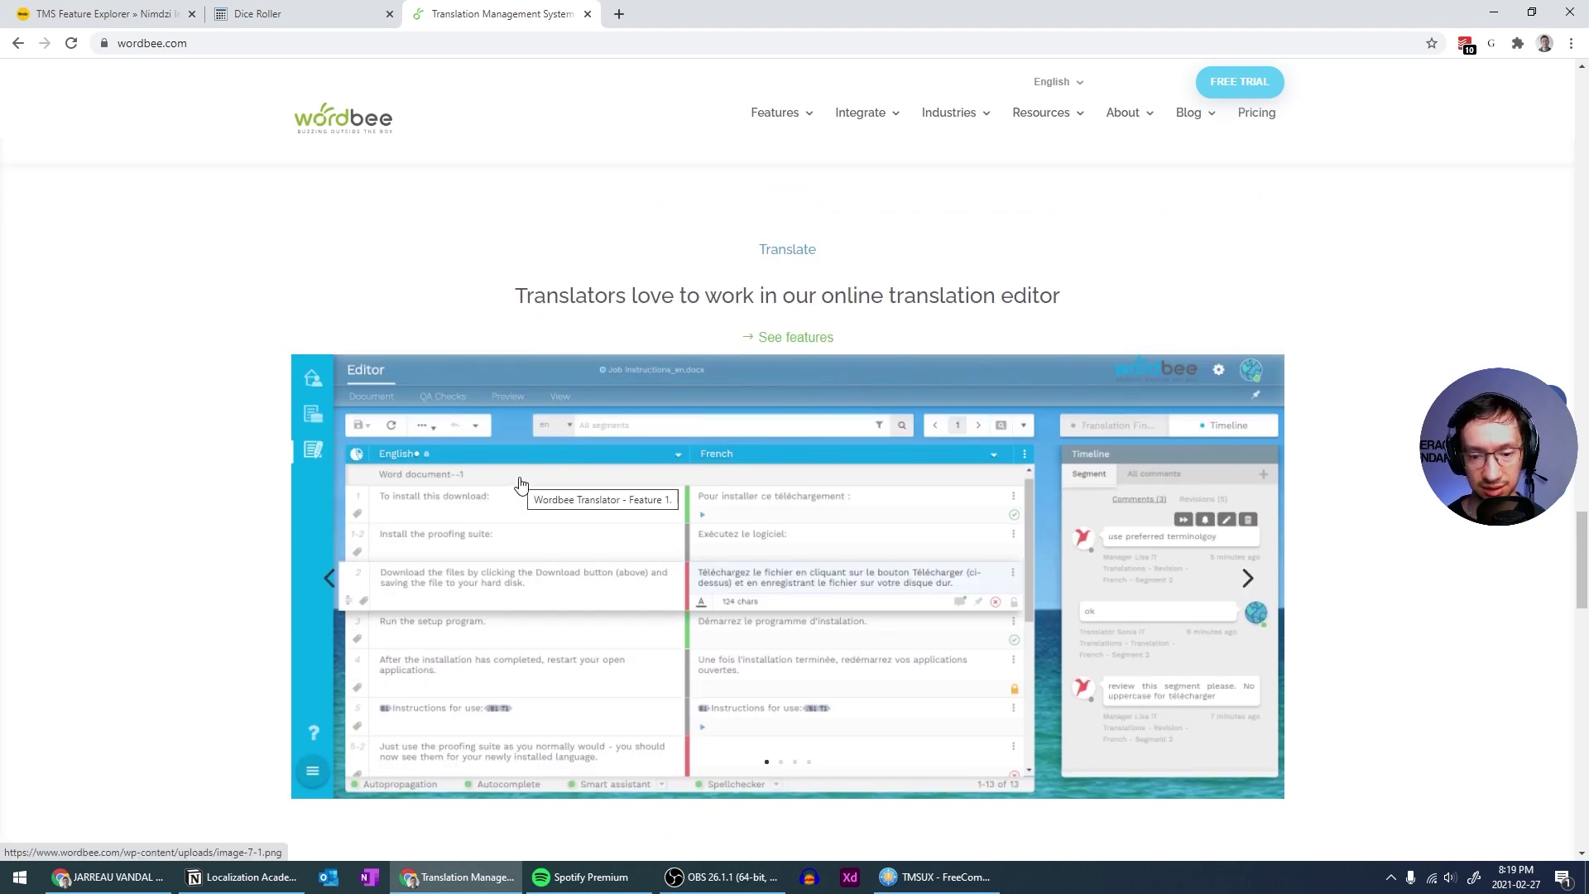
scroll(520, 484, "down", 2)
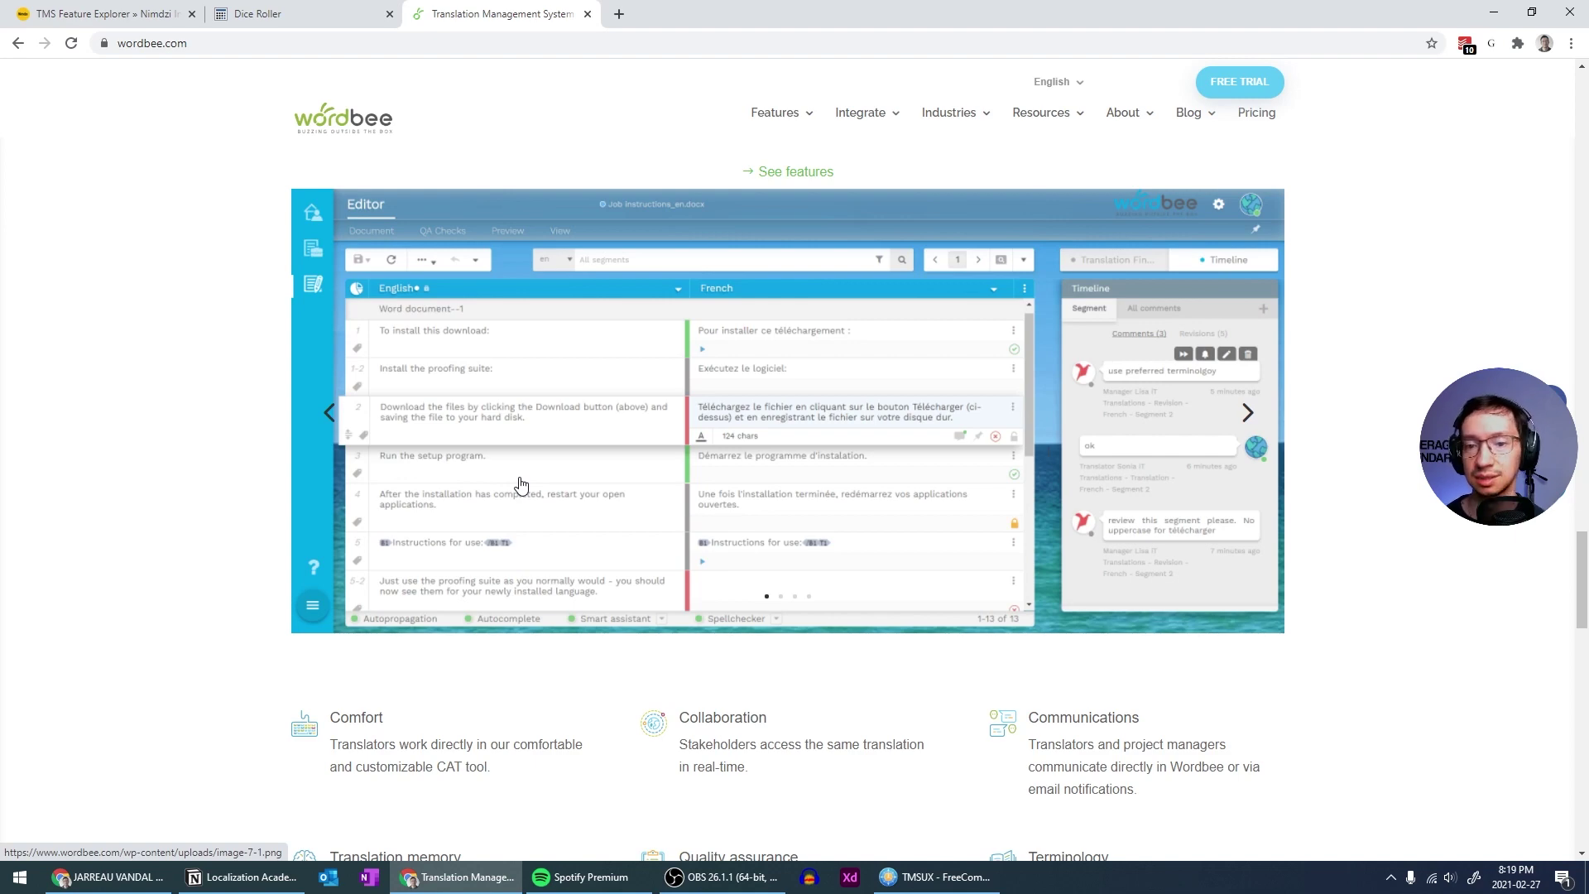
scroll(521, 484, "down", 4)
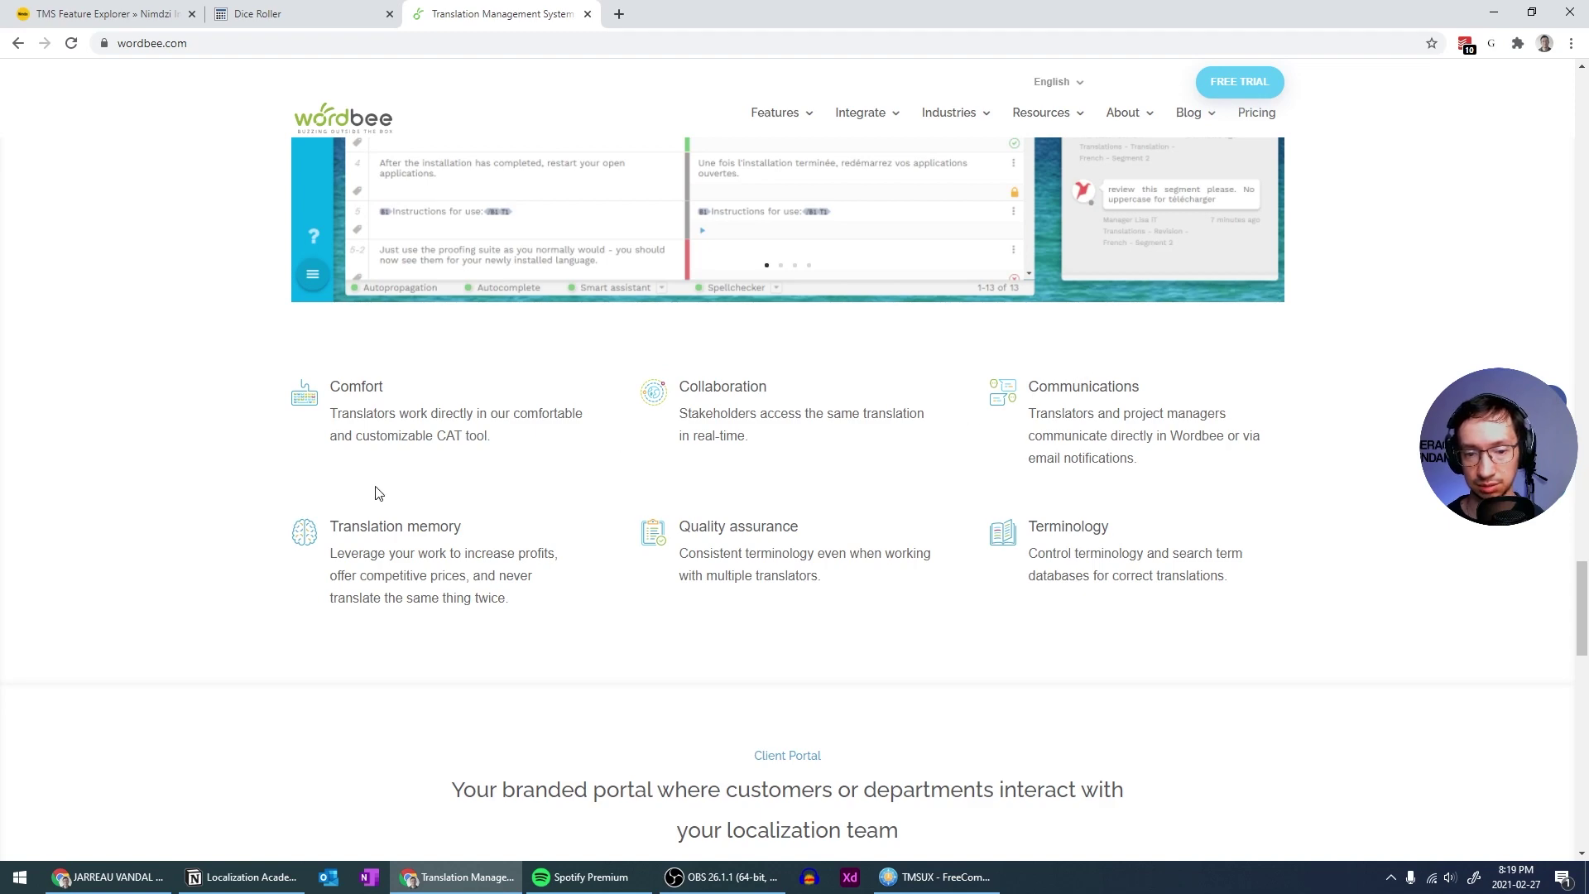
scroll(1018, 505, "up", 6)
scroll(1018, 505, "up", 4)
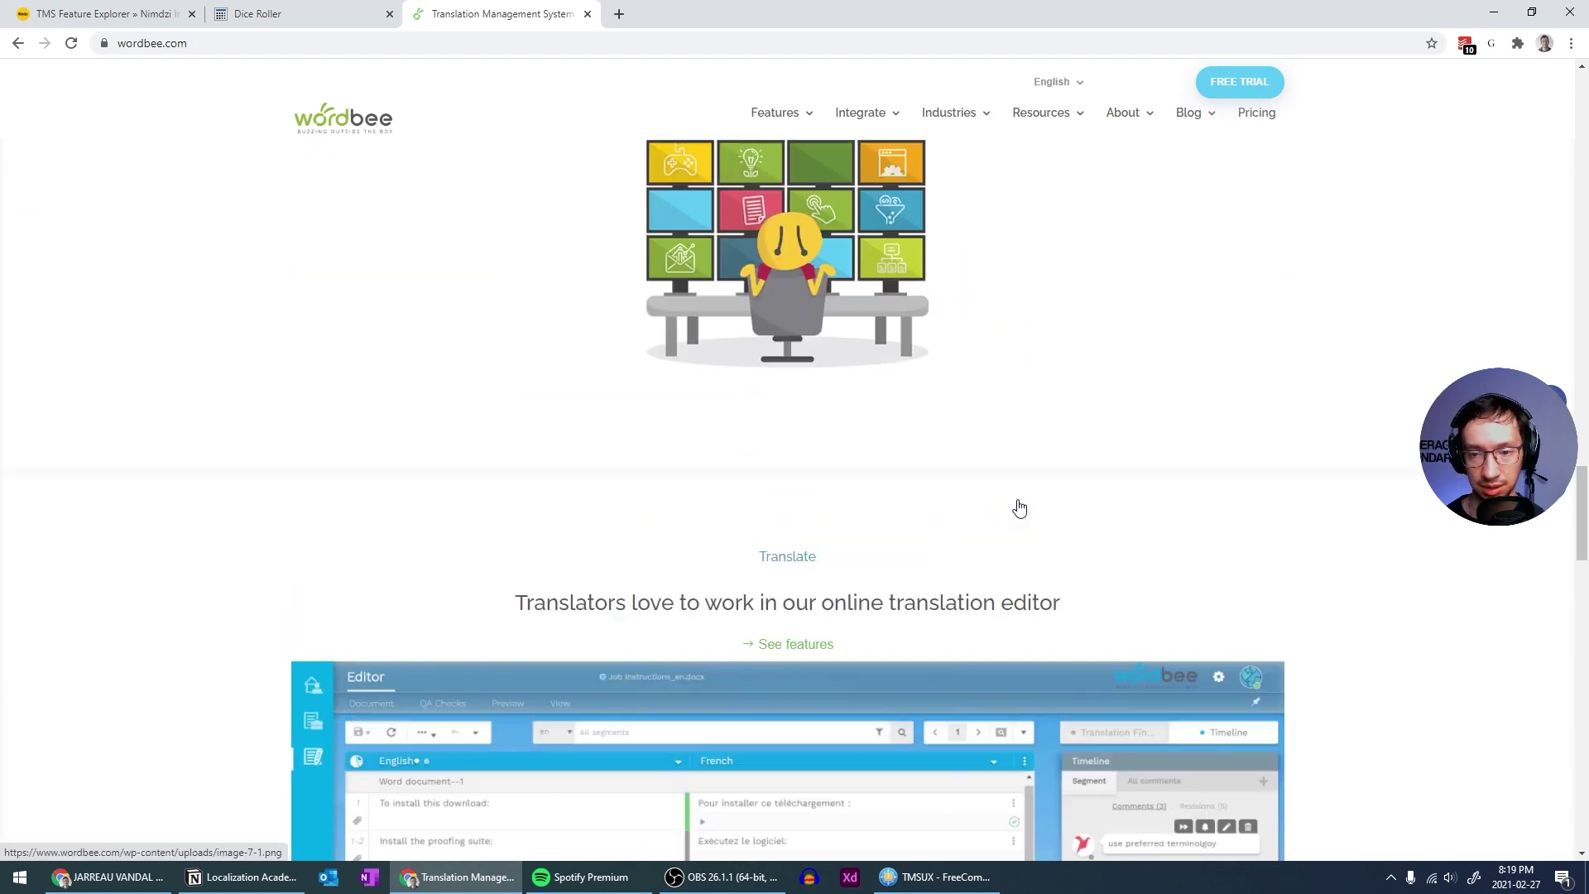
scroll(1018, 505, "down", 11)
scroll(1020, 505, "down", 4)
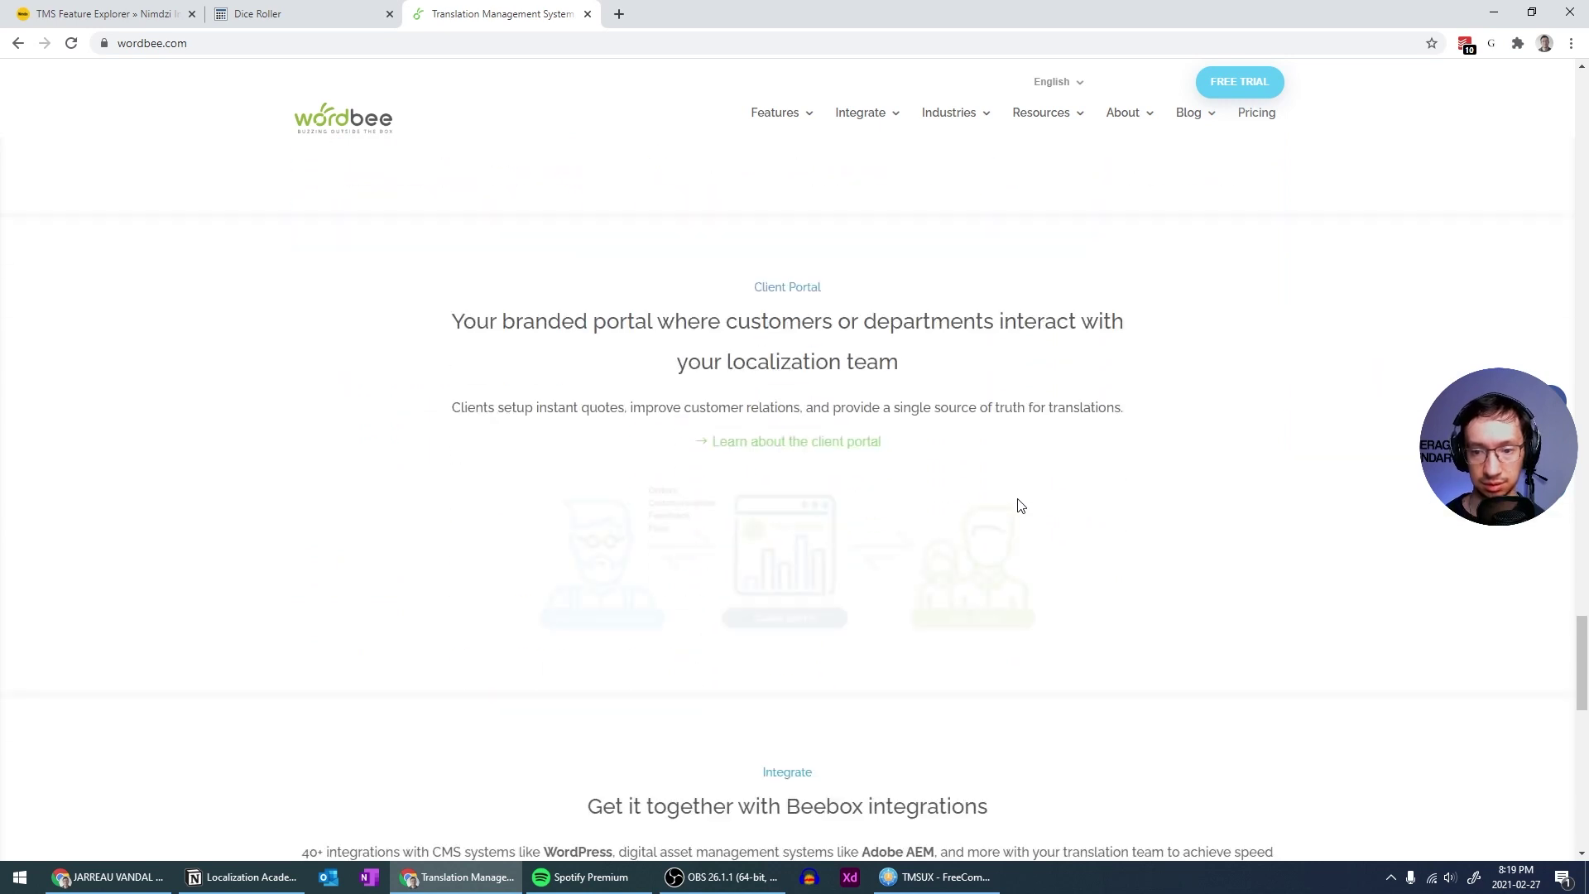
scroll(1020, 505, "down", 2)
scroll(1020, 505, "up", 2)
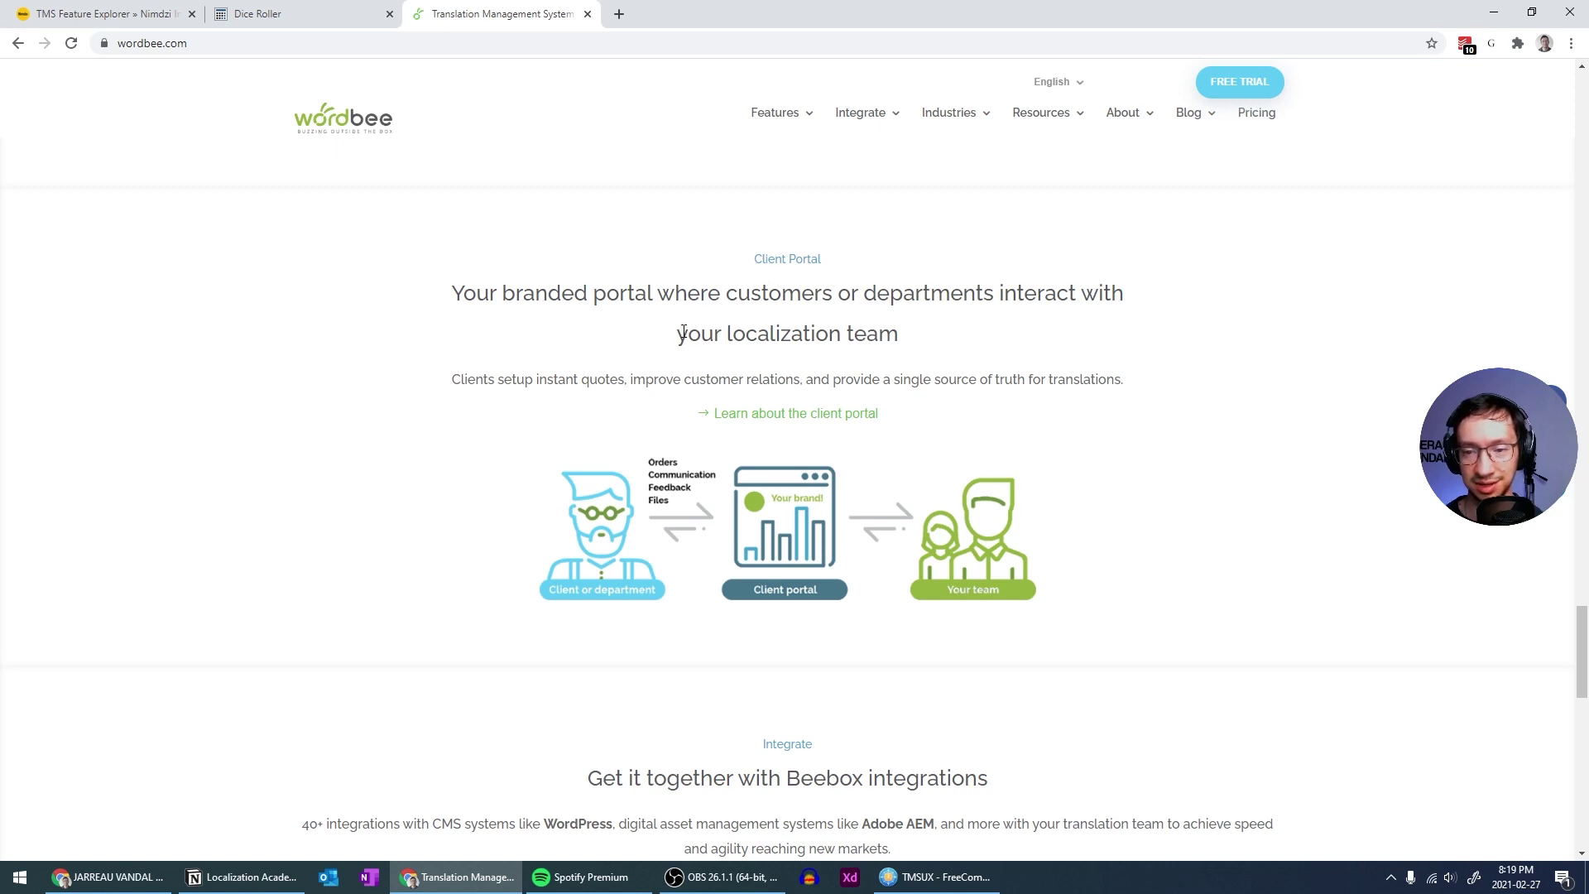
Mark up the Client Portal title with the screen pen, then clear the scribbles
double_click(677, 306)
left_click(722, 300)
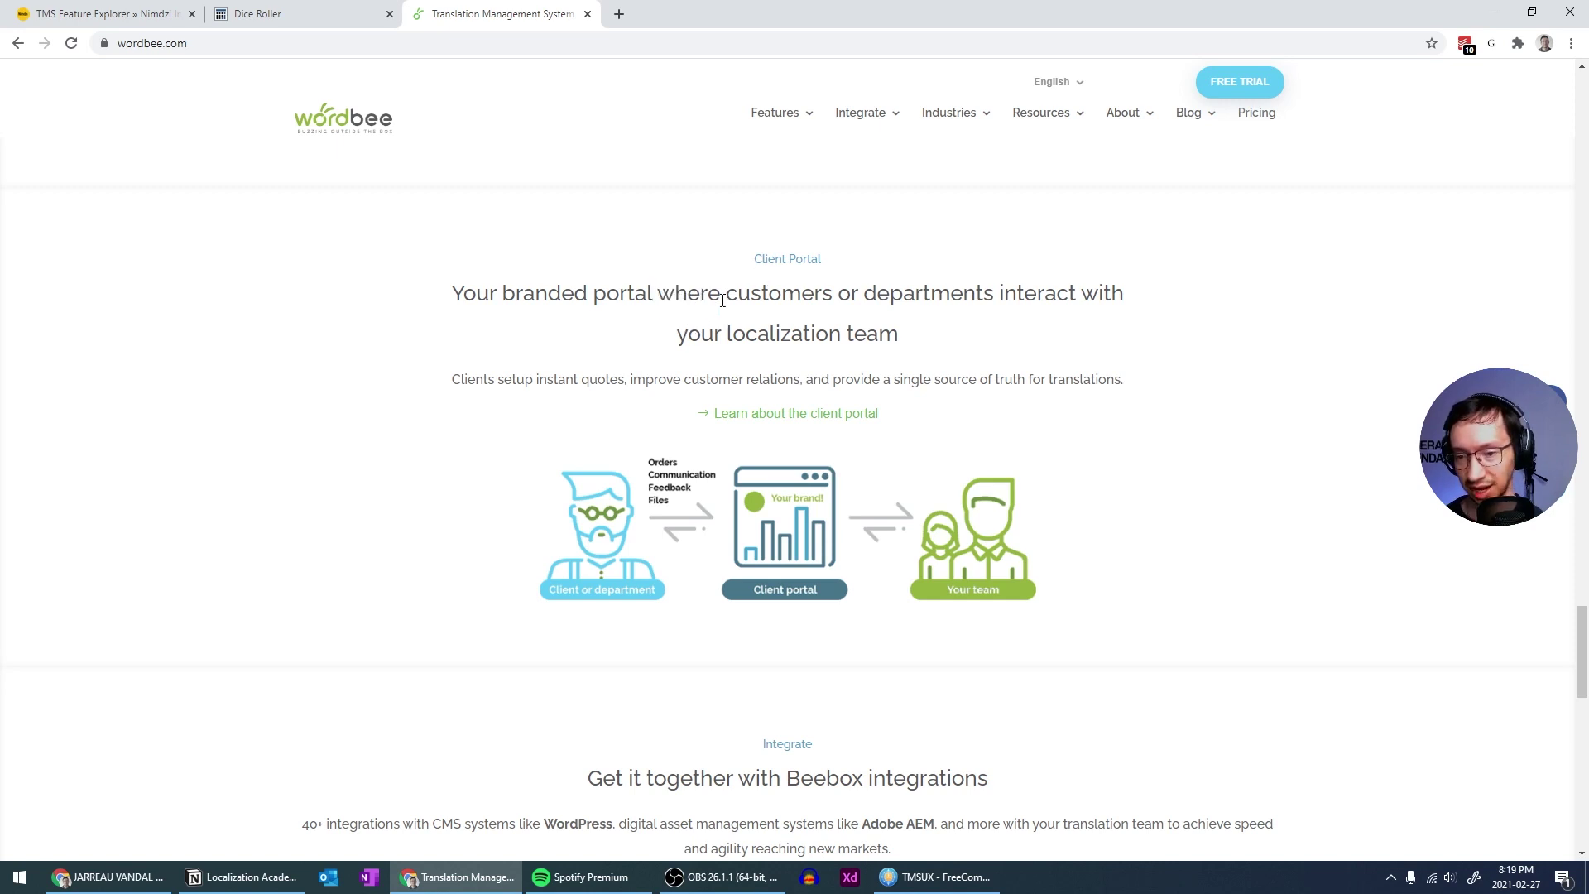
key("ctrl+shift+d")
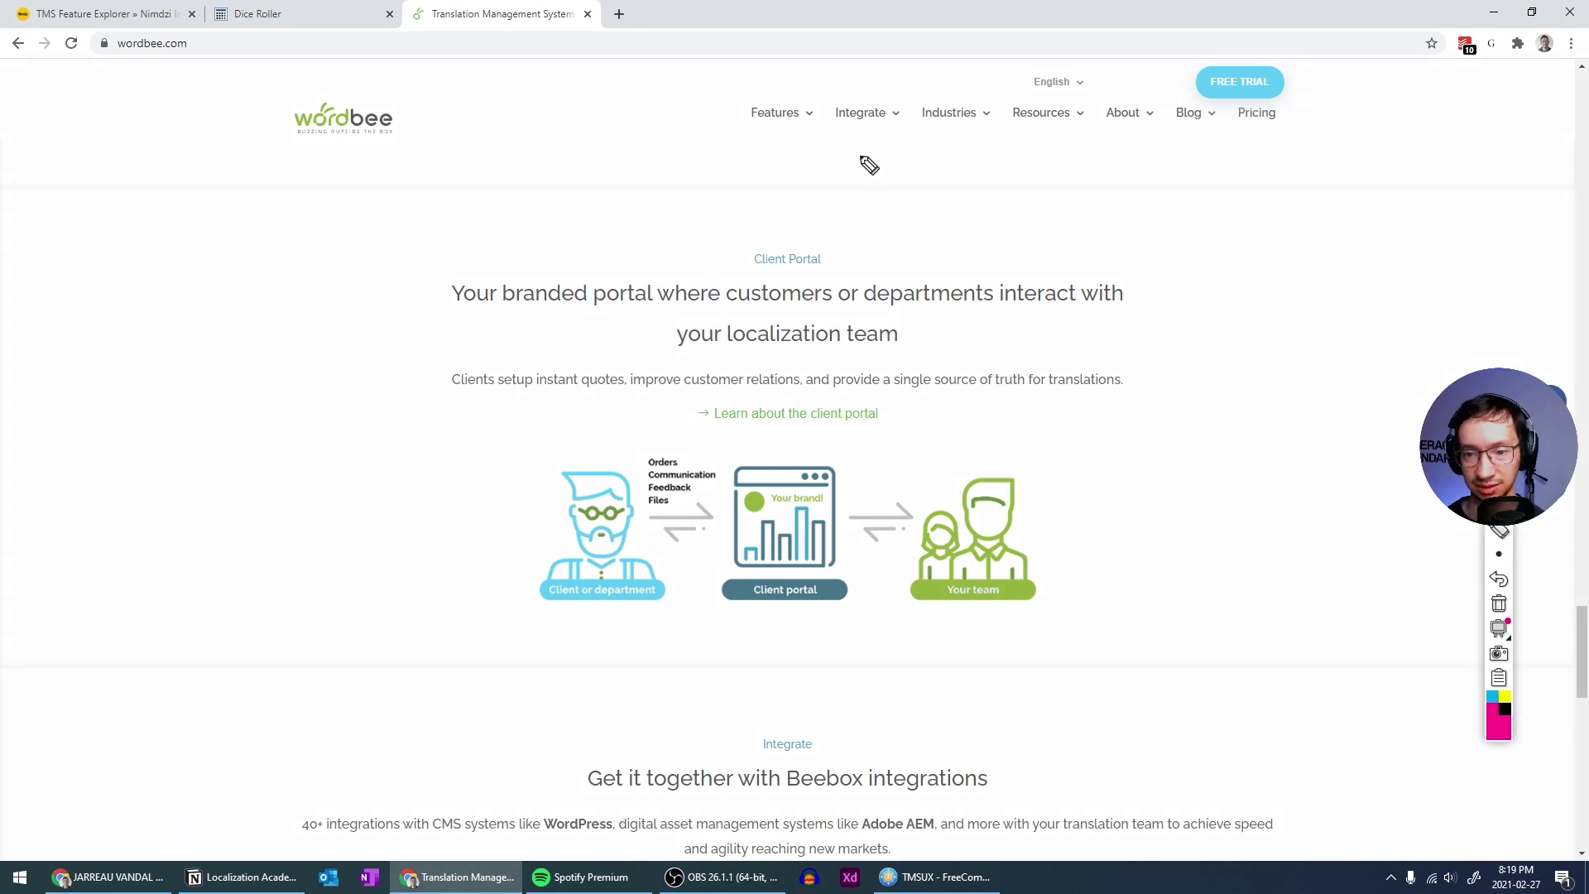
left_click_drag(662, 316, 677, 324)
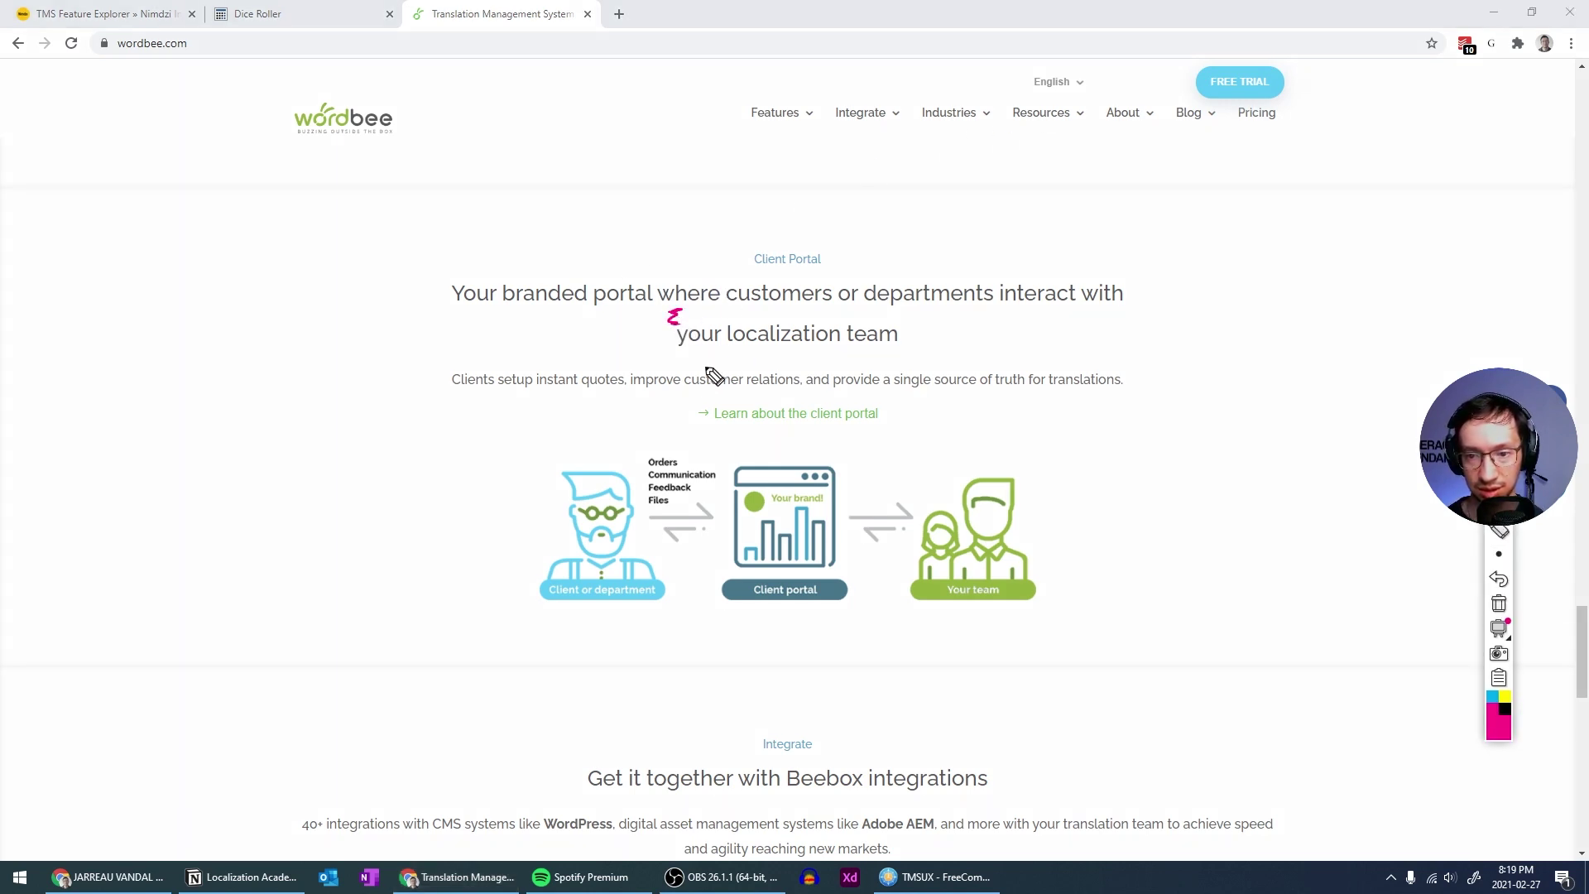
key("ctrl+shift+d")
key("ctrl+shift+d")
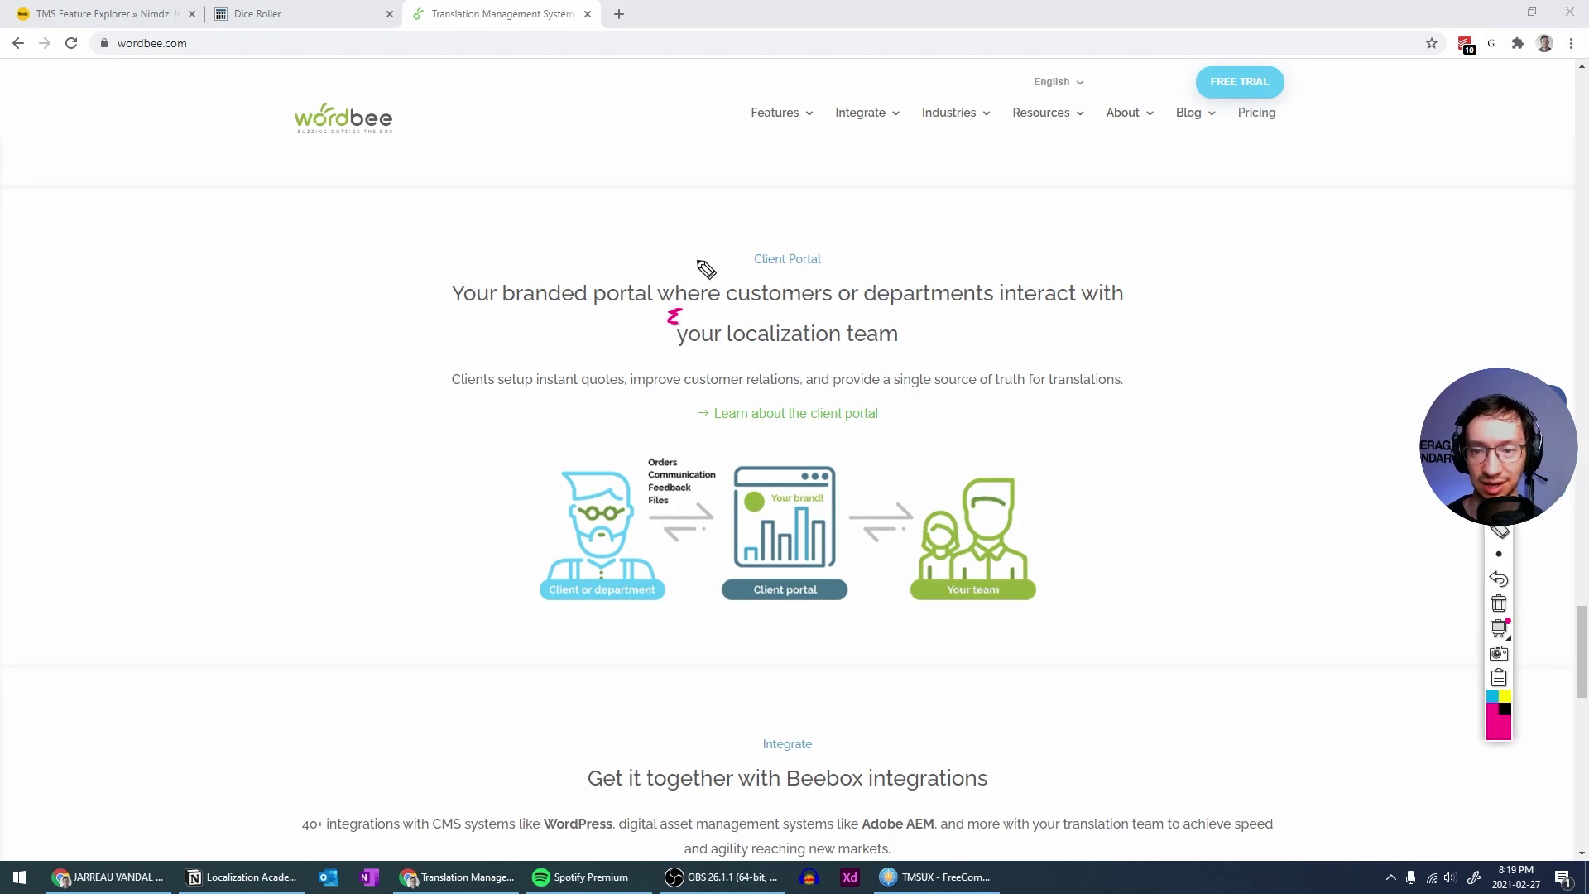
left_click_drag(760, 267, 747, 277)
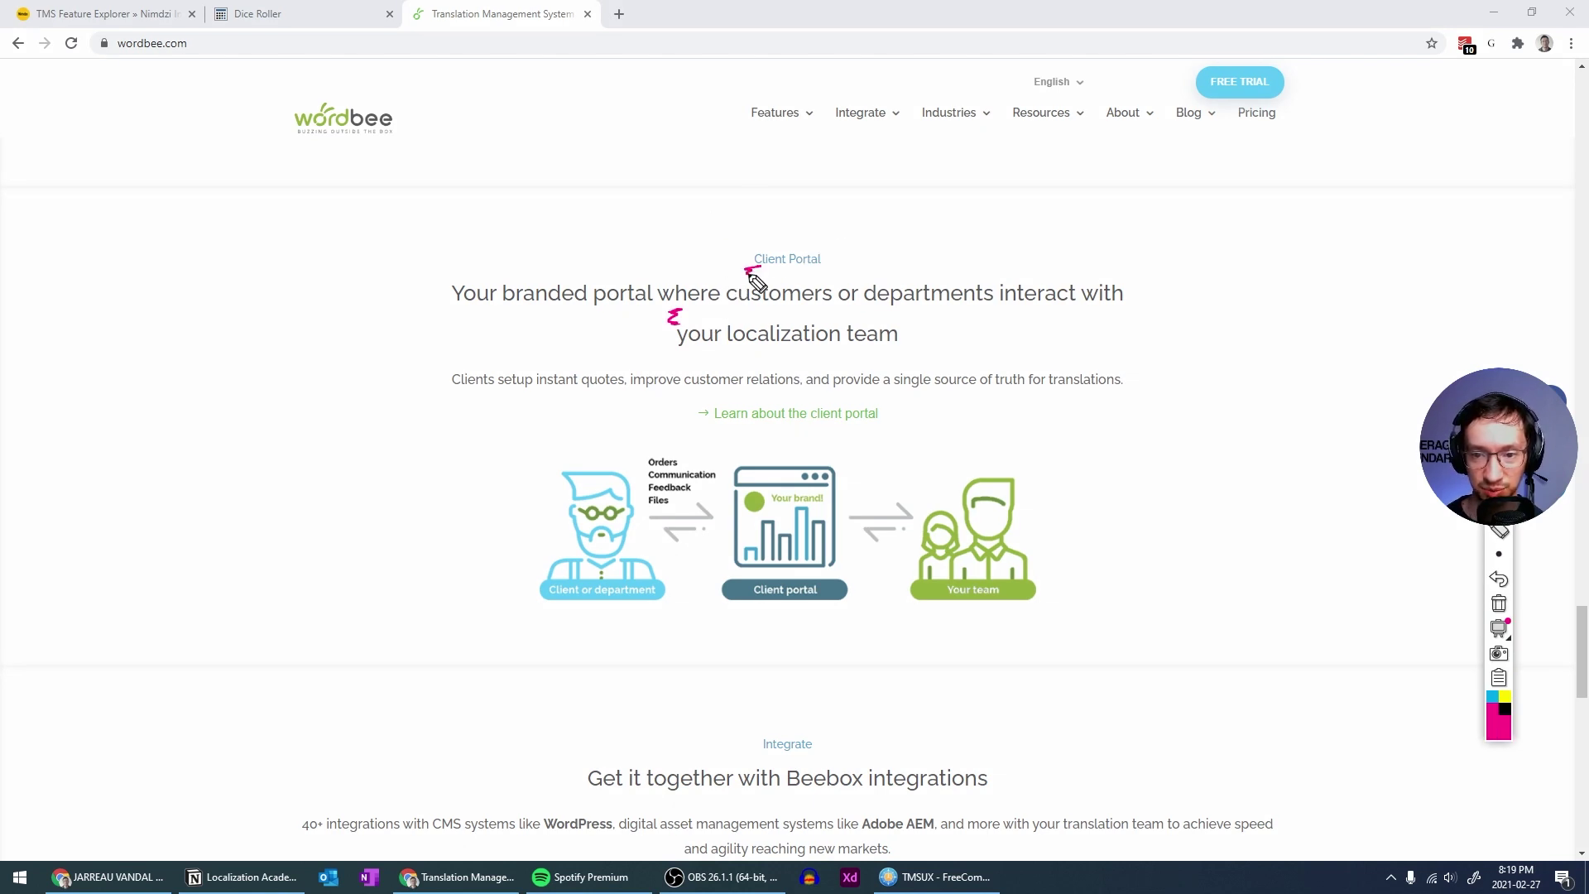
left_click_drag(686, 354, 703, 404)
key("ctrl+shift+d")
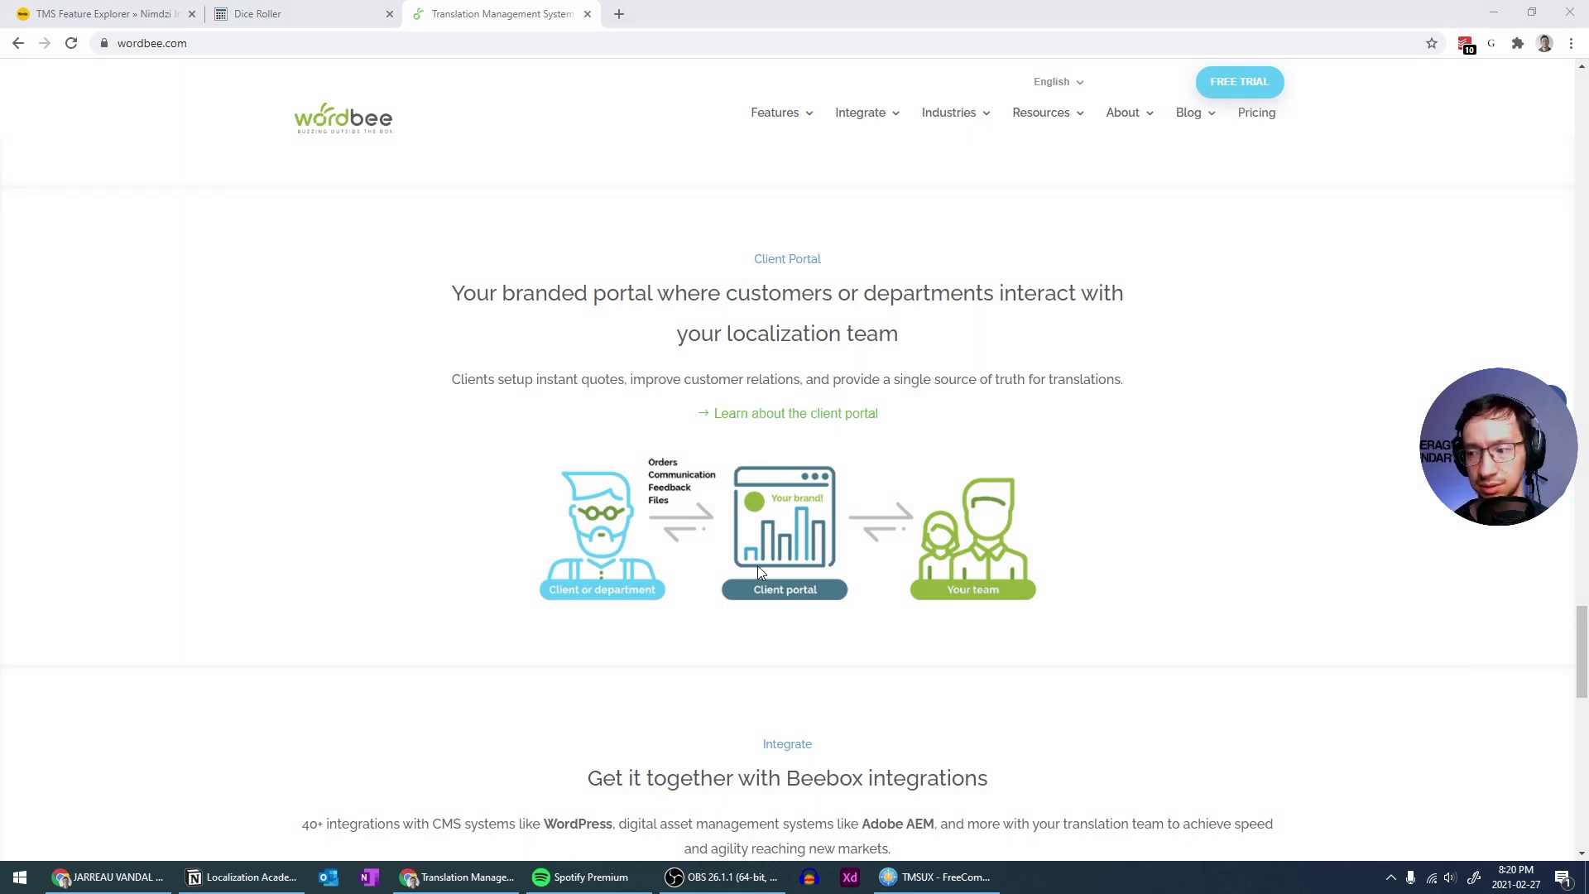
Scroll past the Beebox integrations and 'Choose your next step' cards, then back to the Free trial banner
scroll(757, 564, "down", 6)
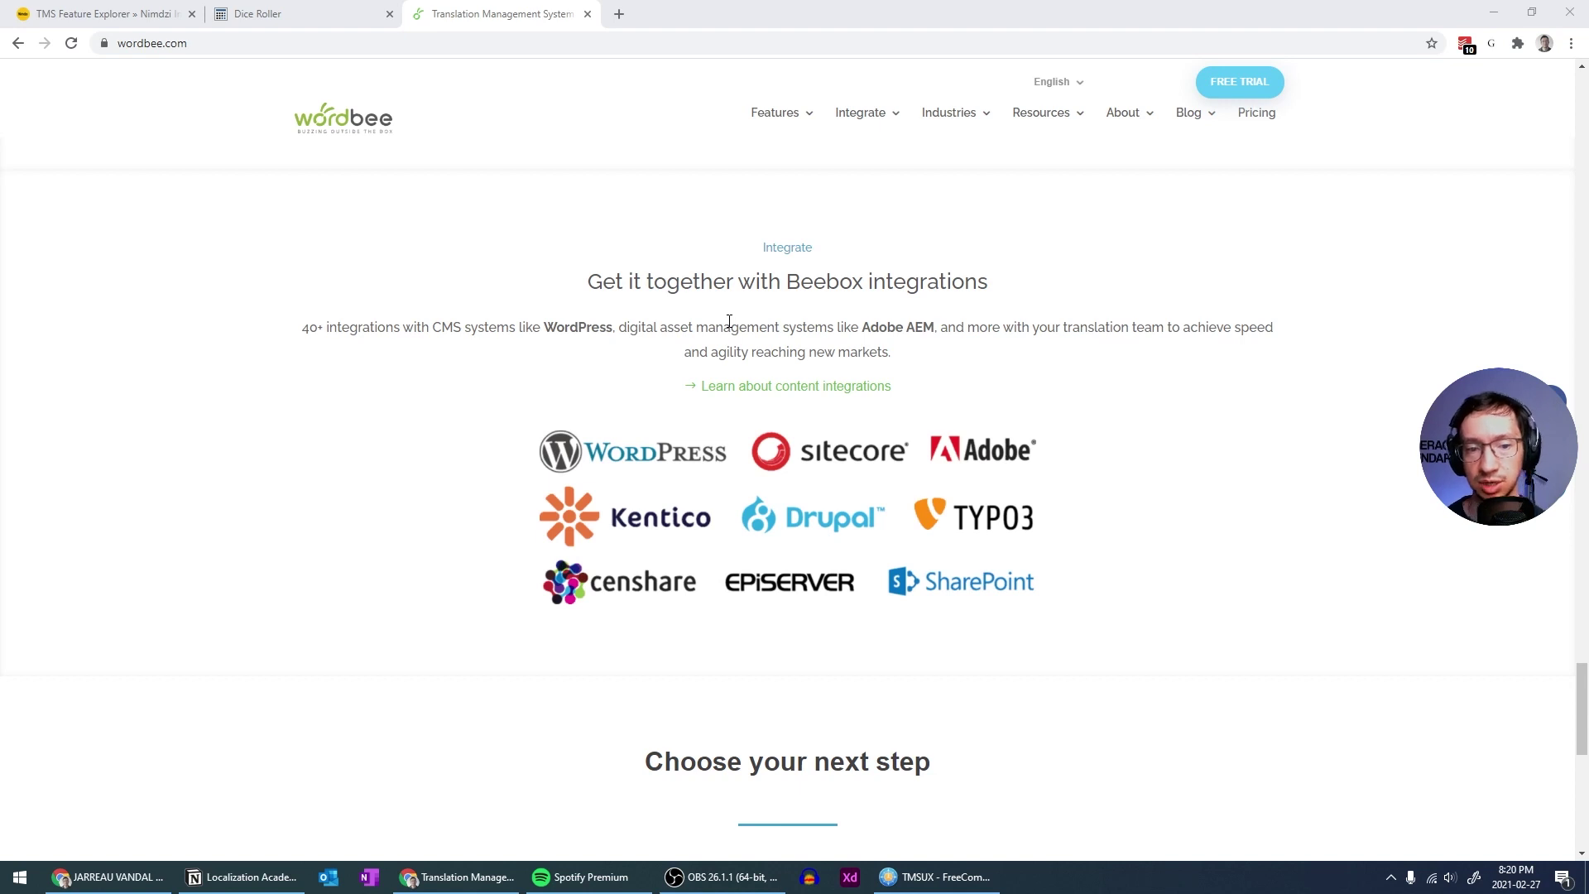
scroll(728, 320, "down", 2)
scroll(749, 214, "down", 4)
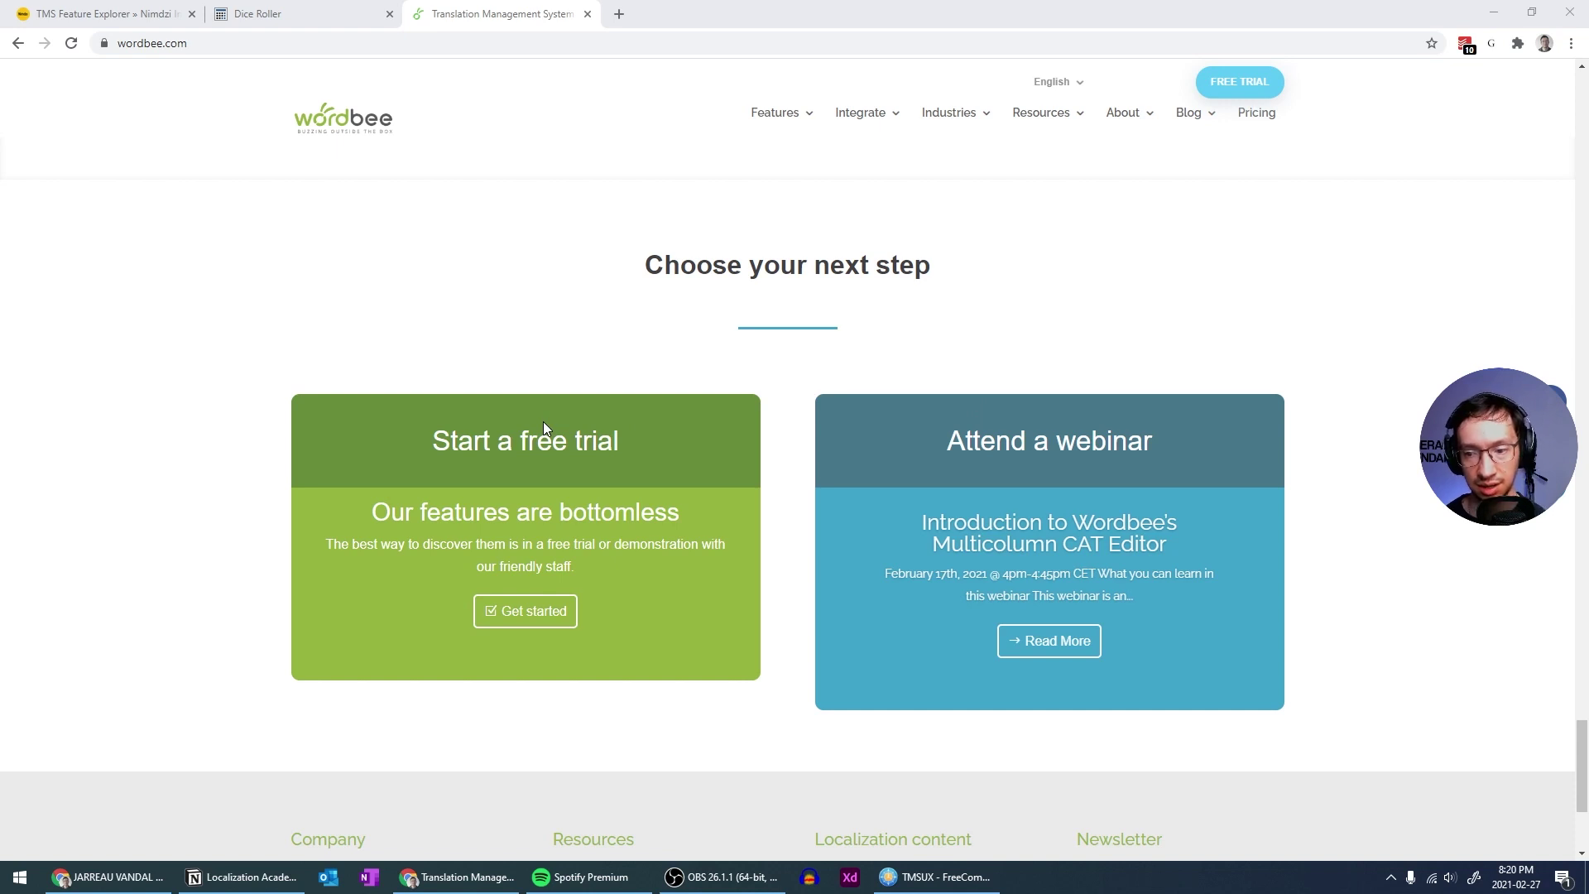
scroll(723, 500, "down", 2)
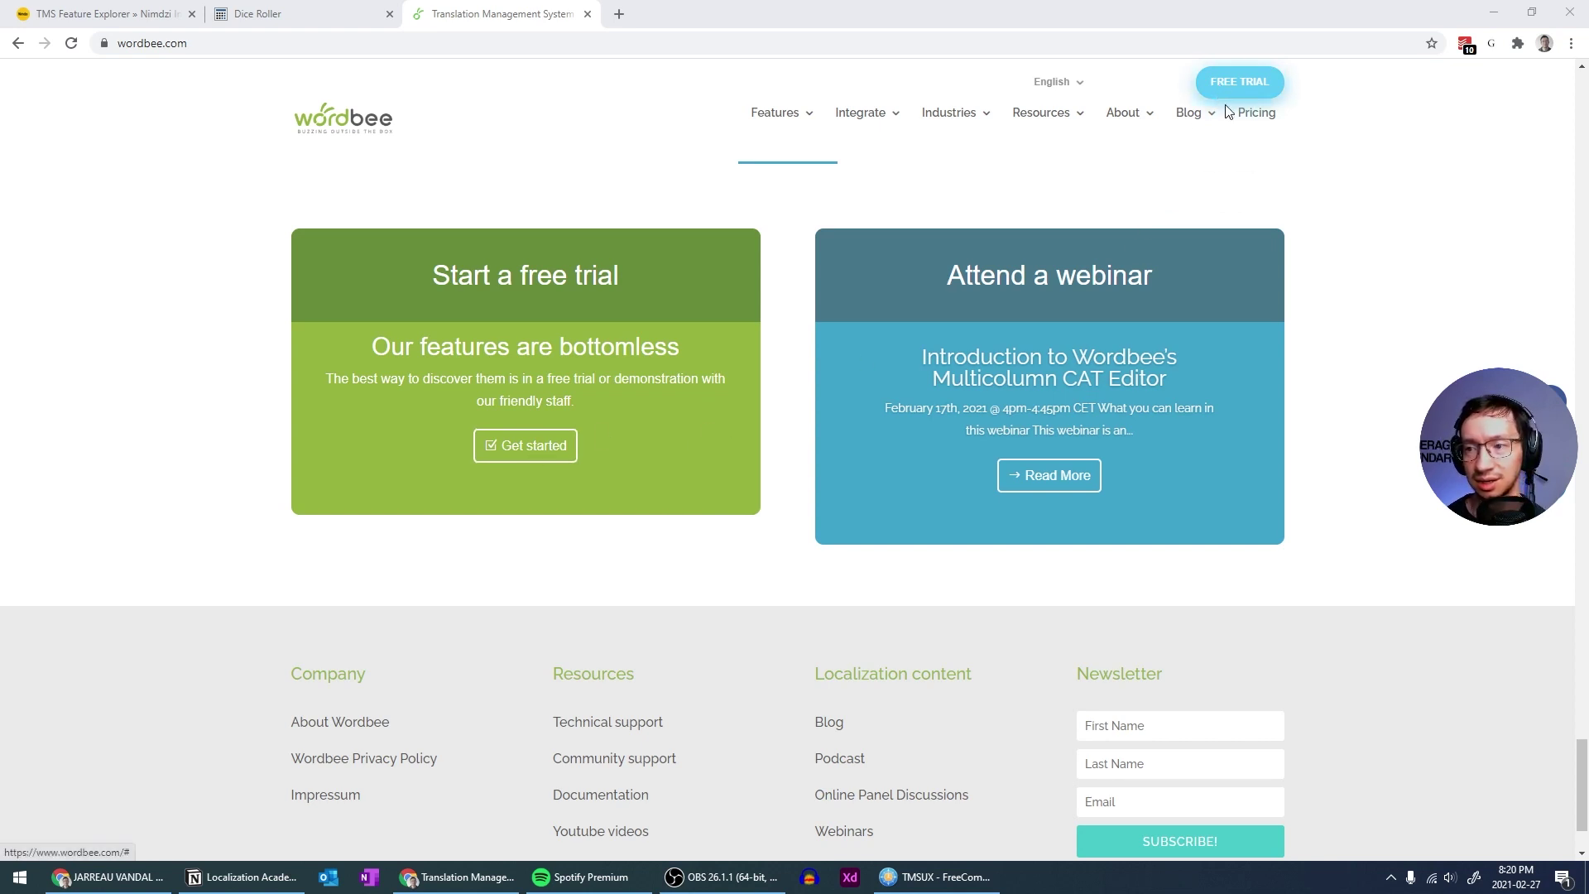
scroll(1329, 255, "up", 15)
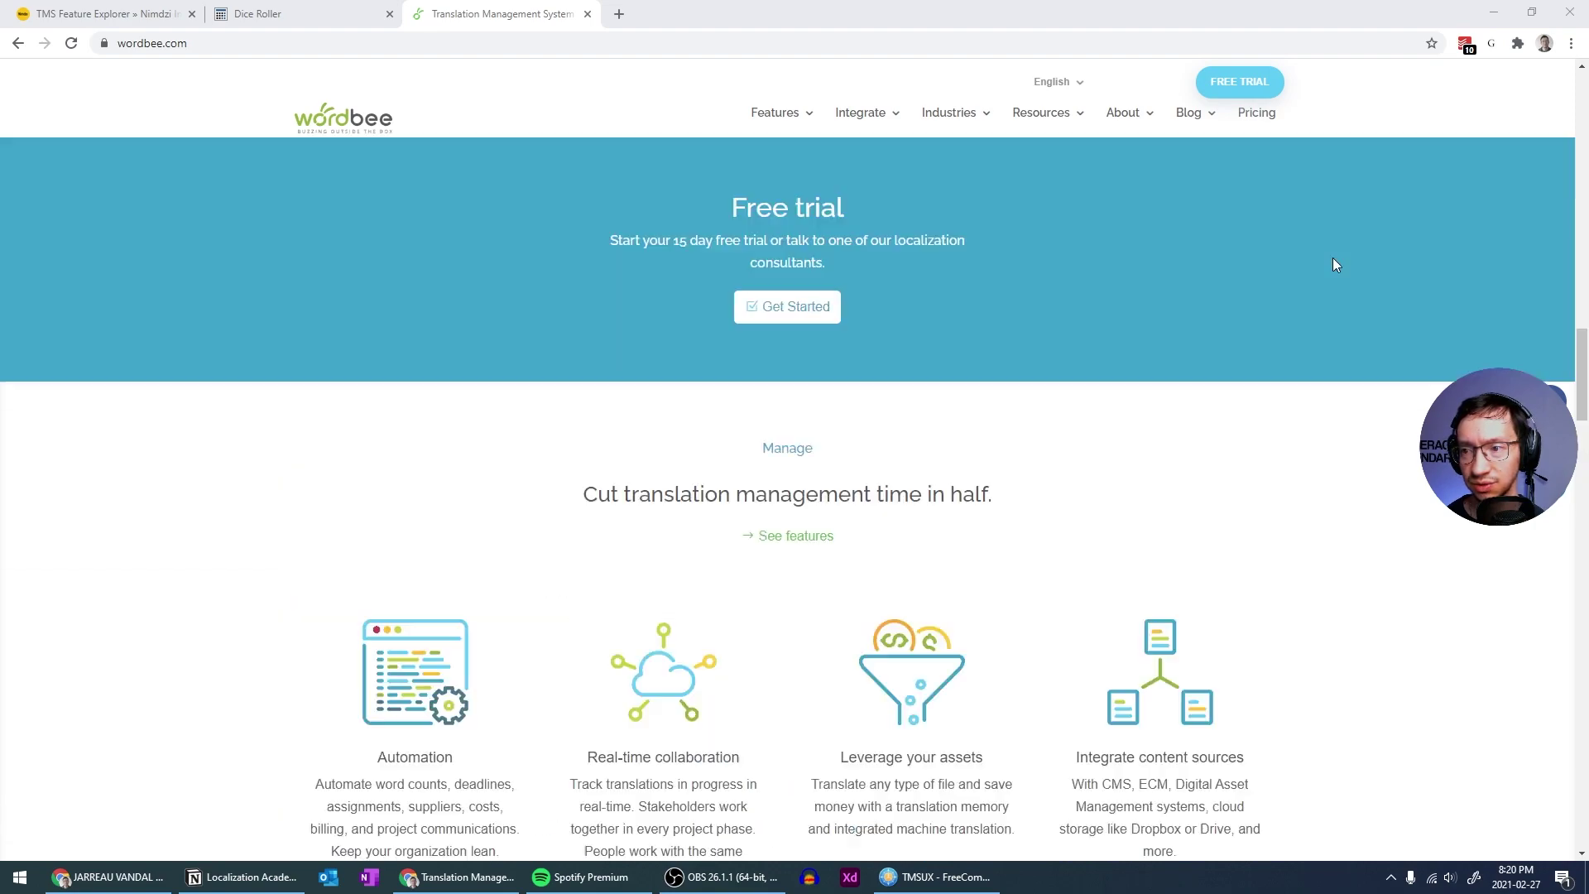
Review the Comprehensive Translation Management audience cards and the Industries we serve section
scroll(1332, 263, "up", 10)
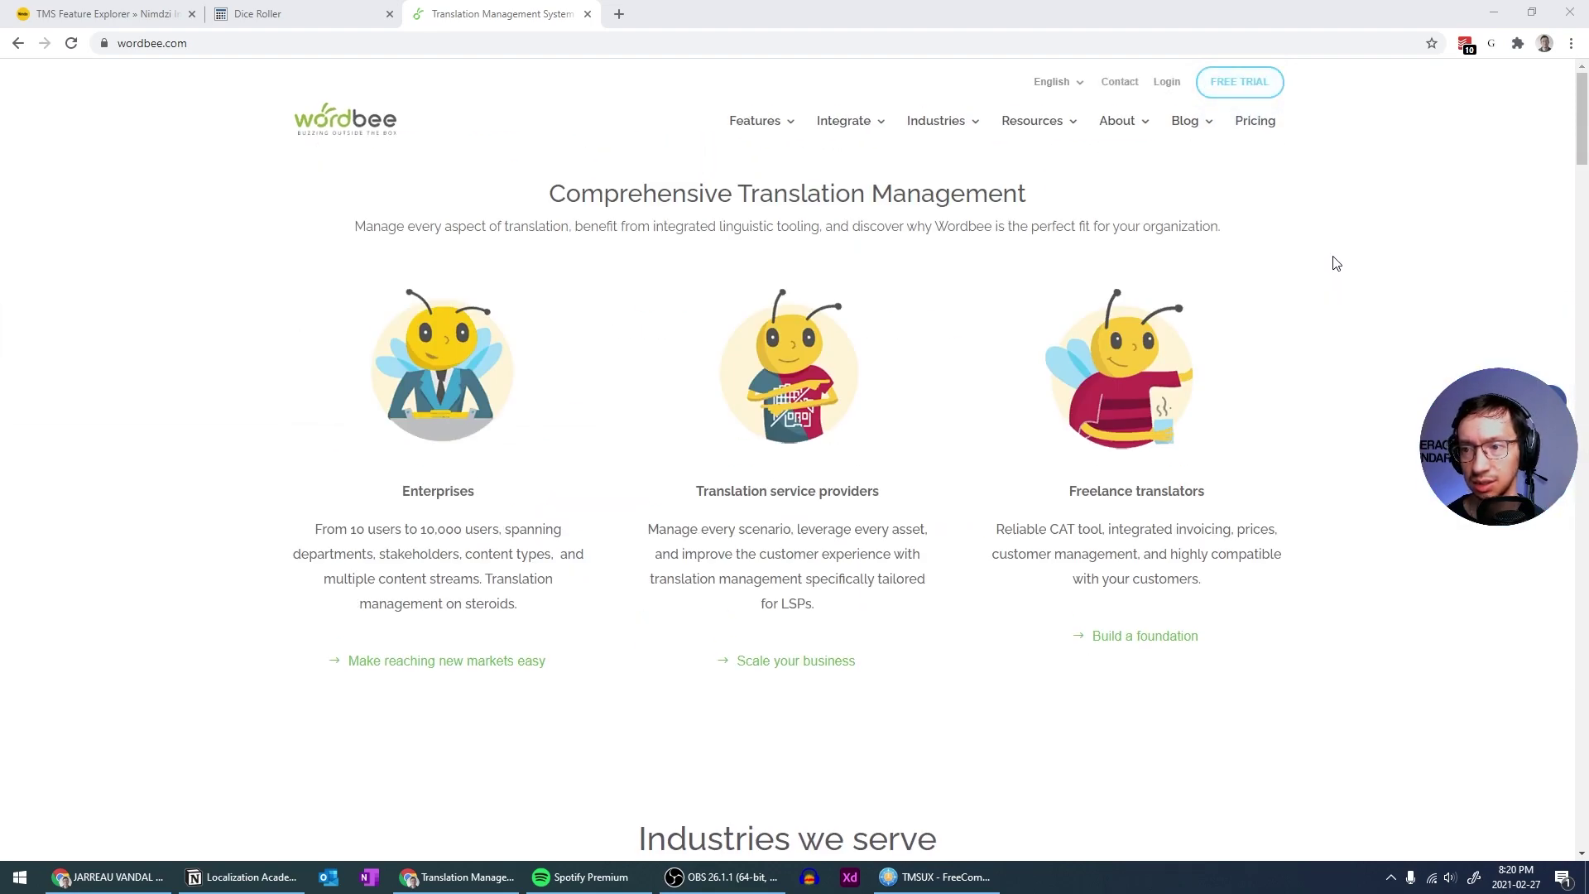
scroll(1293, 265, "down", 7)
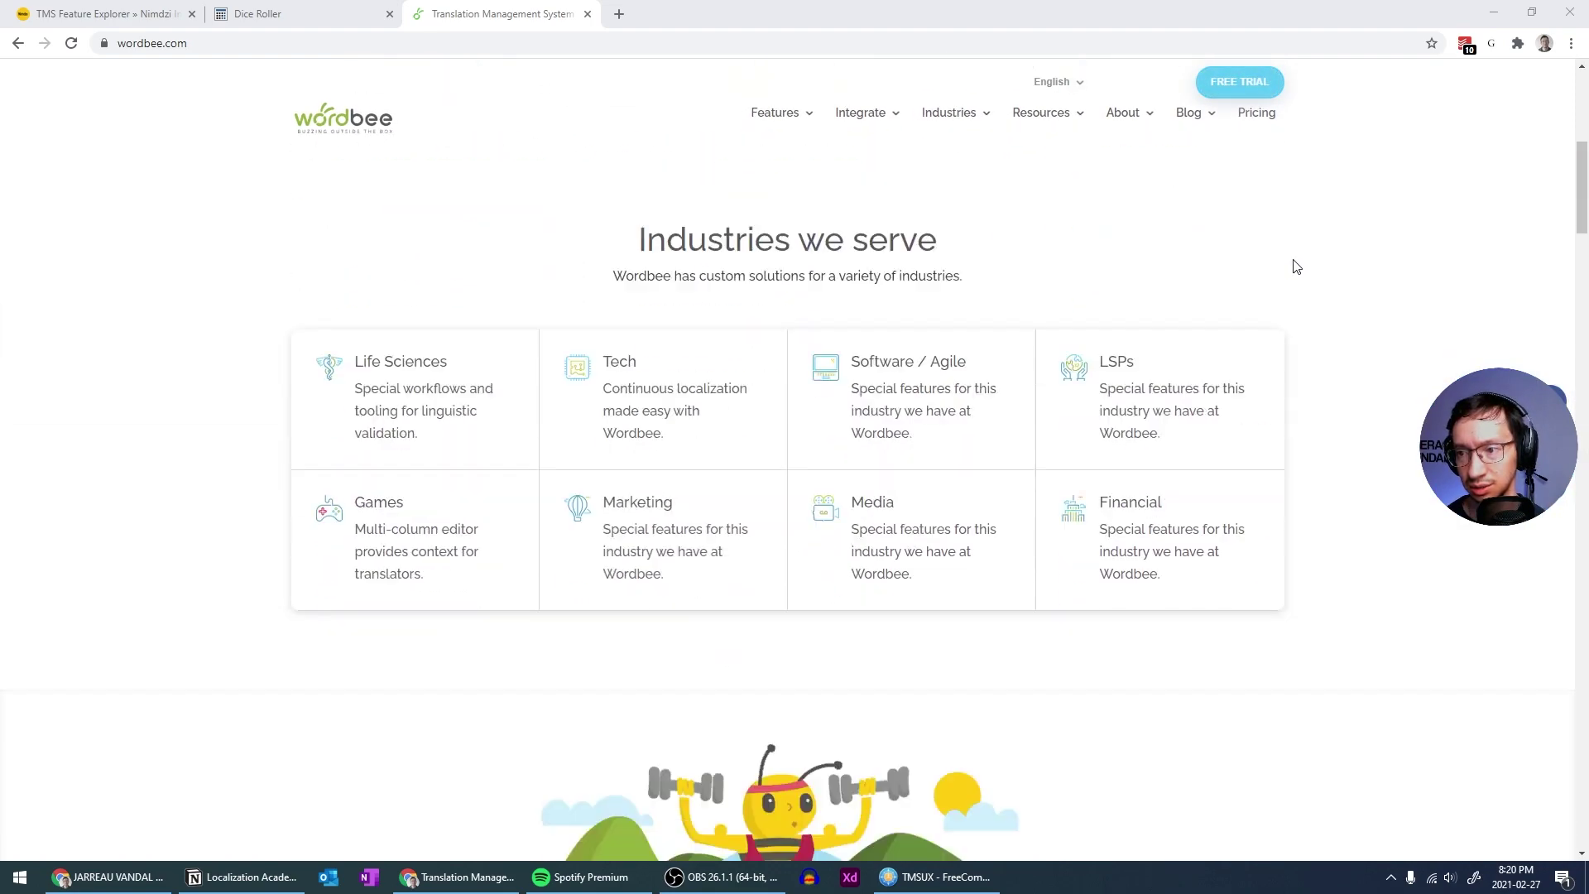
scroll(1295, 266, "down", 3)
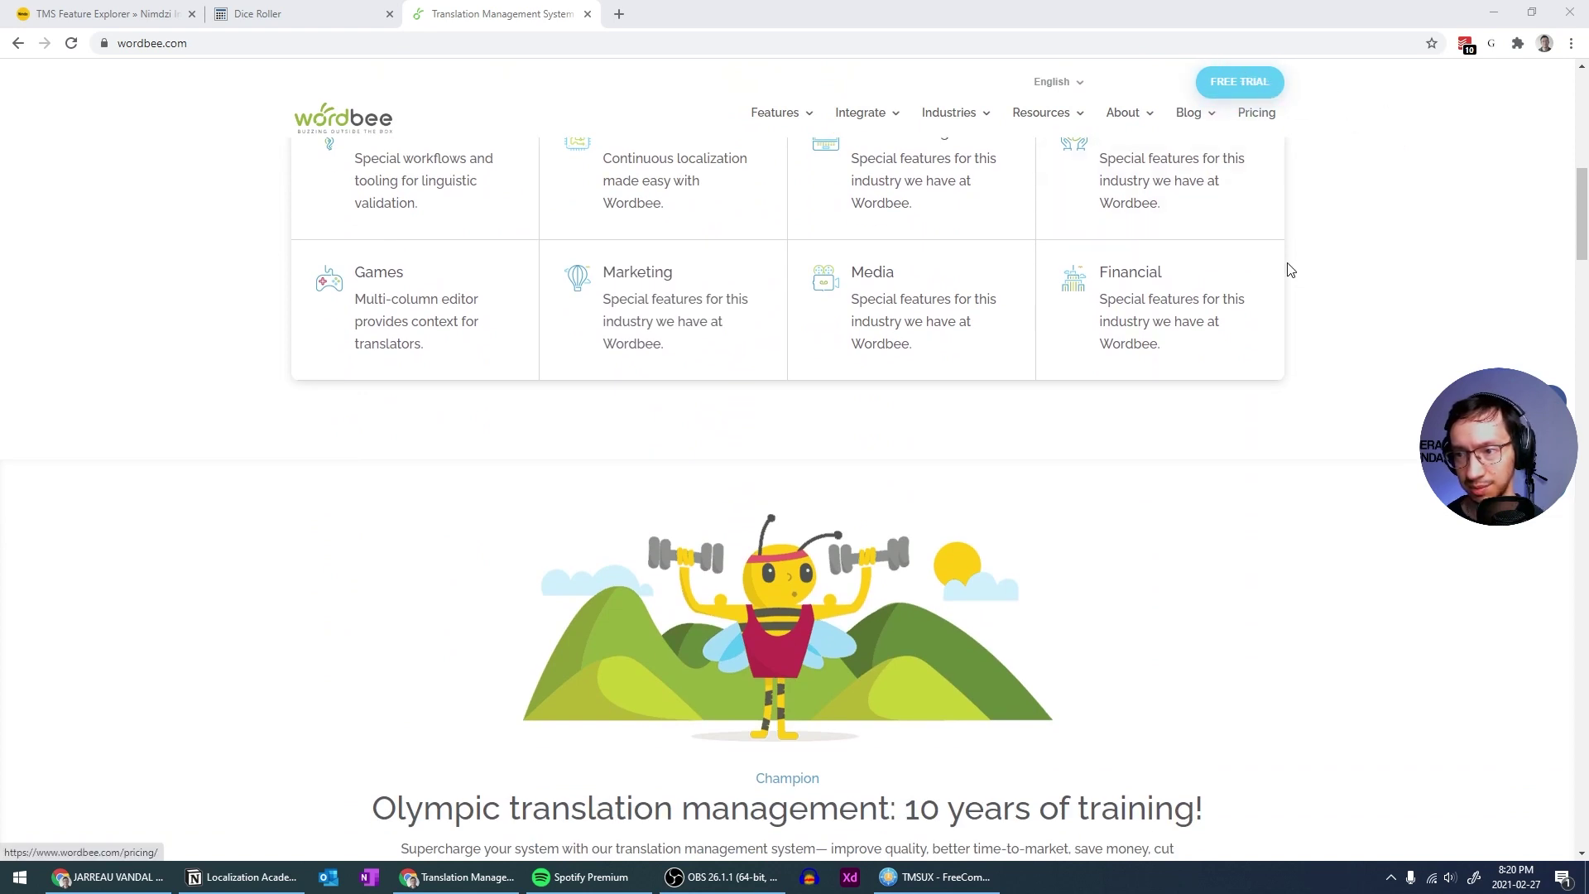
scroll(1254, 383, "up", 10)
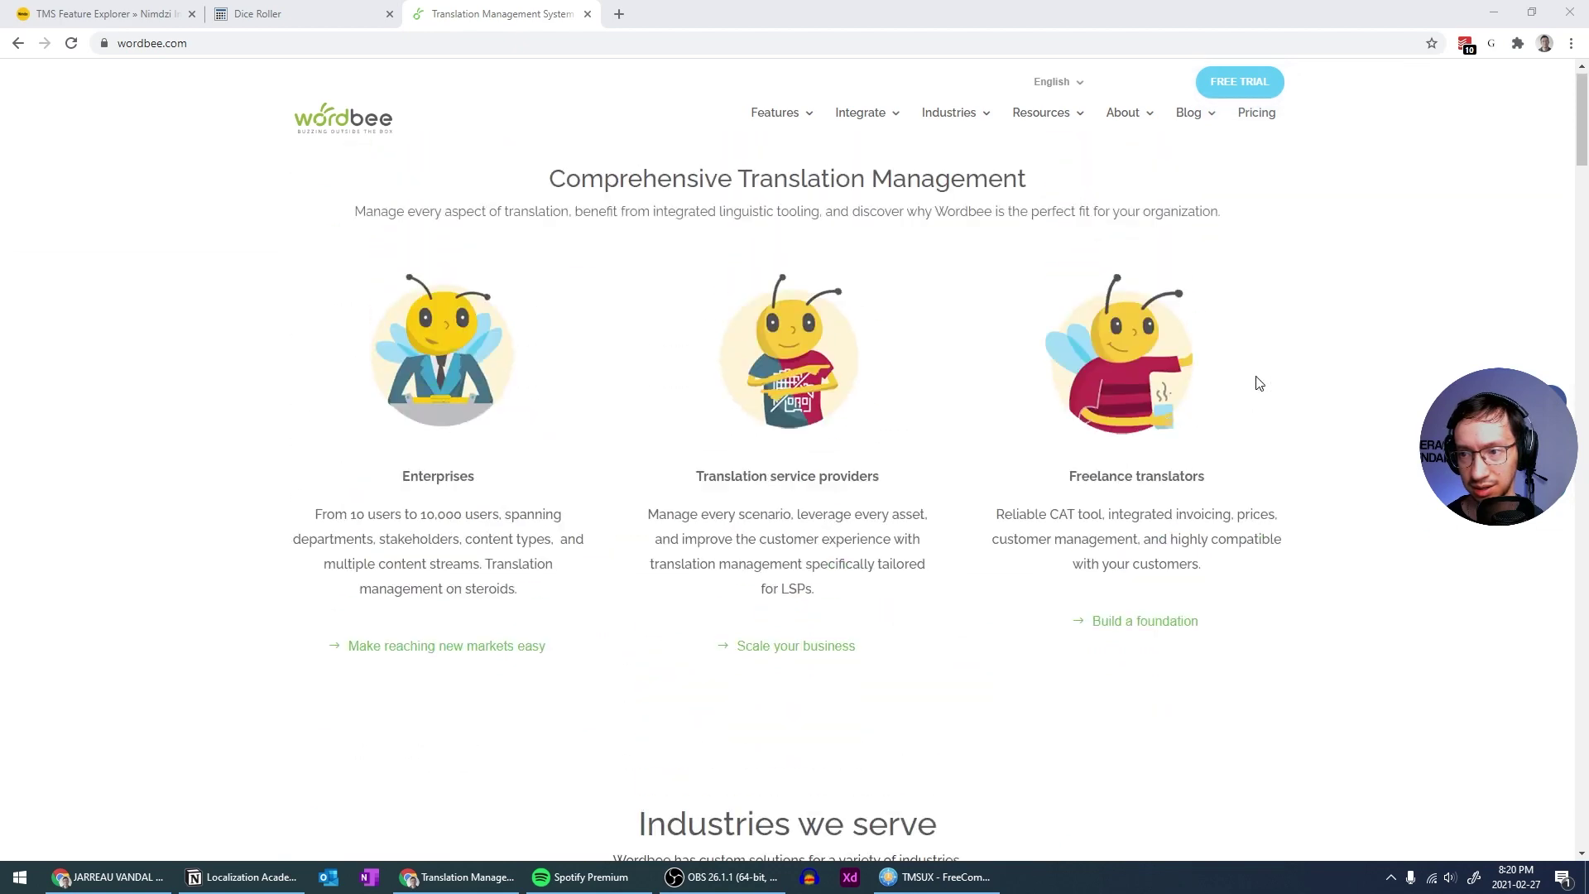
scroll(1258, 383, "up", 1)
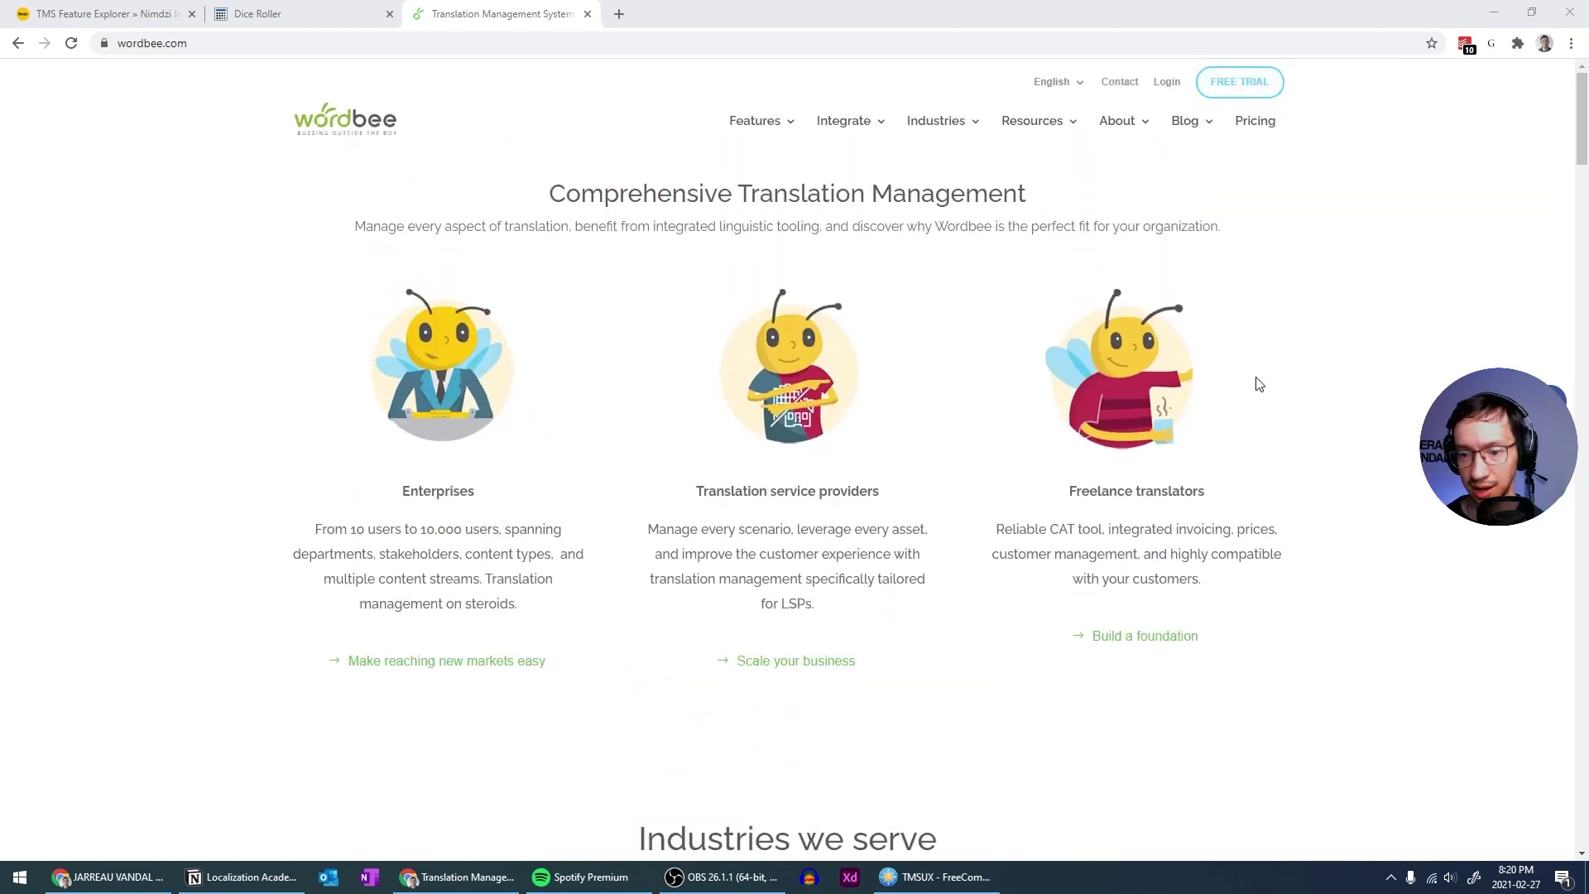
scroll(1241, 91, "down", 10)
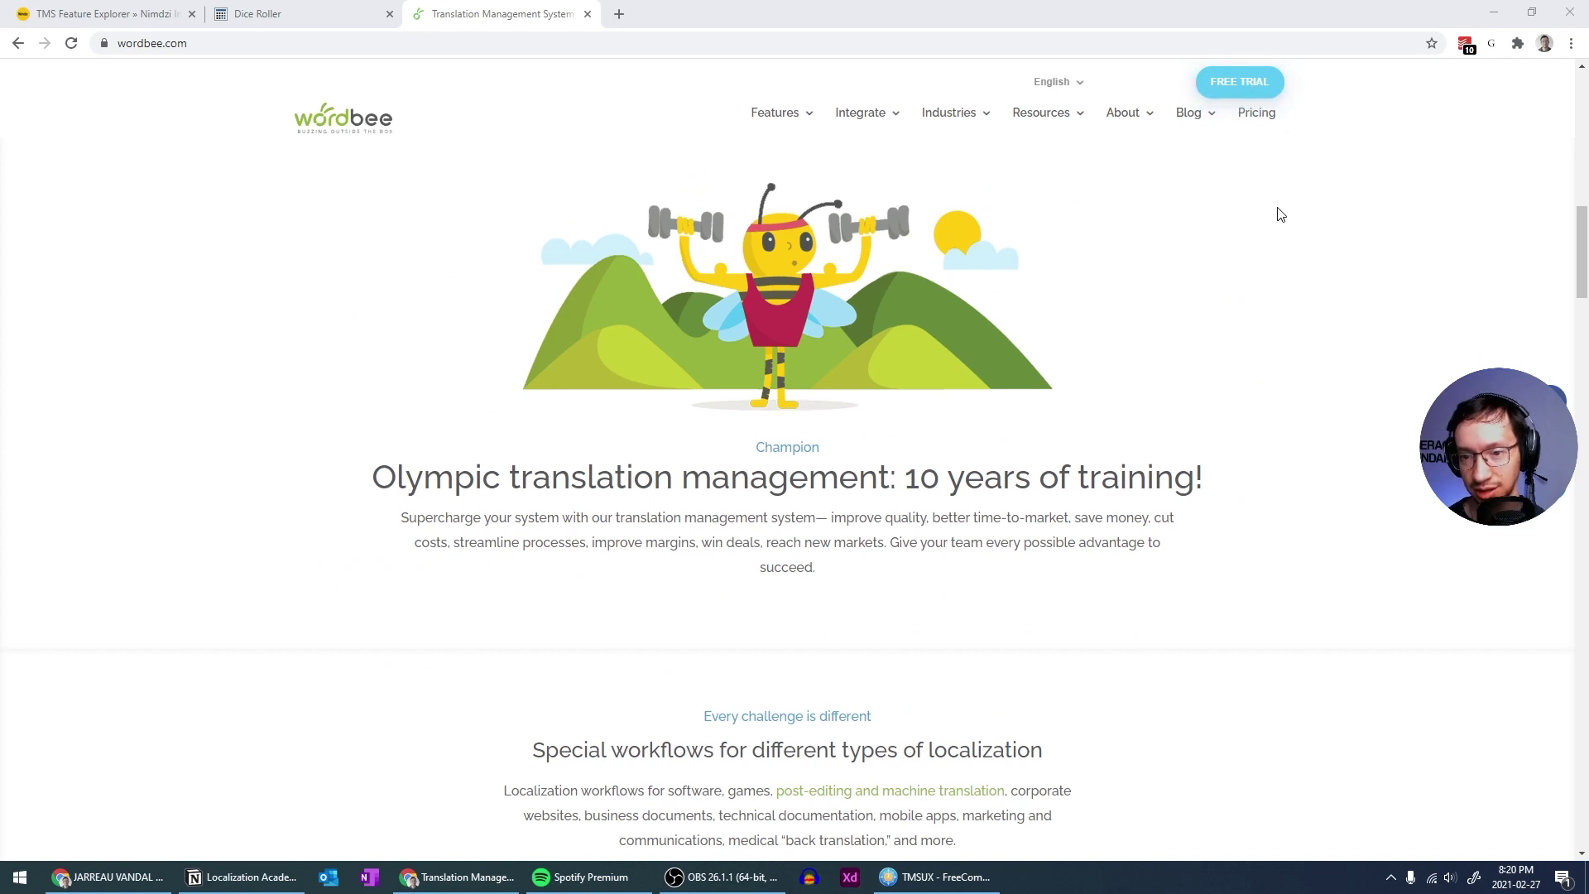
scroll(1281, 189, "up", 10)
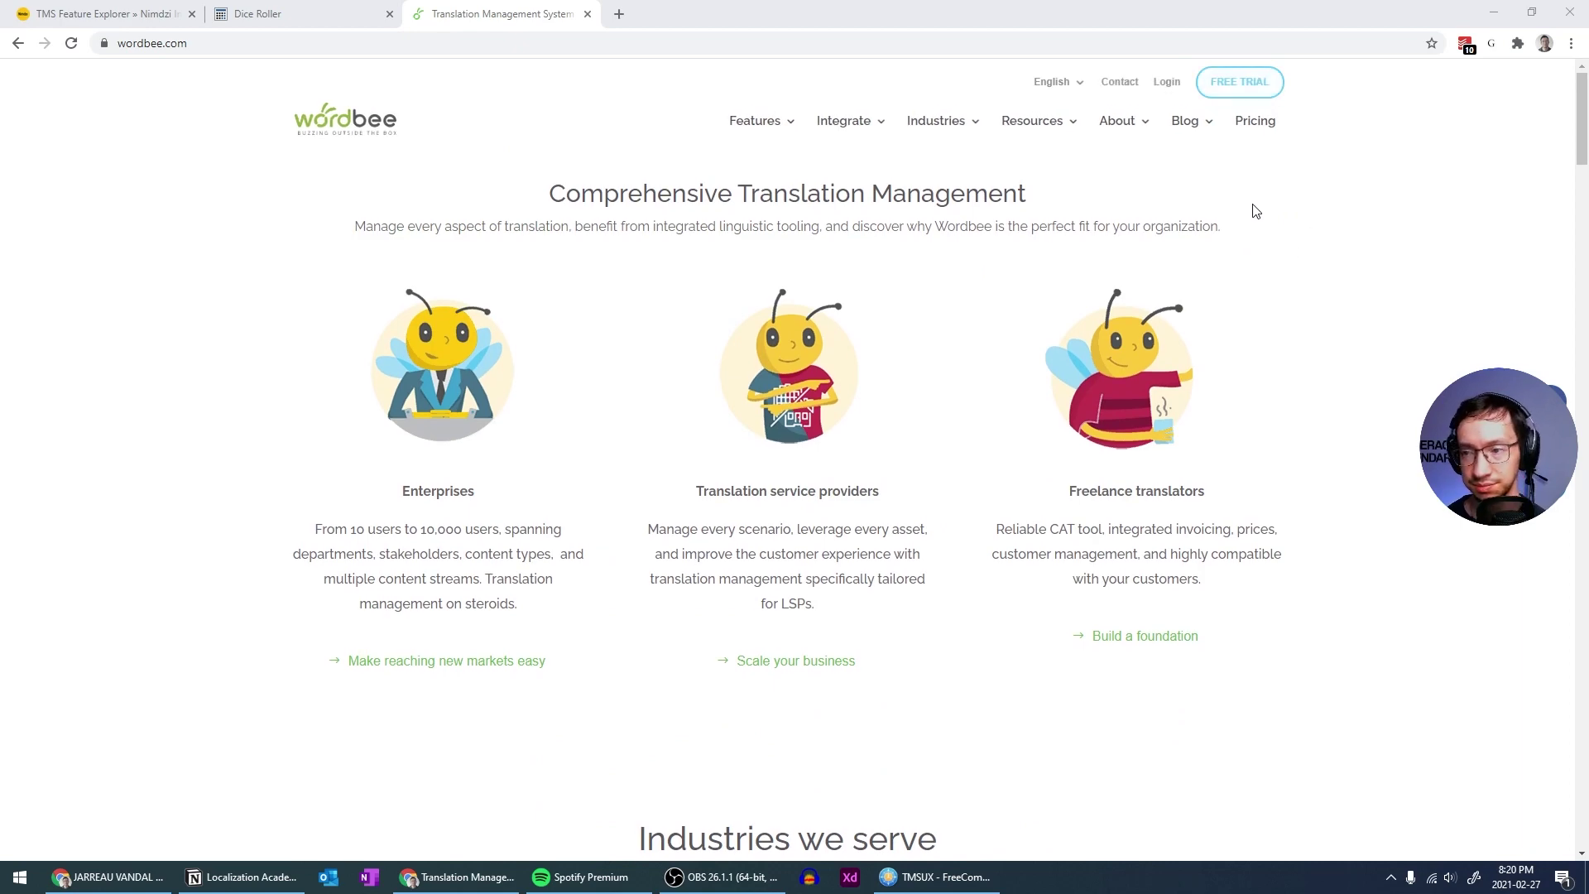
Scroll down past the Olympic section to the homepage footer
scroll(1247, 359, "down", 10)
scroll(1246, 359, "down", 20)
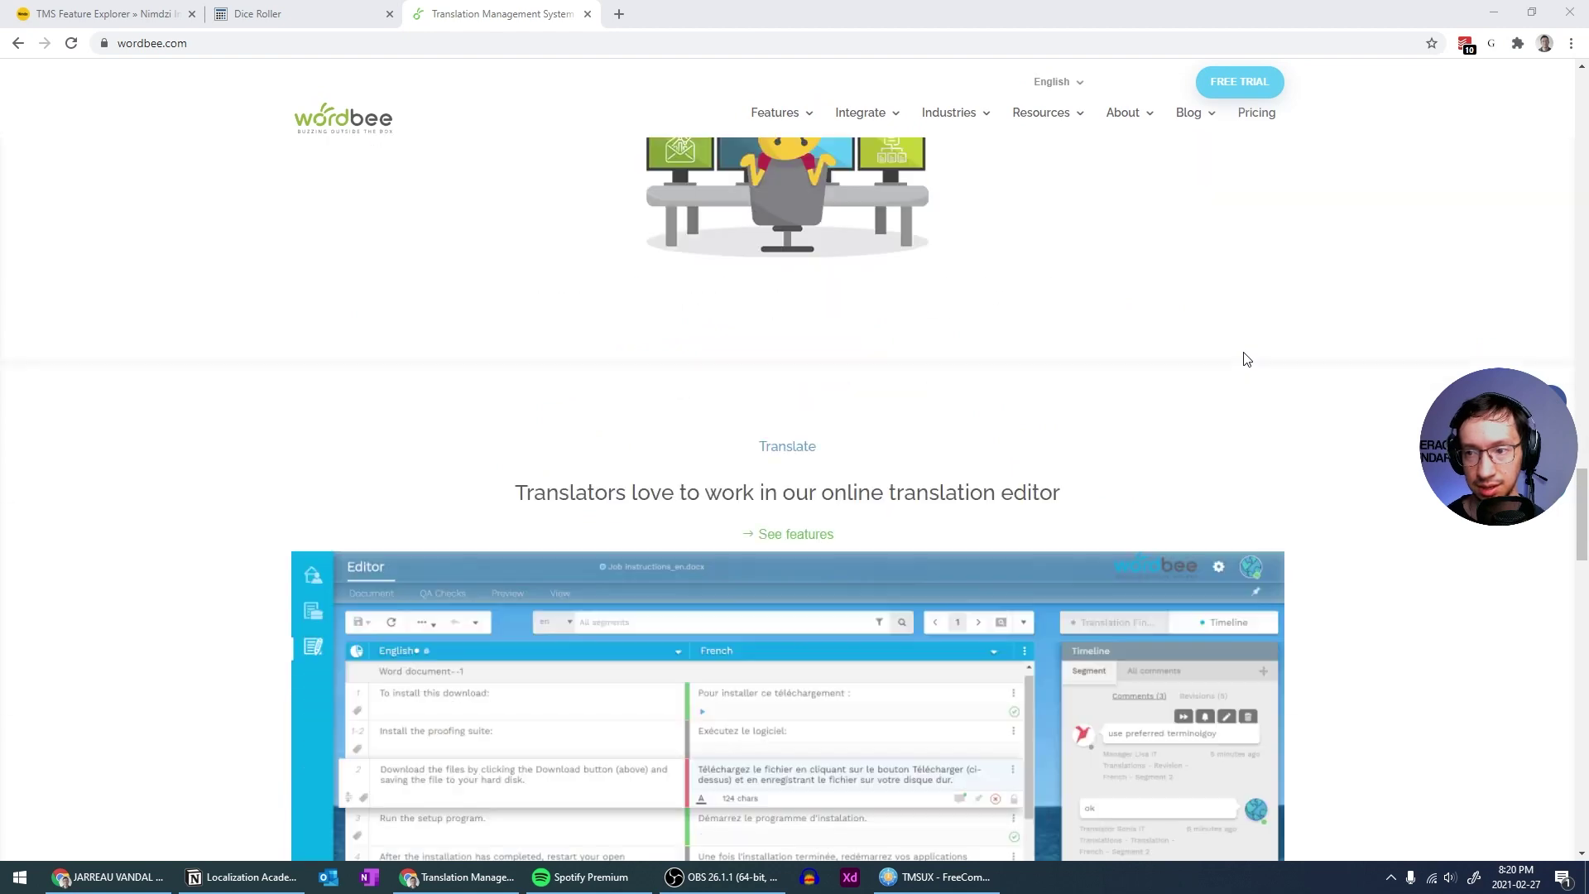
scroll(1246, 359, "down", 4)
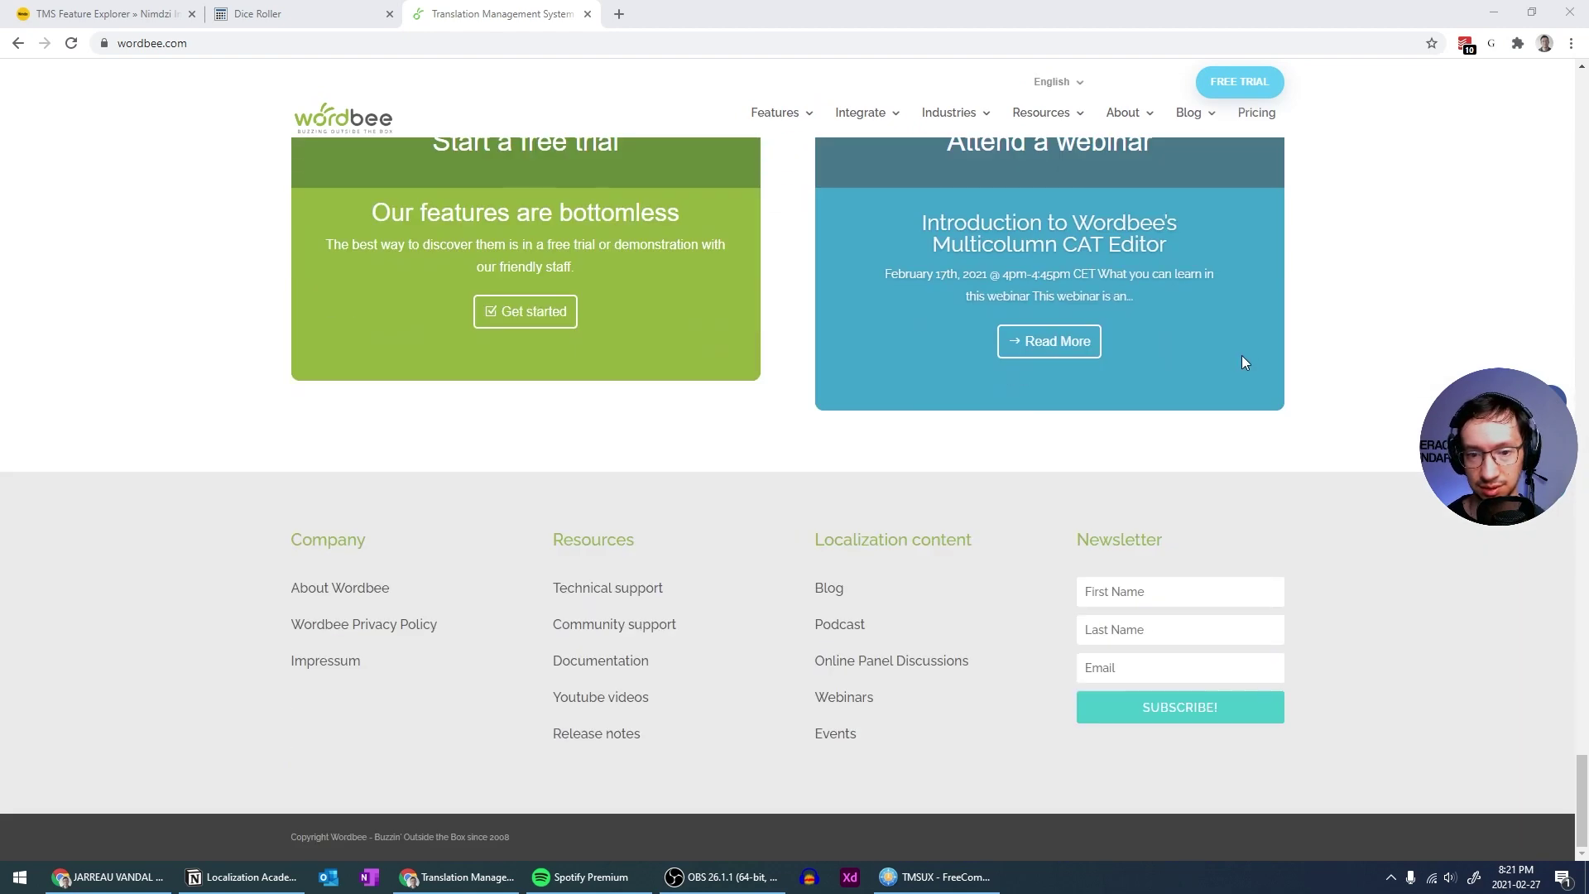
scroll(1246, 359, "up", 2)
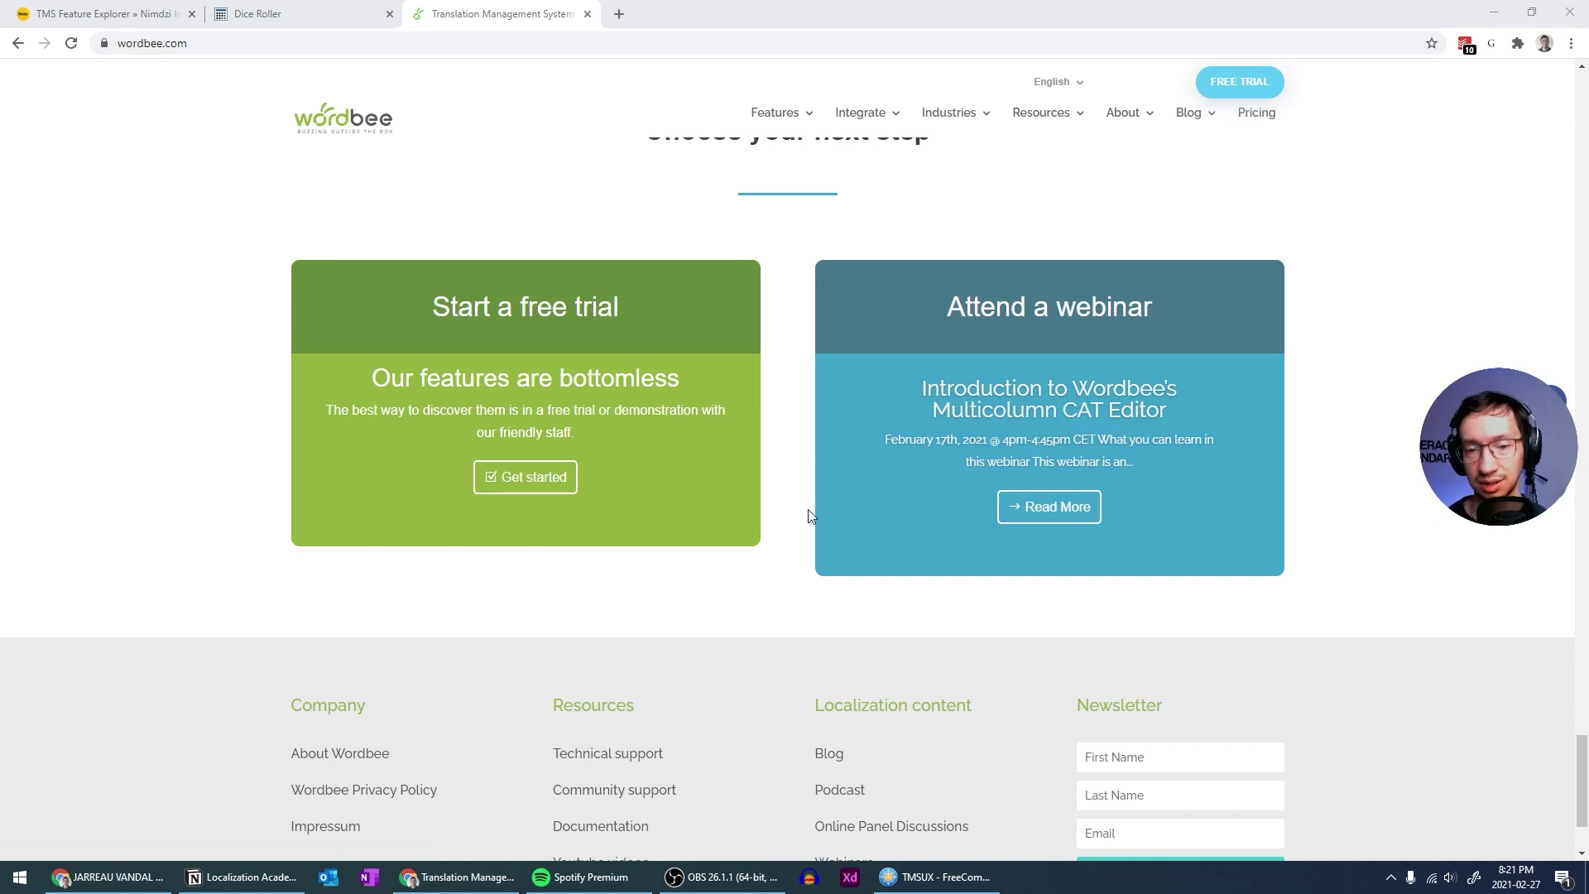
scroll(807, 509, "down", 2)
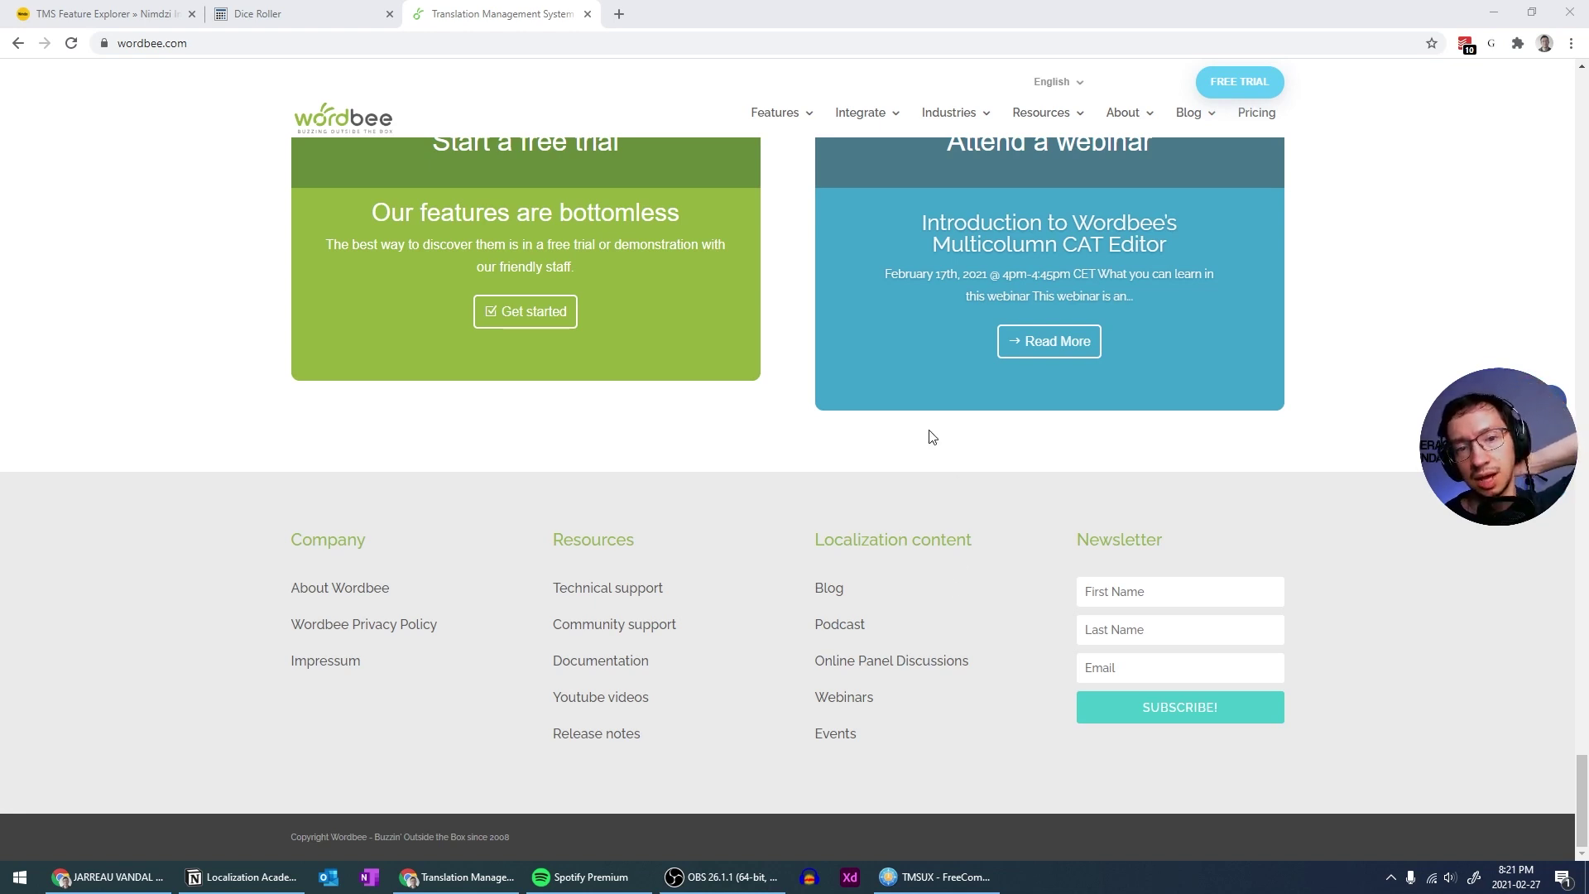
left_click(902, 453)
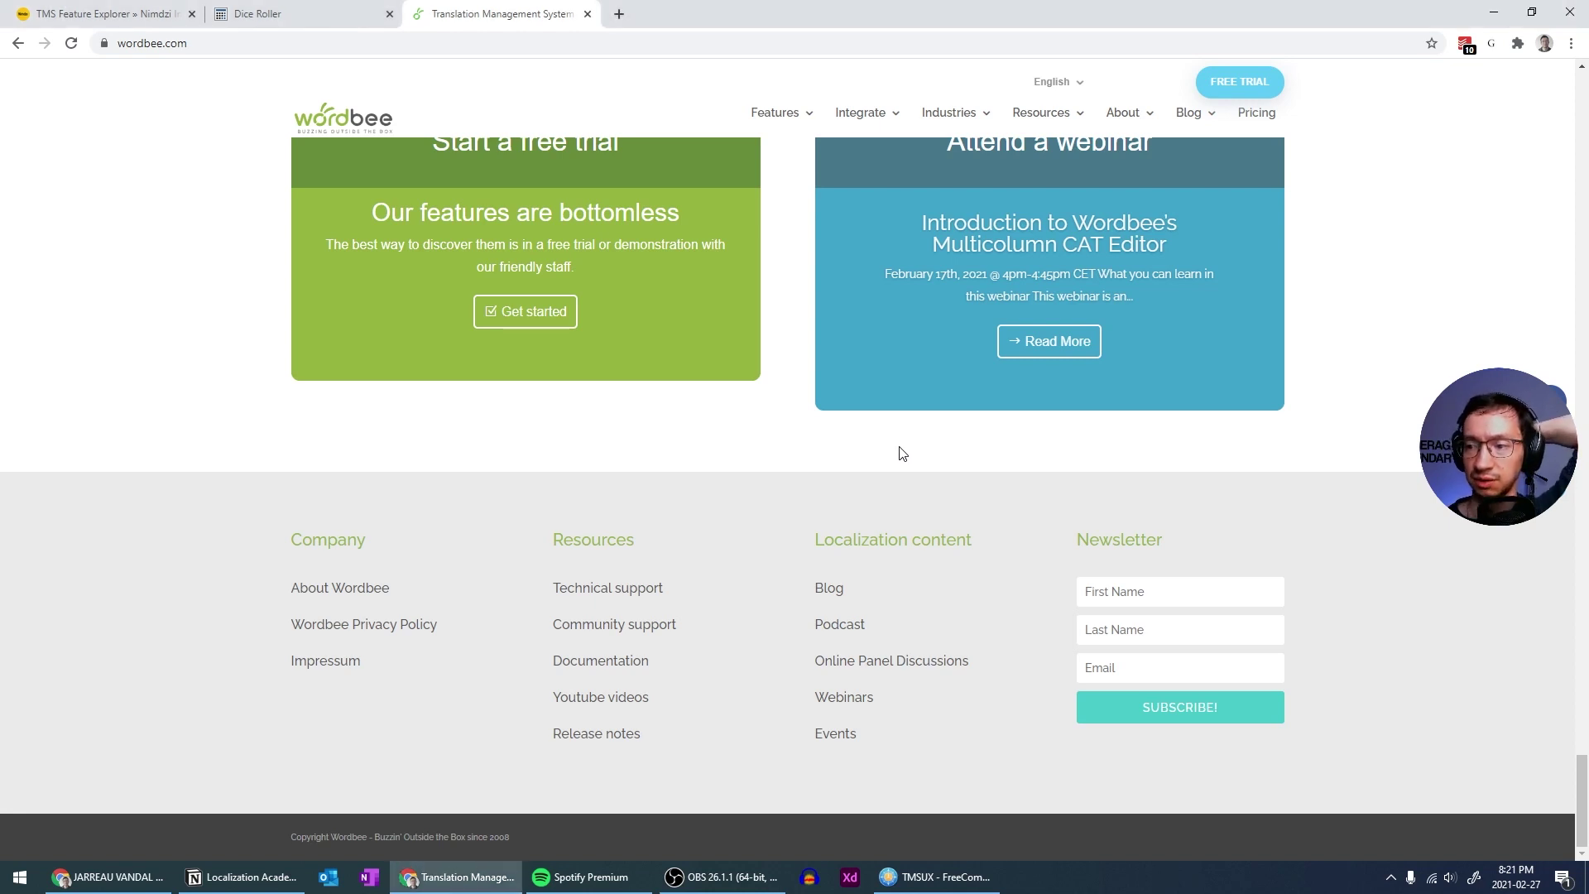
scroll(900, 451, "up", 5)
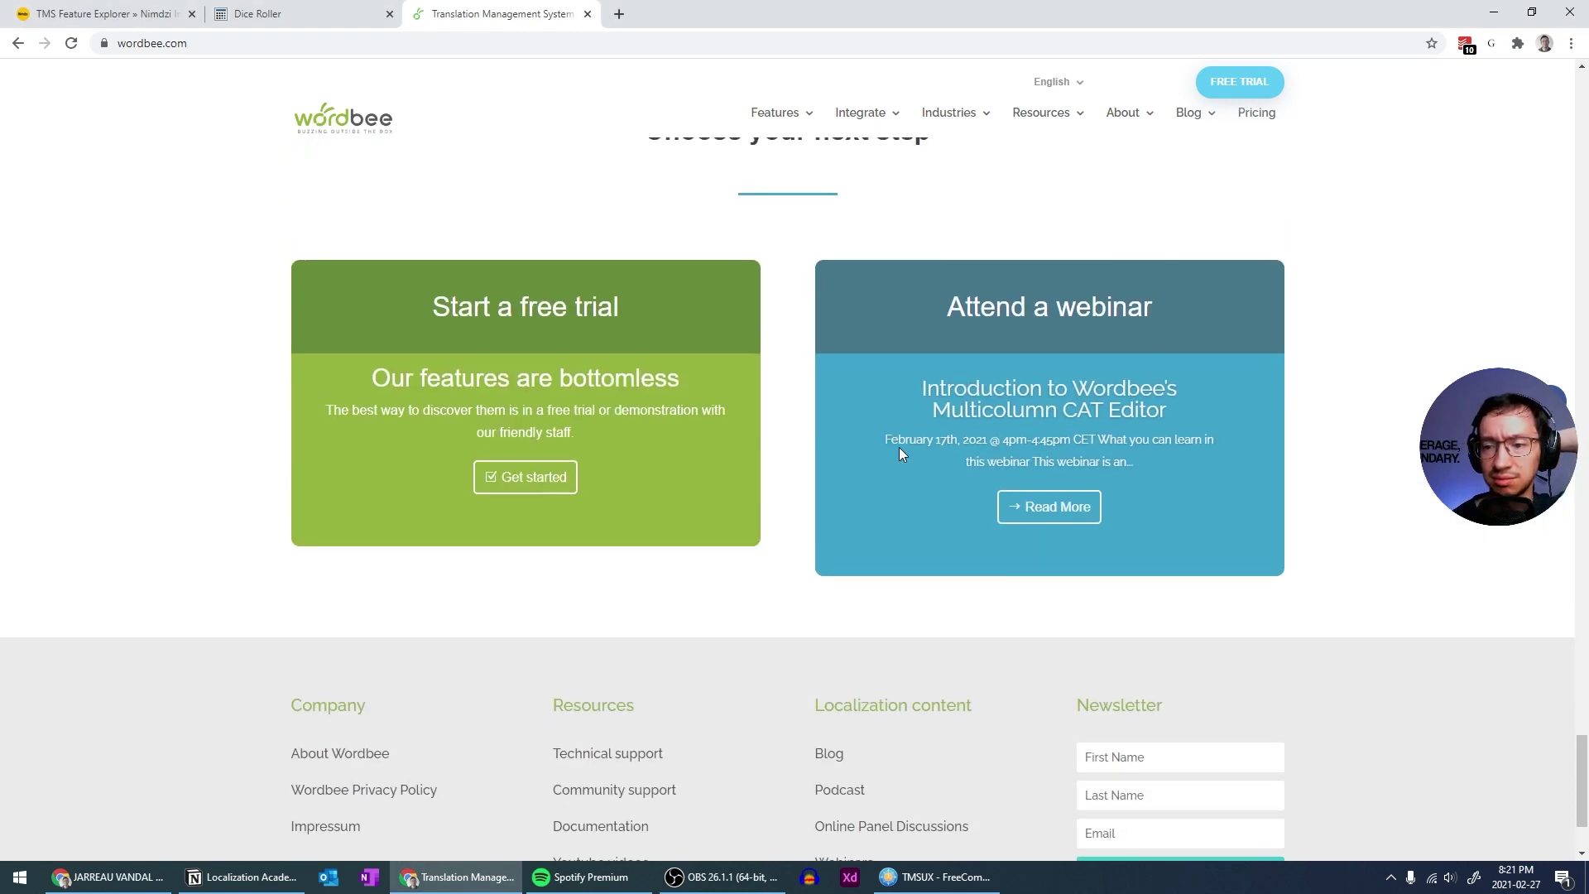
scroll(900, 448, "up", 8)
scroll(901, 447, "up", 15)
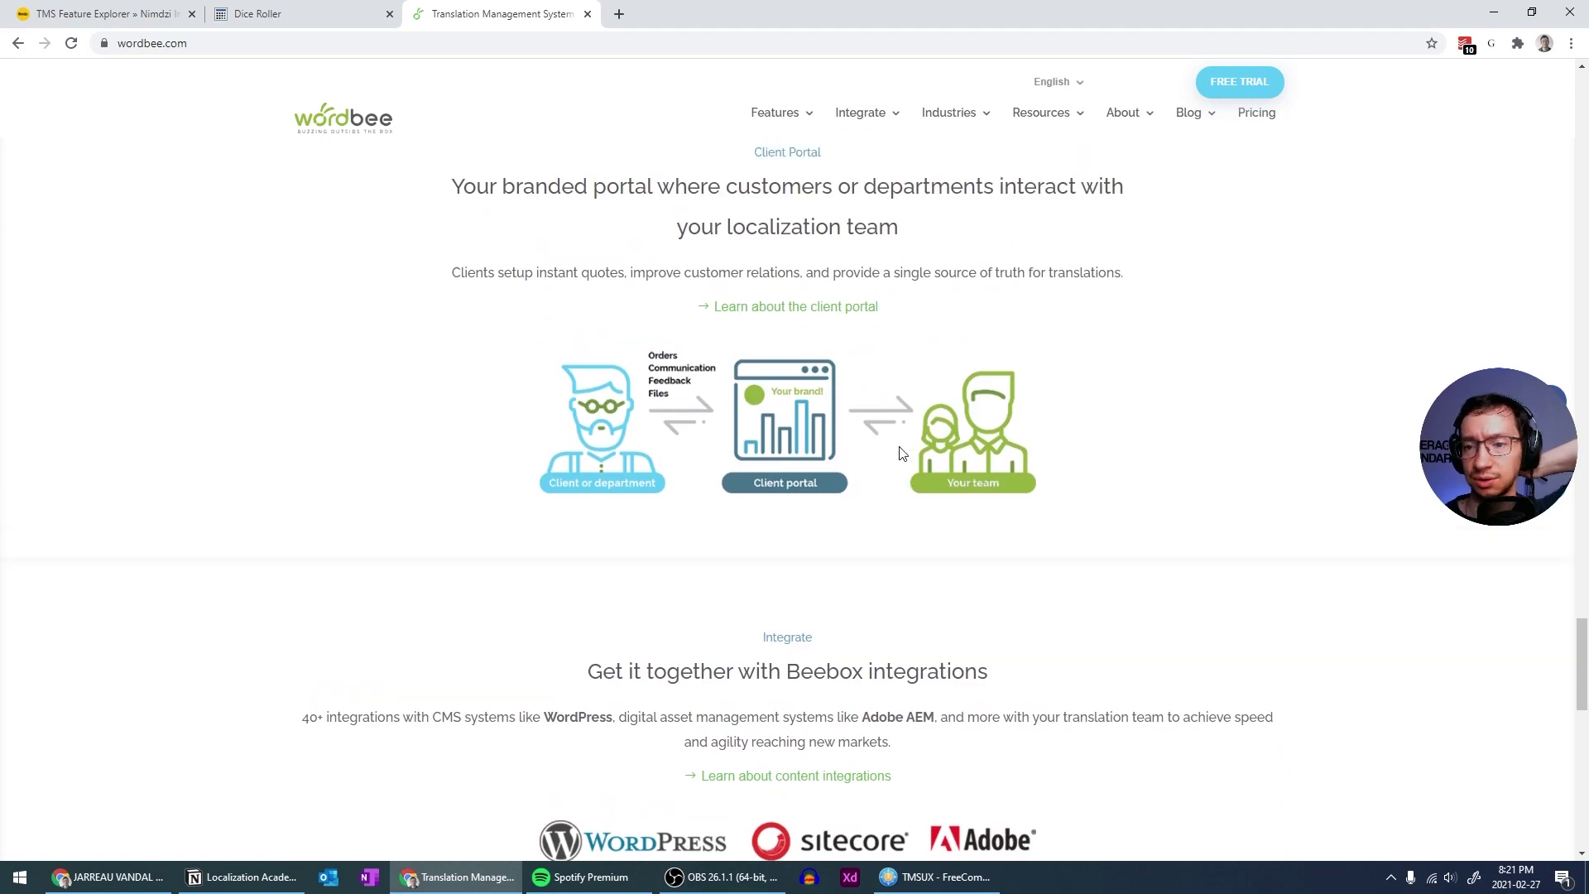
scroll(900, 451, "up", 20)
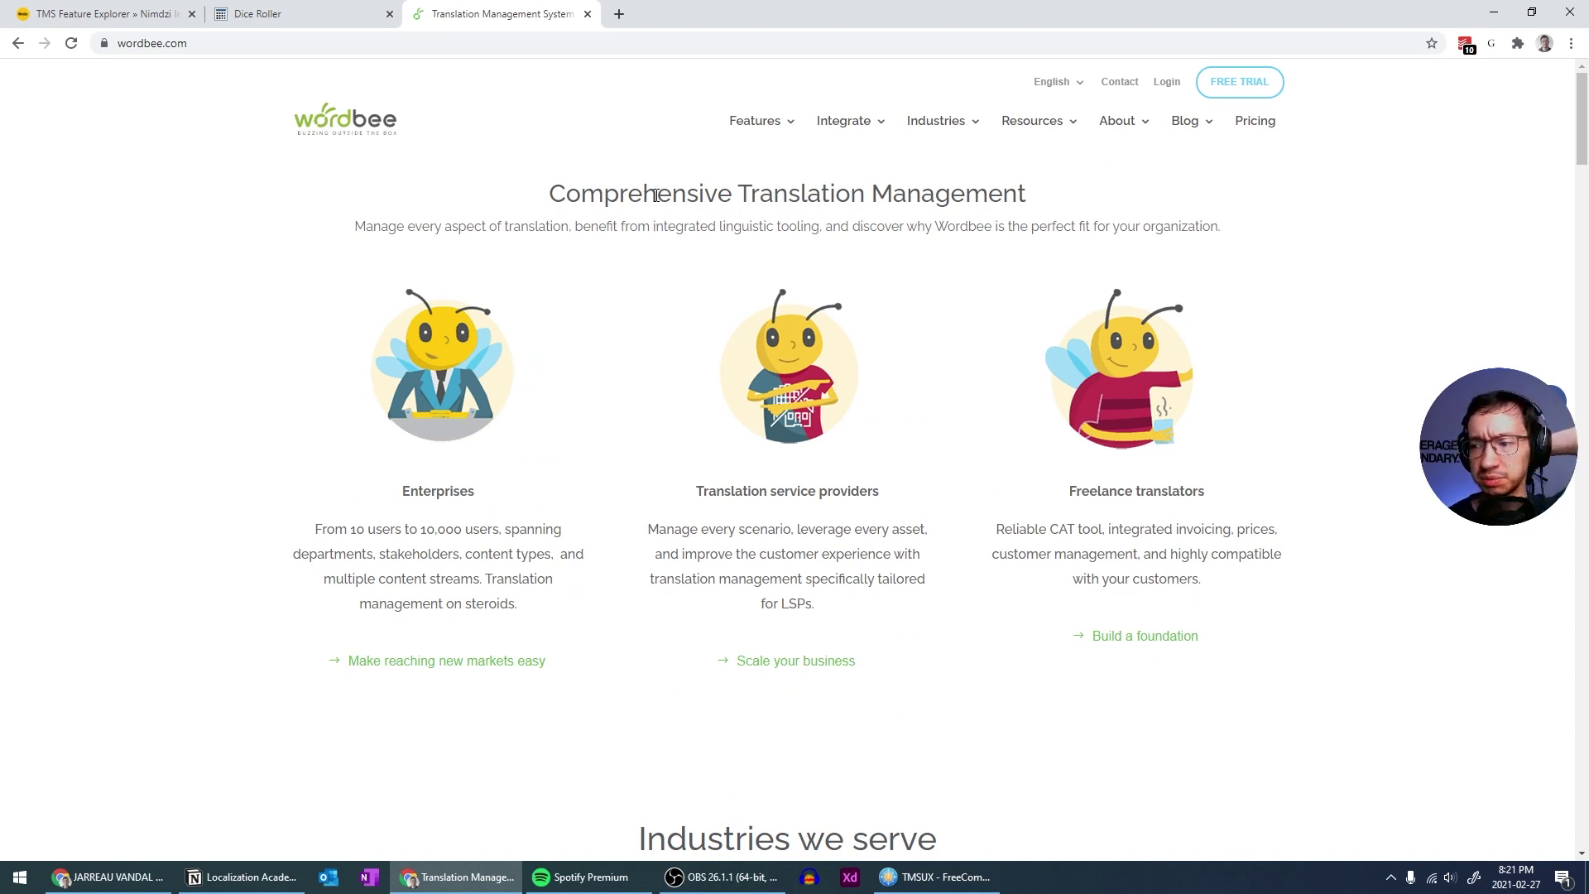
scroll(654, 199, "down", 6)
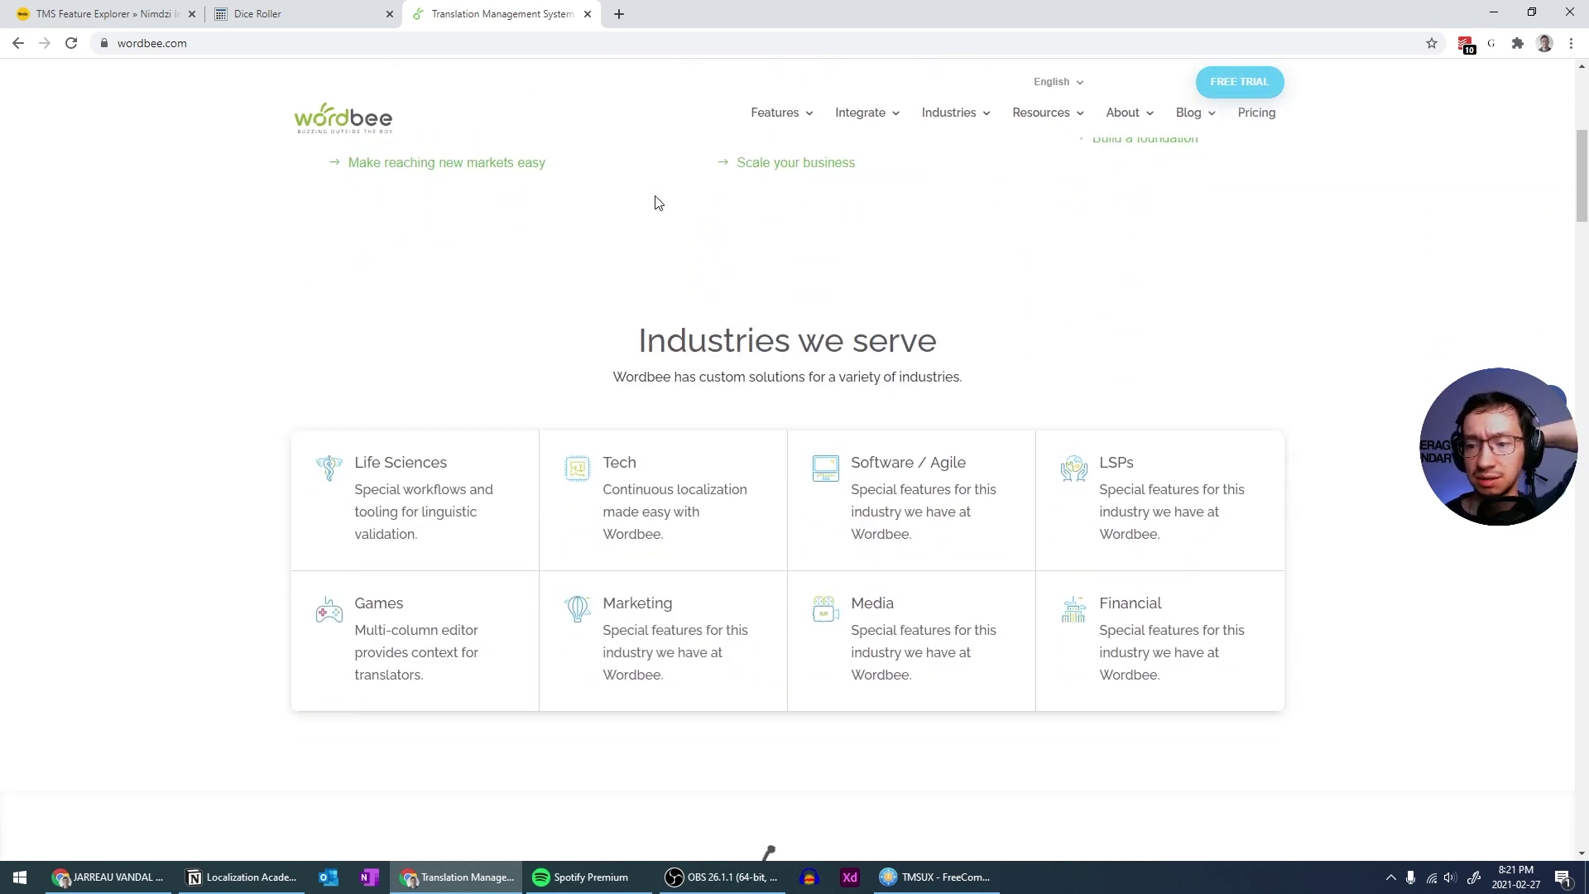
scroll(658, 203, "down", 20)
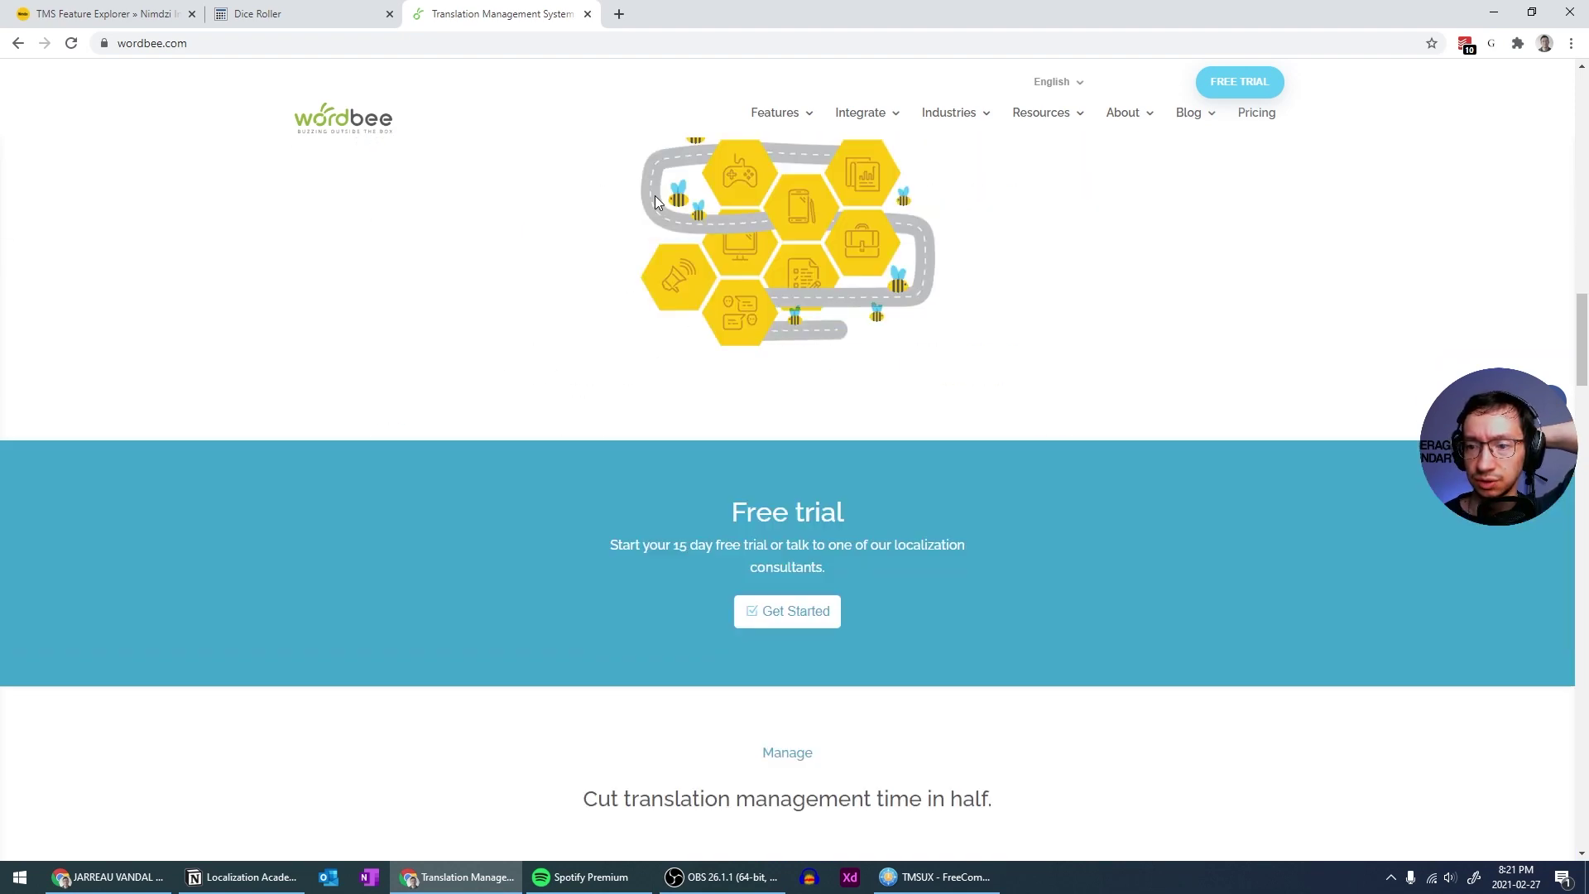
scroll(655, 203, "down", 15)
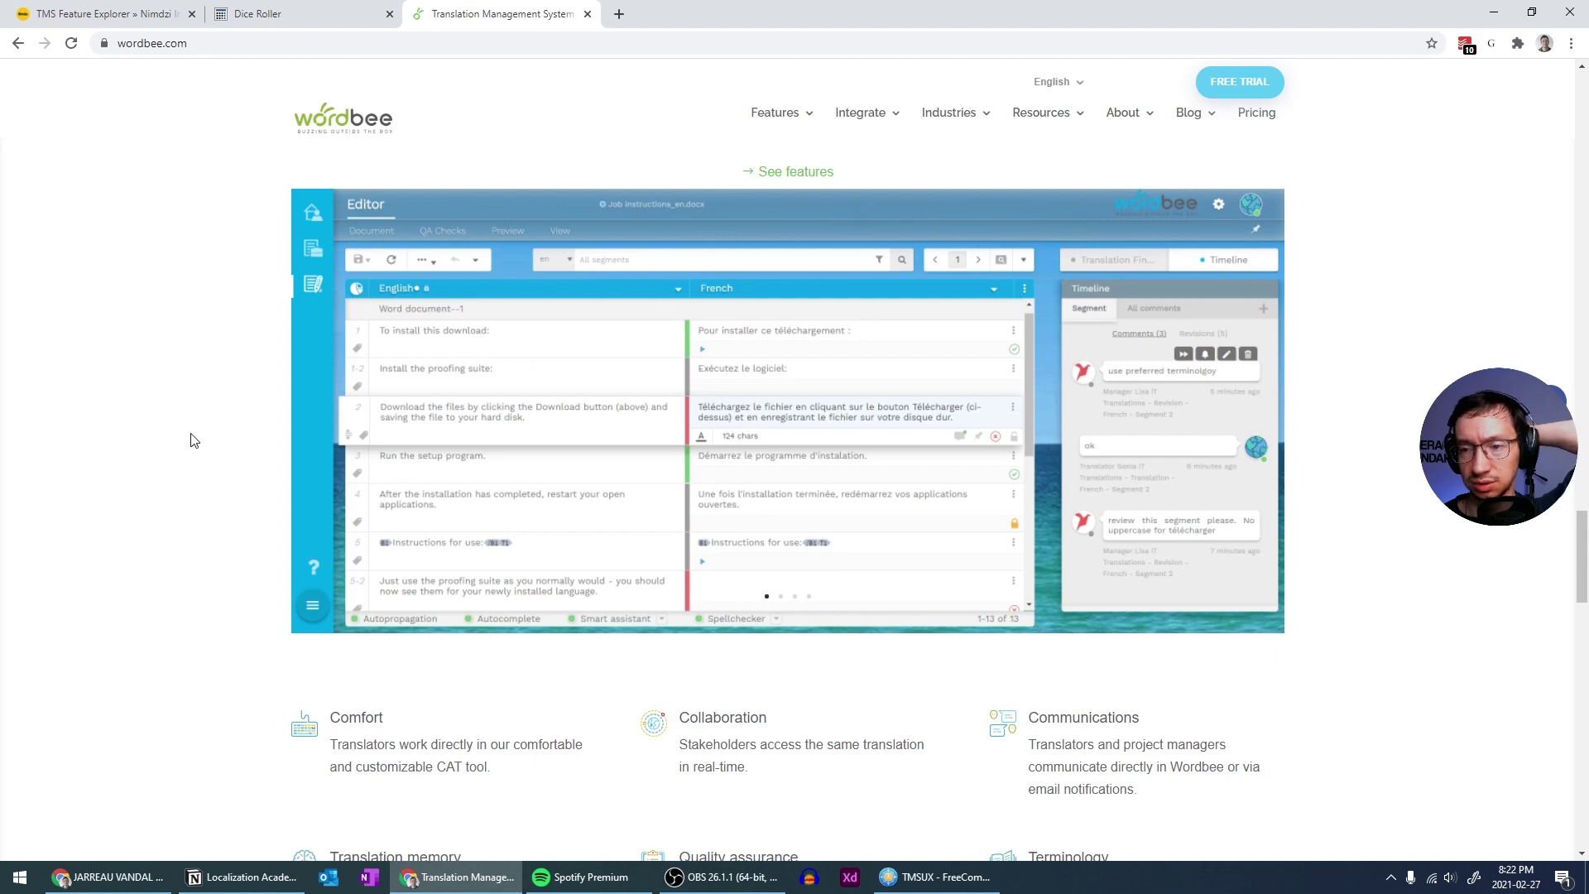
scroll(192, 440, "up", 10)
scroll(192, 440, "up", 15)
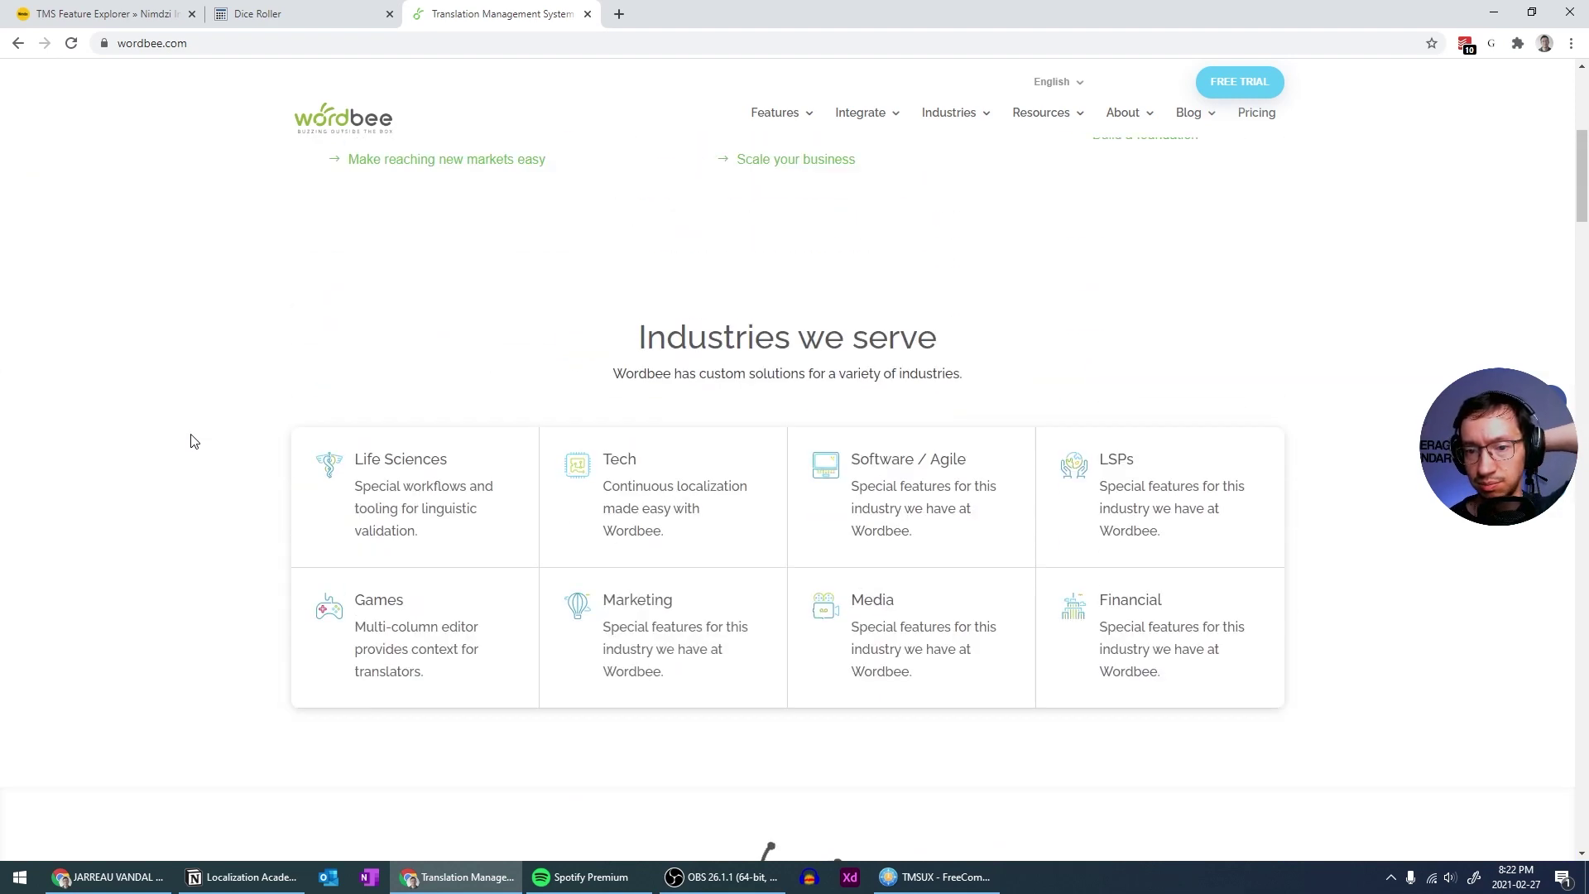
scroll(191, 440, "up", 4)
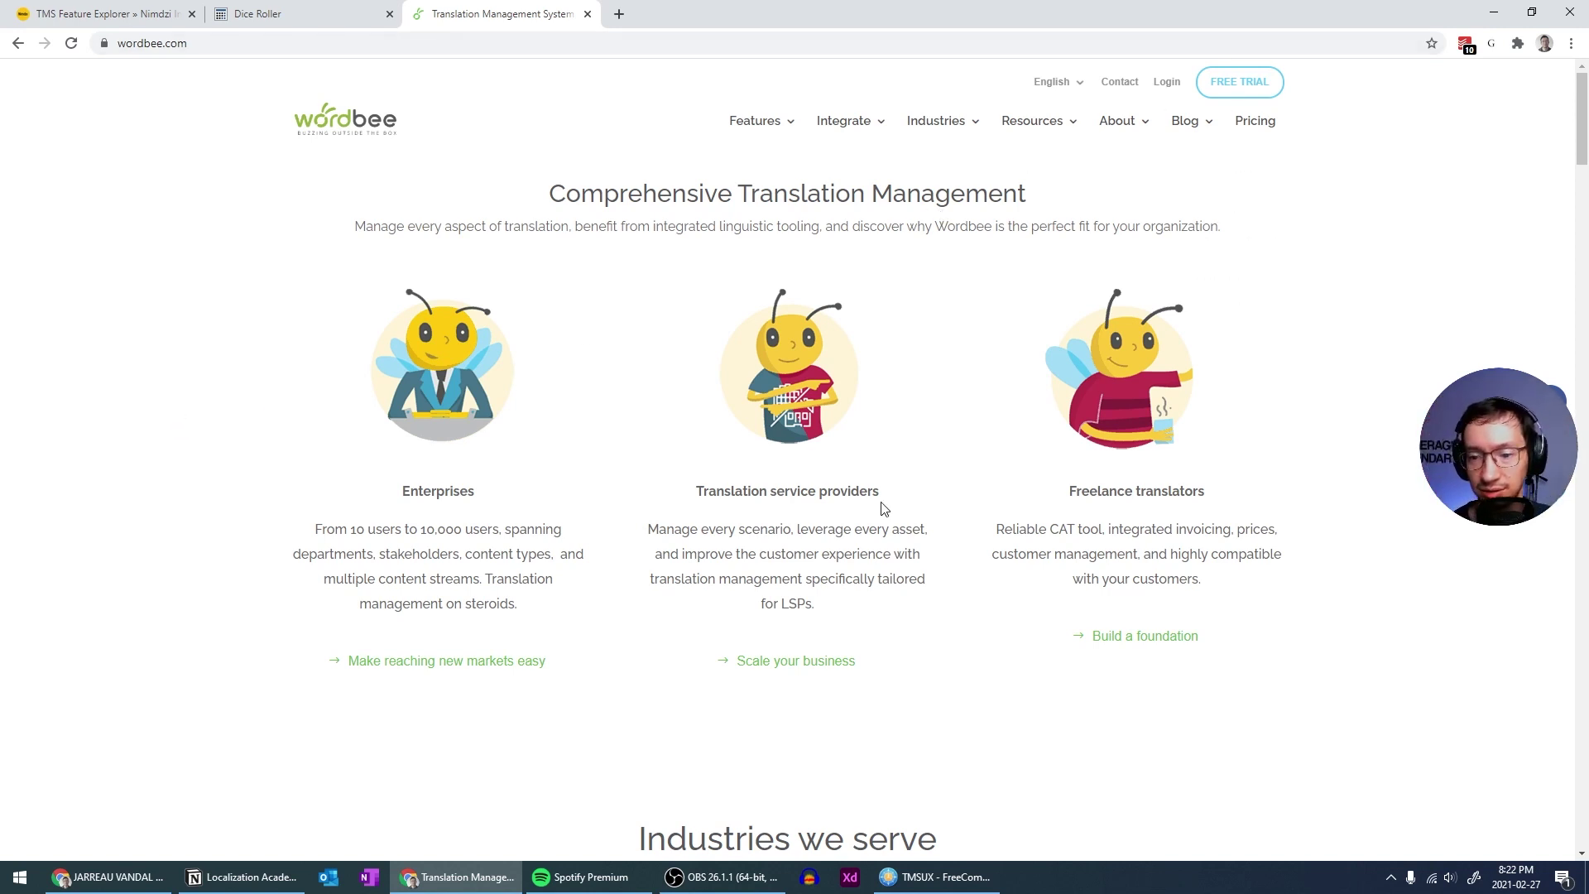
scroll(802, 491, "down", 20)
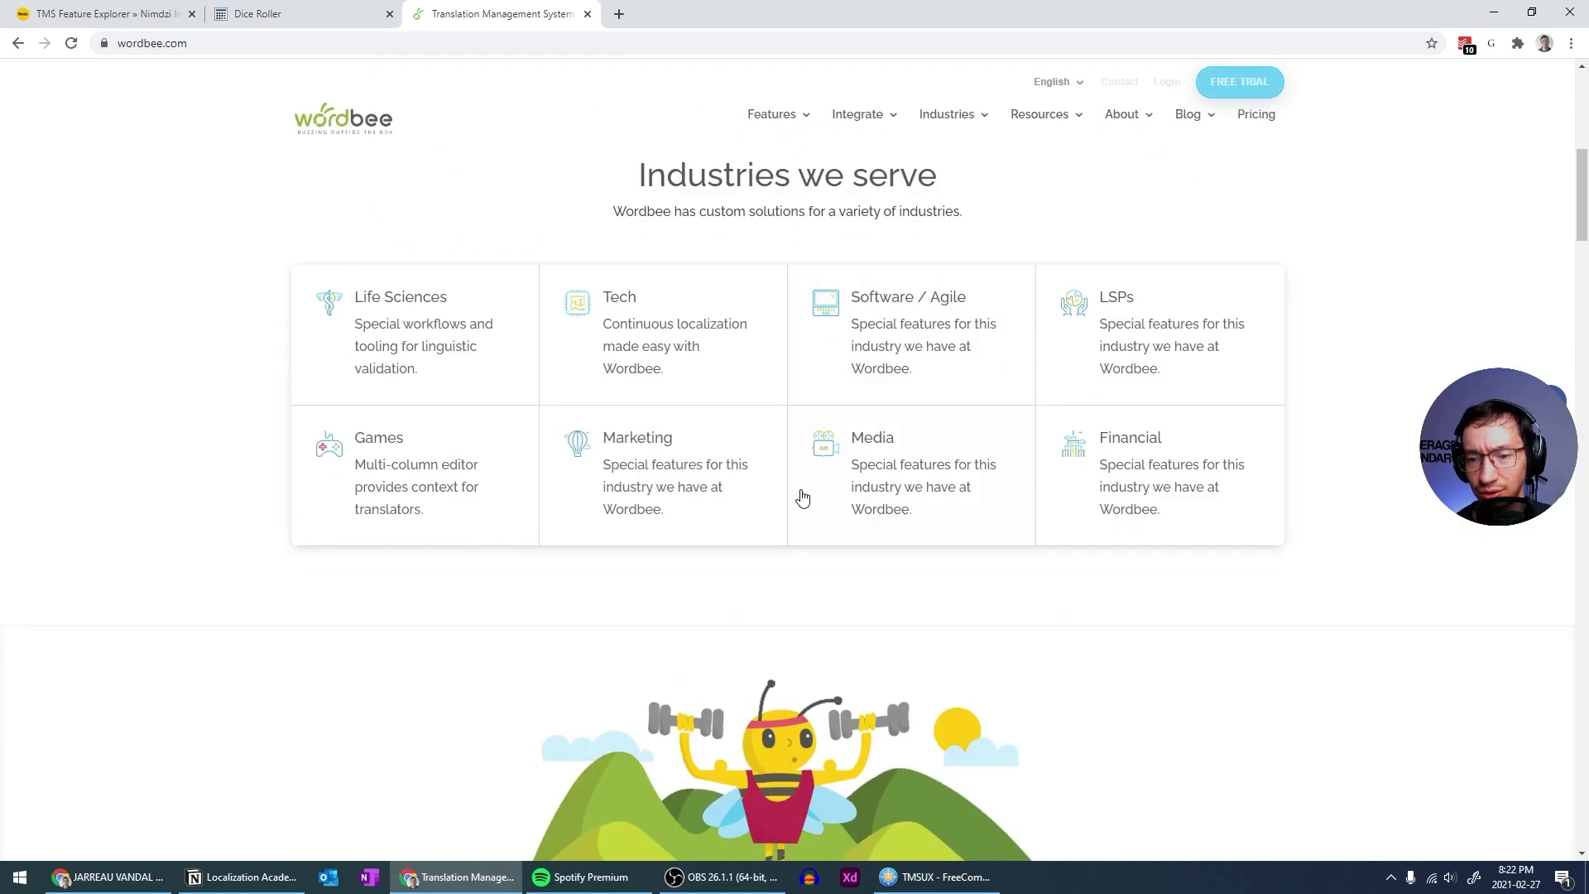
scroll(797, 521, "down", 5)
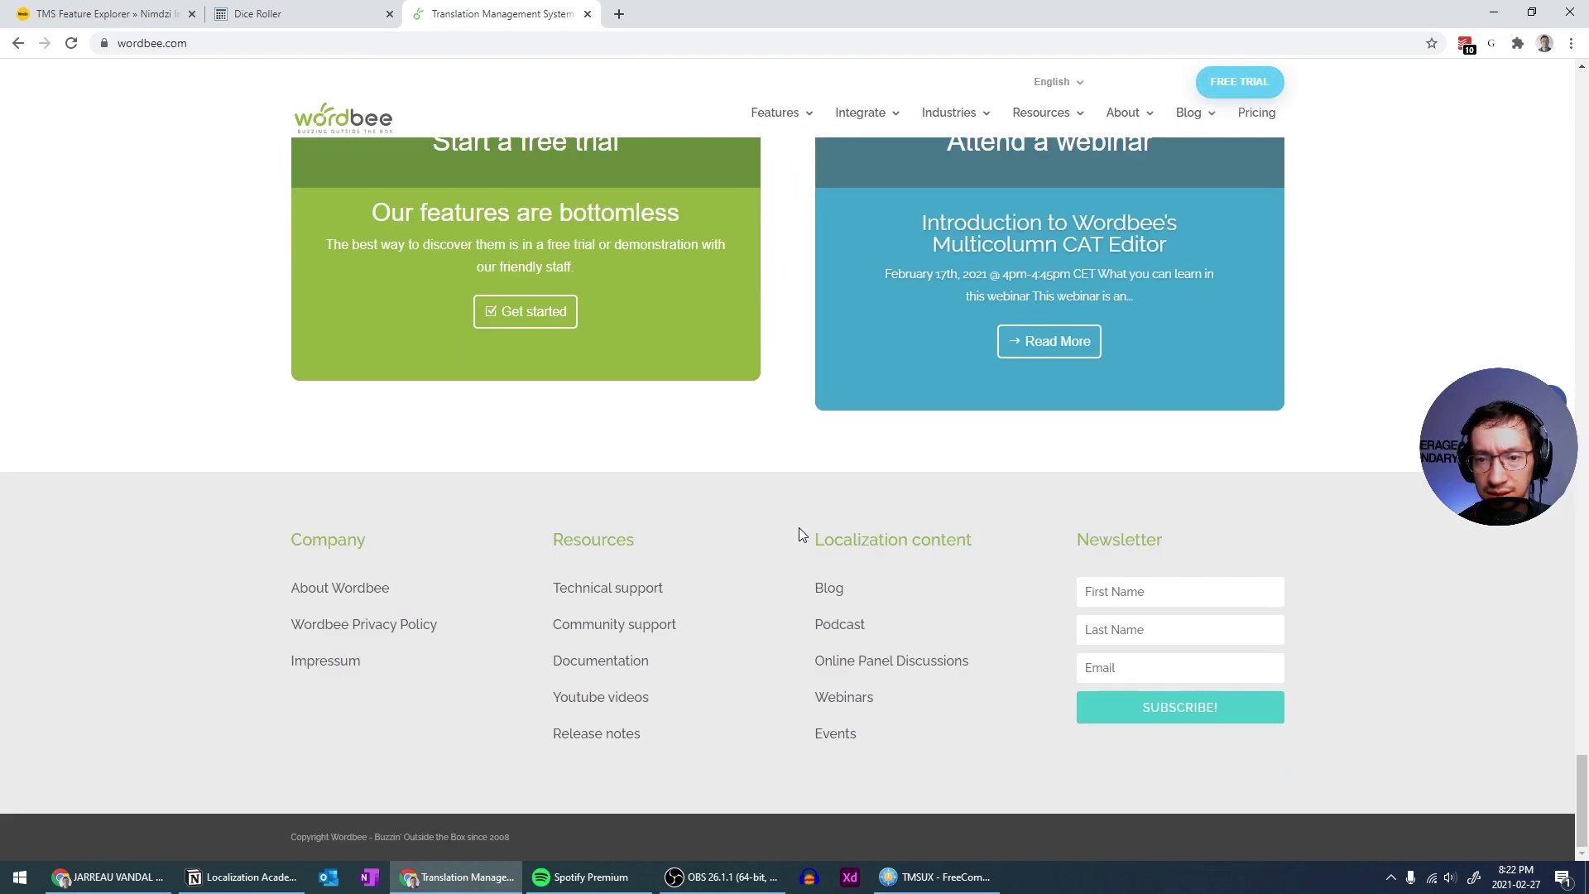
scroll(797, 503, "up", 15)
scroll(799, 507, "up", 8)
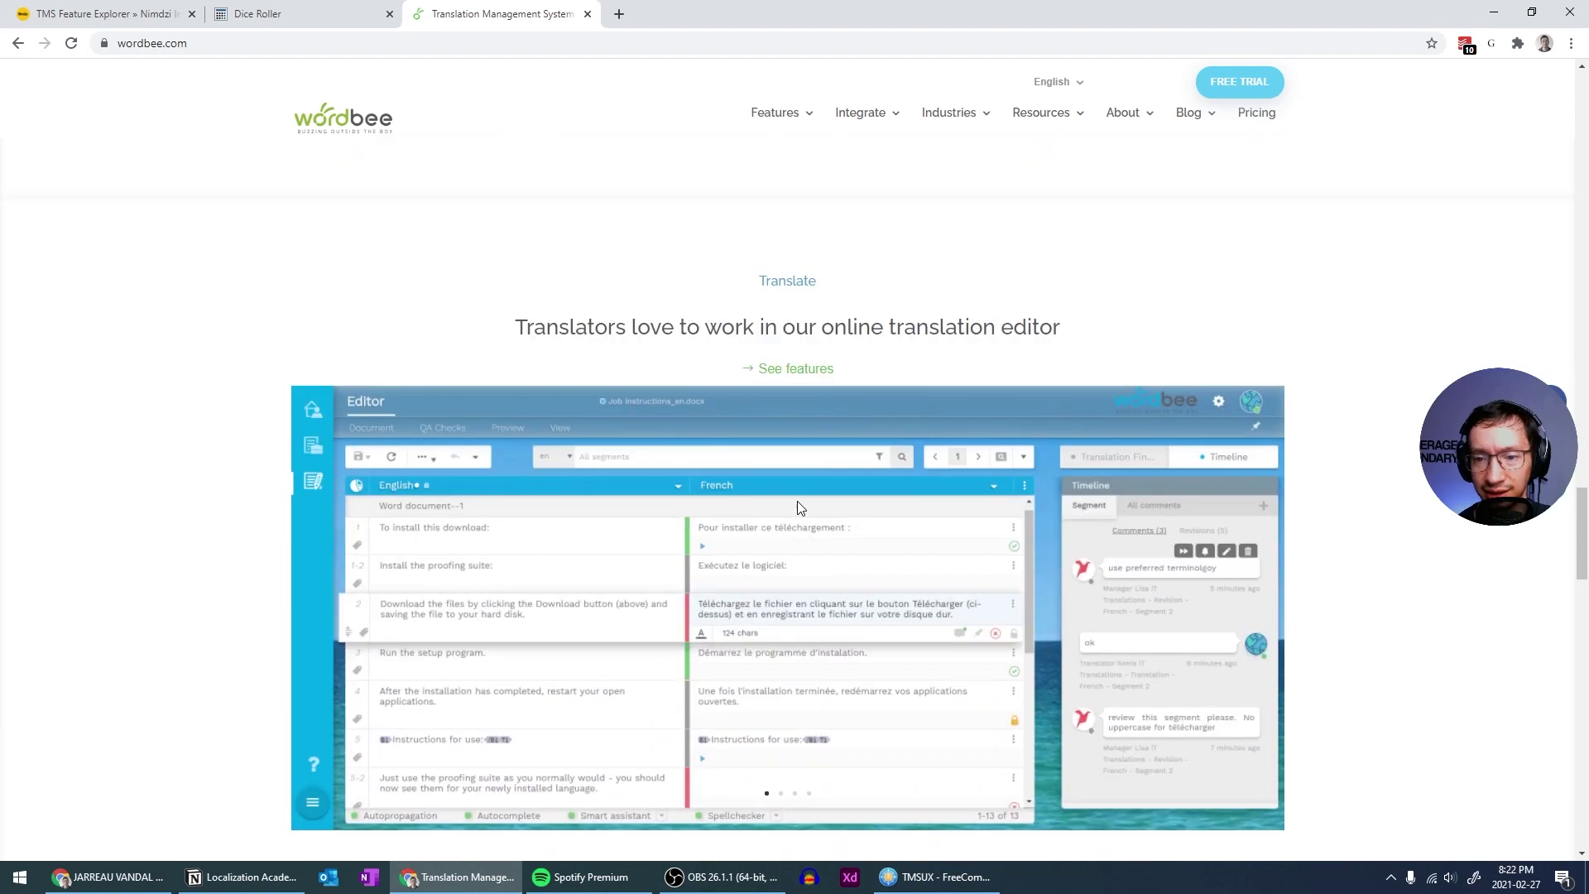
left_click_drag(767, 447, 788, 482)
left_click(790, 483)
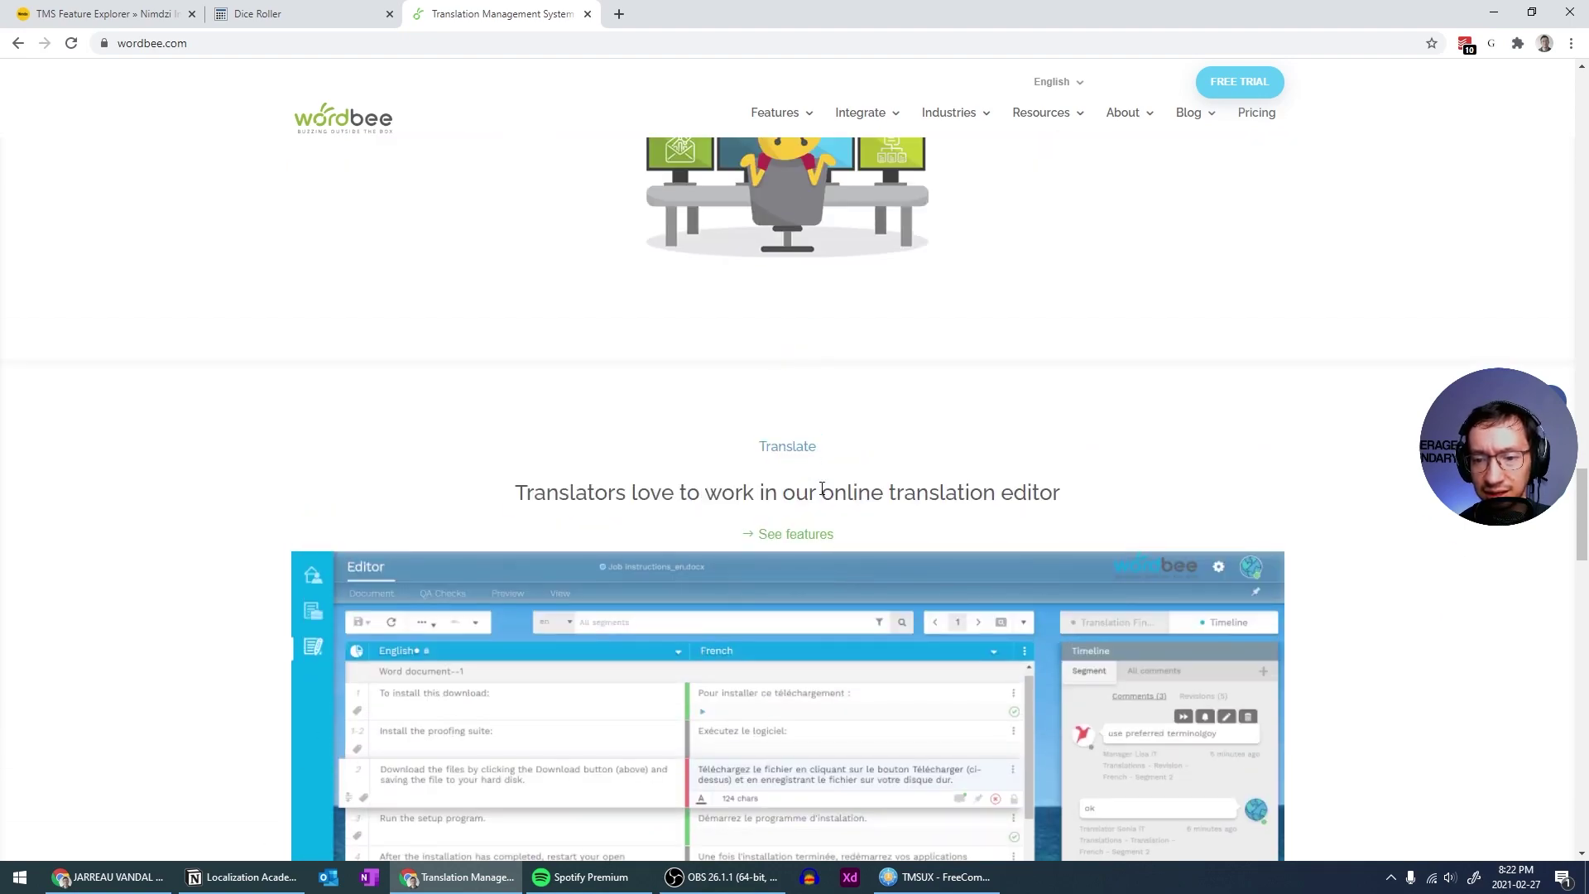
scroll(827, 484, "down", 12)
scroll(897, 501, "up", 5)
scroll(905, 488, "up", 15)
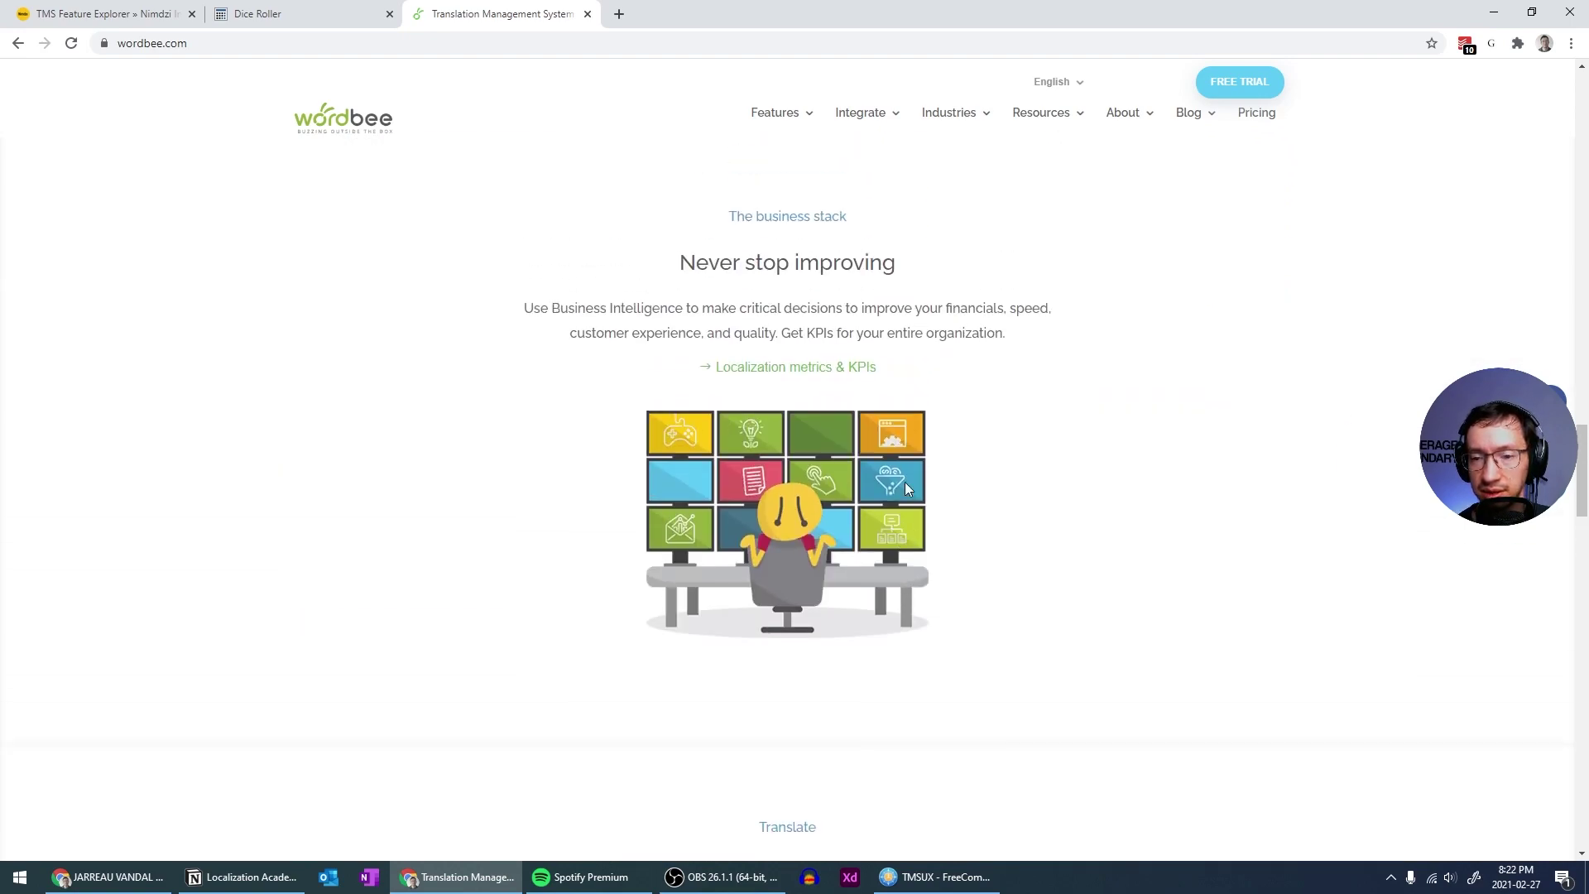
scroll(912, 492, "up", 12)
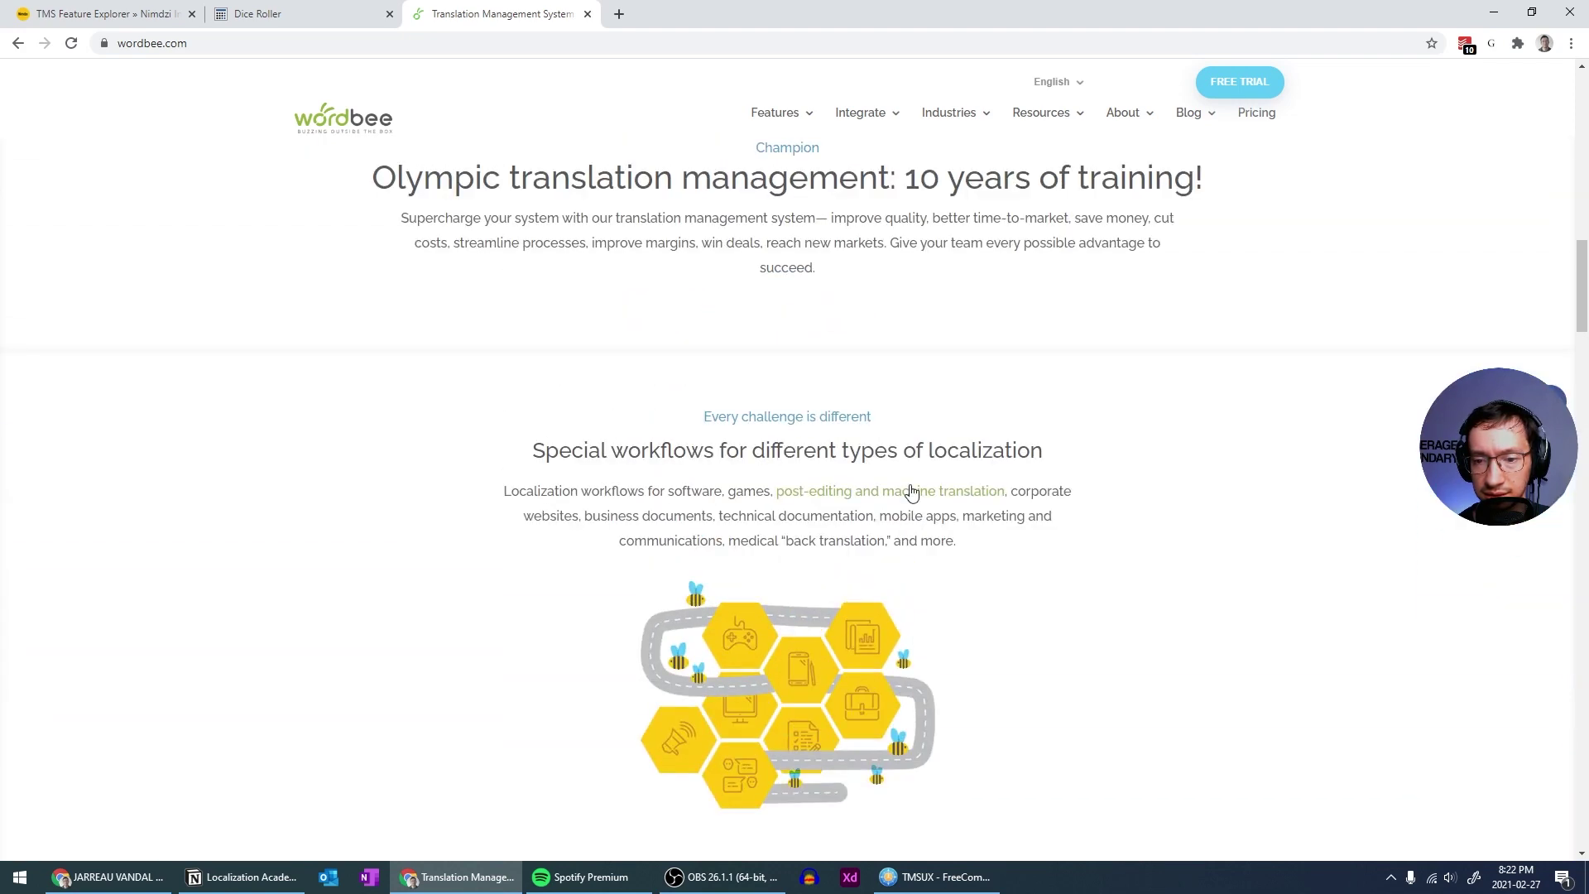
scroll(912, 495, "down", 4)
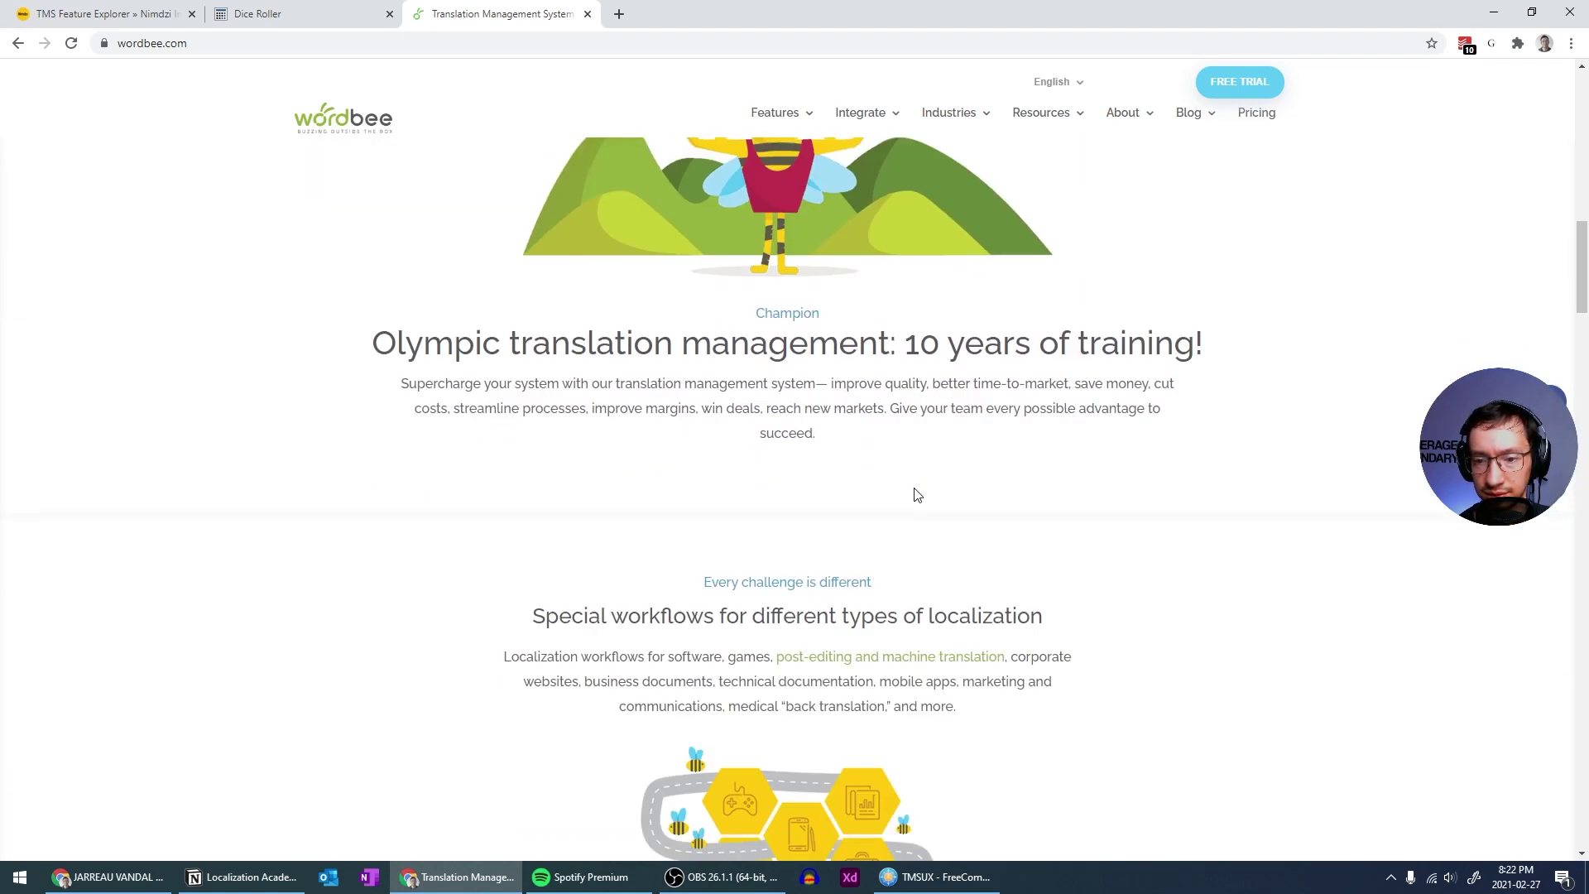
left_click_drag(475, 342, 876, 453)
left_click(751, 345)
left_click(876, 453)
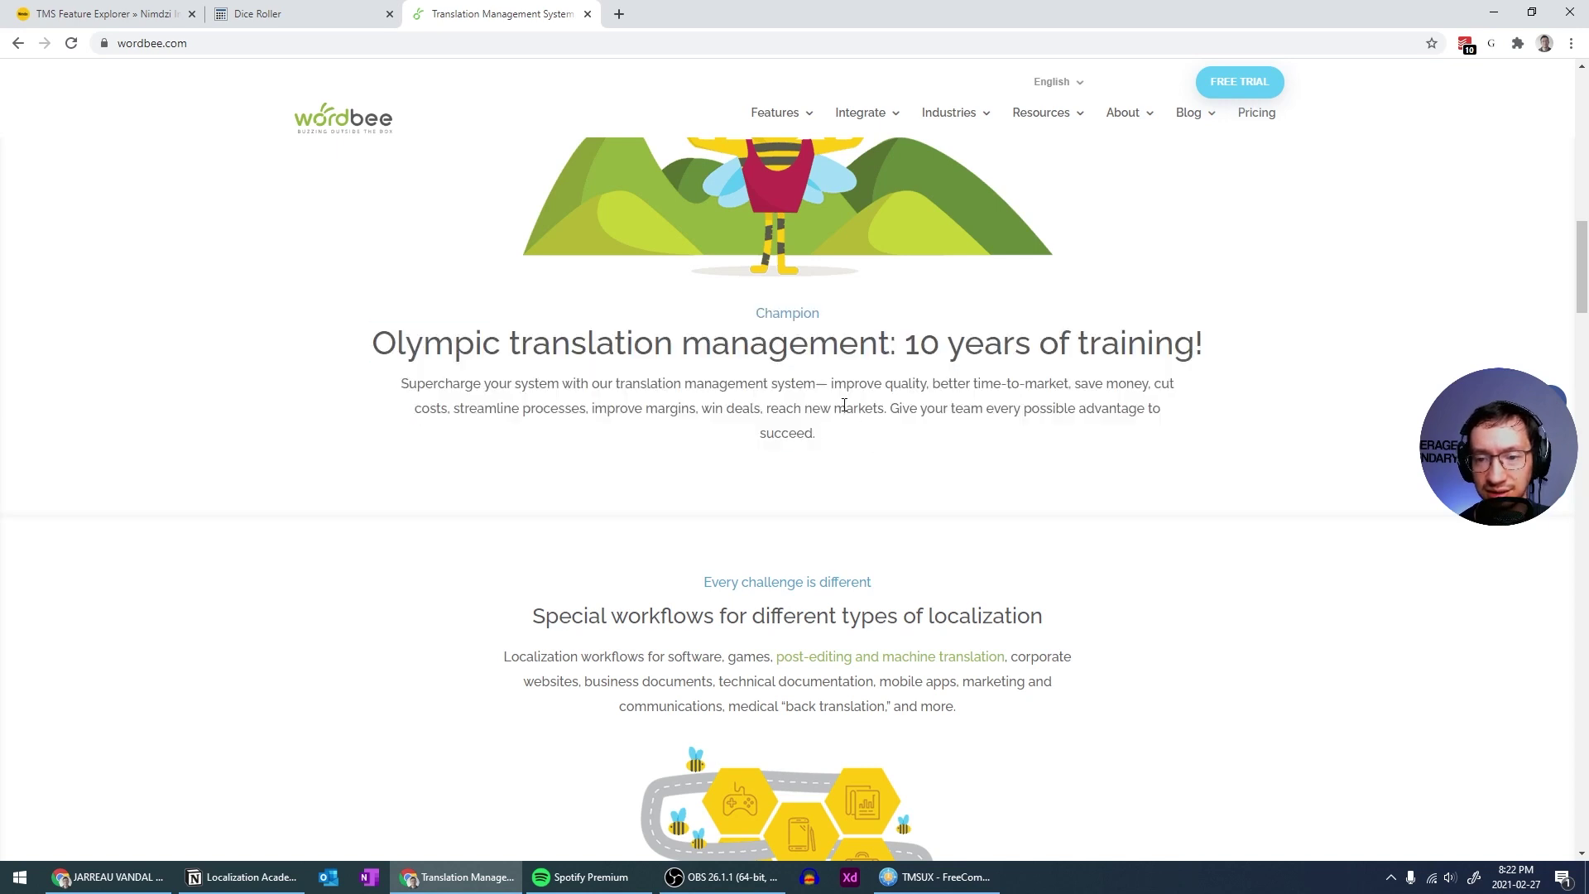
left_click_drag(767, 313, 797, 314)
left_click(797, 313)
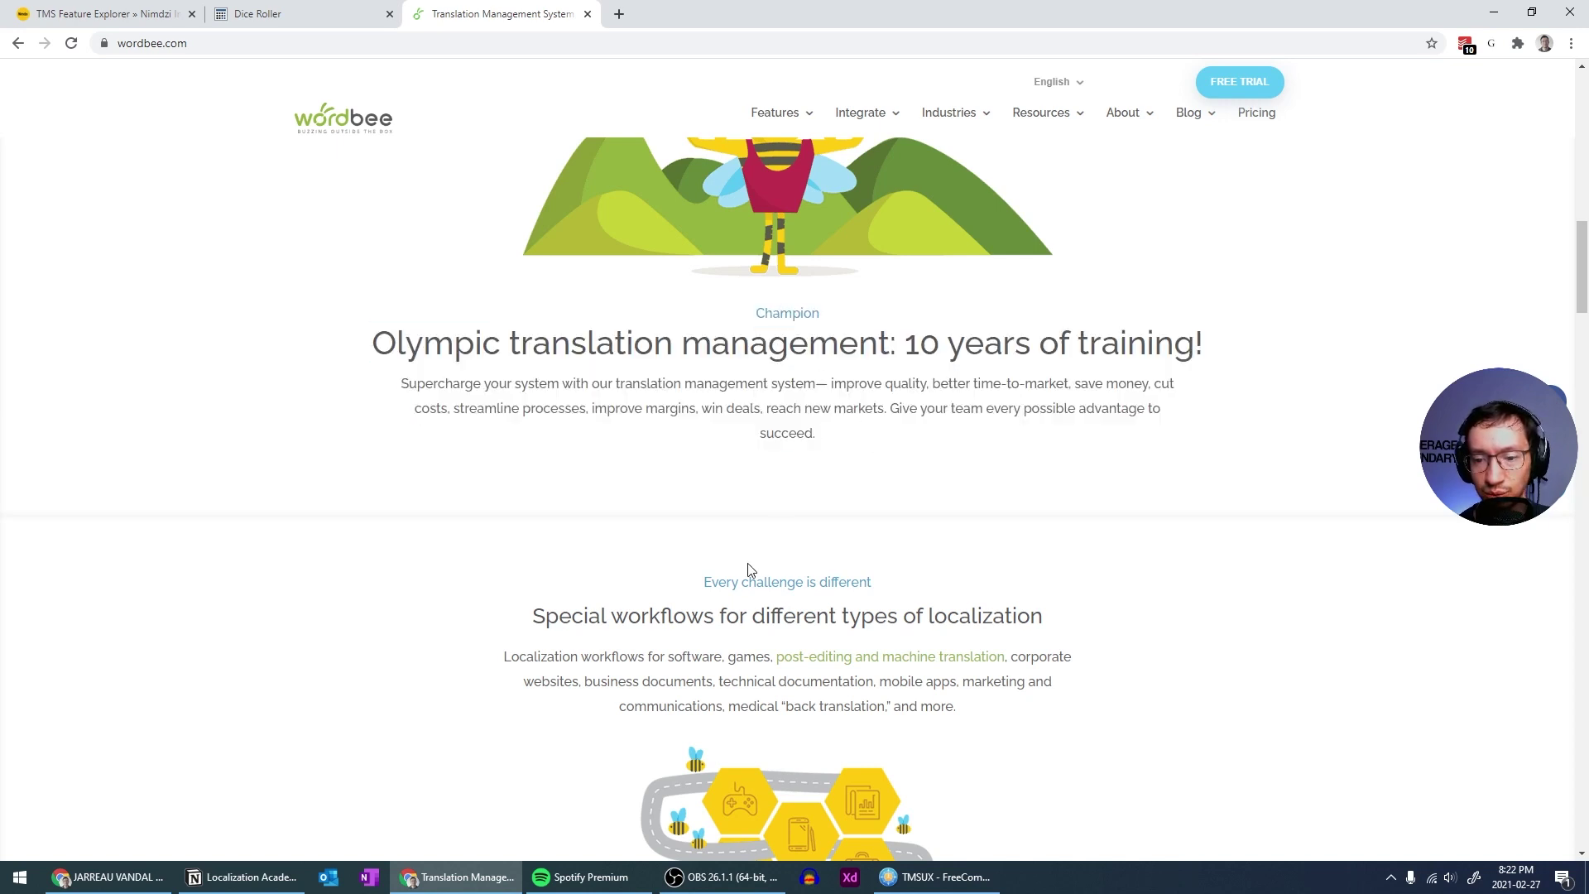
left_click_drag(613, 342, 877, 345)
left_click(877, 345)
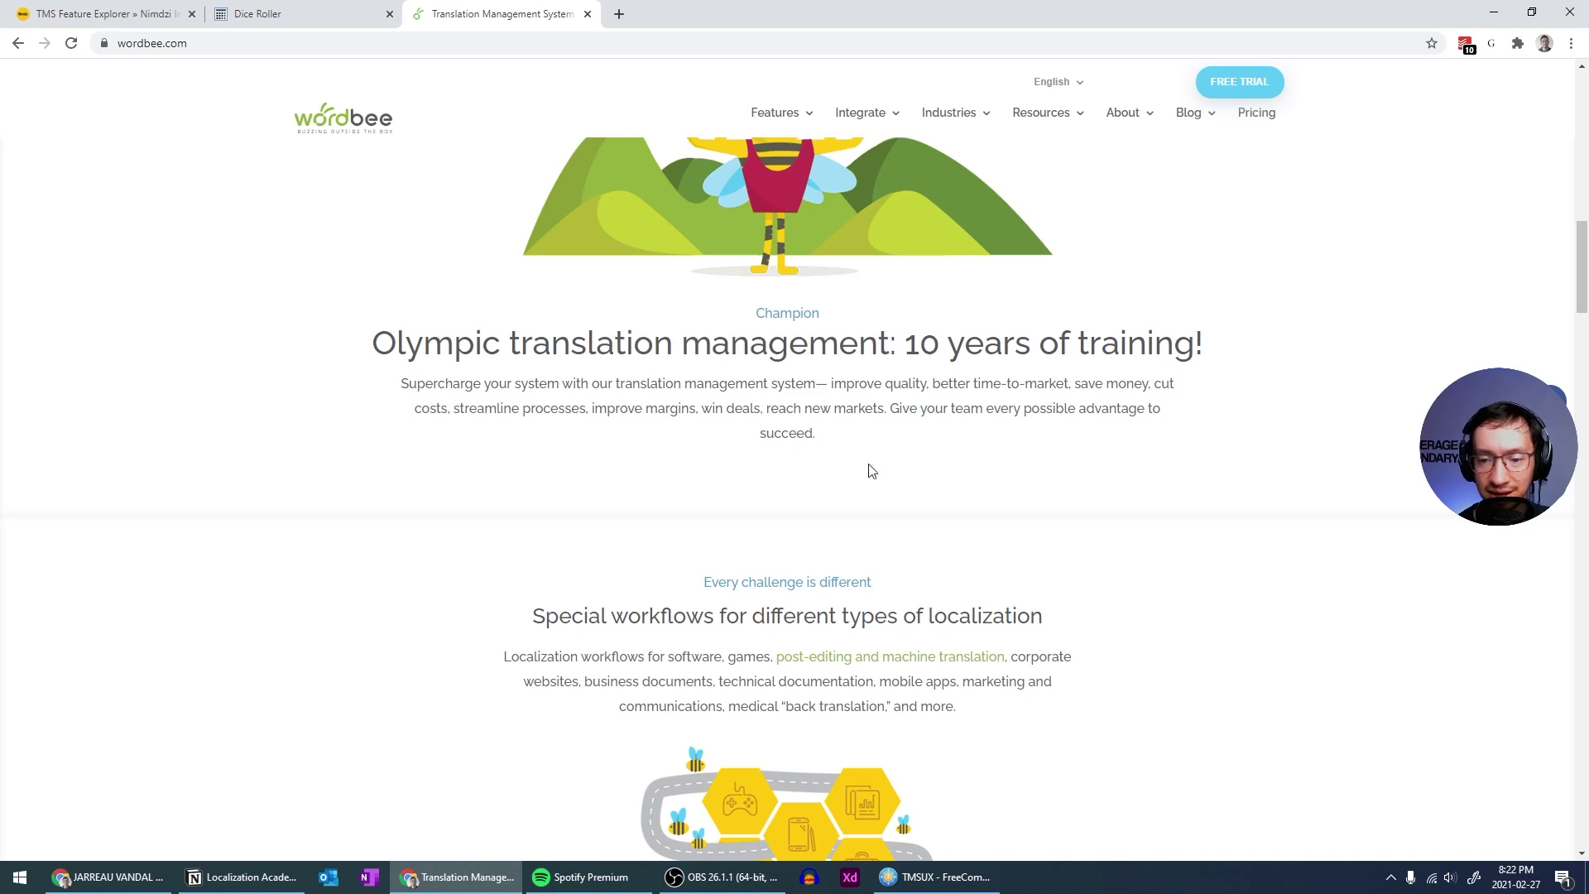
left_click_drag(591, 354, 372, 342)
left_click(372, 343)
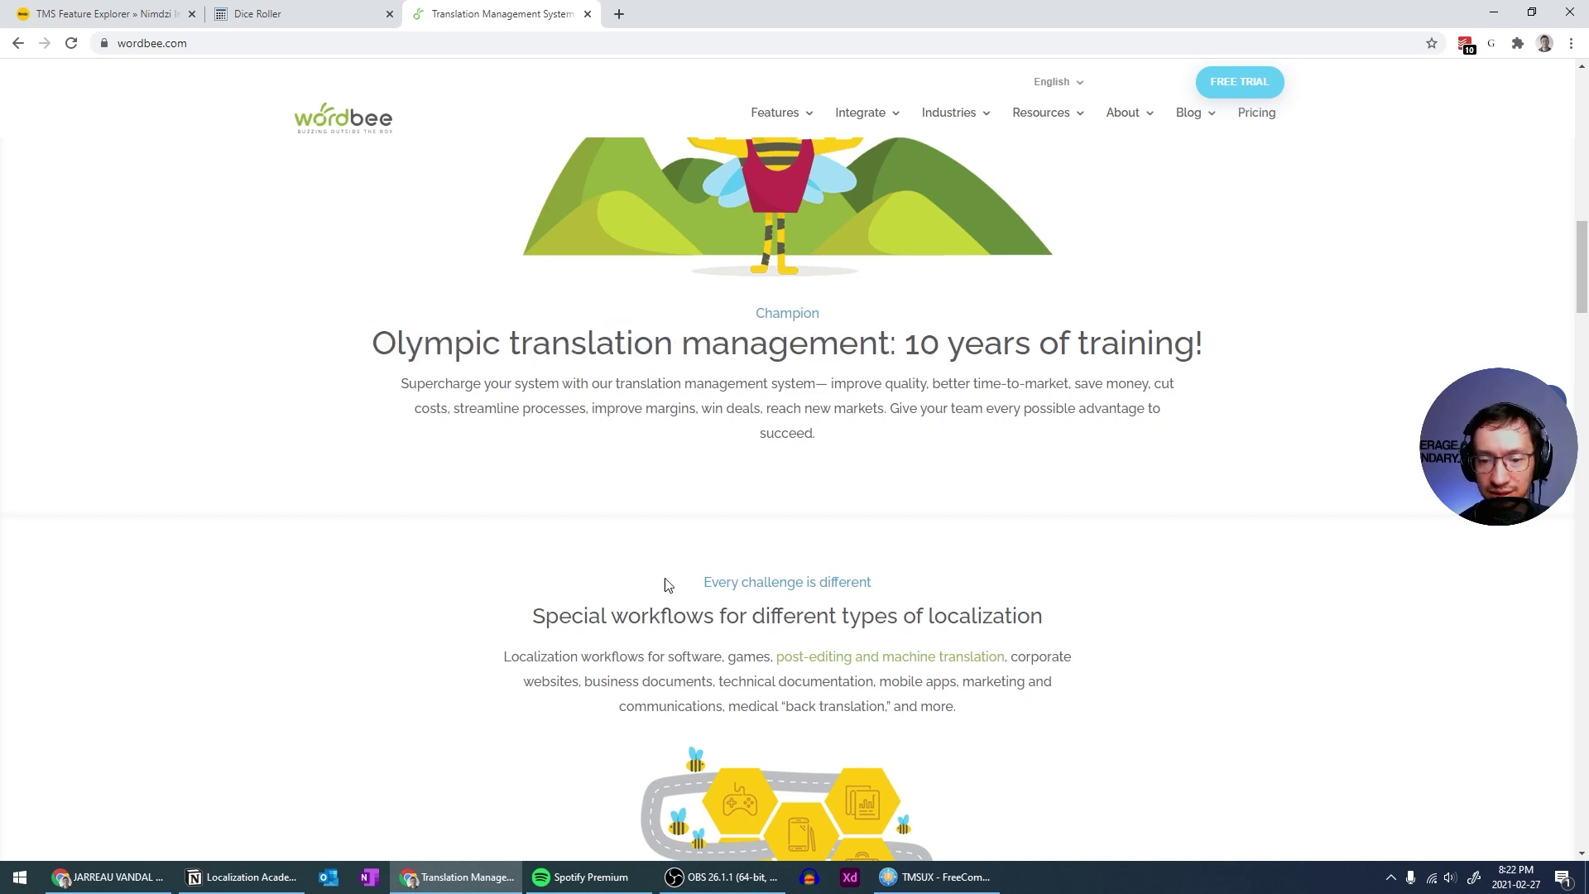
left_click_drag(610, 616, 687, 616)
left_click(688, 616)
scroll(857, 625, "down", 4)
scroll(855, 622, "up", 7)
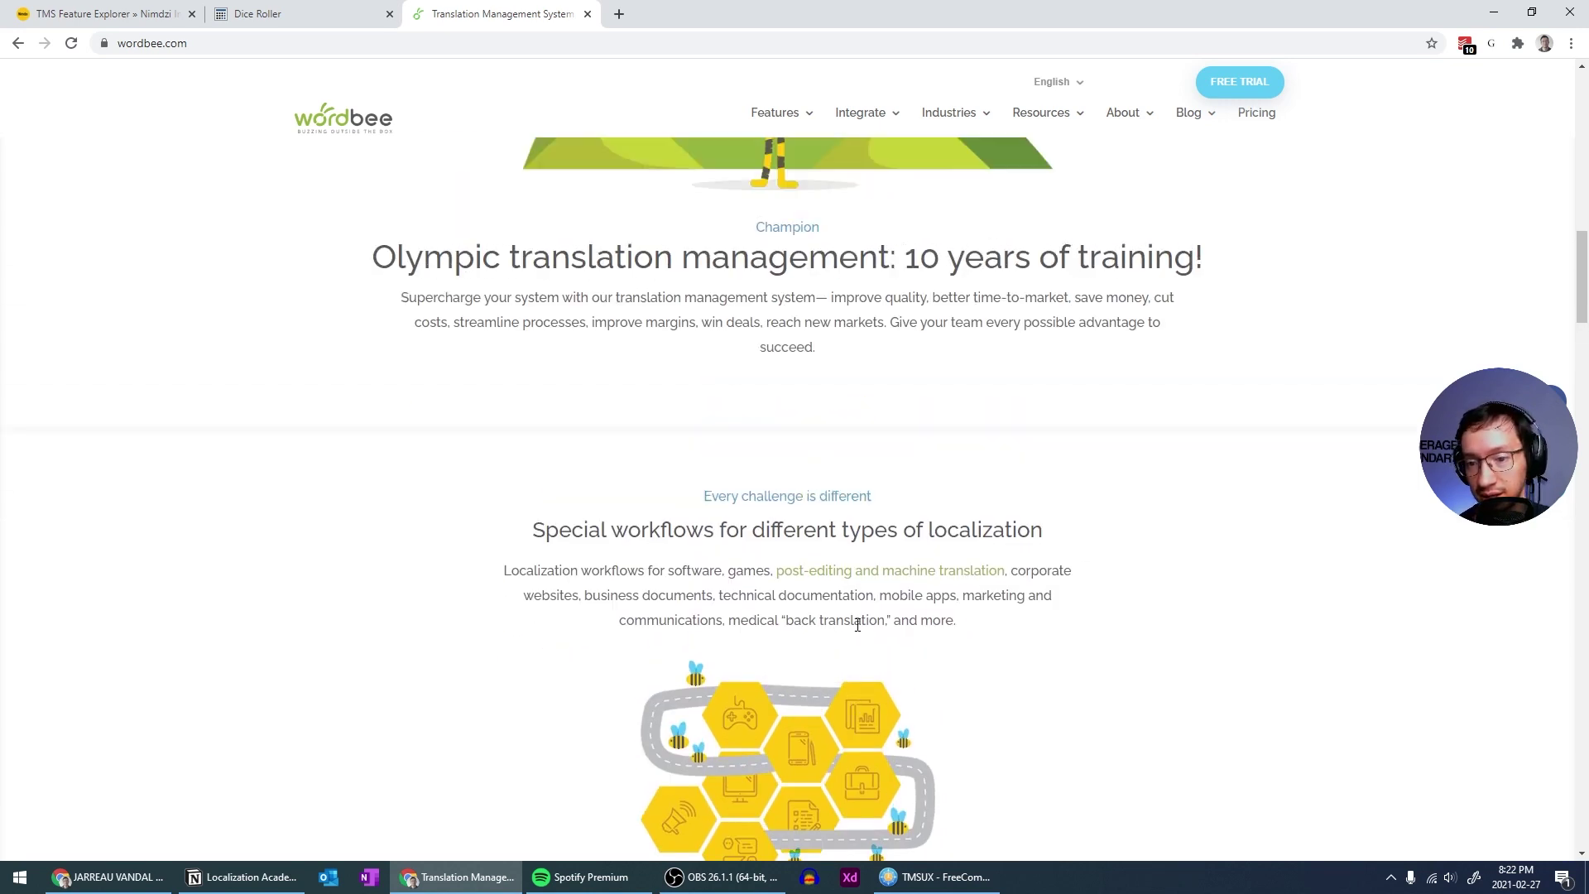
scroll(855, 624, "down", 1)
scroll(881, 613, "down", 2)
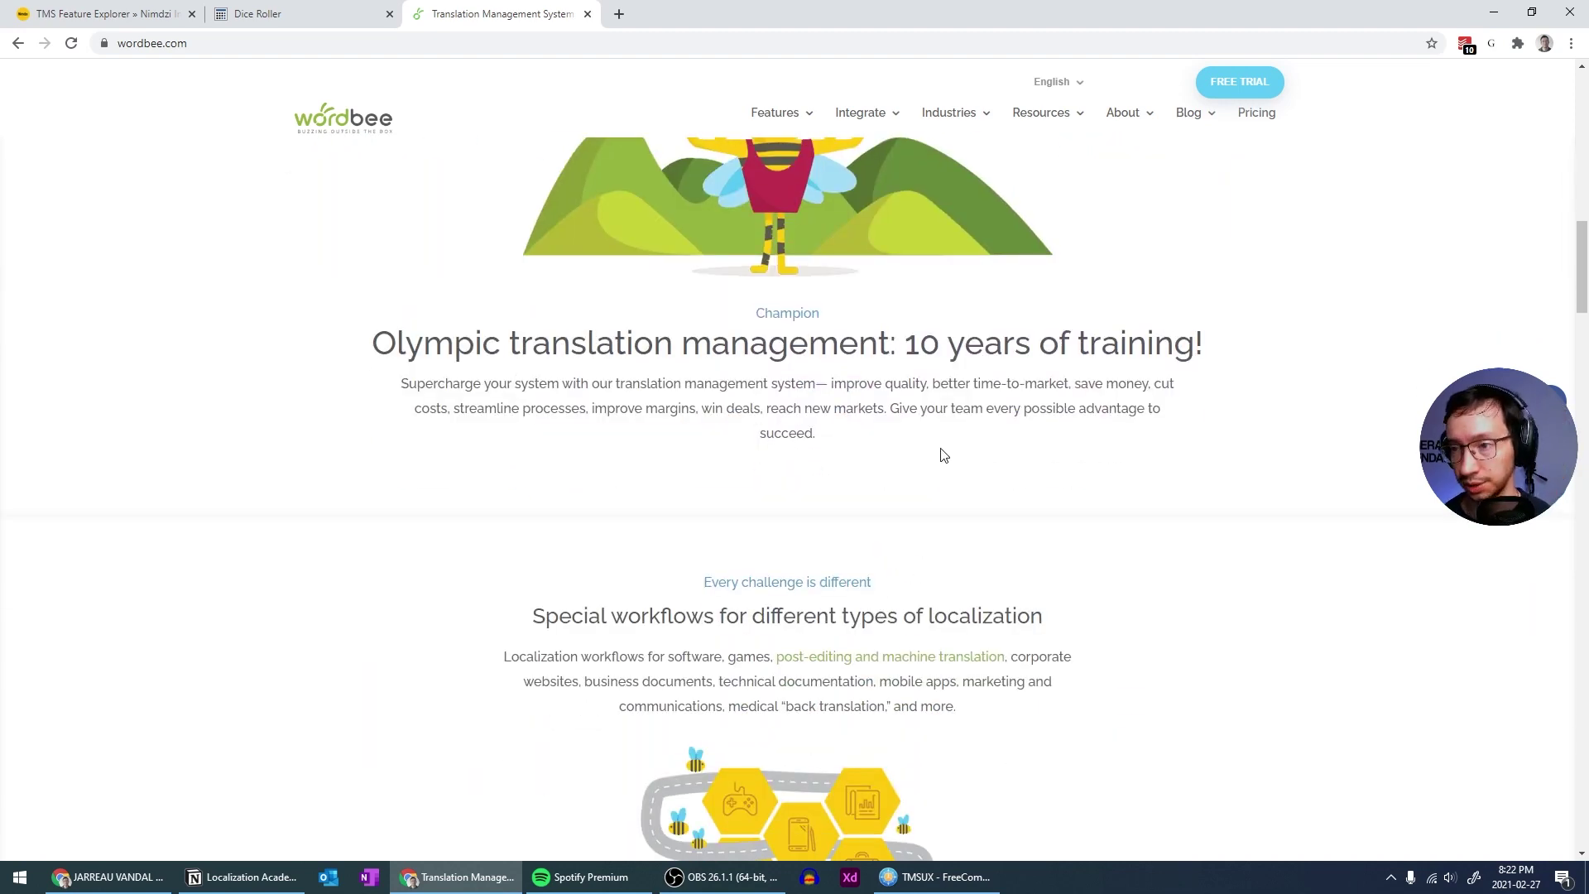
Open the free-trial registration form and enter the user's first name, last name and company/e-mail
left_click(1237, 90)
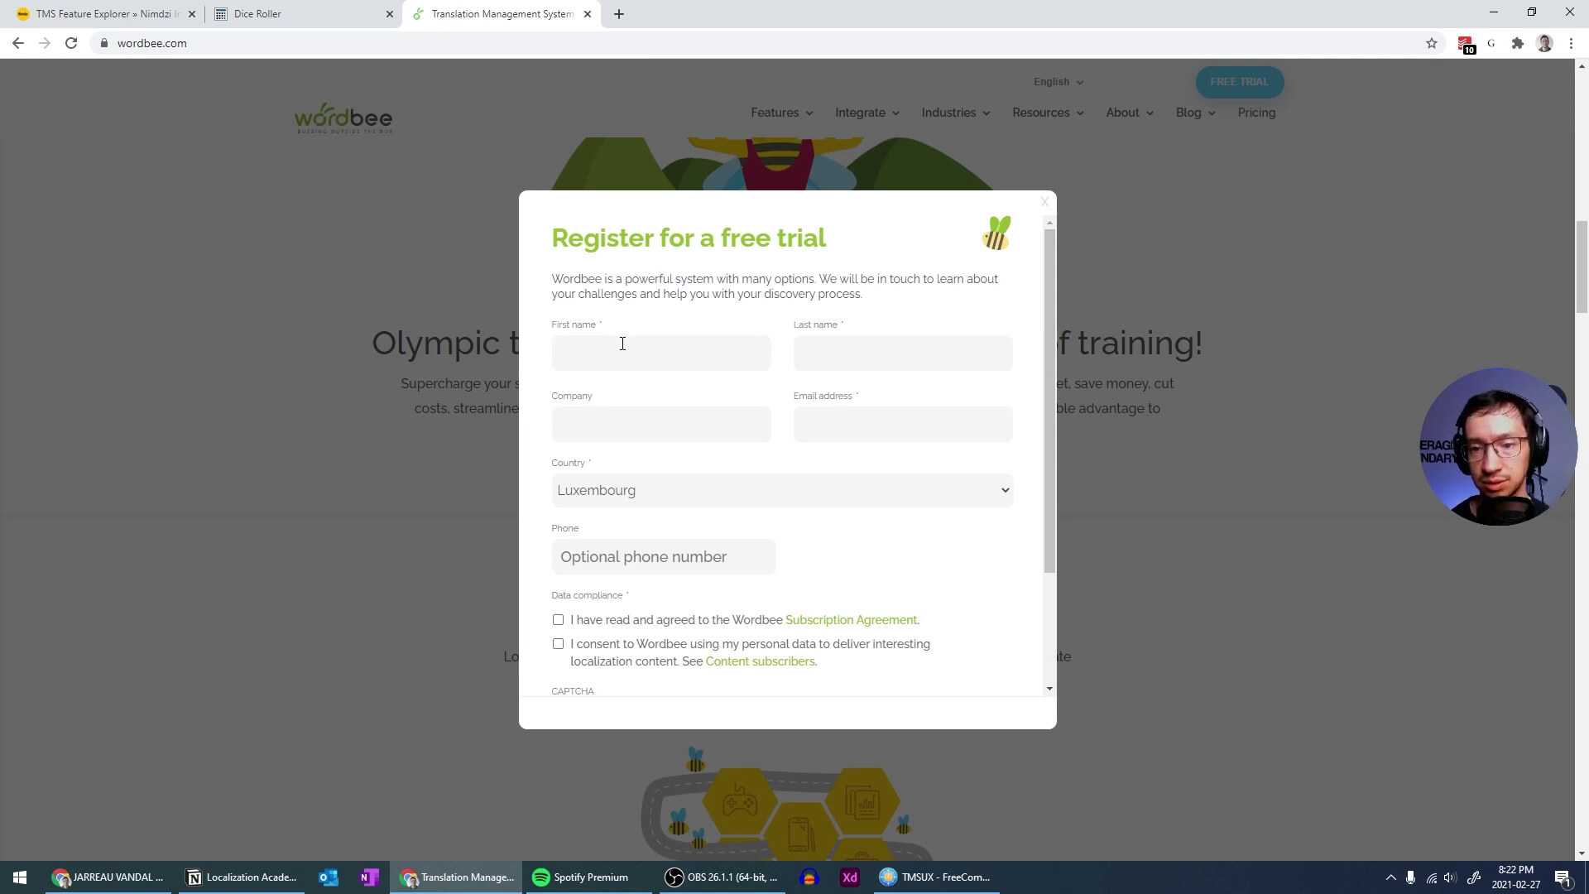
left_click_drag(579, 237, 860, 246)
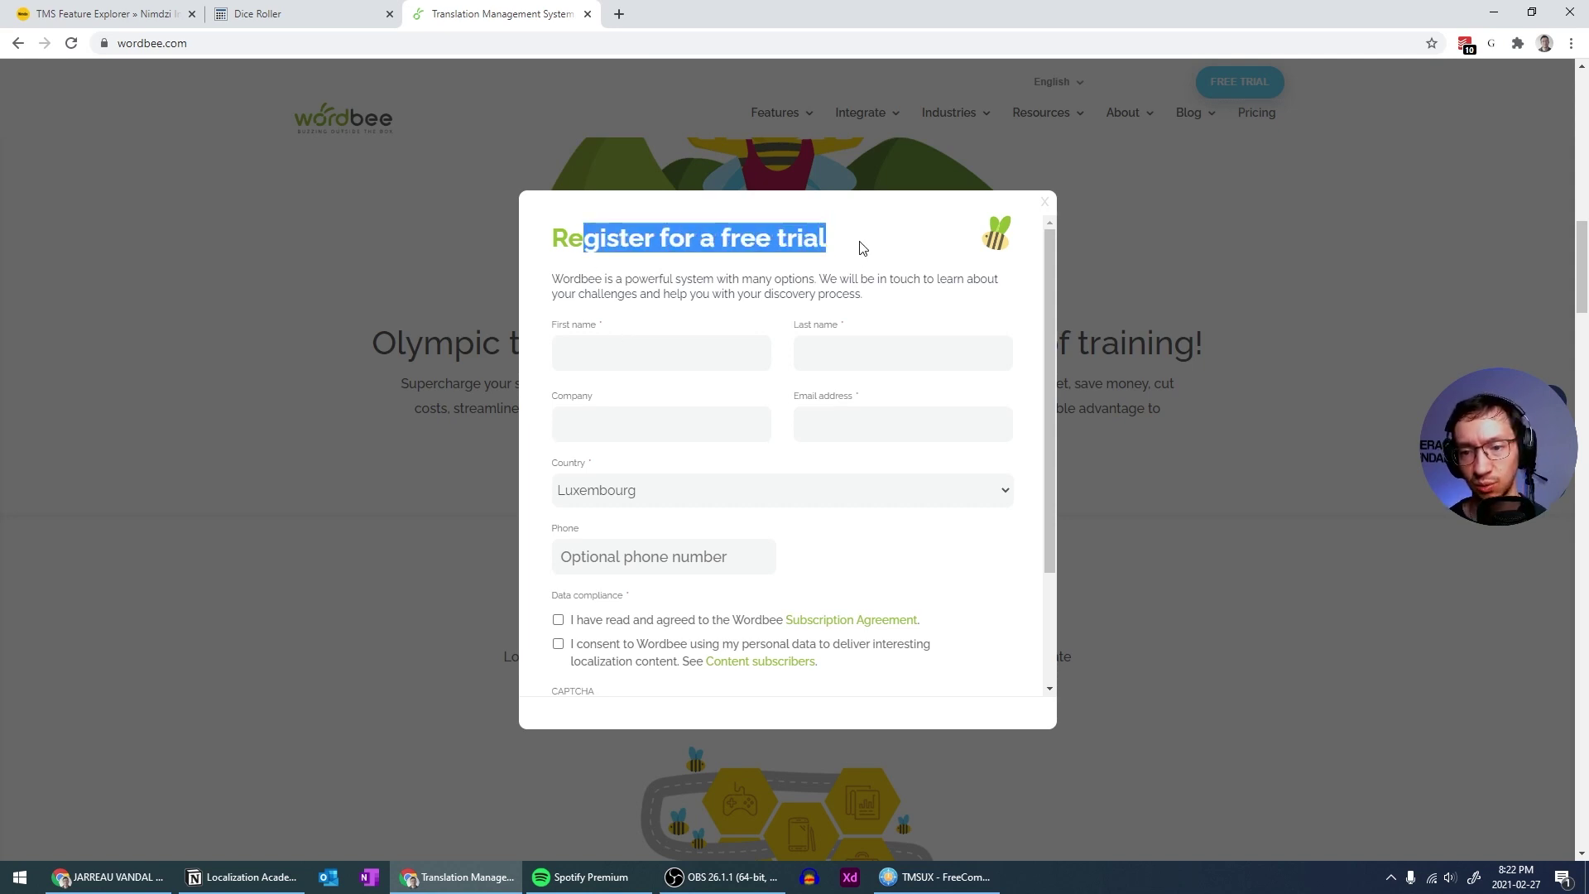
left_click(837, 245)
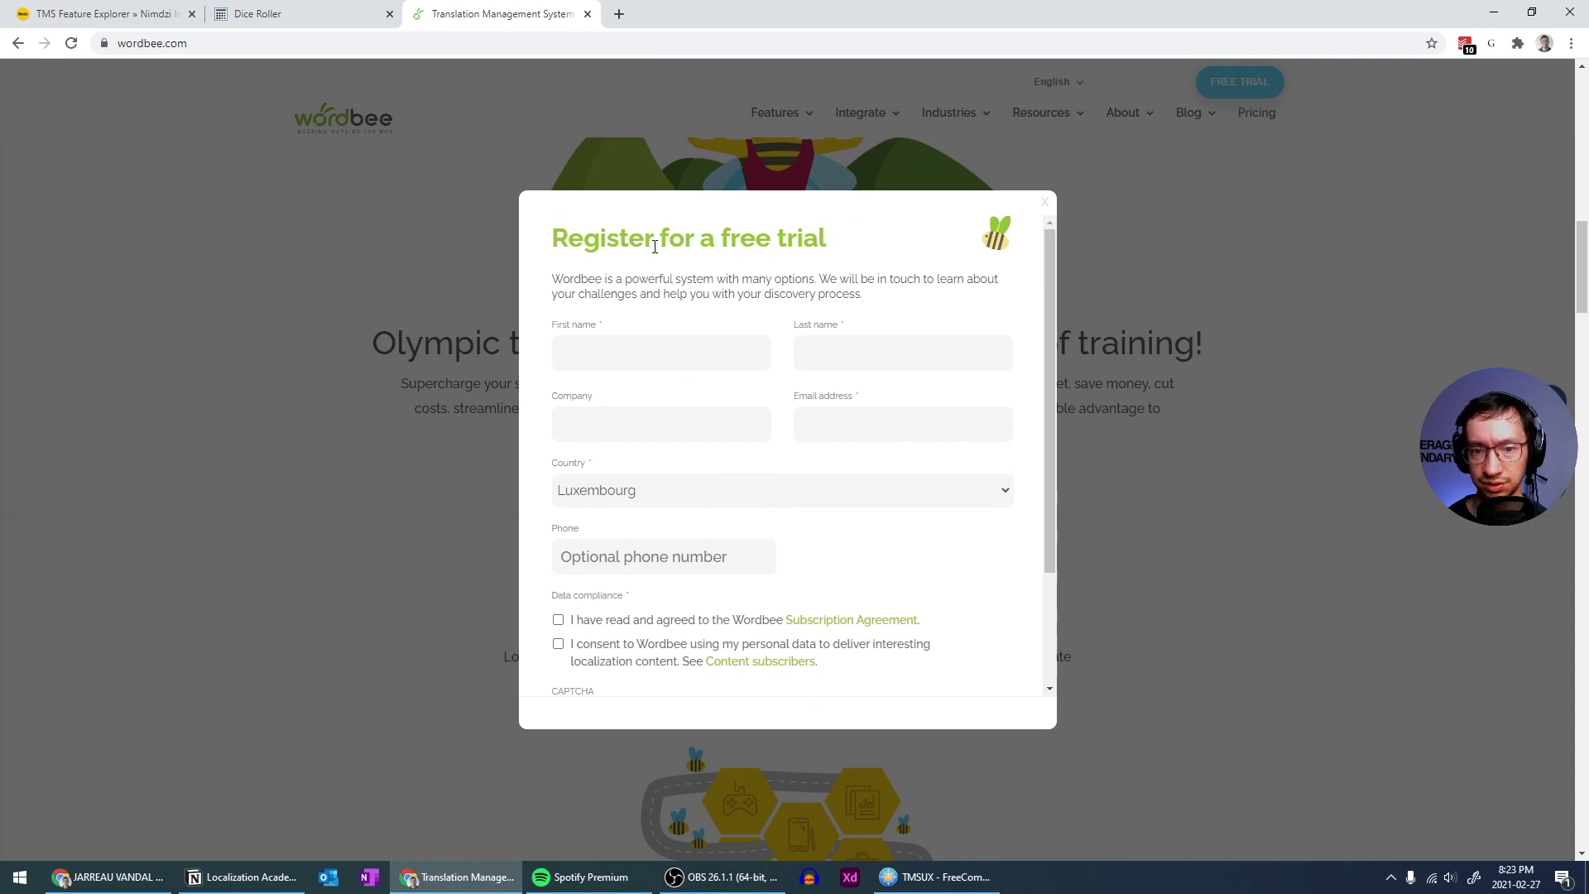
left_click(602, 350)
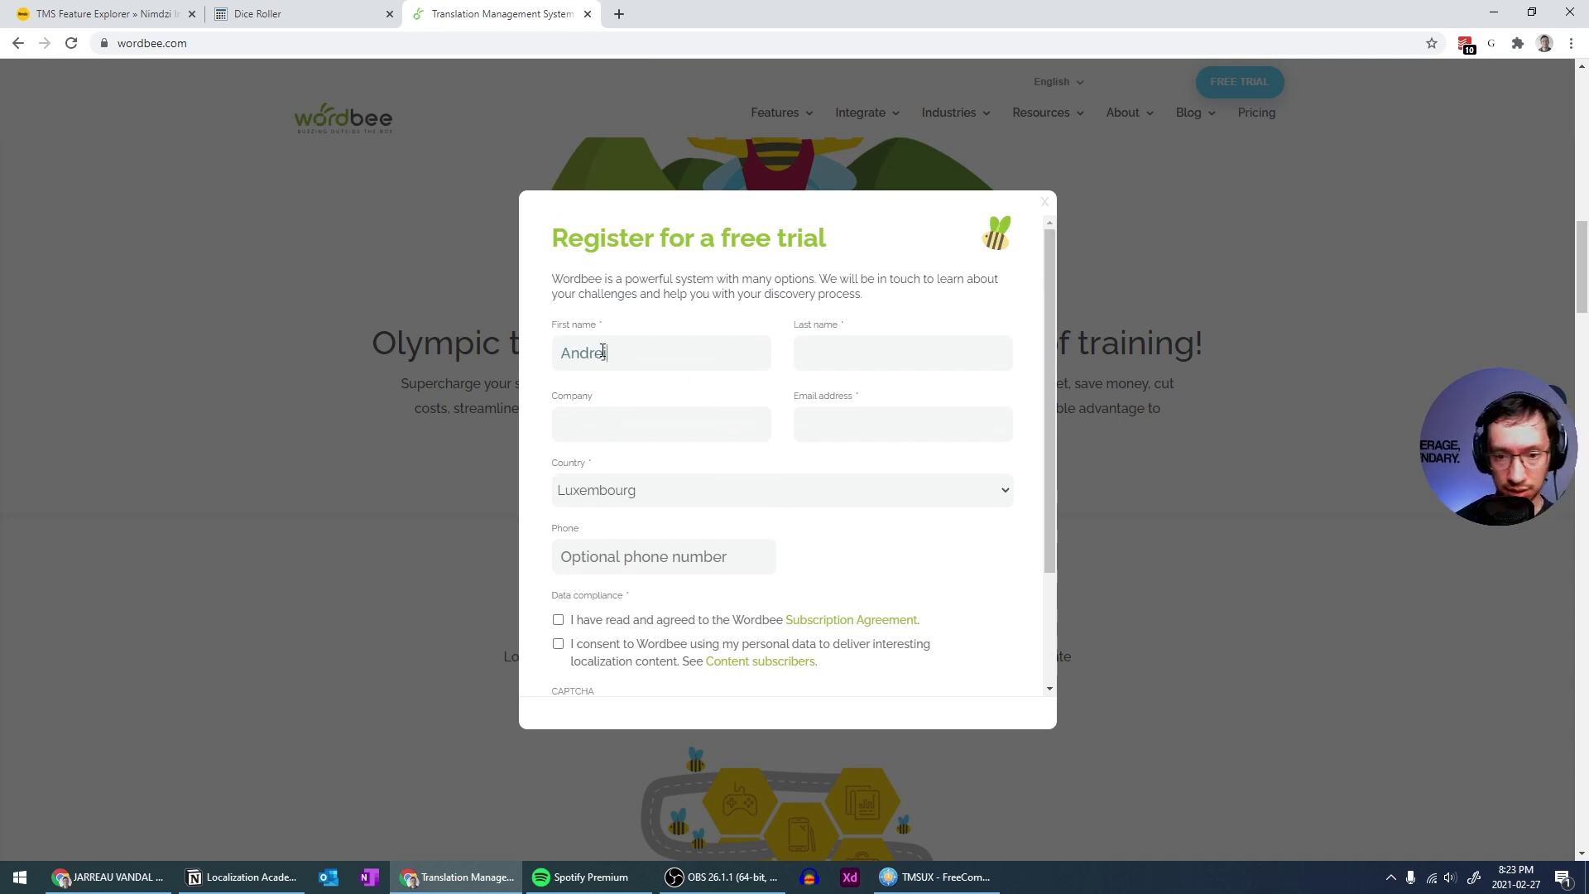
key("Tab")
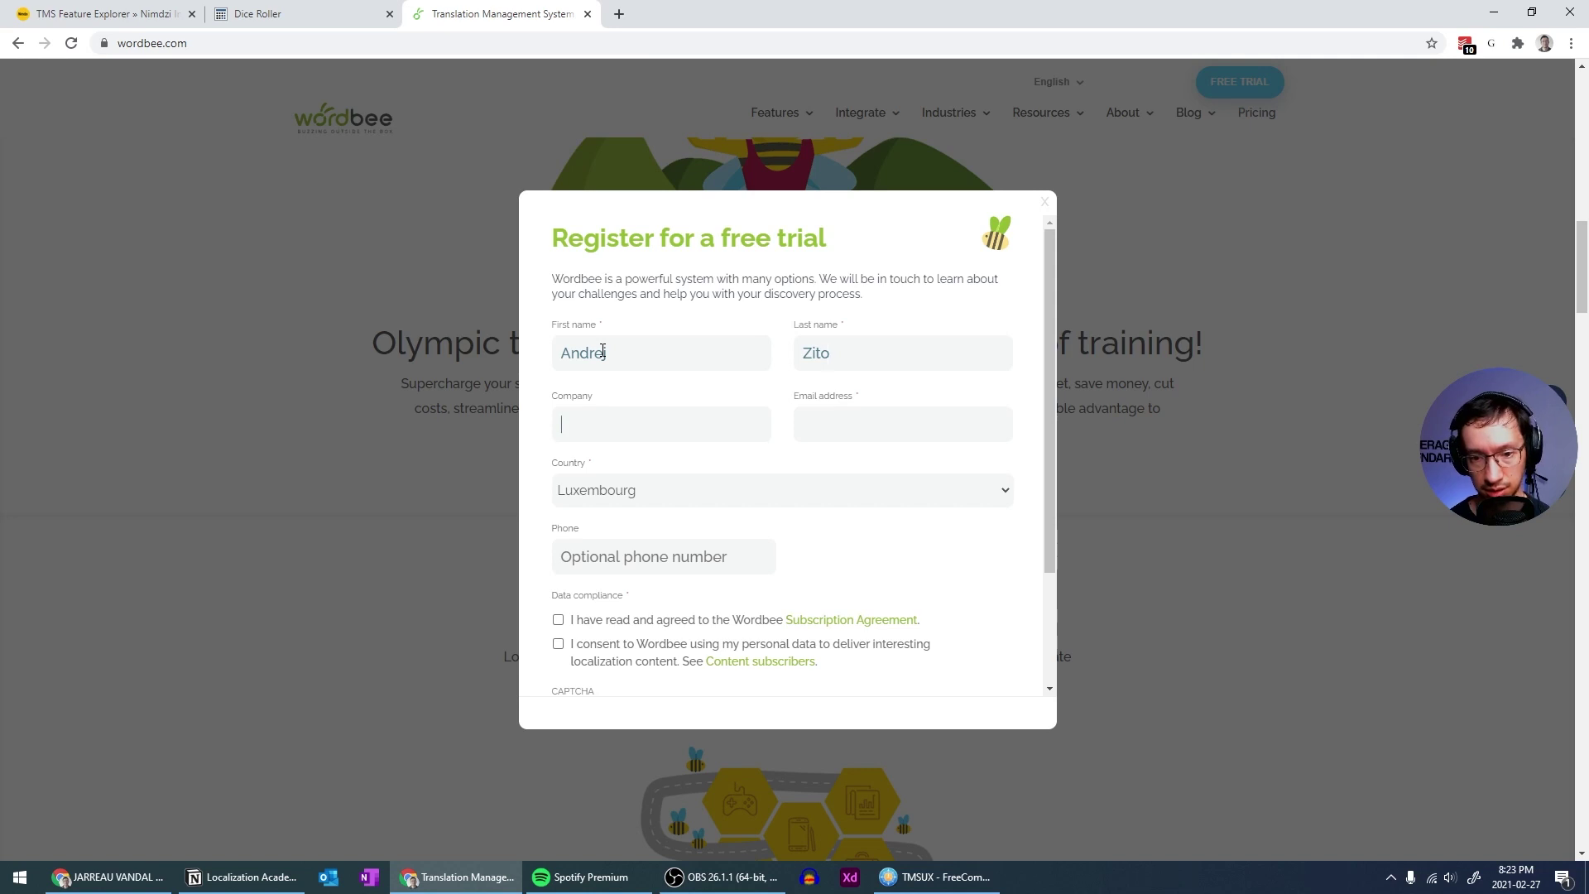
key("Tab")
type("LA")
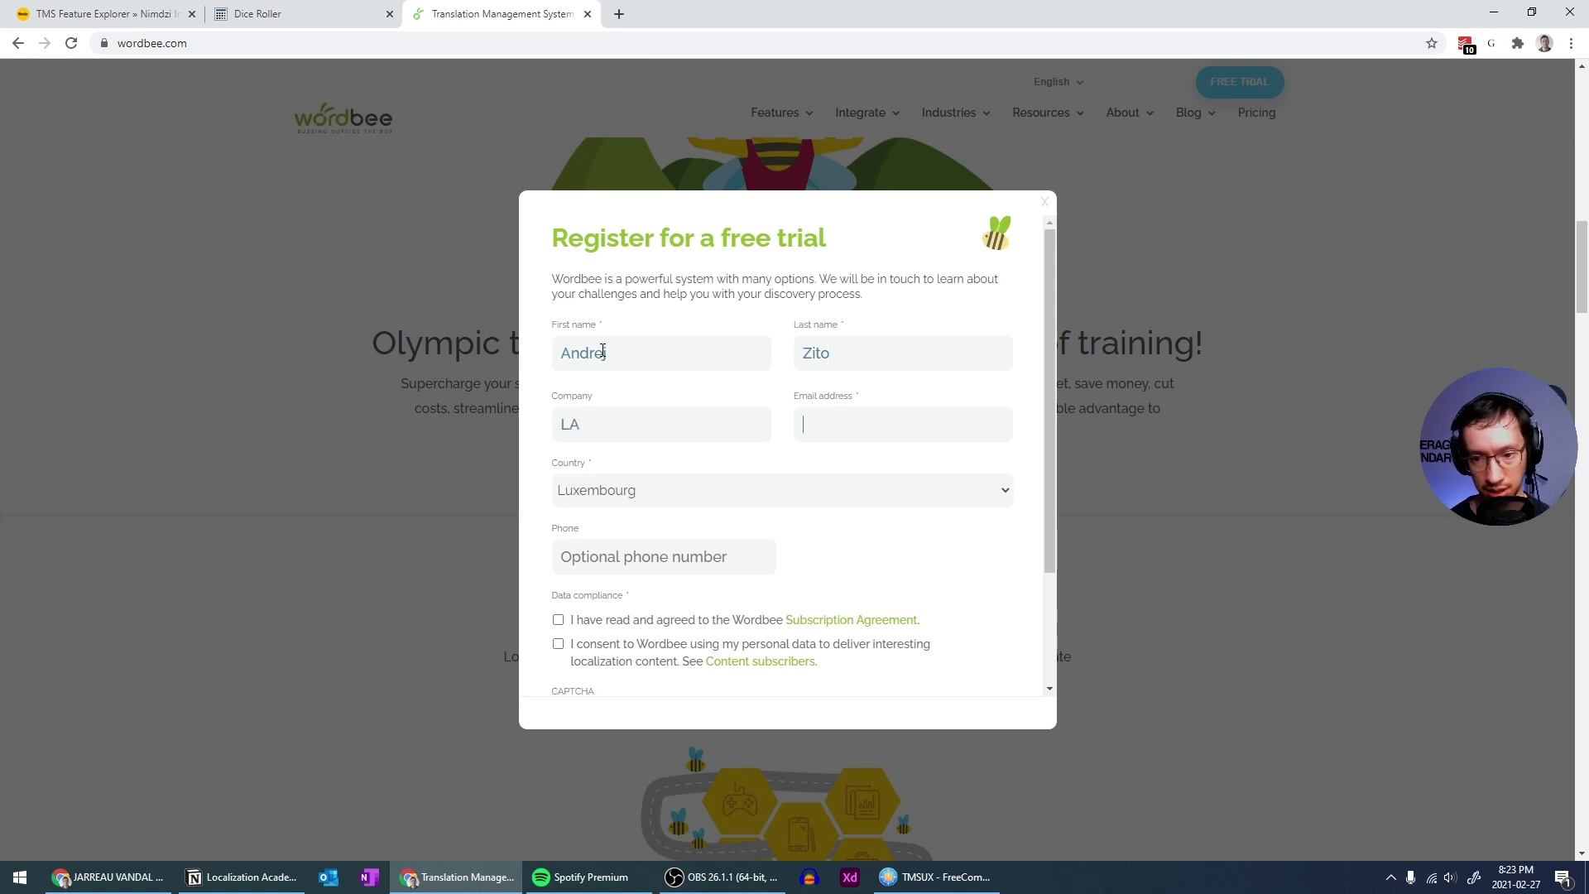
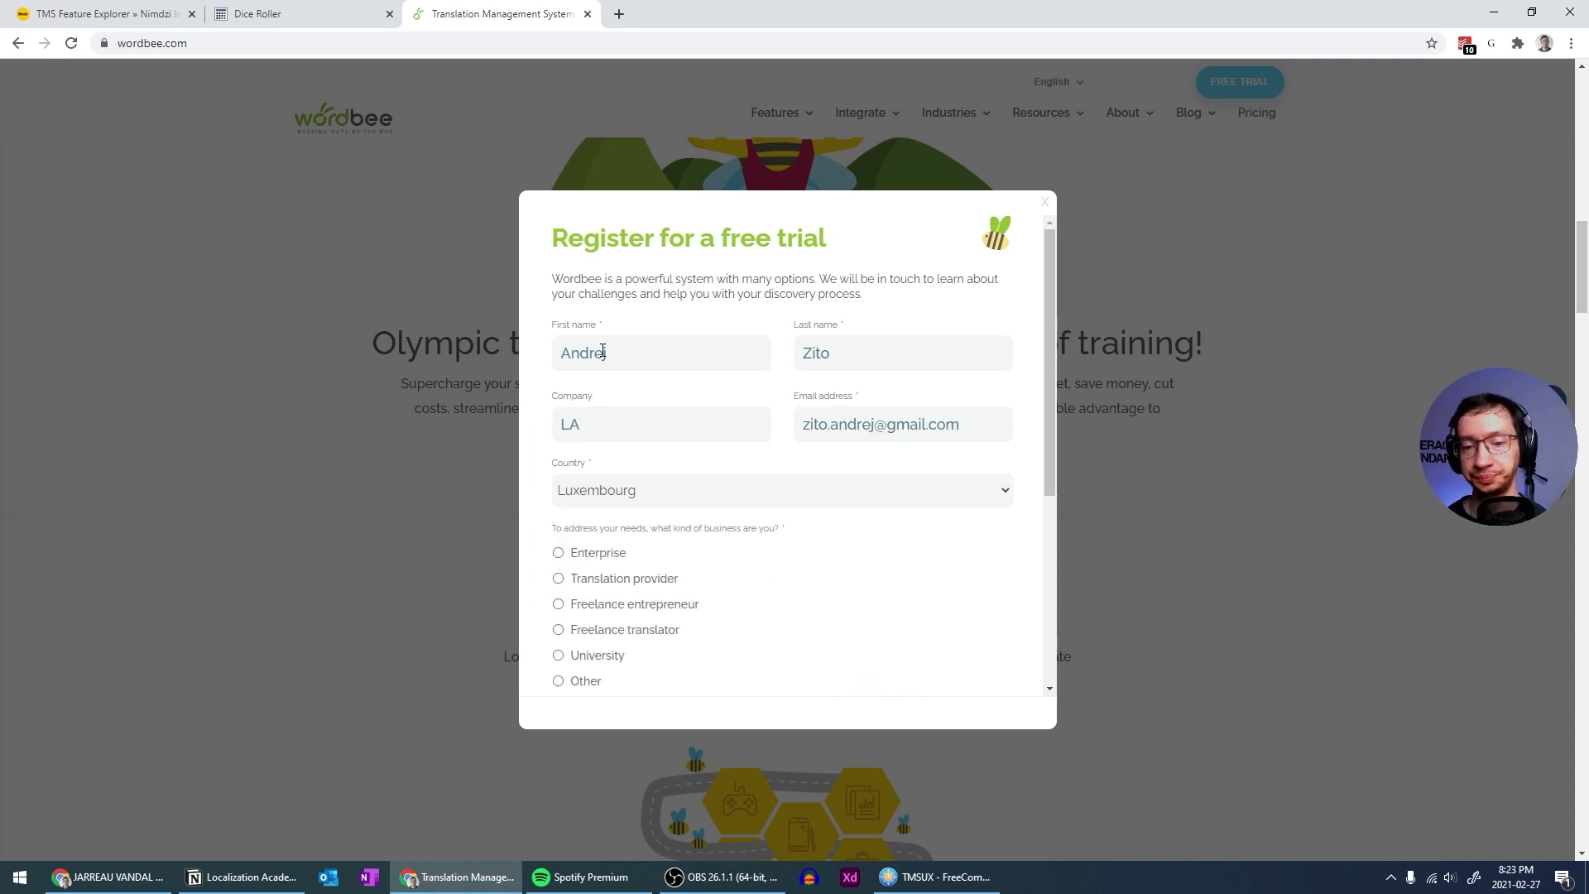
Choose Canada as the country on the registration form
scroll(646, 419, "down", 2)
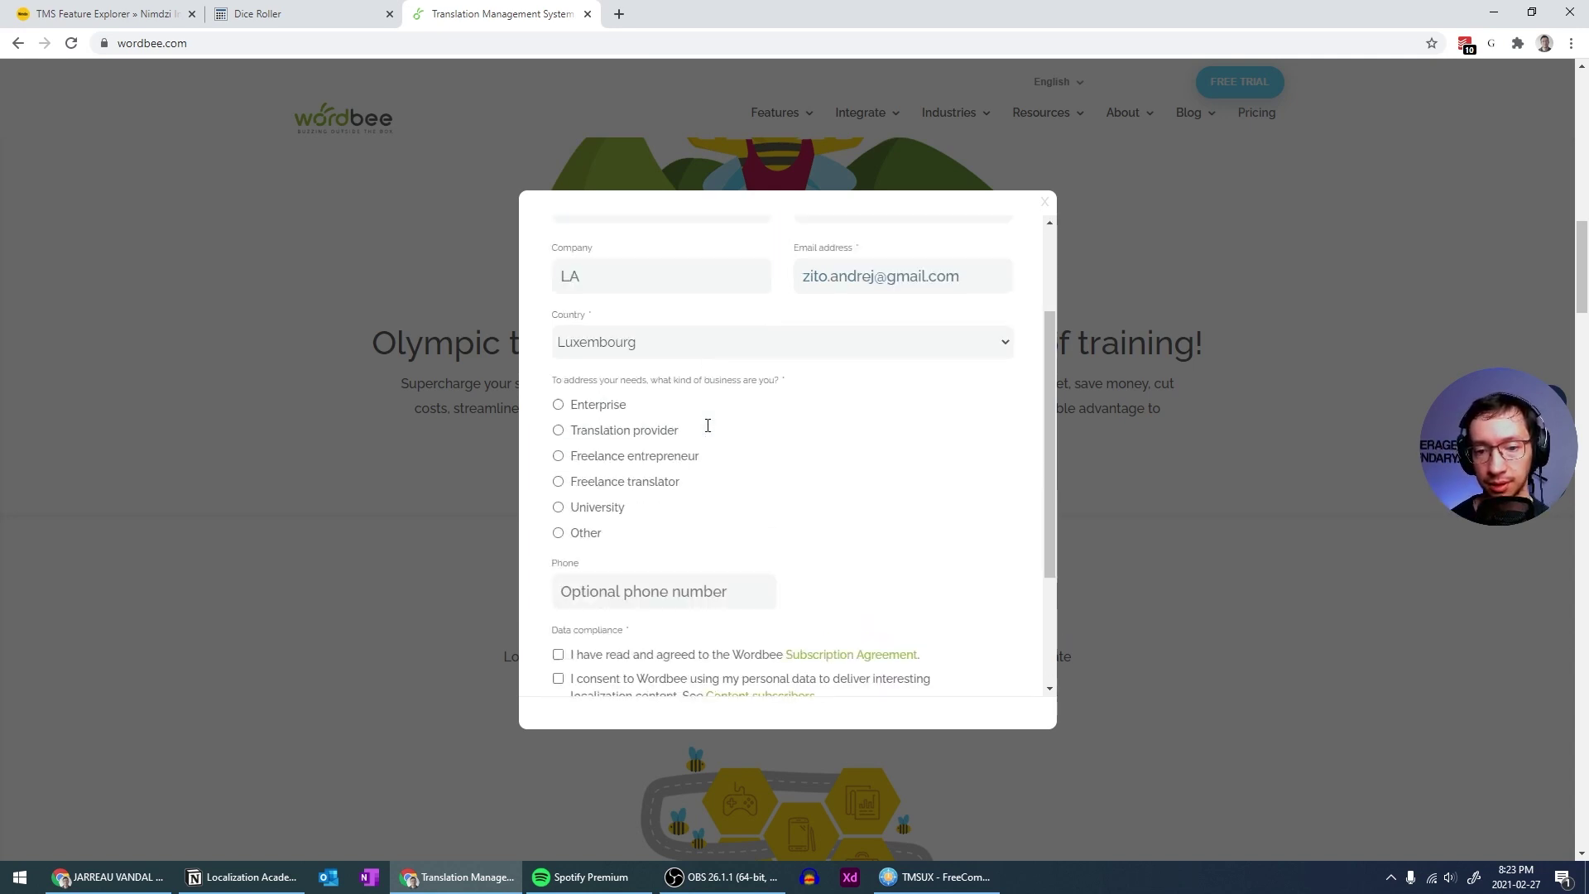
left_click(914, 337)
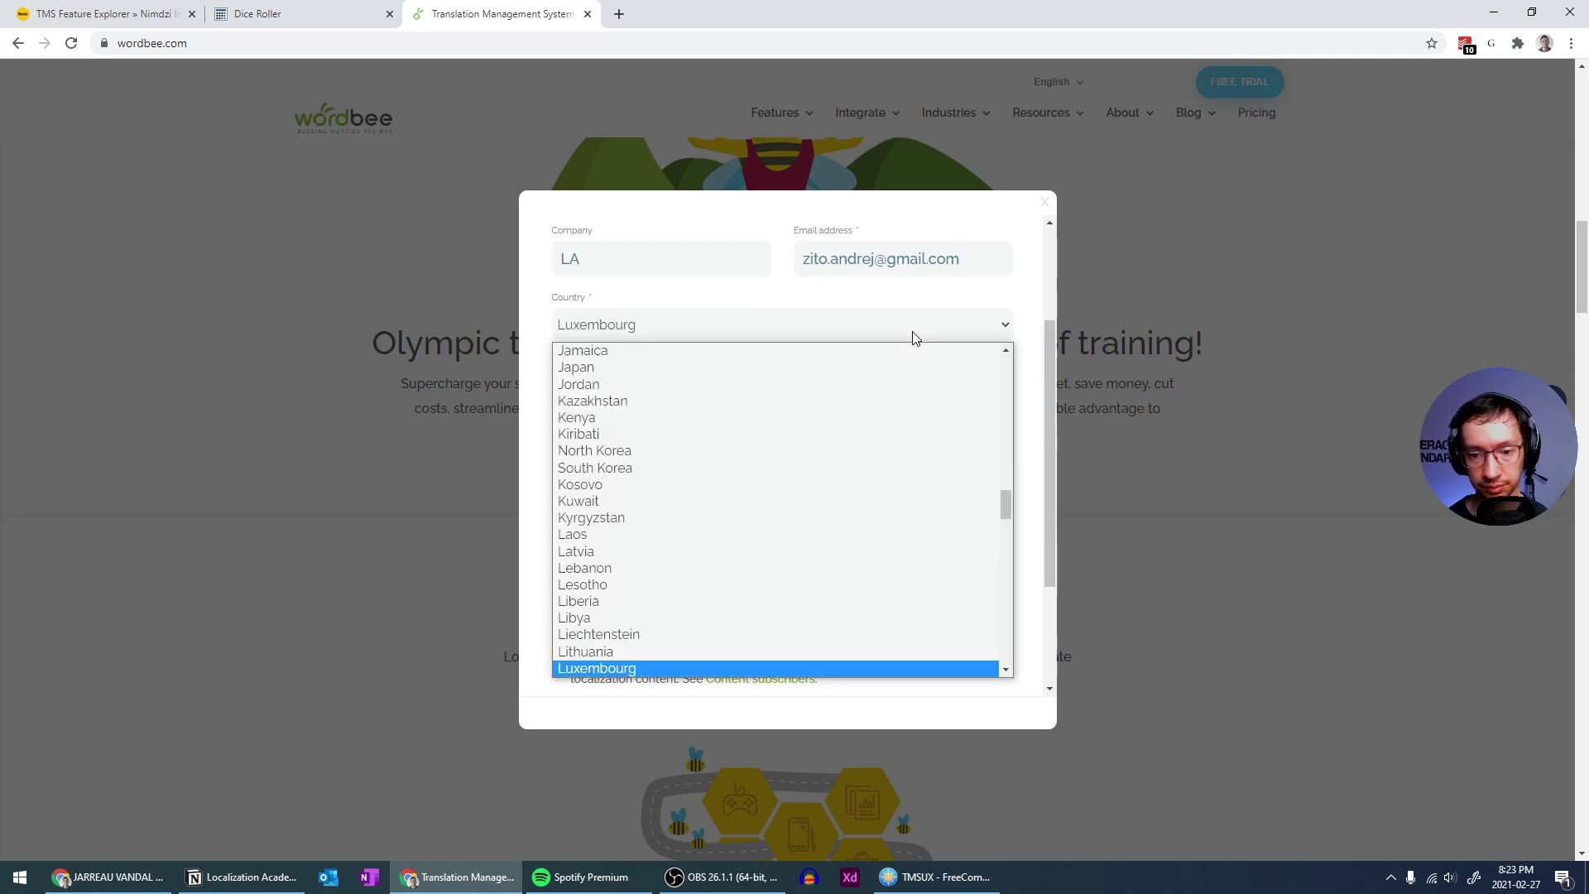
type("c")
key("Down")
key("Down")
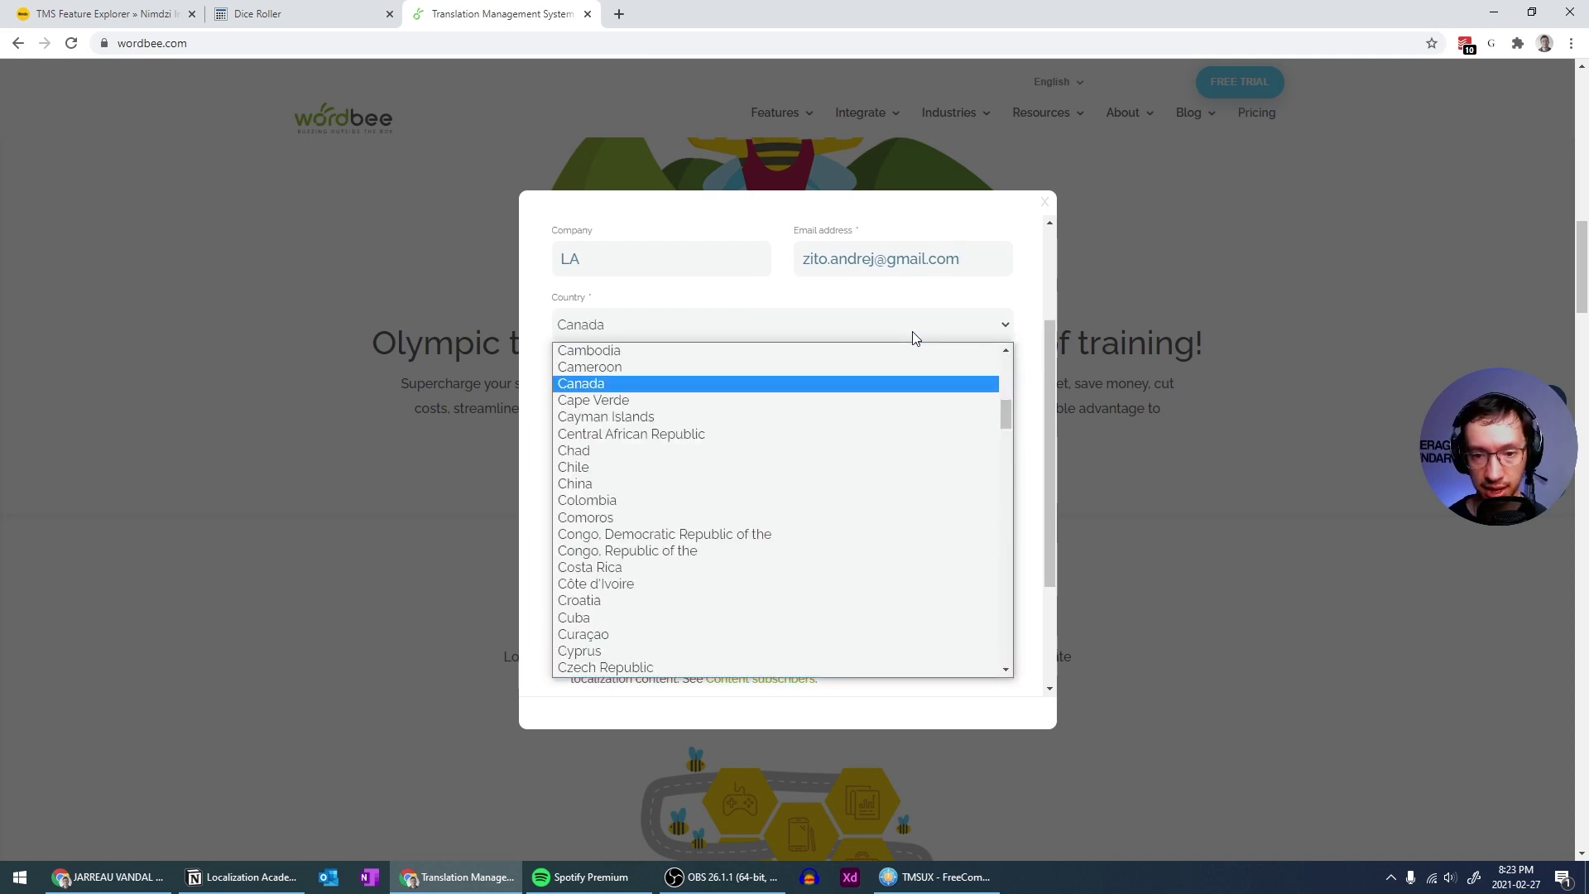
key("Return")
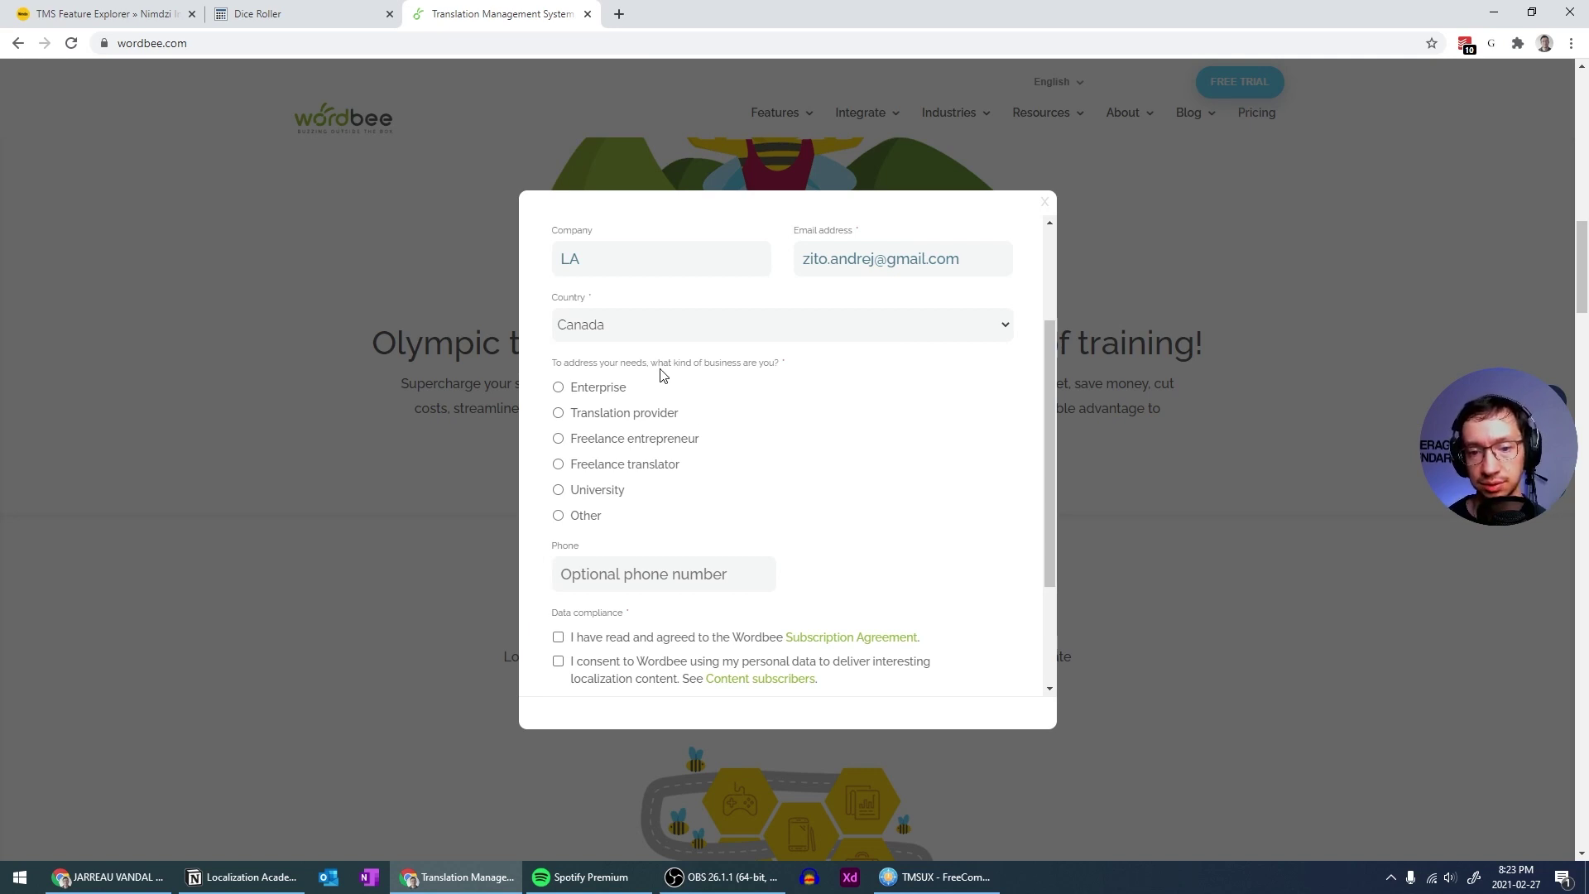
Try several business types and settle on Enterprise
left_click(559, 515)
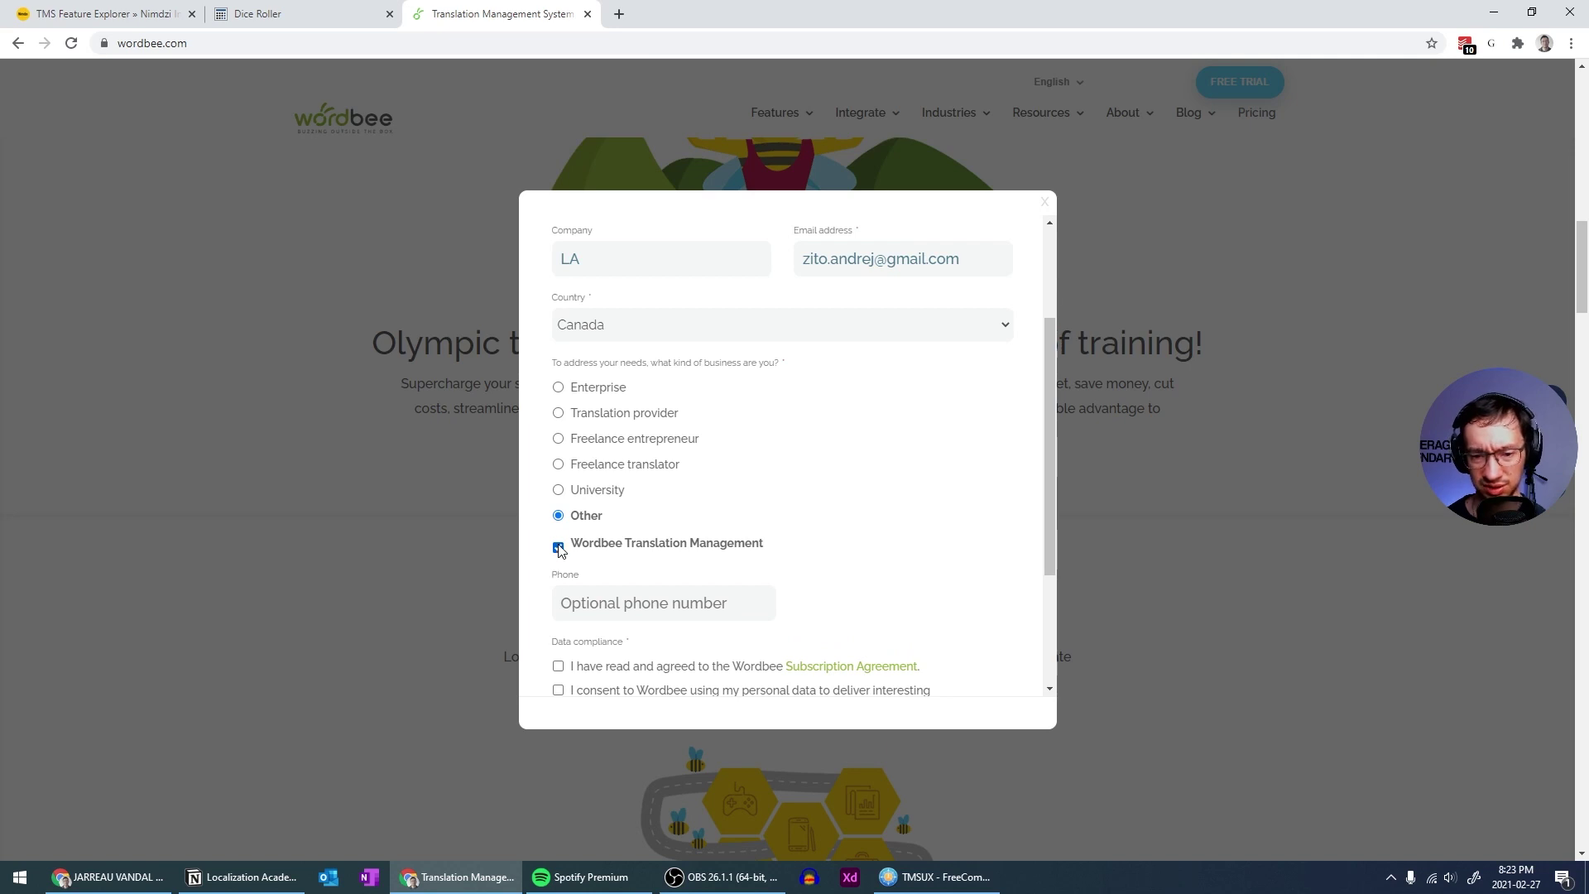
left_click(559, 489)
left_click(558, 464)
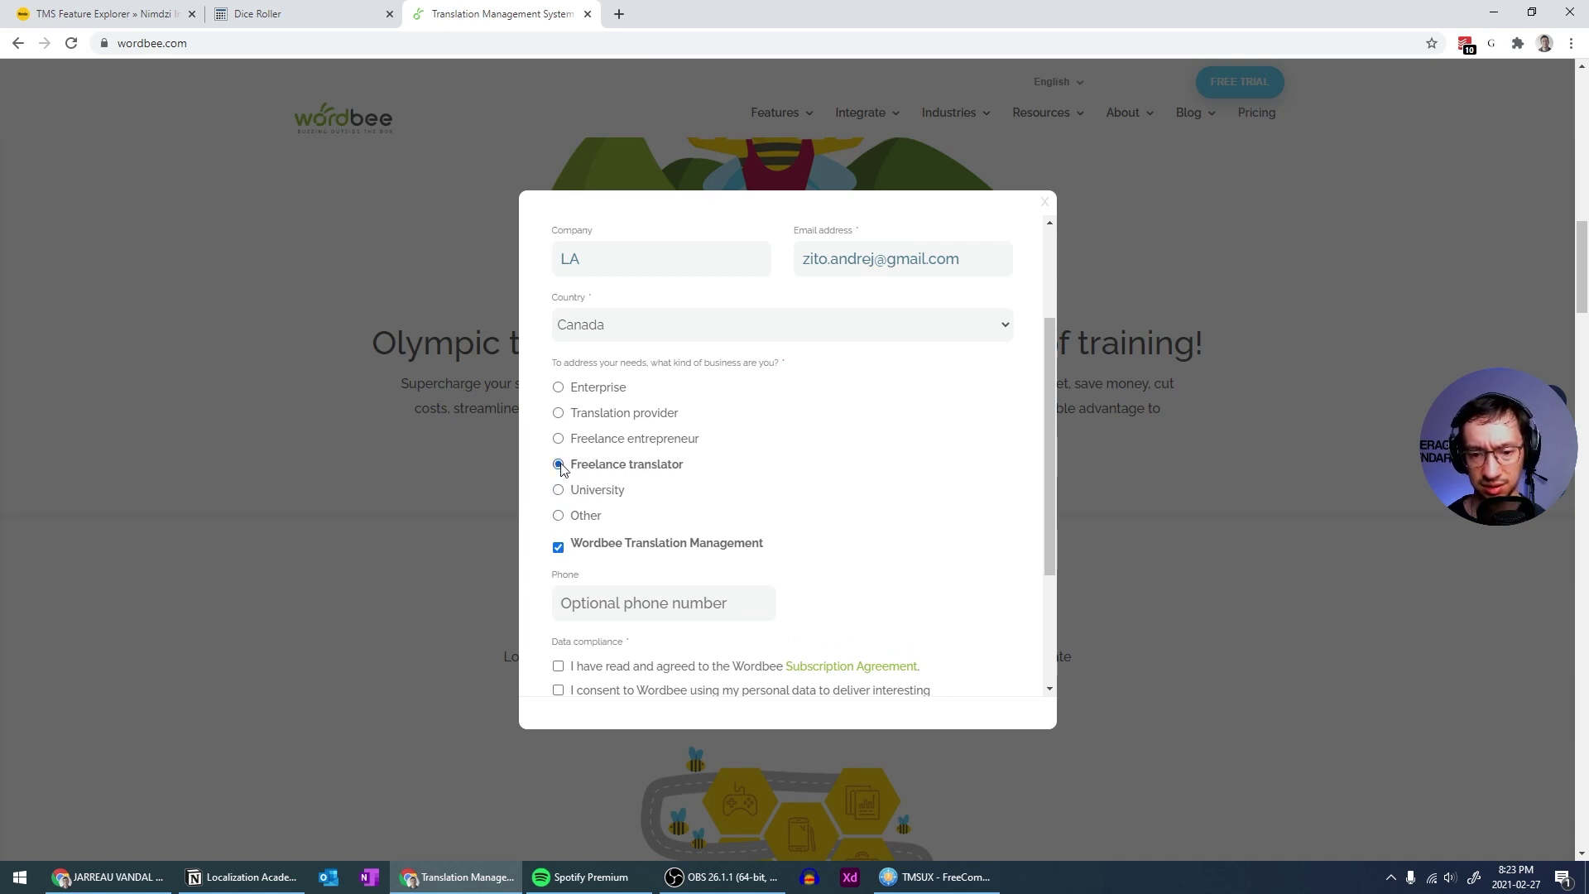
left_click(558, 516)
left_click(558, 388)
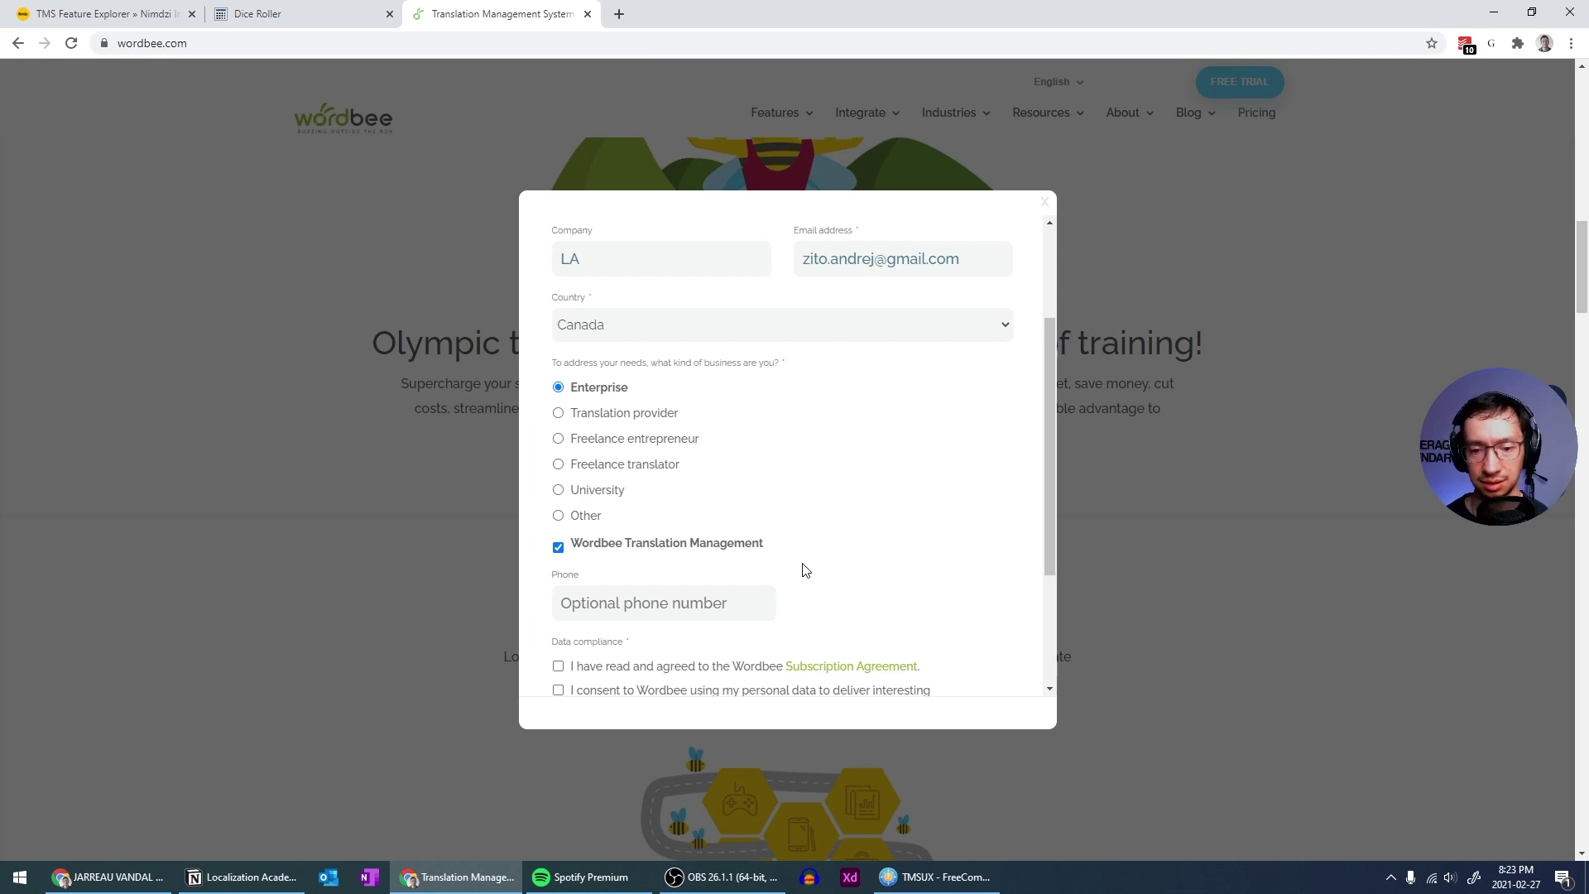
scroll(803, 569, "up", 2)
scroll(802, 569, "down", 2)
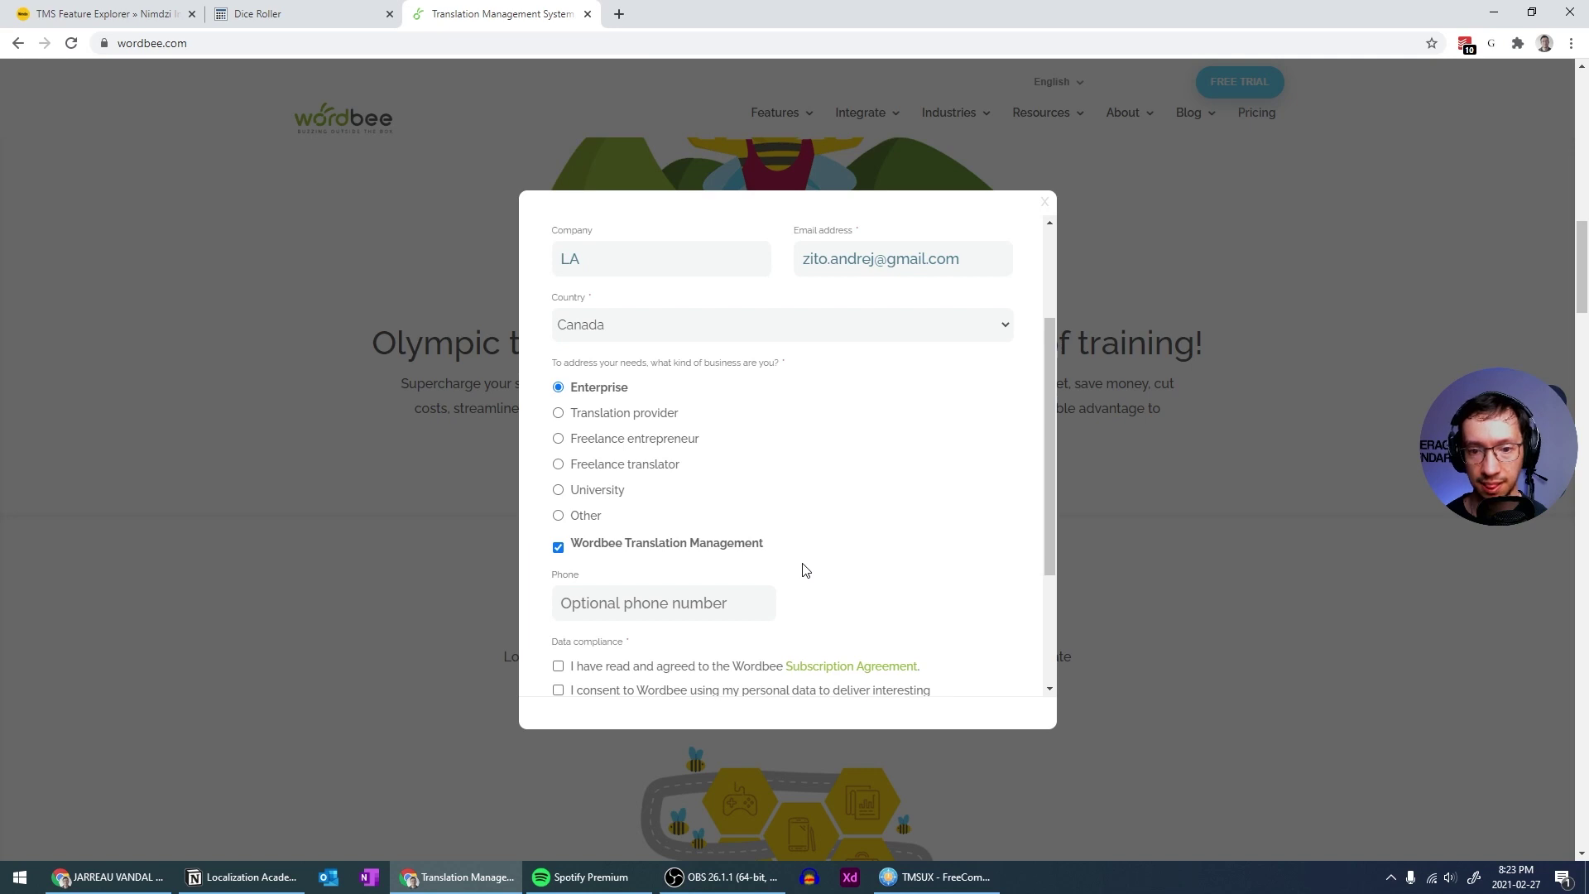
scroll(803, 570, "up", 2)
scroll(803, 570, "down", 2)
scroll(802, 569, "up", 2)
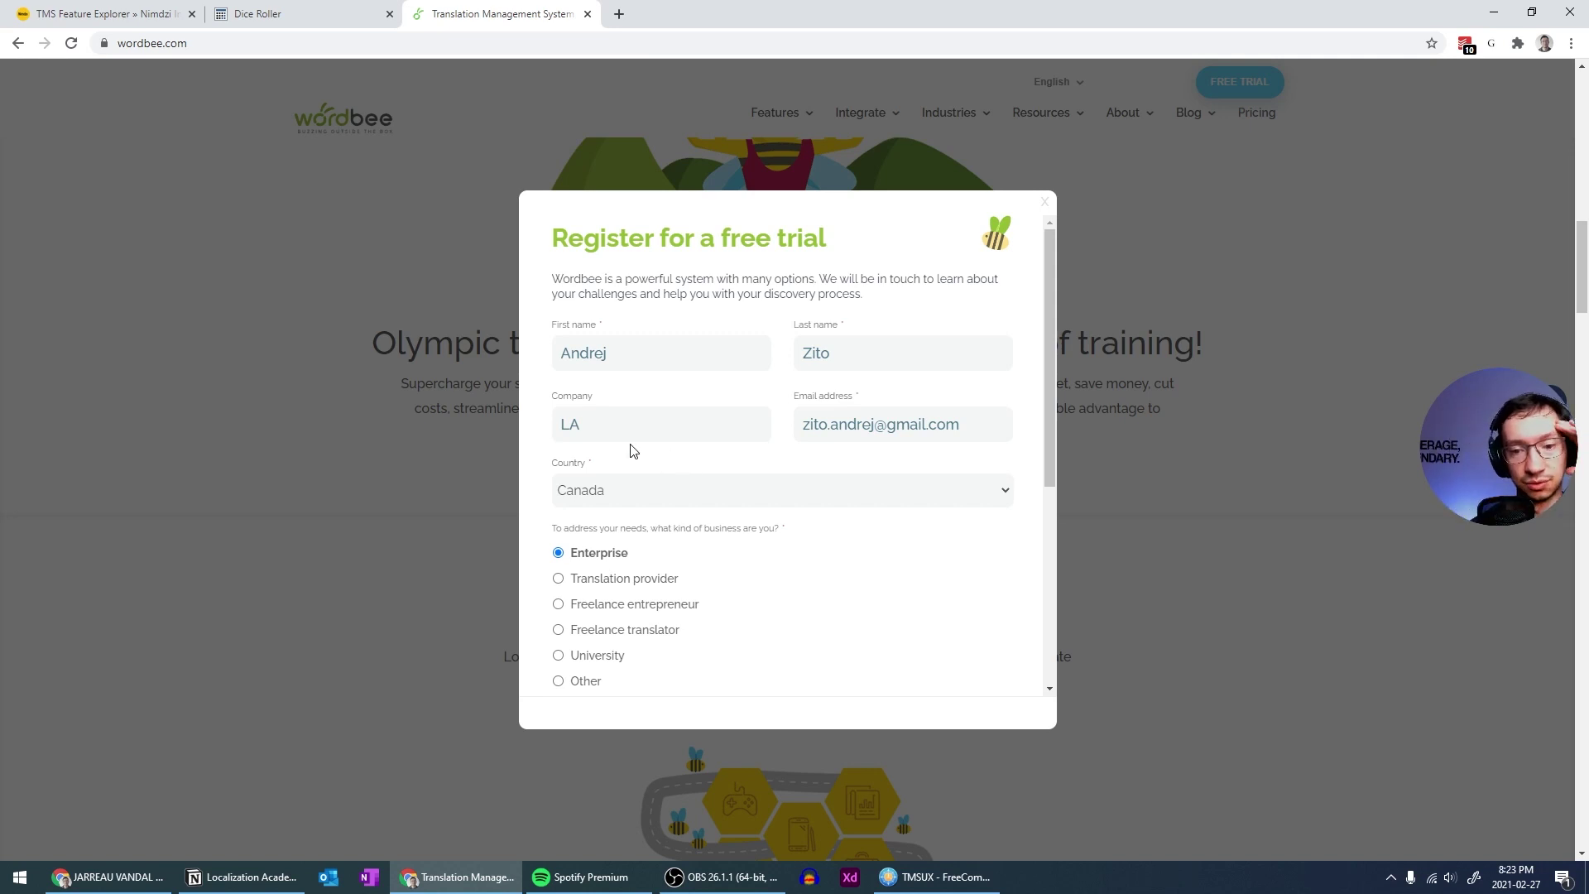
Set the business type to Other, keeping Wordbee Translation Management ticked
left_click_drag(598, 423, 546, 445)
left_click(534, 476)
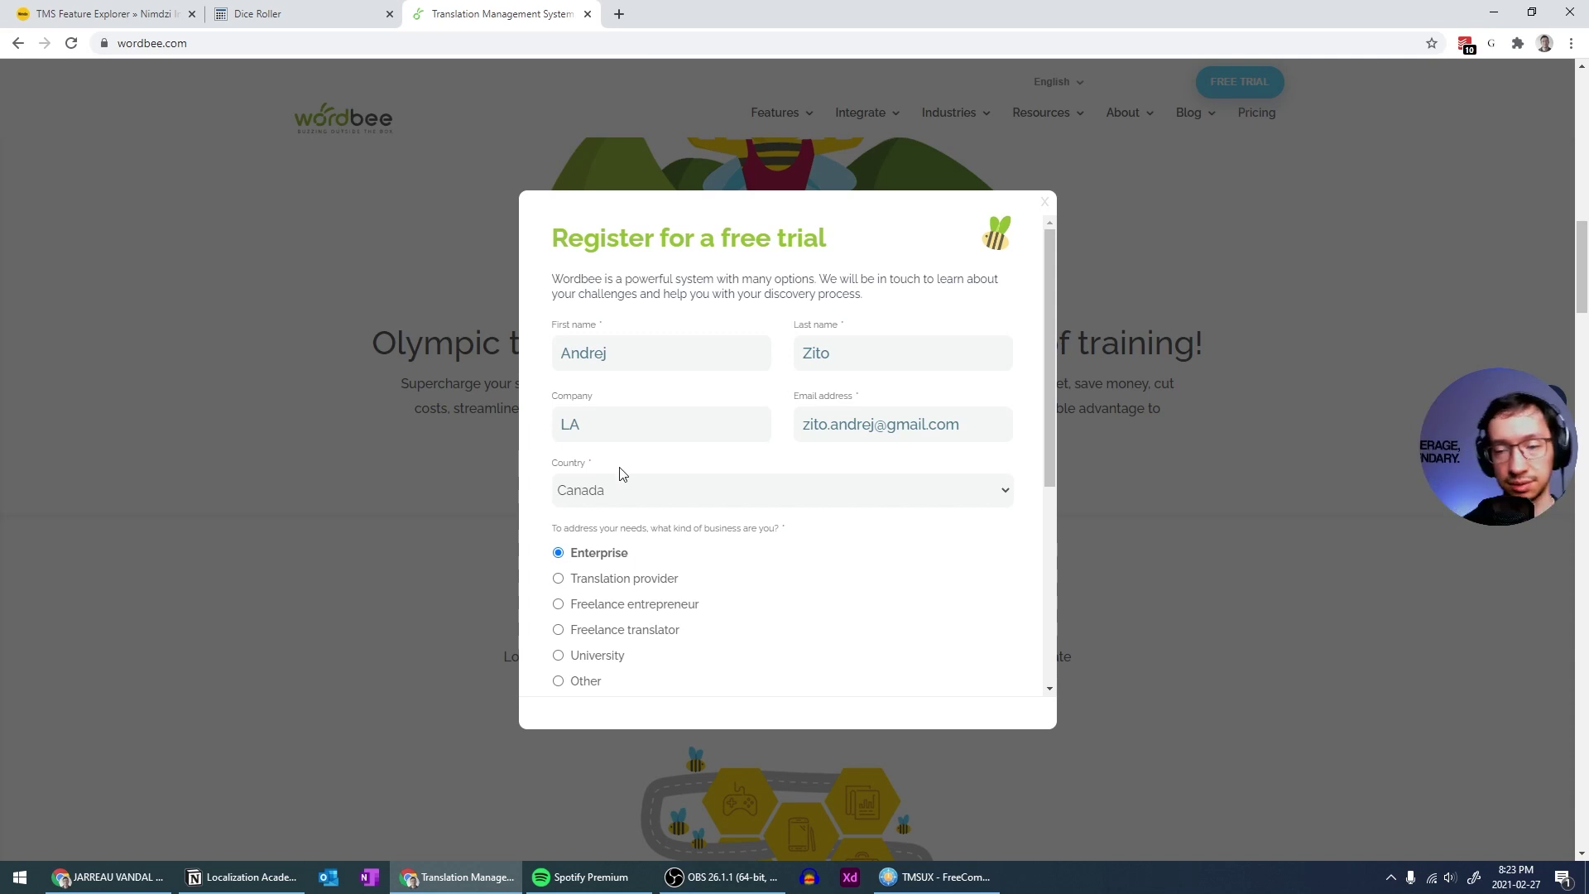
scroll(627, 432, "down", 4)
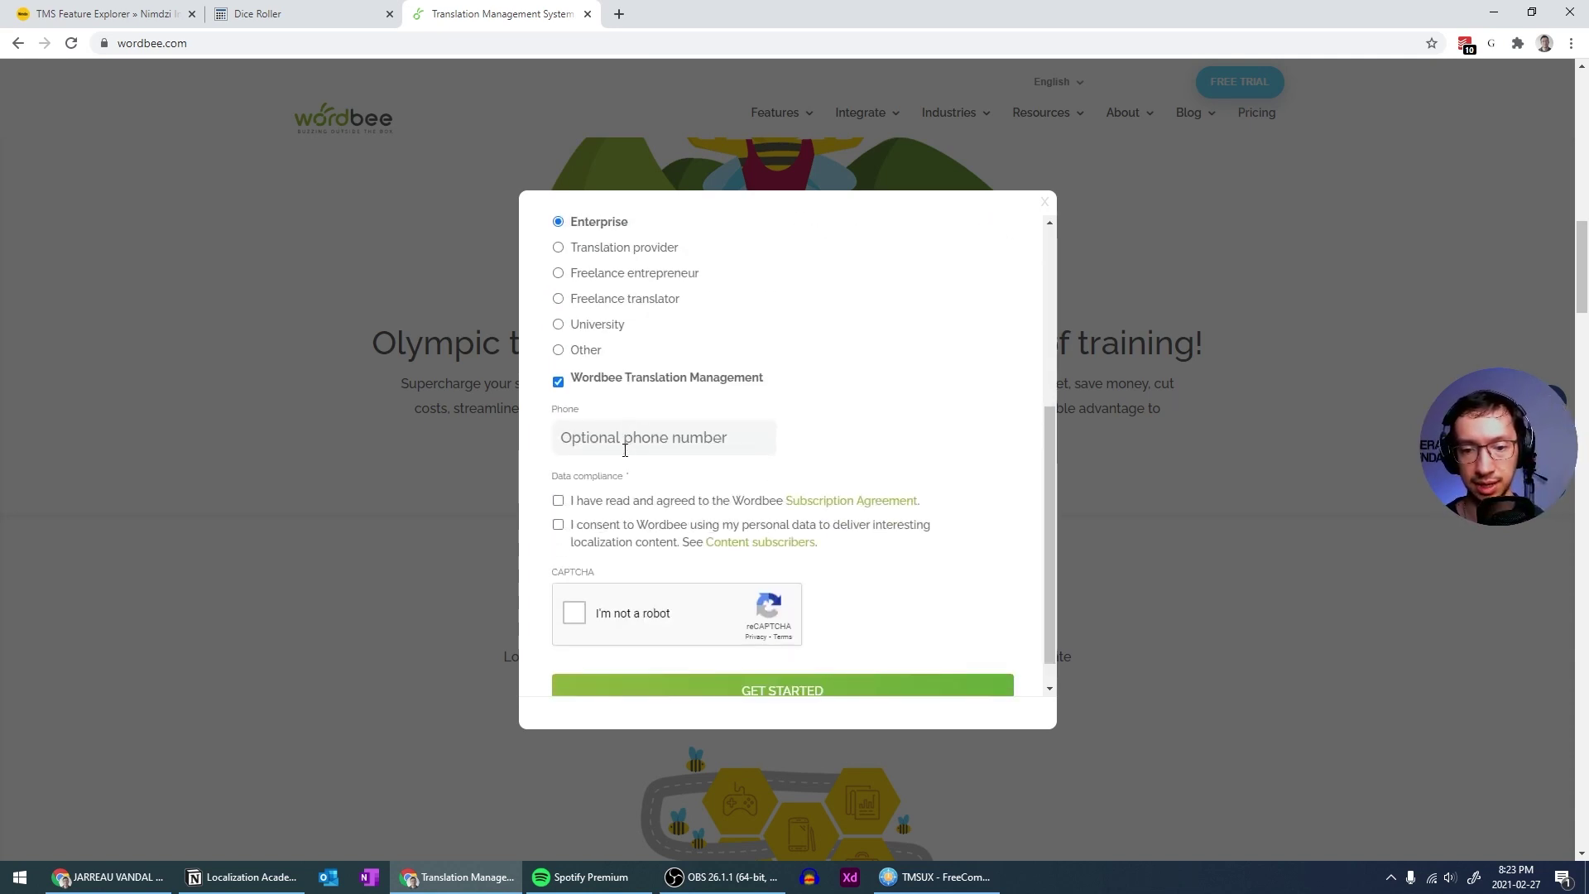
left_click(559, 382)
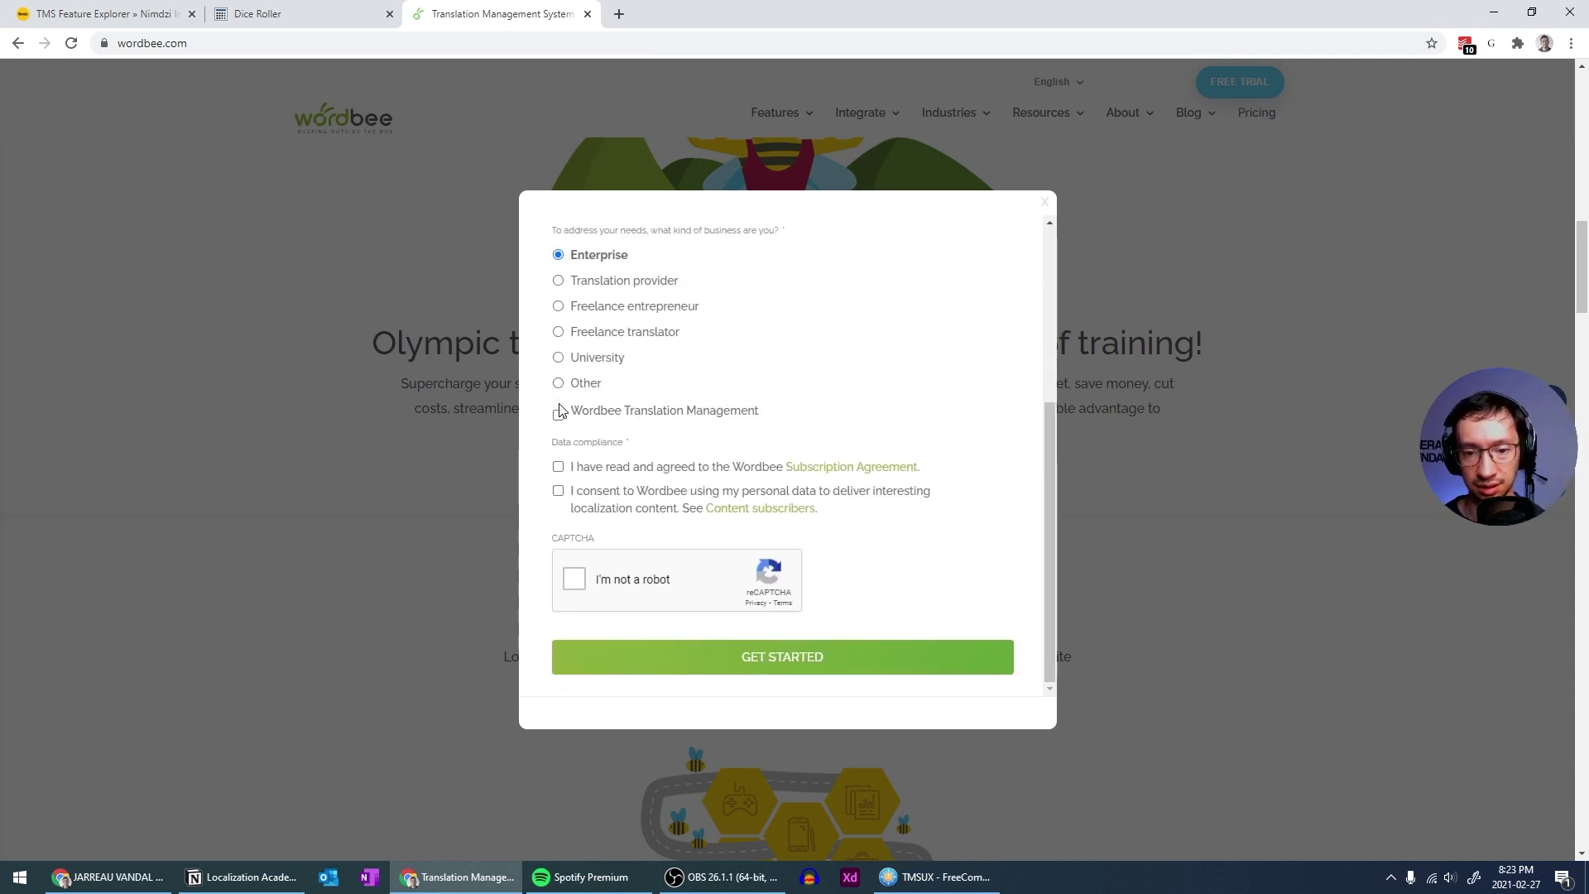
left_click(558, 408)
left_click(559, 384)
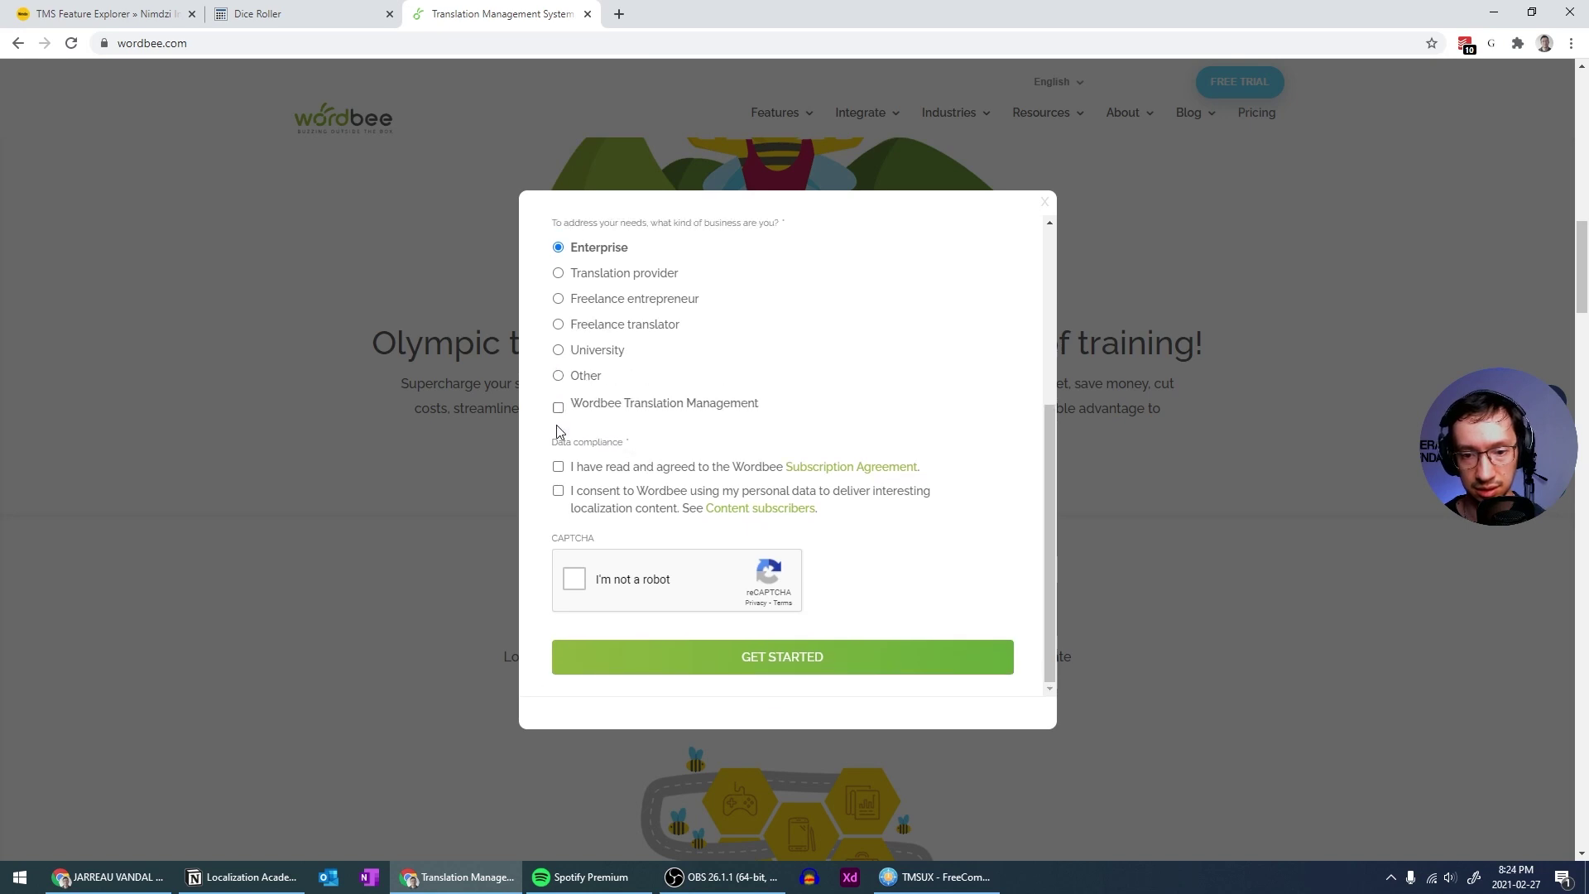
left_click(558, 415)
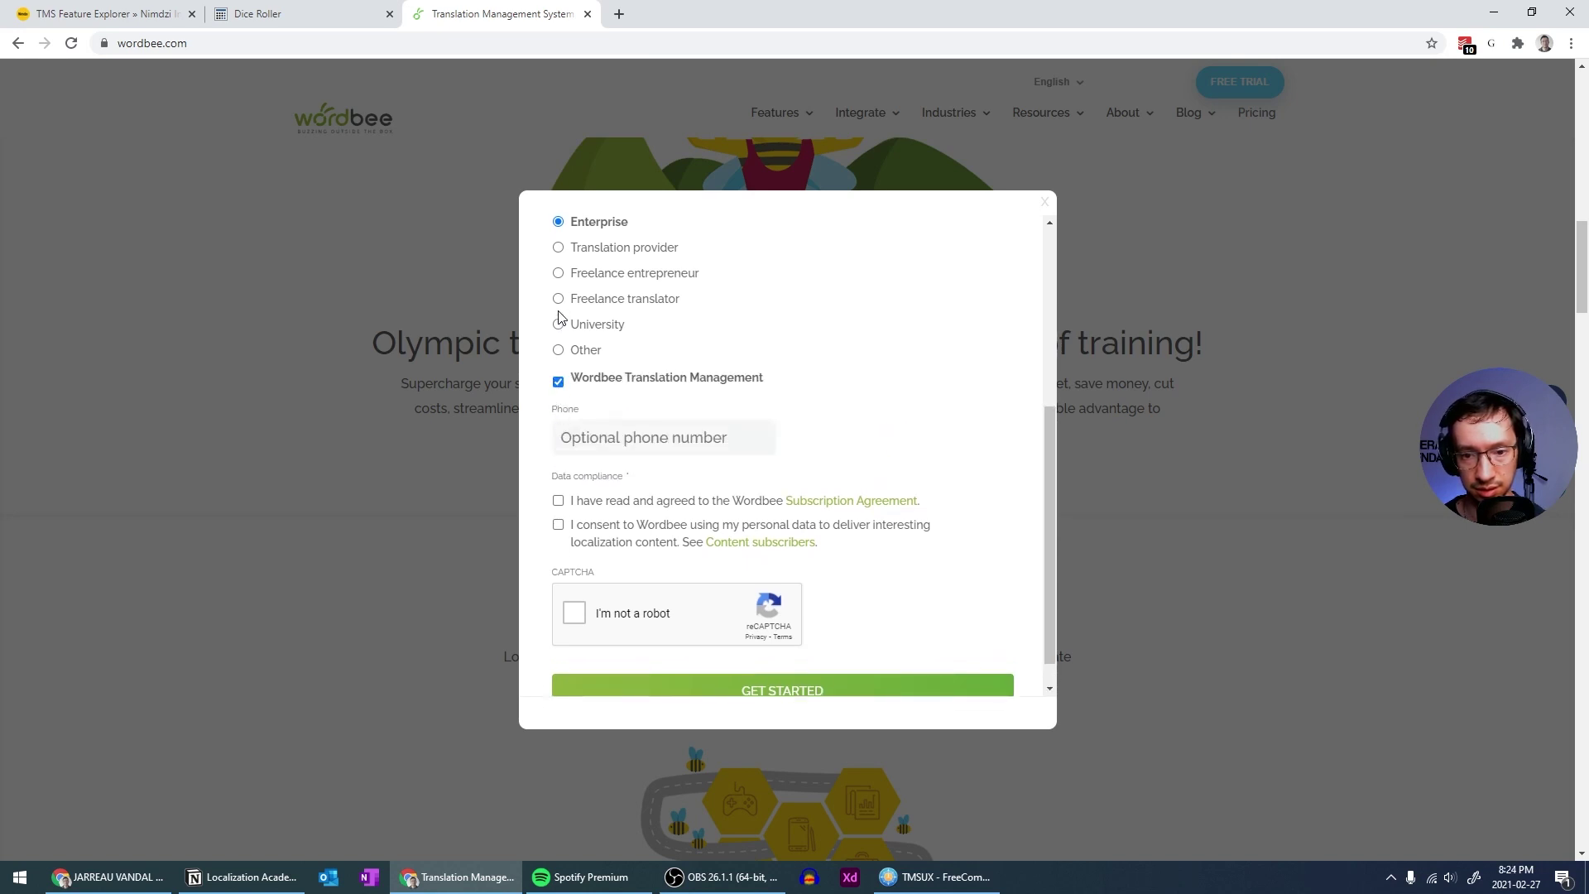
left_click(559, 350)
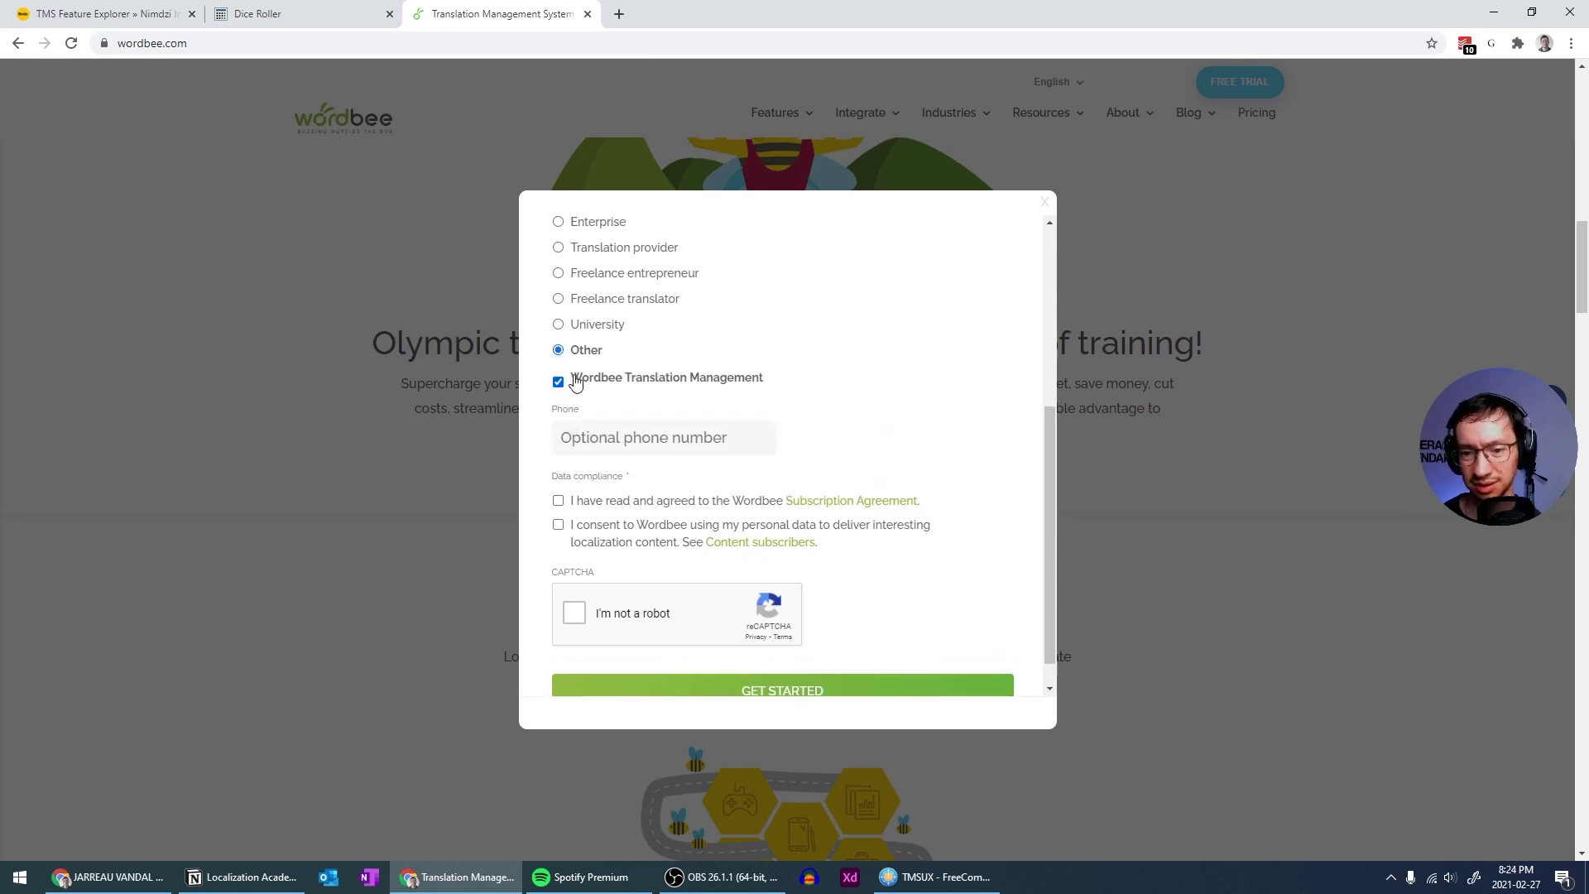
scroll(841, 395, "down", 1)
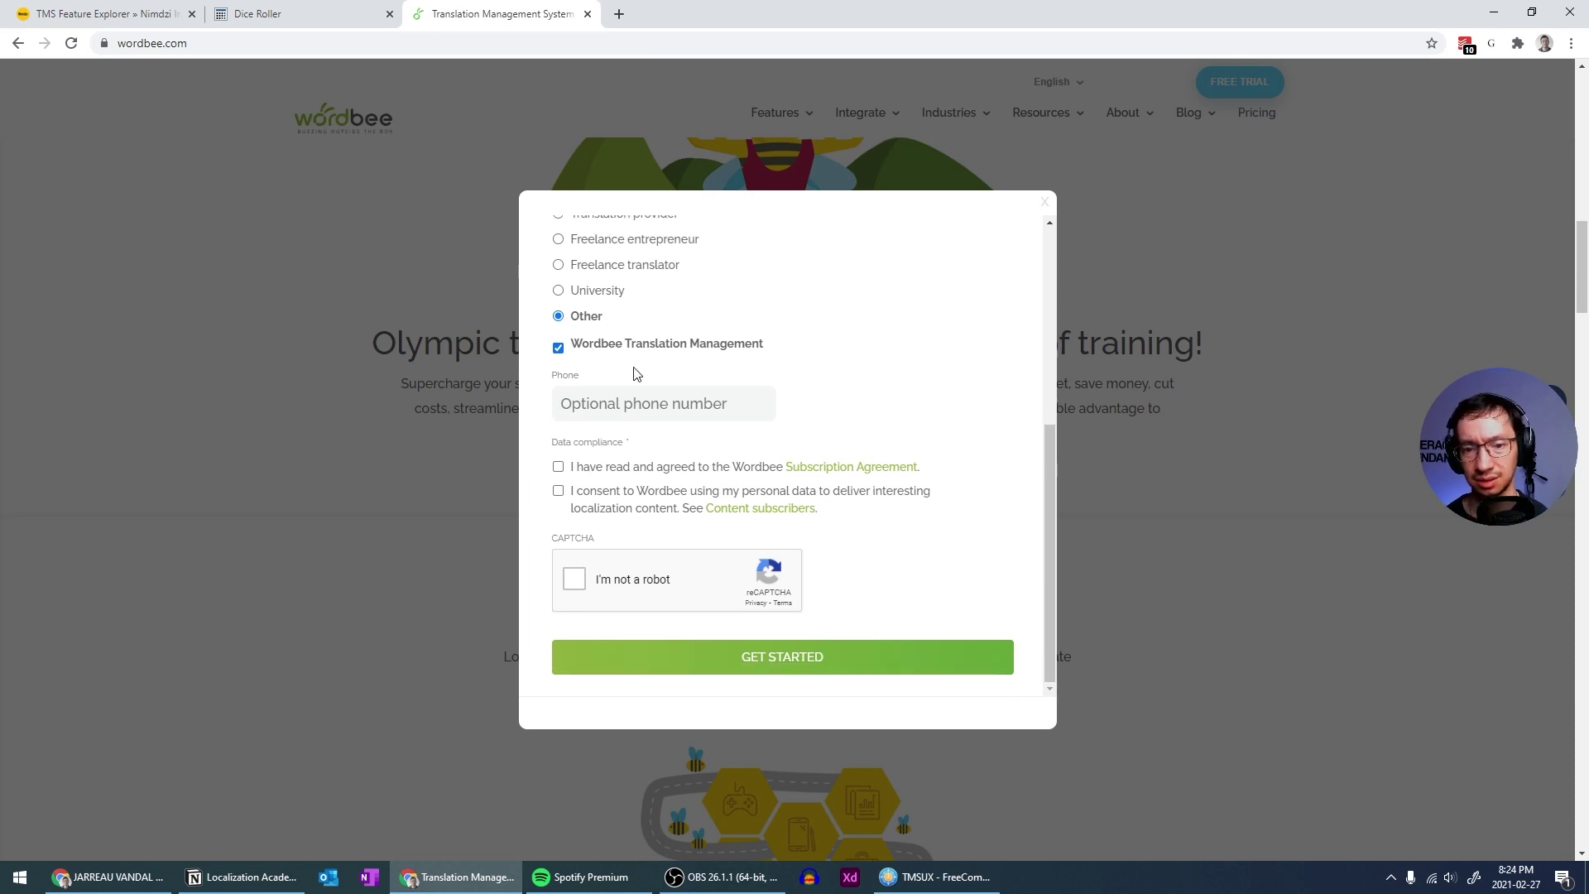
left_click(558, 347)
left_click(558, 415)
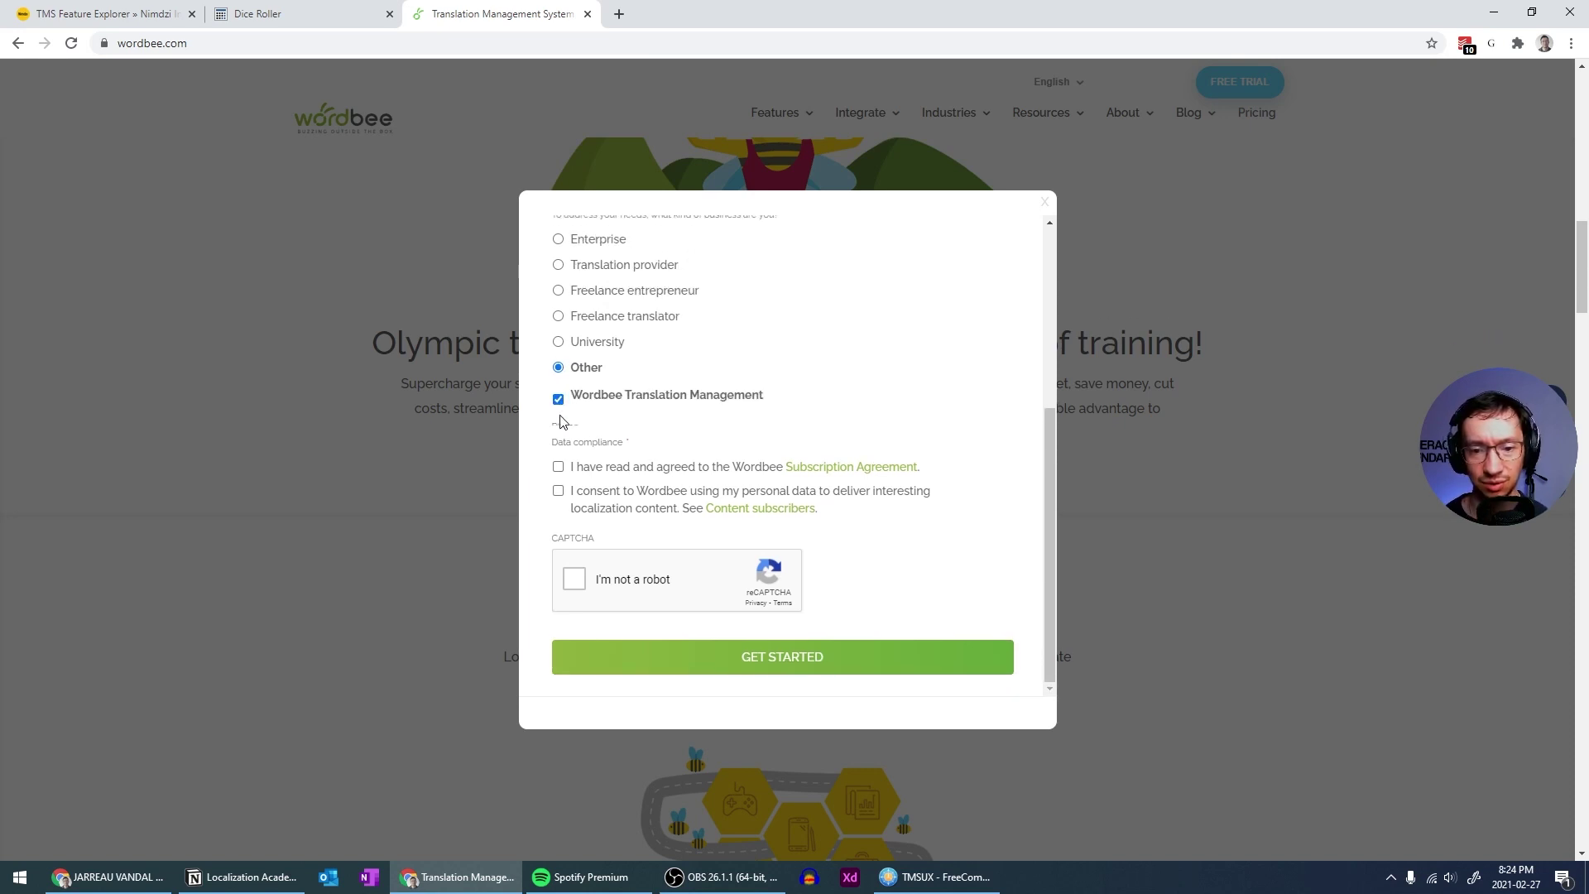
Accept the Subscription Agreement, tick 'I'm not a robot' and submit with GET STARTED
scroll(861, 409, "up", 2)
scroll(862, 408, "down", 2)
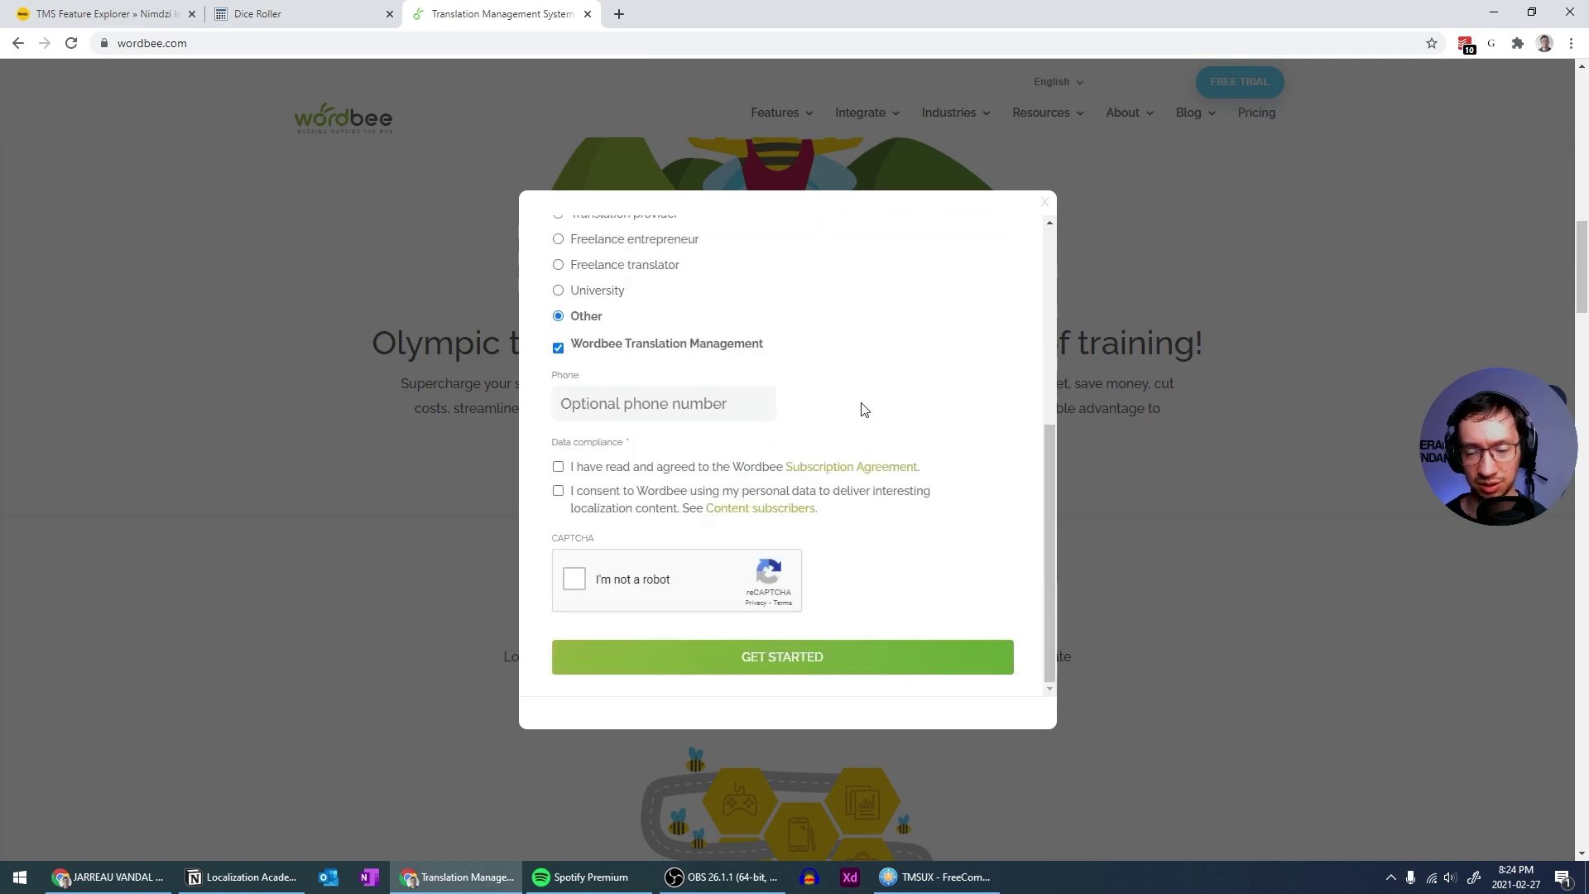
scroll(861, 409, "up", 2)
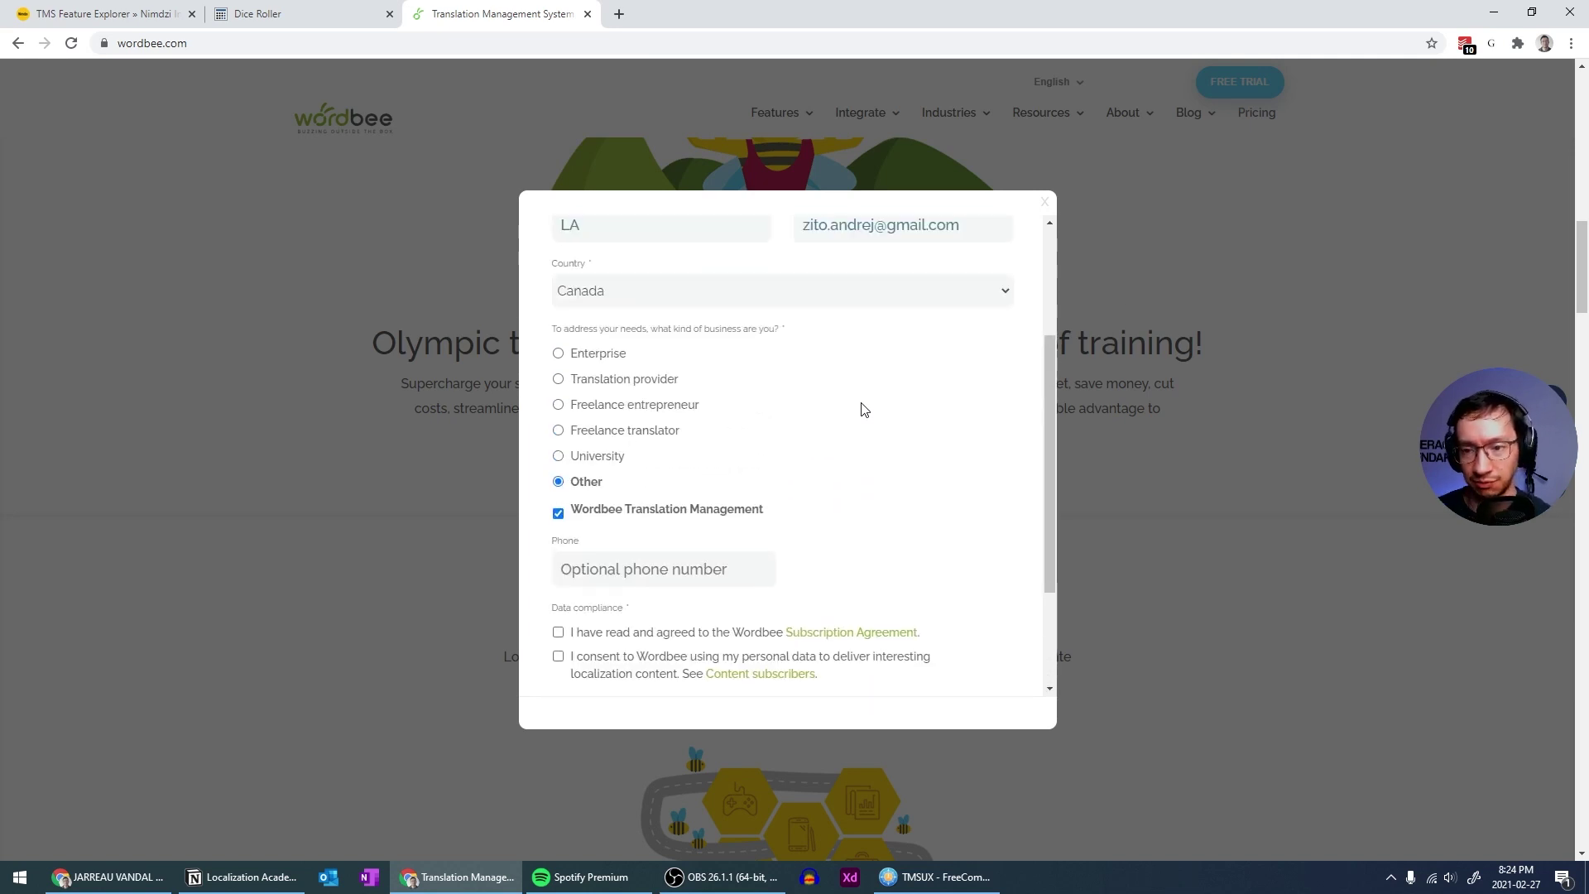
scroll(861, 409, "down", 2)
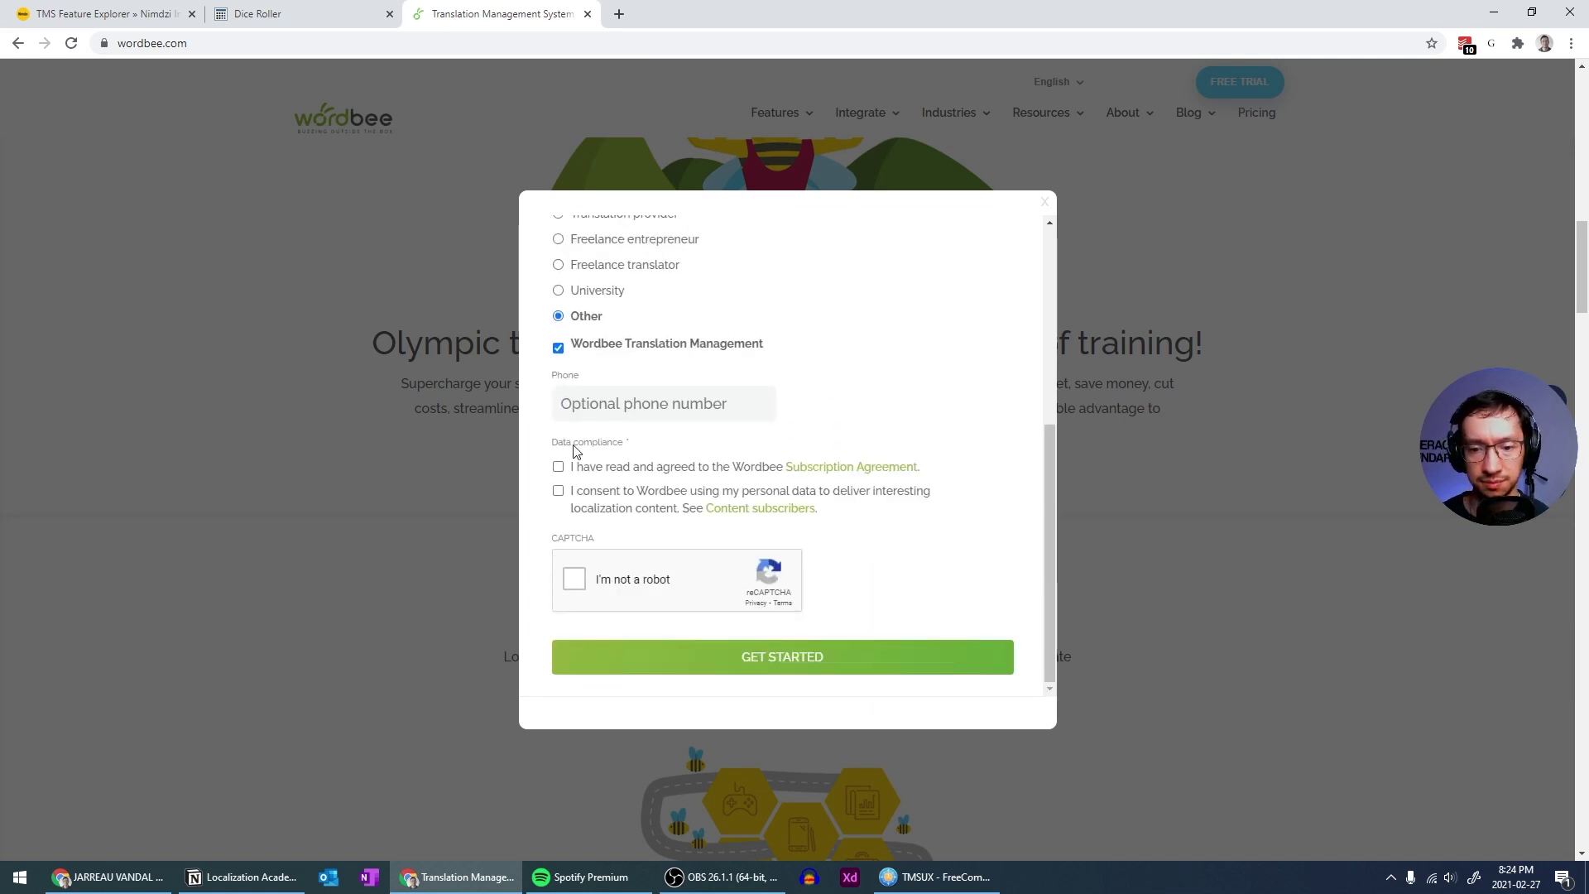
left_click(559, 468)
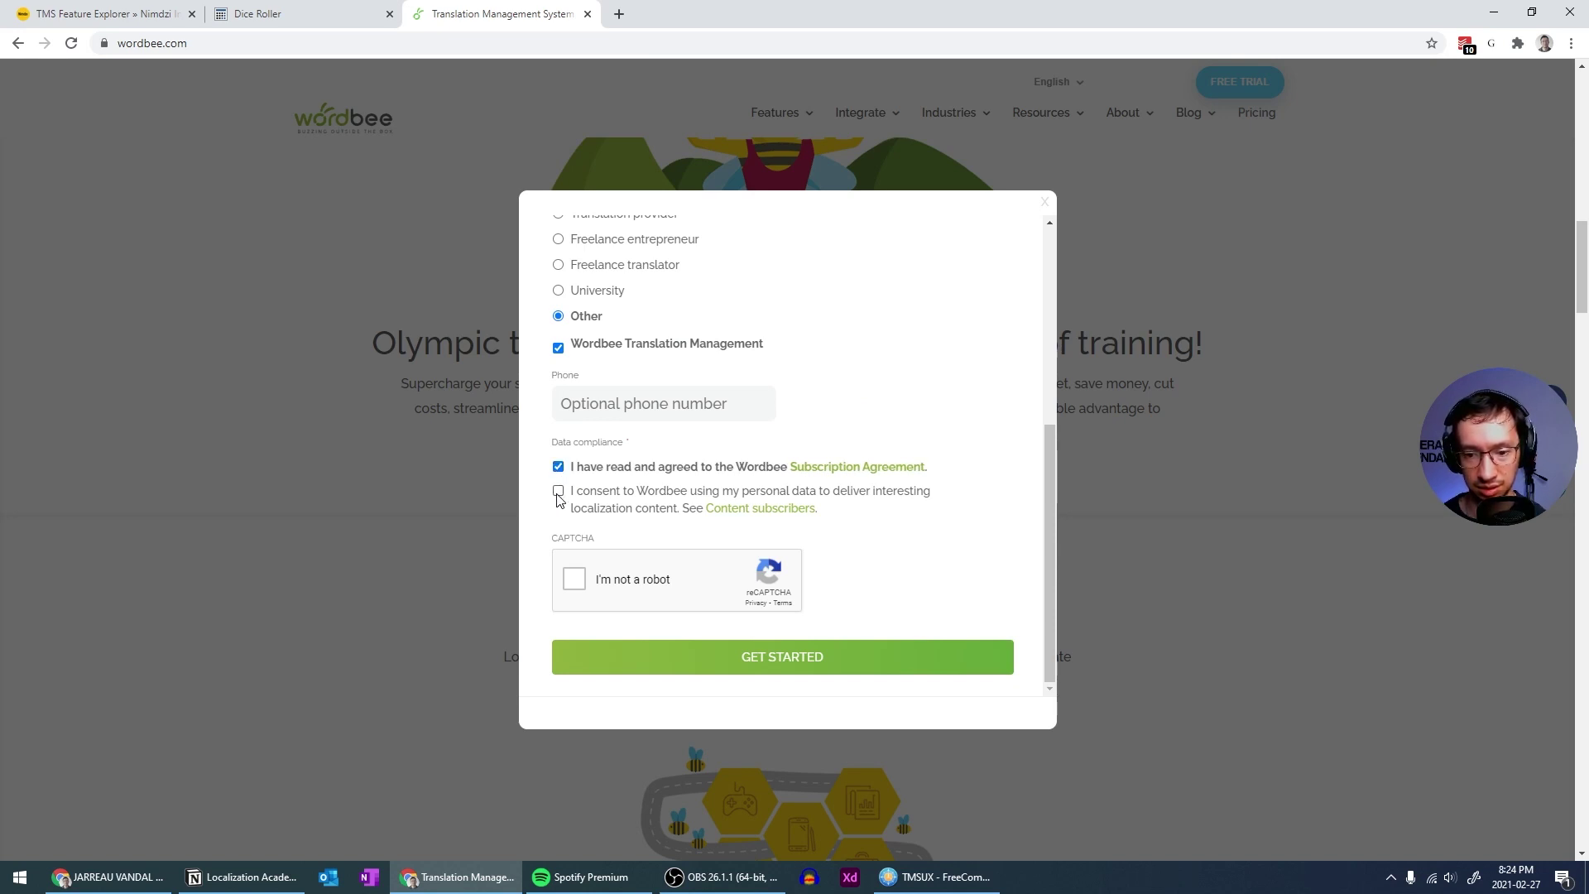
left_click(575, 580)
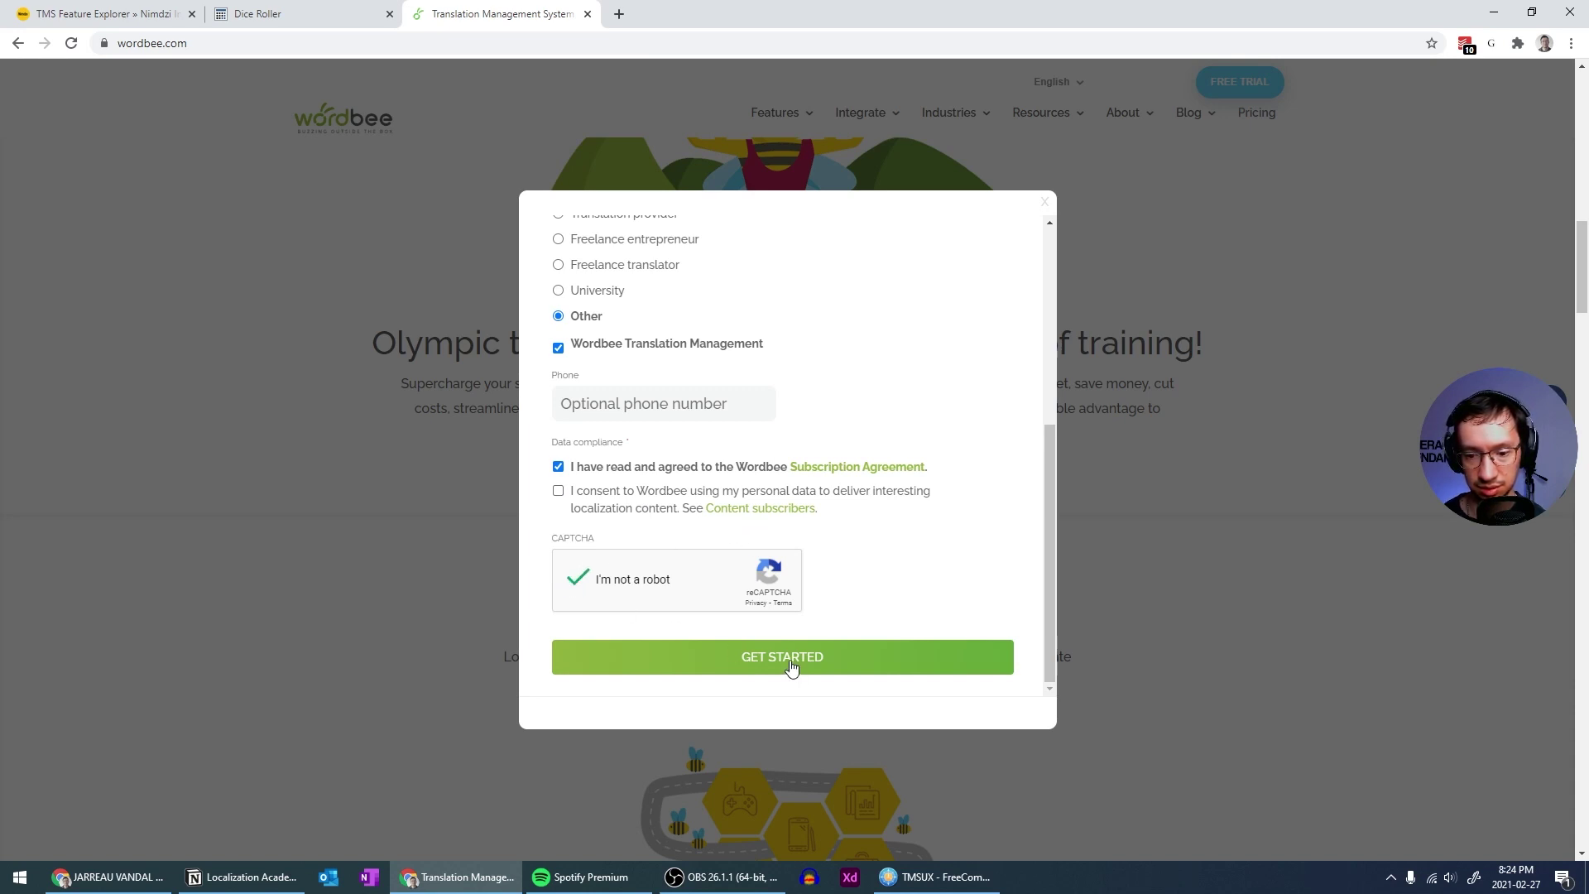
scroll(954, 568, "down", 3)
scroll(954, 568, "up", 5)
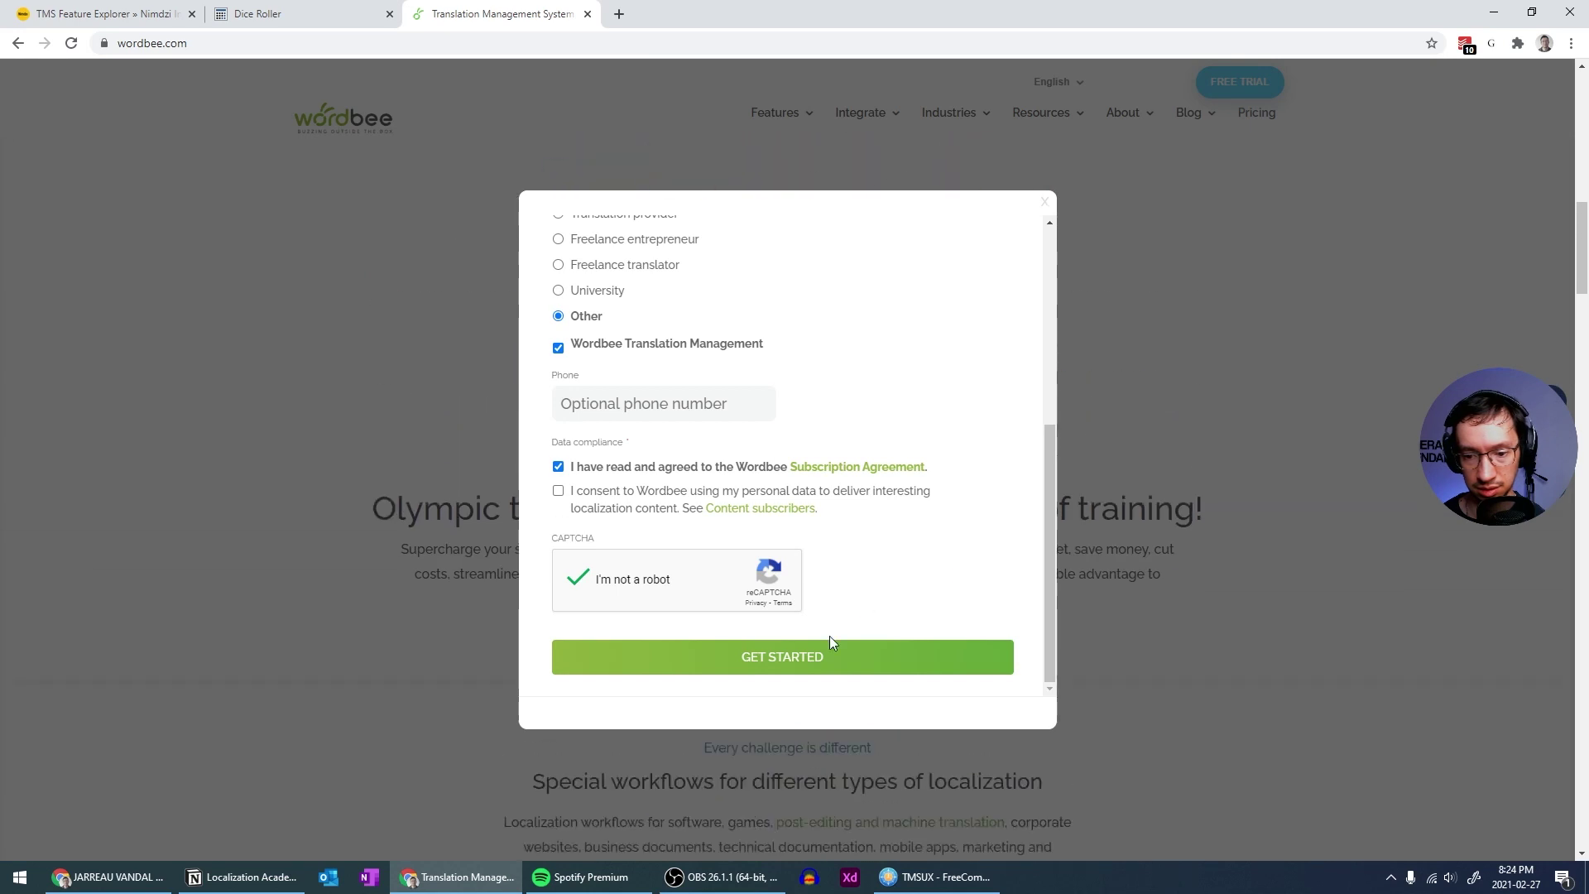
left_click(788, 660)
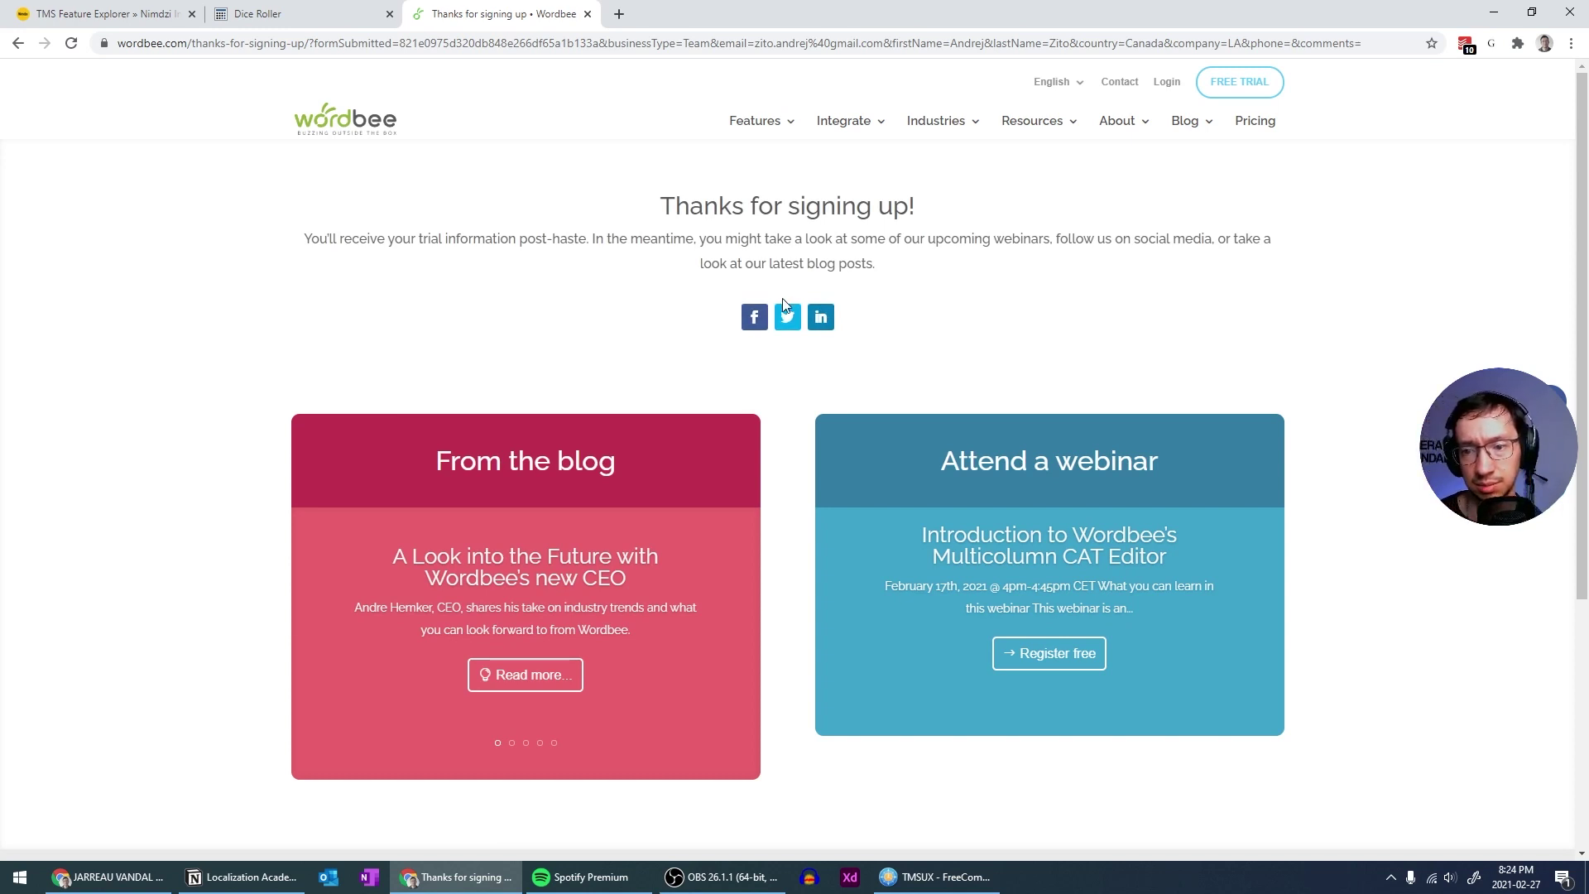
Advance the thanks page's From the blog carousel to the WoodWing integration post
scroll(645, 258, "down", 2)
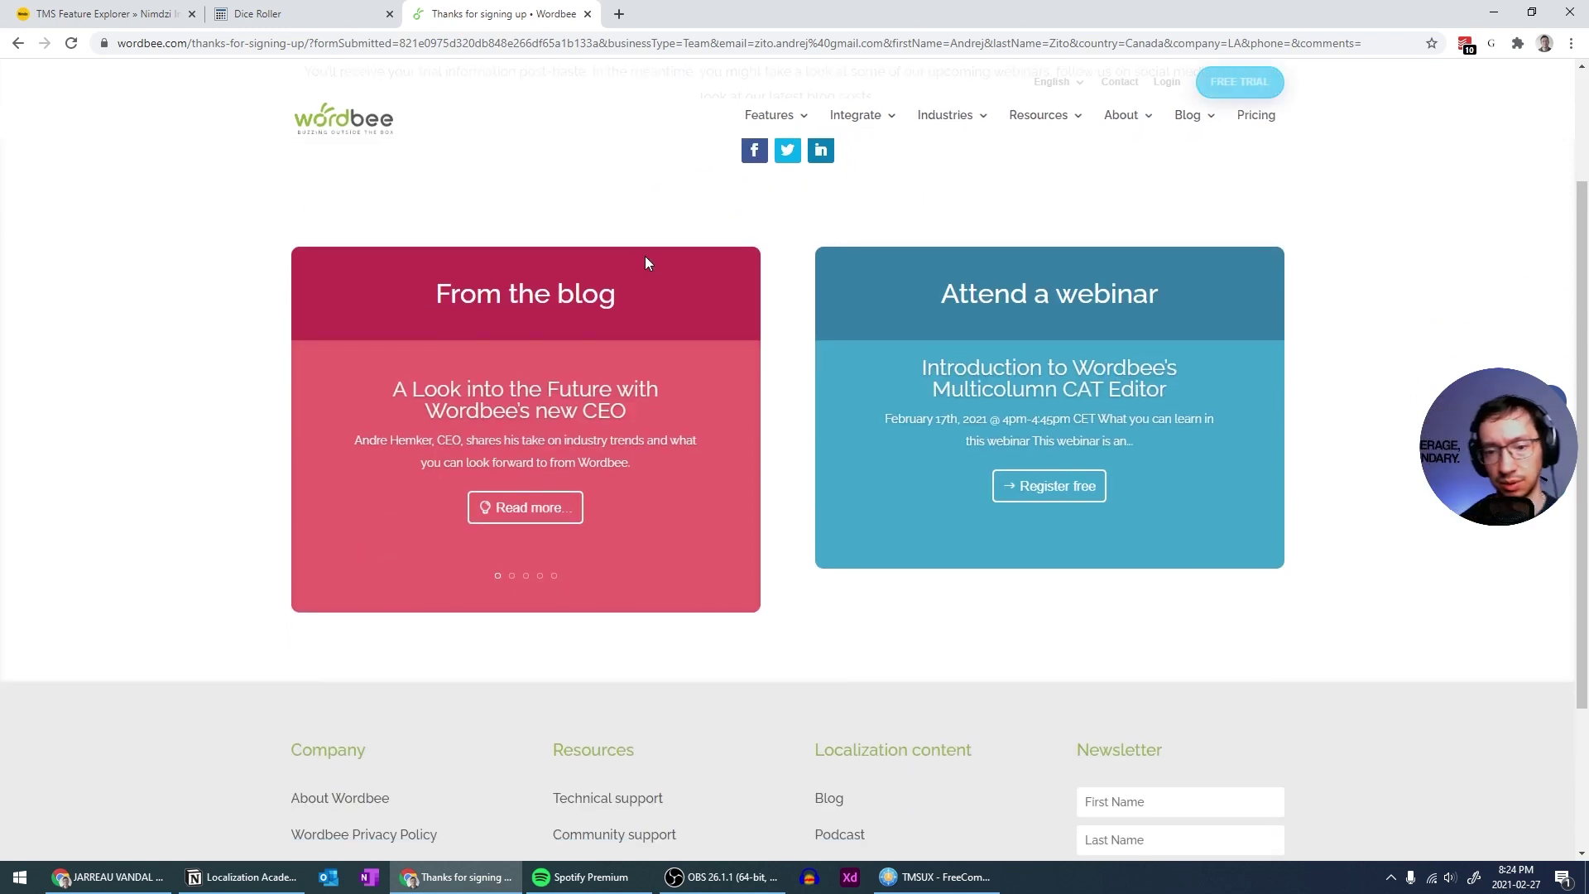
scroll(644, 255, "up", 2)
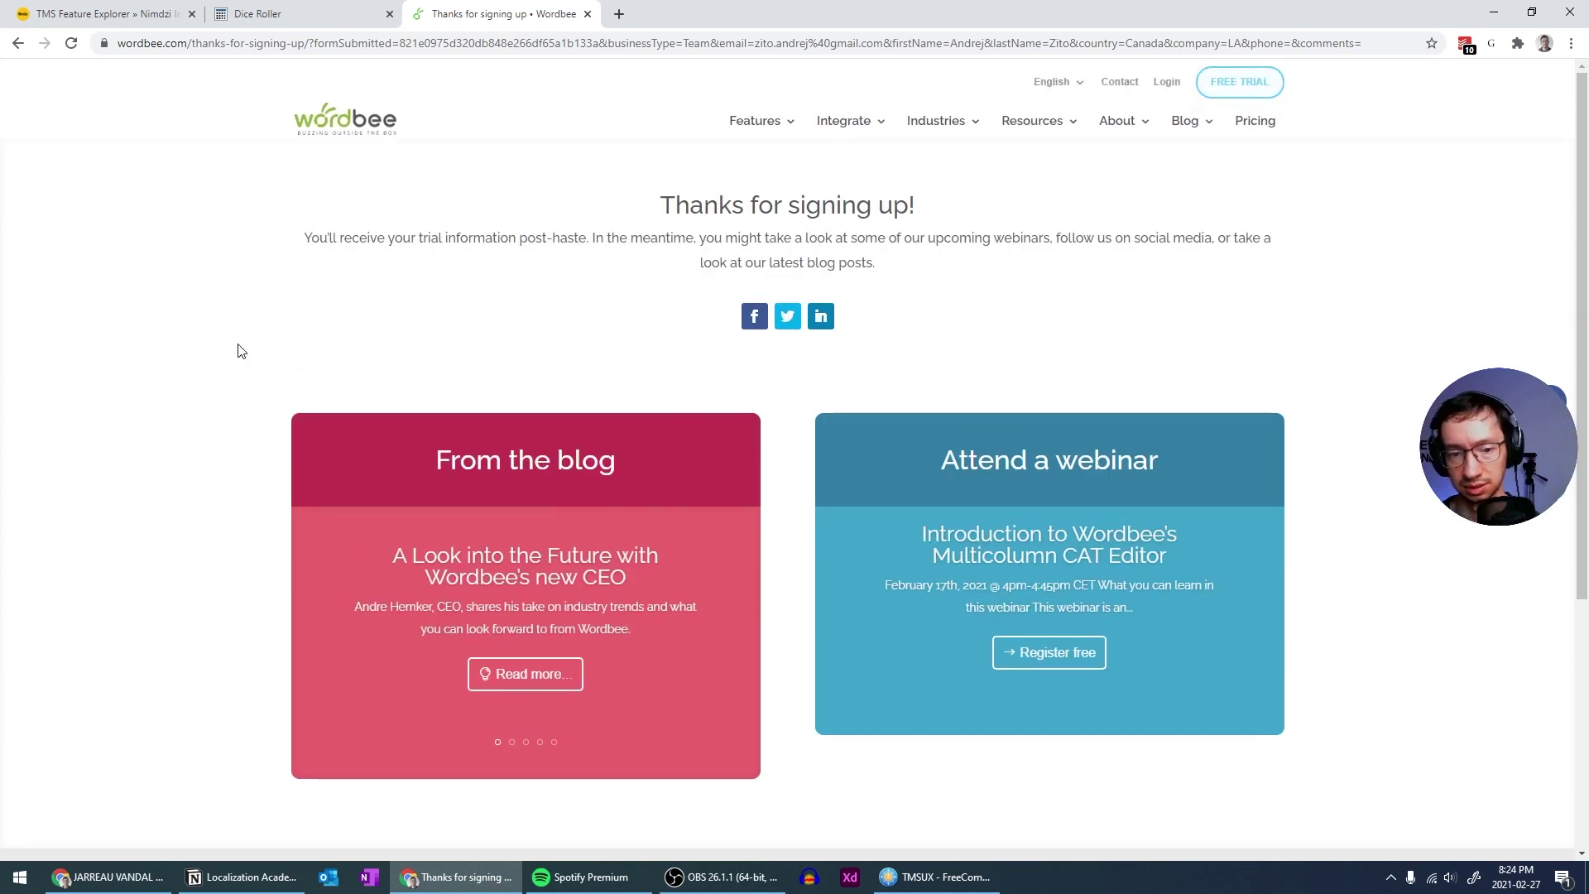
left_click_drag(241, 347, 624, 798)
left_click(579, 702)
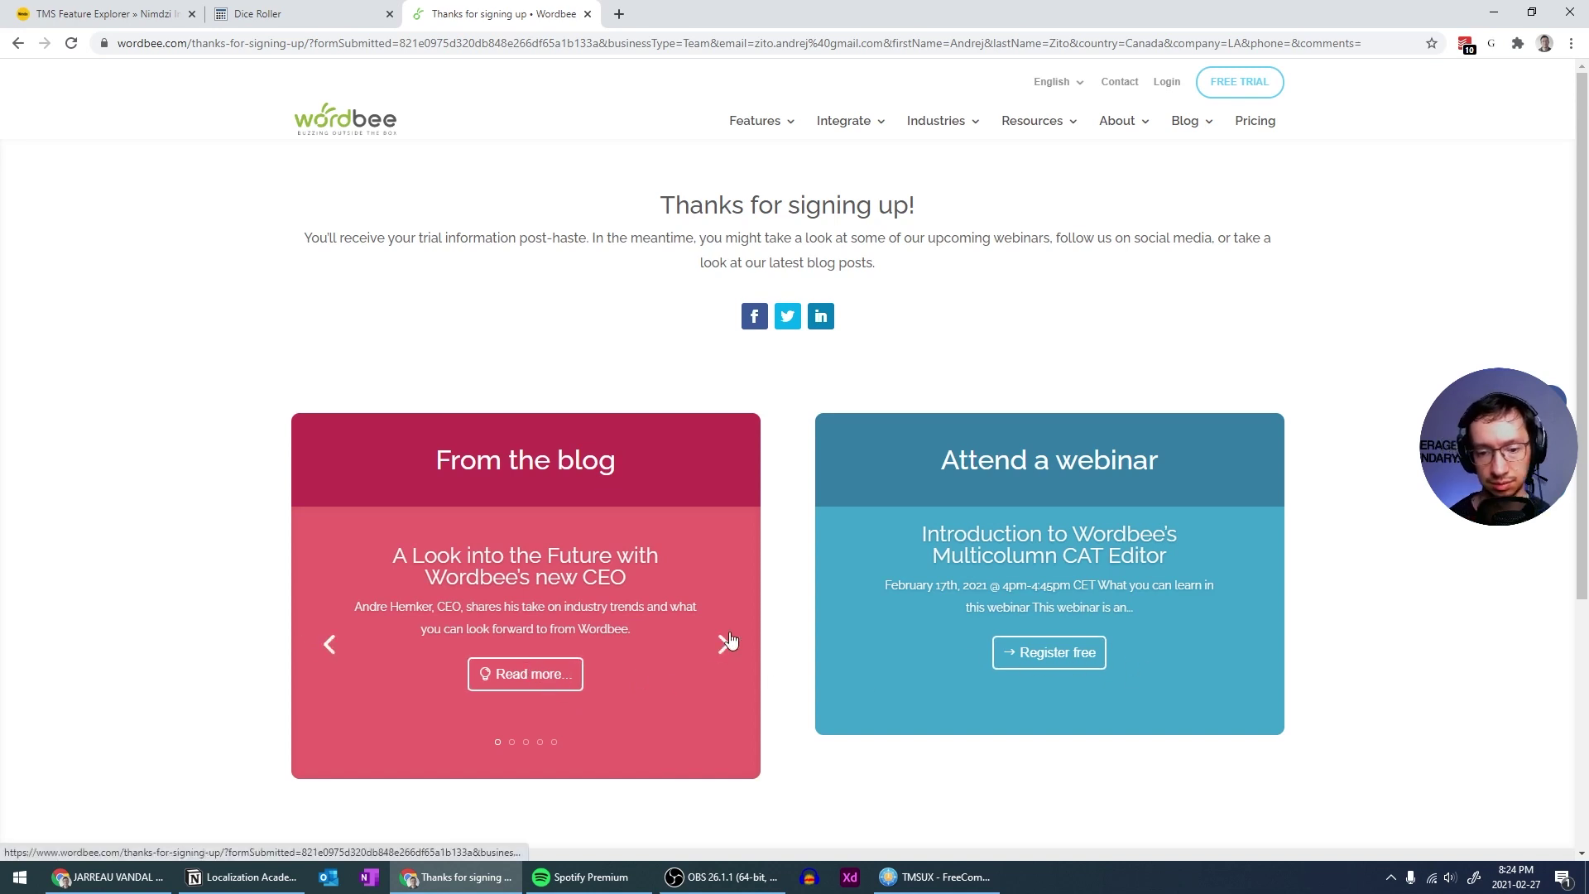
left_click(723, 645)
scroll(551, 374, "down", 5)
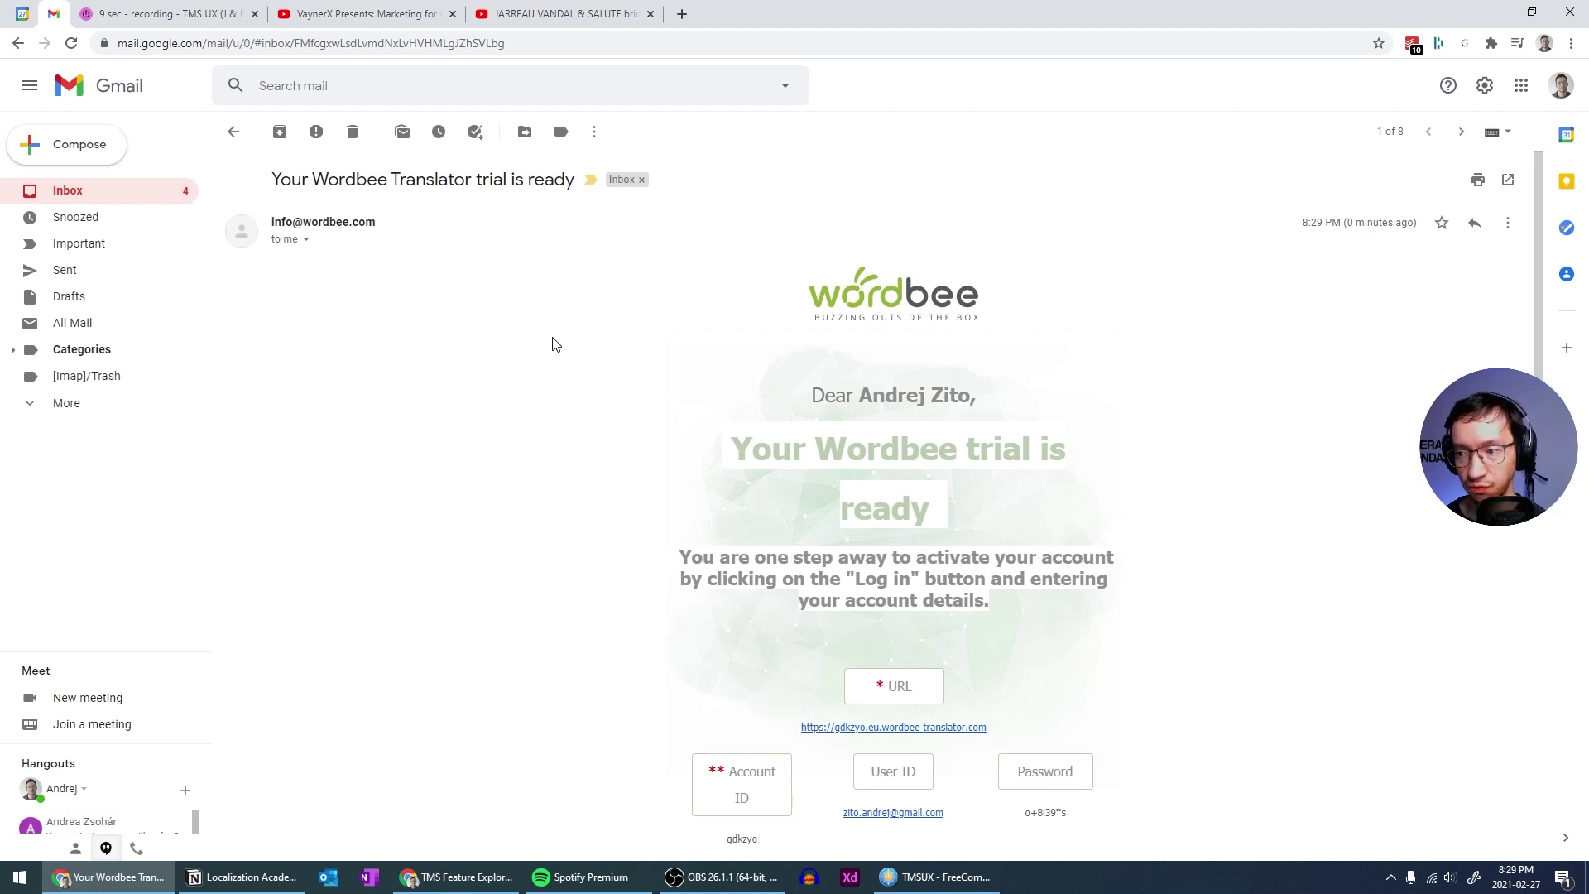
Scroll the Wordbee trial e-mail to the URL, Account ID, User ID and password details
scroll(555, 343, "down", 2)
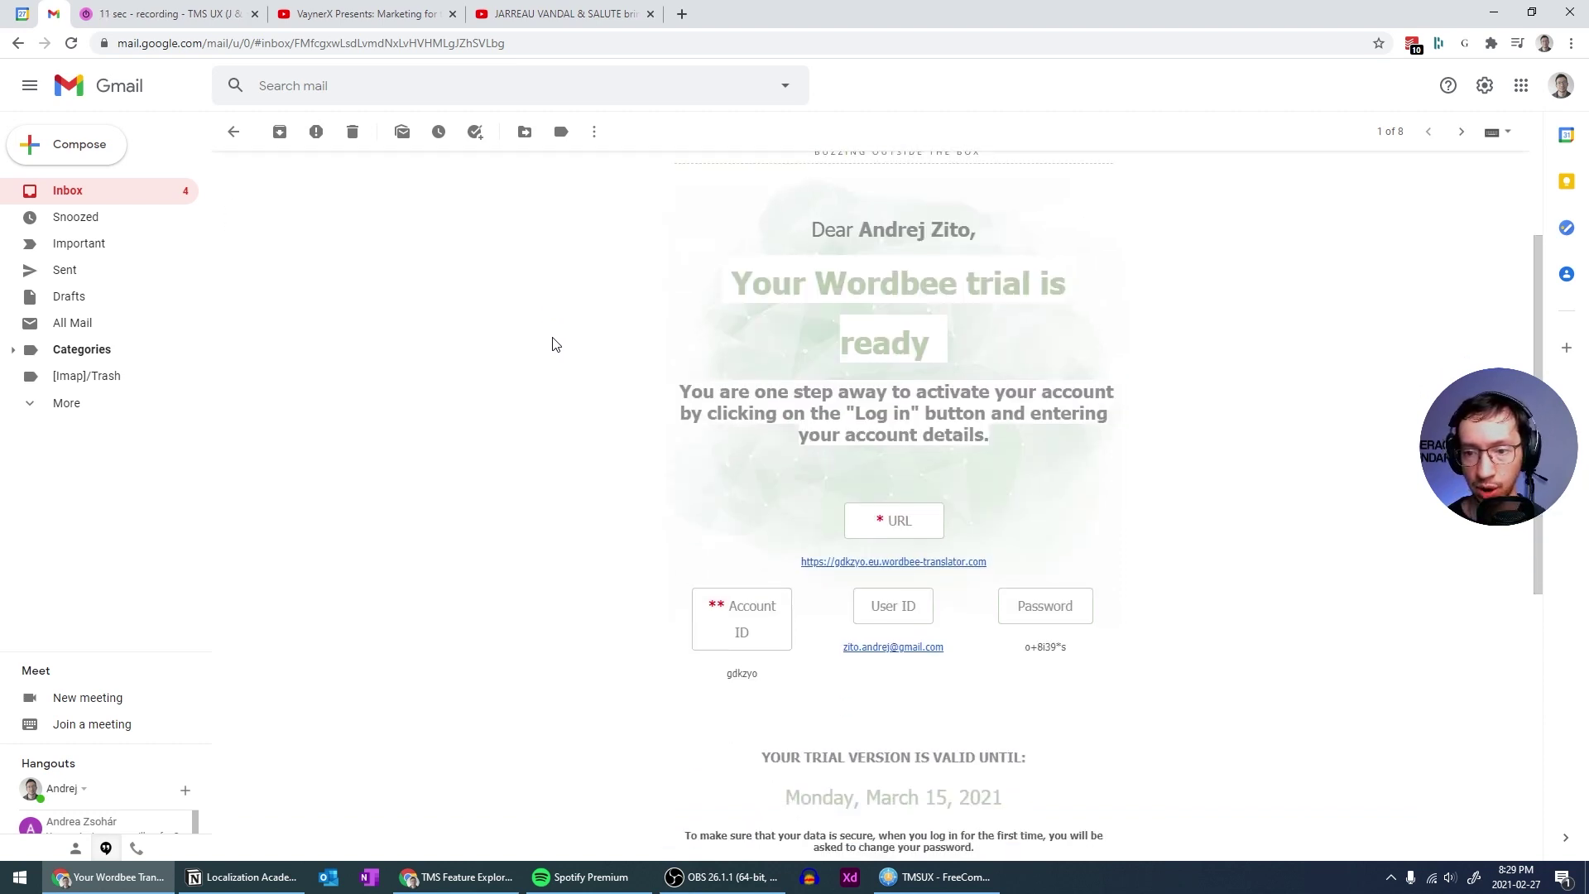
scroll(830, 273, "up", 2)
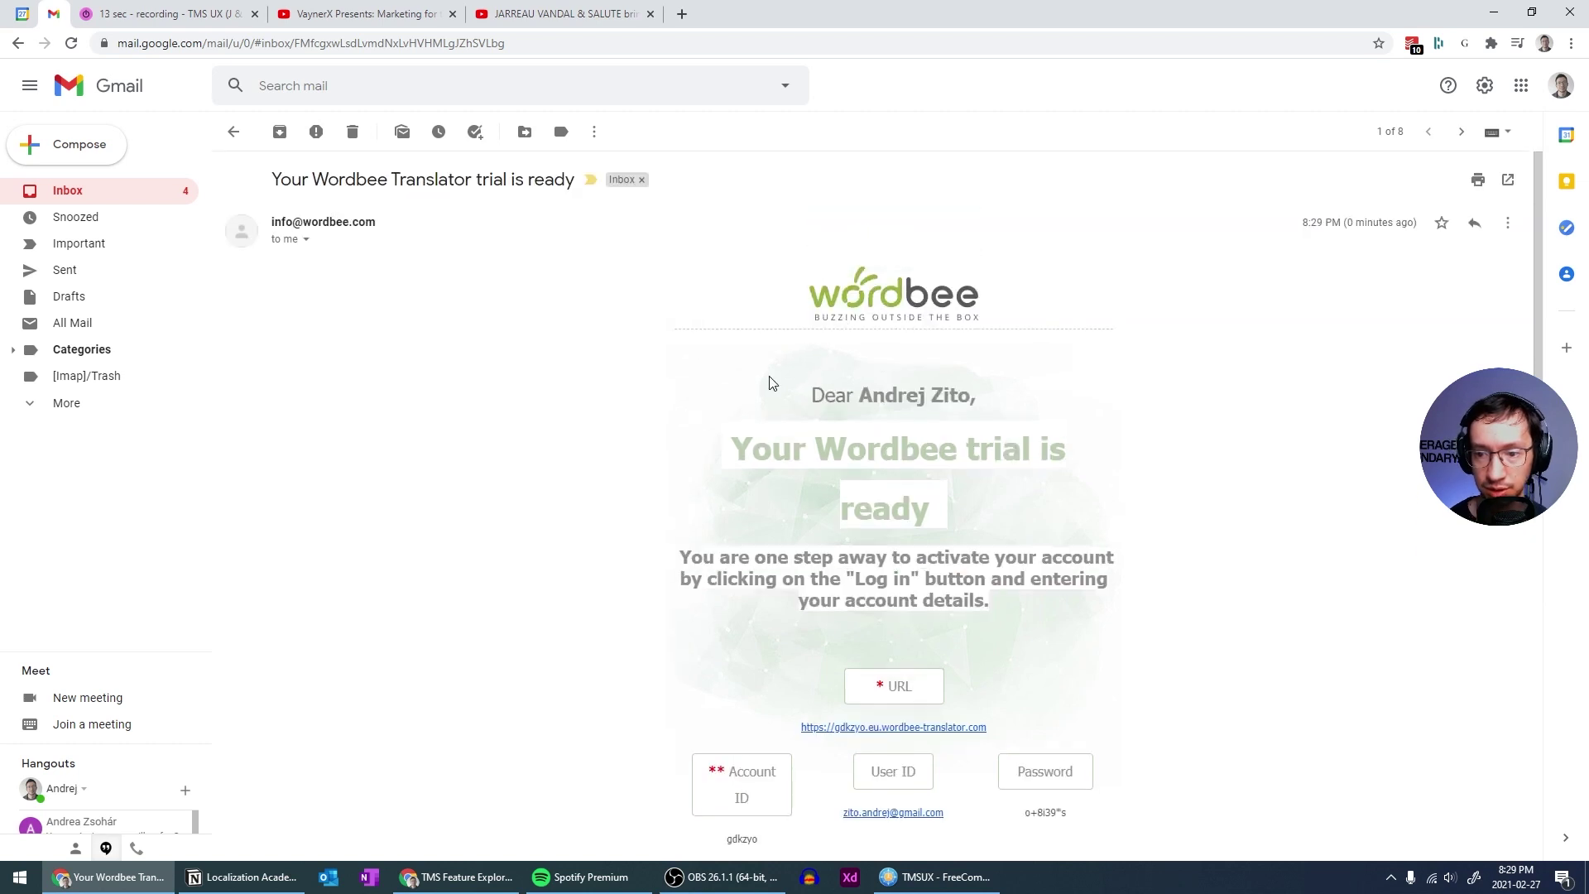
scroll(725, 395, "down", 2)
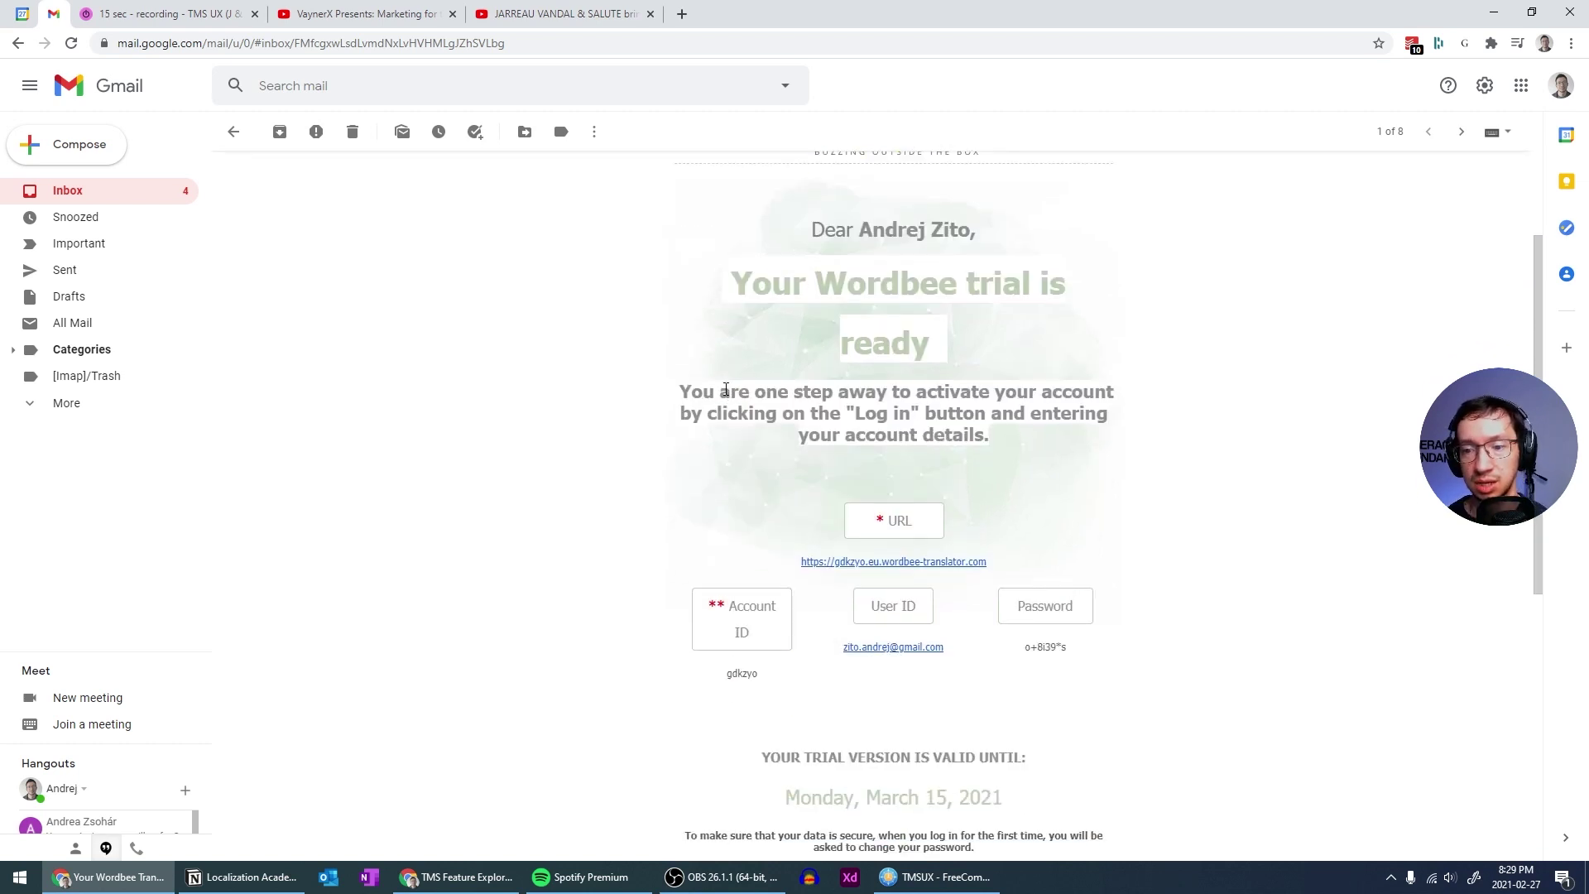
scroll(725, 389, "down", 2)
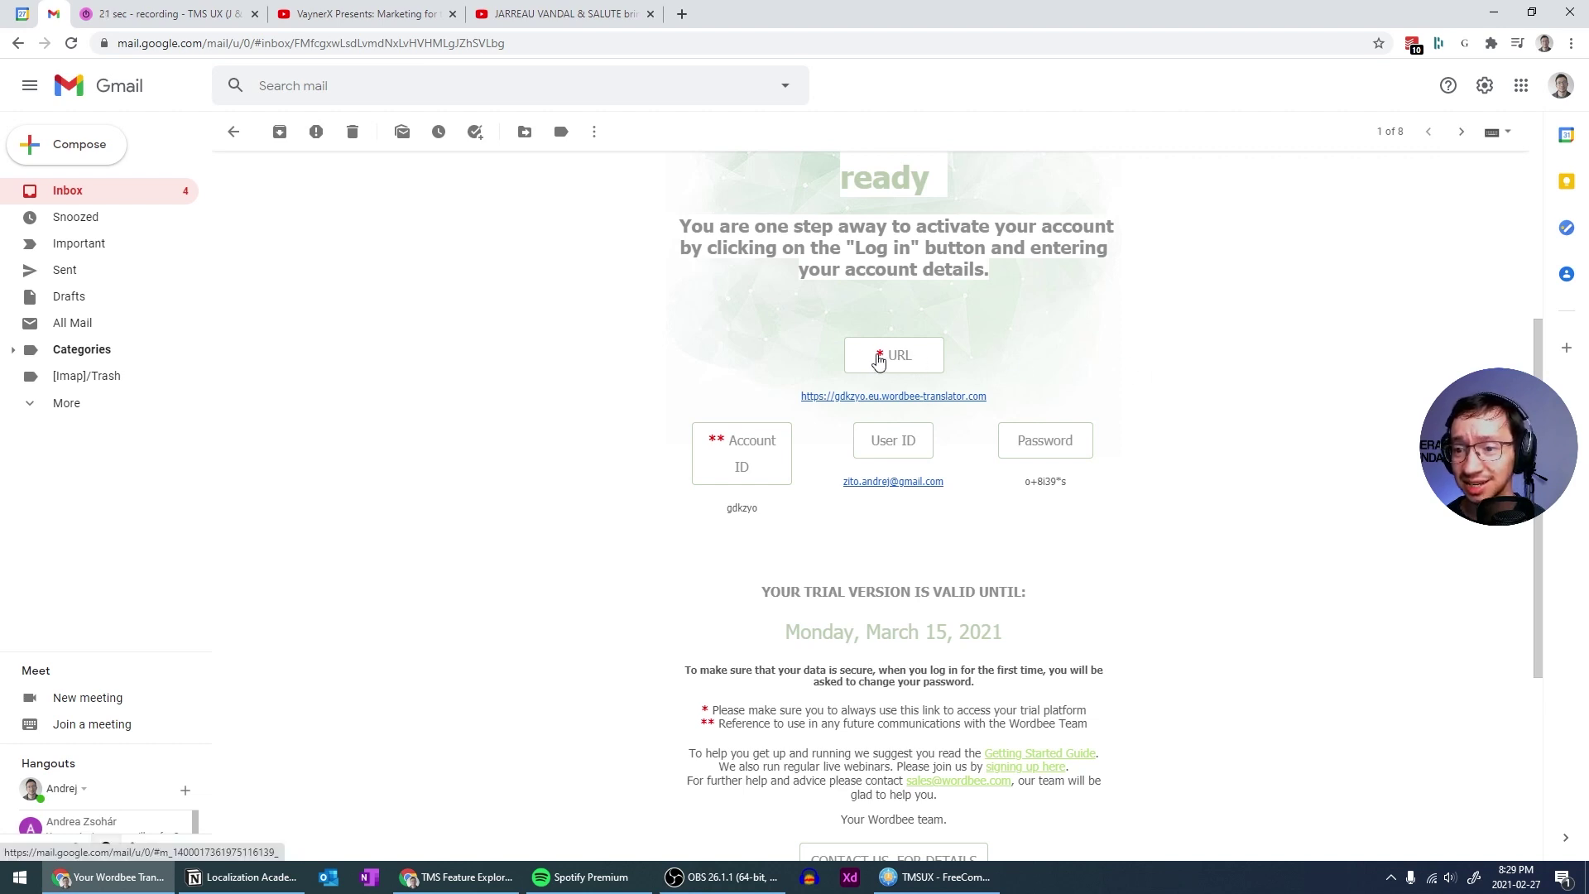
scroll(878, 360, "up", 4)
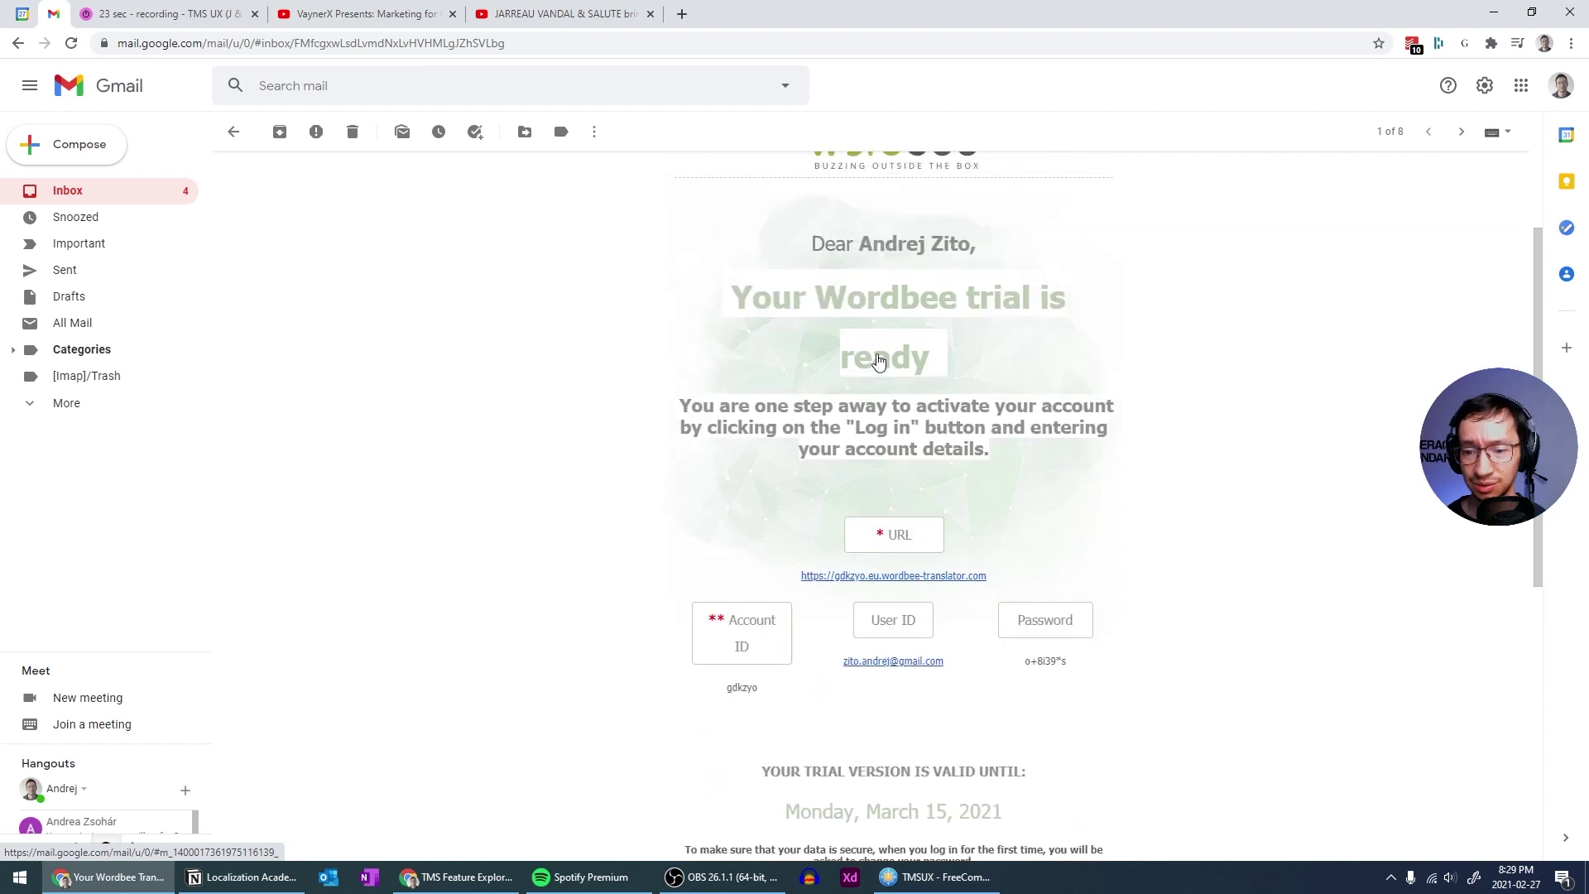
scroll(878, 360, "down", 6)
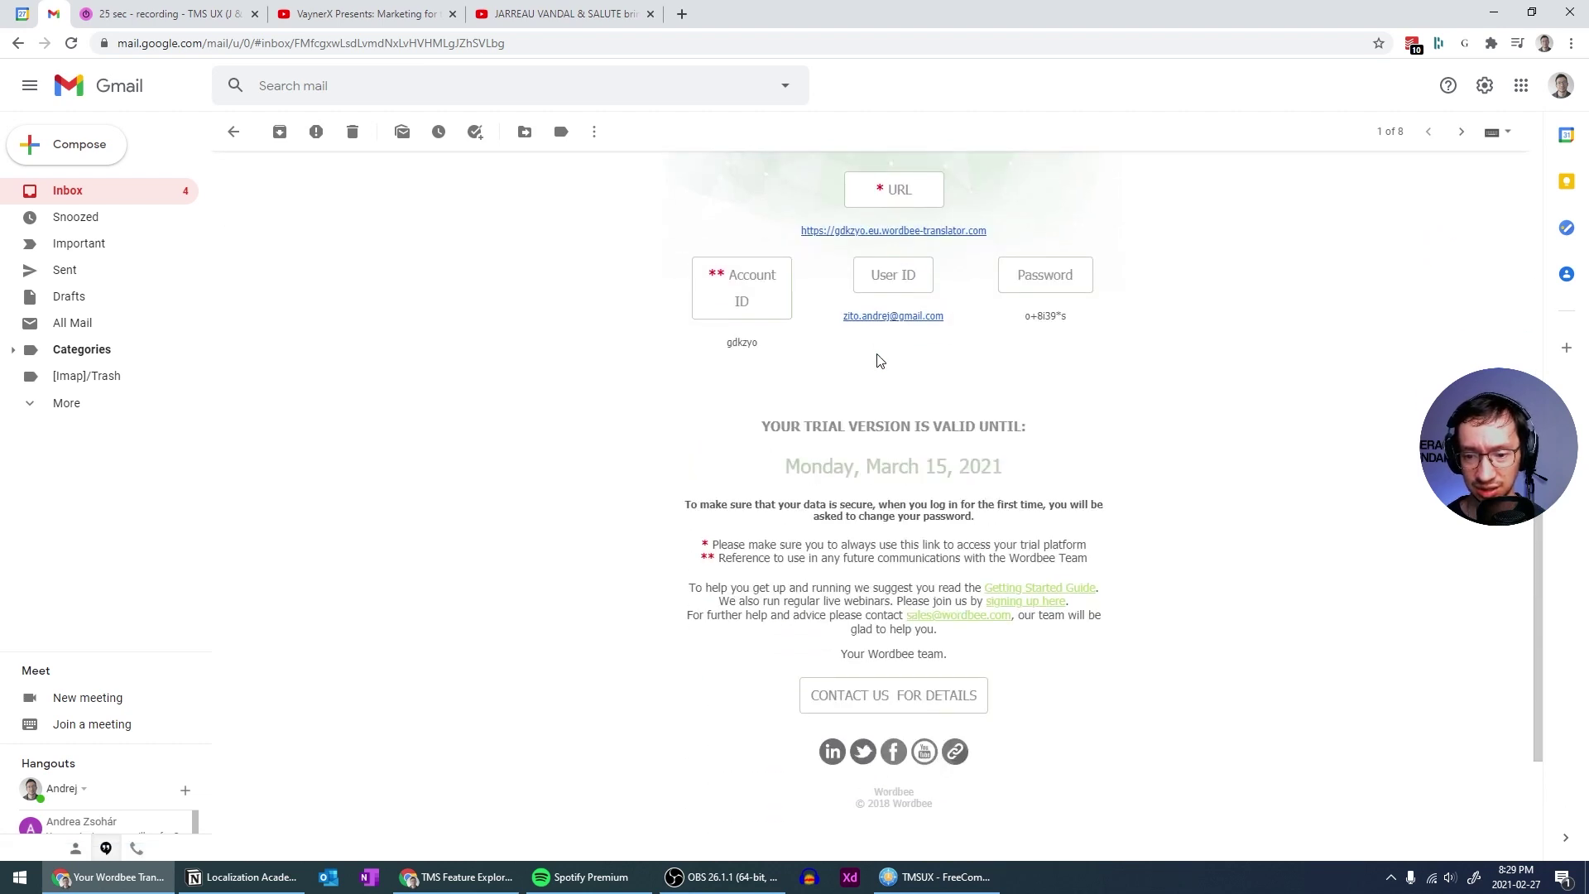
scroll(879, 361, "up", 2)
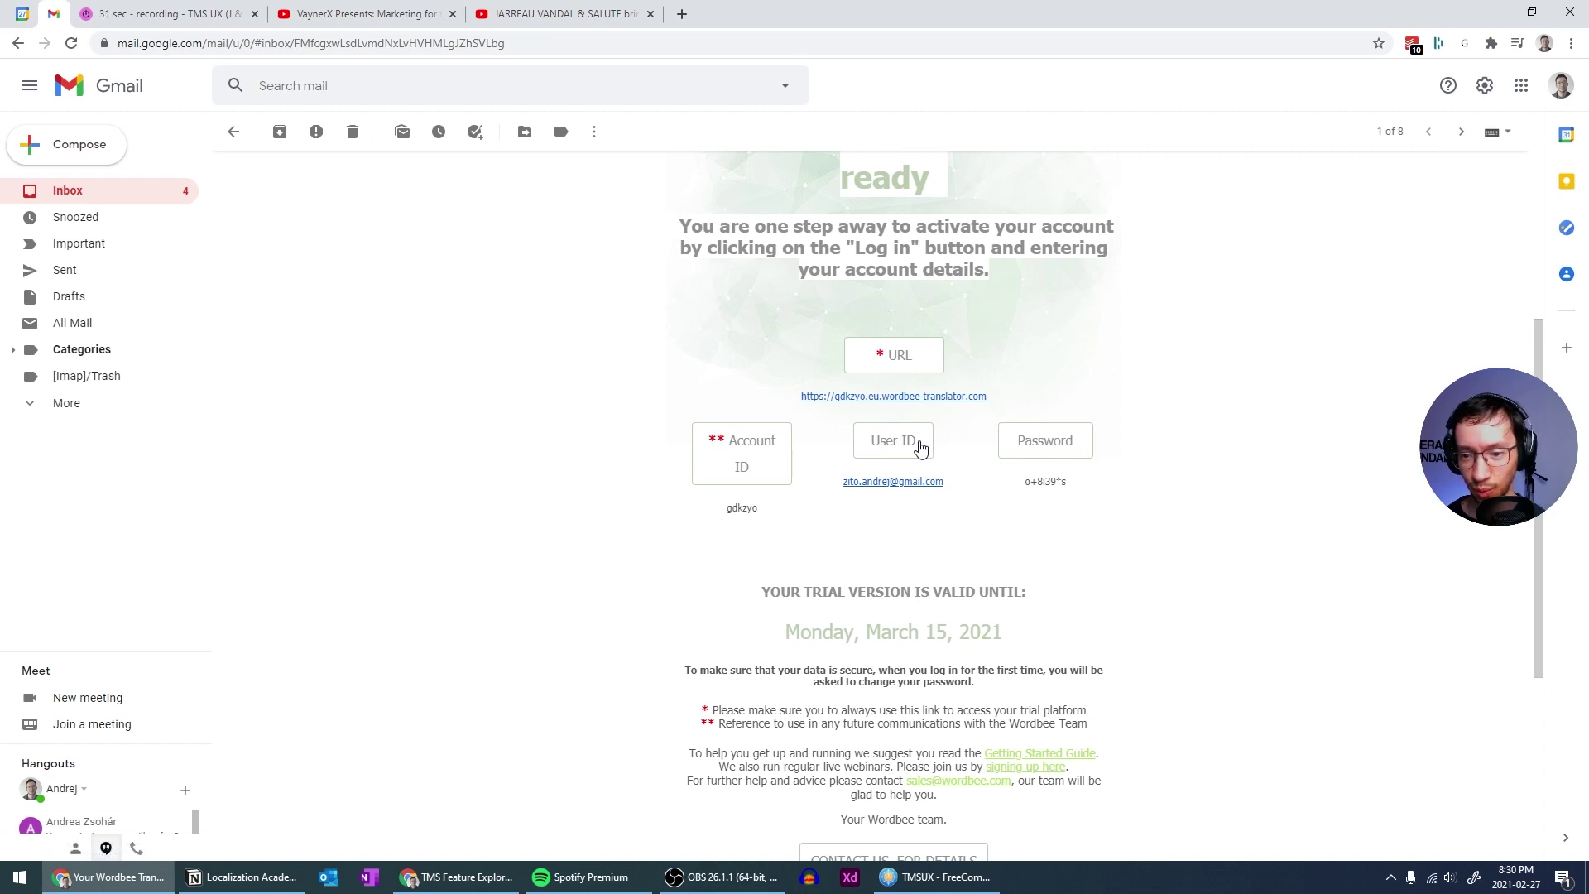
Copy the trial platform's web address from the email and load it in a new browser tab
right_click(926, 405)
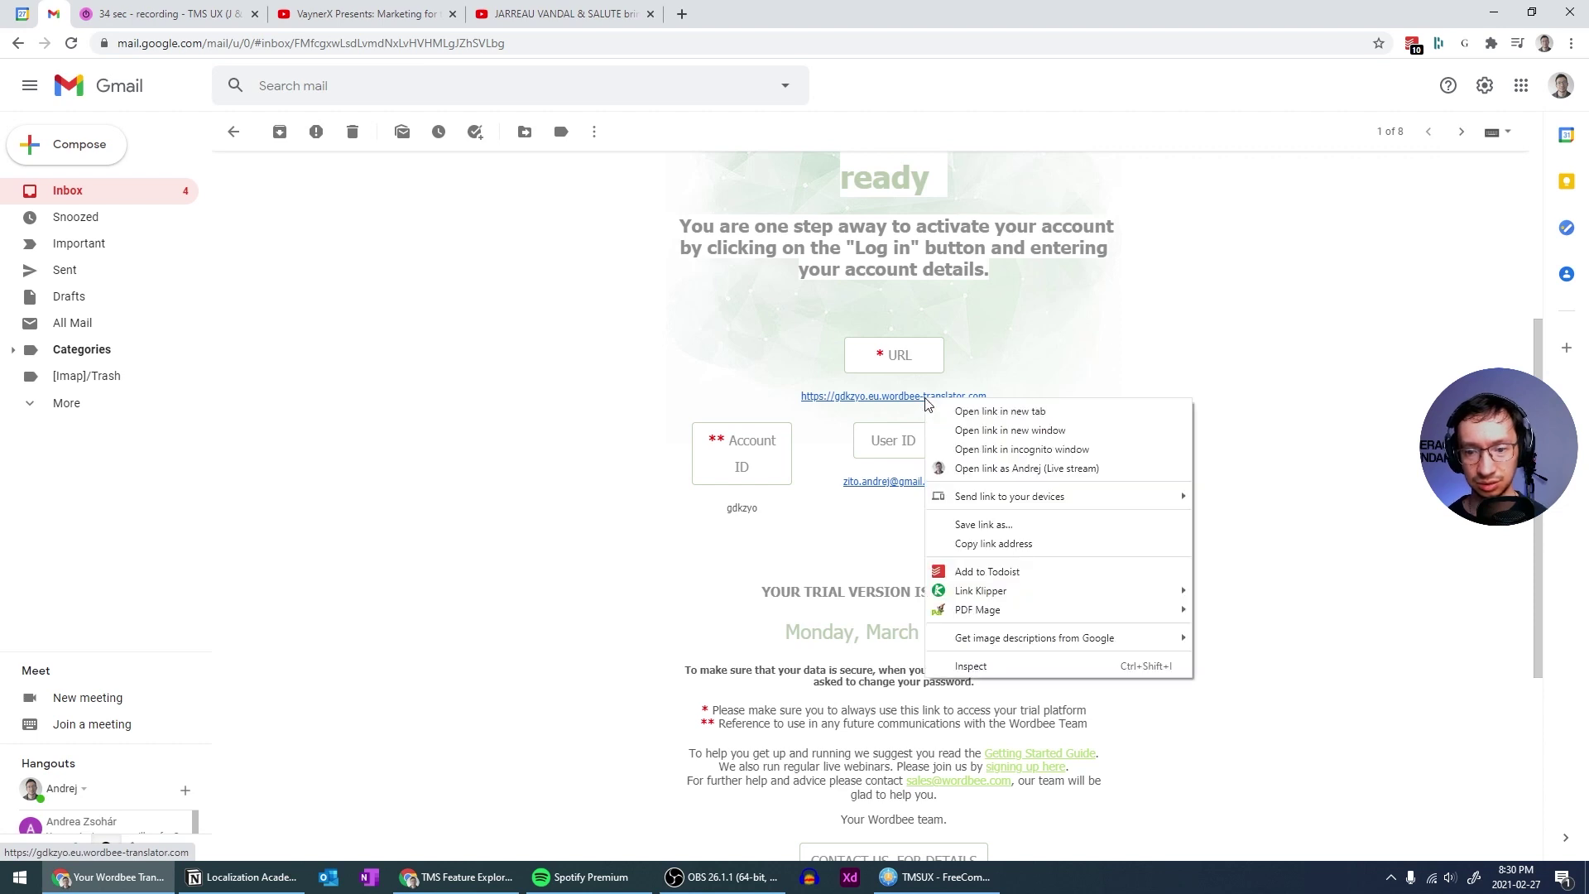
left_click(960, 536)
key("alt+Tab")
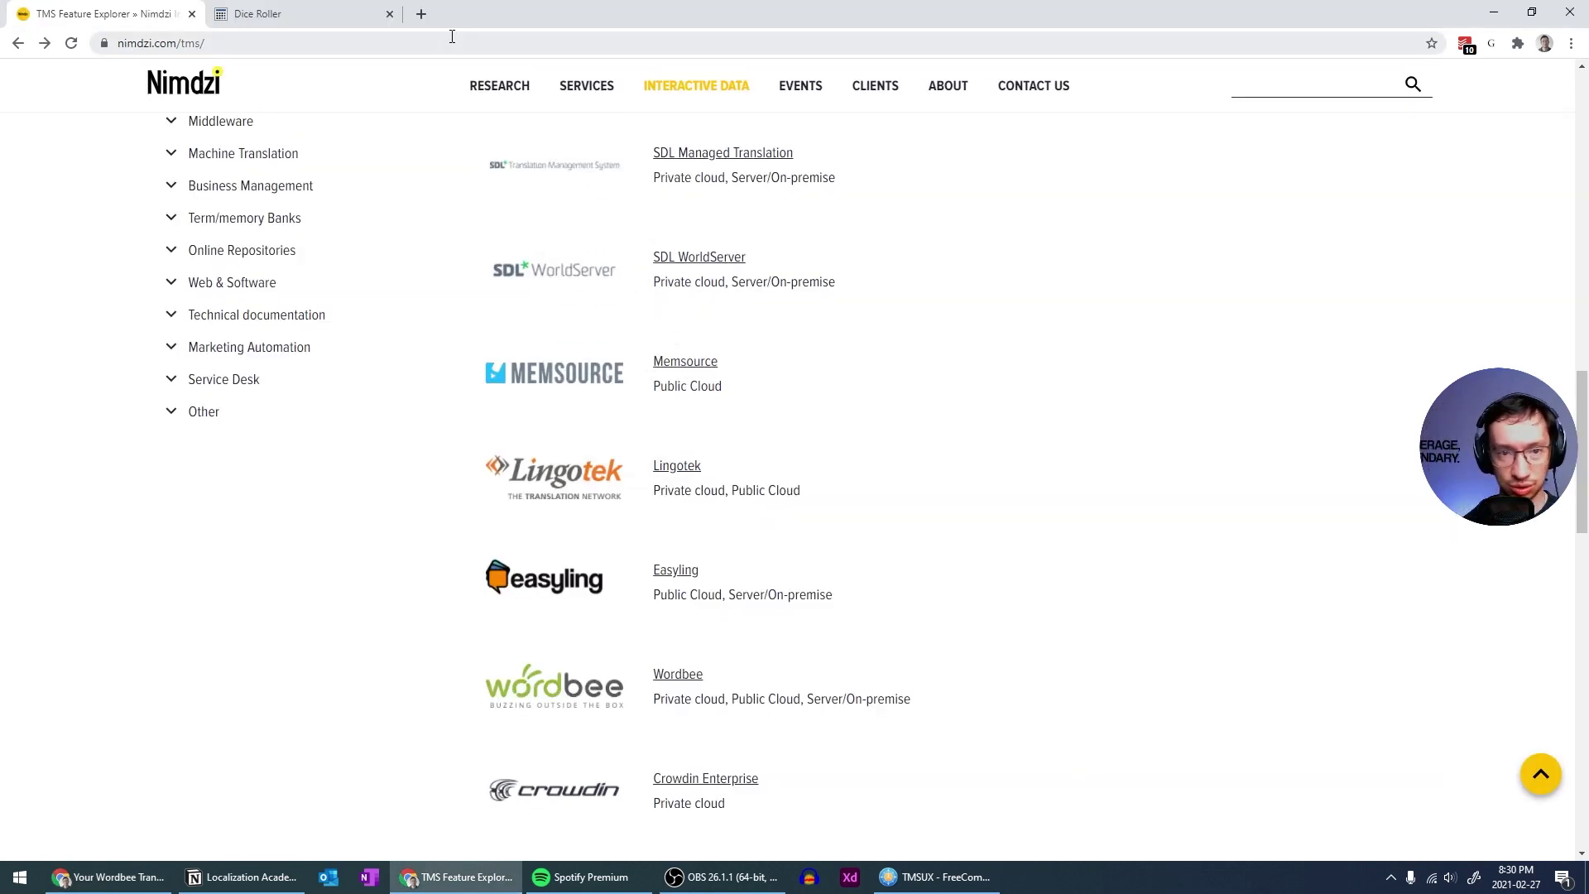
left_click(421, 14)
key("ctrl+v")
key("Return")
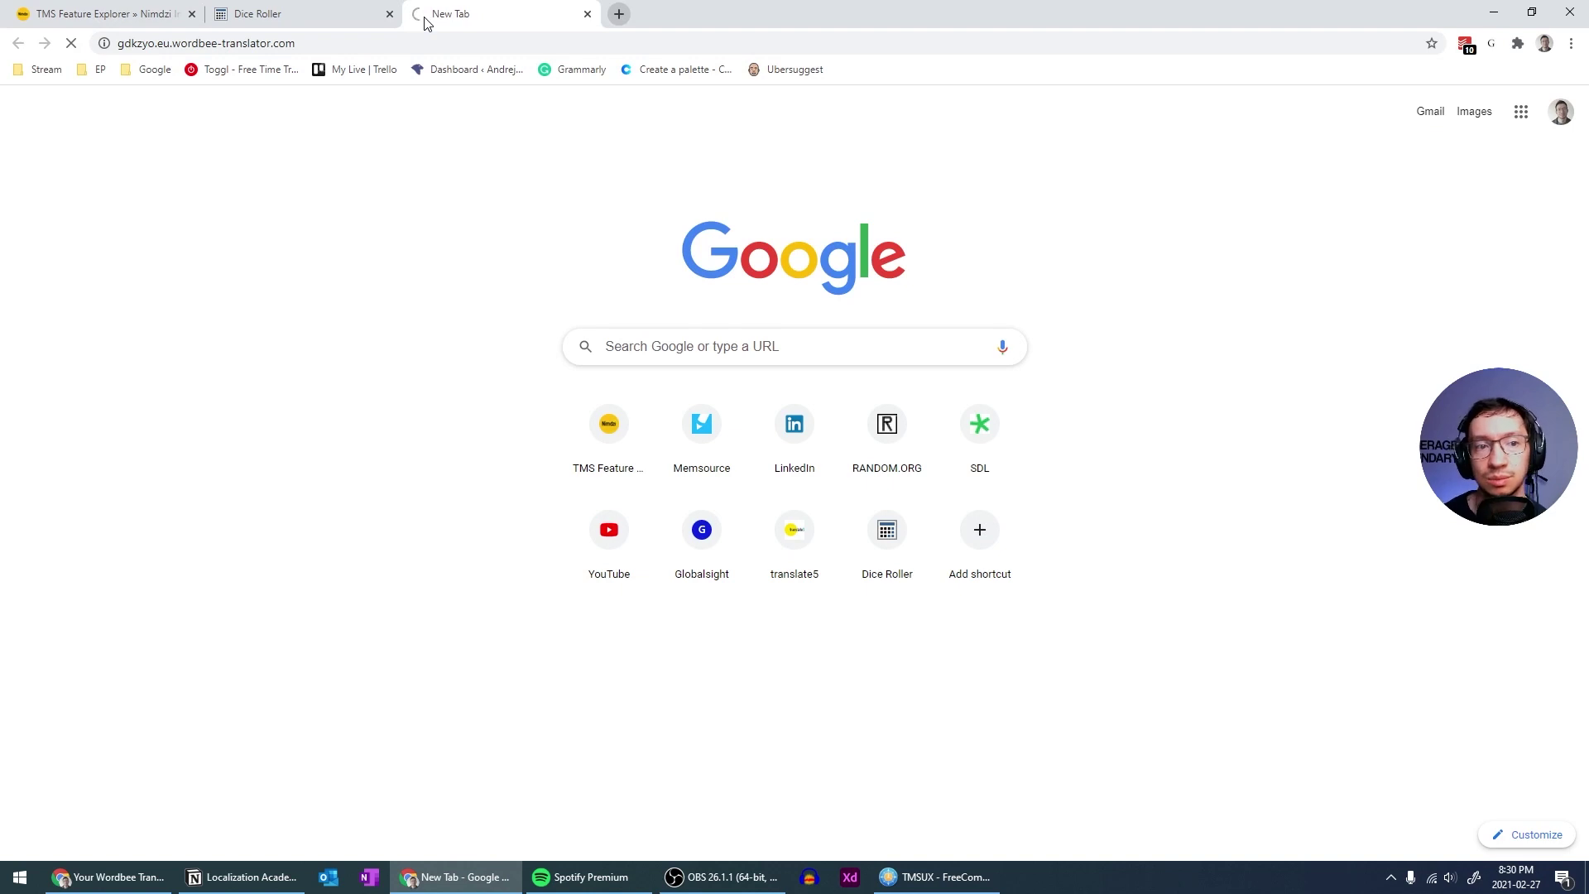
key("alt+Tab")
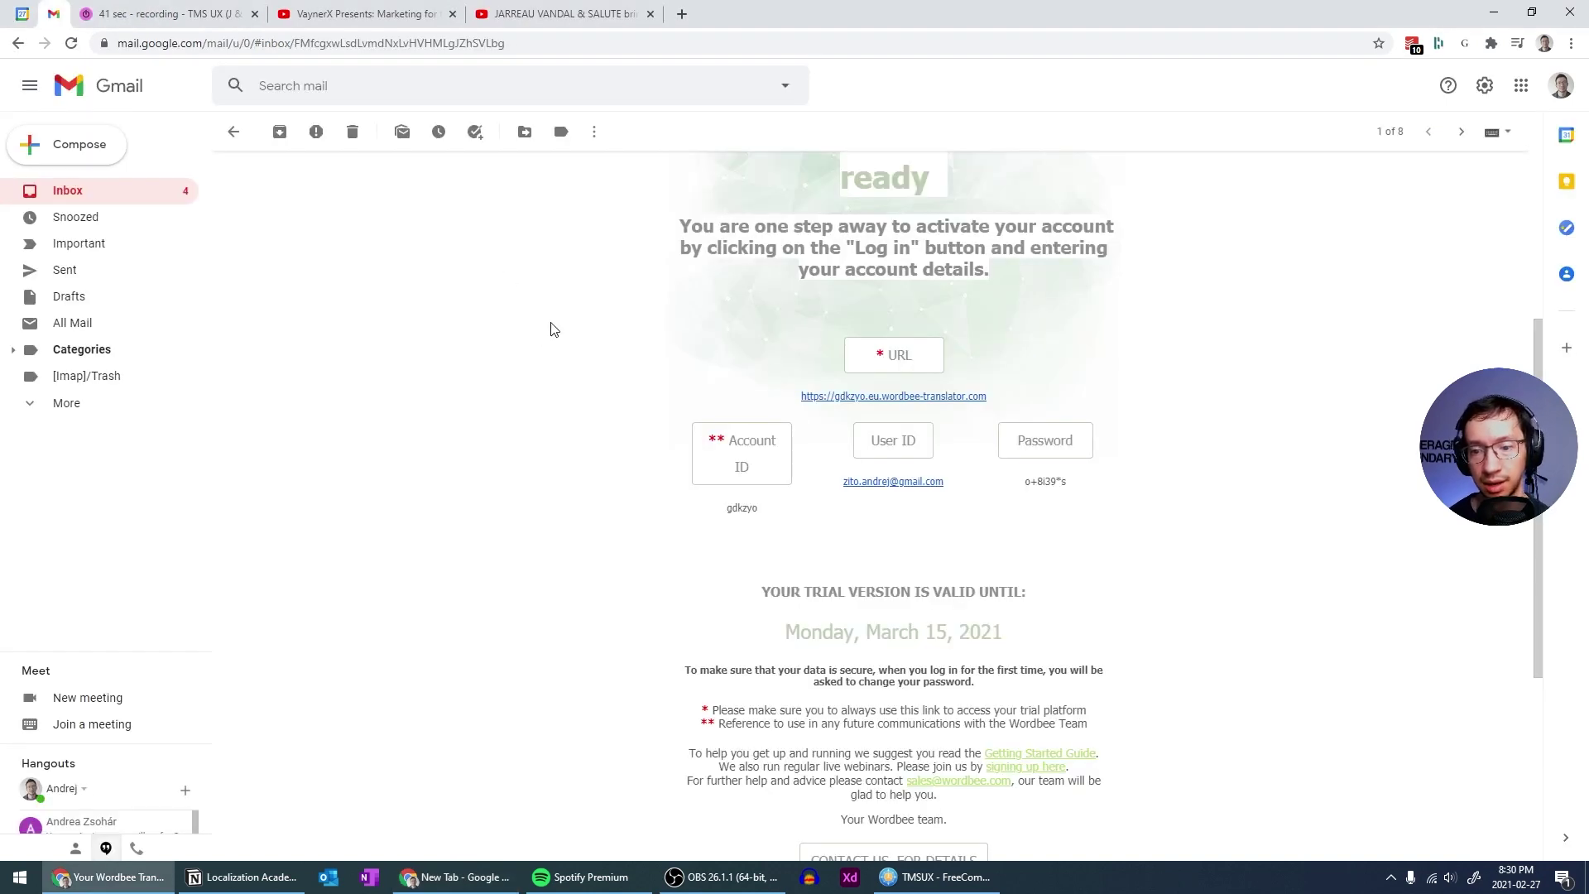
key("alt+Tab")
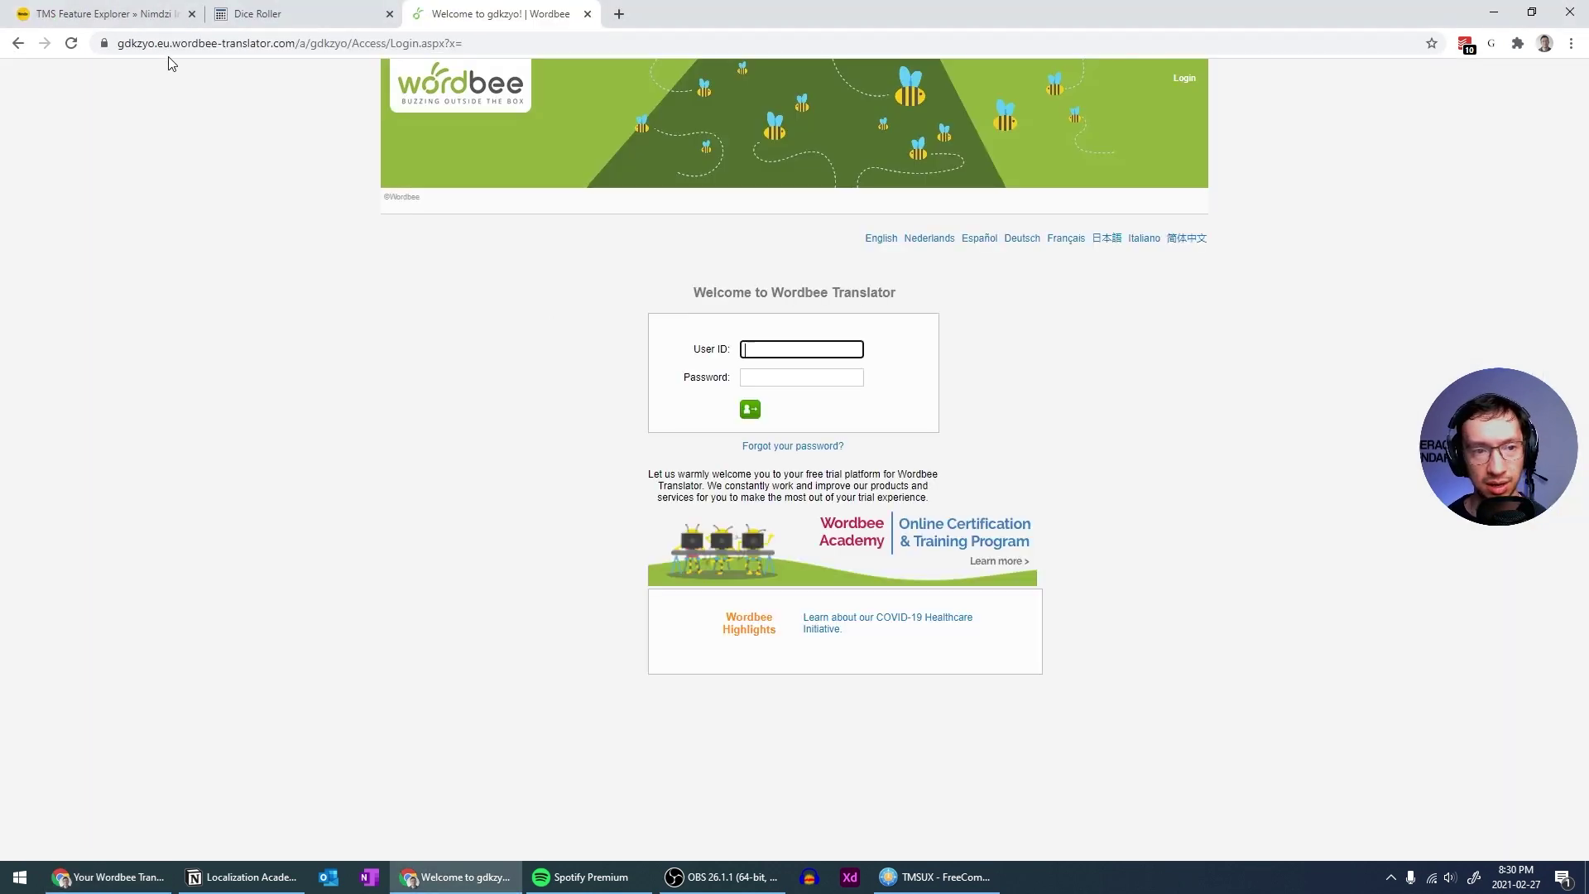
Sign in using the emailed Account ID as User ID and the emailed password
key("alt+Tab")
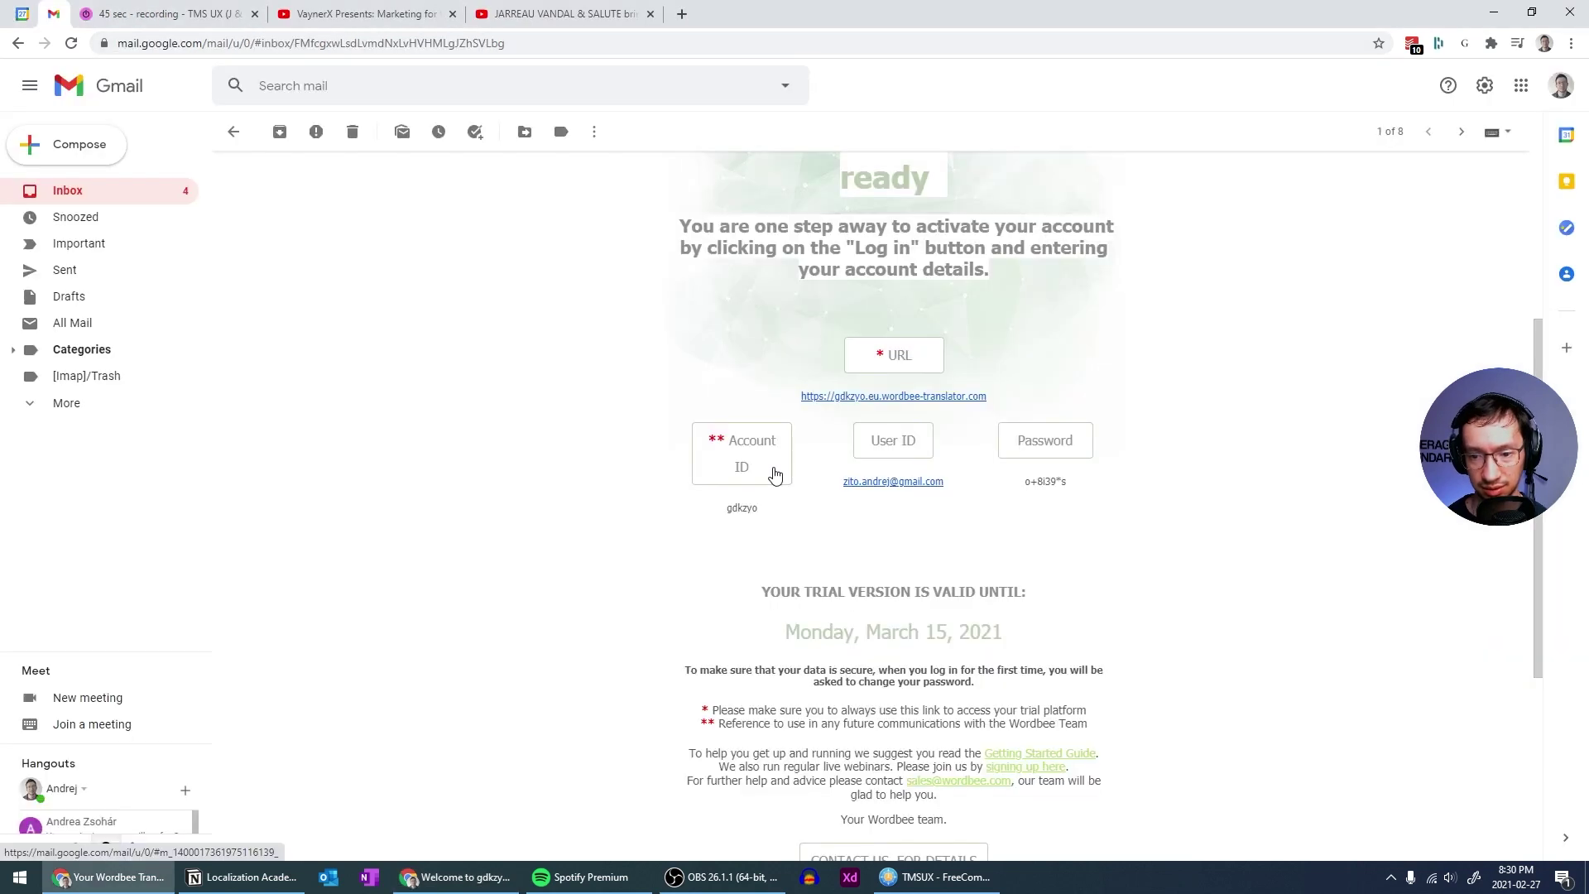
double_click(739, 507)
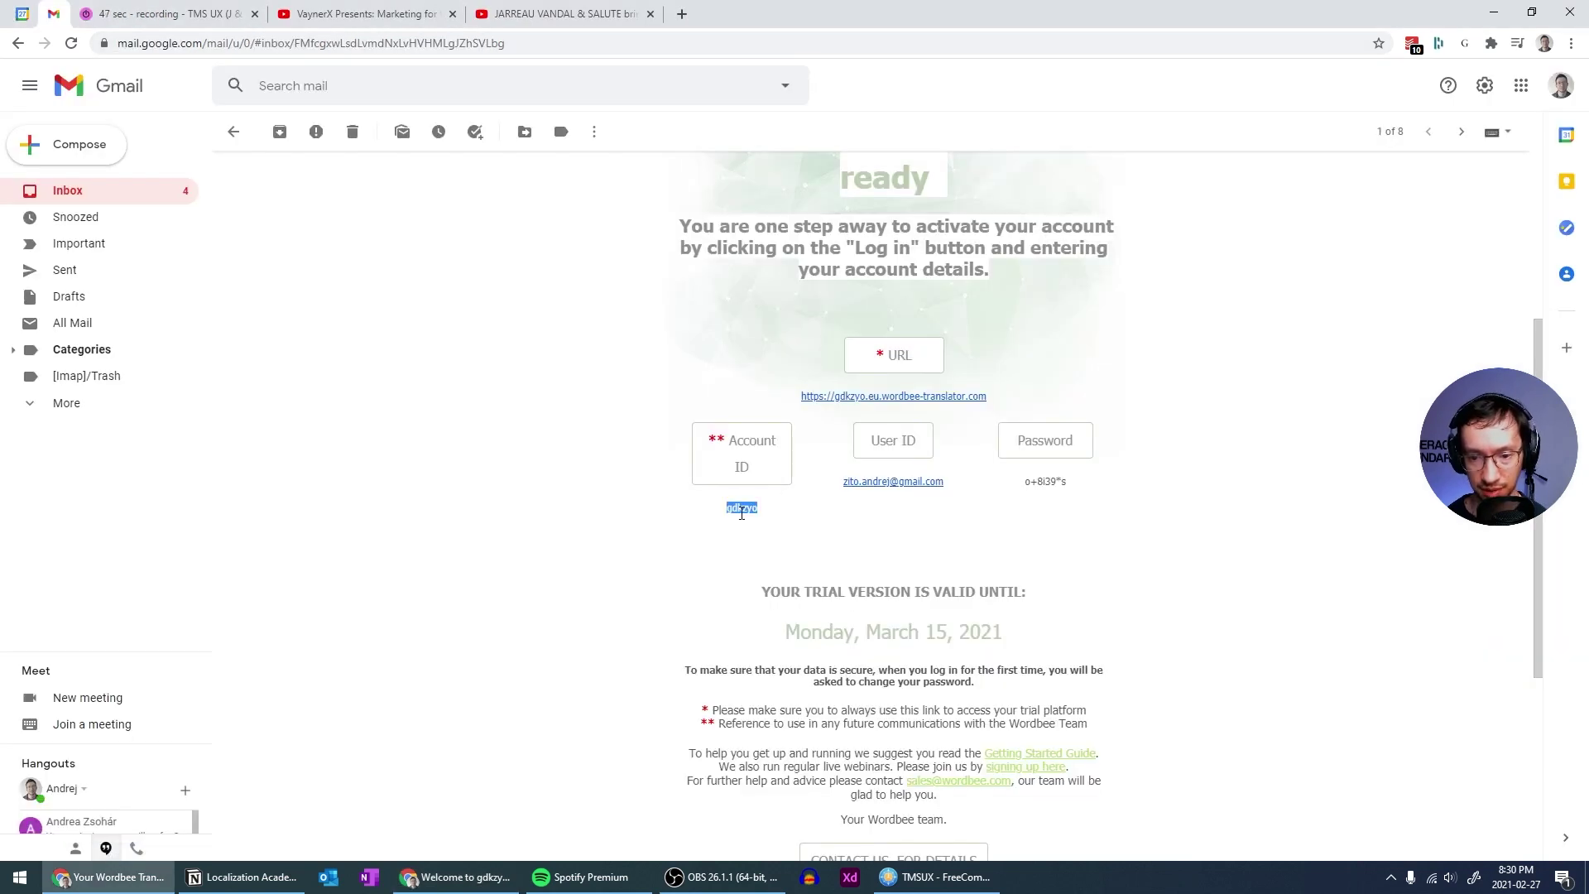
key("ctrl+c")
key("alt+Tab")
key("ctrl+v")
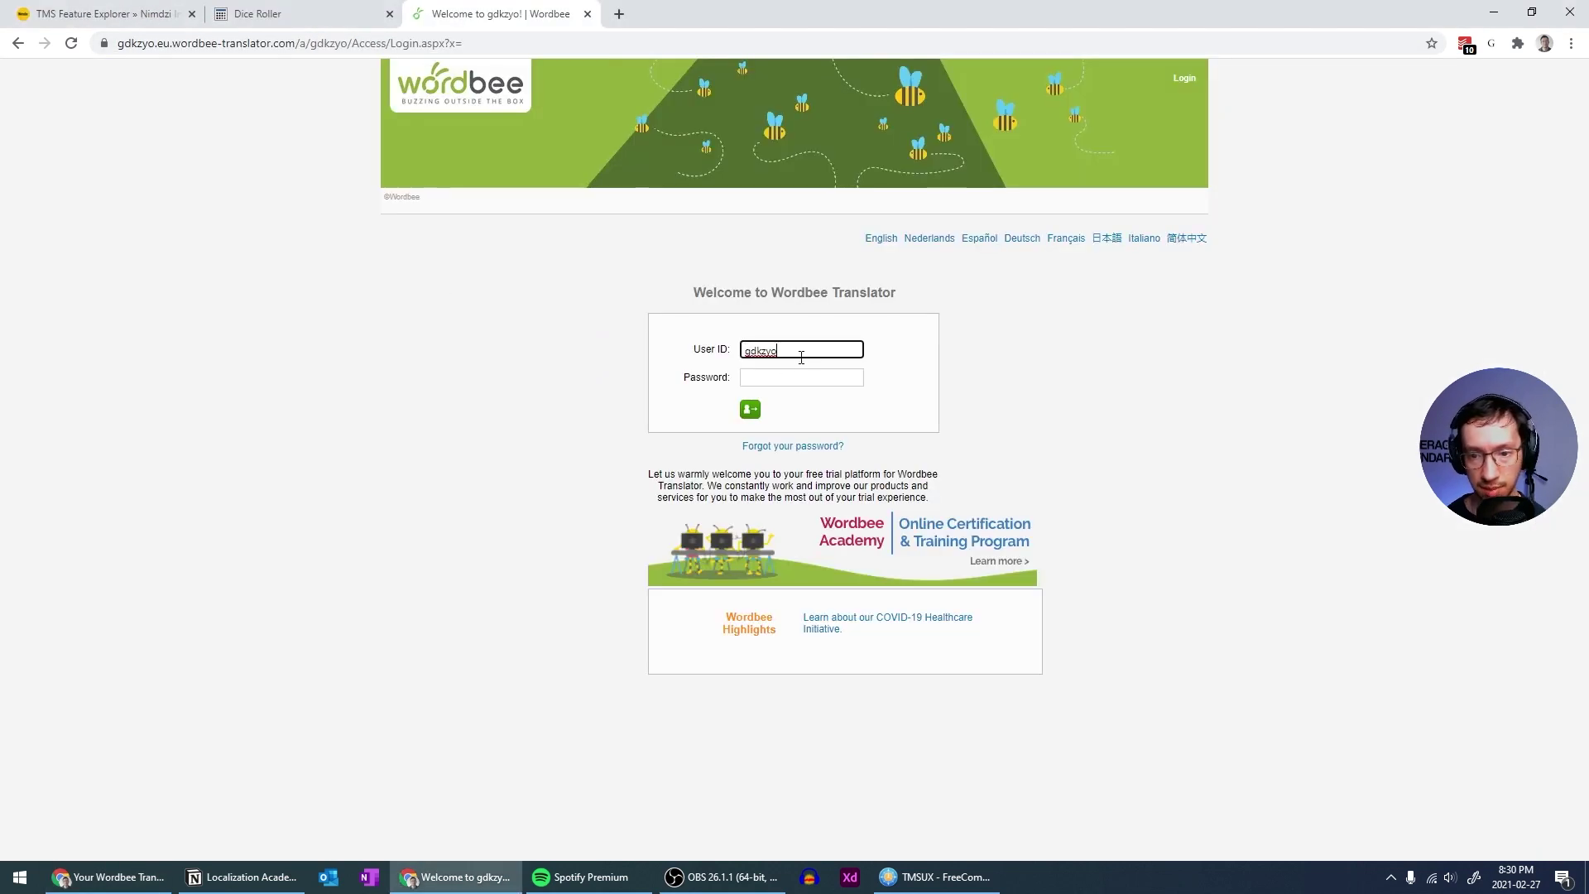
key("Tab")
key("alt+Tab")
double_click(1044, 480)
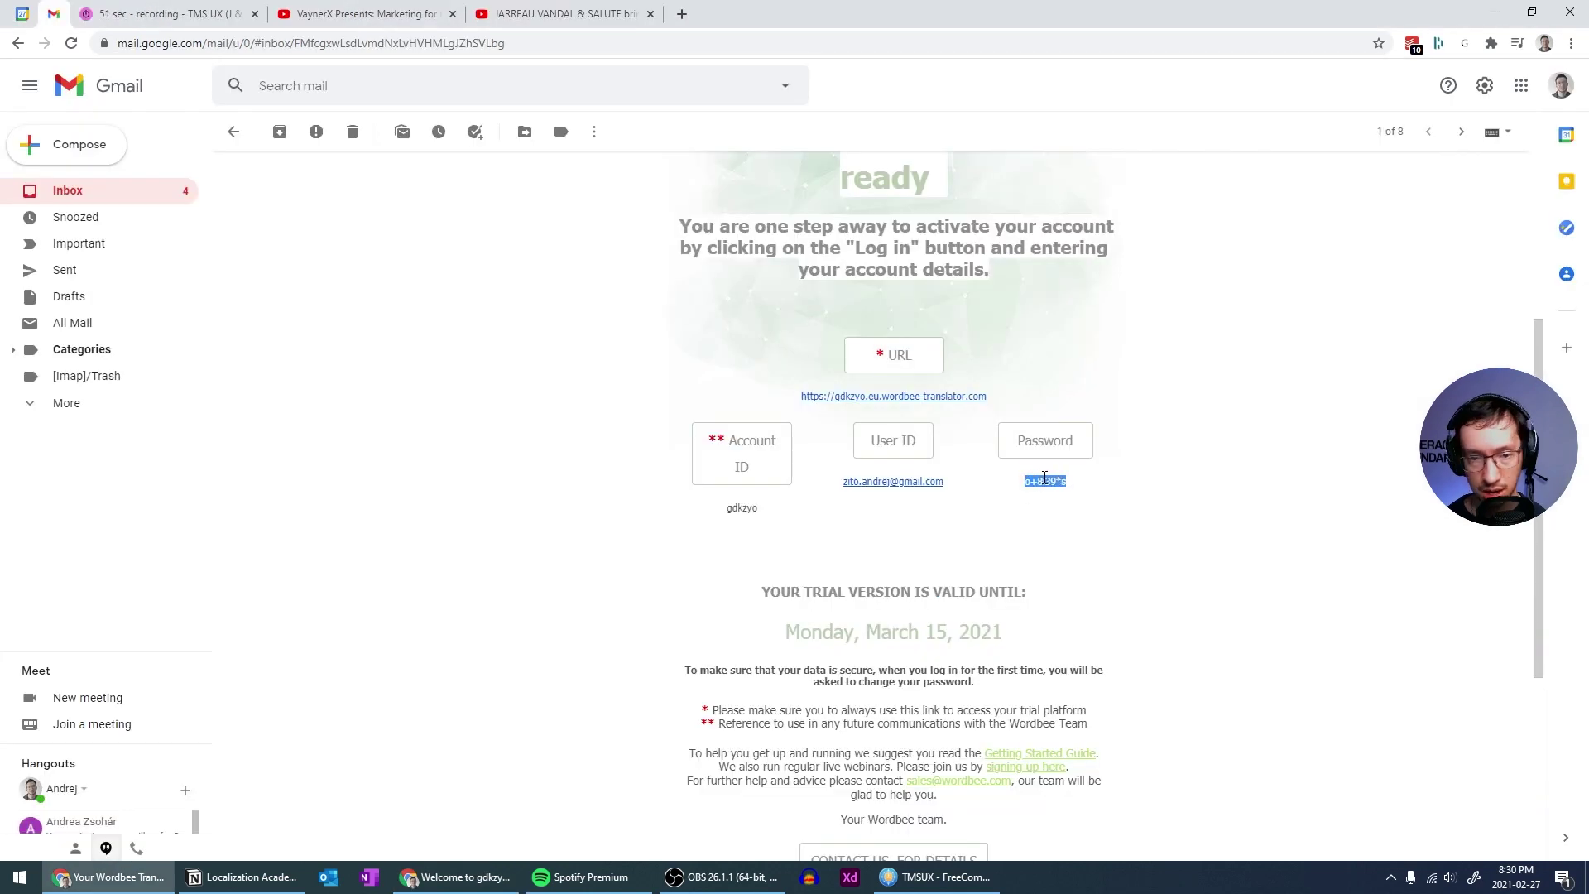
key("ctrl+c")
key("alt+Tab")
key("ctrl+v")
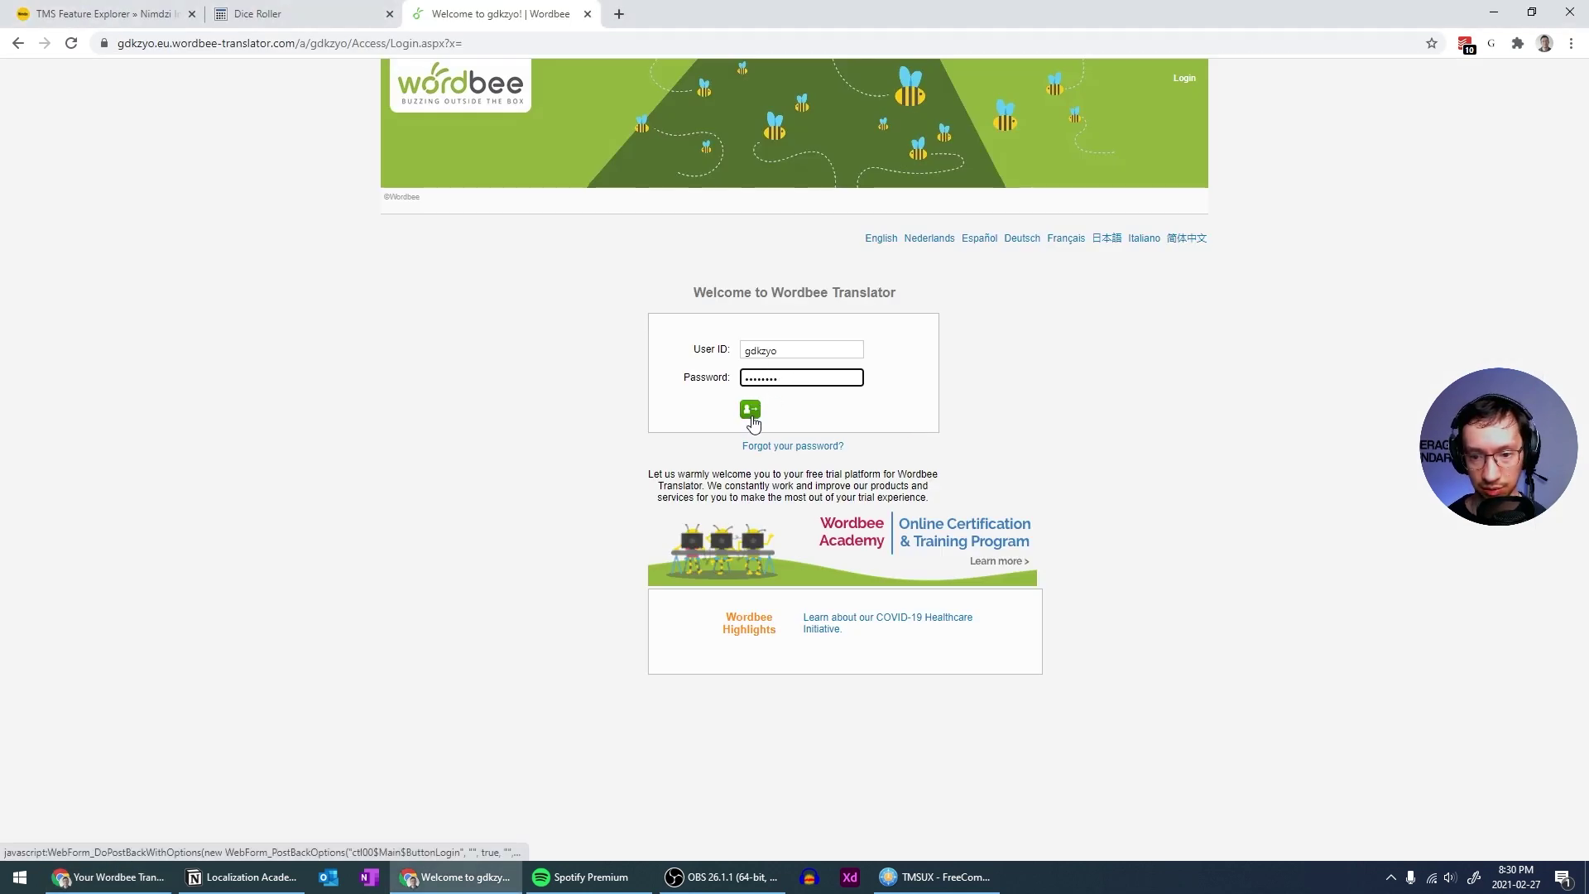
left_click(754, 418)
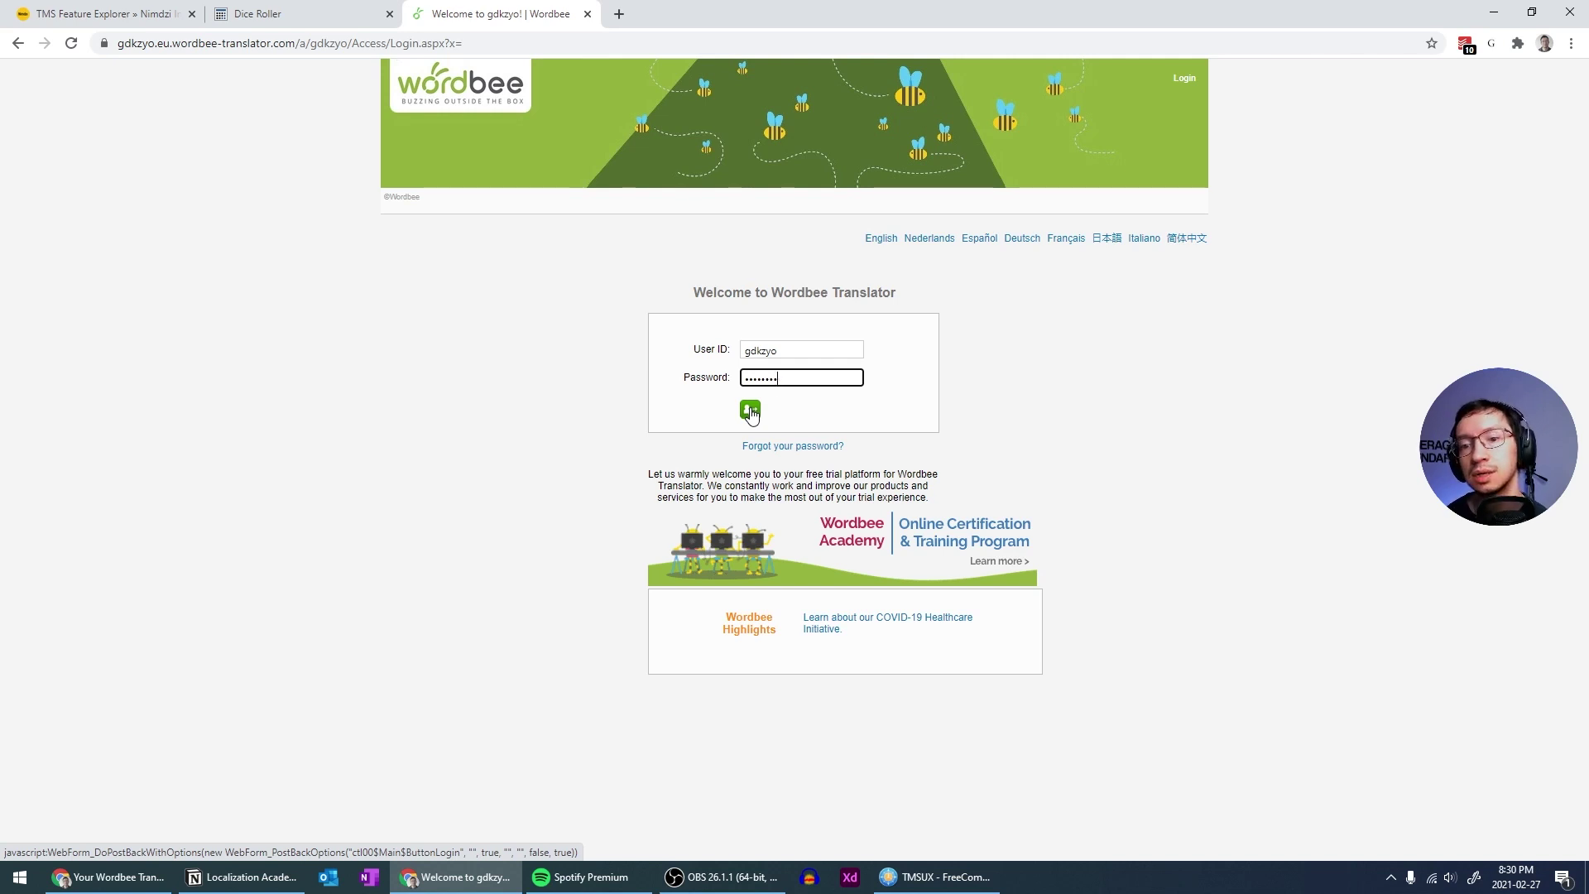
left_click(750, 411)
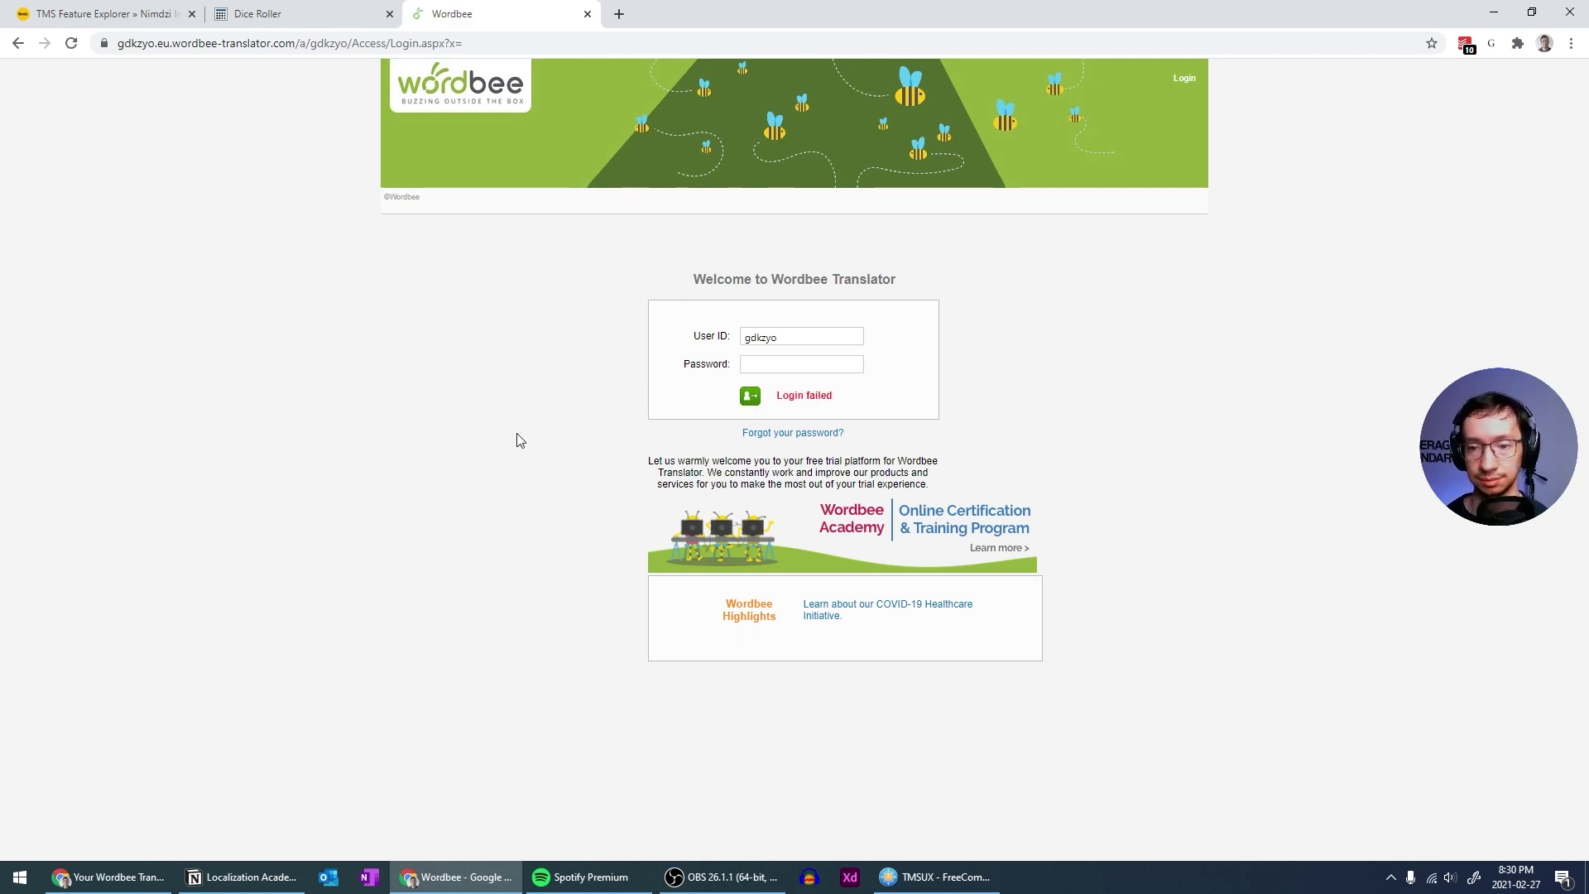
Retry the login with the emailed User ID e-mail address and the emailed password
key("alt+Tab")
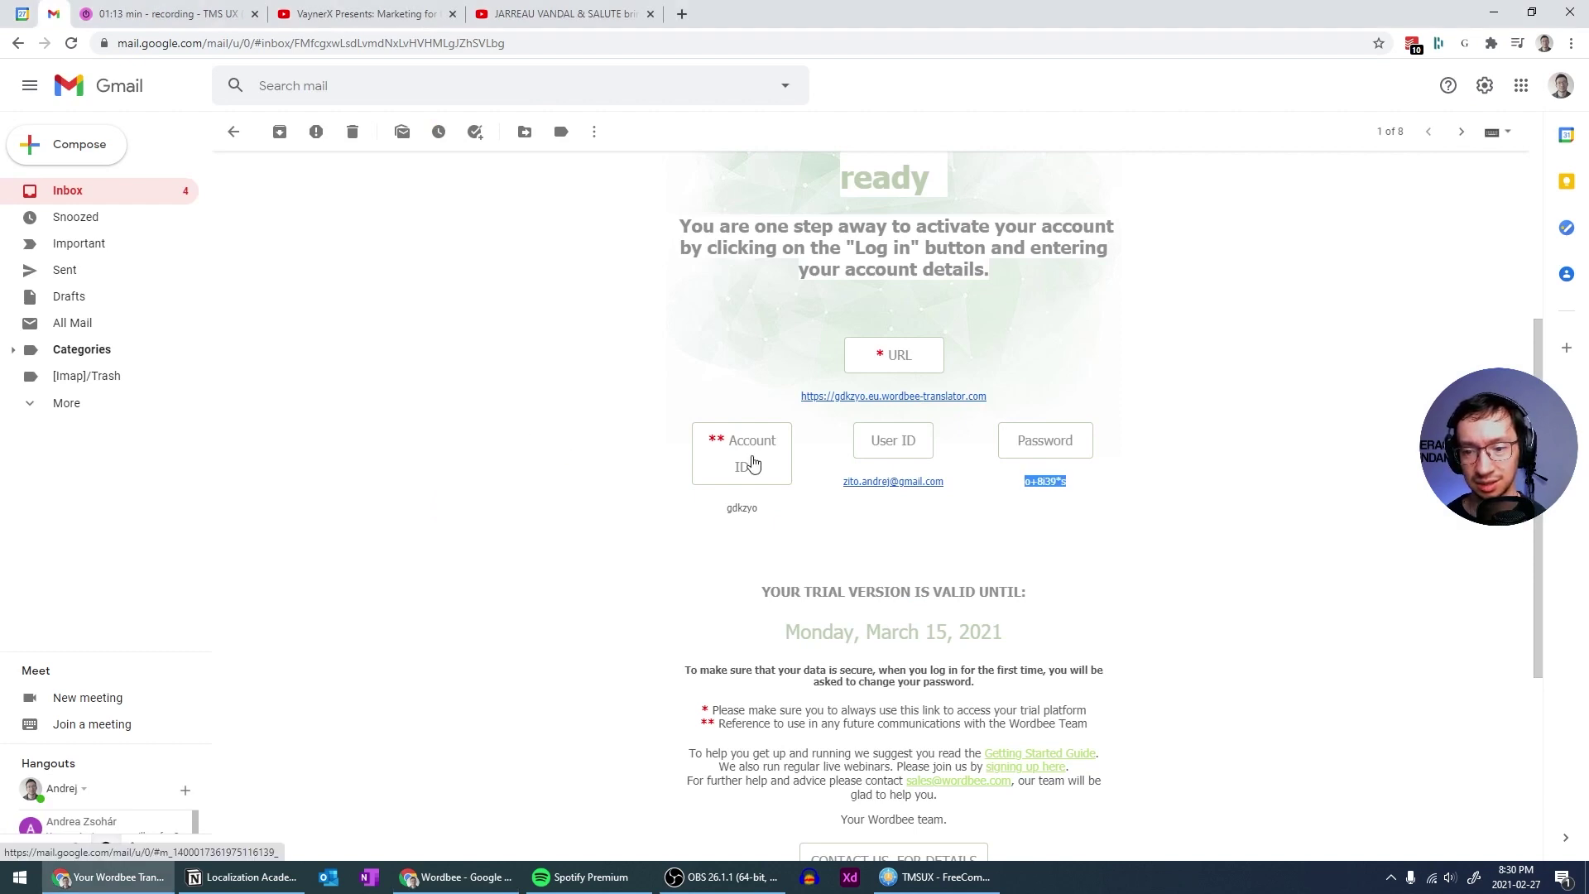
key("alt+Tab")
key("alt+Tab")
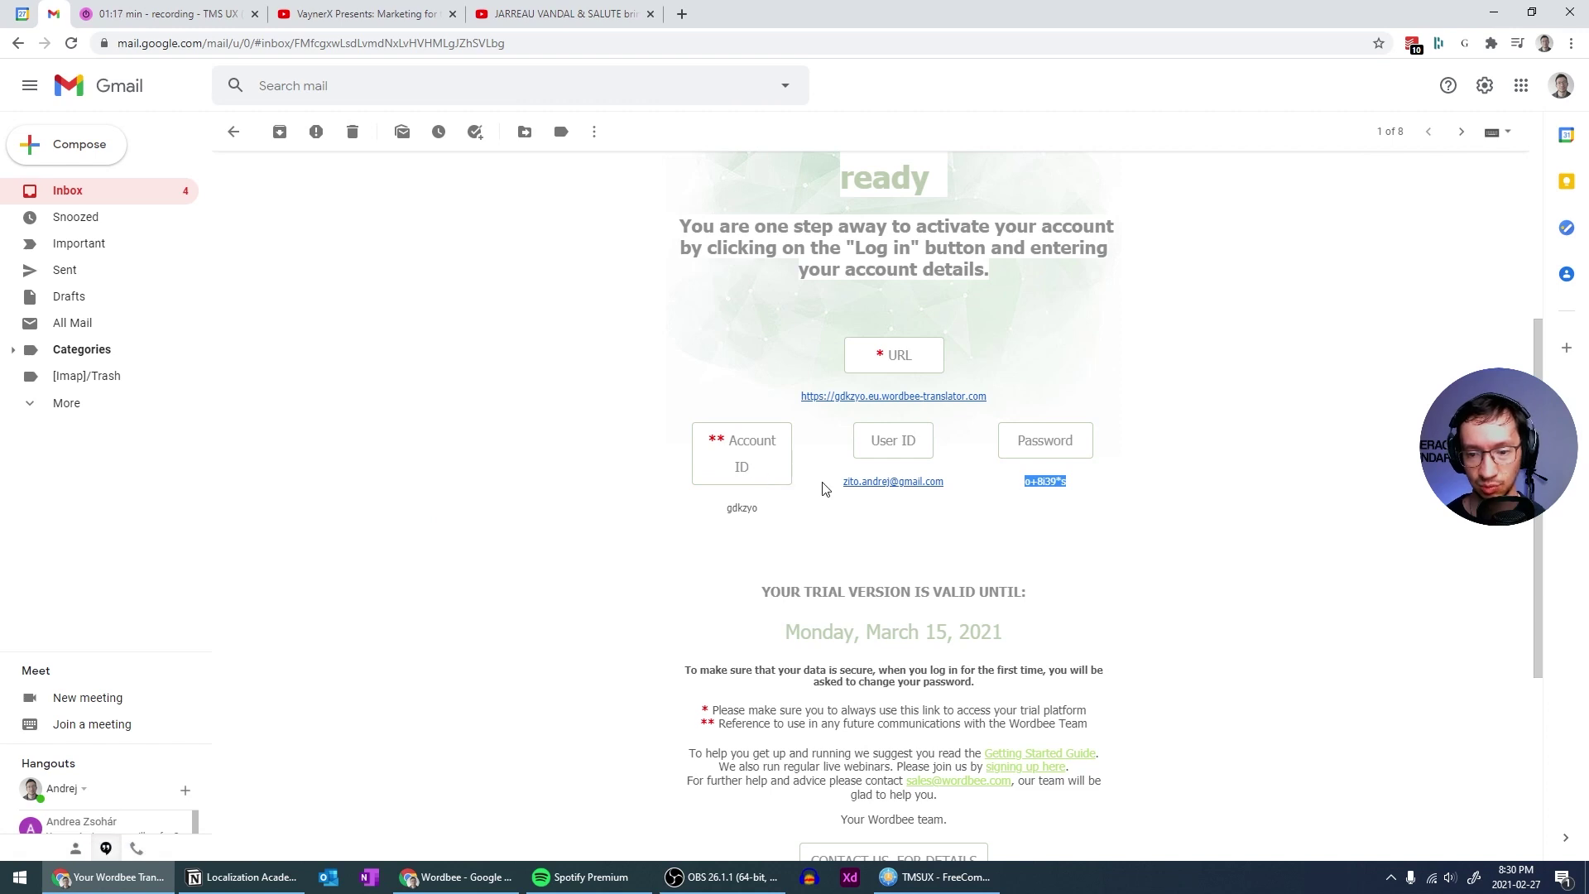
left_click_drag(841, 483, 954, 491)
key("ctrl+c")
key("alt+Tab")
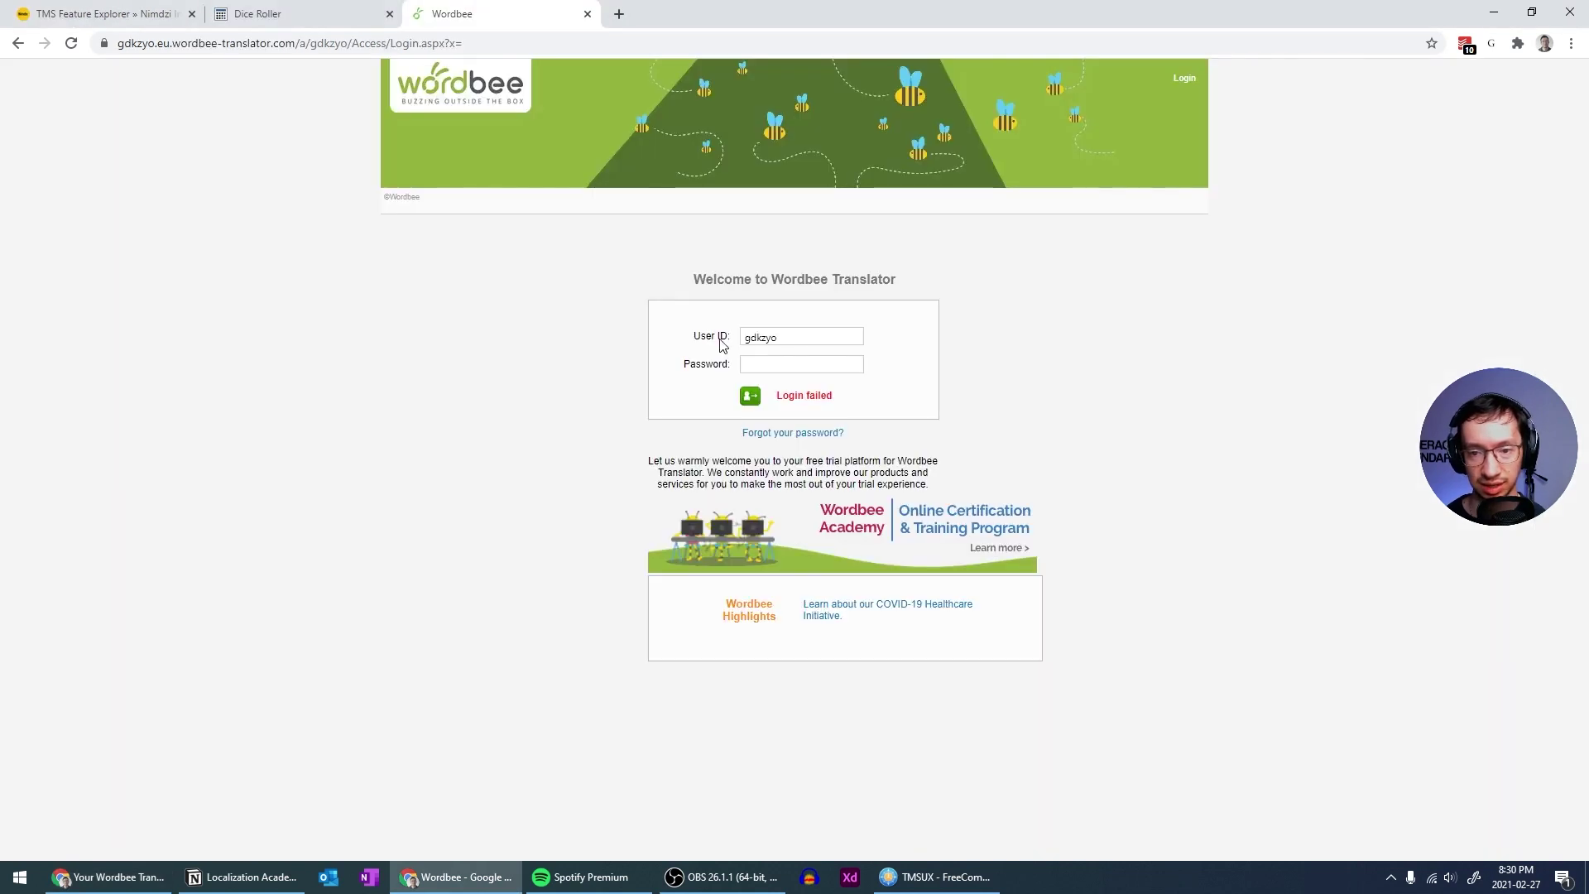
left_click(801, 336)
key("ctrl+a")
key("ctrl+v")
key("Tab")
key("alt+Tab")
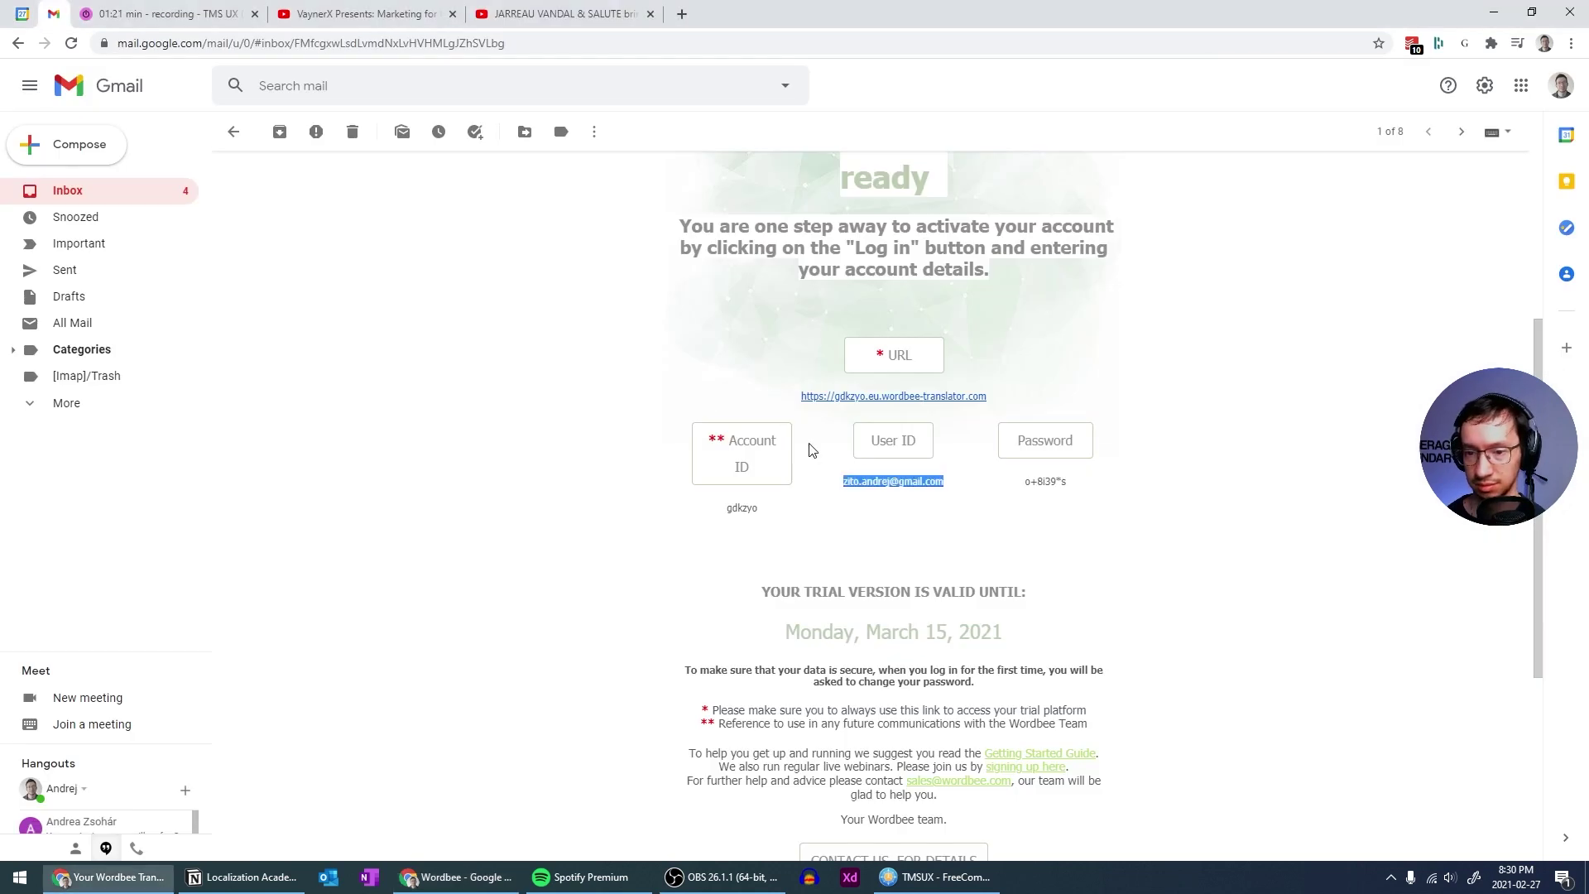
triple_click(1026, 478)
key("ctrl+c")
key("alt+Tab")
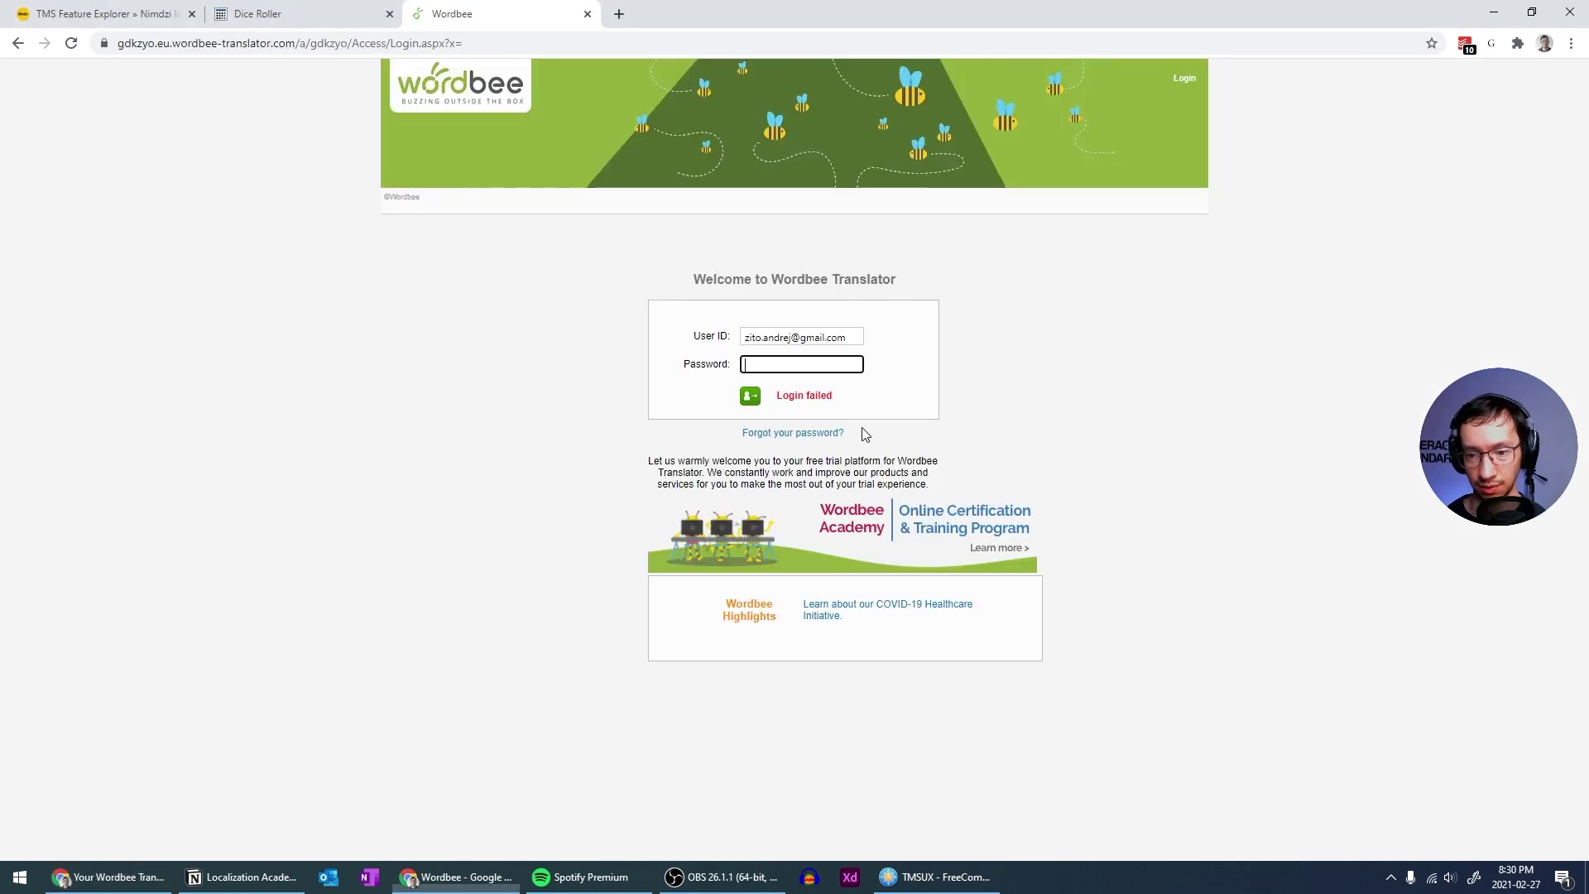
key("ctrl+v")
key("Return")
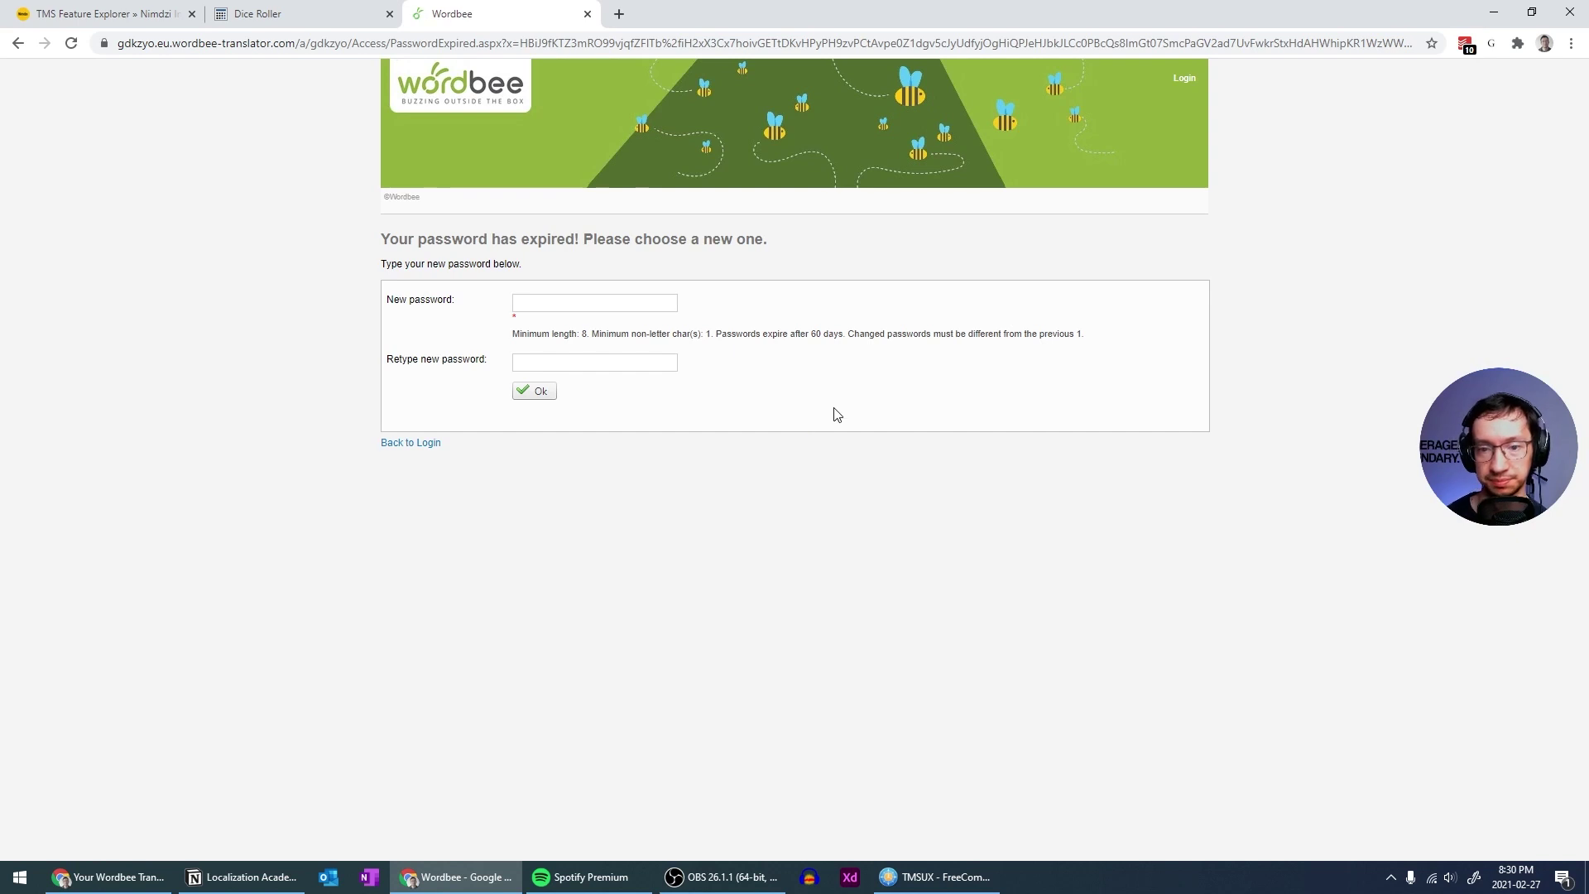
Enter and confirm a new password in both password fields and submit it
left_click(601, 306)
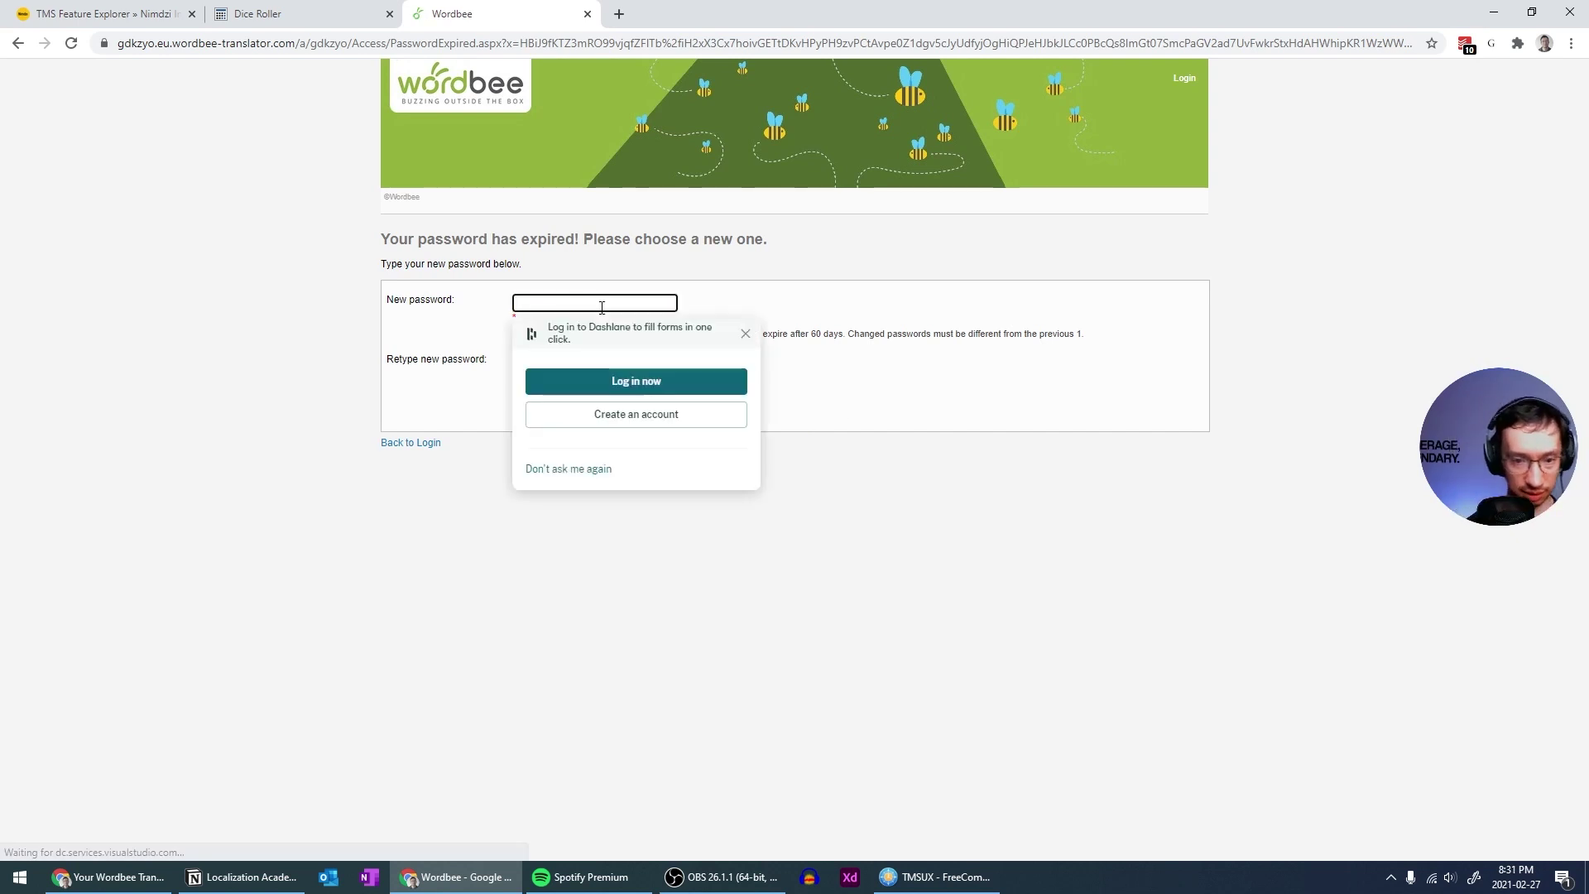
type("••••••••")
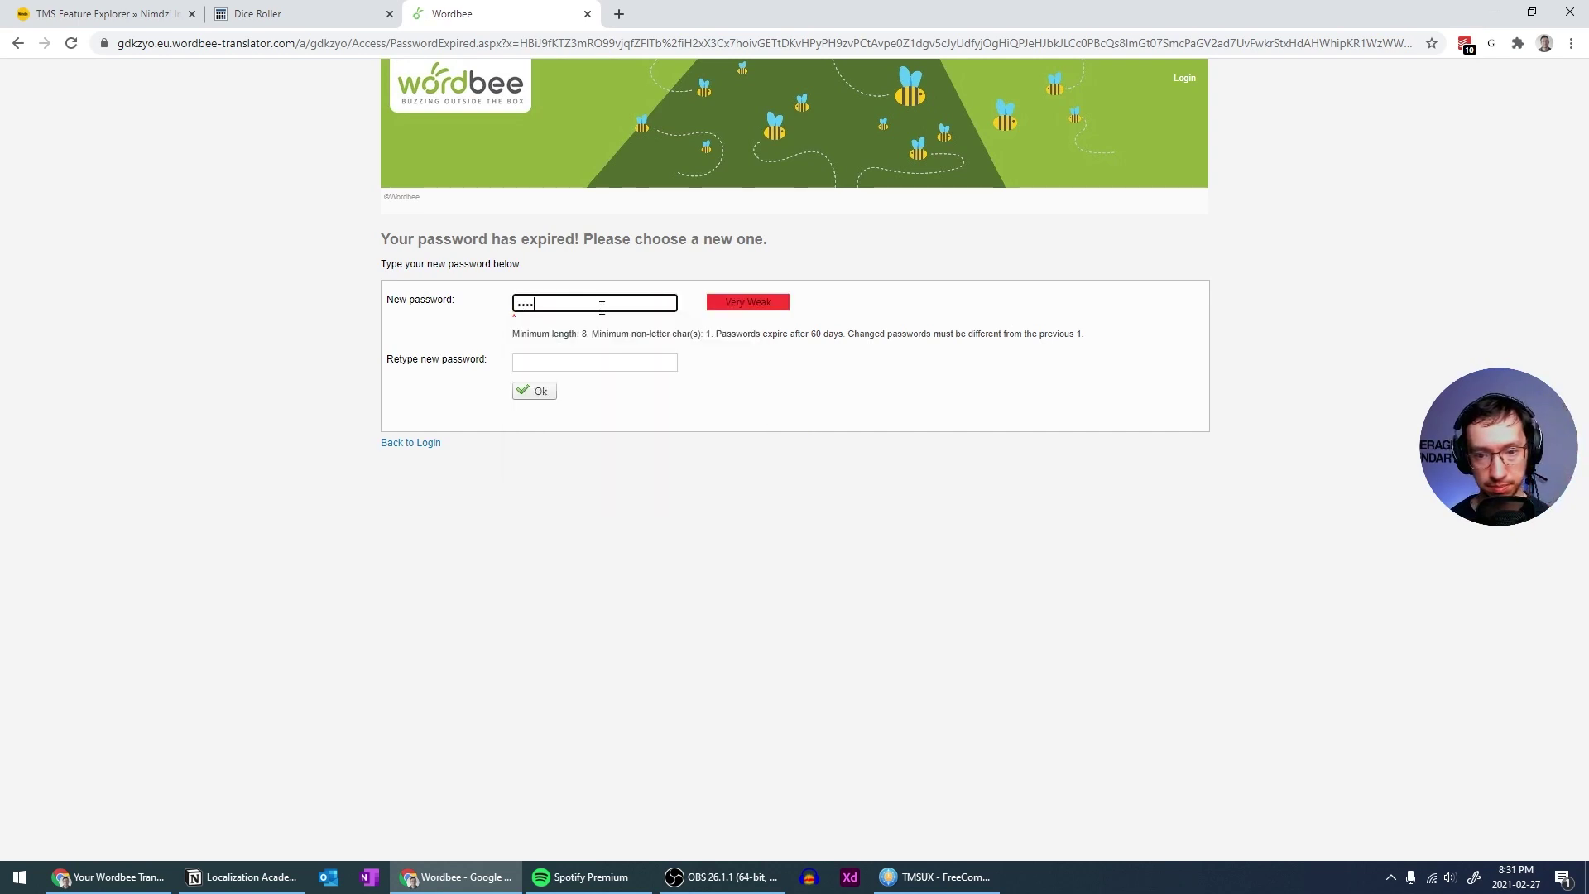
key("Tab")
type("••••••••")
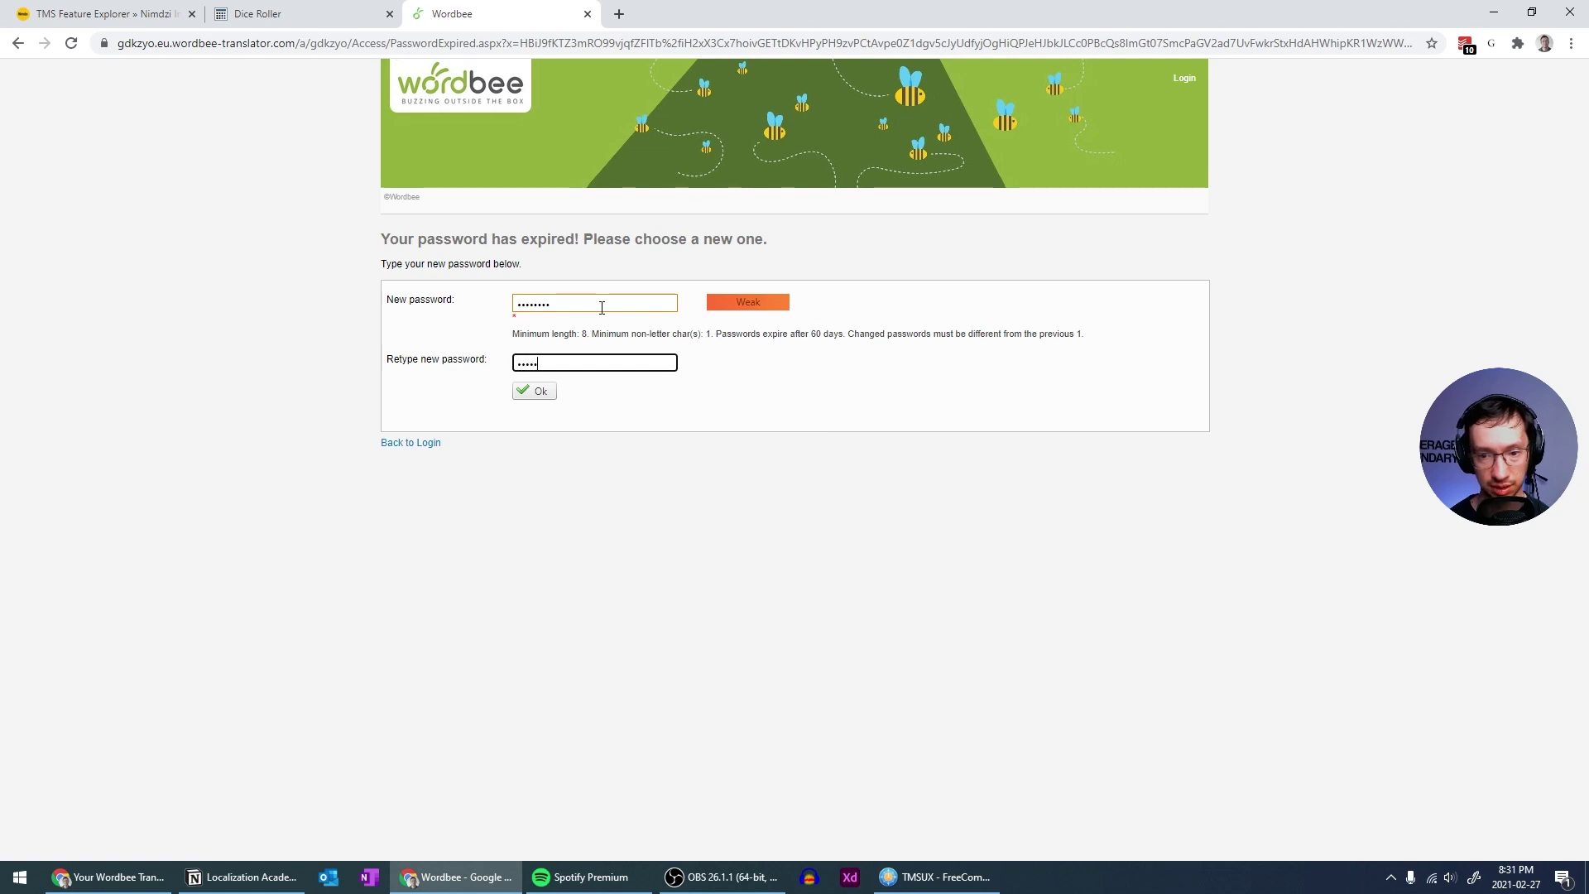
left_click(530, 392)
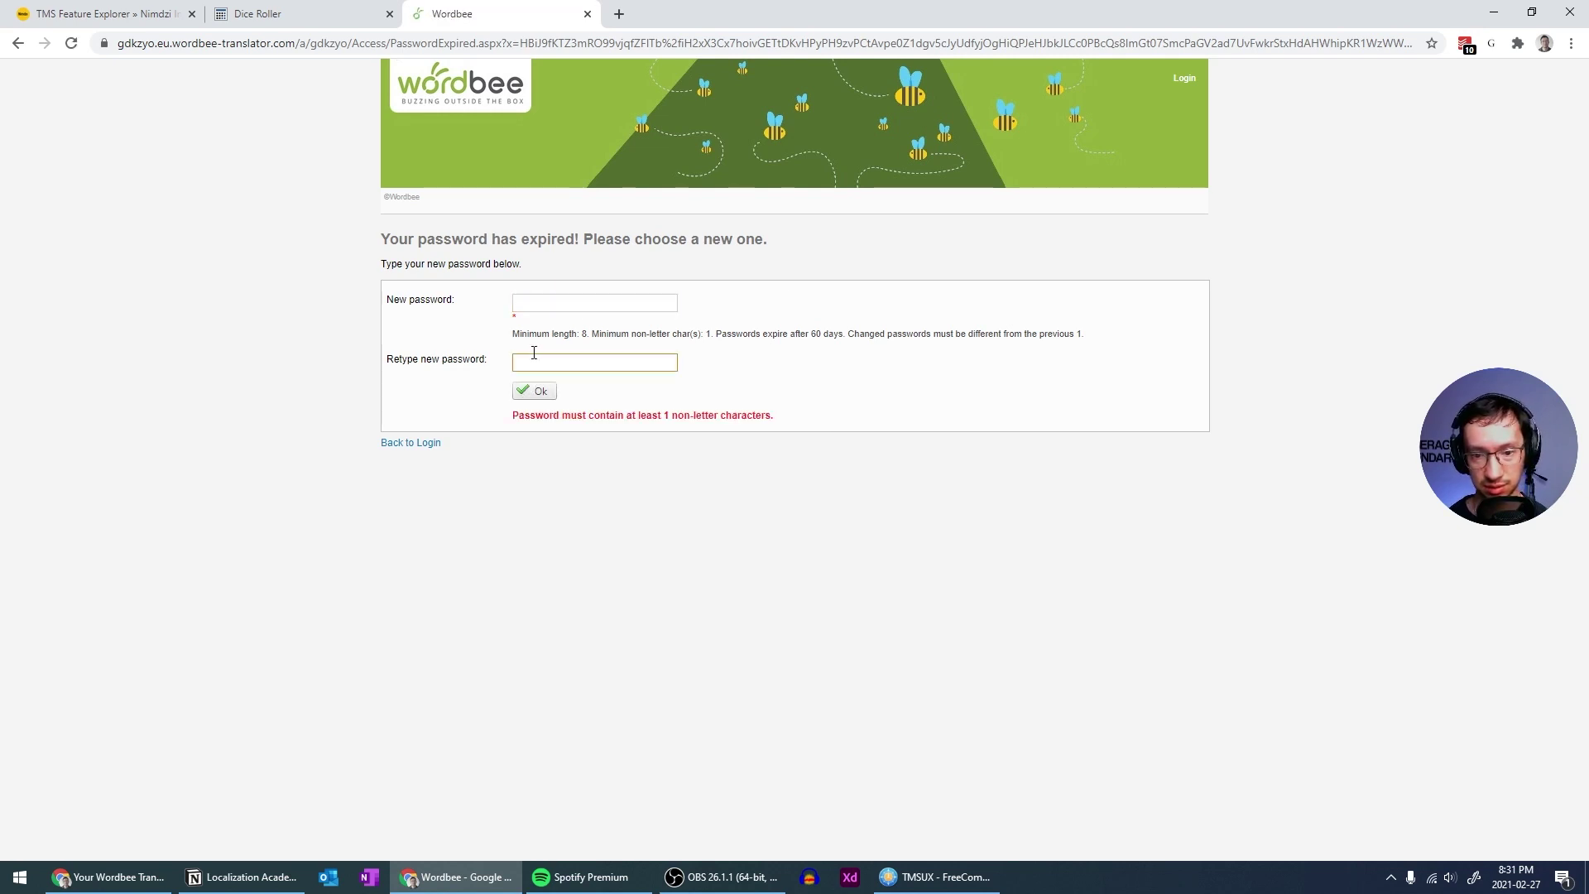
Re-enter a new password containing a digit in both fields and submit the change
left_click(556, 308)
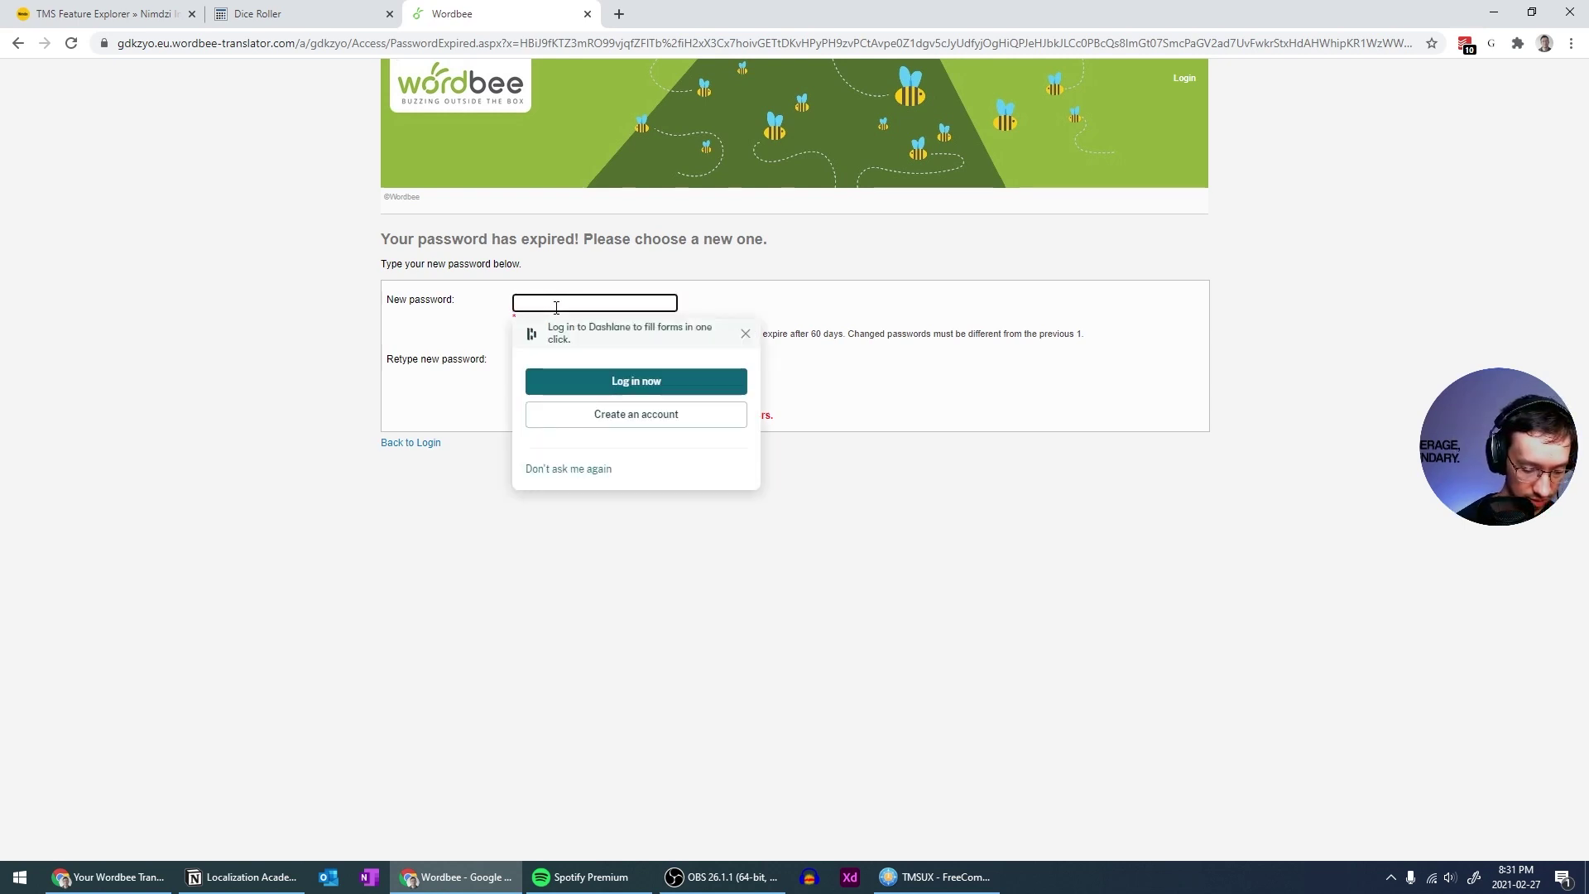
type("•••••••••")
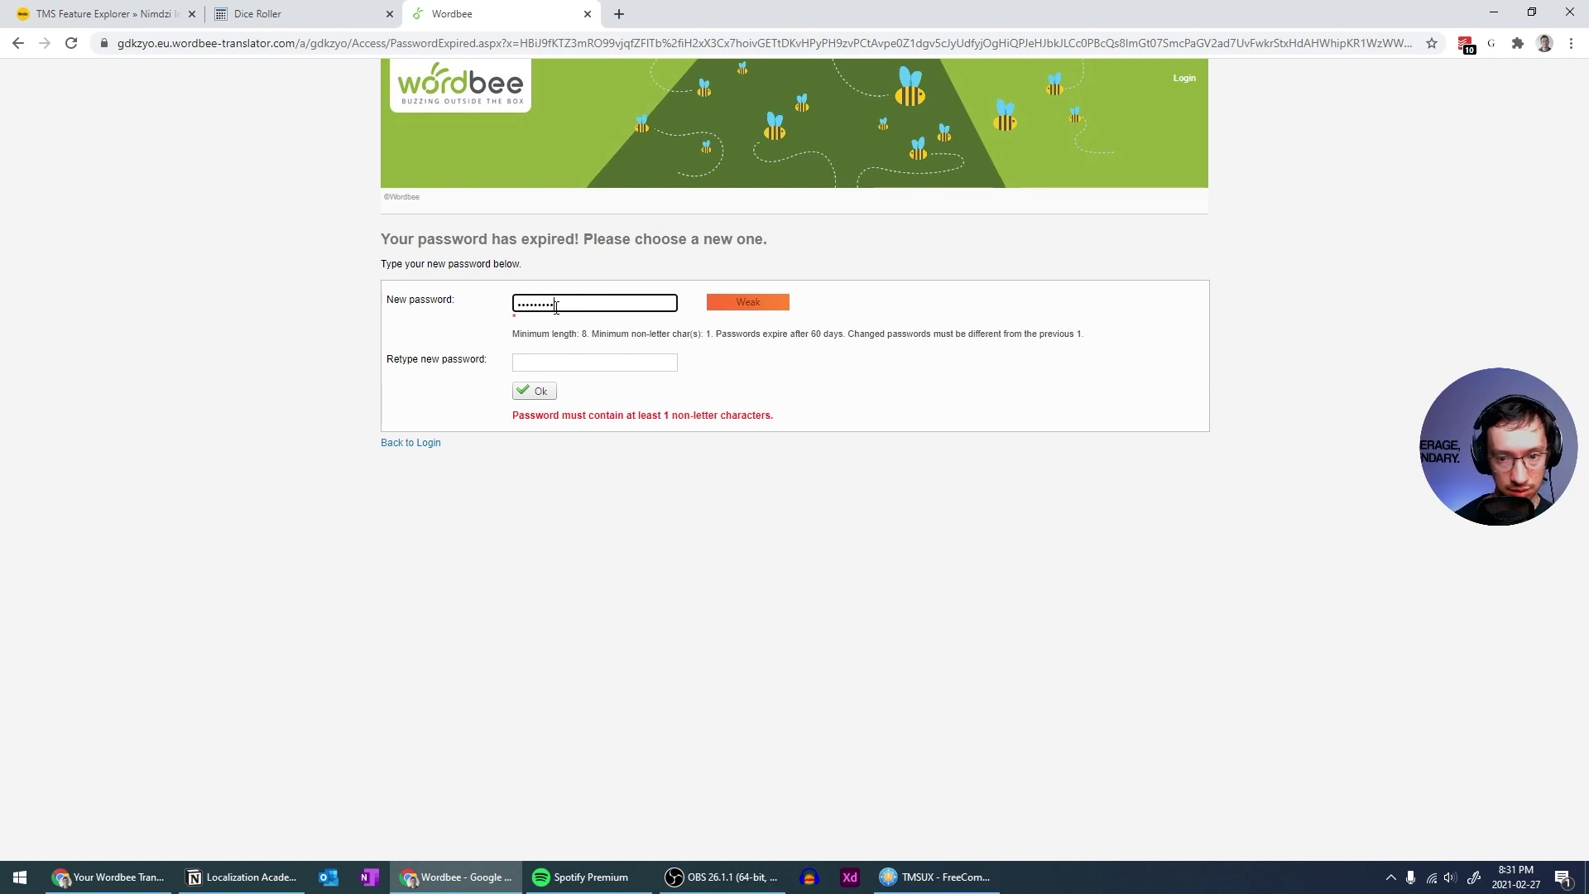
key("Tab")
type("•••••••")
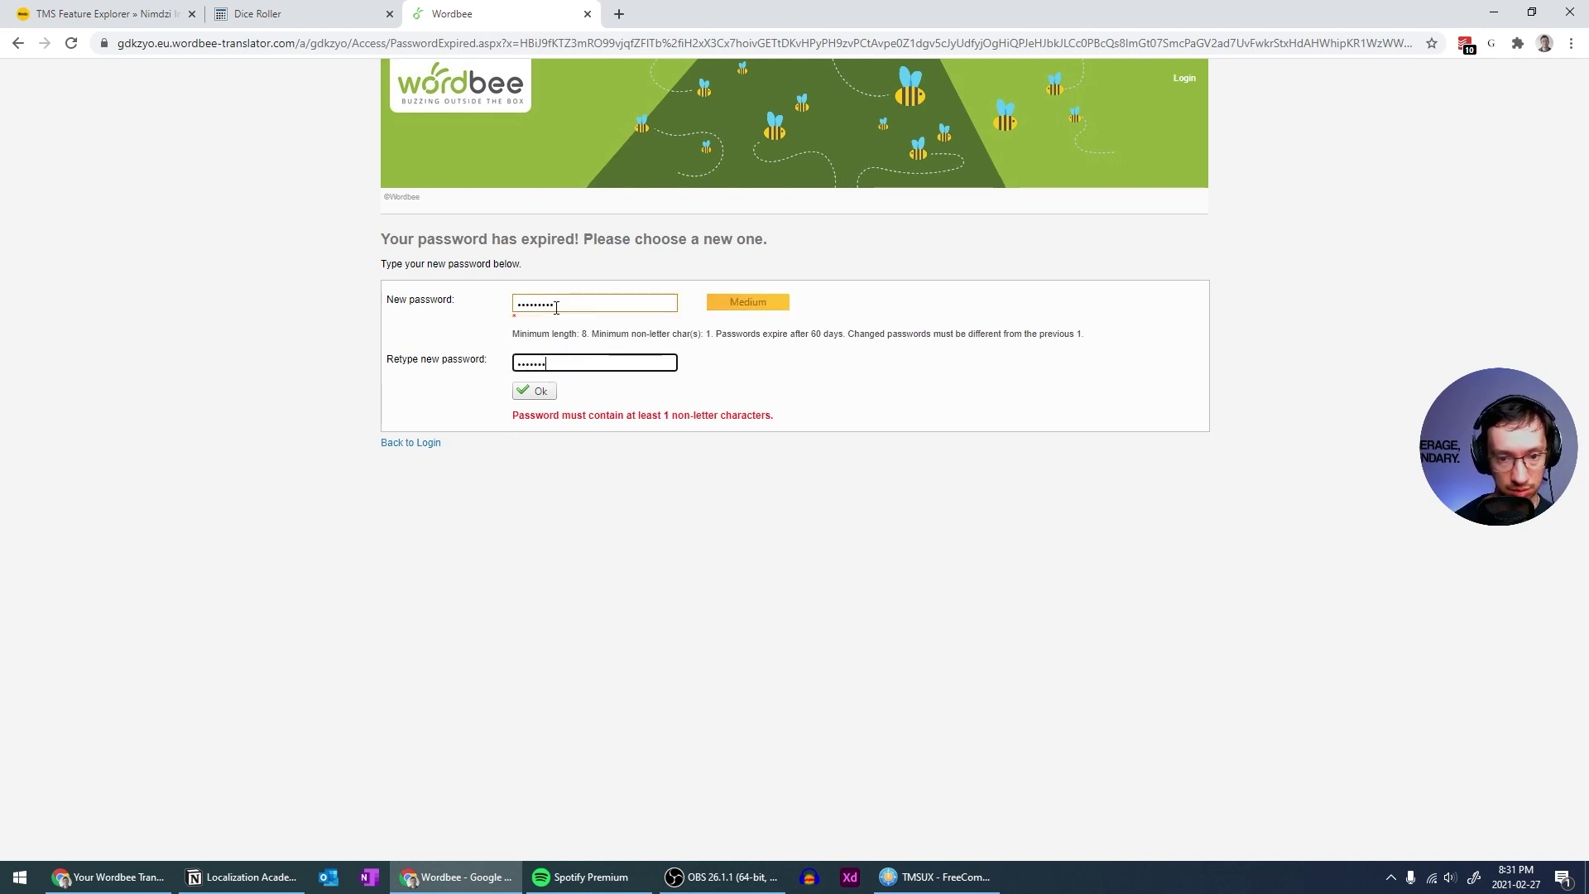
key("Return")
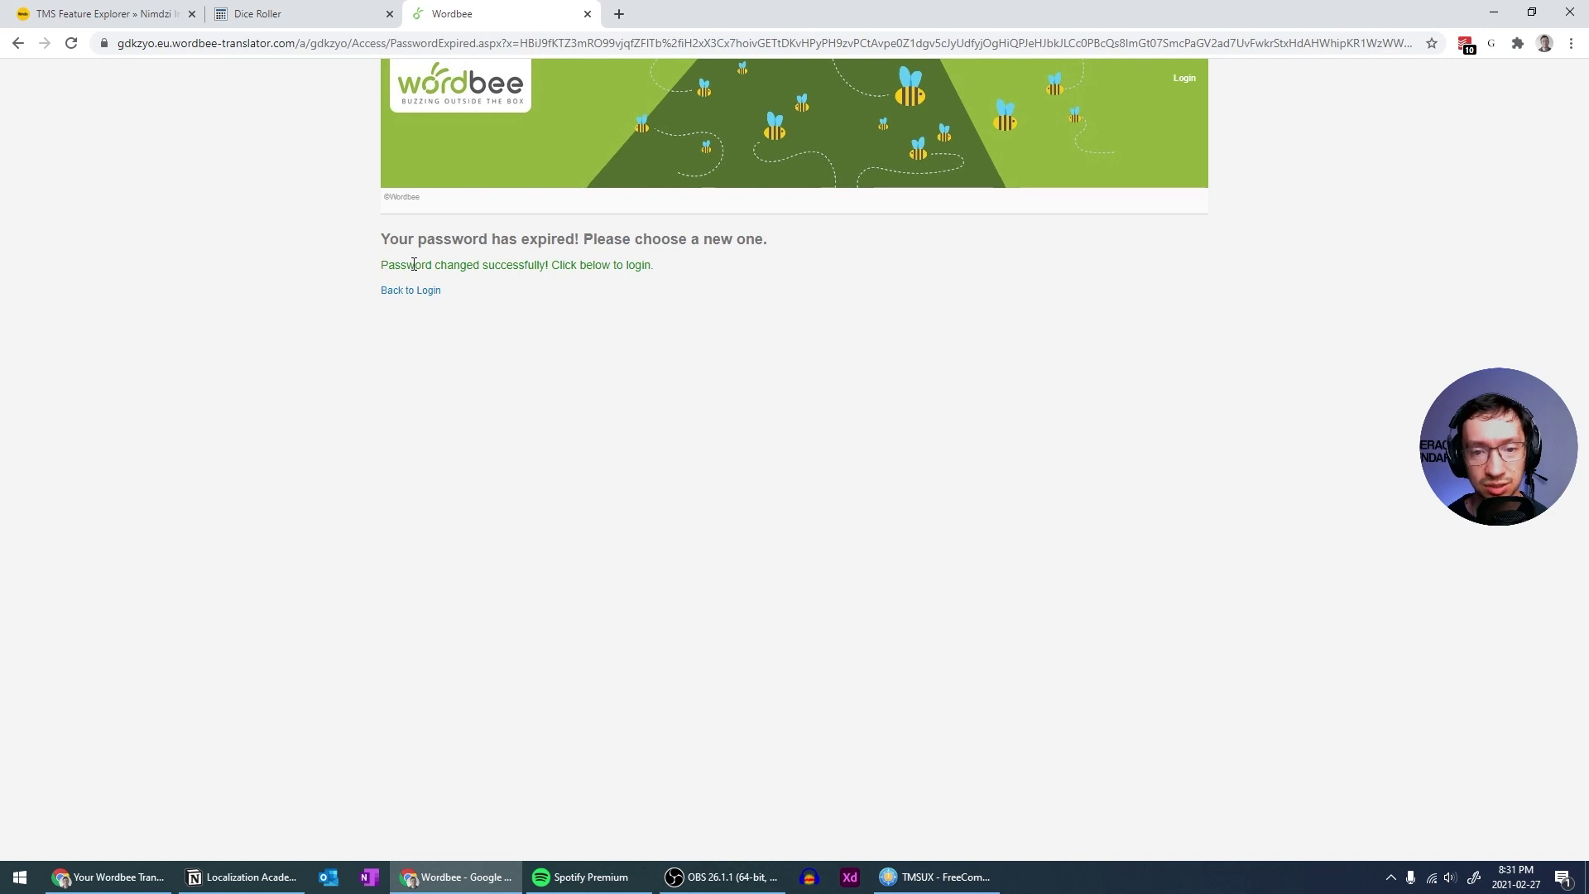
Log in with the account's e-mail address as User ID and the new password
left_click(425, 291)
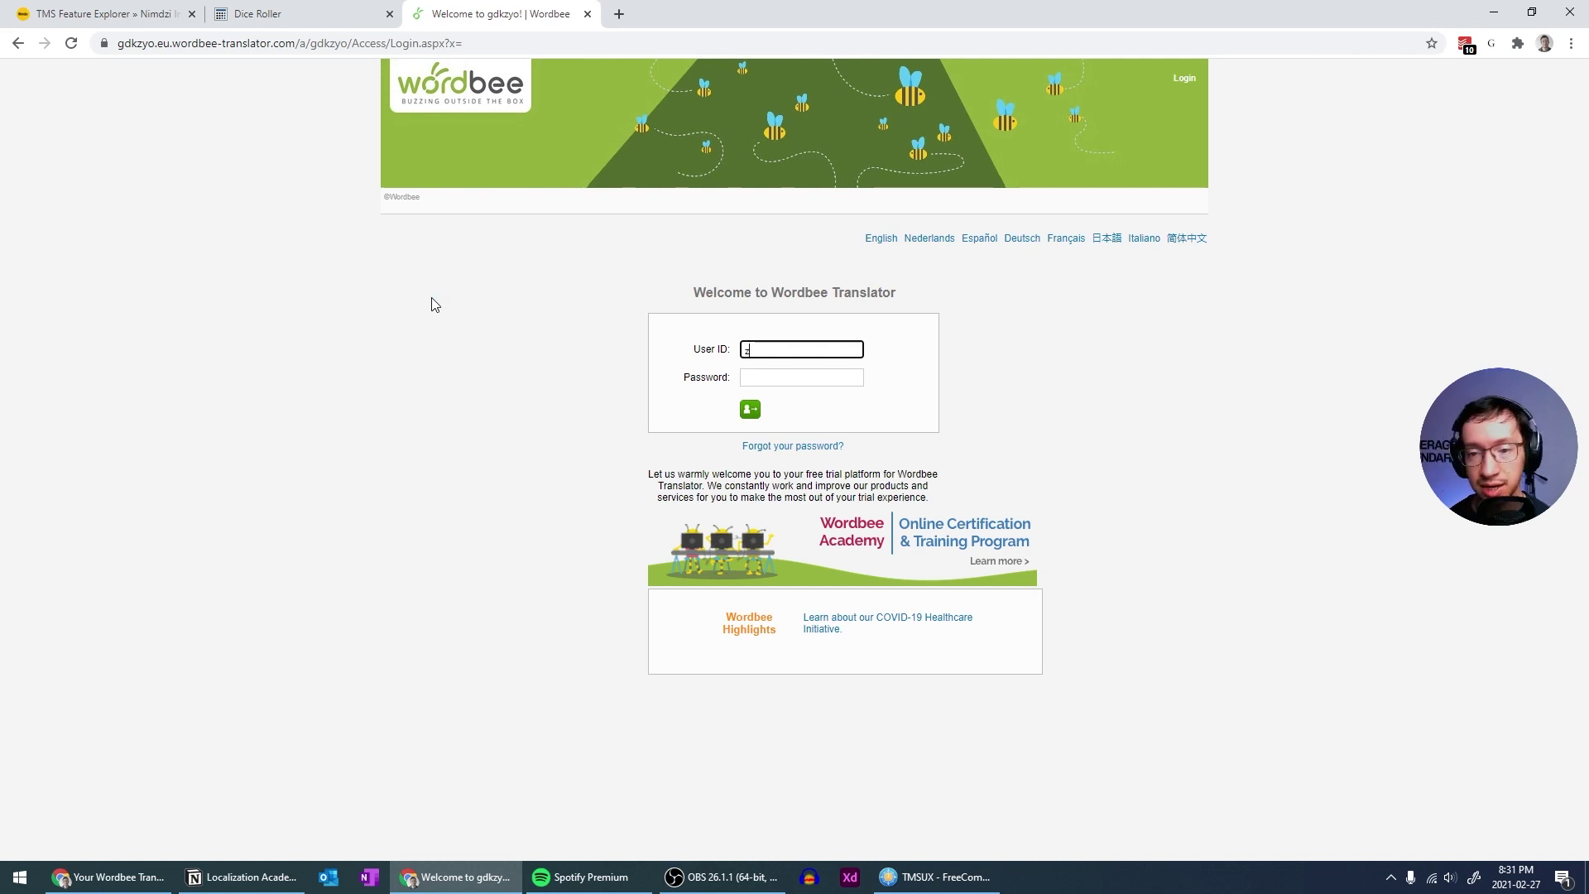
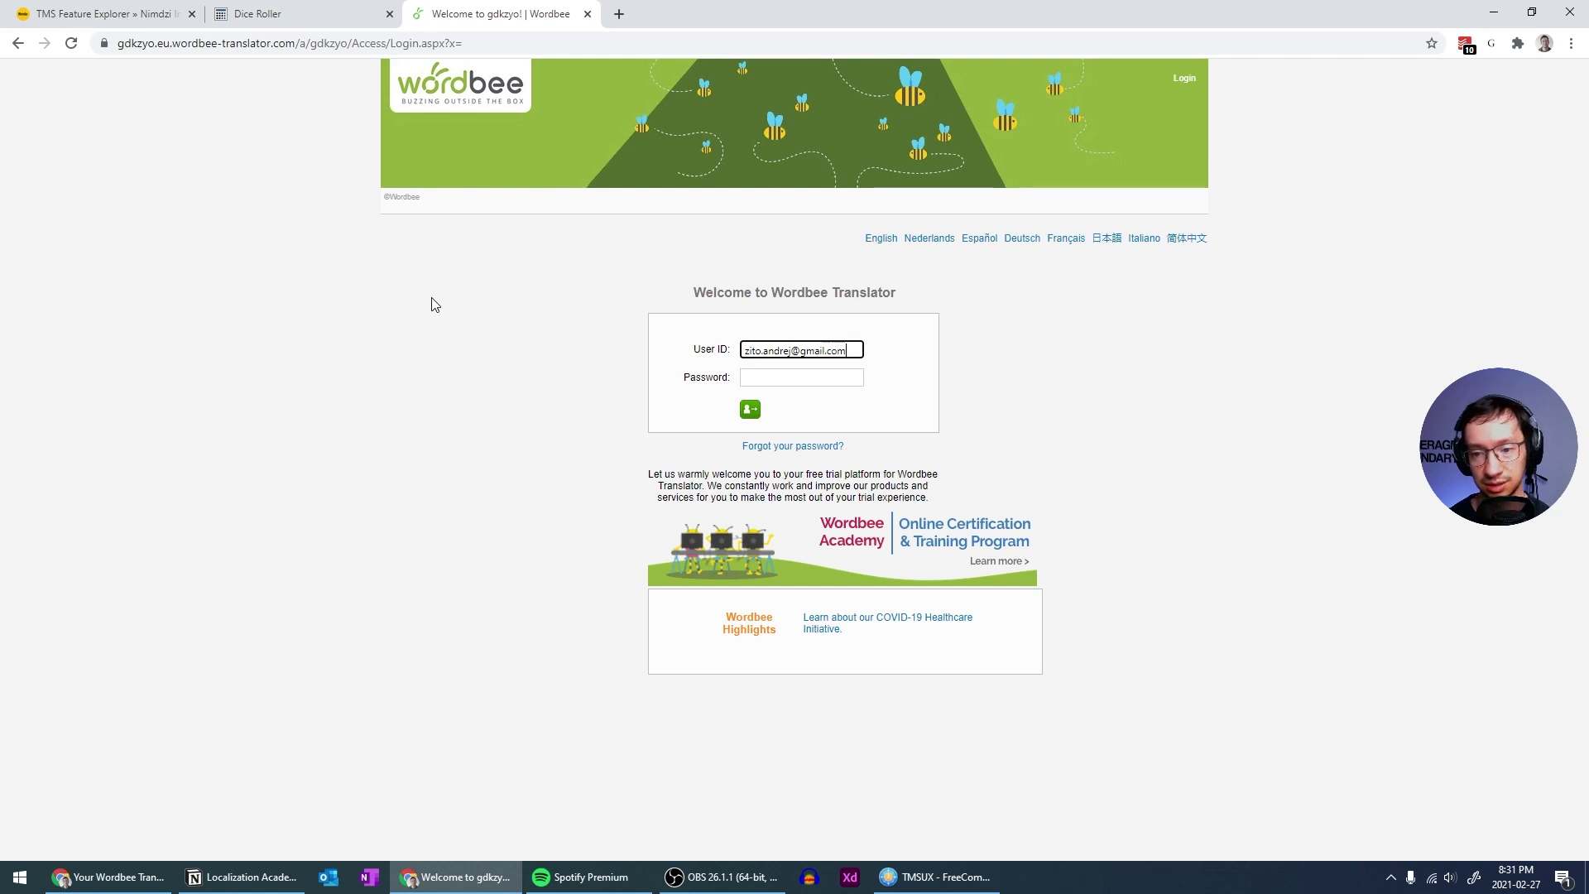
key("Tab")
type("****")
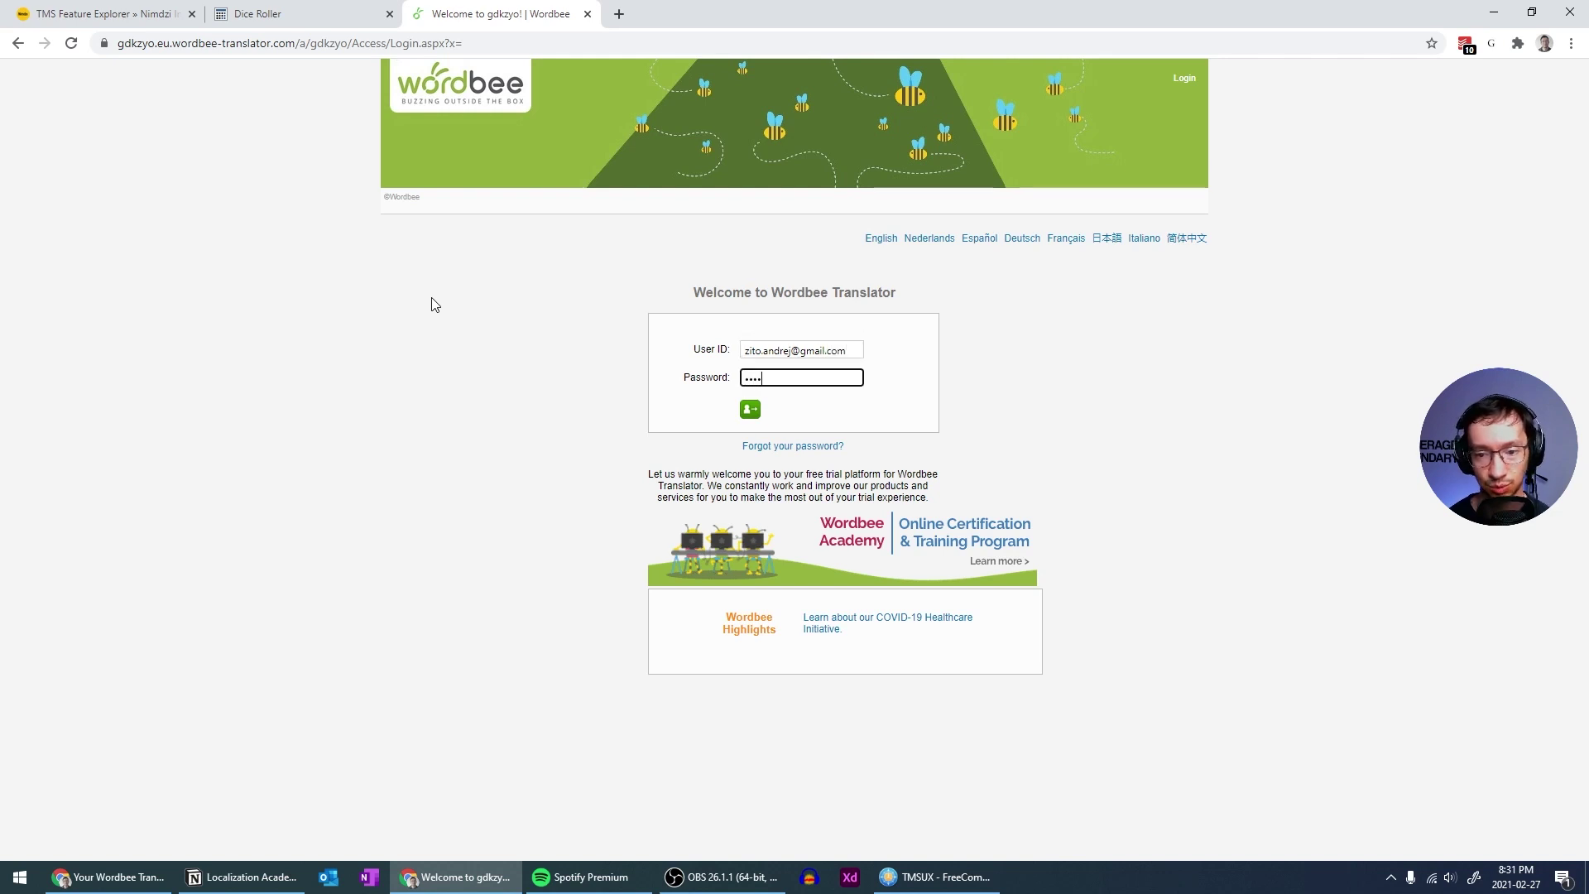
type("****")
key("Return")
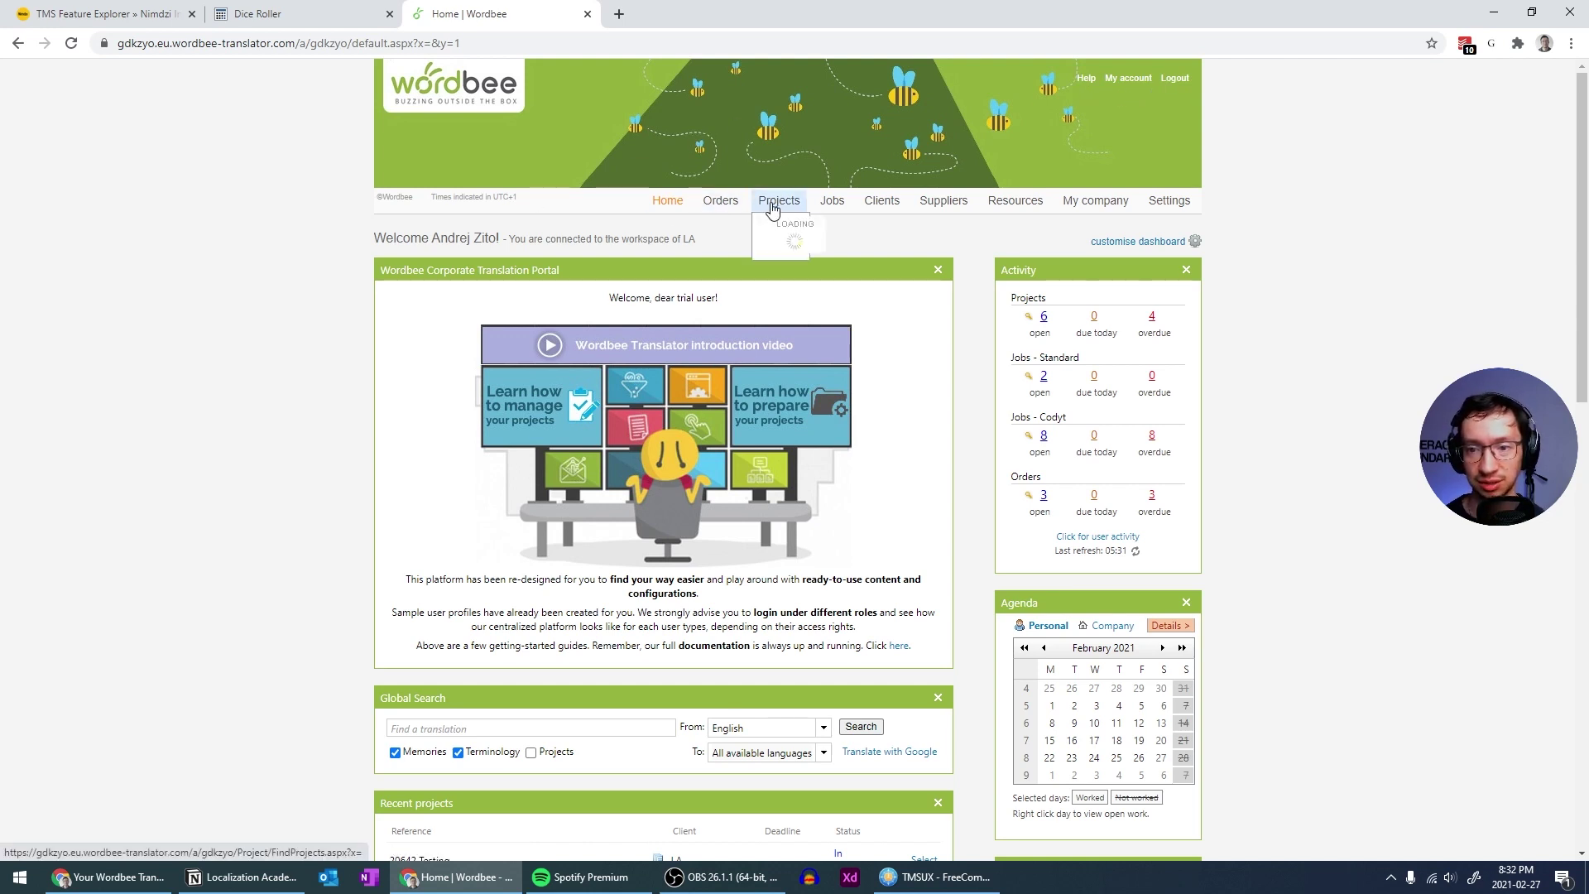
Close the Global Search panel and choose Yes to remember the dashboard change
scroll(1374, 288, "down", 2)
scroll(1374, 289, "down", 5)
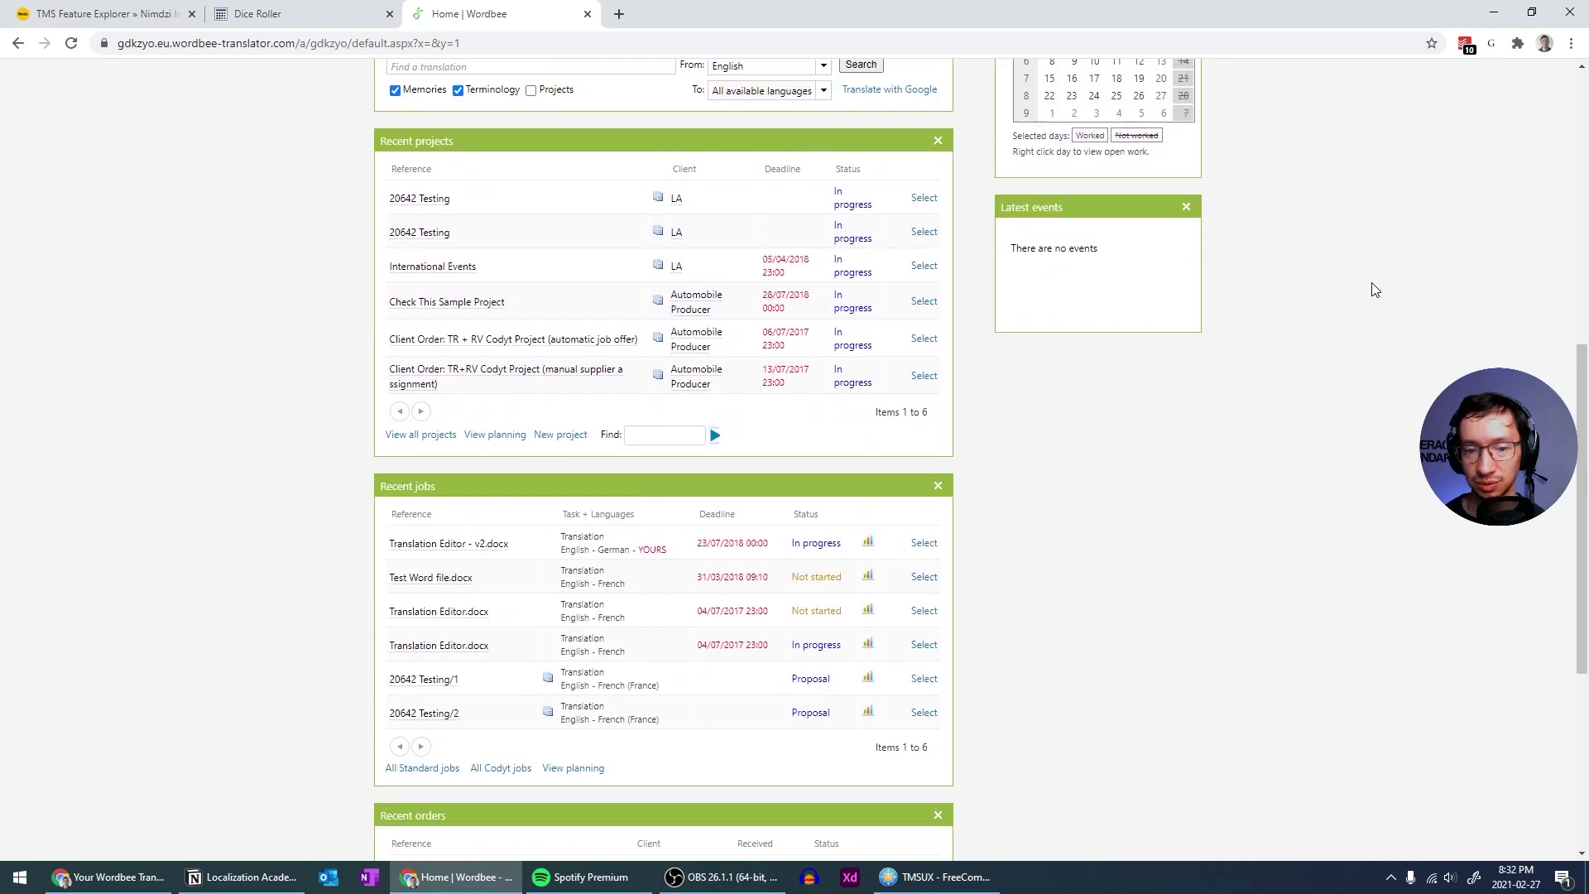
scroll(1374, 289, "up", 7)
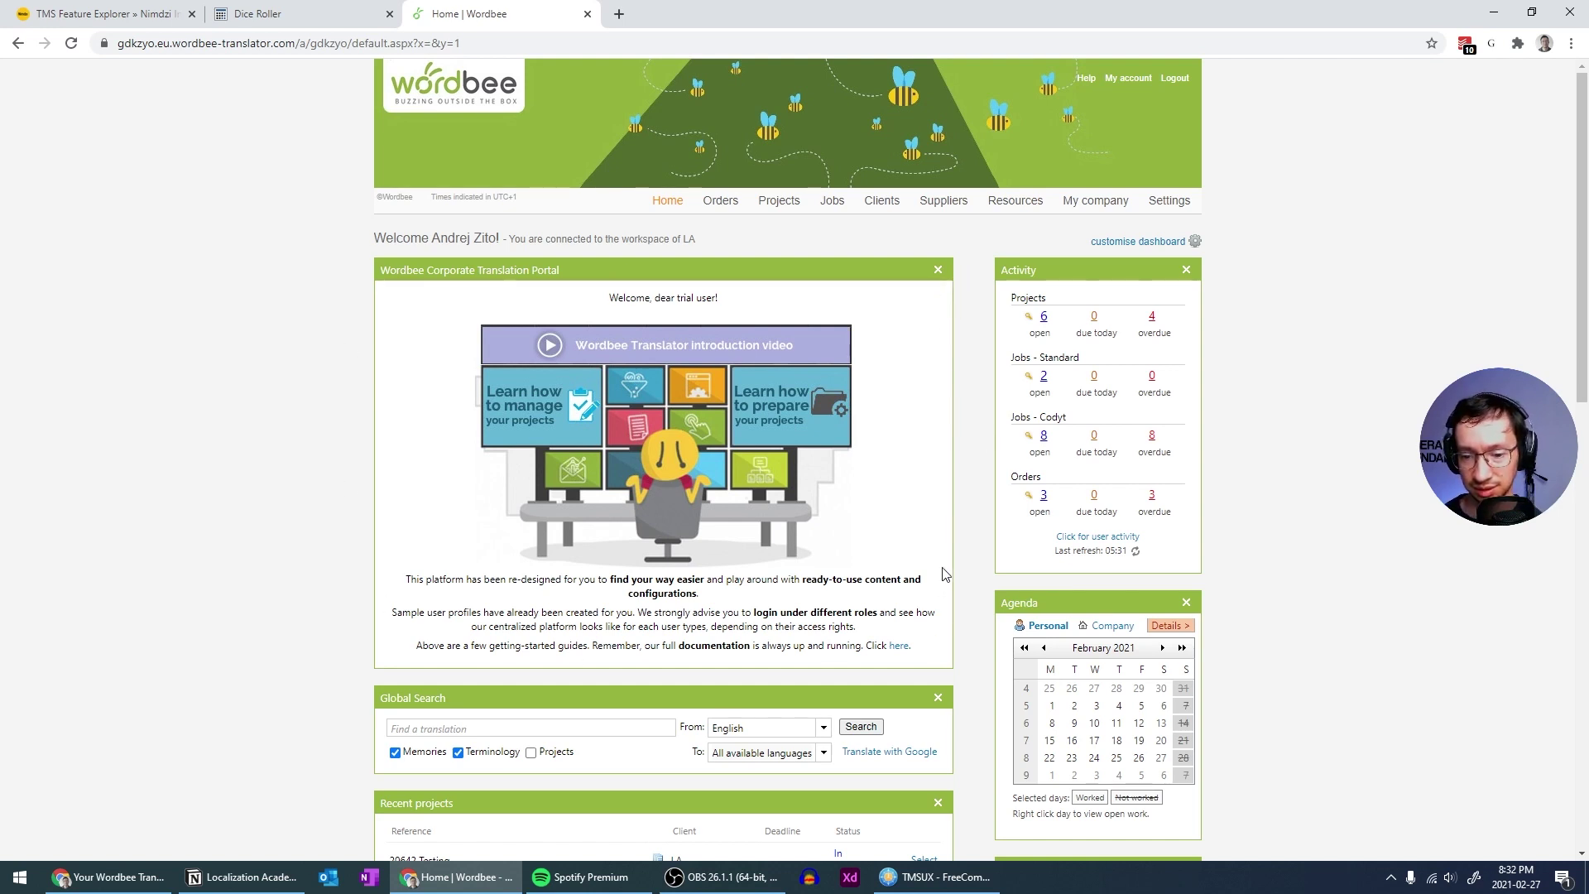
scroll(944, 573, "down", 2)
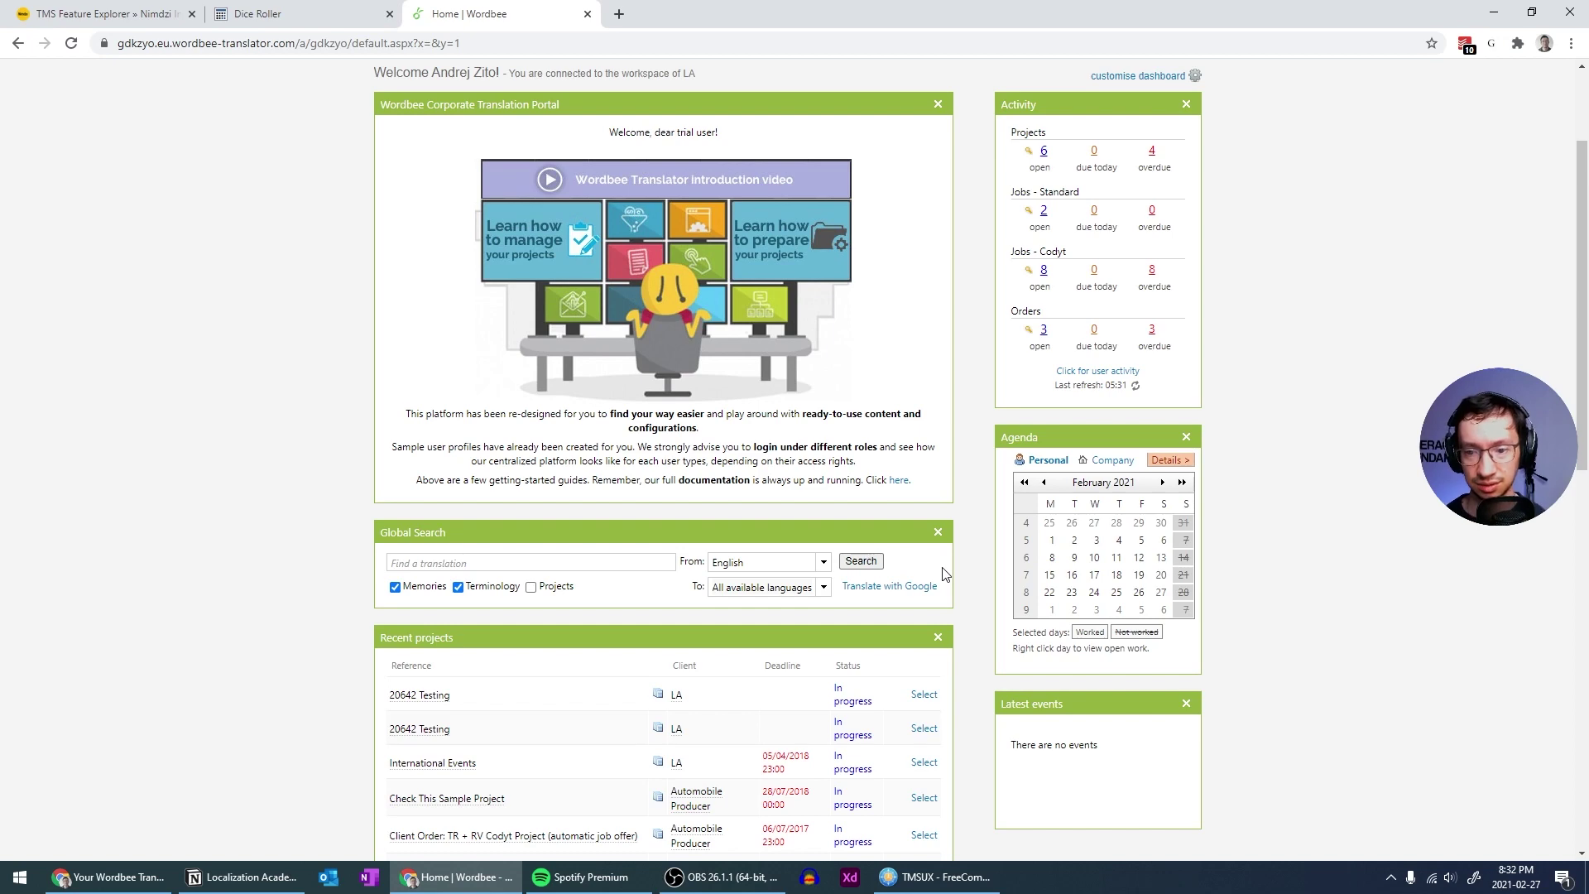
scroll(944, 573, "up", 1)
scroll(944, 573, "down", 1)
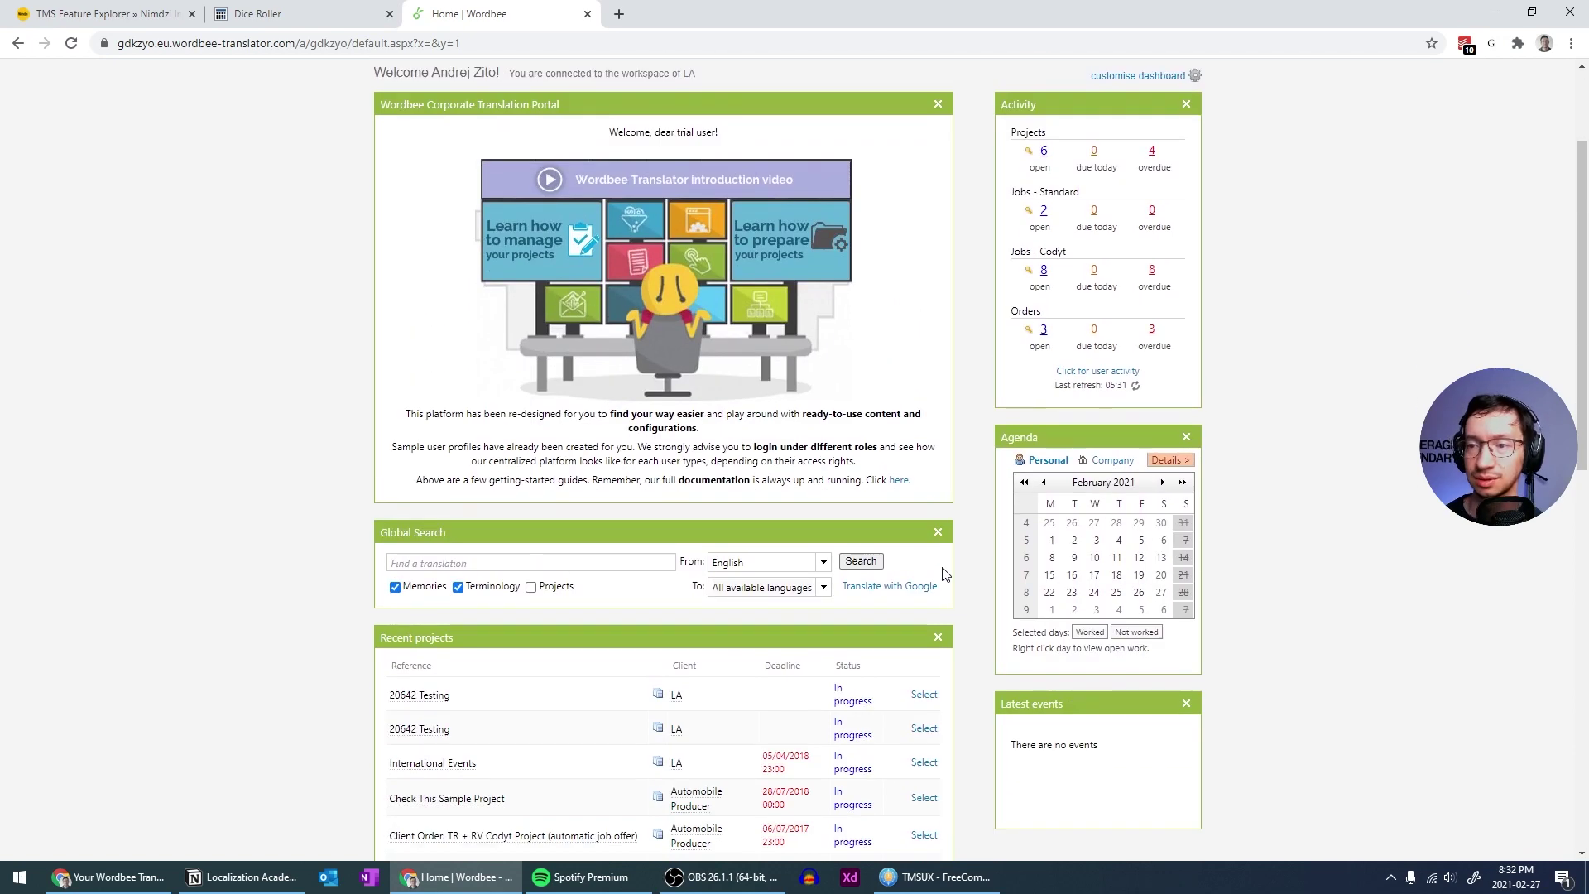
scroll(944, 573, "up", 2)
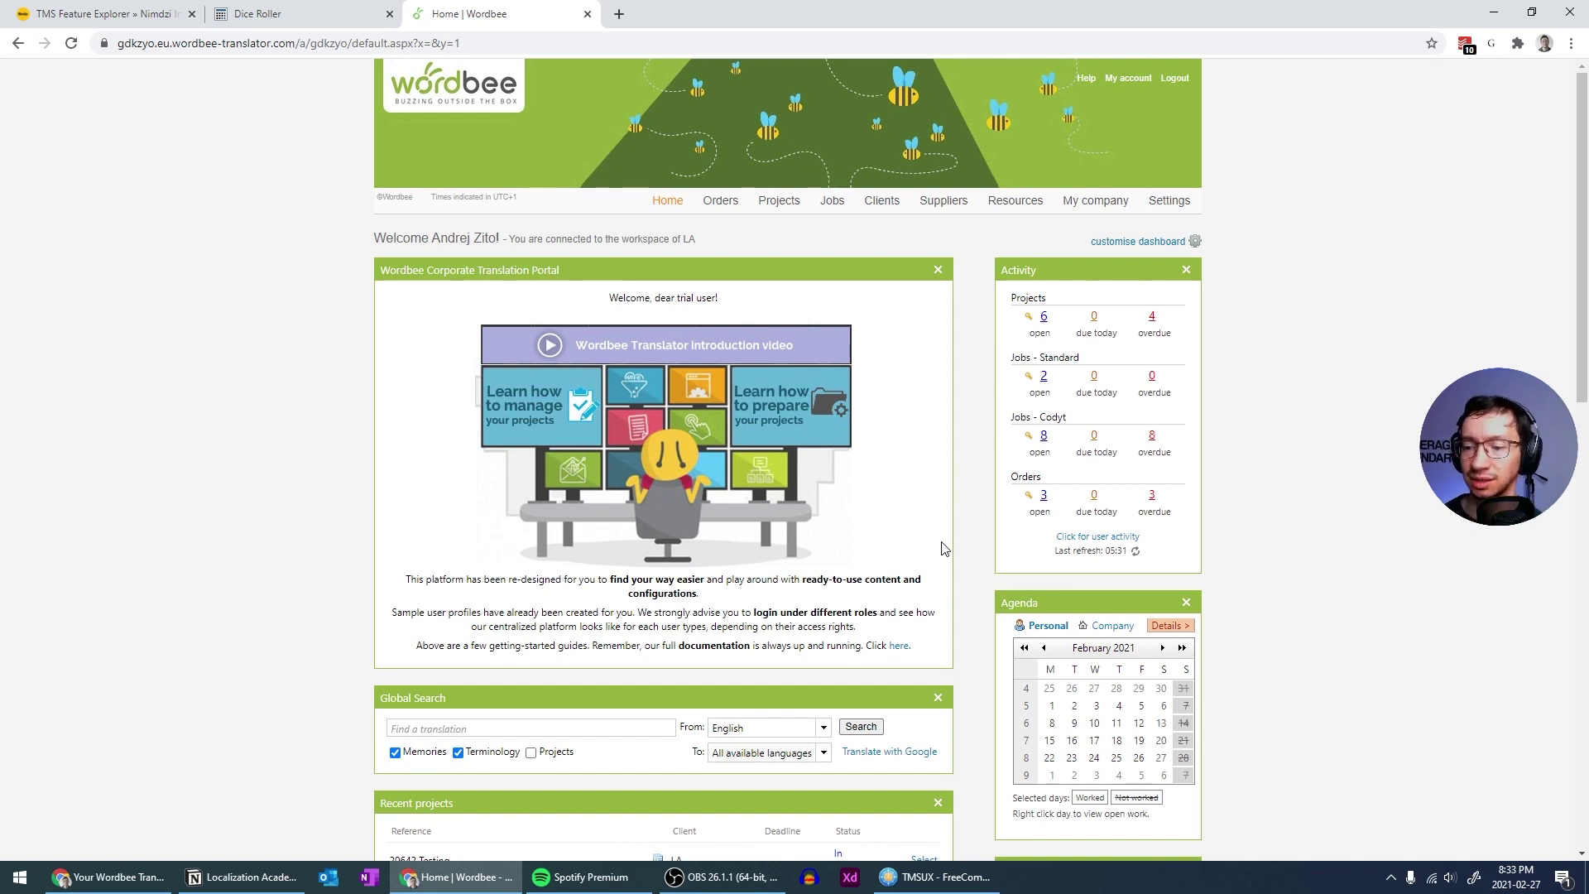
scroll(950, 542, "down", 2)
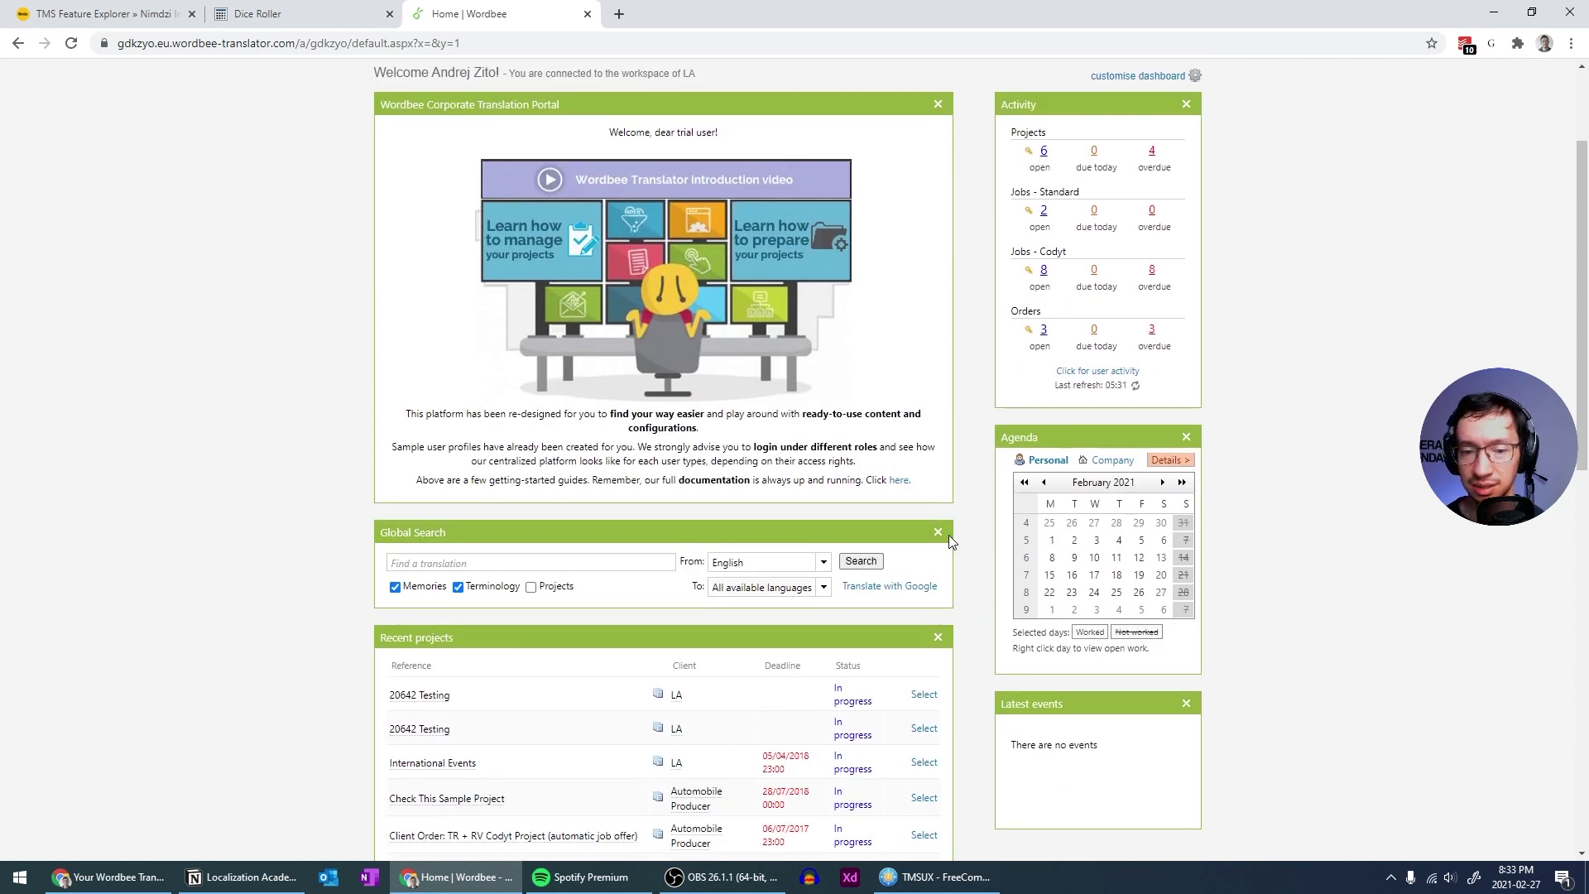
left_click(939, 533)
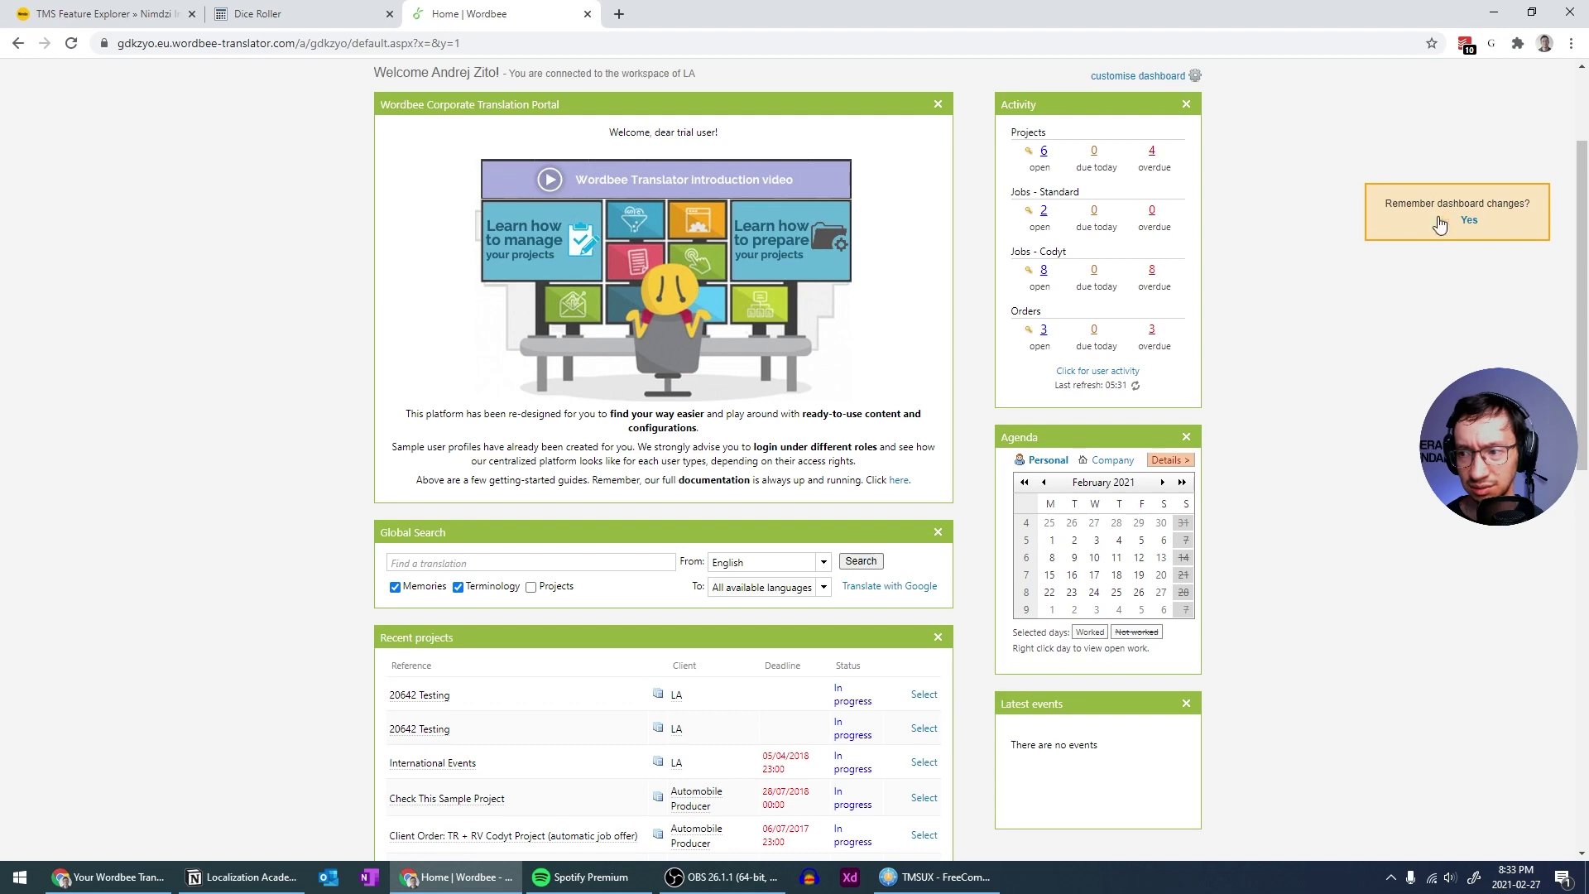
left_click(1469, 219)
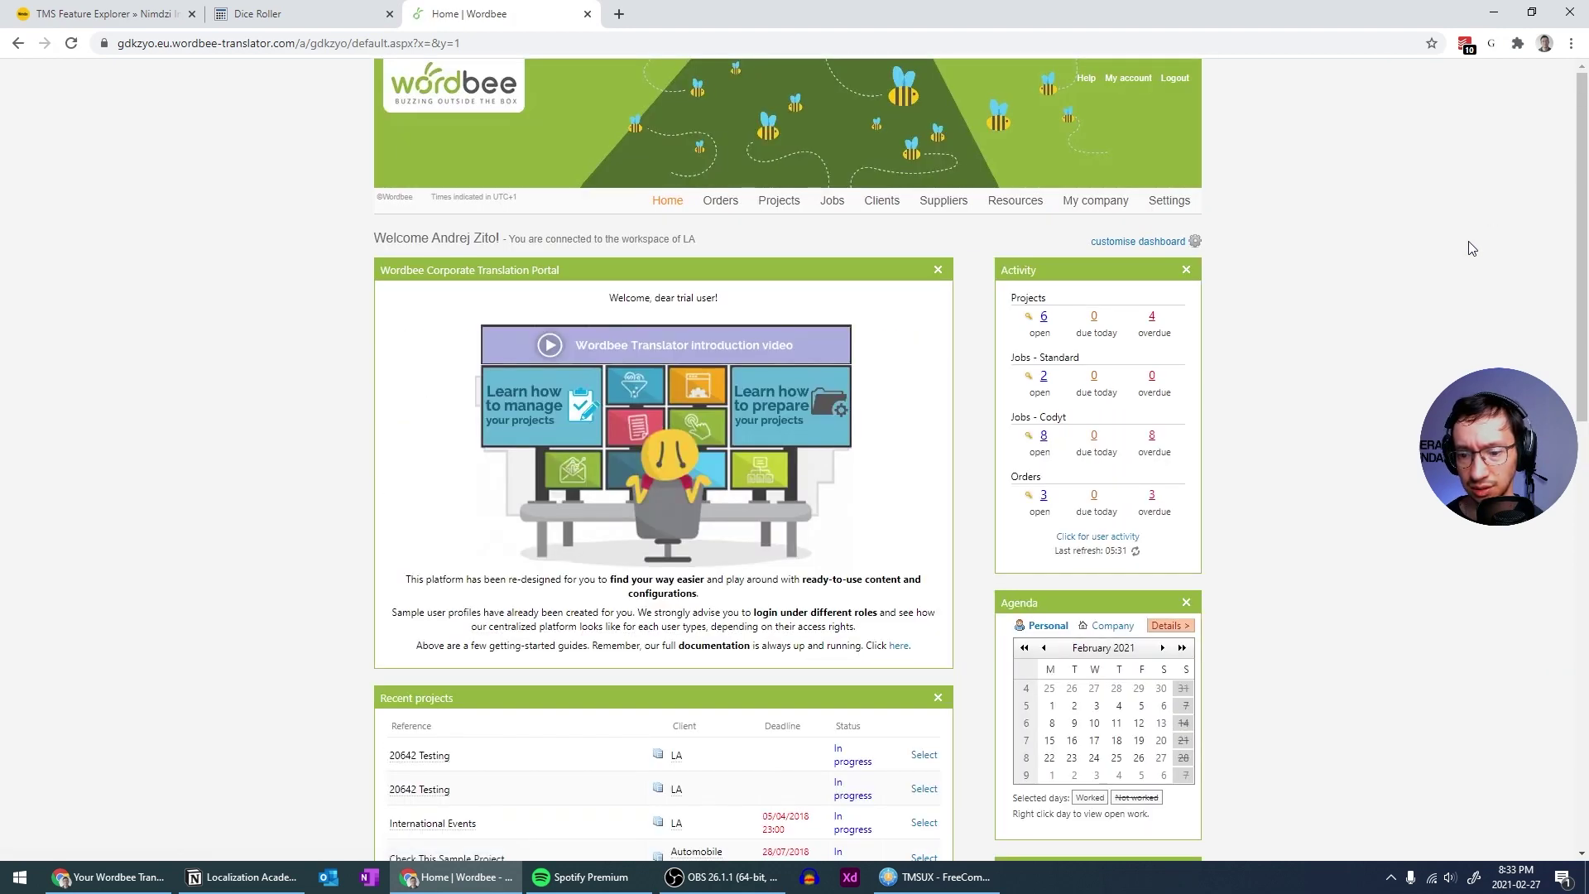
Scroll through the dashboard to review recent projects, jobs, orders and quick links
scroll(1432, 272, "down", 2)
scroll(1432, 272, "down", 5)
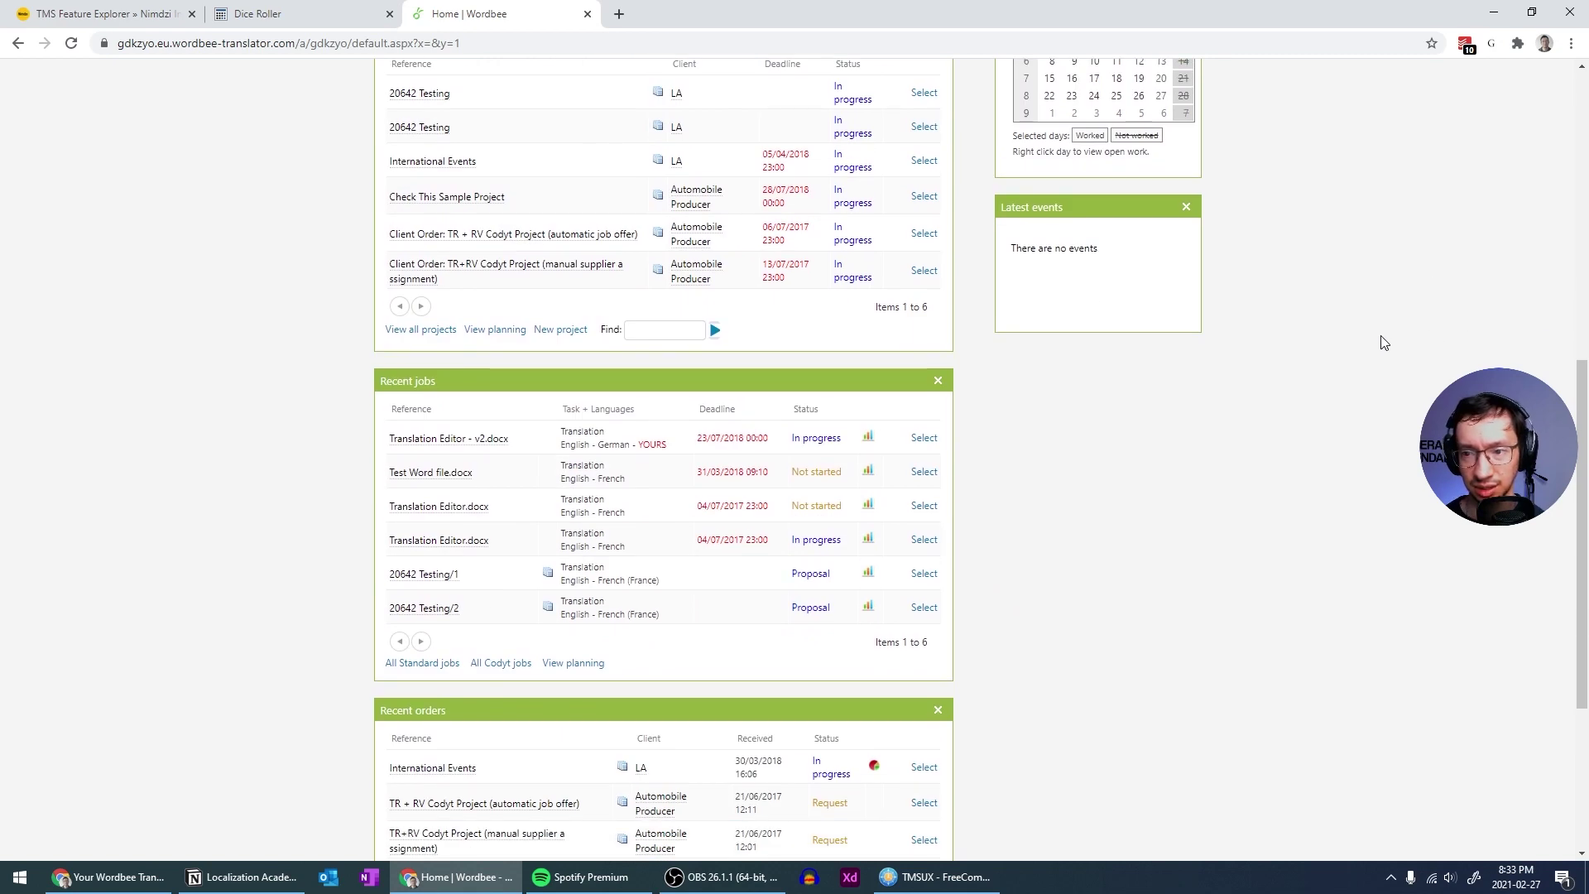
scroll(1377, 342, "up", 1)
scroll(1376, 342, "up", 3)
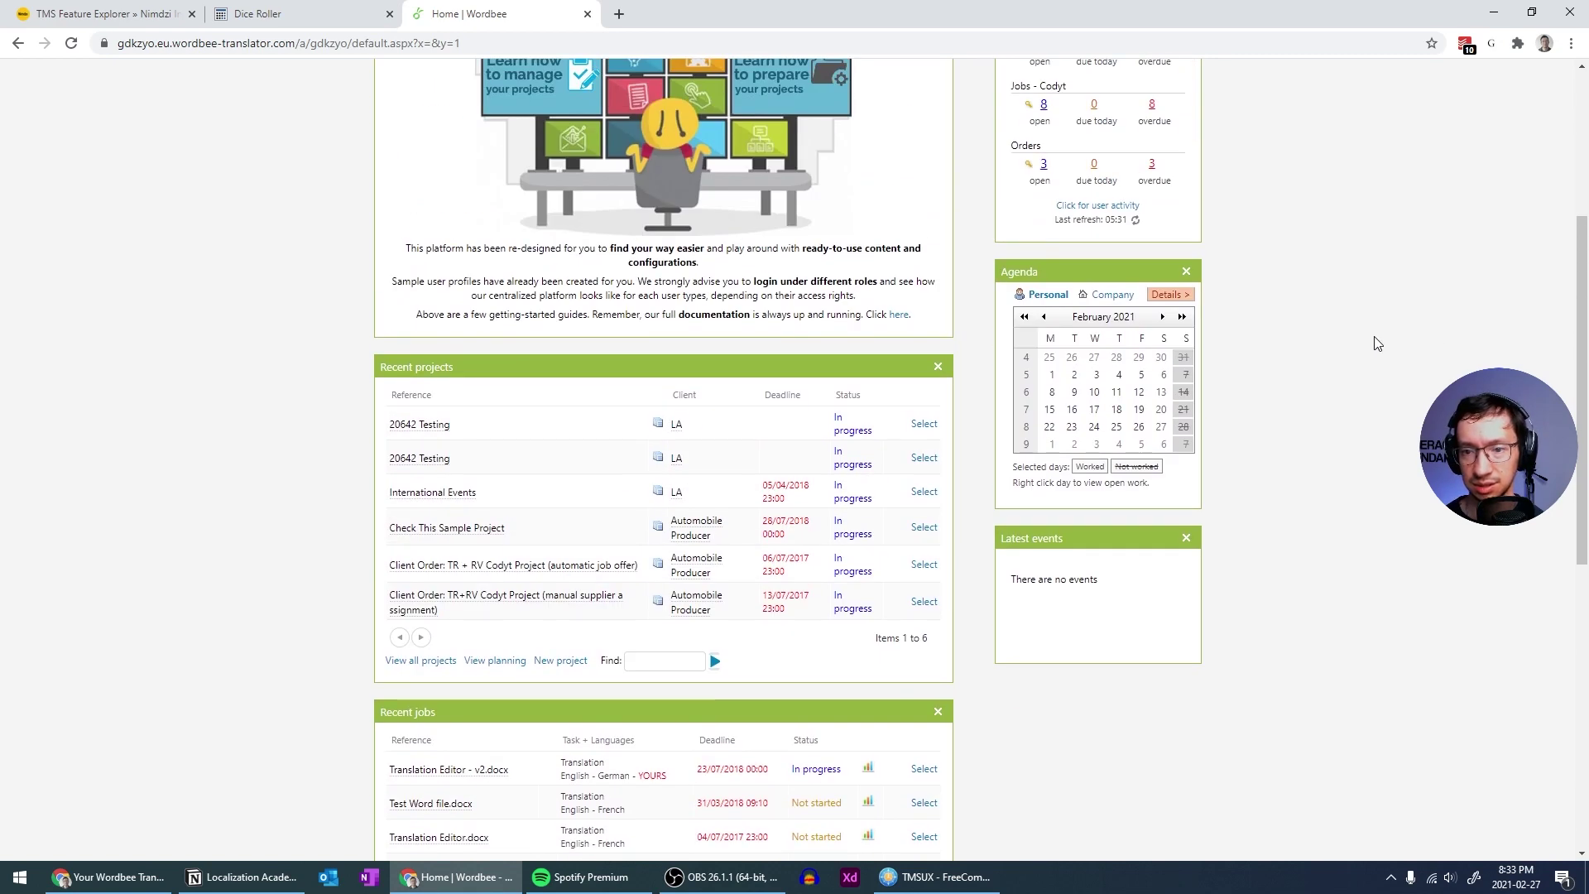
scroll(1377, 343, "down", 2)
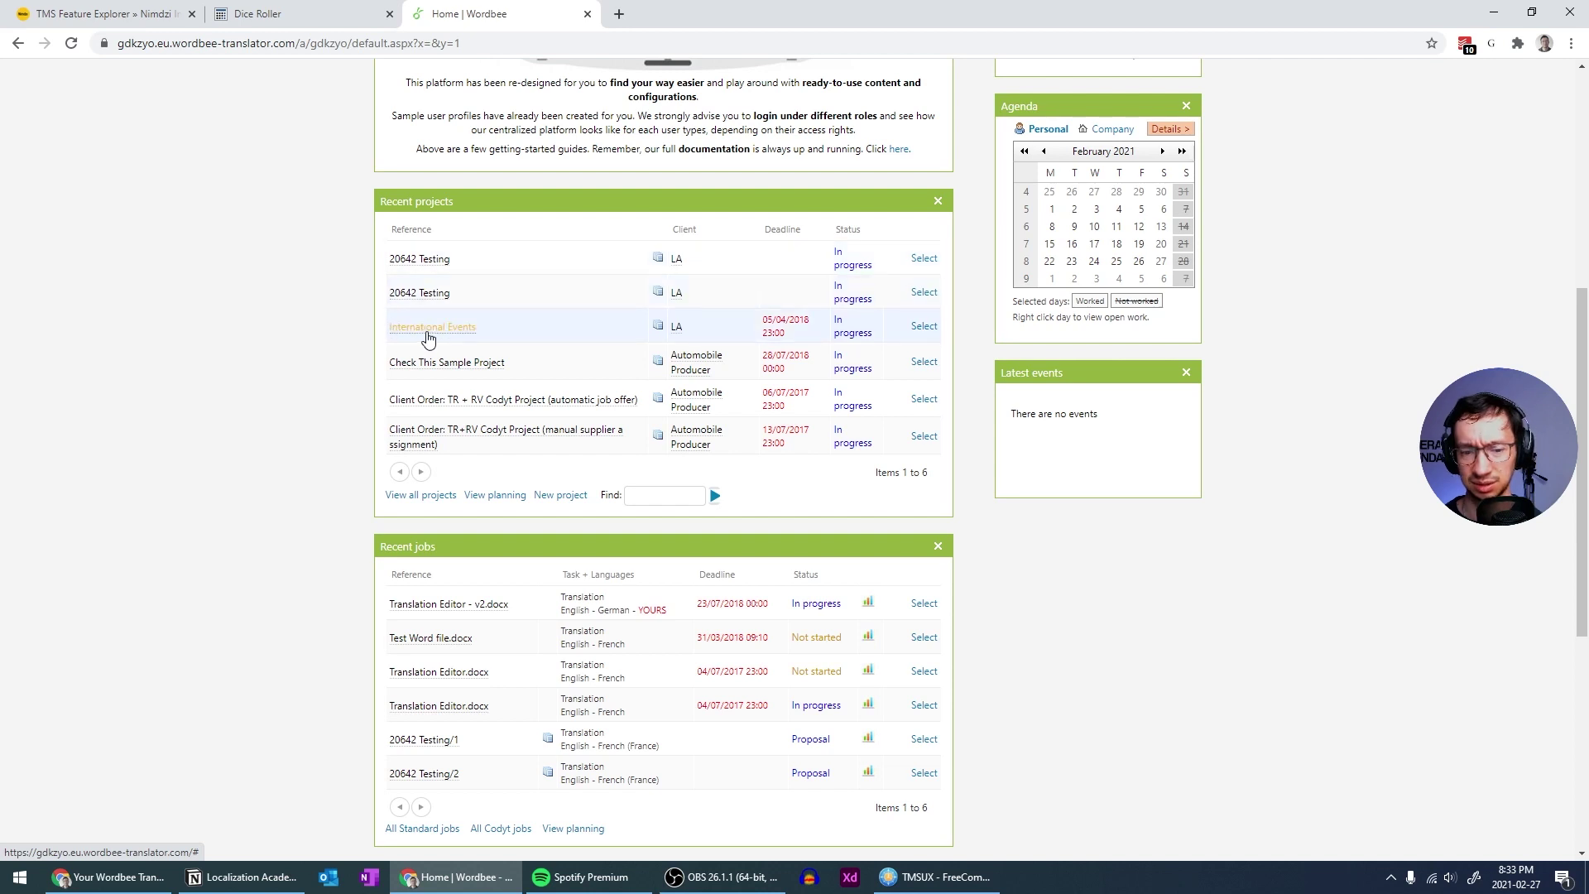
scroll(427, 338, "down", 4)
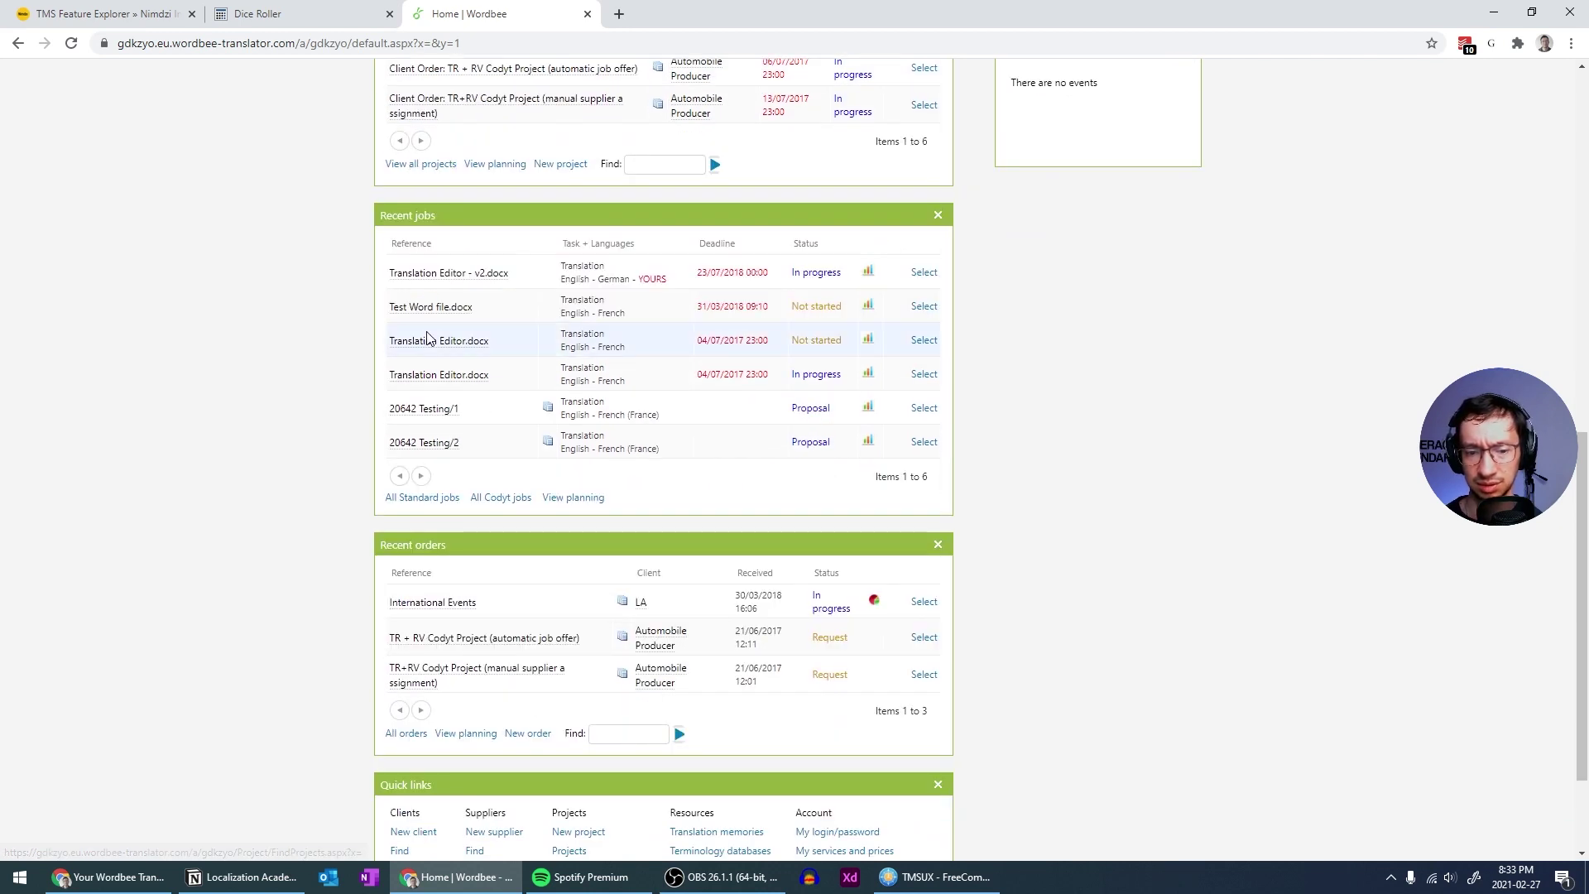
scroll(427, 338, "down", 2)
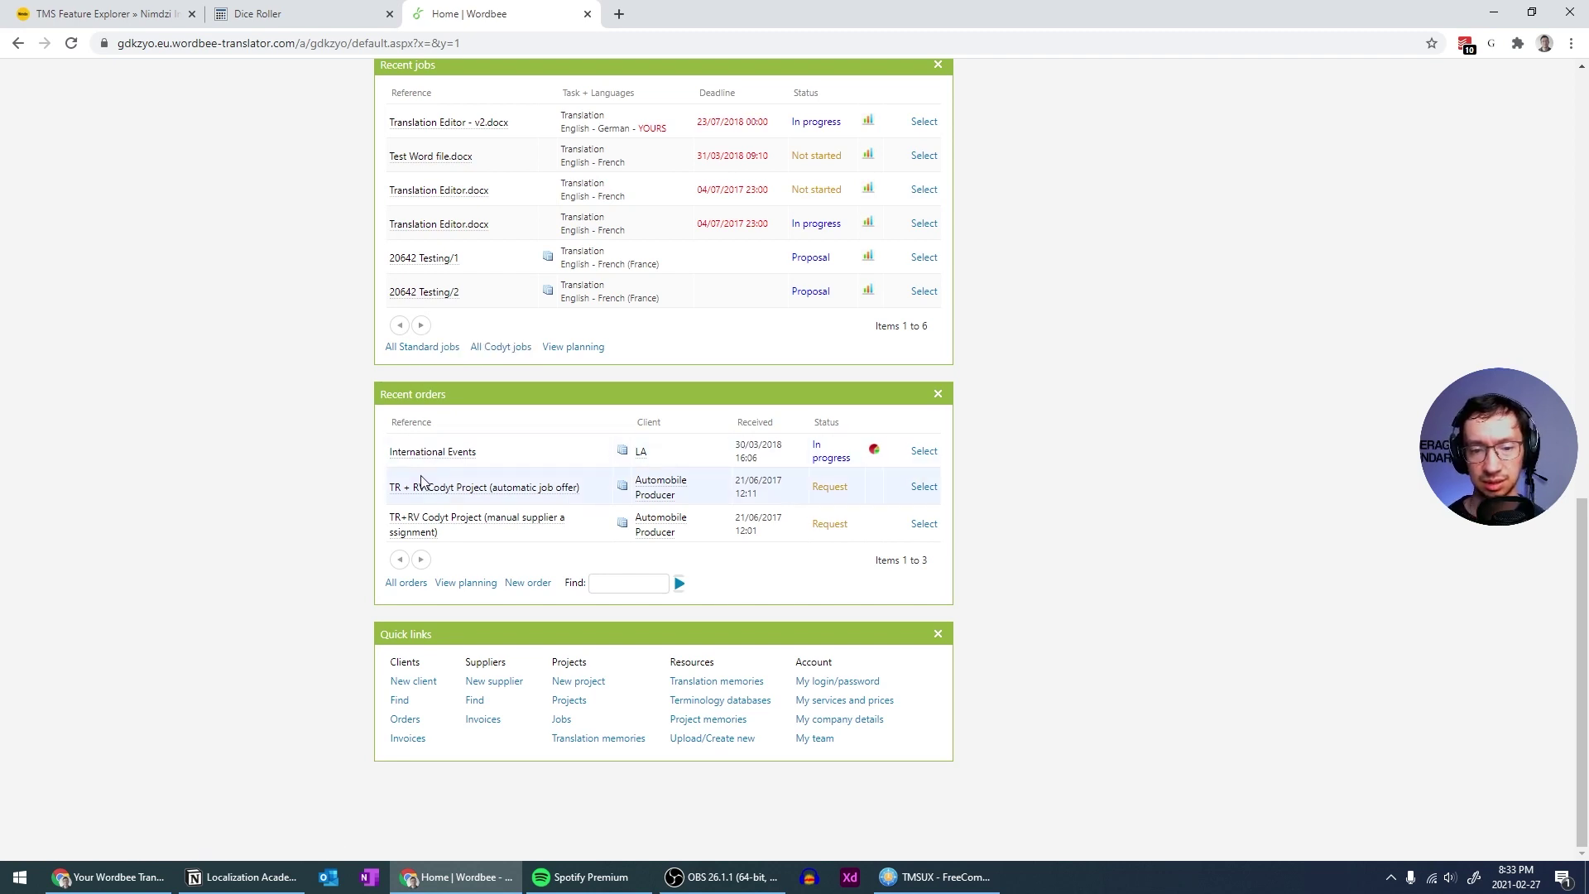
scroll(455, 371, "up", 2)
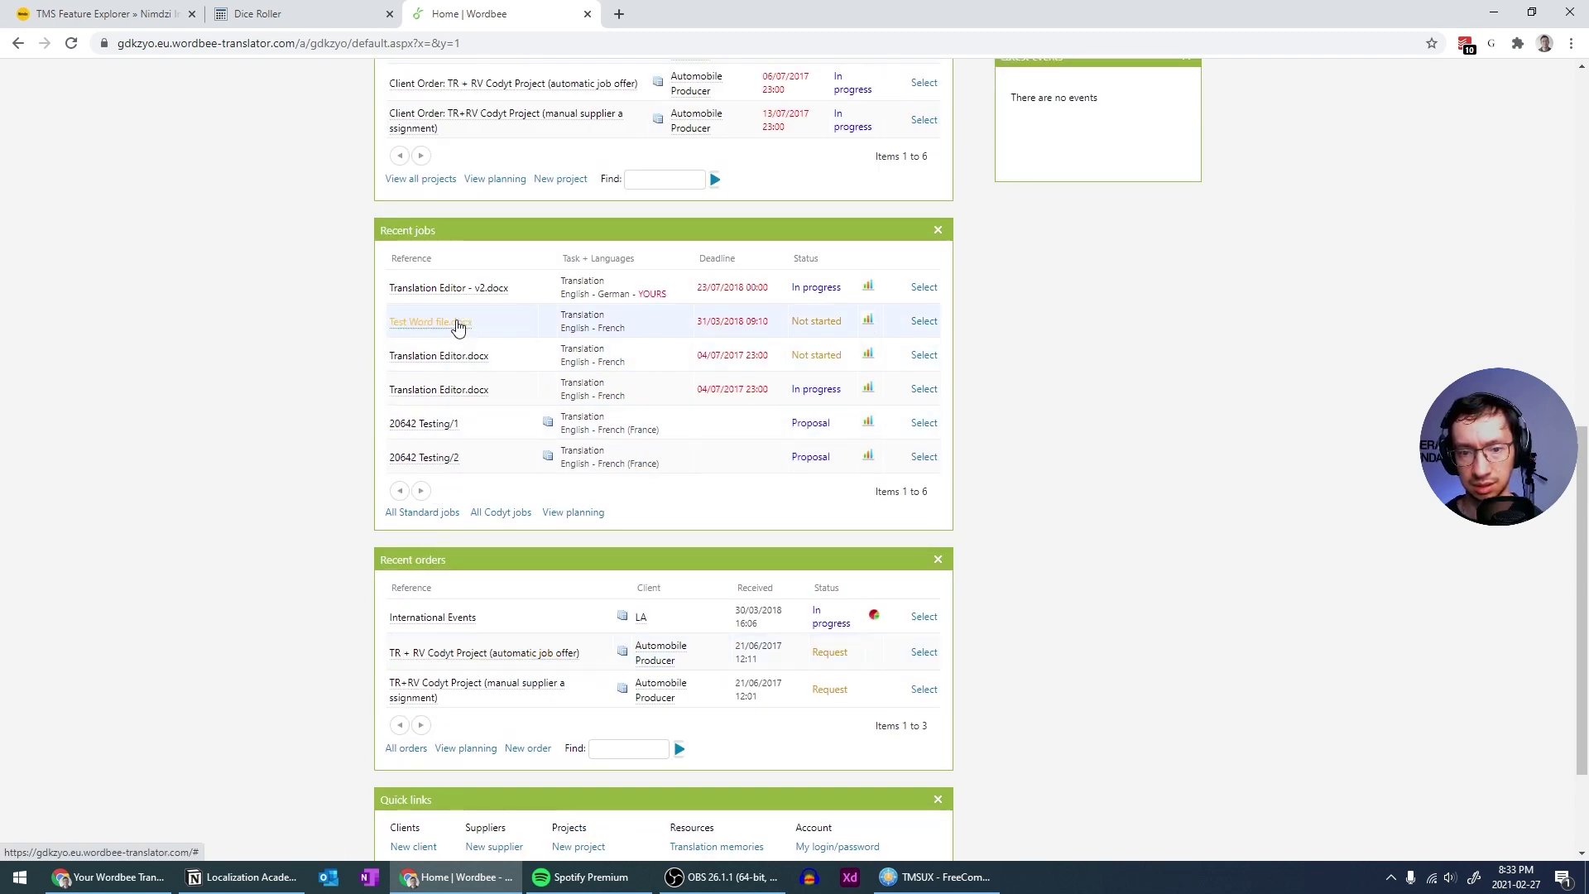
scroll(457, 325, "up", 2)
scroll(427, 200, "up", 1)
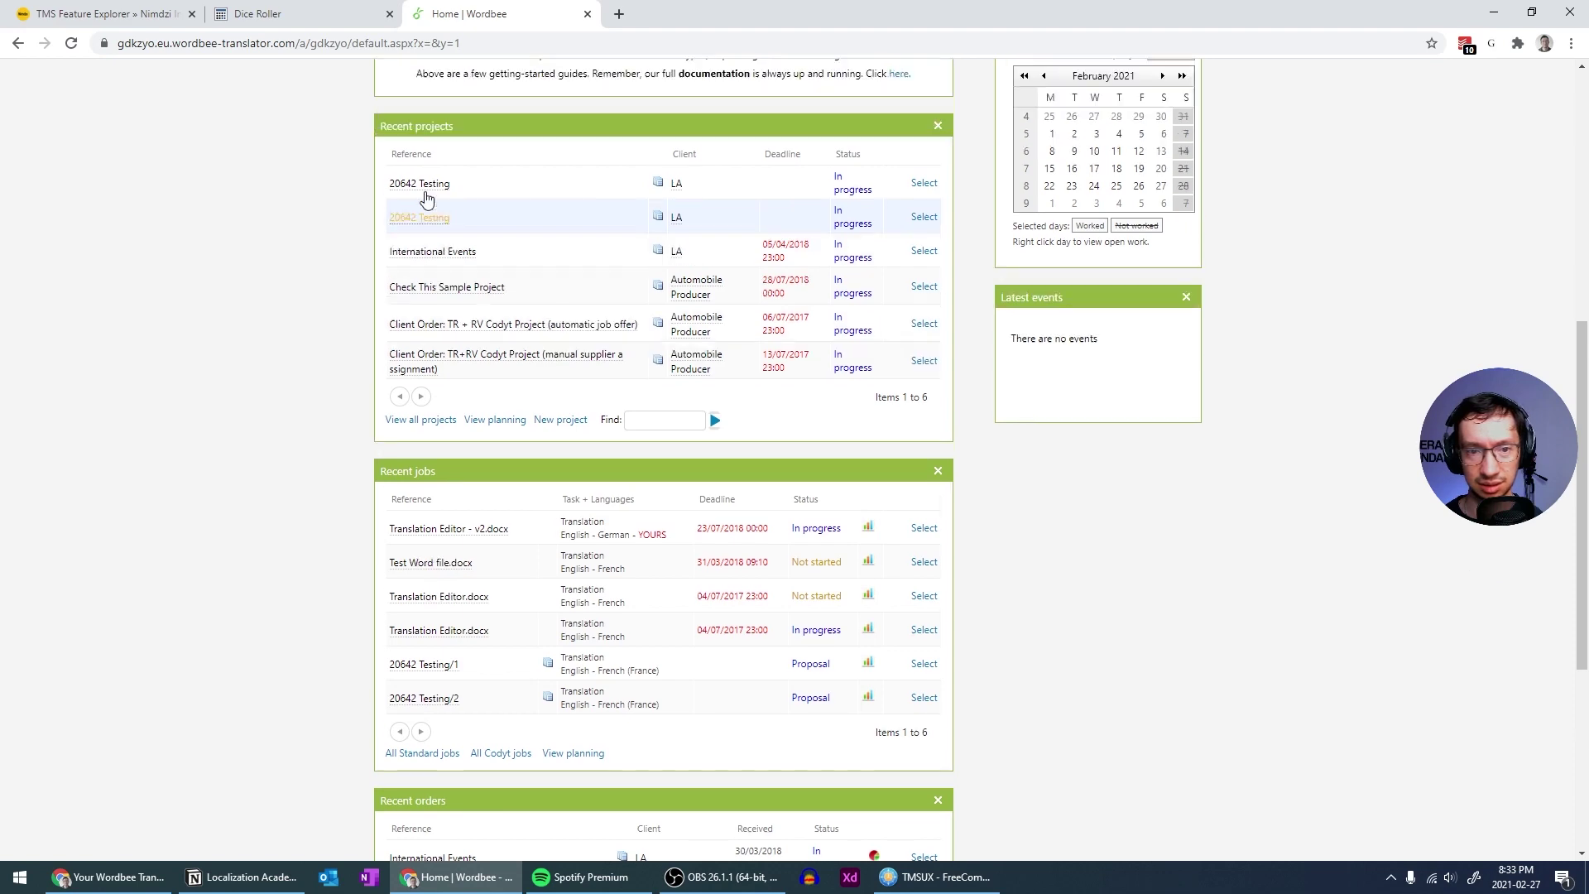
scroll(428, 249, "up", 1)
scroll(429, 278, "up", 6)
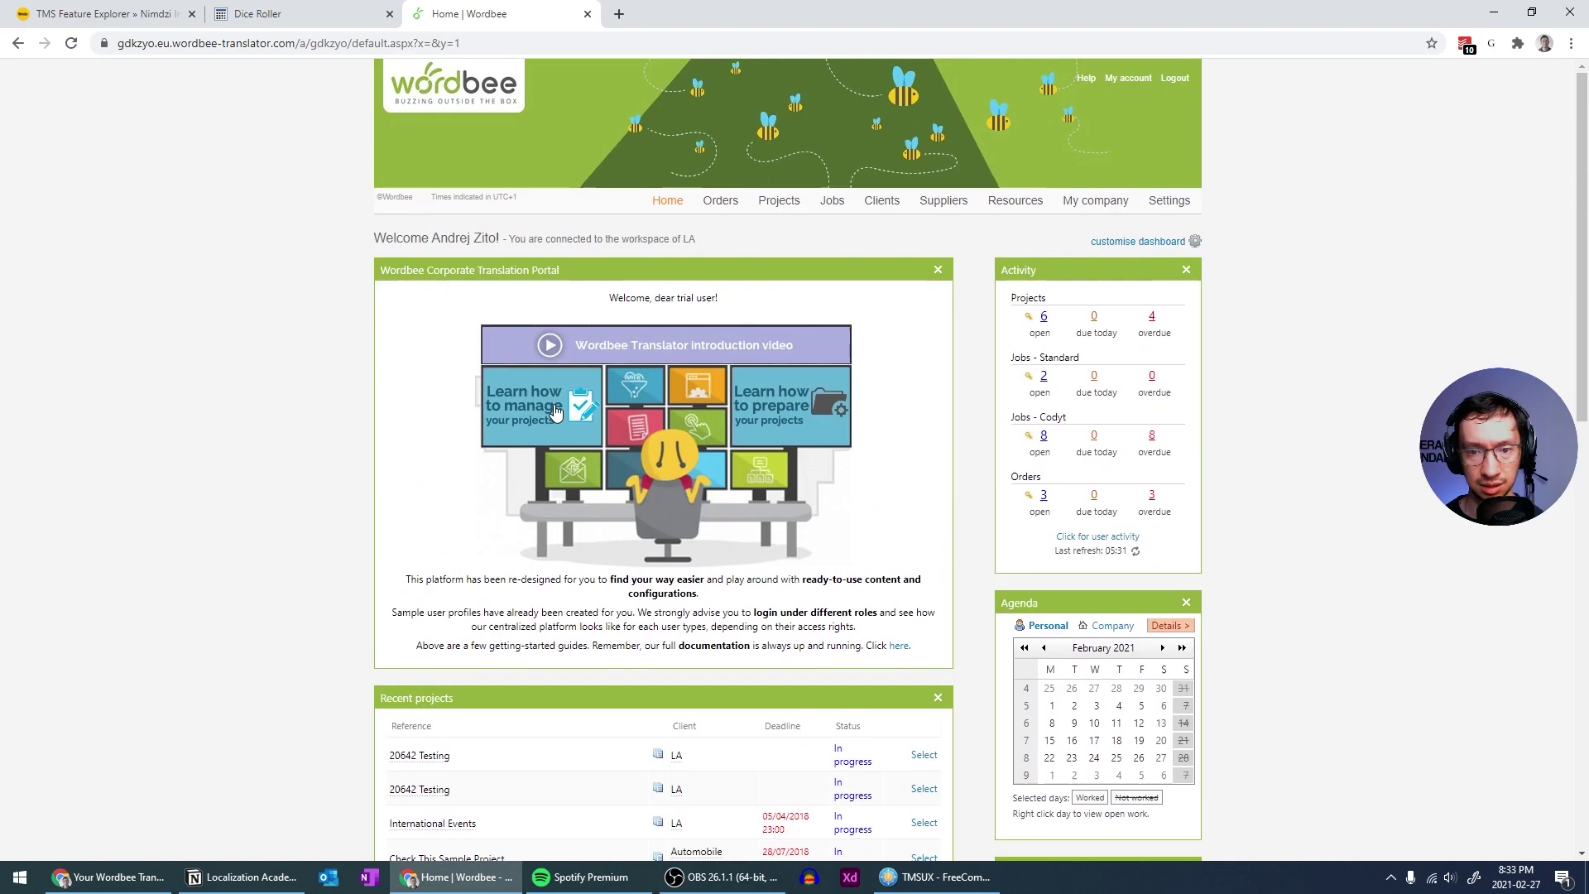
left_click(777, 202)
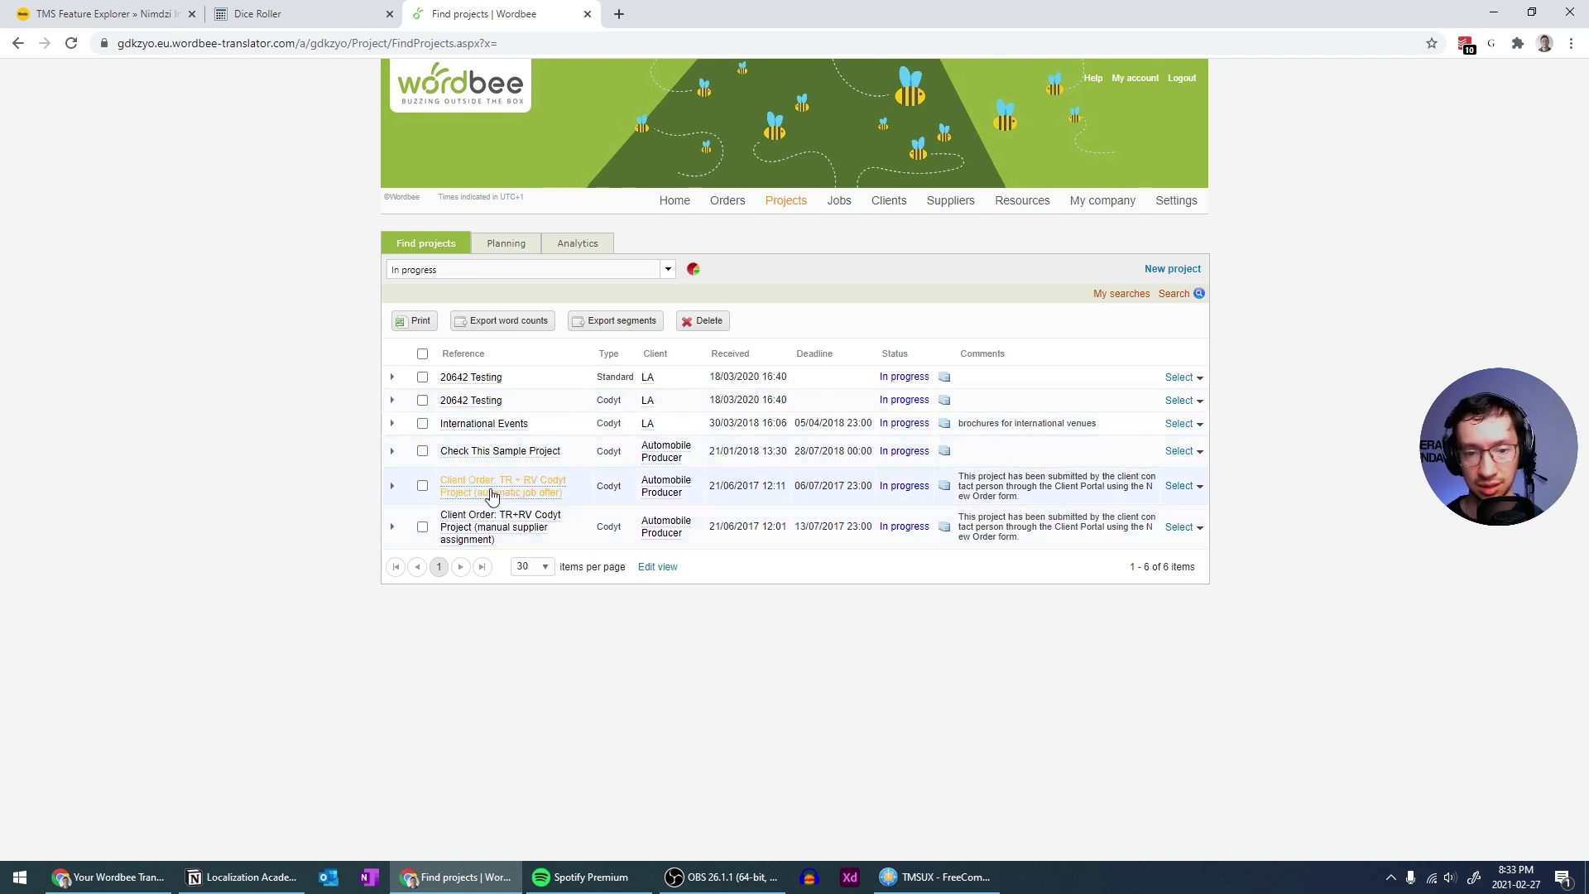
left_click(491, 426)
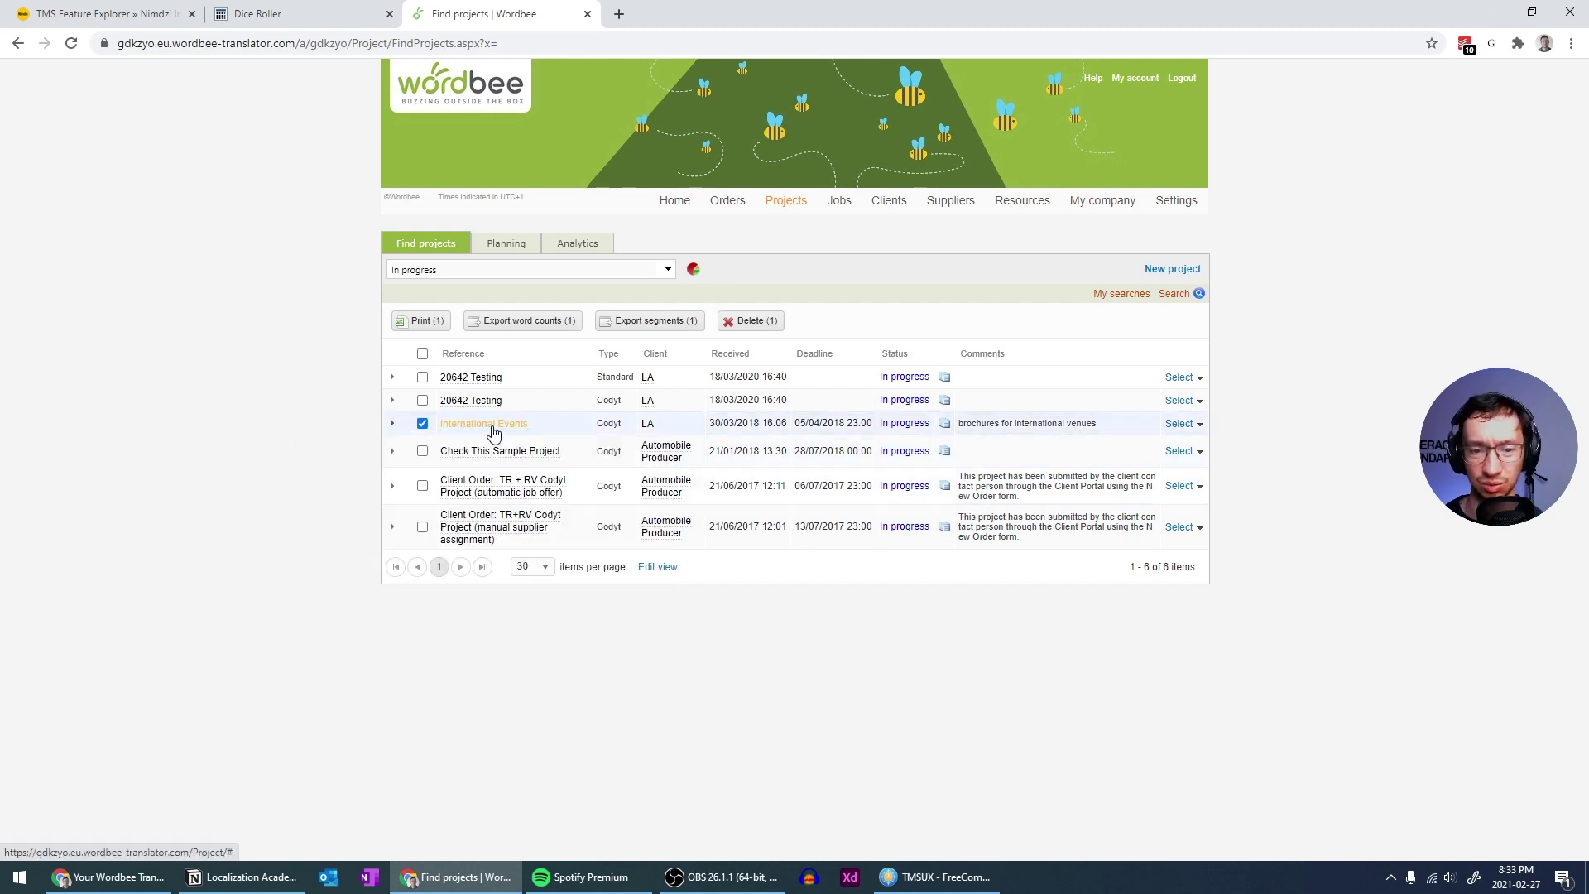
mouse_move(493, 431)
left_click(392, 423)
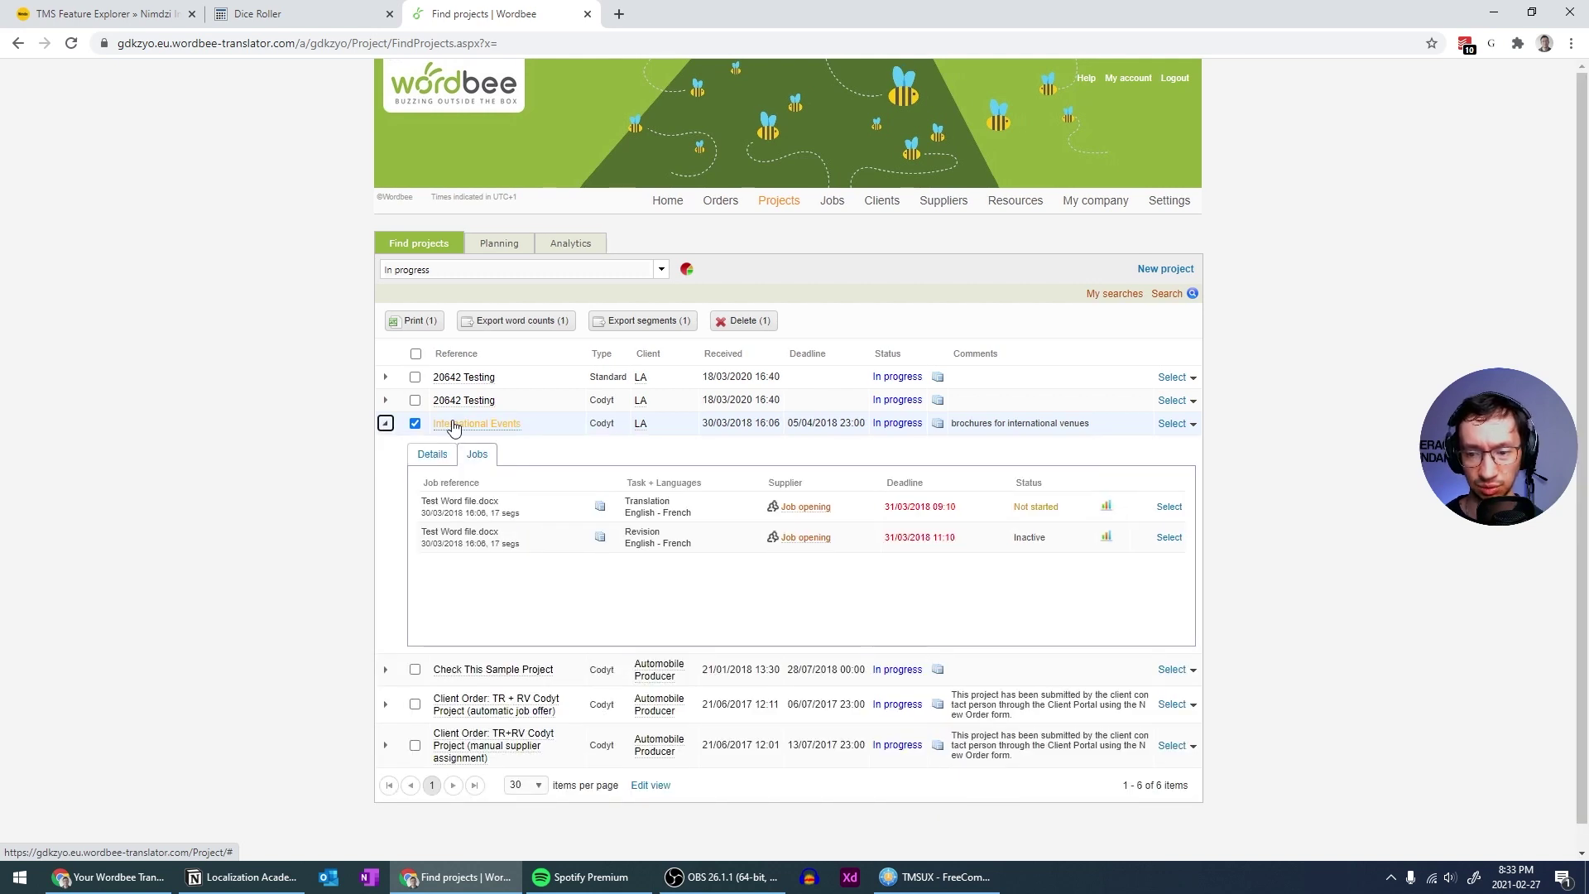
left_click(386, 424)
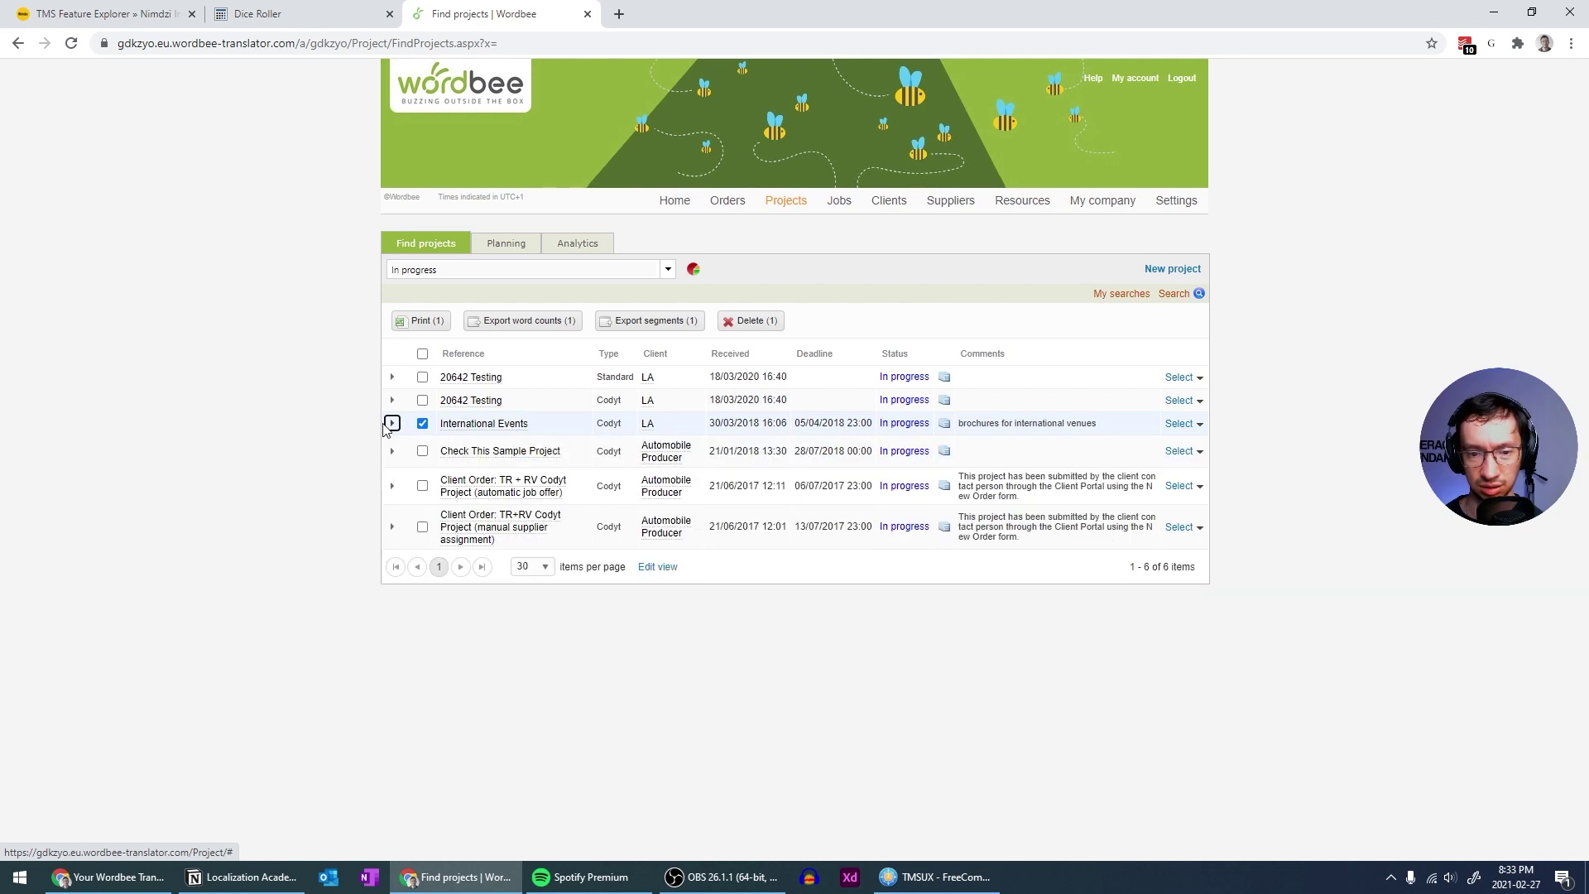
left_click(386, 424)
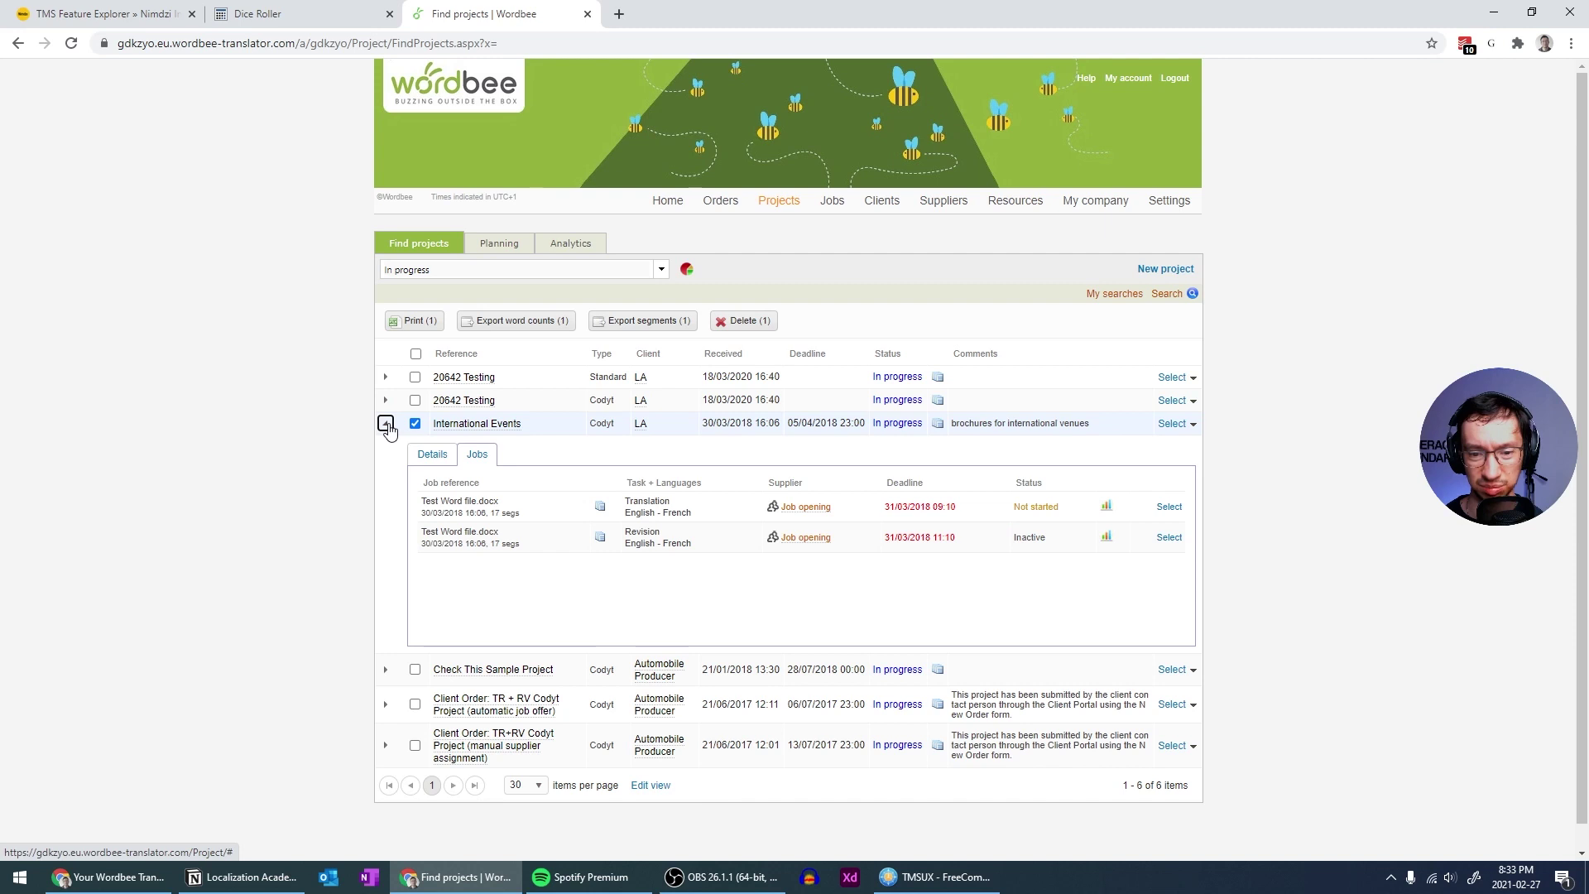
left_click(449, 458)
left_click(478, 454)
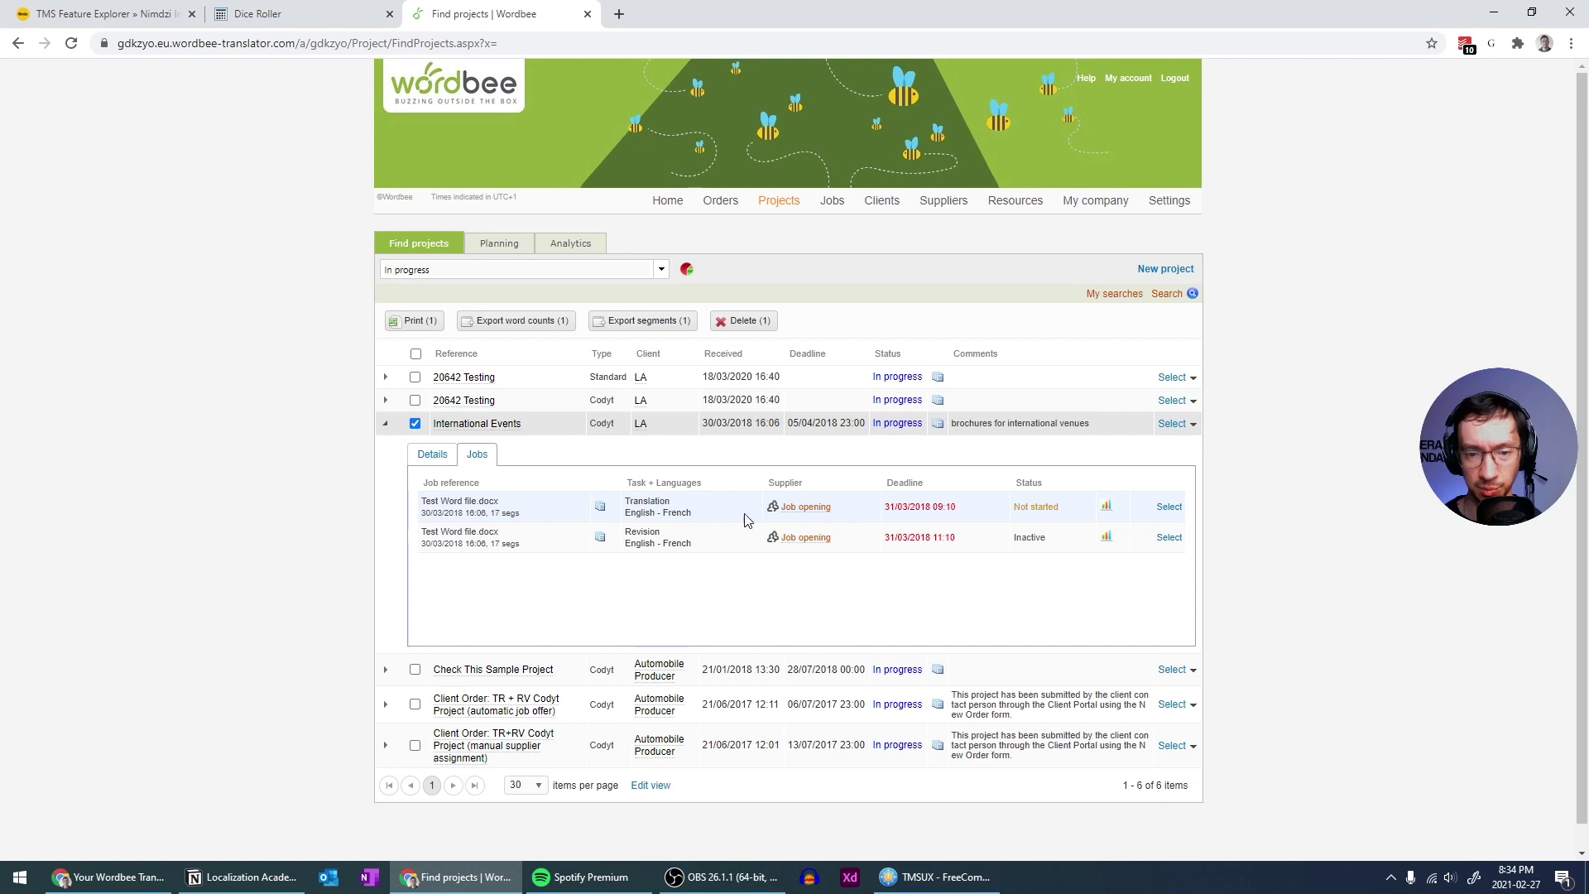
left_click(385, 423)
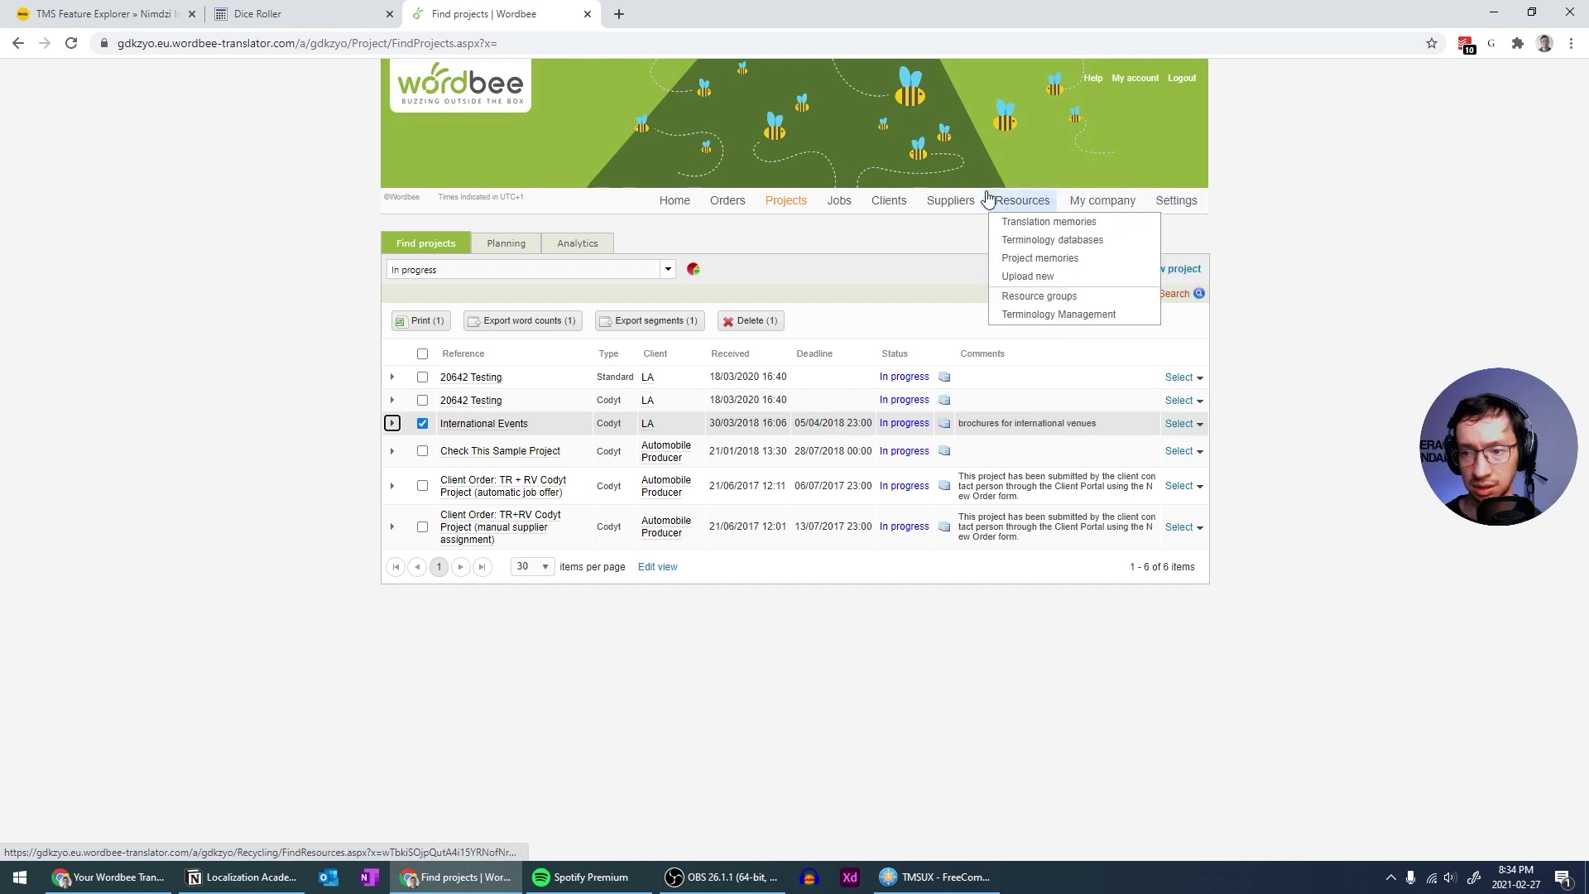
mouse_move(957, 199)
mouse_move(901, 198)
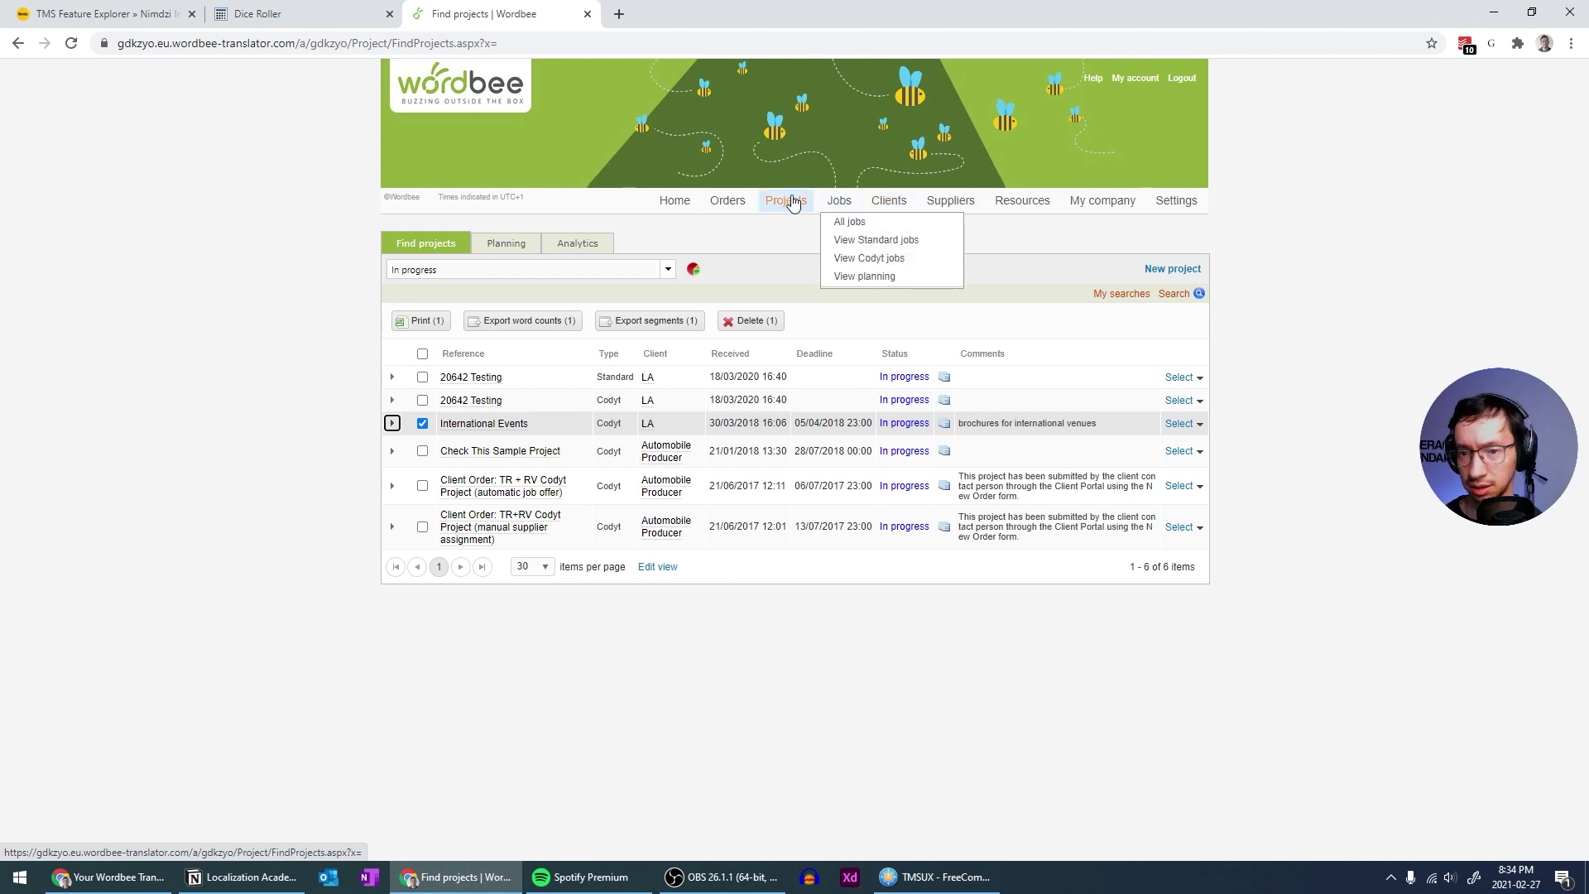
mouse_move(729, 206)
left_click(673, 201)
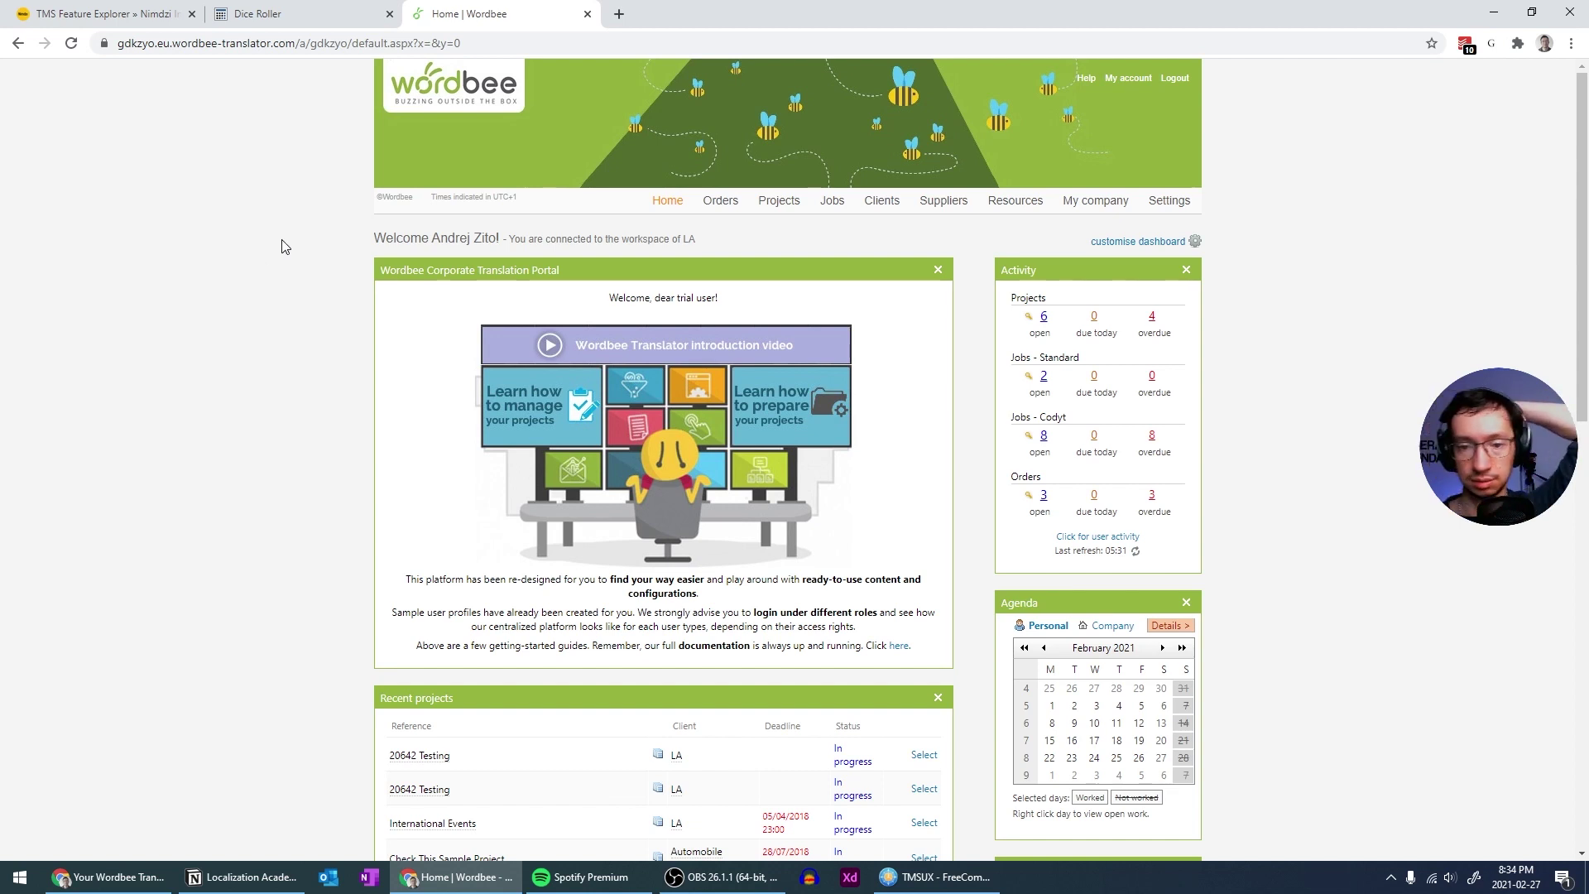
scroll(281, 247, "down", 2)
scroll(281, 246, "up", 2)
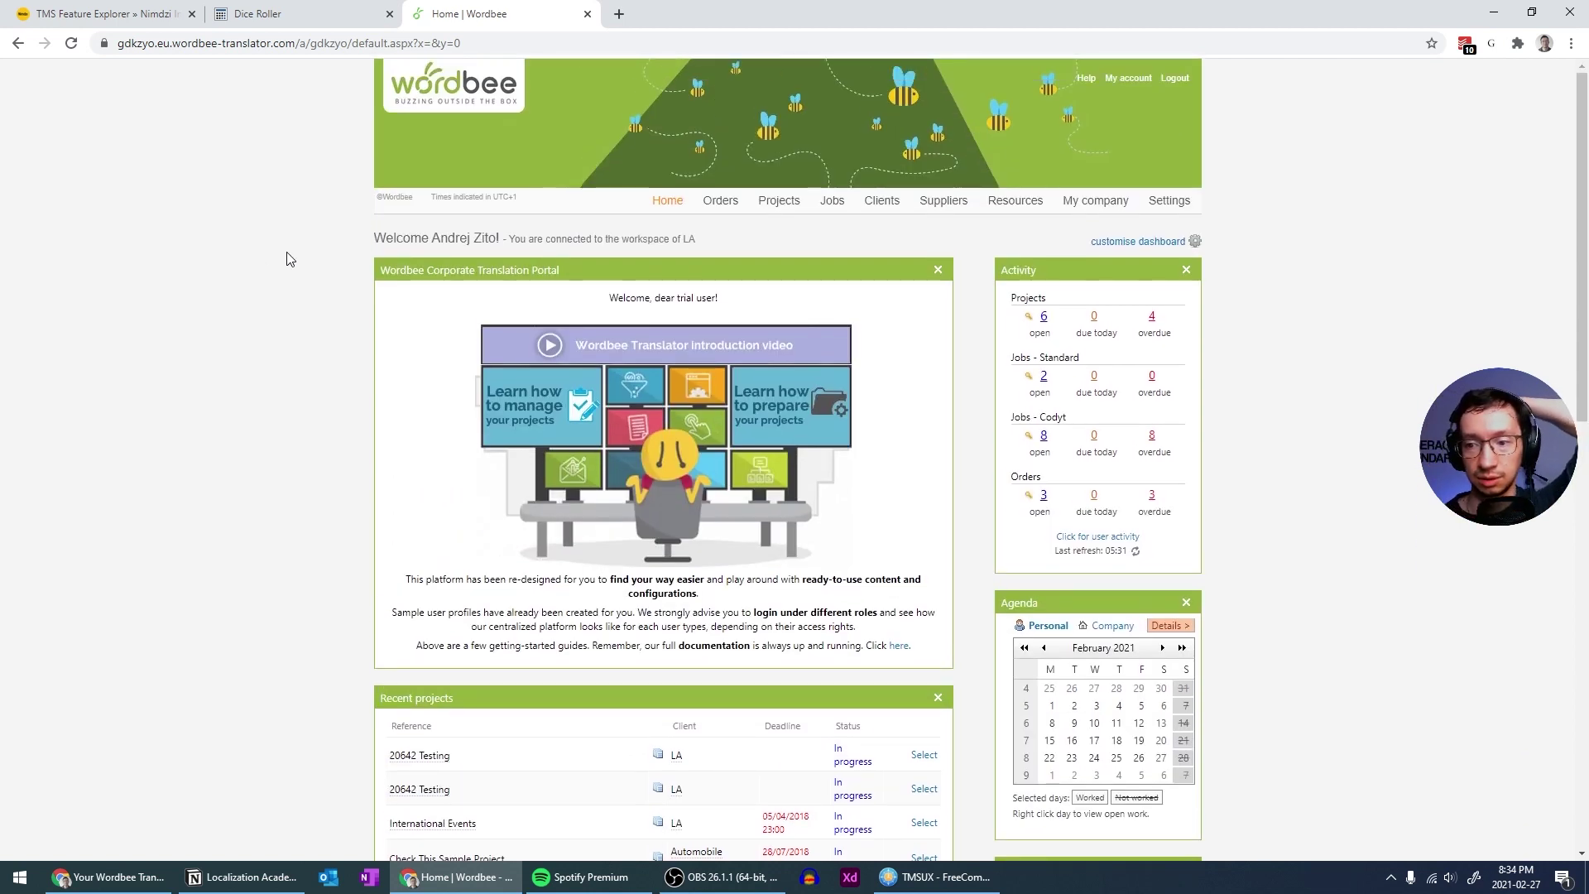
scroll(289, 259, "down", 2)
scroll(289, 259, "up", 2)
scroll(289, 259, "down", 2)
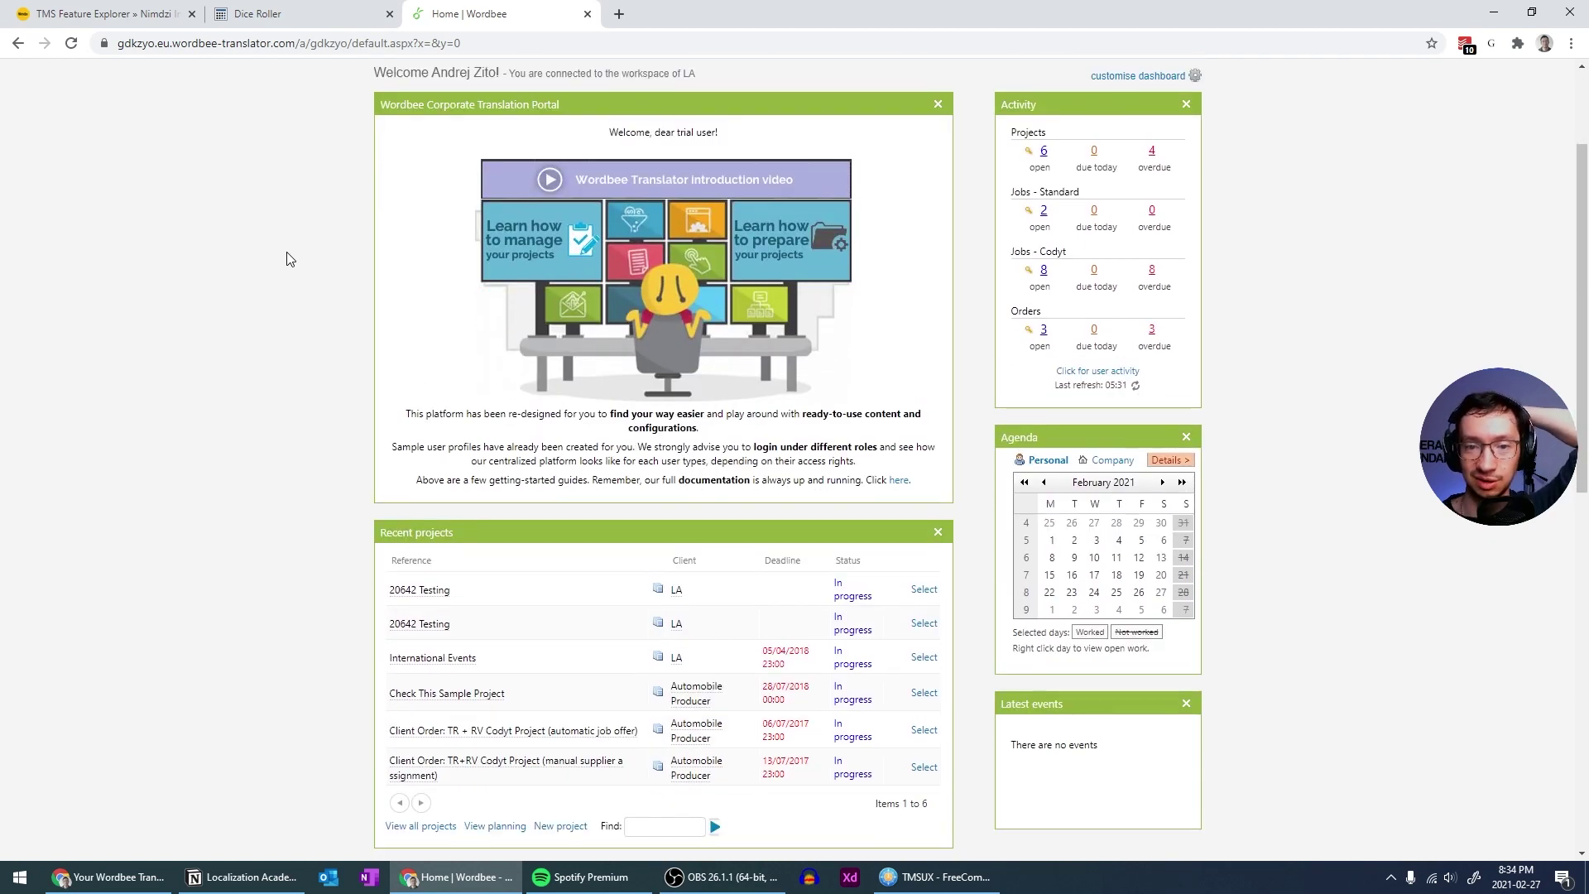
scroll(289, 259, "up", 2)
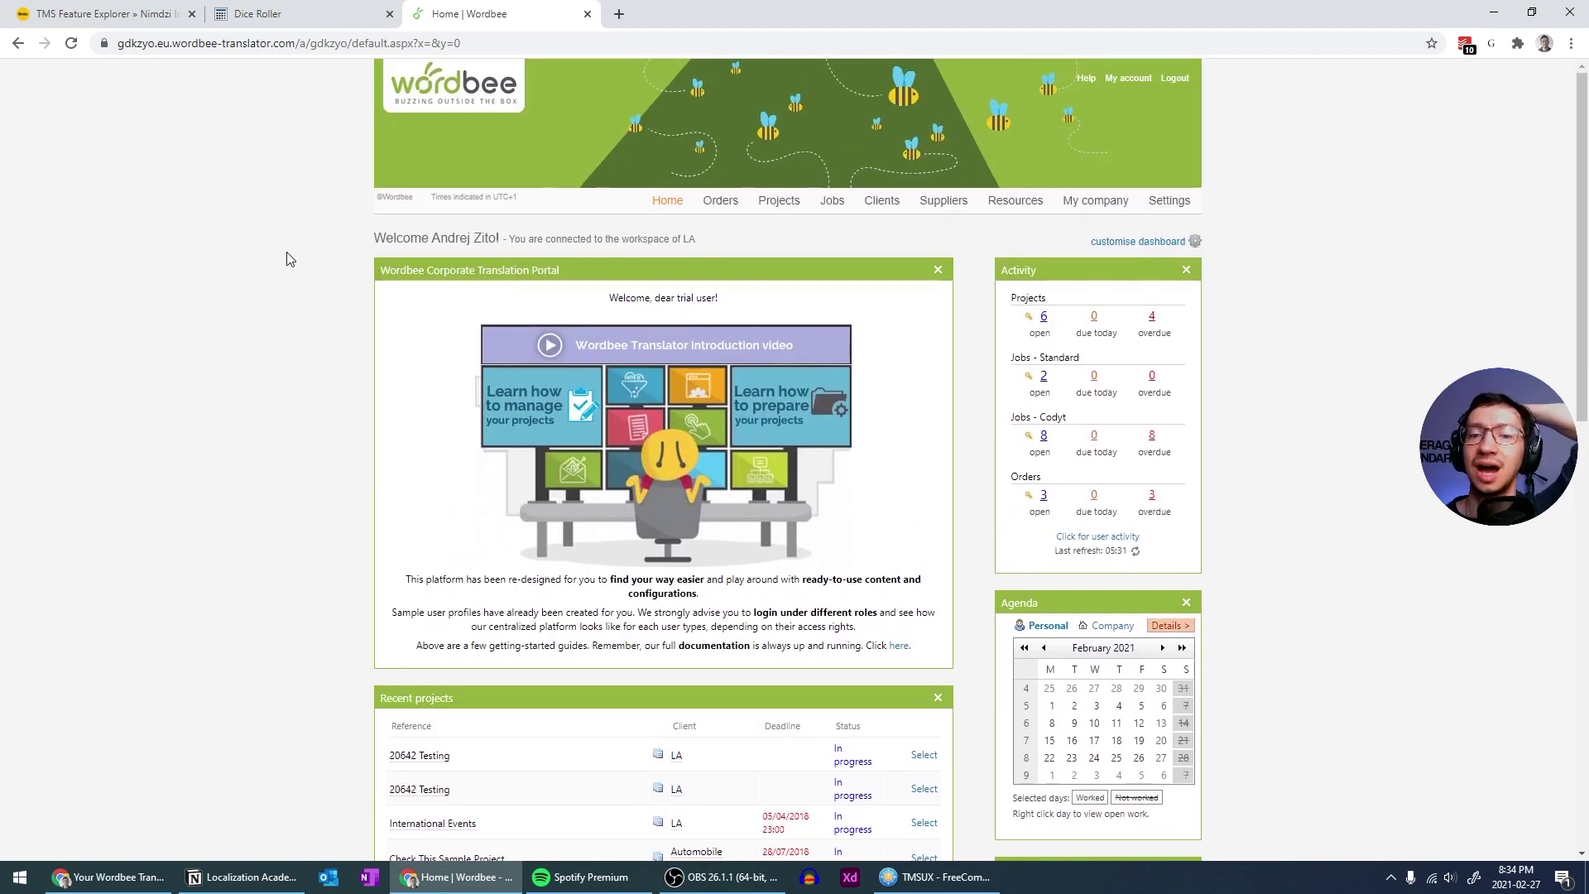
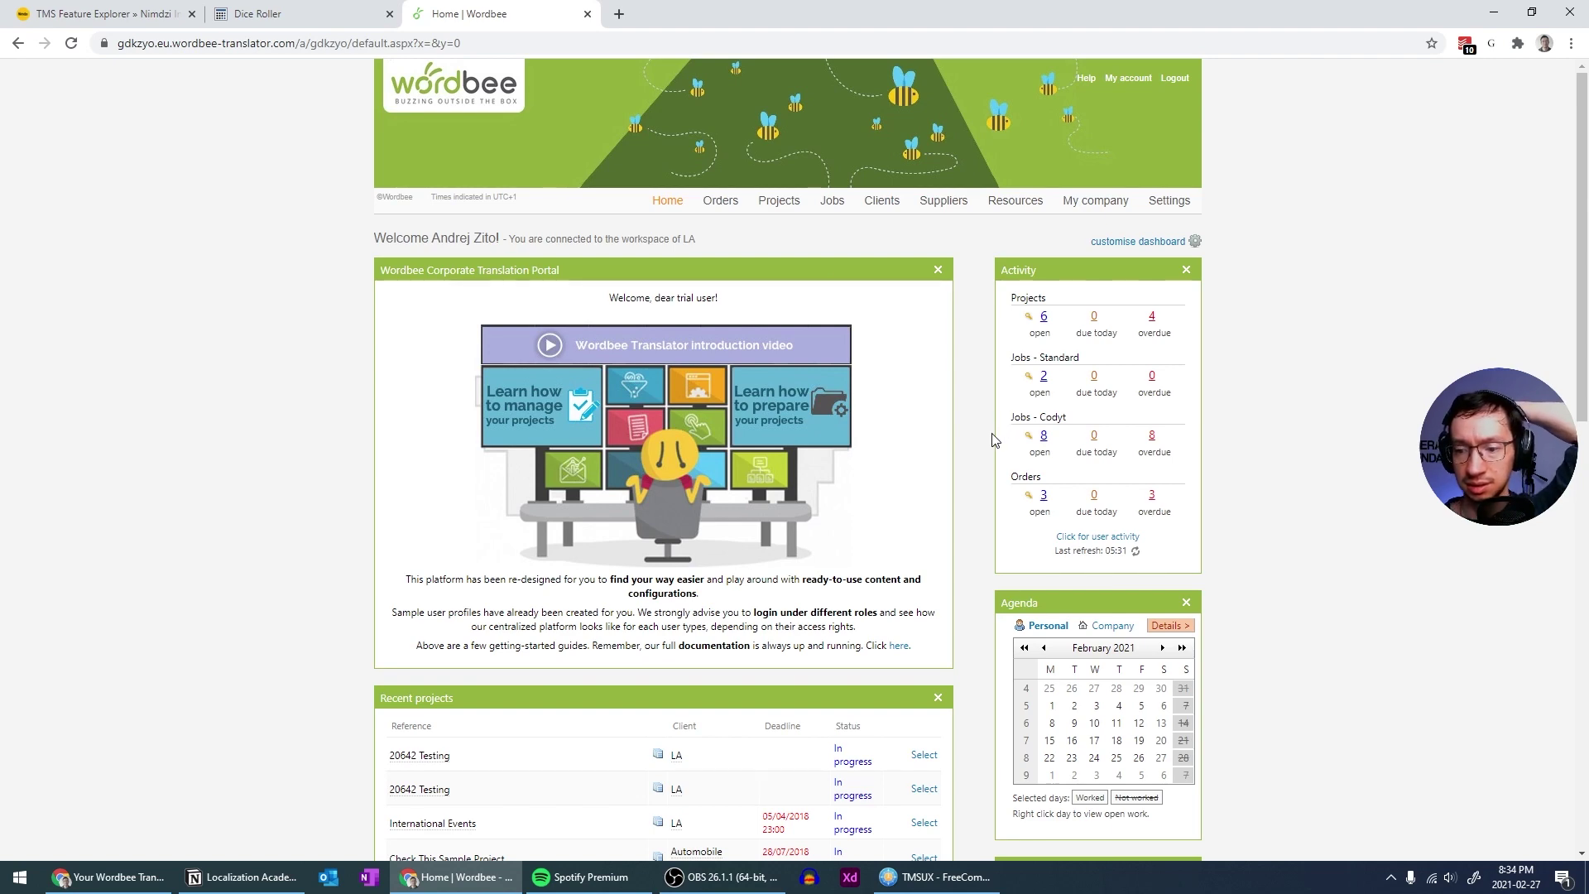
Open Projects and look over the Planning page and its calendar view
scroll(993, 439, "down", 6)
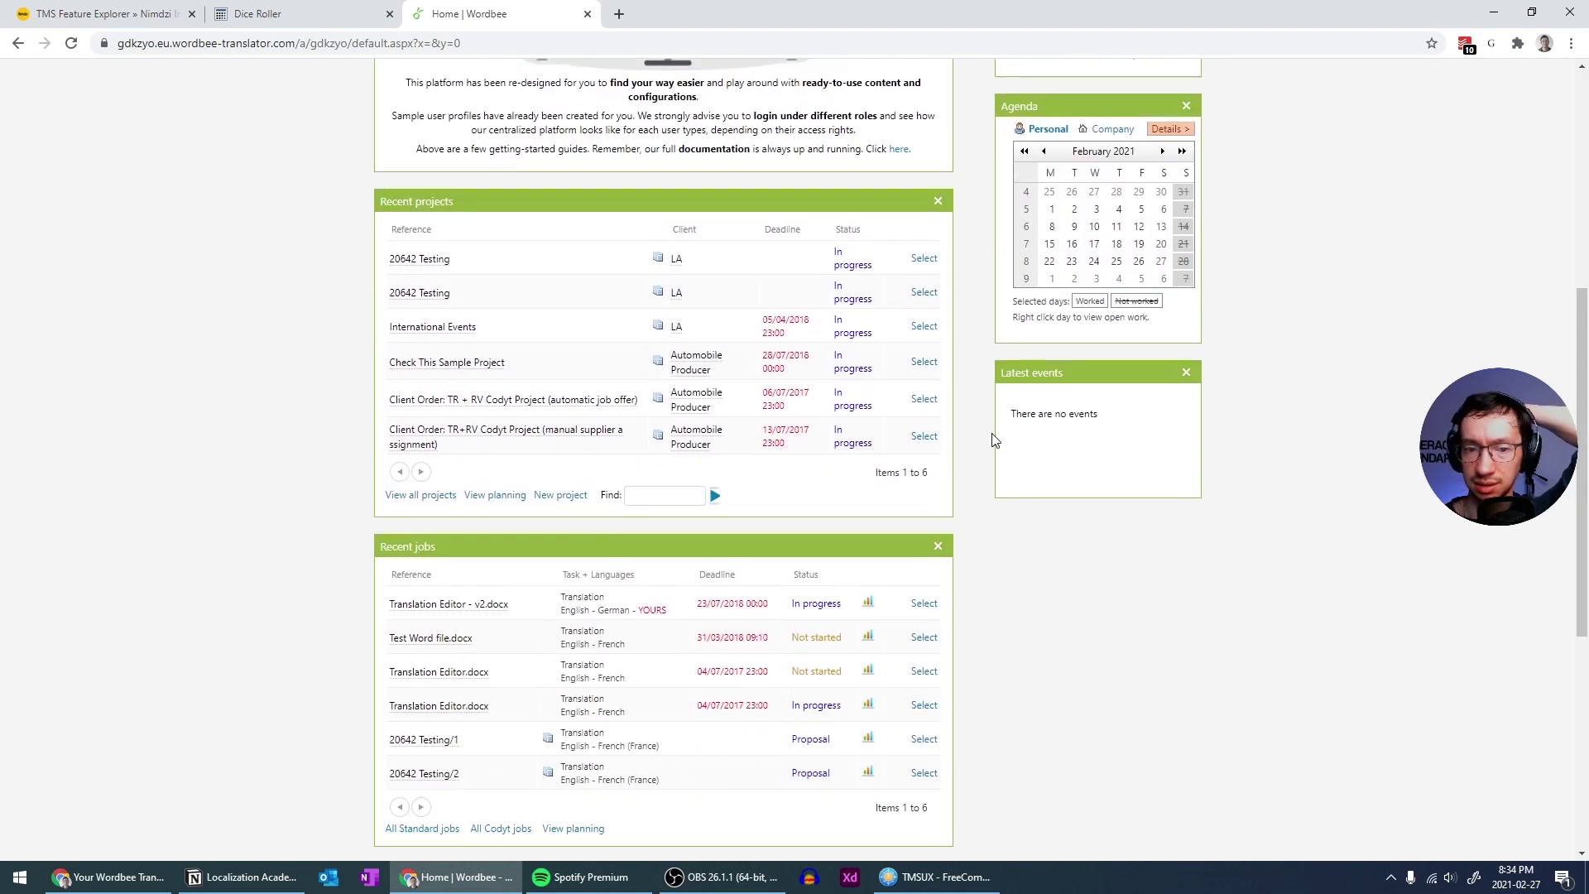
scroll(993, 440, "down", 2)
scroll(994, 440, "up", 2)
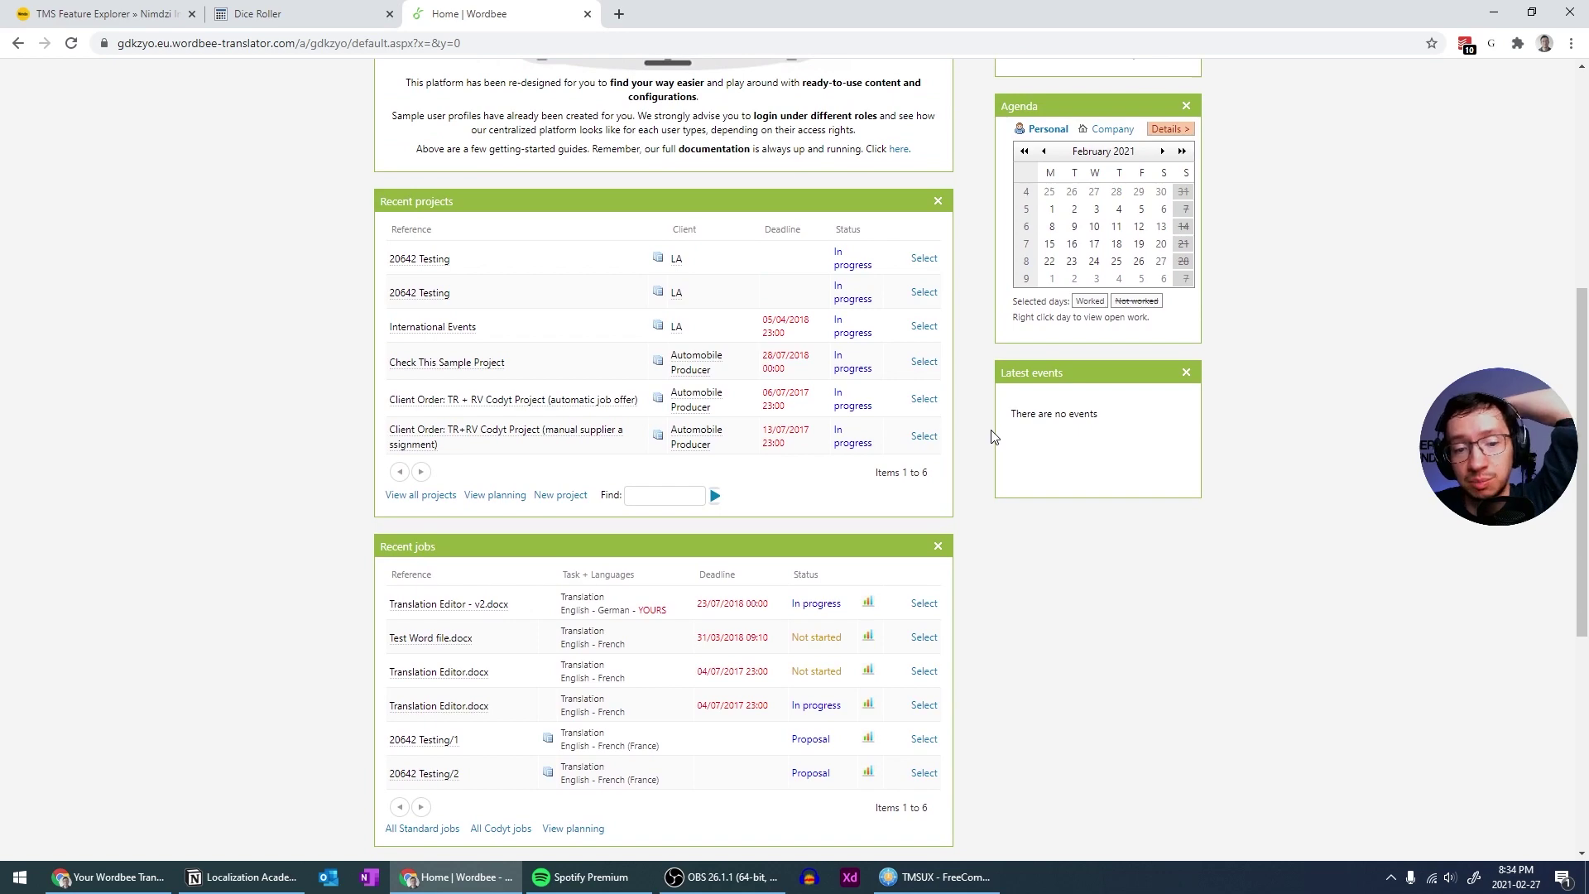
scroll(993, 436, "down", 6)
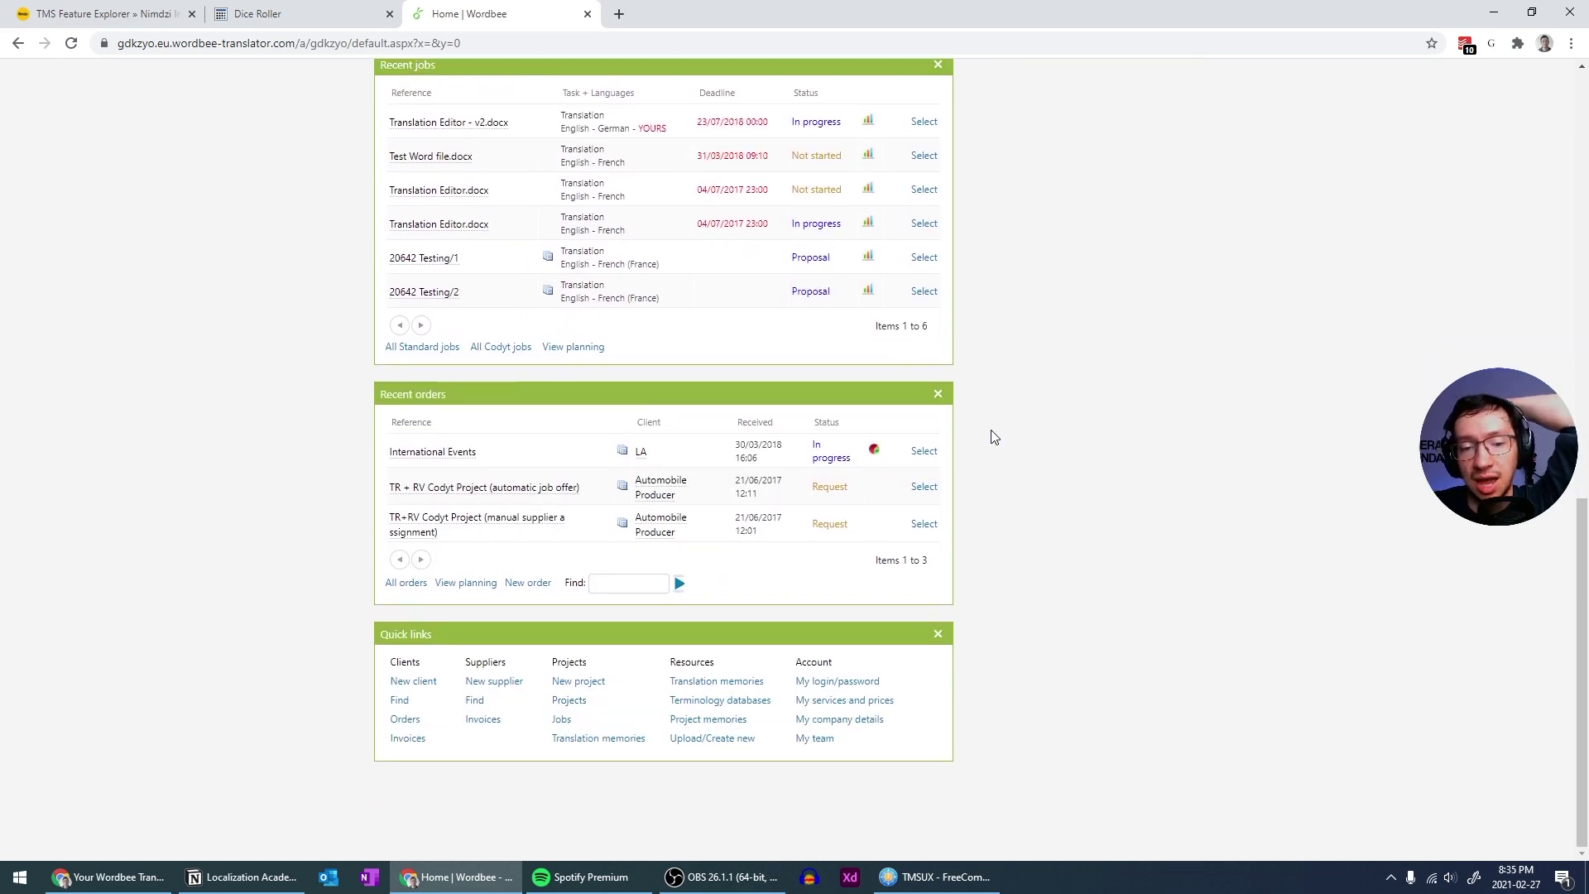
scroll(994, 437, "up", 11)
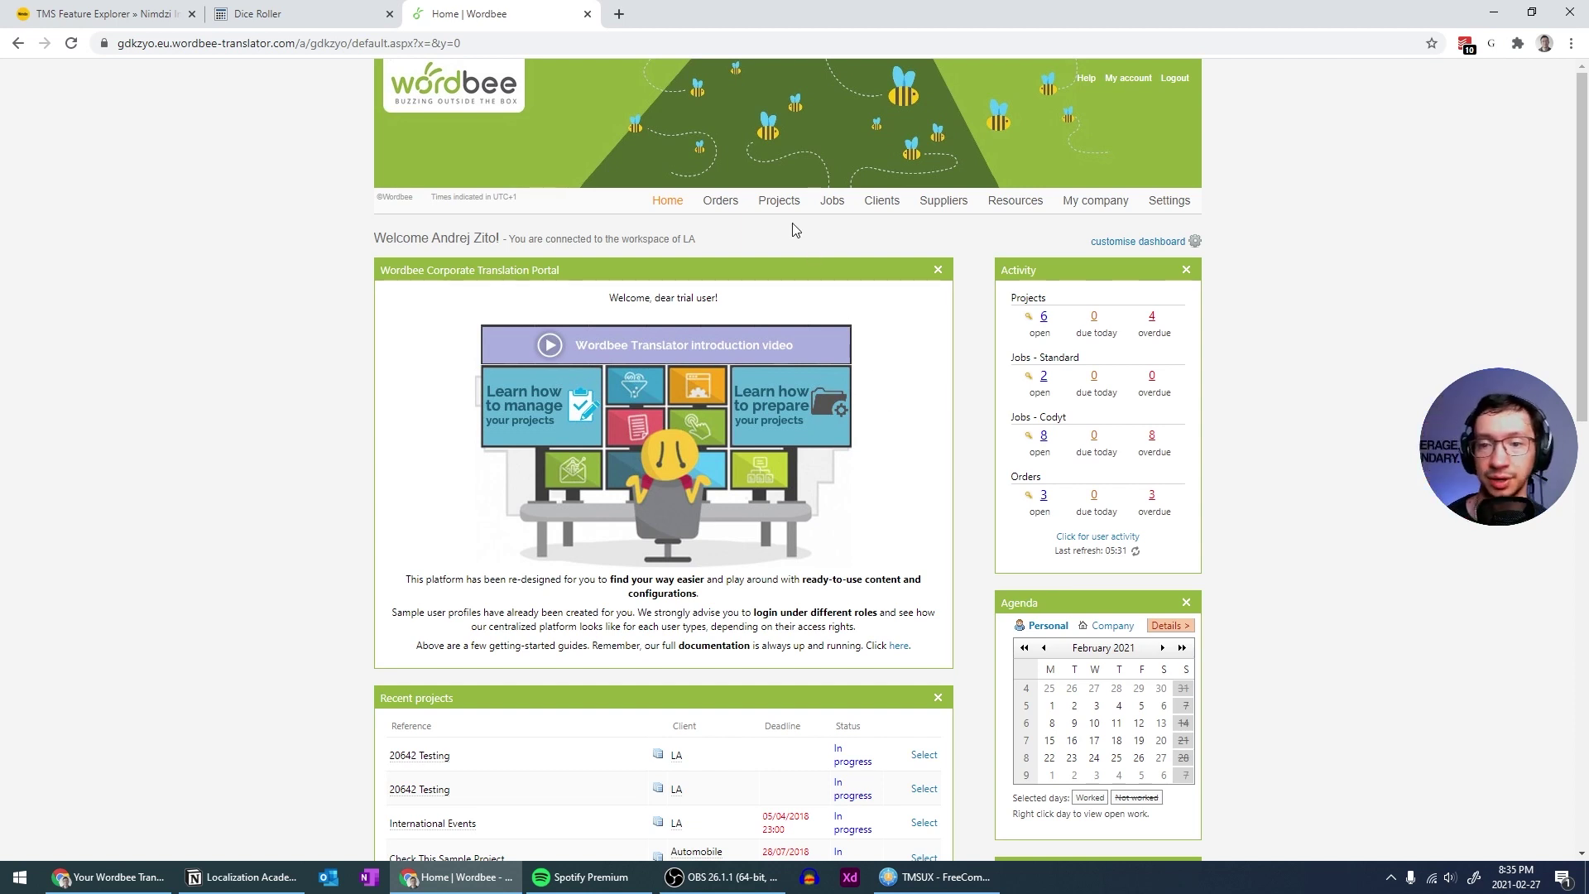
mouse_move(785, 204)
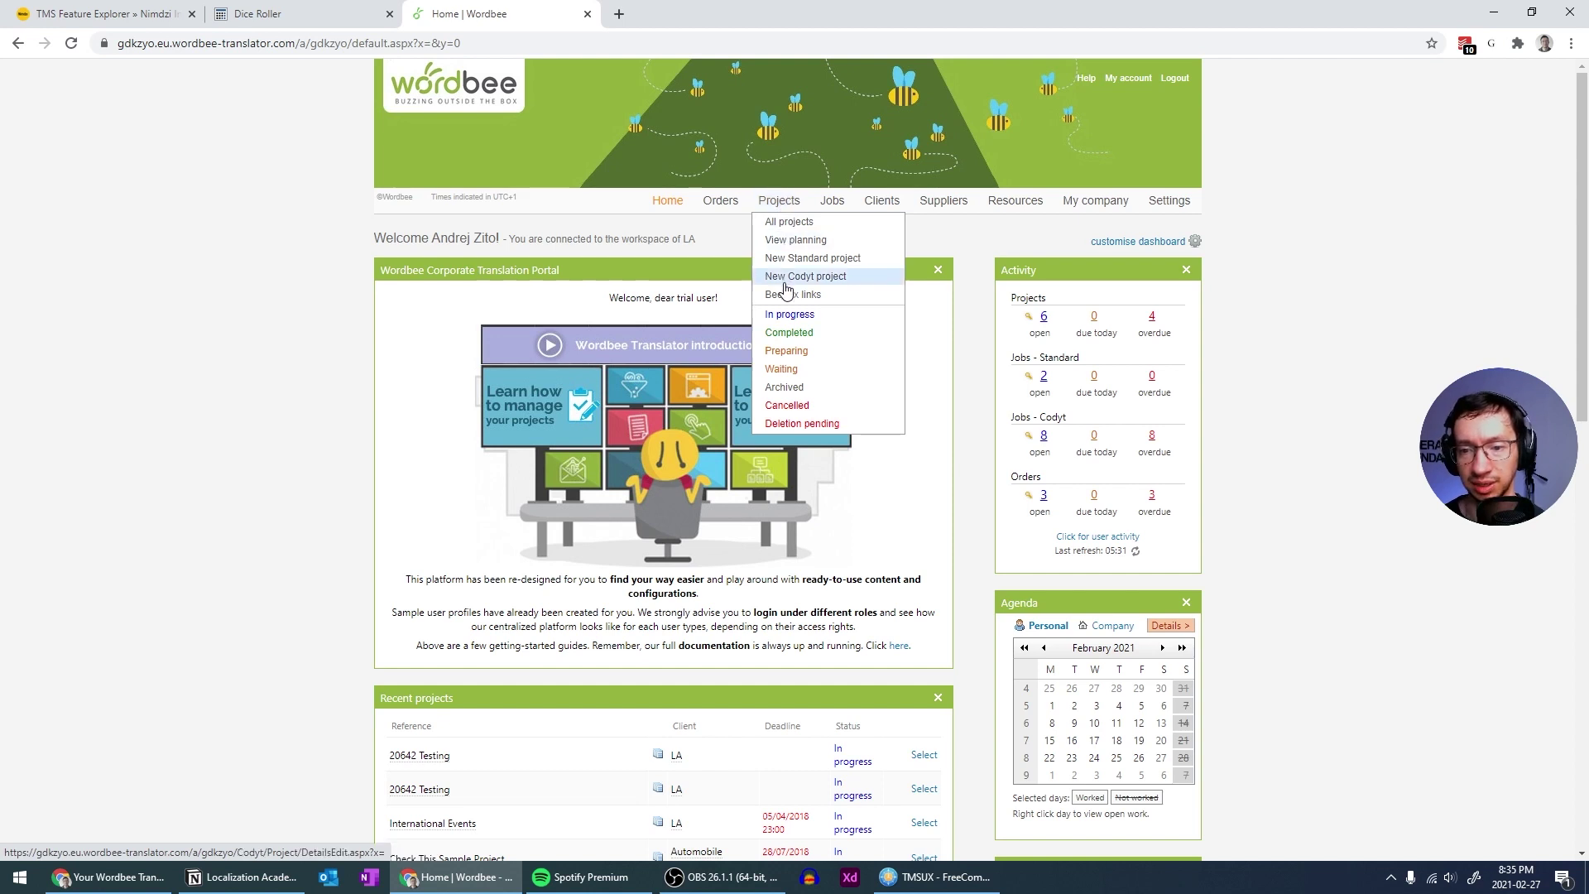
left_click(777, 203)
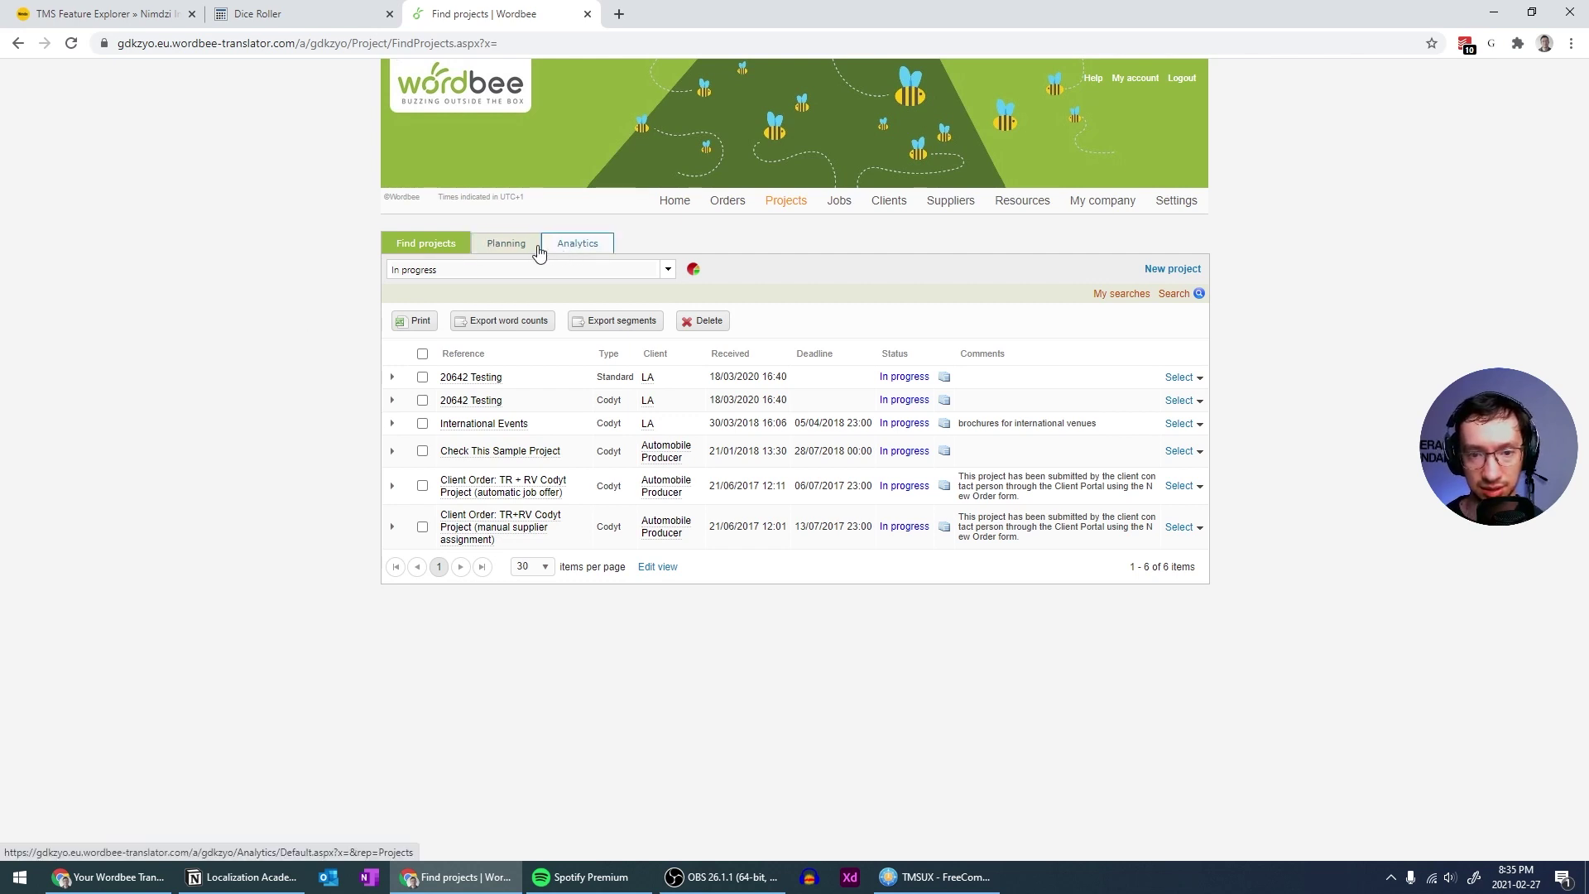
left_click(477, 251)
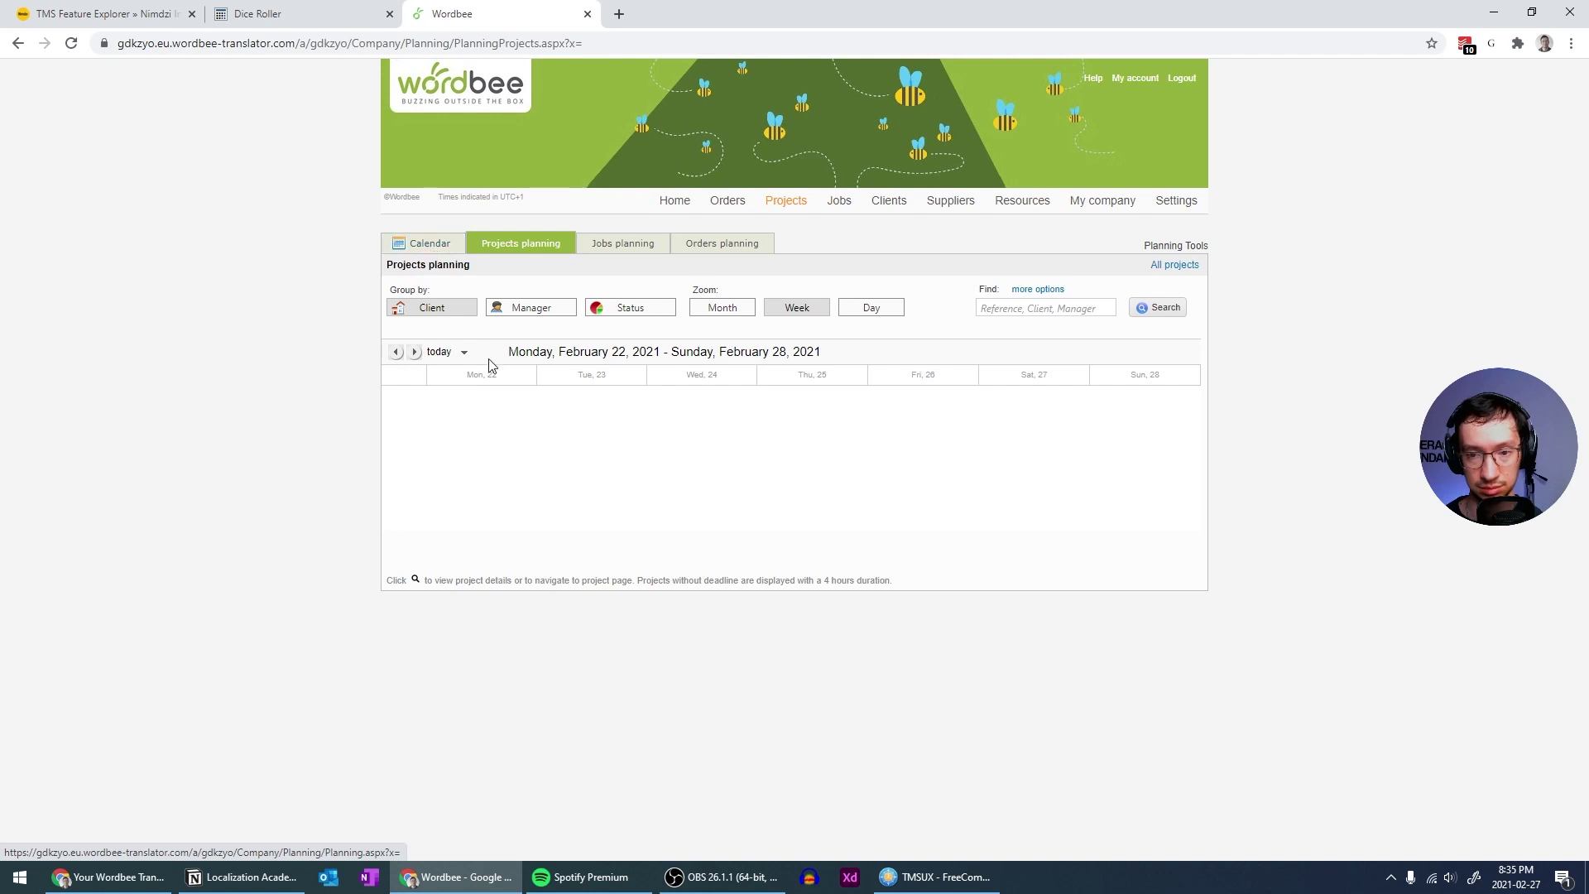
left_click(430, 244)
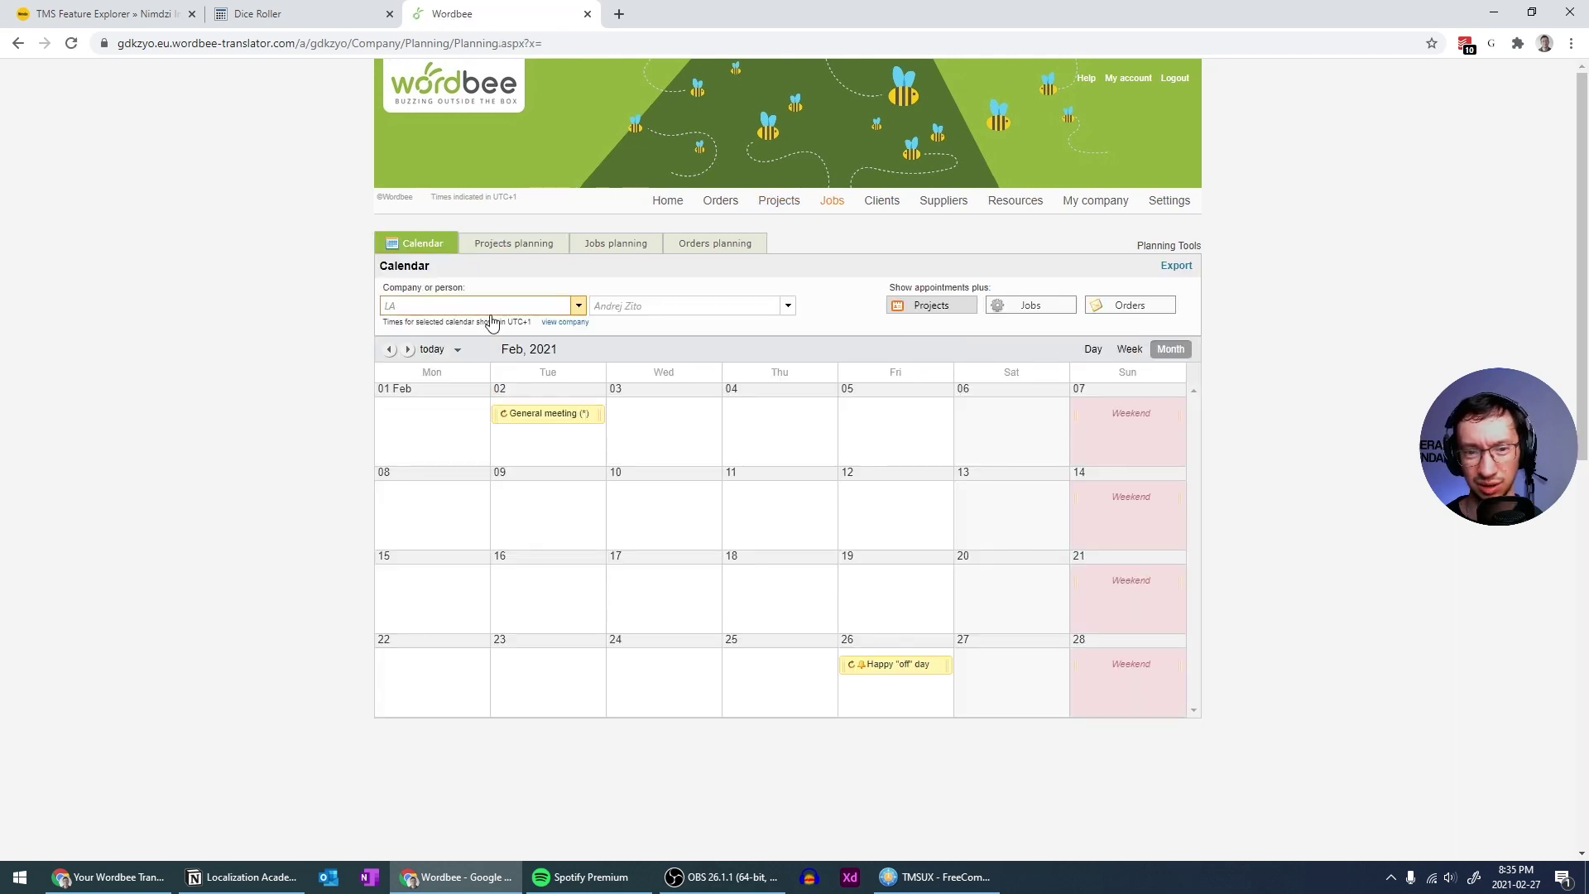
Revisit the Planning and Analytics pages, returning each time to the Find projects list
left_click(759, 202)
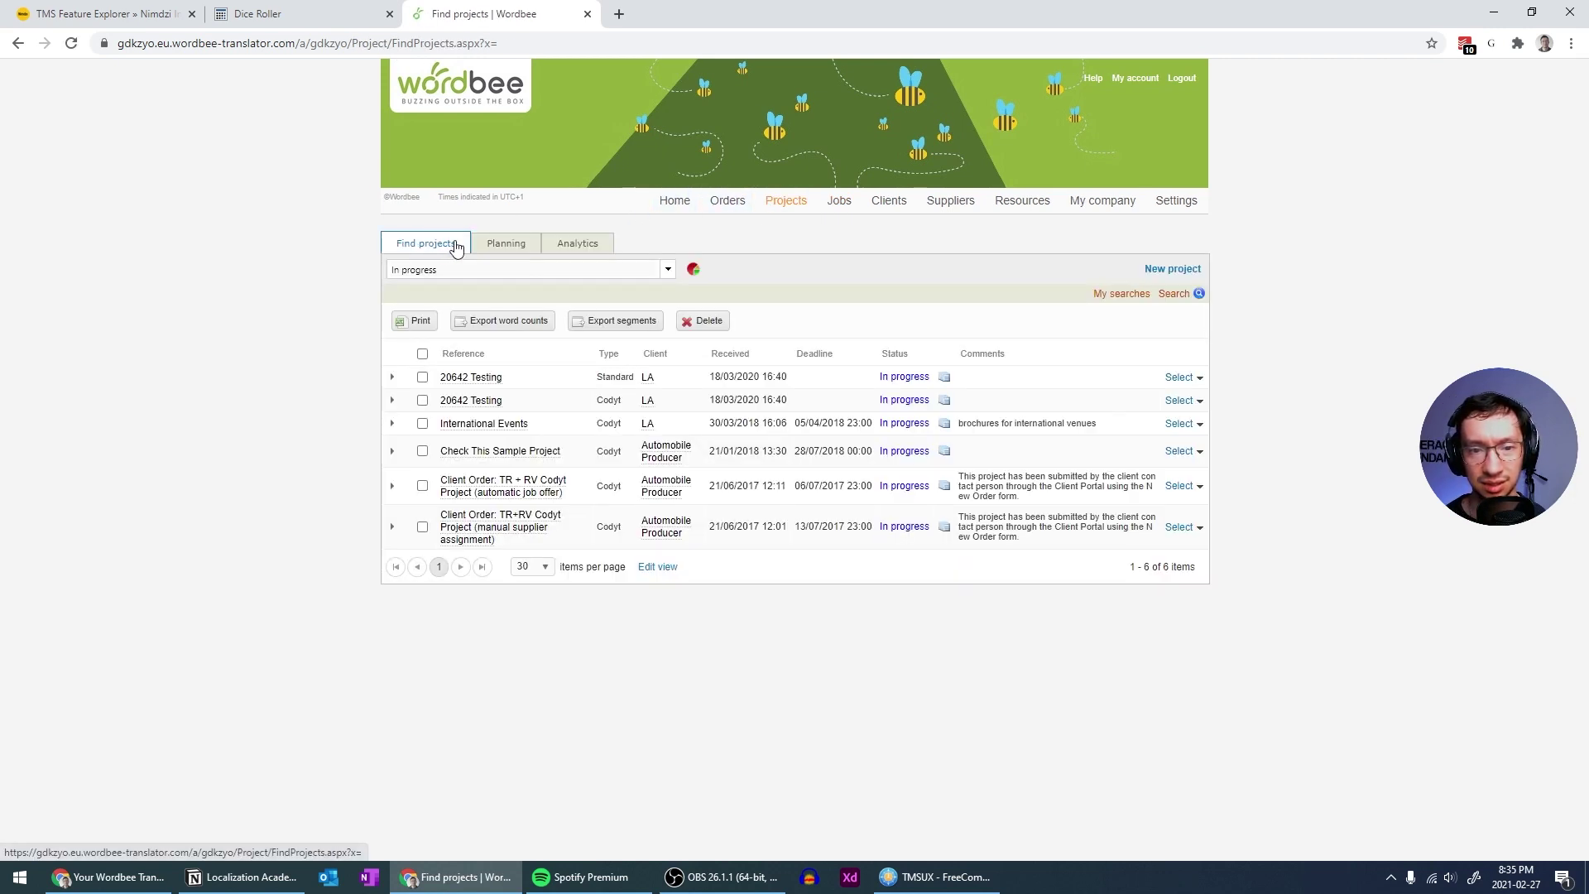
left_click(510, 247)
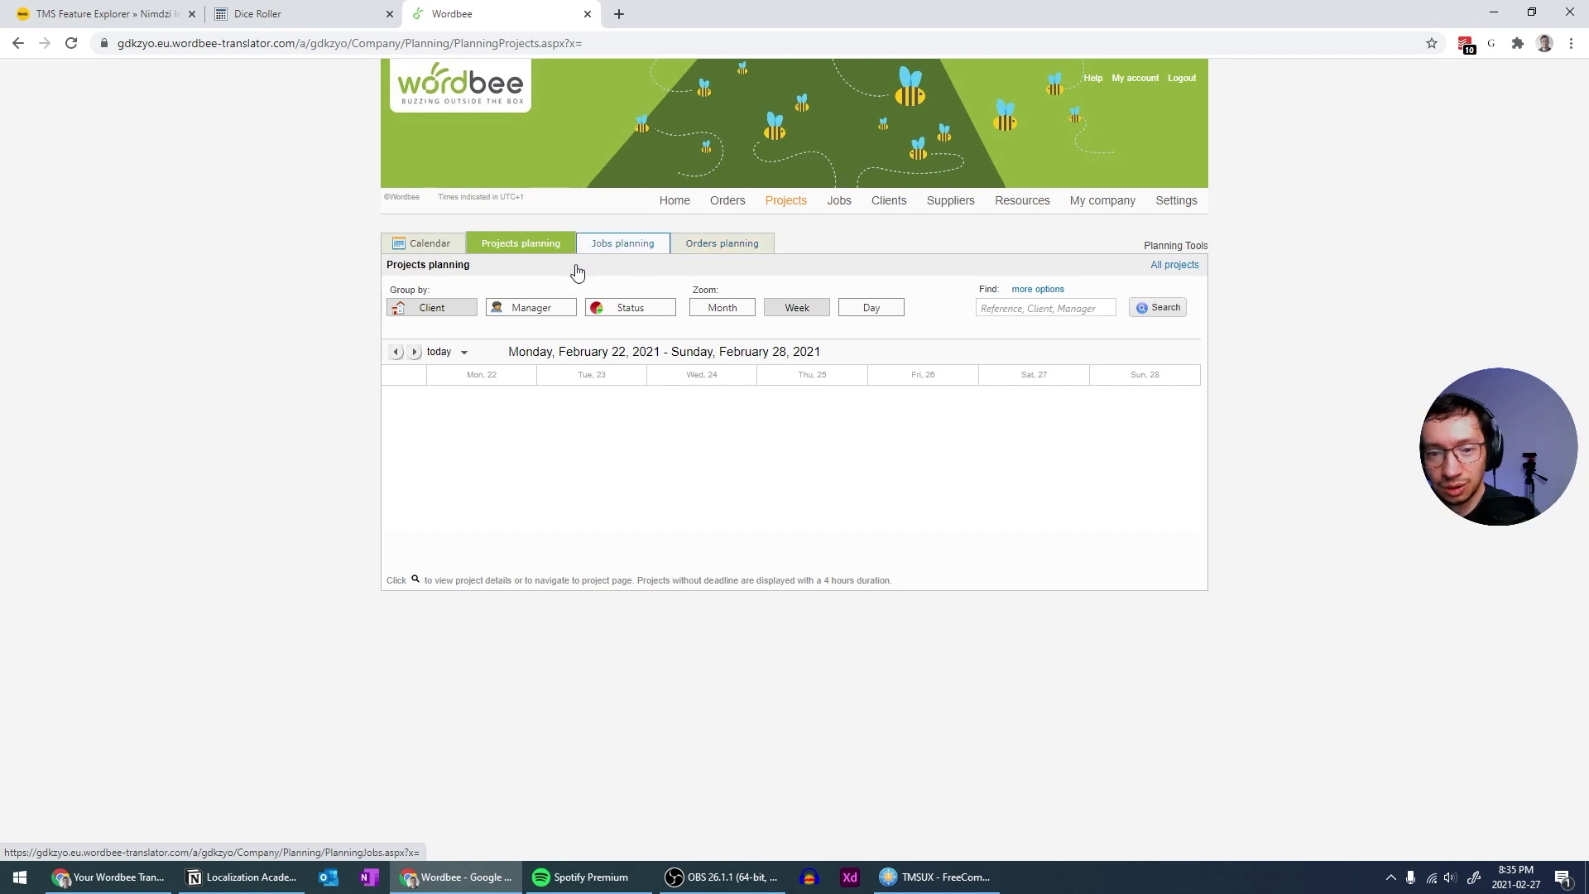
key("alt+Left")
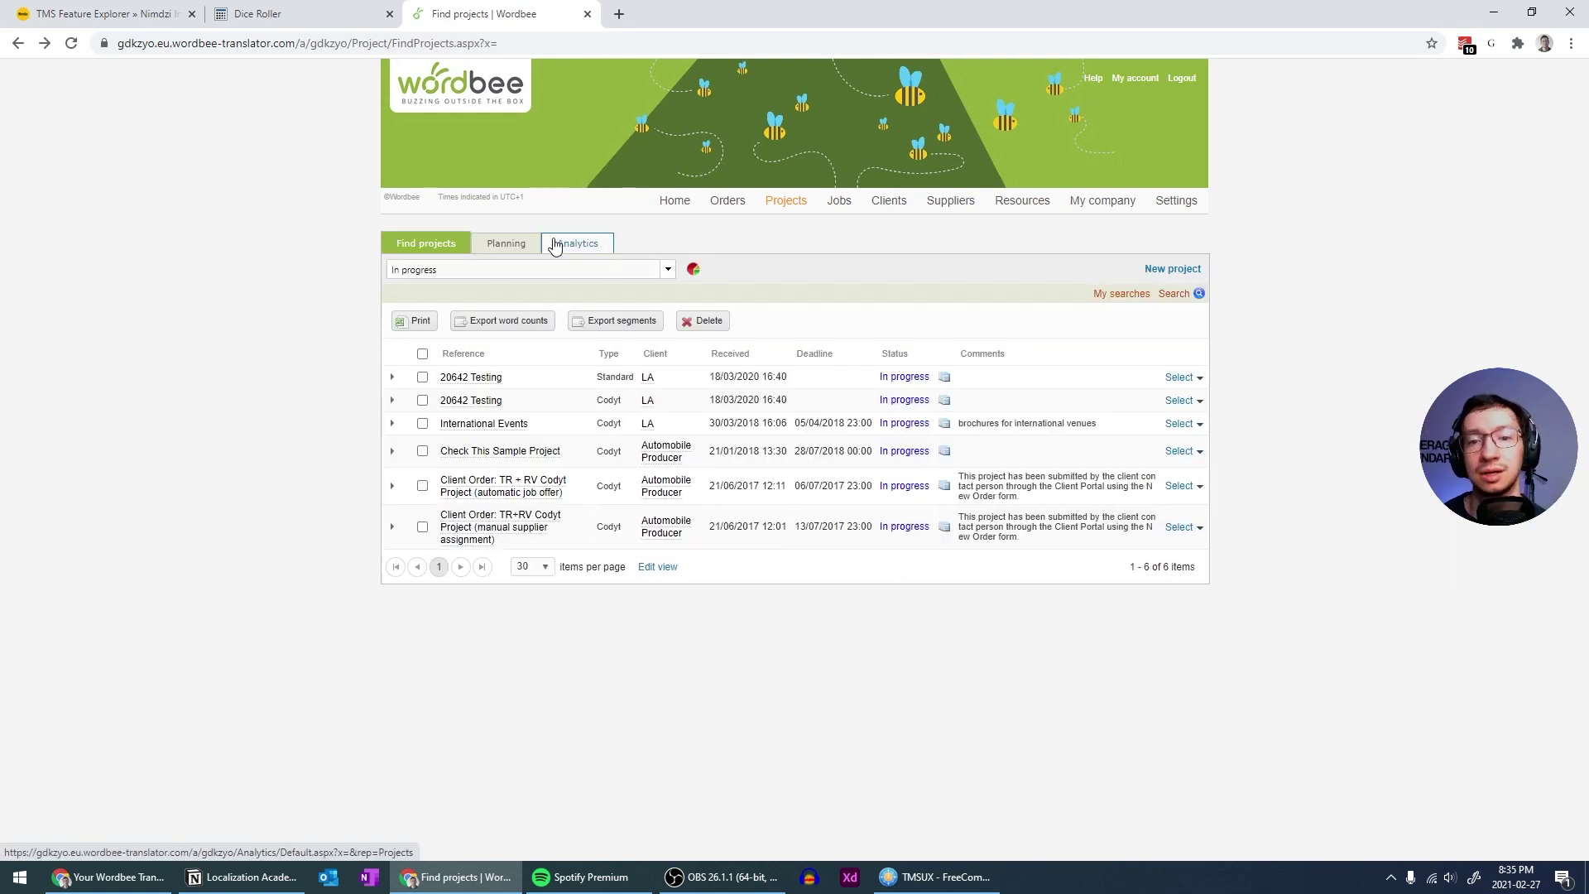
left_click(556, 244)
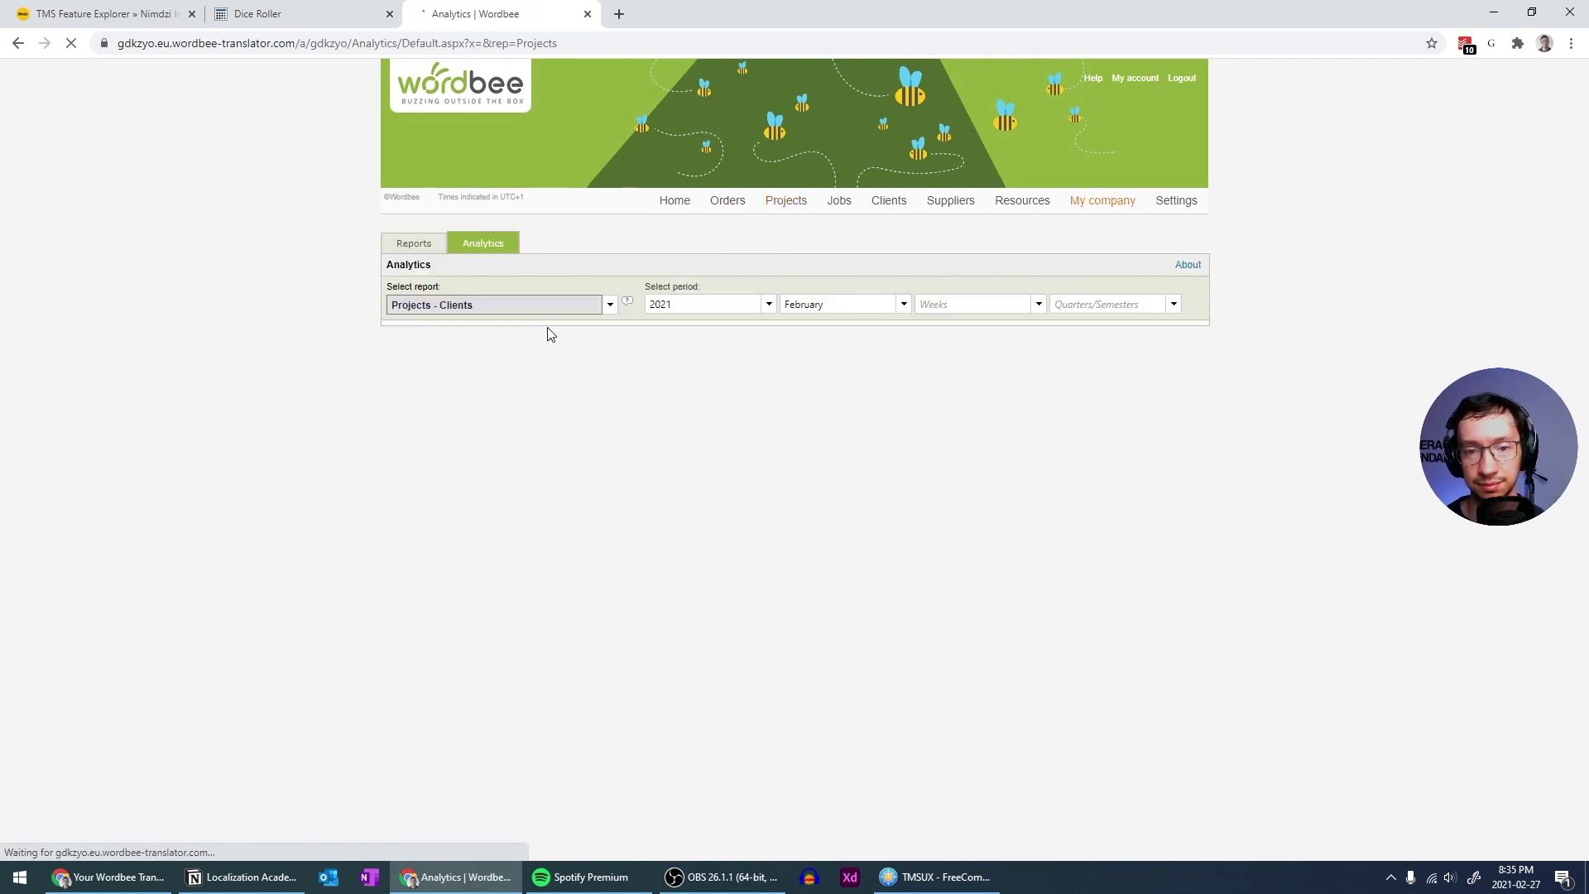
key("alt+Left")
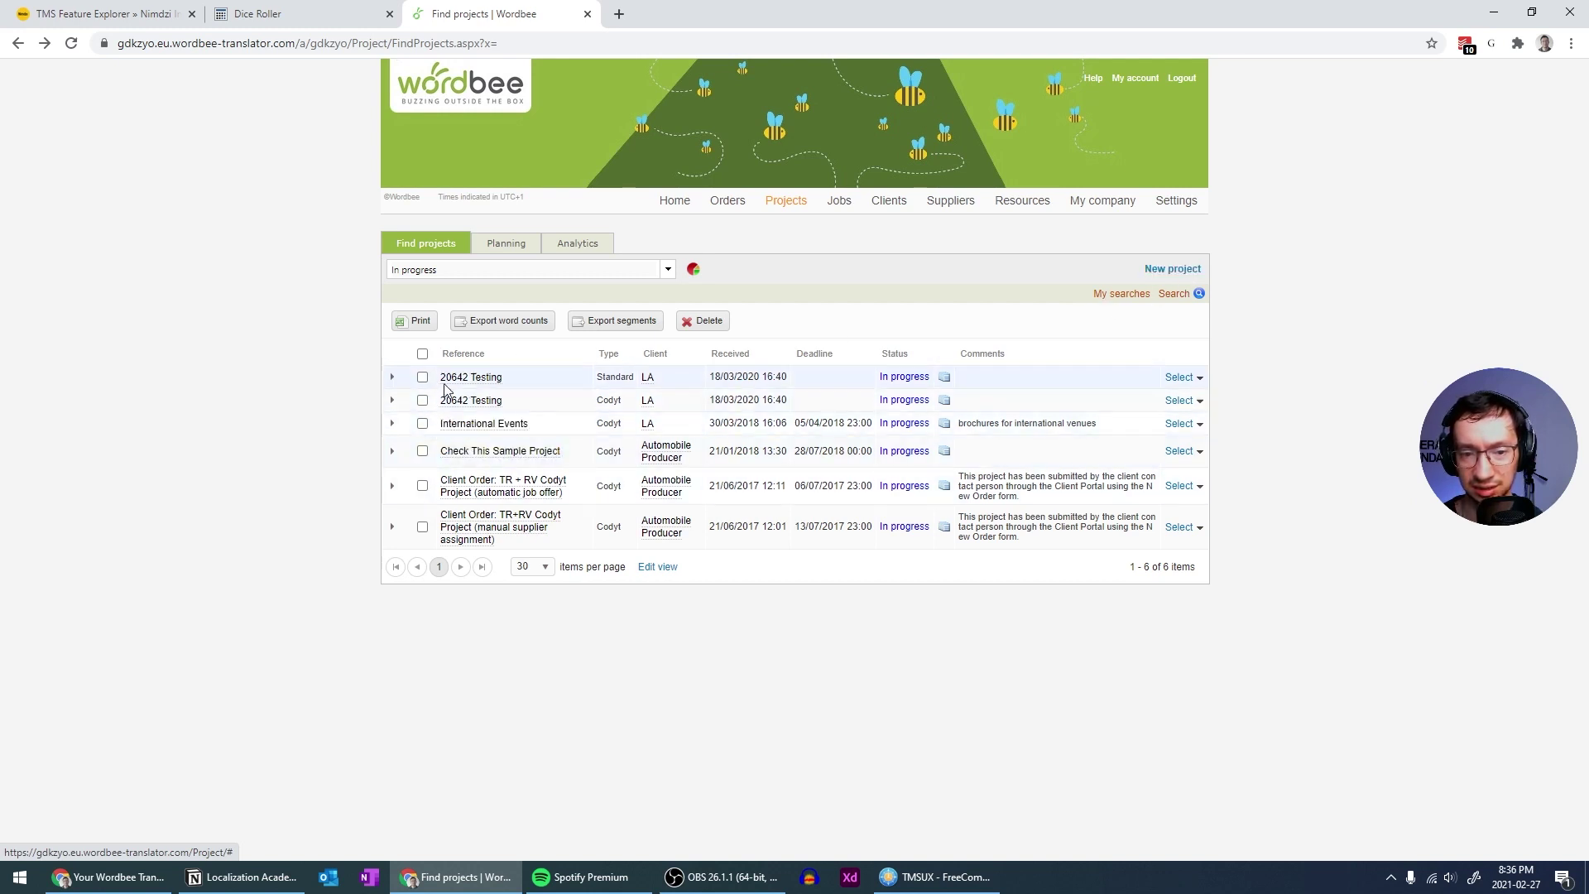
Create a Standard project from the New project popup
left_click(1175, 269)
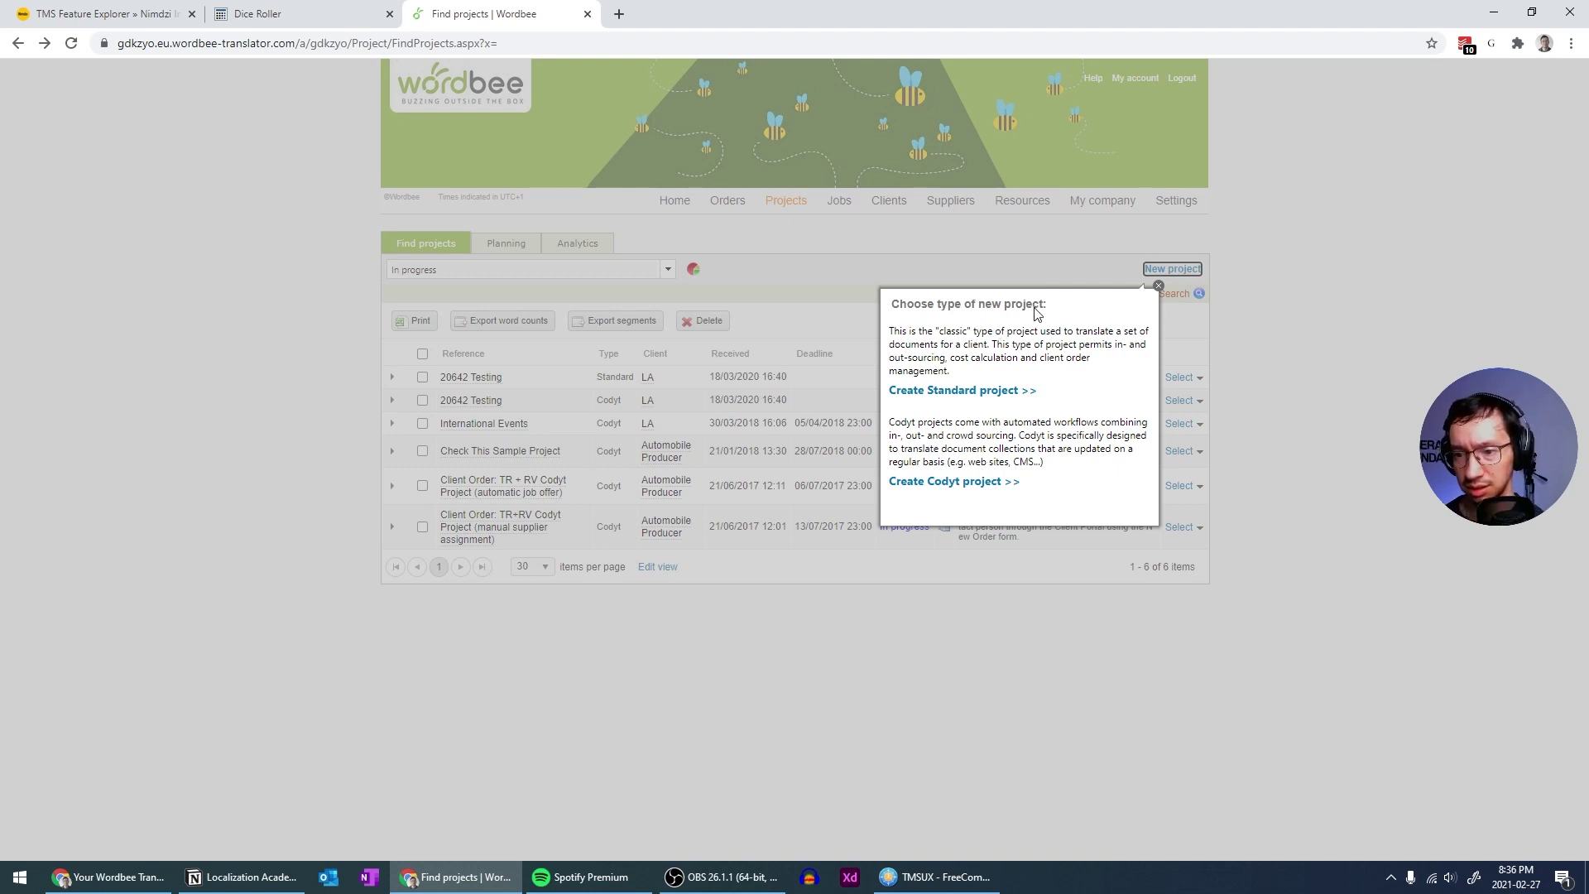
left_click(930, 391)
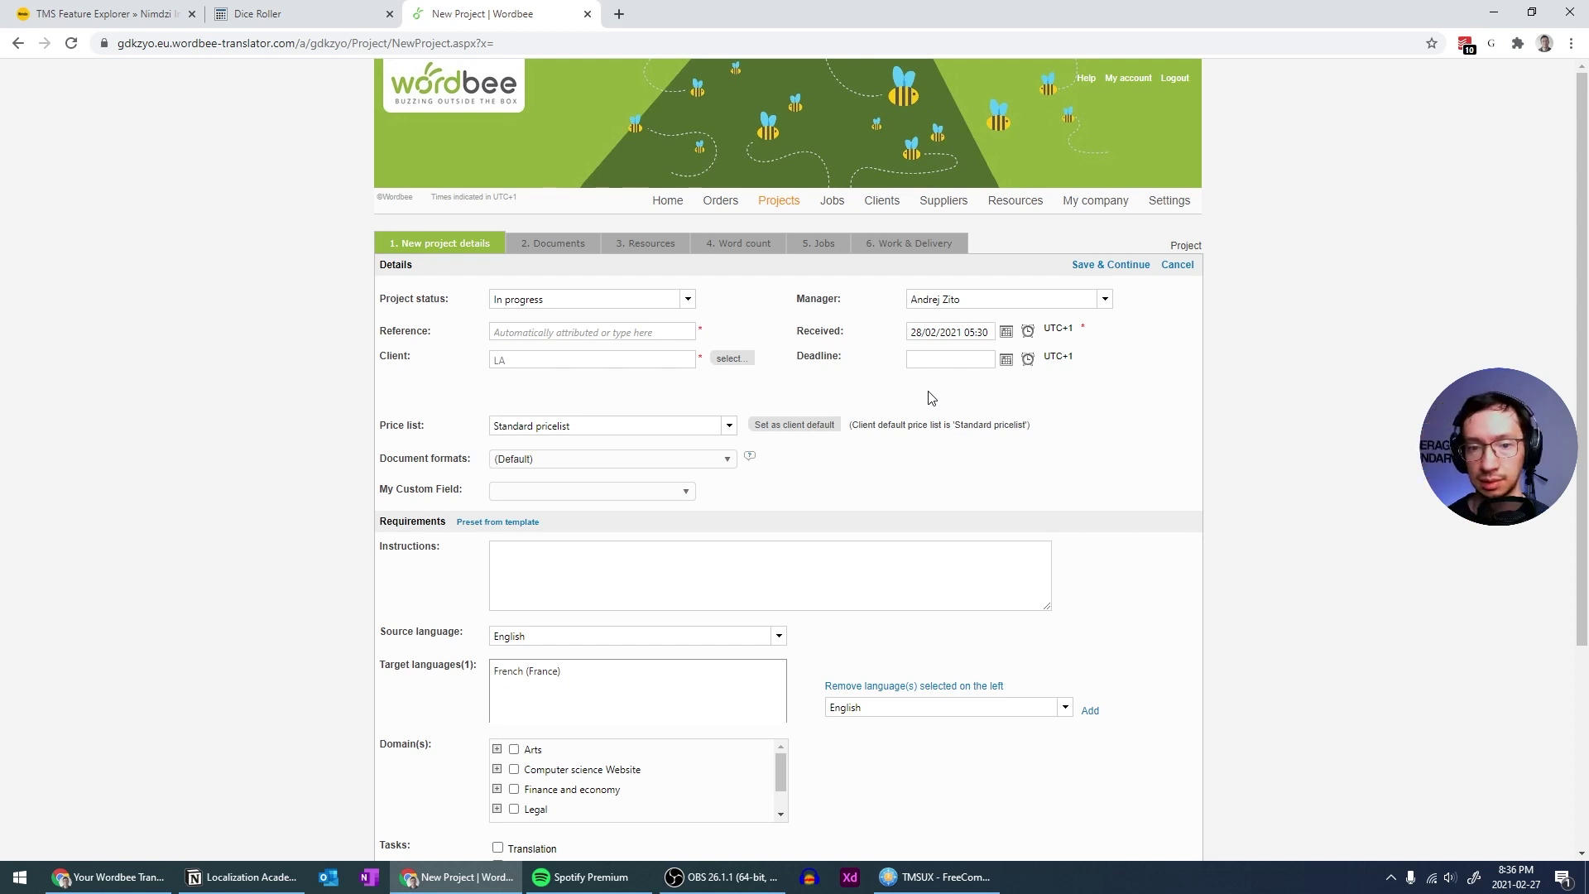
Keep the status In progress and pick 5 March 2021 as the deadline
scroll(929, 397, "down", 2)
scroll(910, 422, "up", 2)
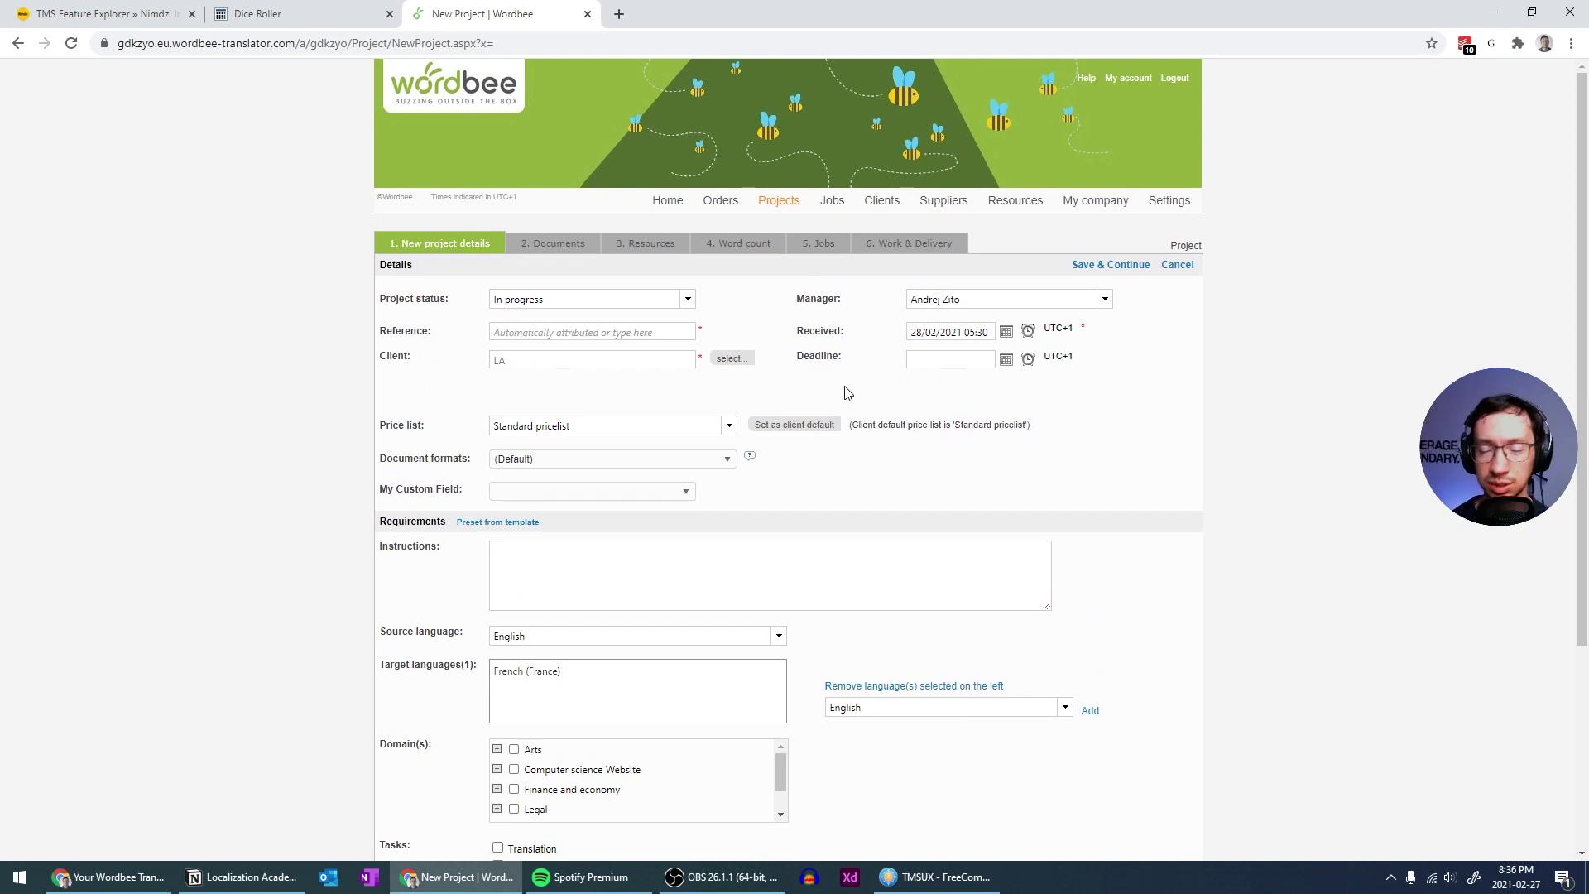
left_click(688, 301)
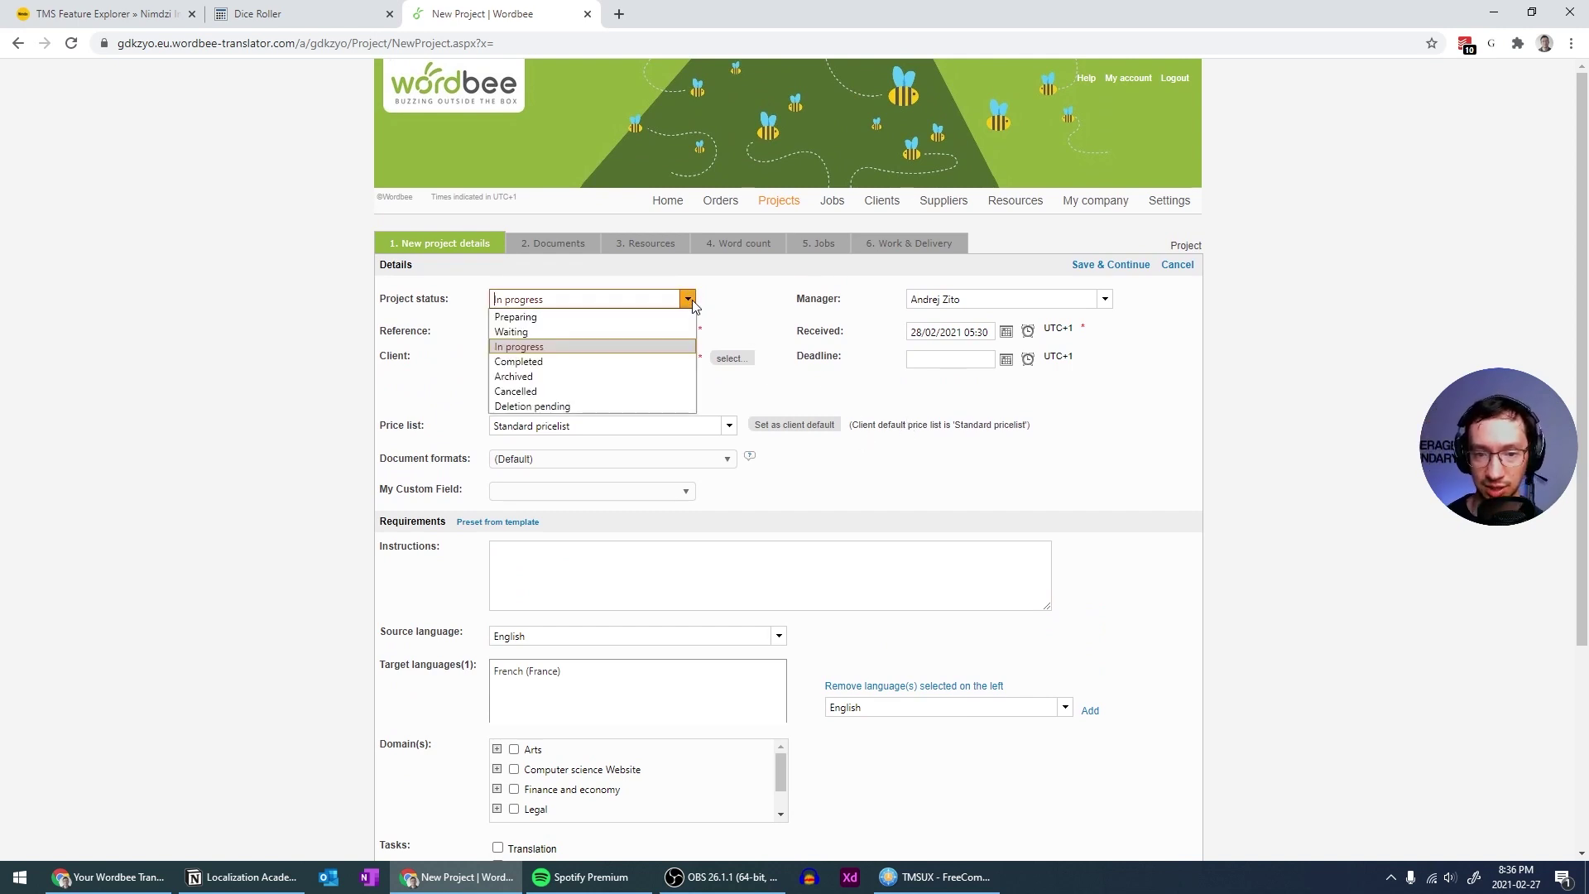
left_click(691, 299)
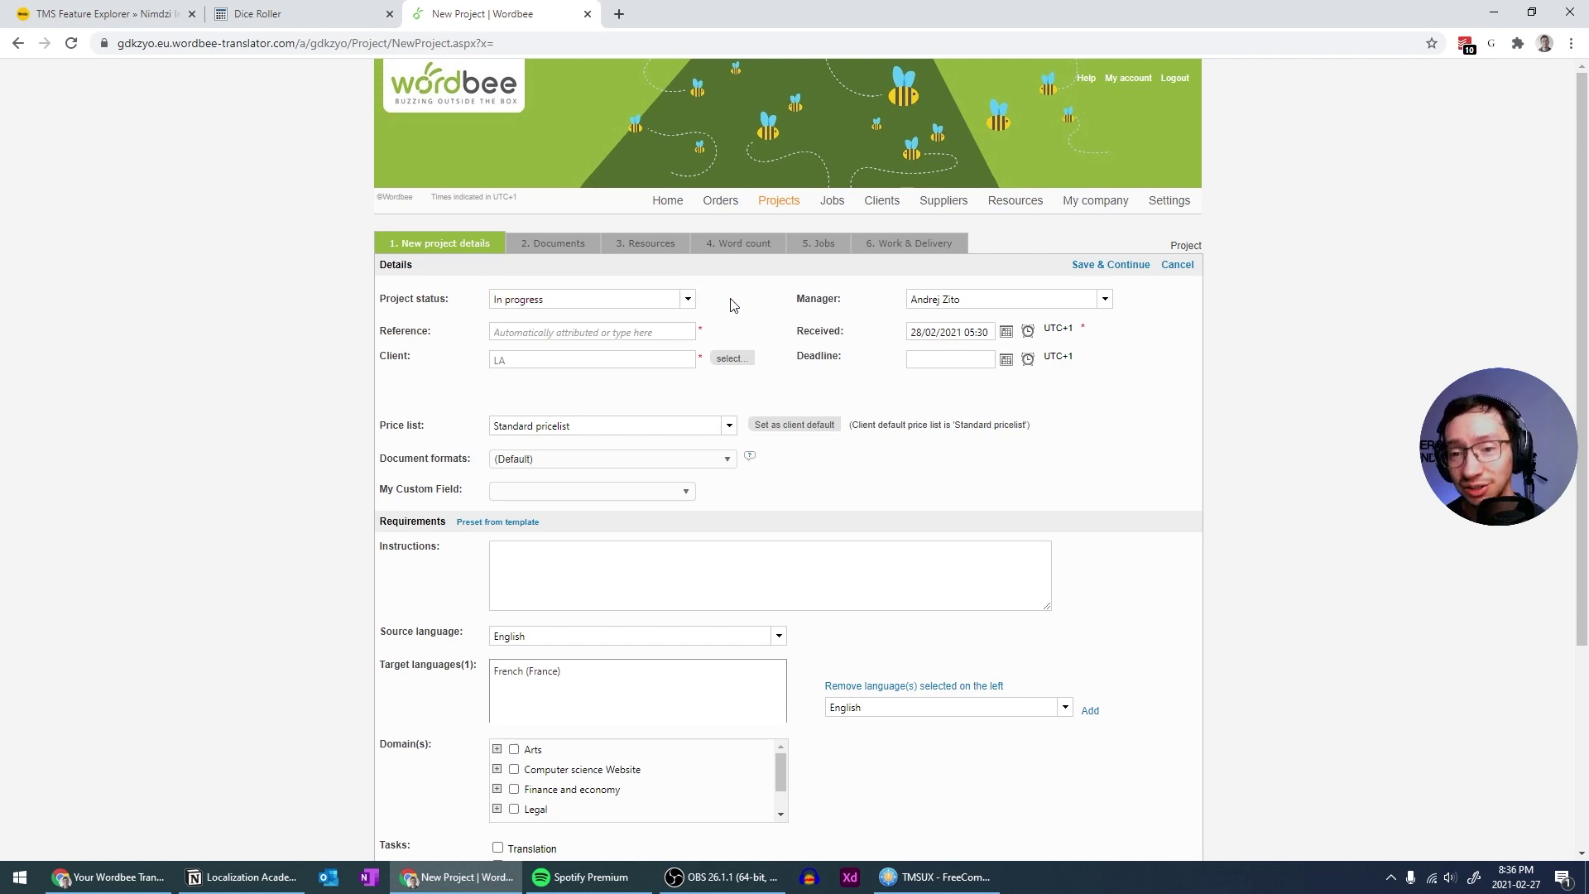
left_click(686, 300)
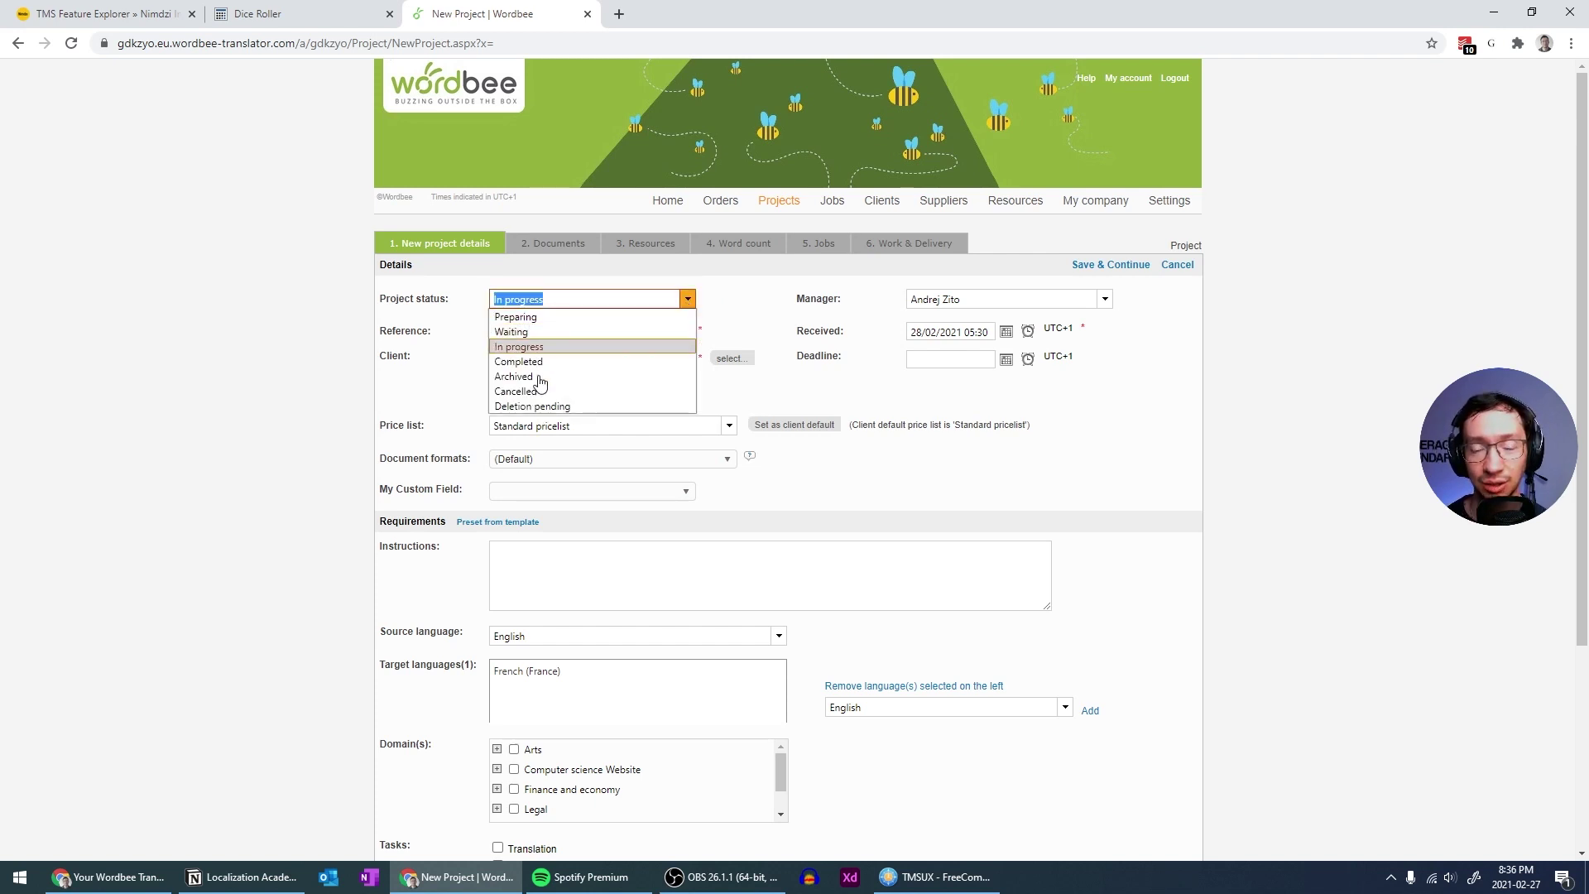
left_click(728, 300)
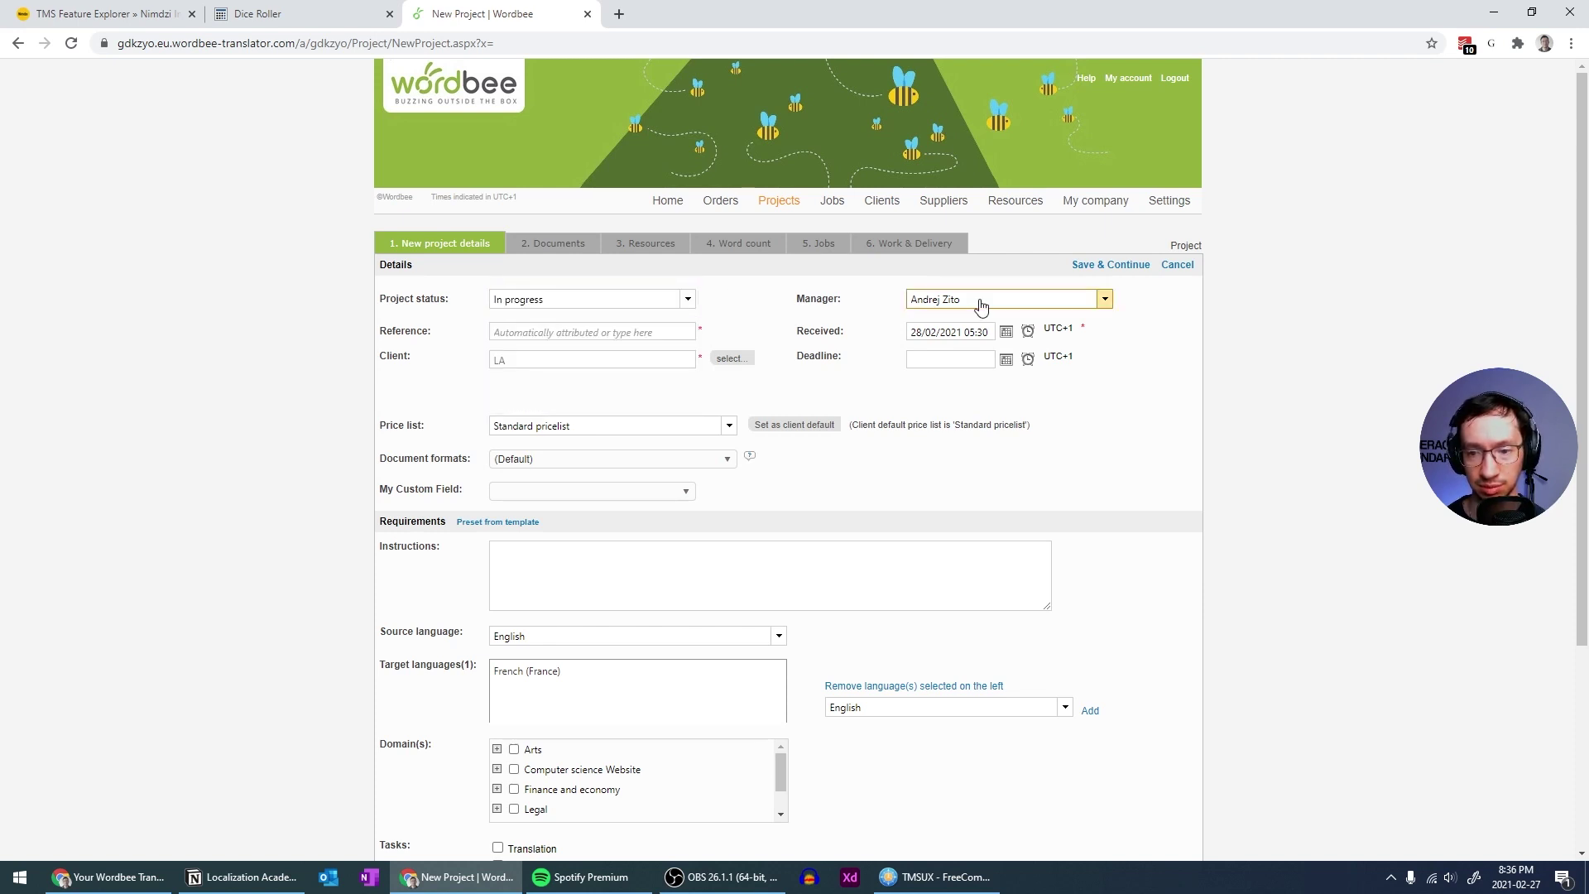
left_click(1005, 359)
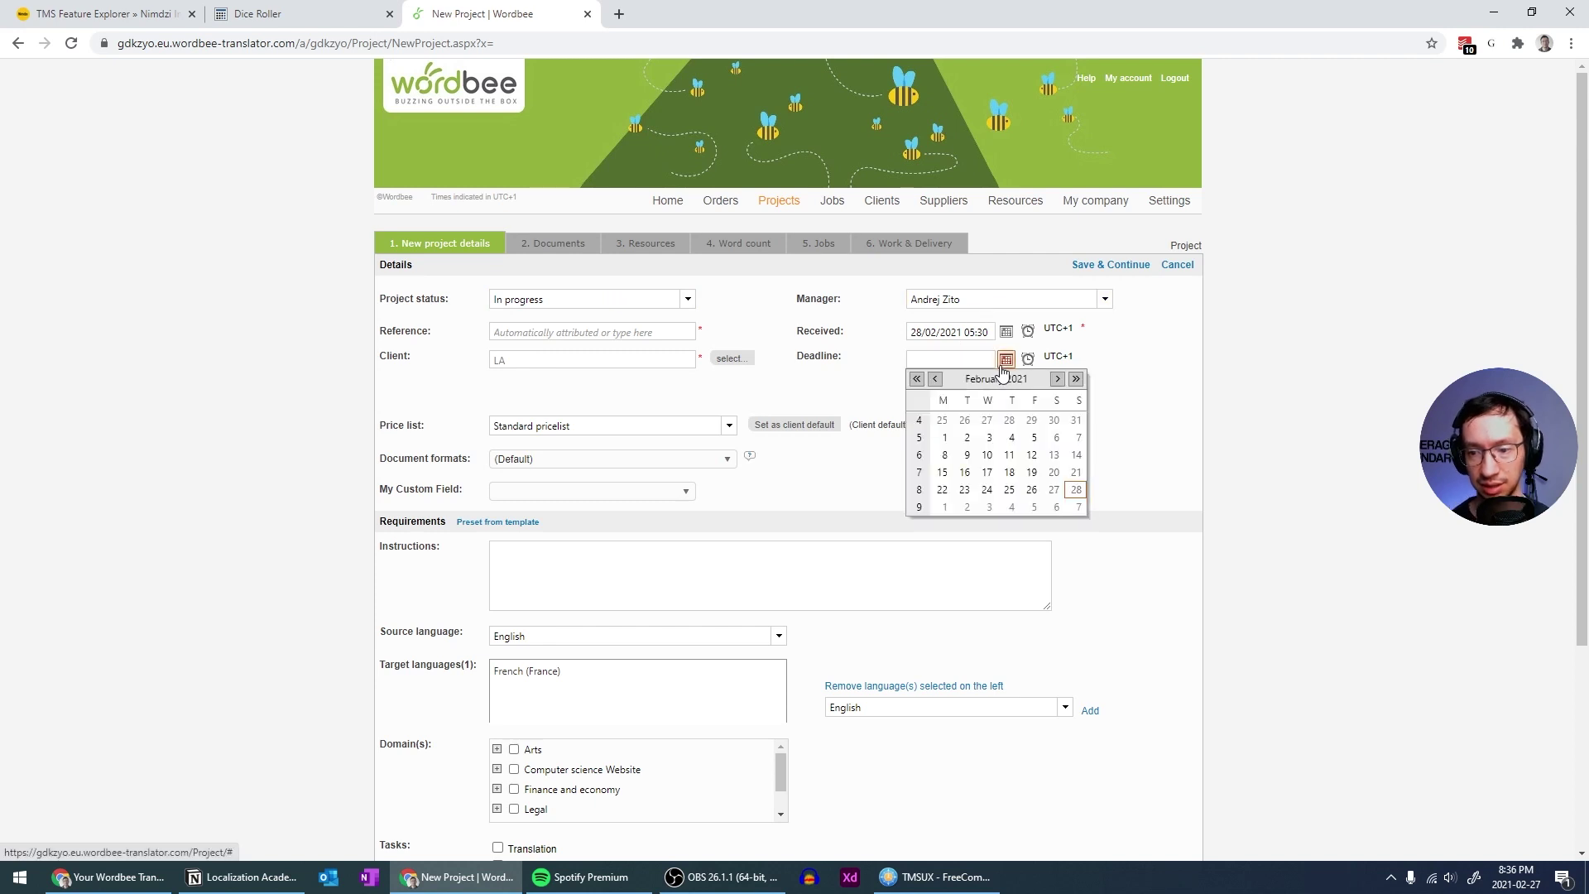
left_click(1032, 508)
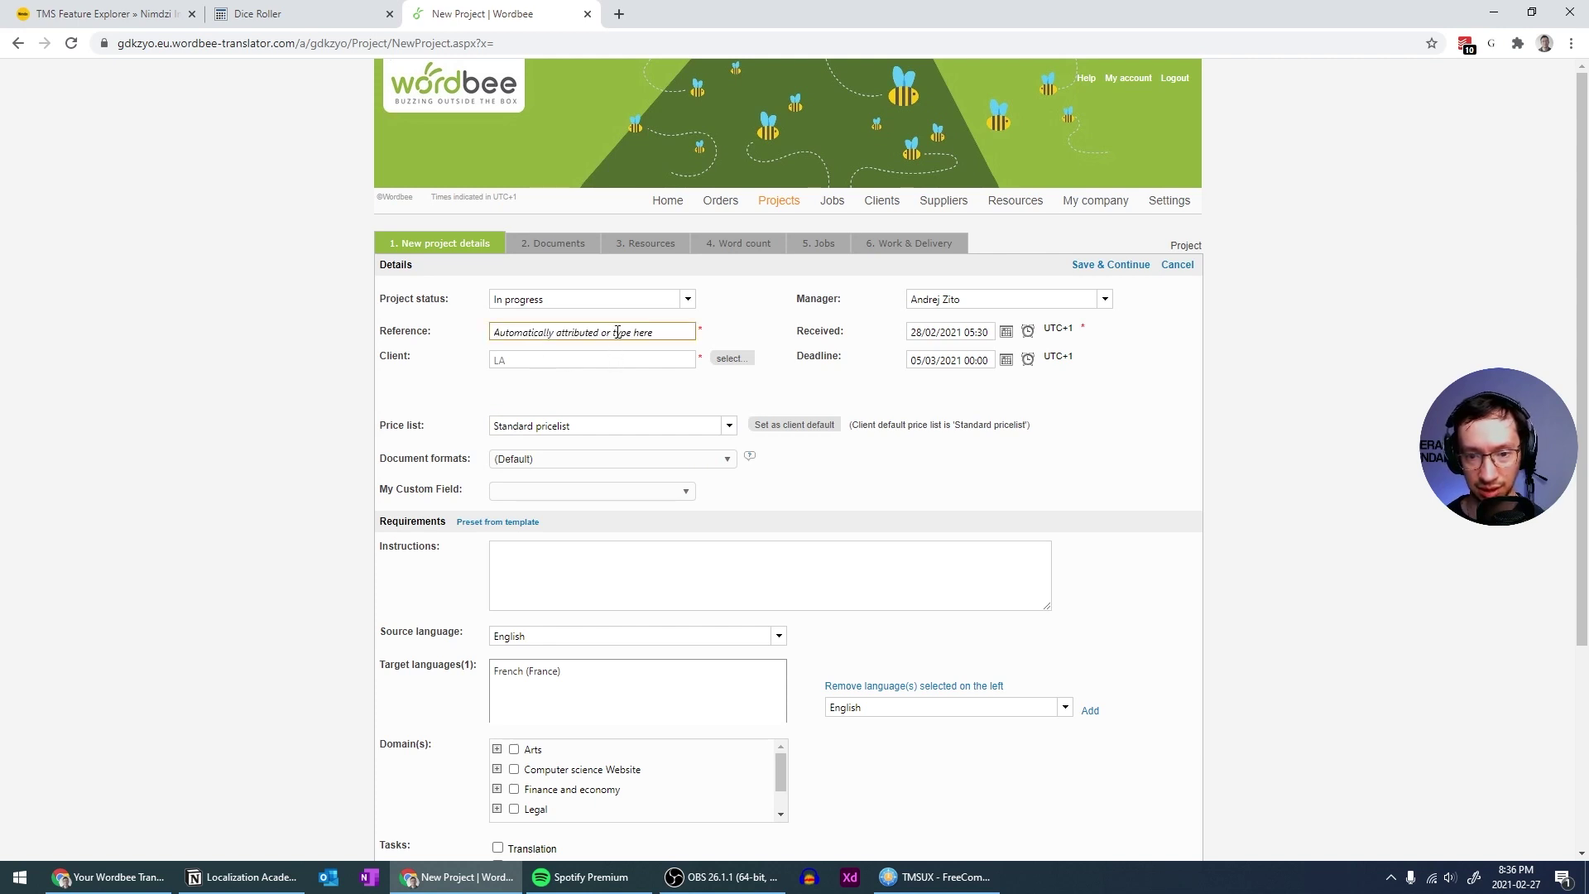
Enter reference 'sdasd', keeping the Standard pricelist and default document formats
left_click(670, 329)
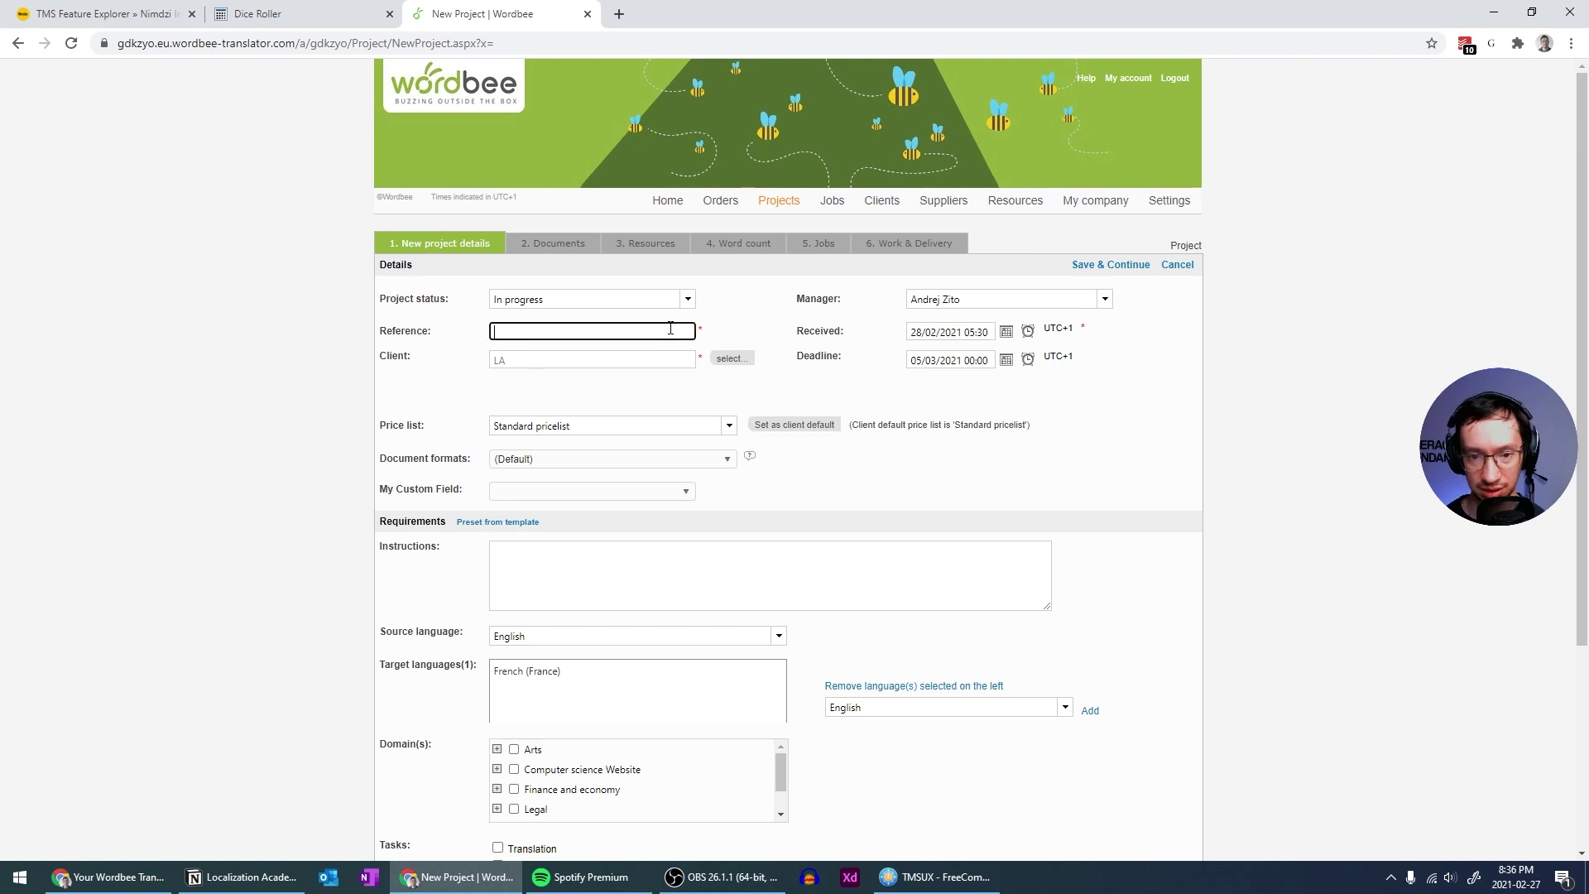
type("sdasd")
scroll(666, 347, "down", 2)
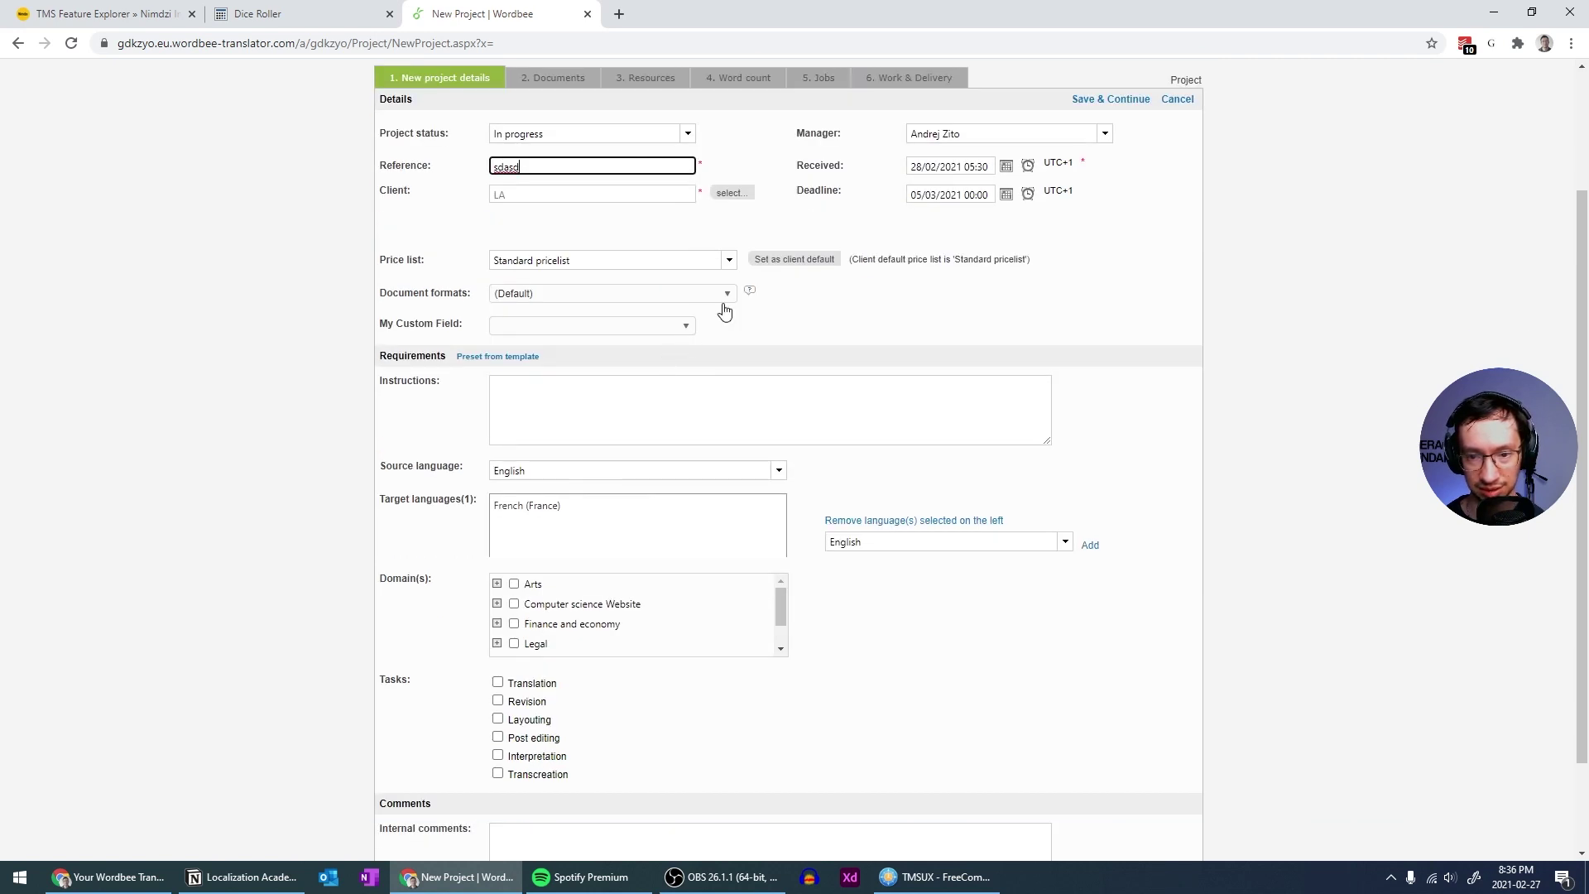
left_click(729, 260)
left_click(730, 261)
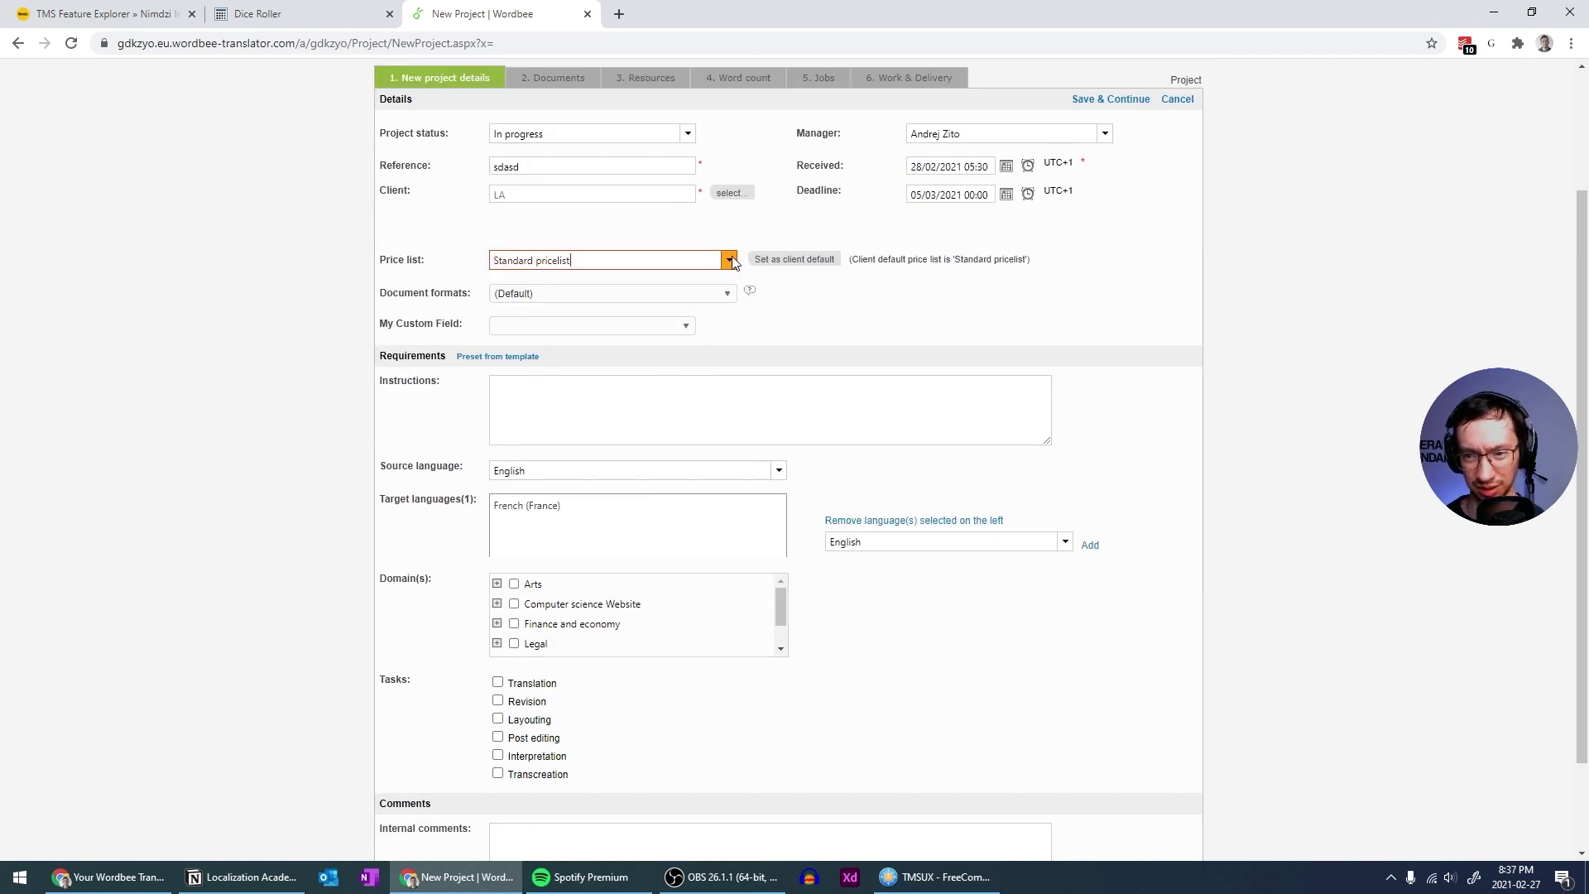
left_click(577, 305)
left_click(577, 305)
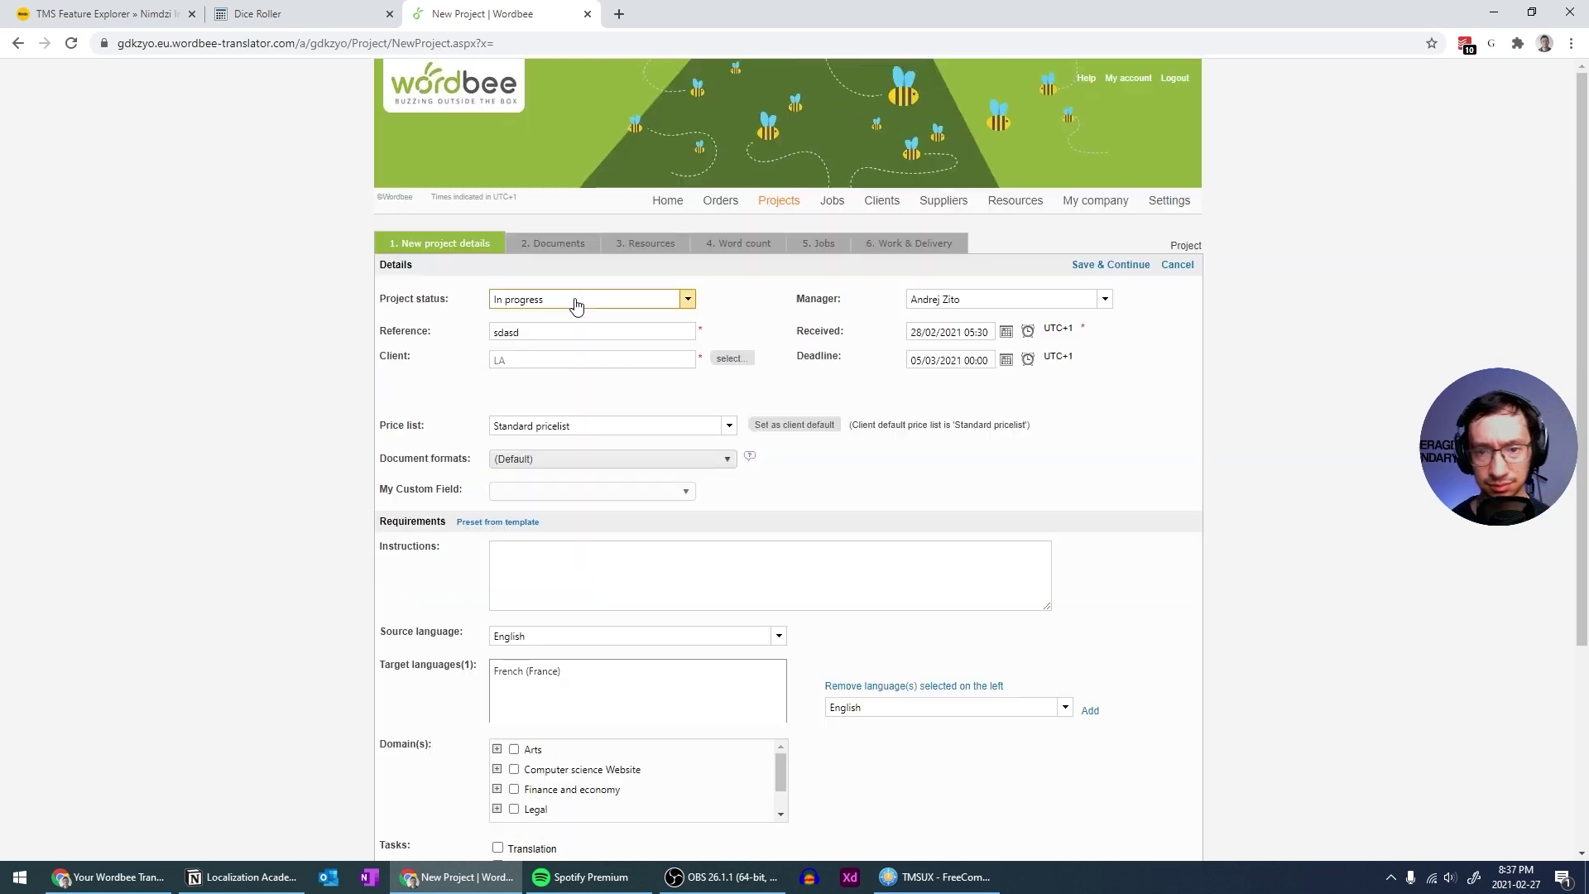
scroll(577, 304, "down", 2)
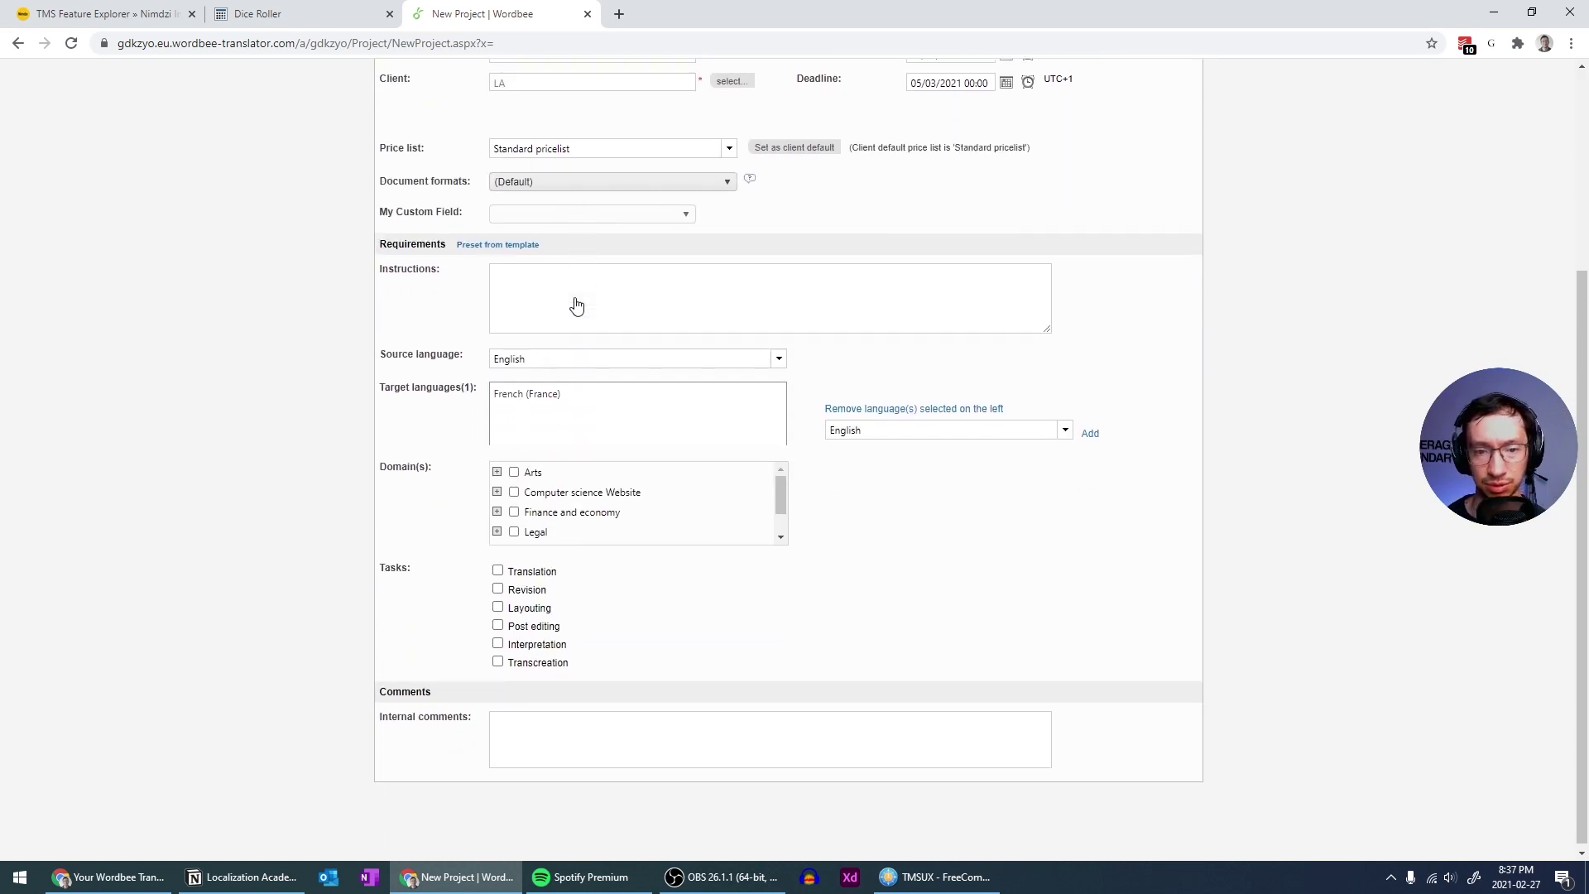
scroll(628, 327, "up", 2)
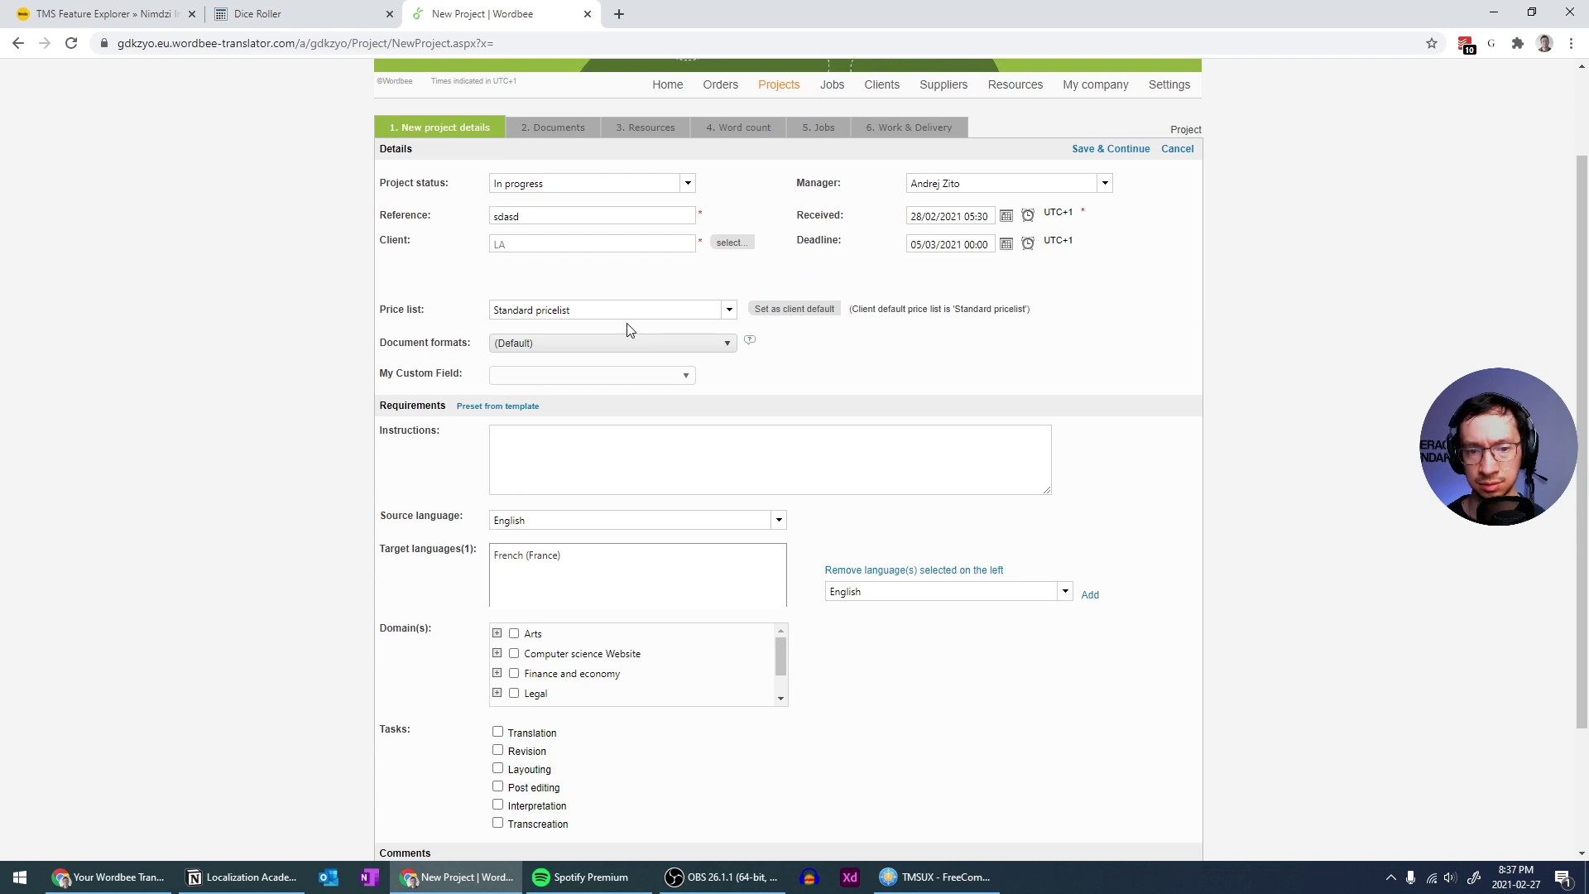
left_click(565, 476)
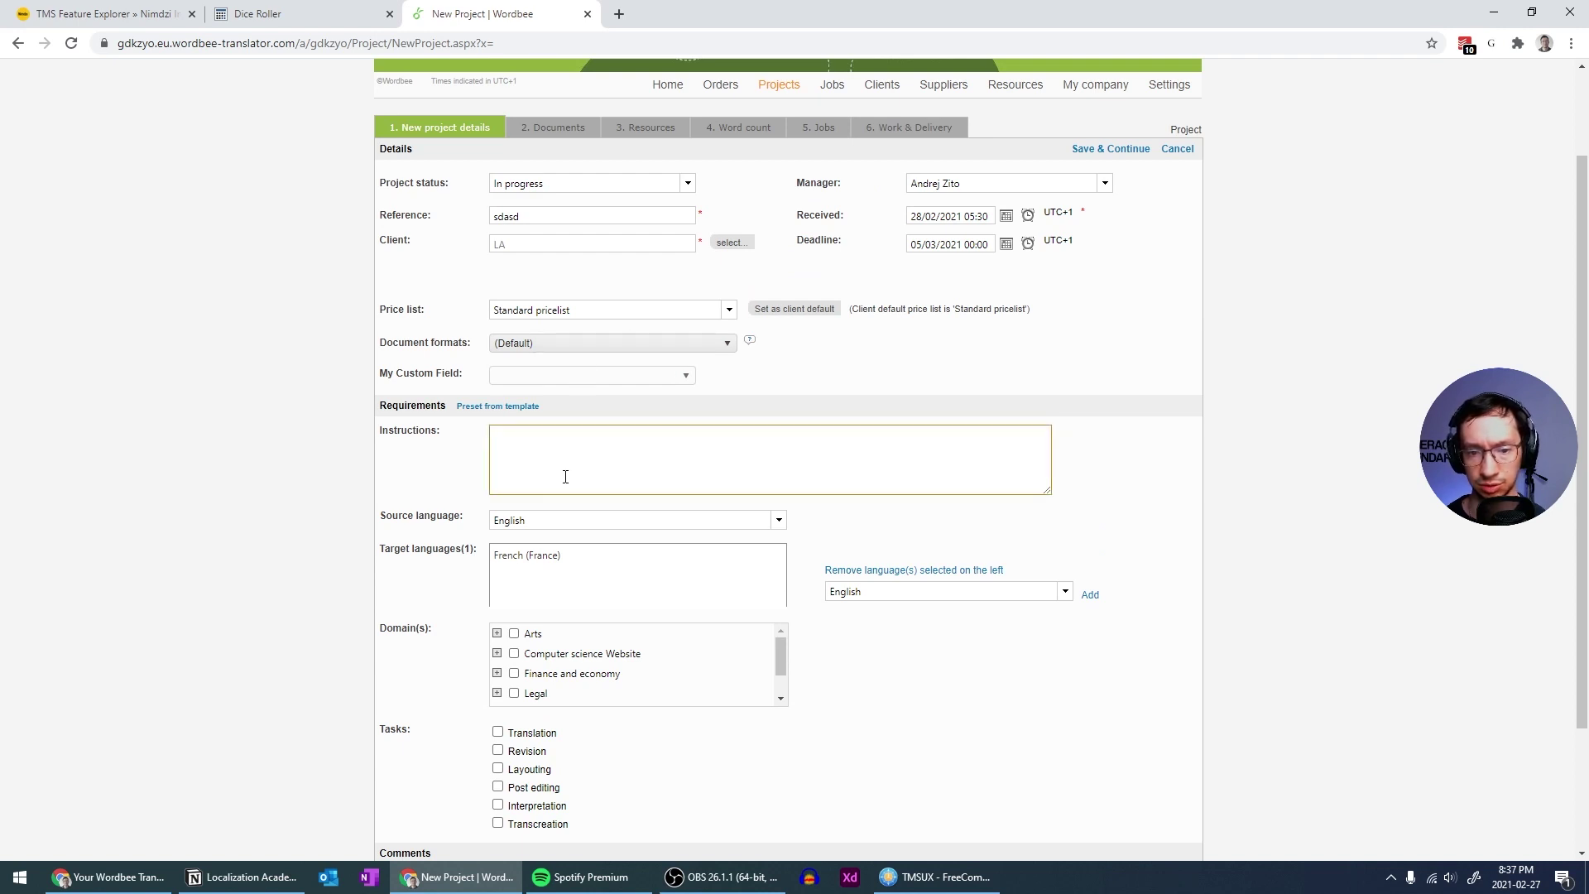
scroll(565, 477, "down", 2)
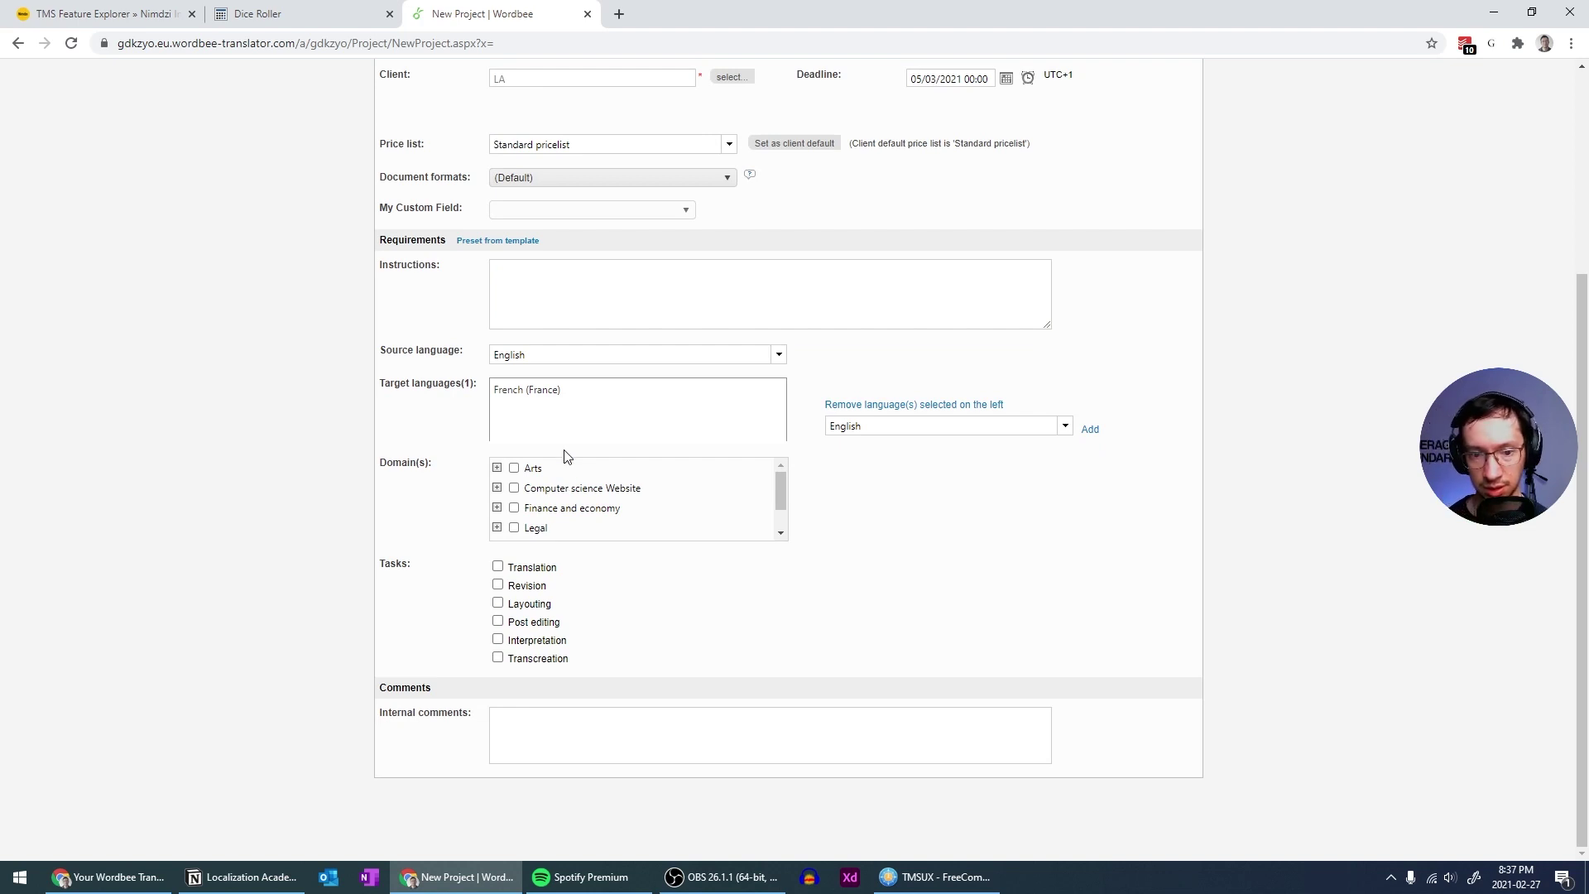
Remove French (France) from the target languages
left_click(567, 389)
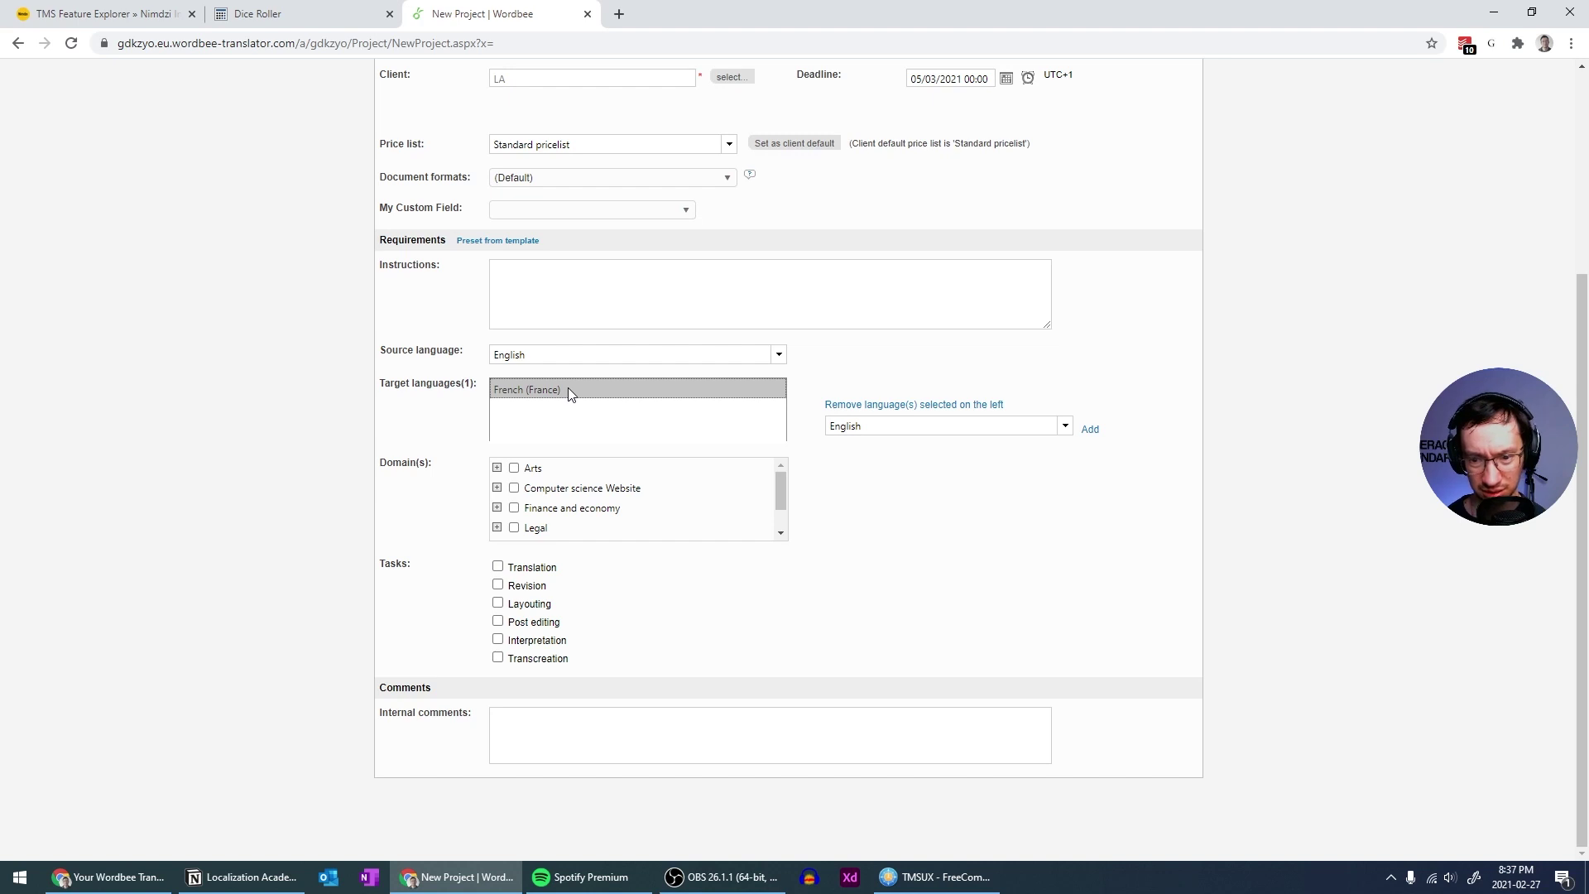
left_click(1063, 427)
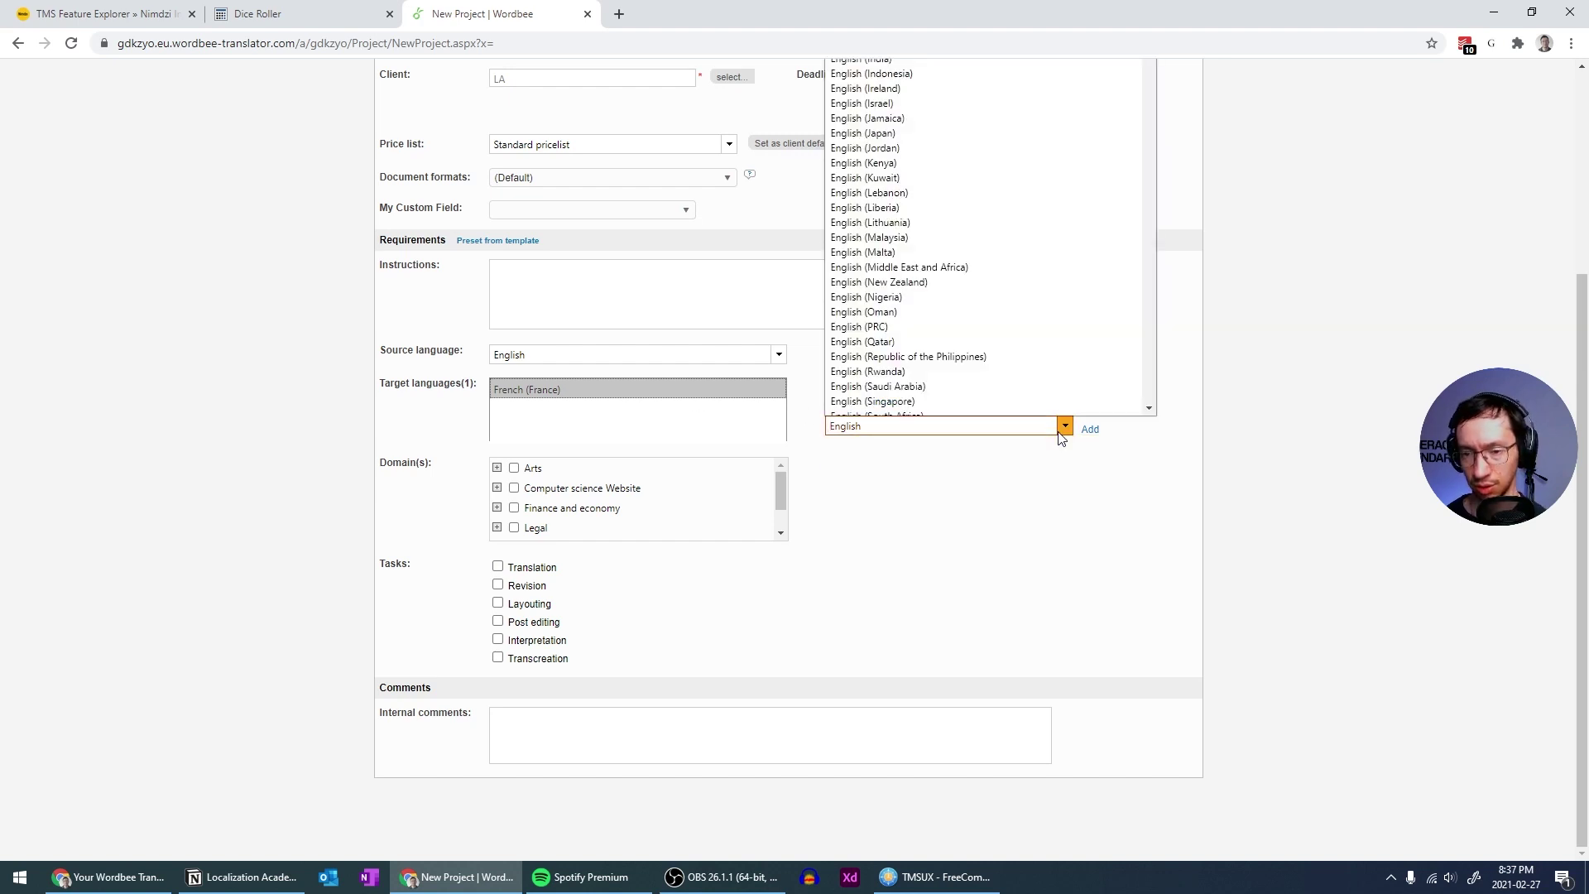
scroll(958, 331, "down", 4)
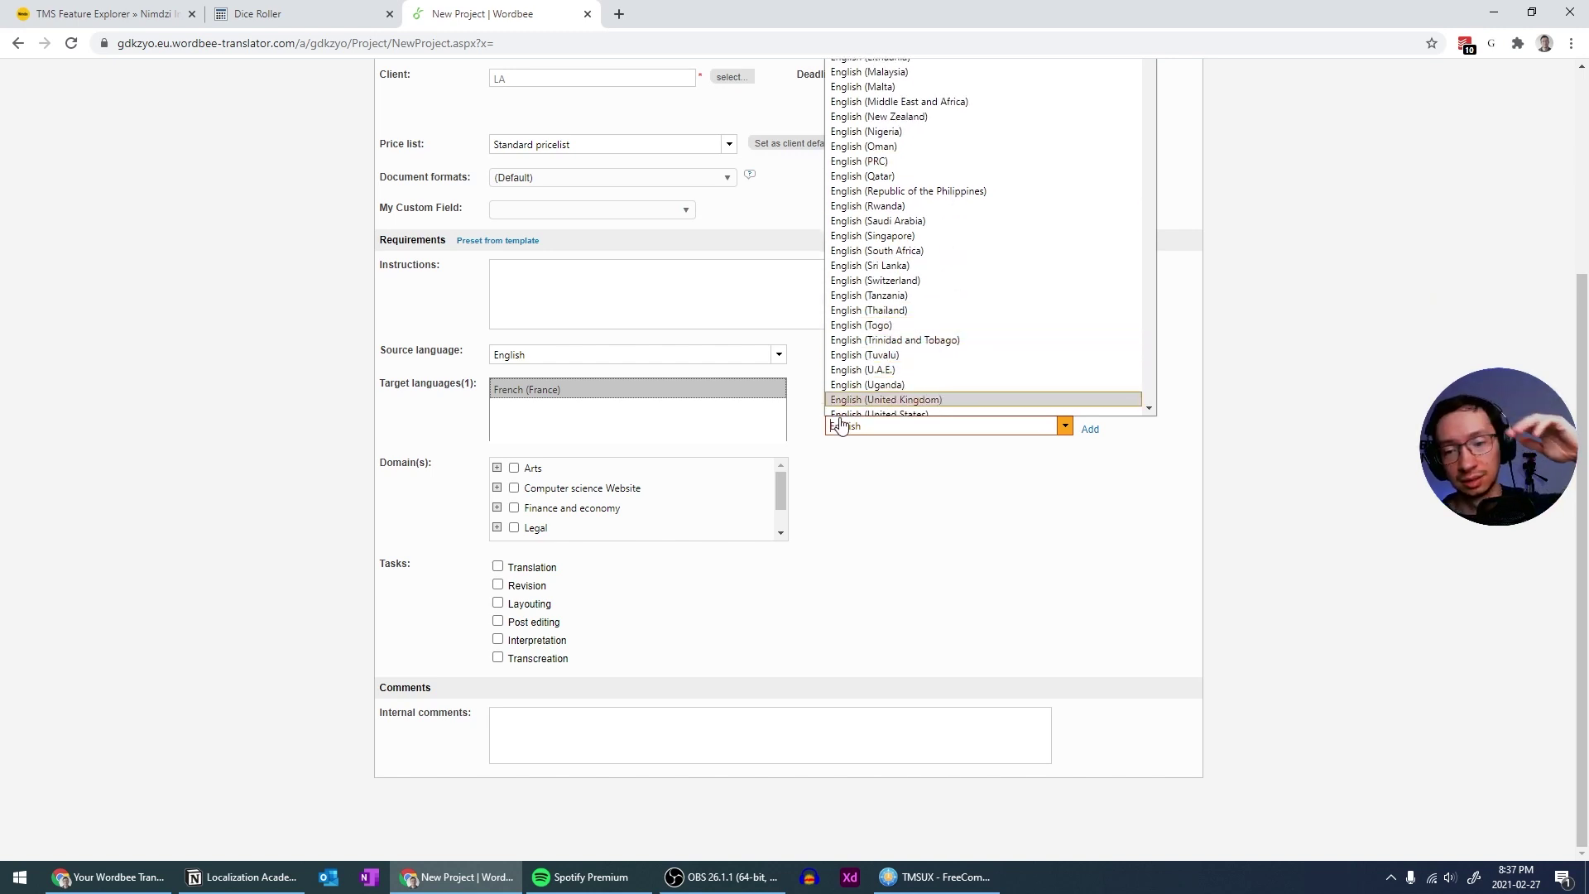
left_click(852, 479)
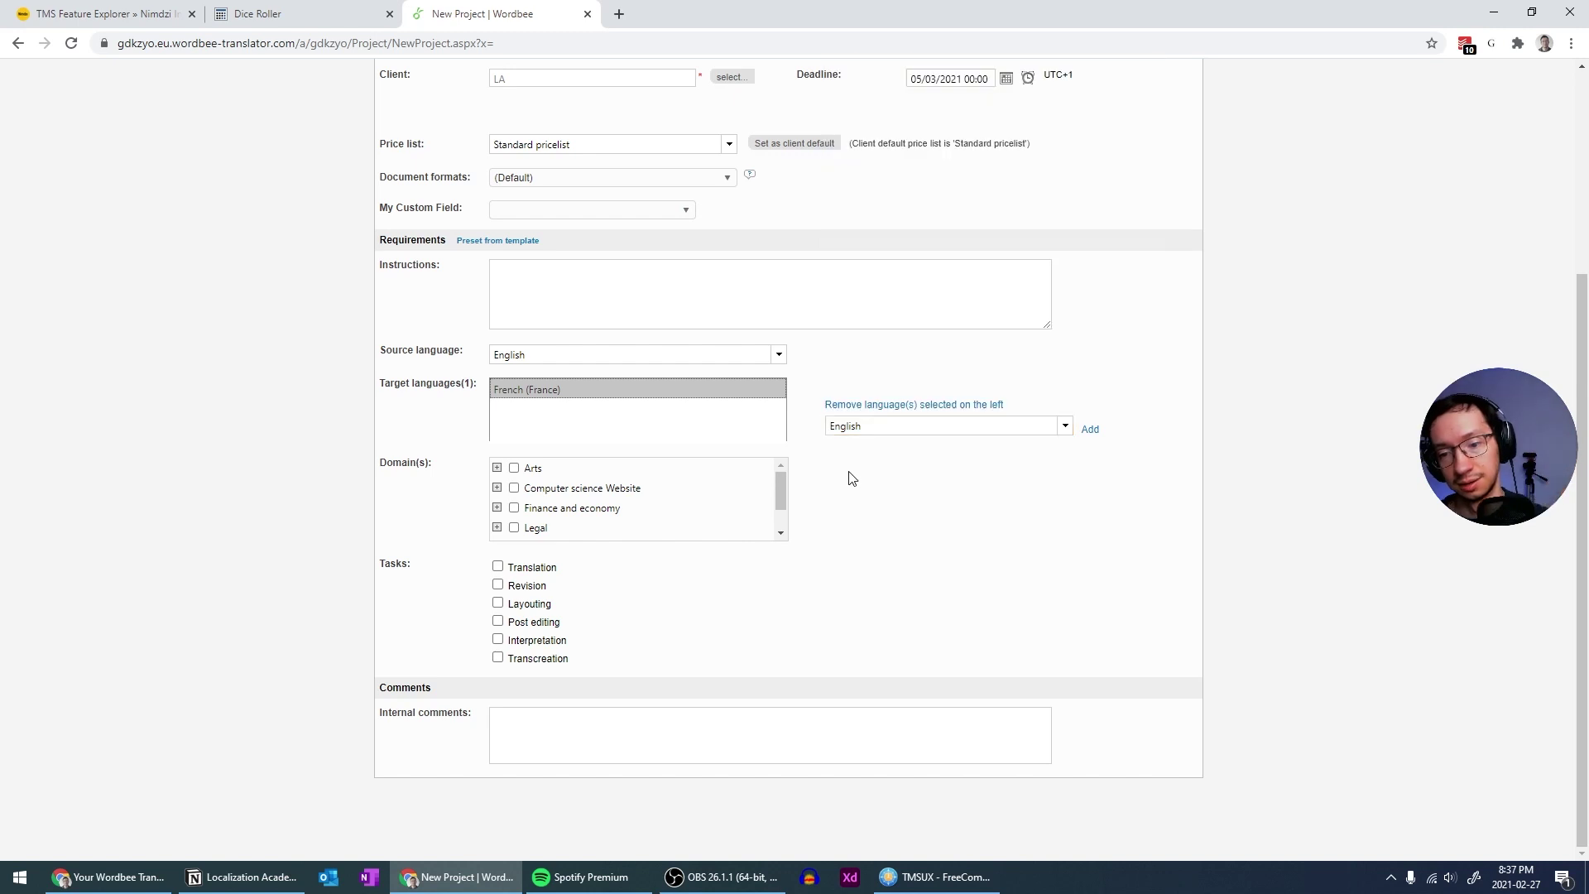
left_click(915, 412)
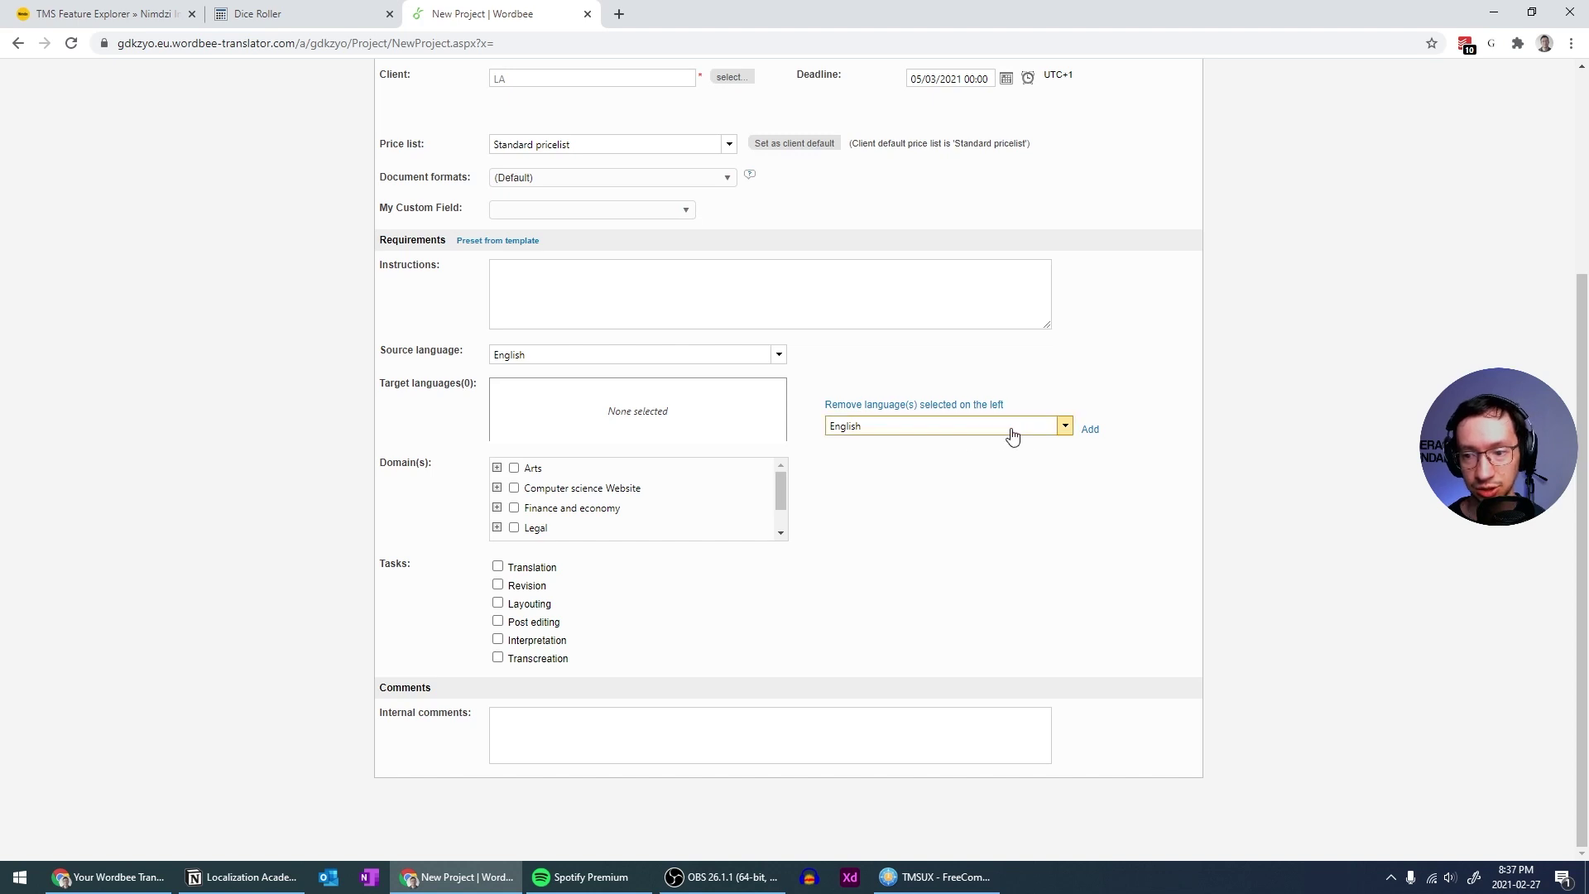
Add German (Germany) as a target language
left_click(1063, 425)
scroll(907, 313, "down", 3)
type("French")
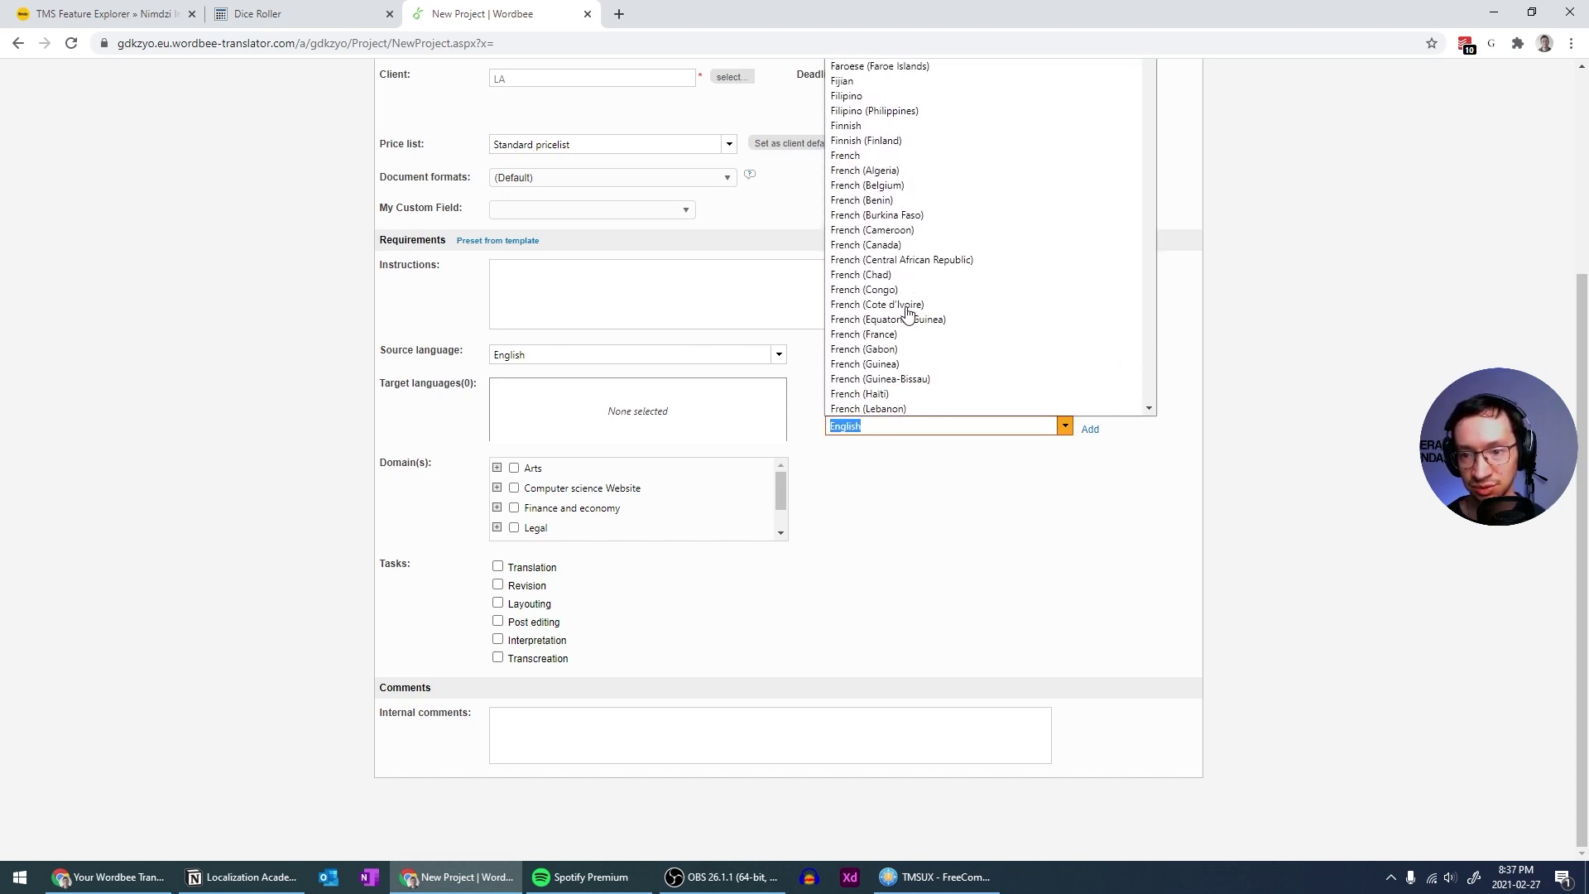
left_click(1065, 427)
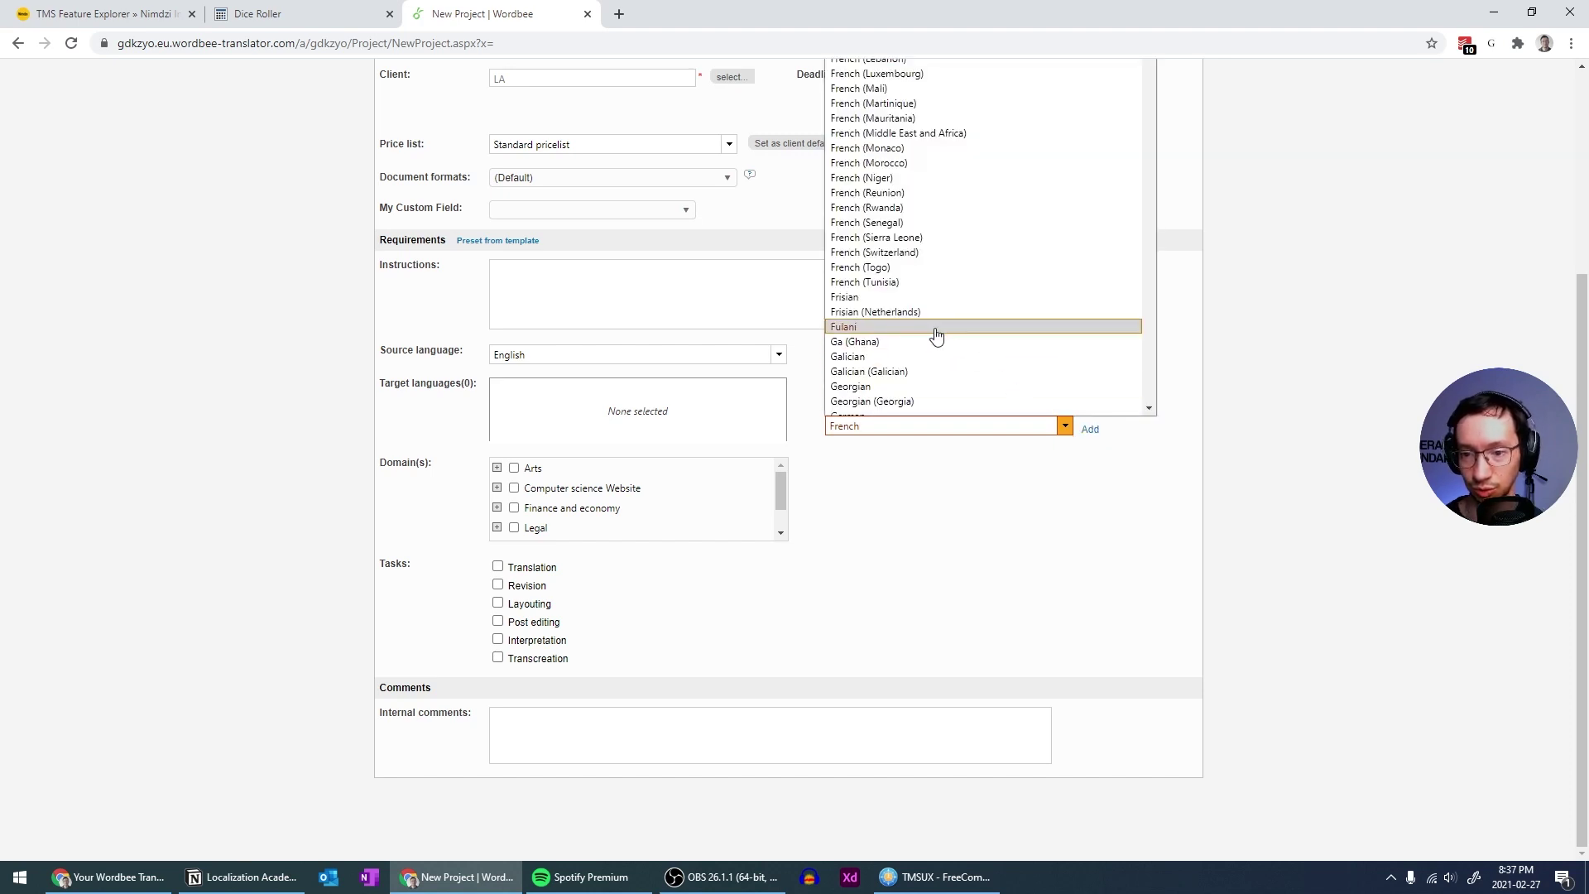
scroll(932, 337, "down", 2)
left_click(902, 296)
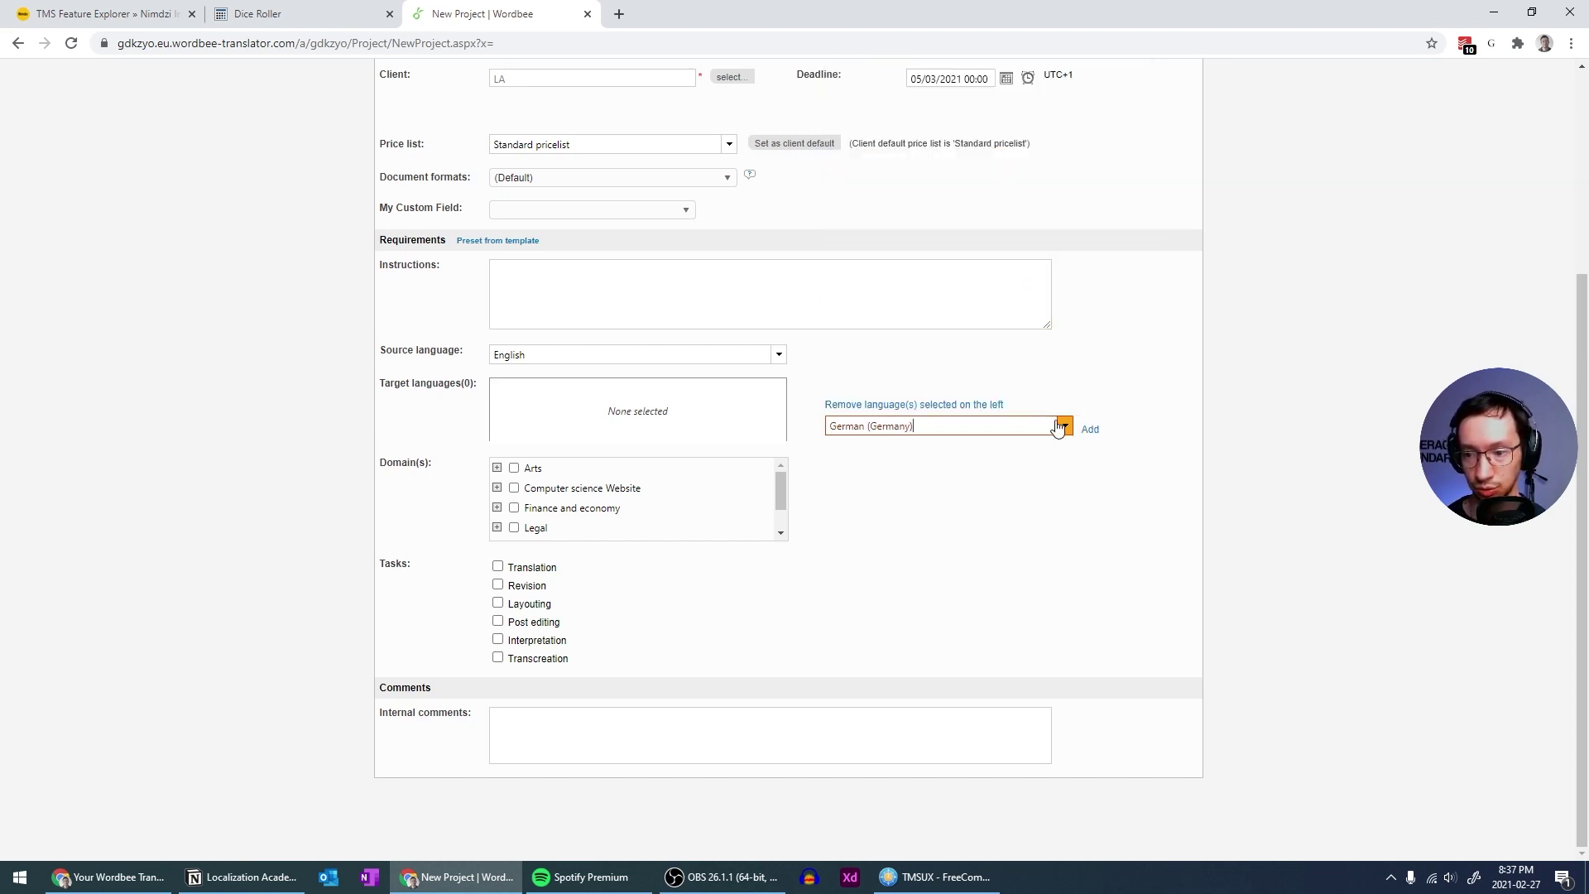
left_click(1089, 428)
Add Japanese (Japan) as a target language
left_click(1065, 427)
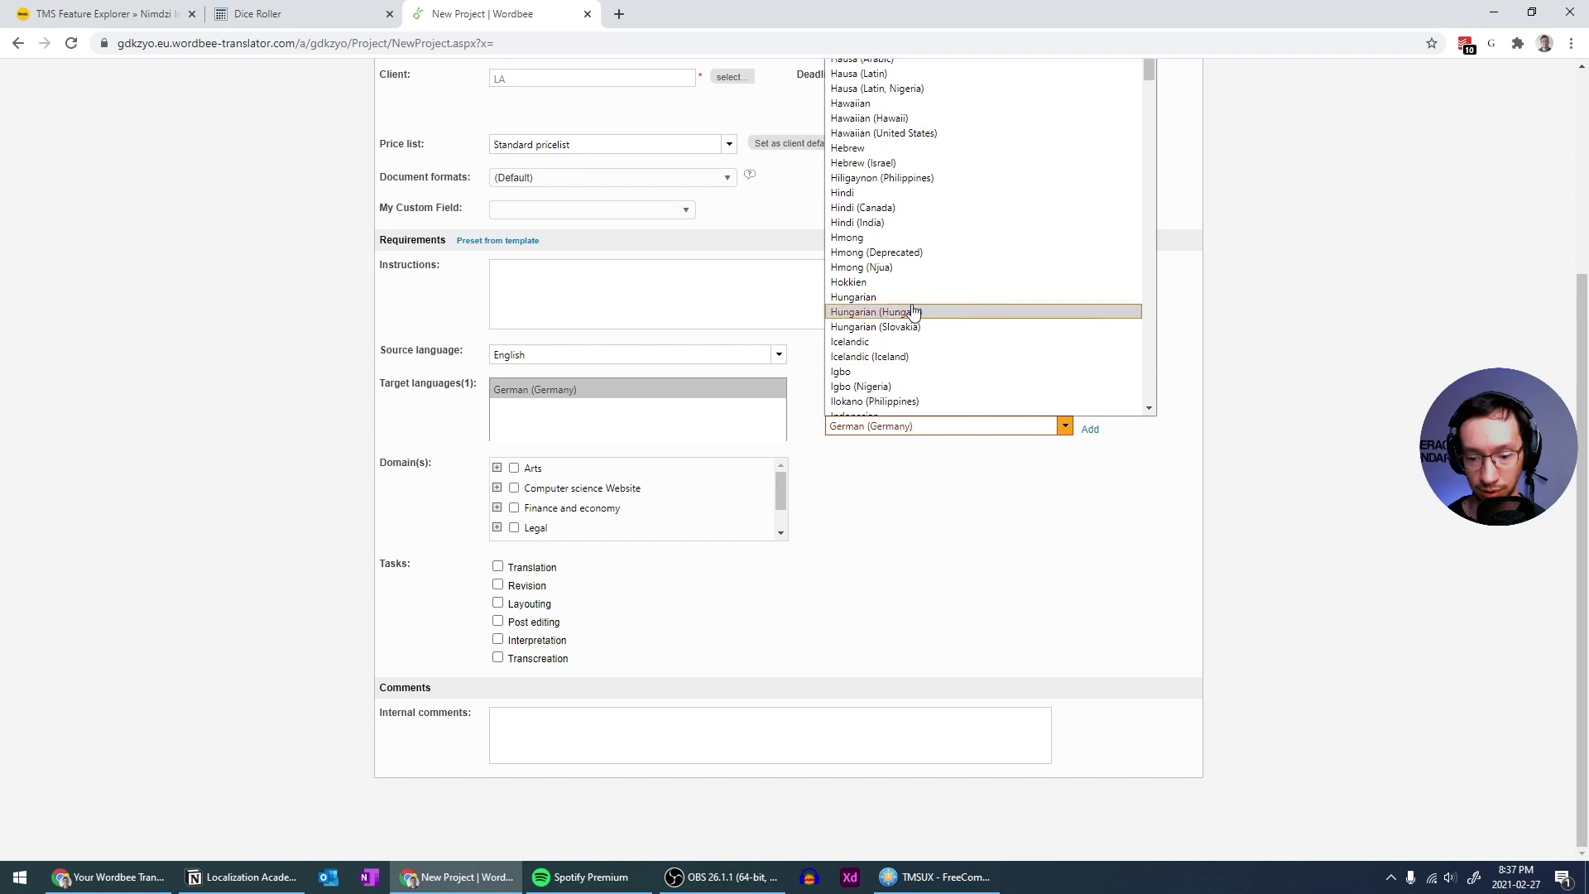
type("japa")
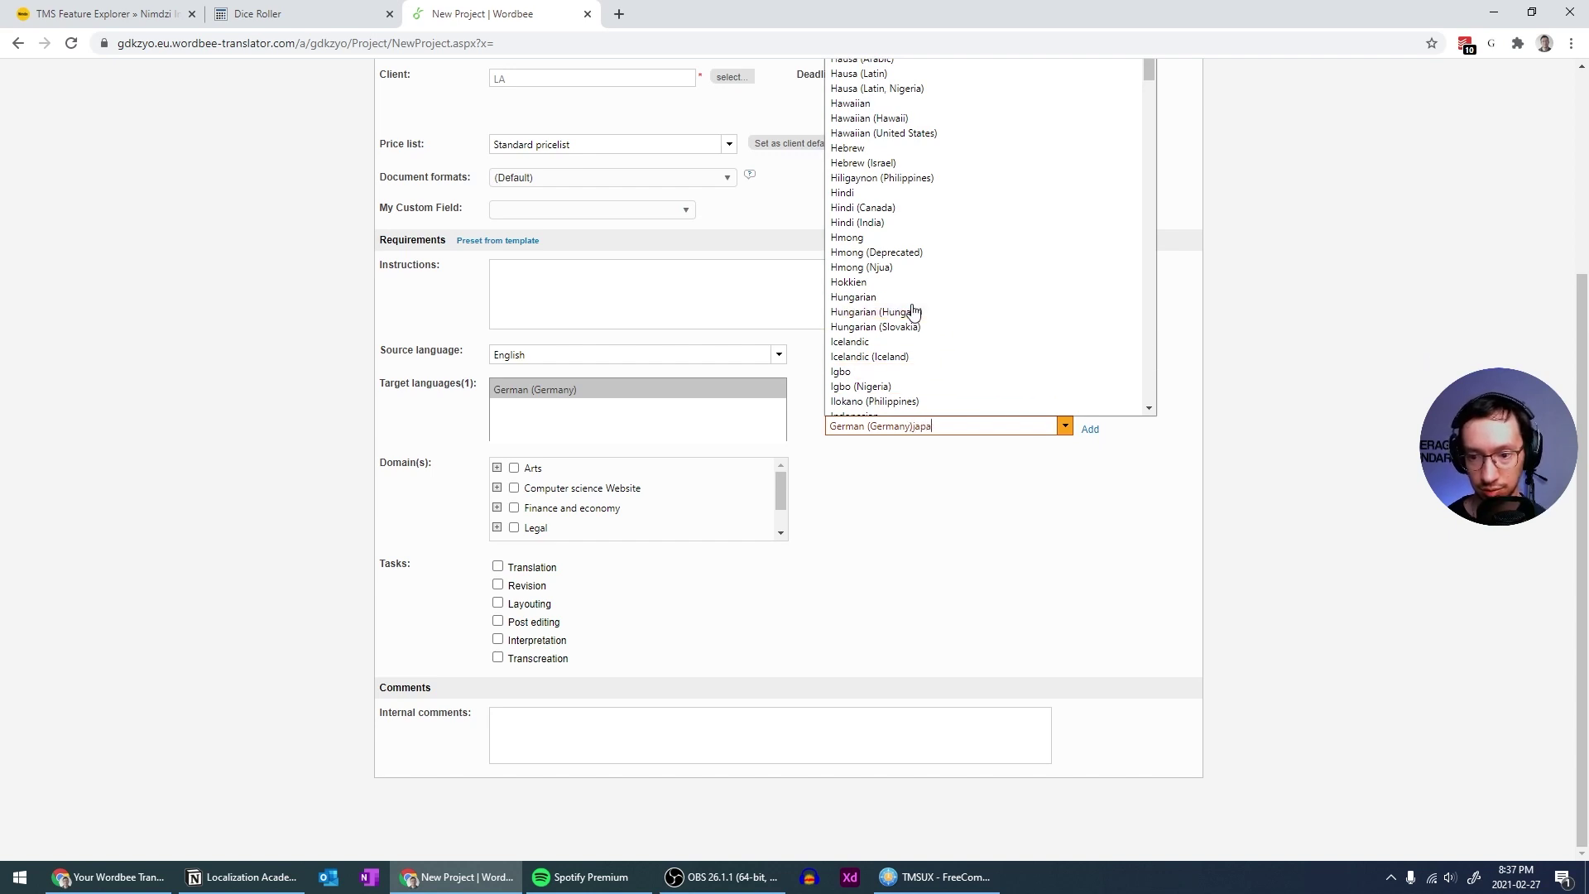
key("ctrl+a")
key("BackSpace")
type("j")
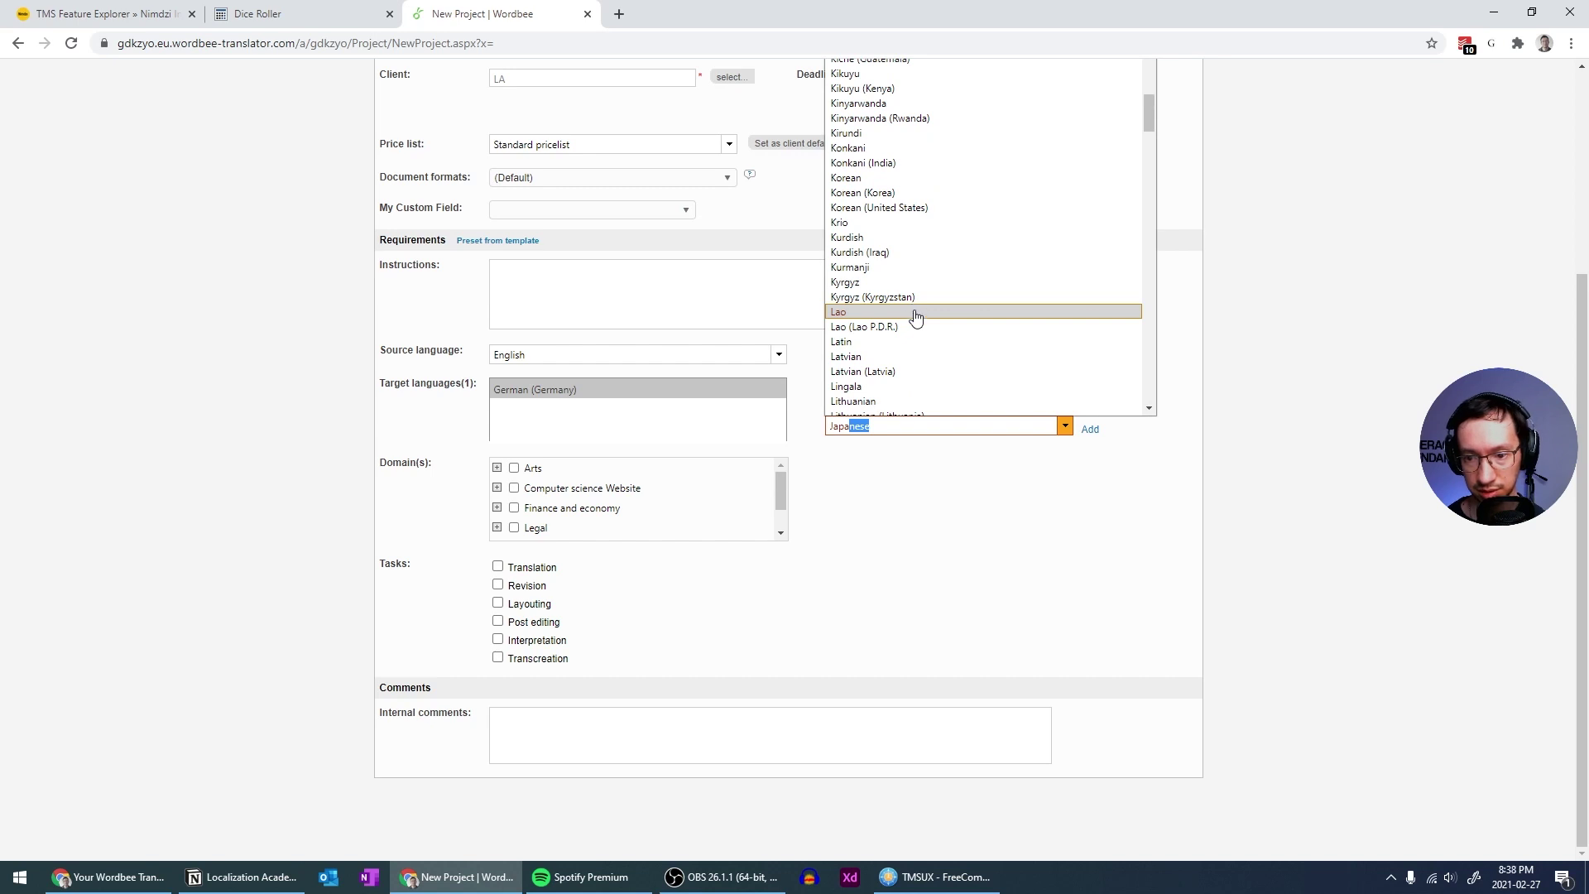
scroll(918, 321, "up", 7)
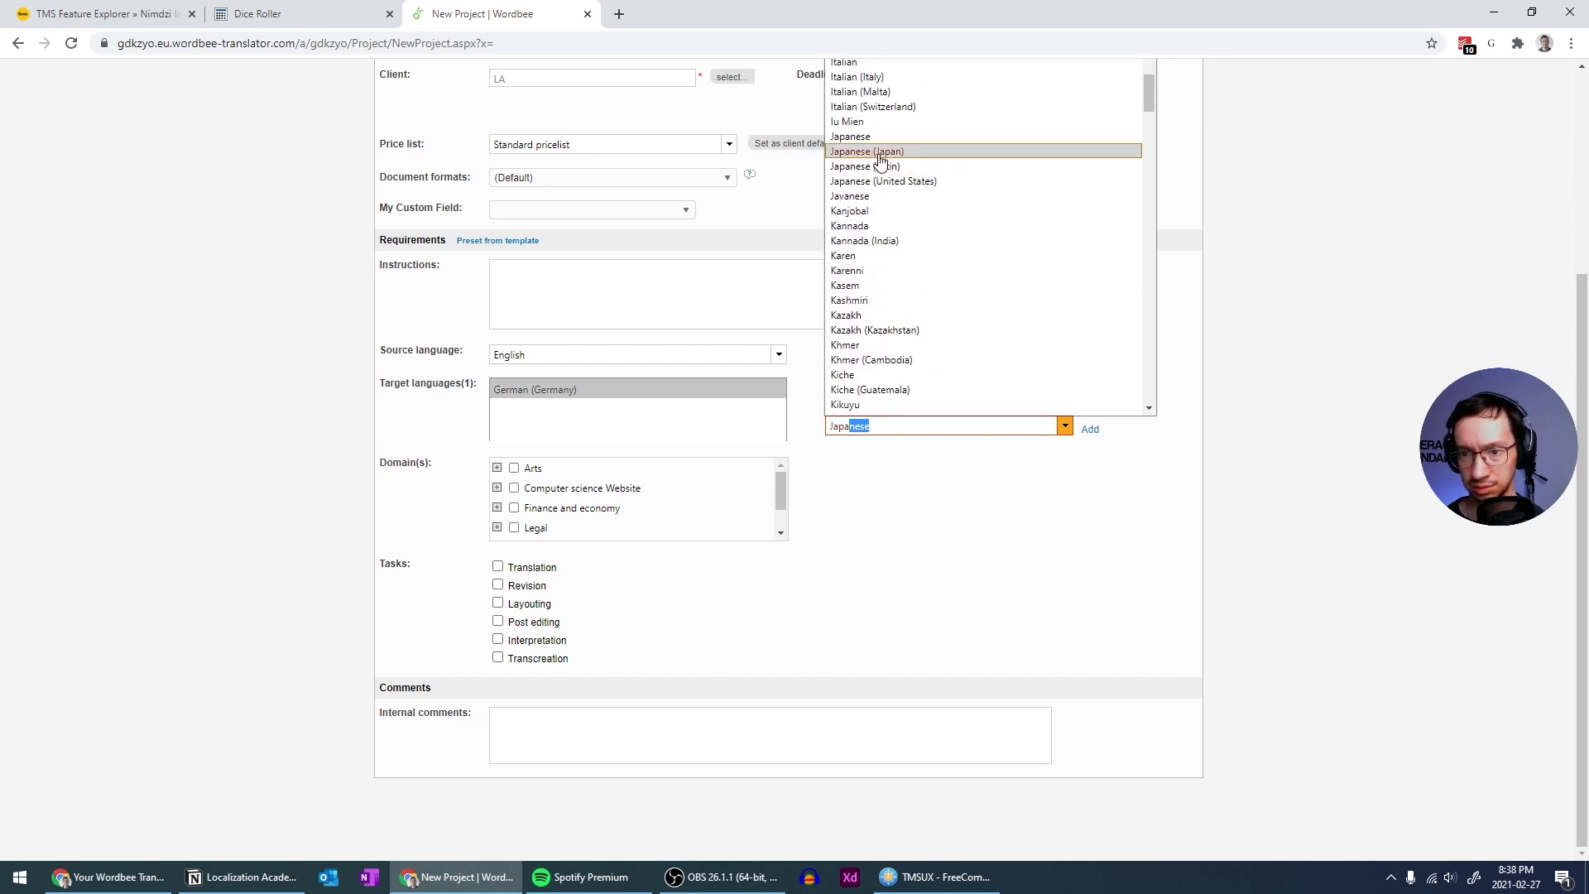
left_click(879, 157)
left_click(1090, 429)
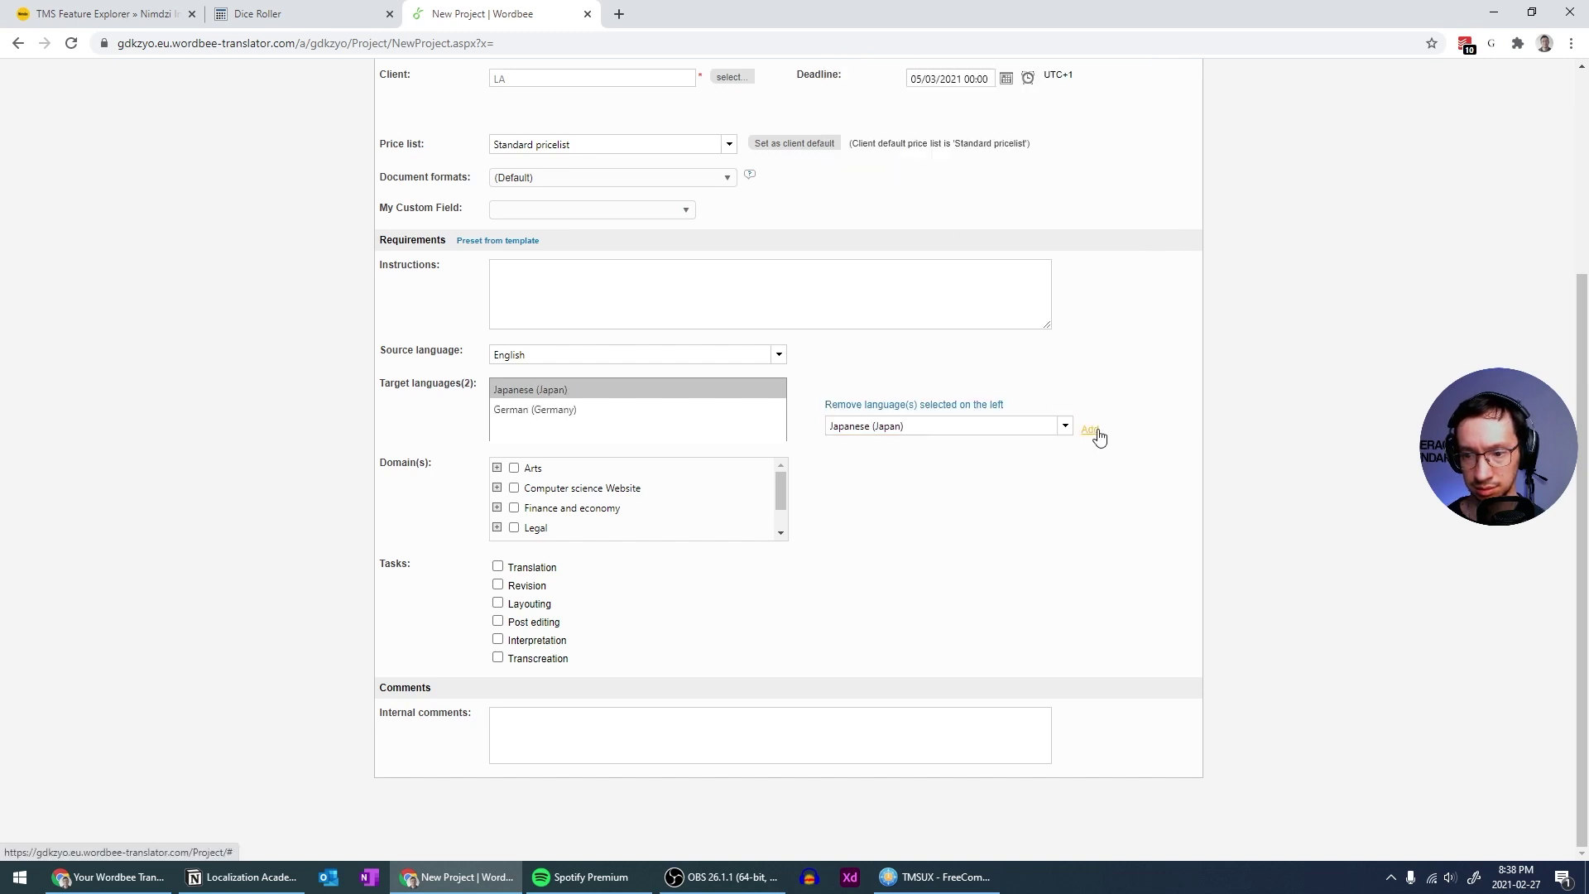
Add Czech (Czech Republic) as a target language
left_click(1065, 427)
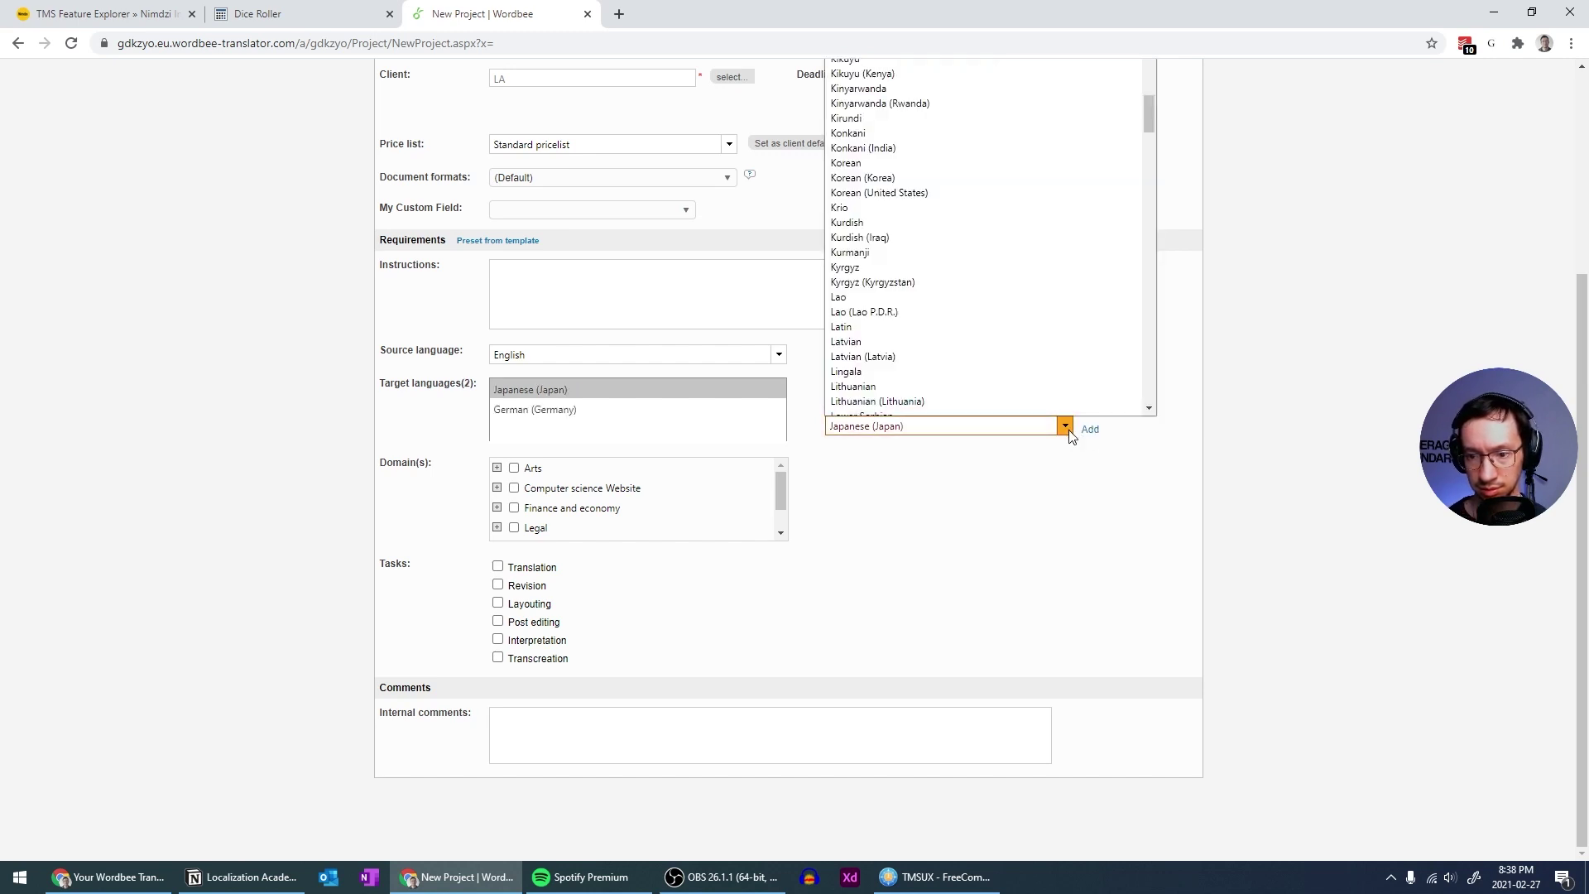
type("dsadsadasd")
key("ctrl+a")
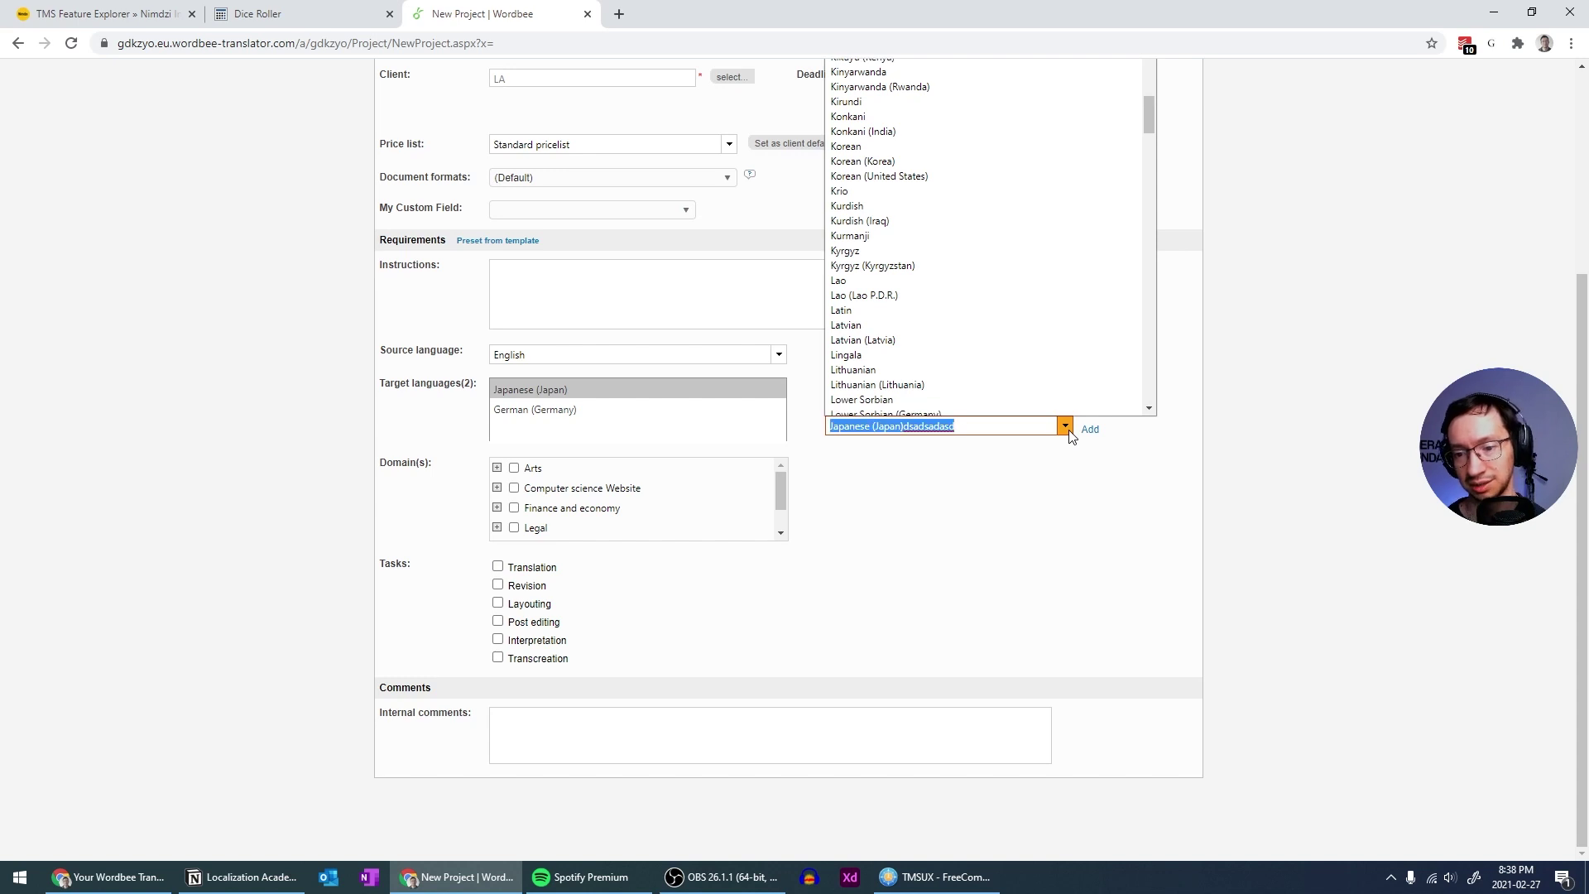
type("Czech")
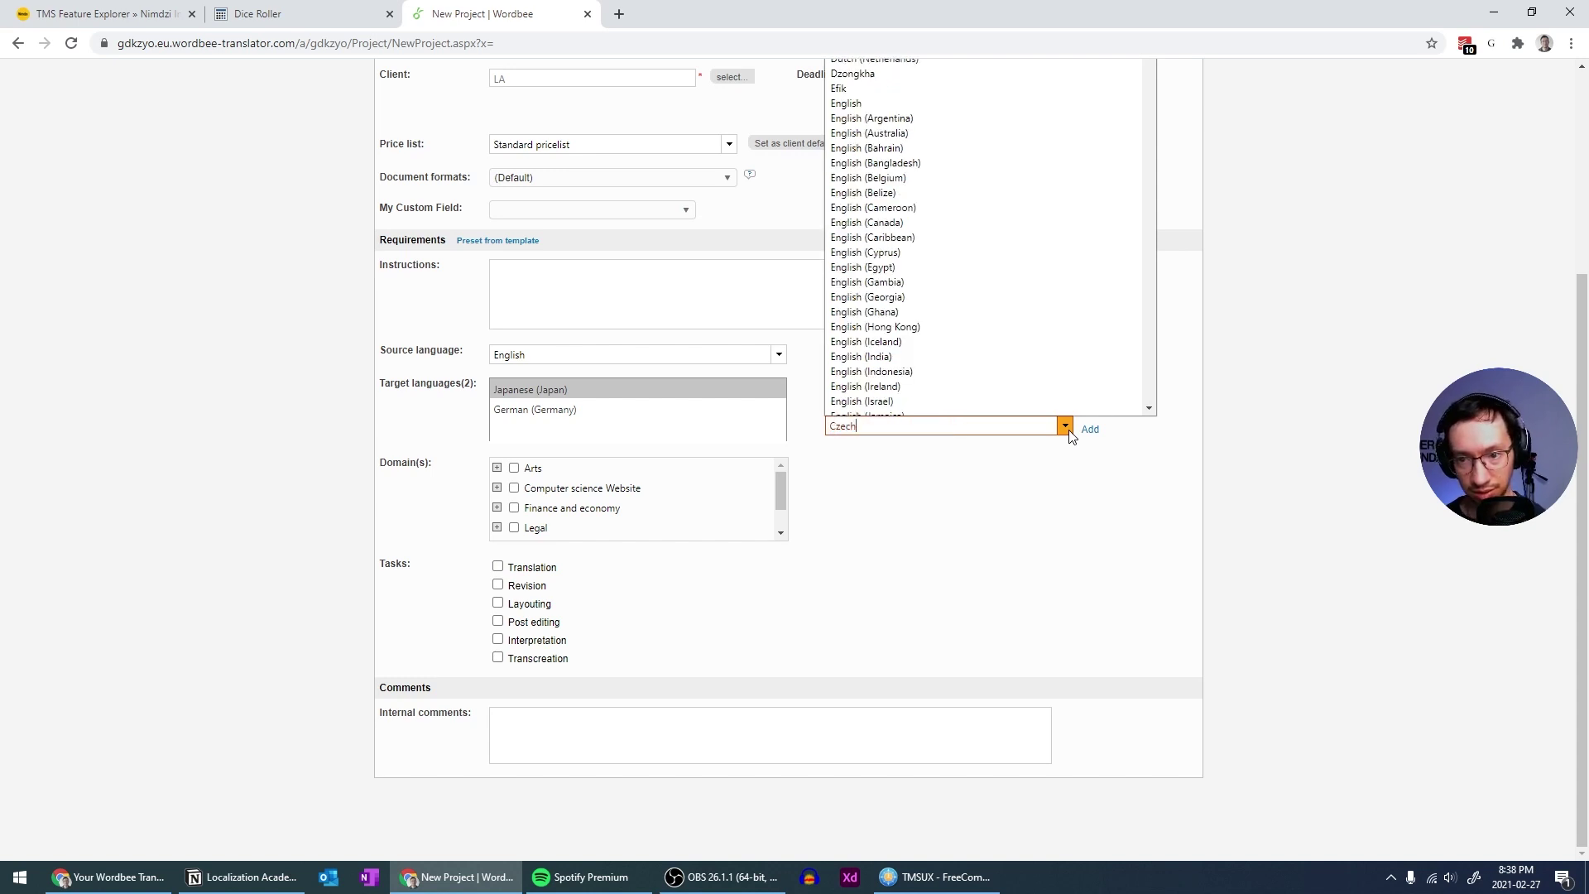
scroll(1387, 469, "up", 3)
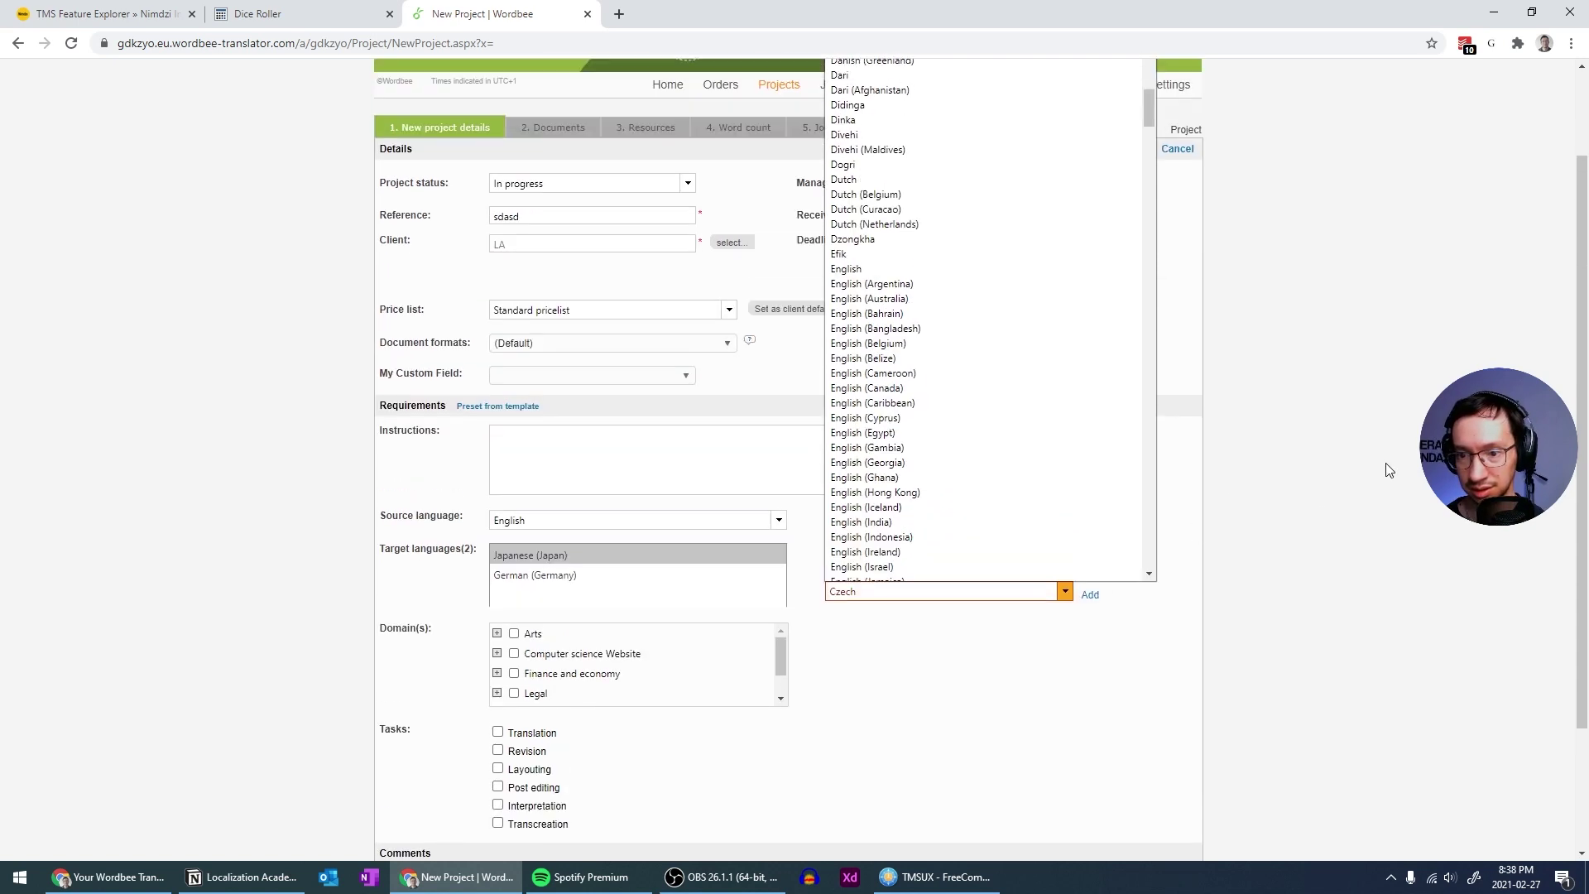
scroll(1388, 469, "down", 3)
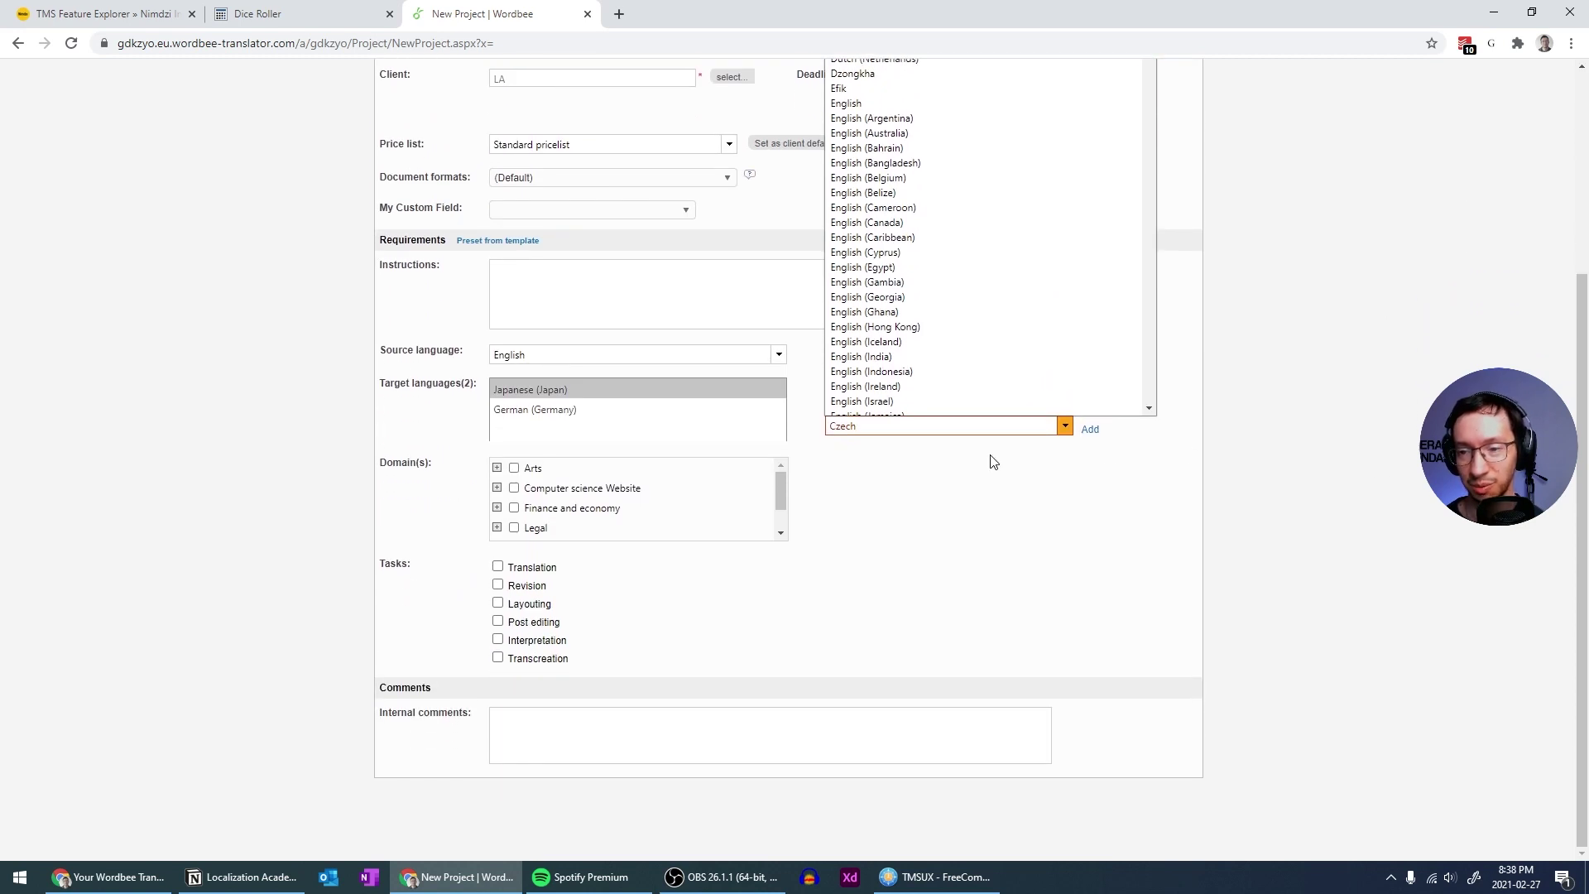
scroll(1030, 444, "up", 3)
left_click(876, 101)
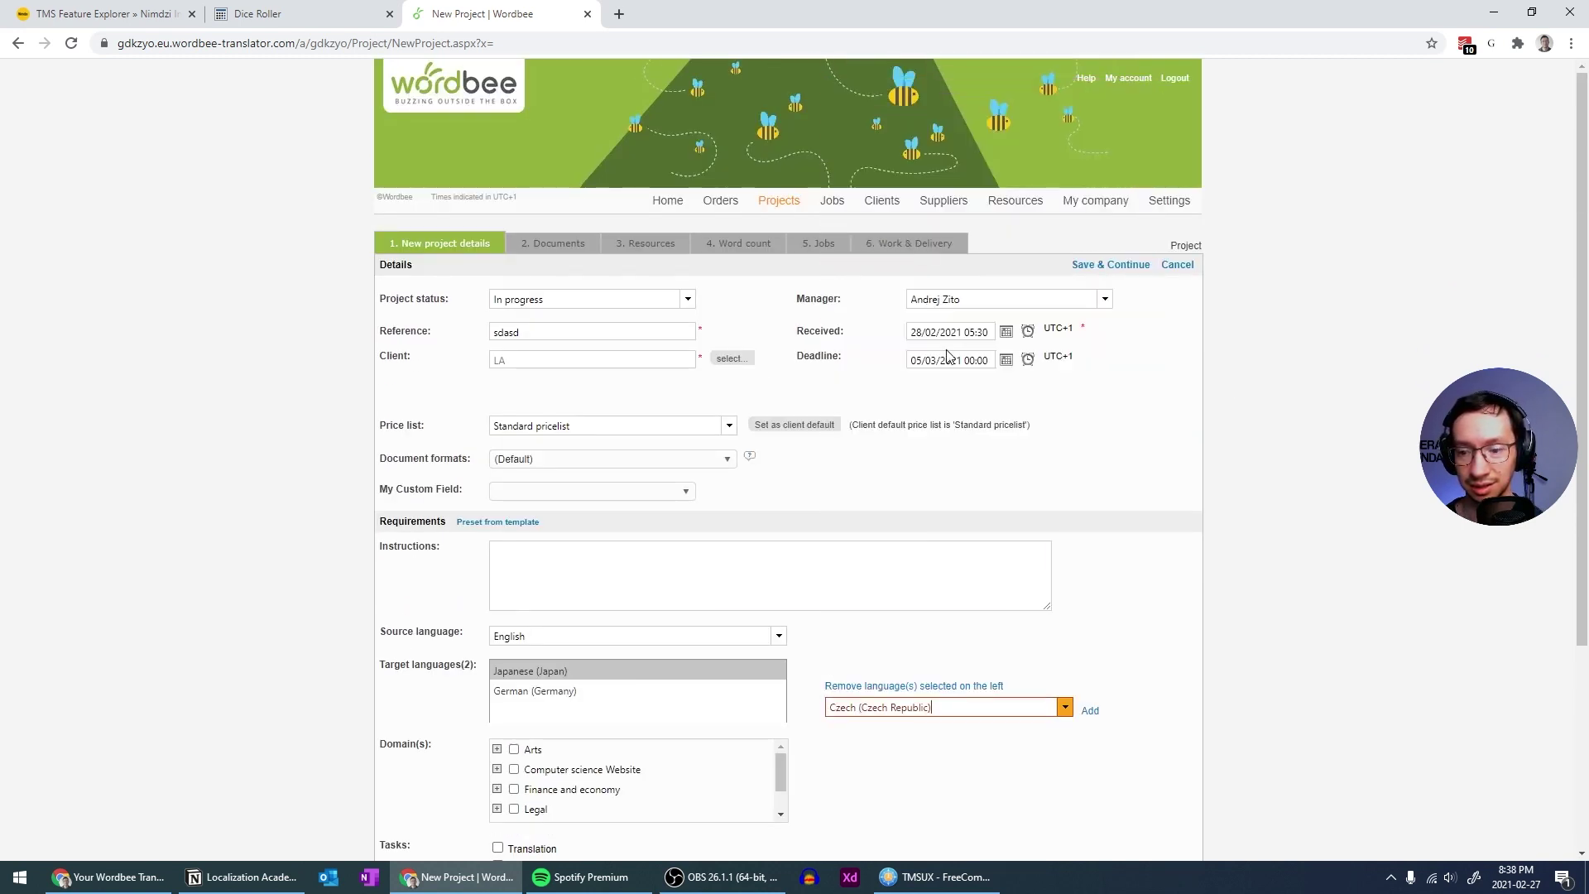
left_click(1093, 717)
scroll(1121, 677, "down", 3)
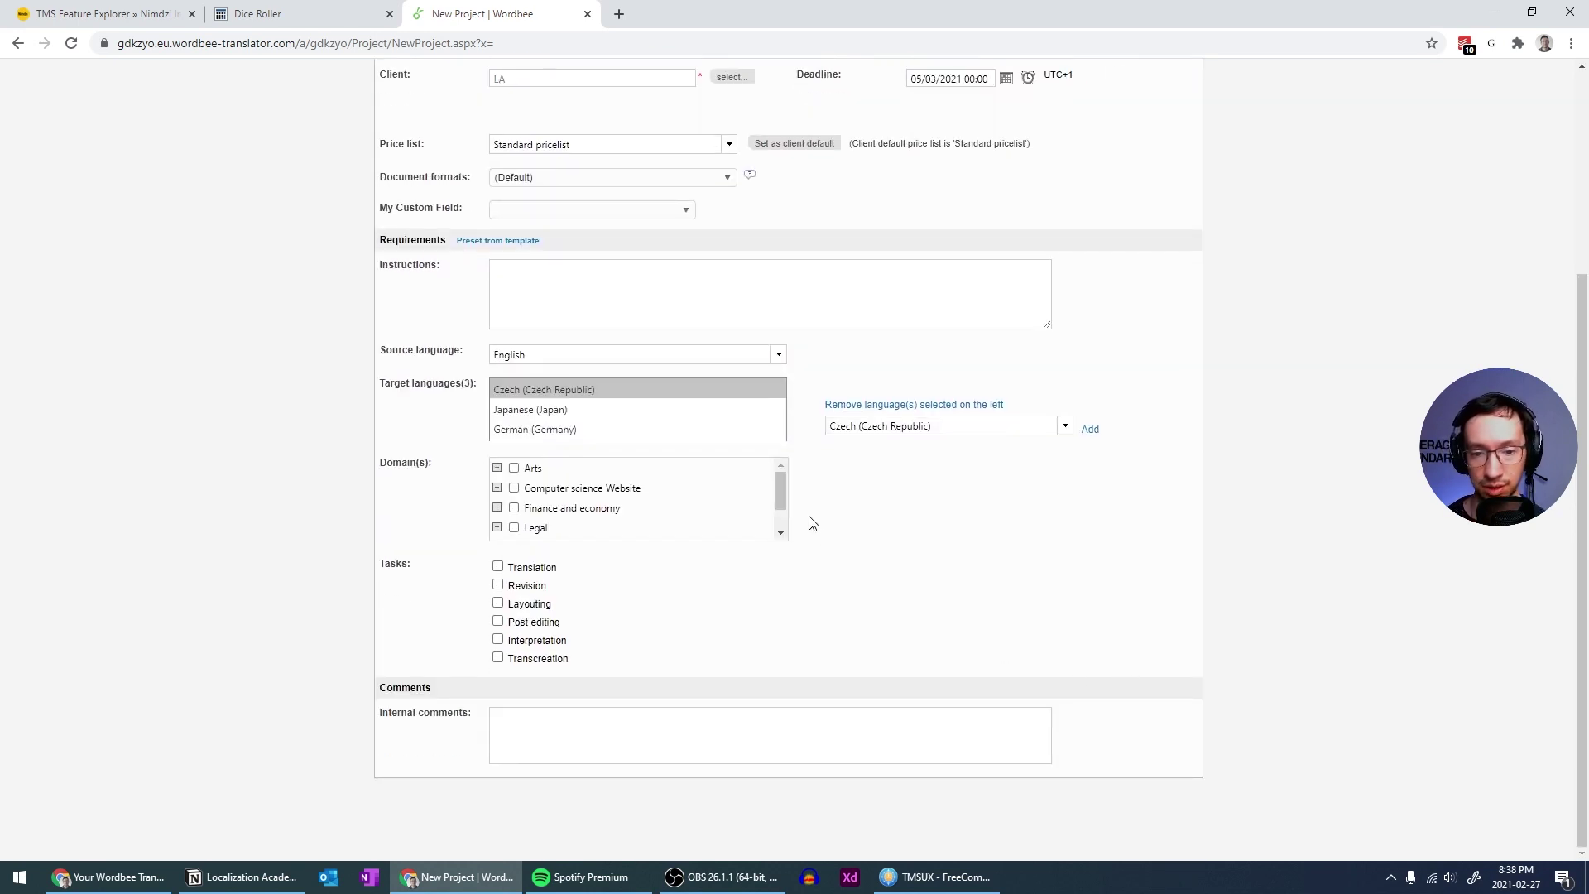
scroll(781, 494, "down", 1)
left_click_drag(783, 493, 786, 525)
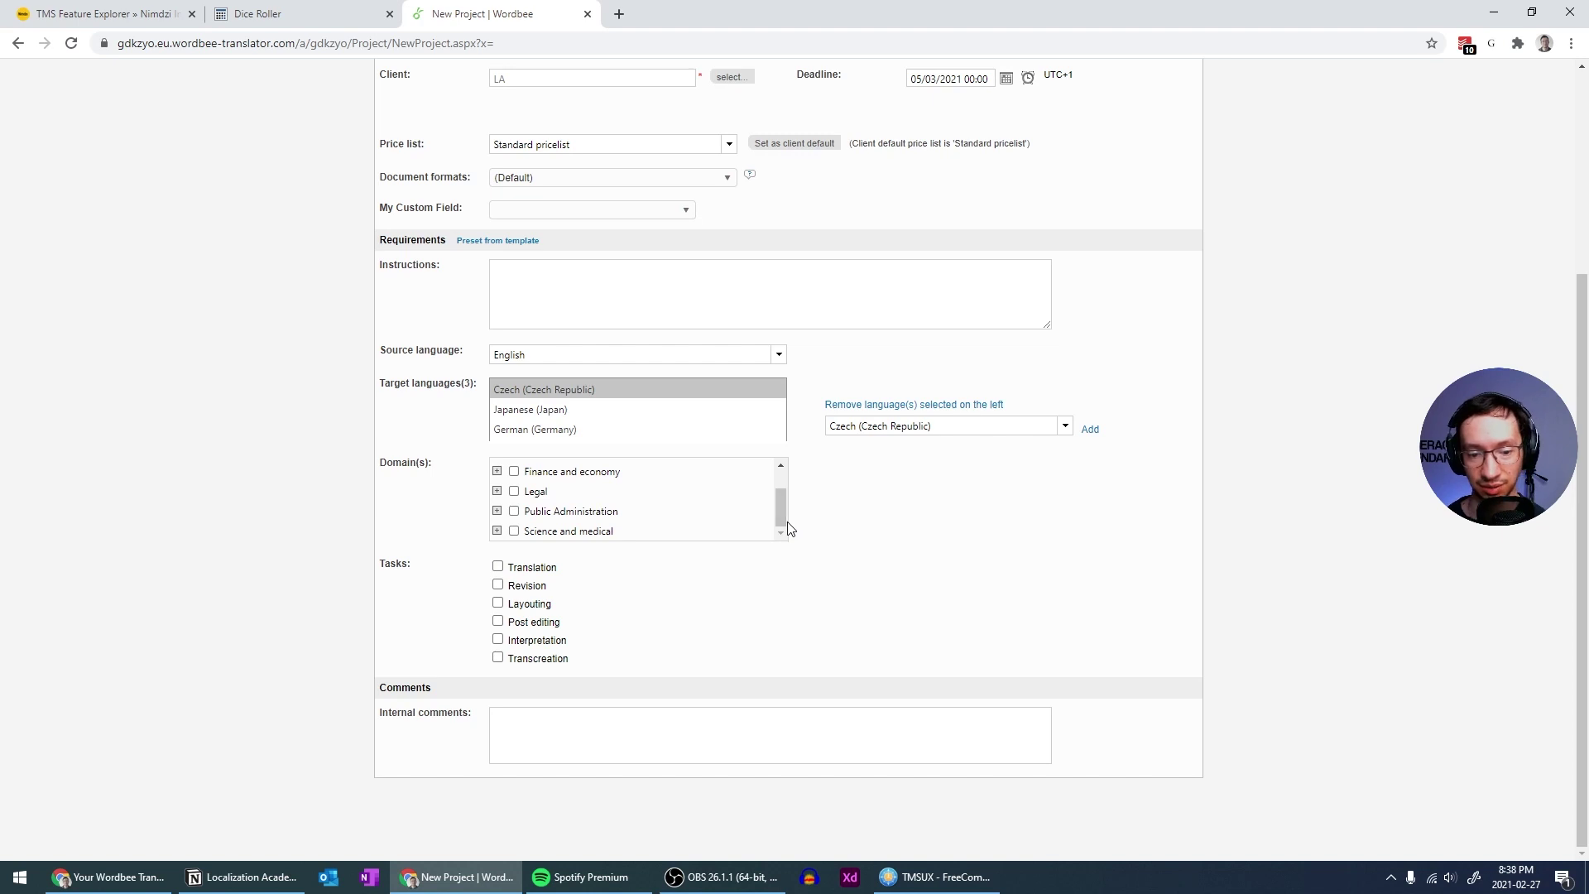
scroll(1053, 583, "up", 3)
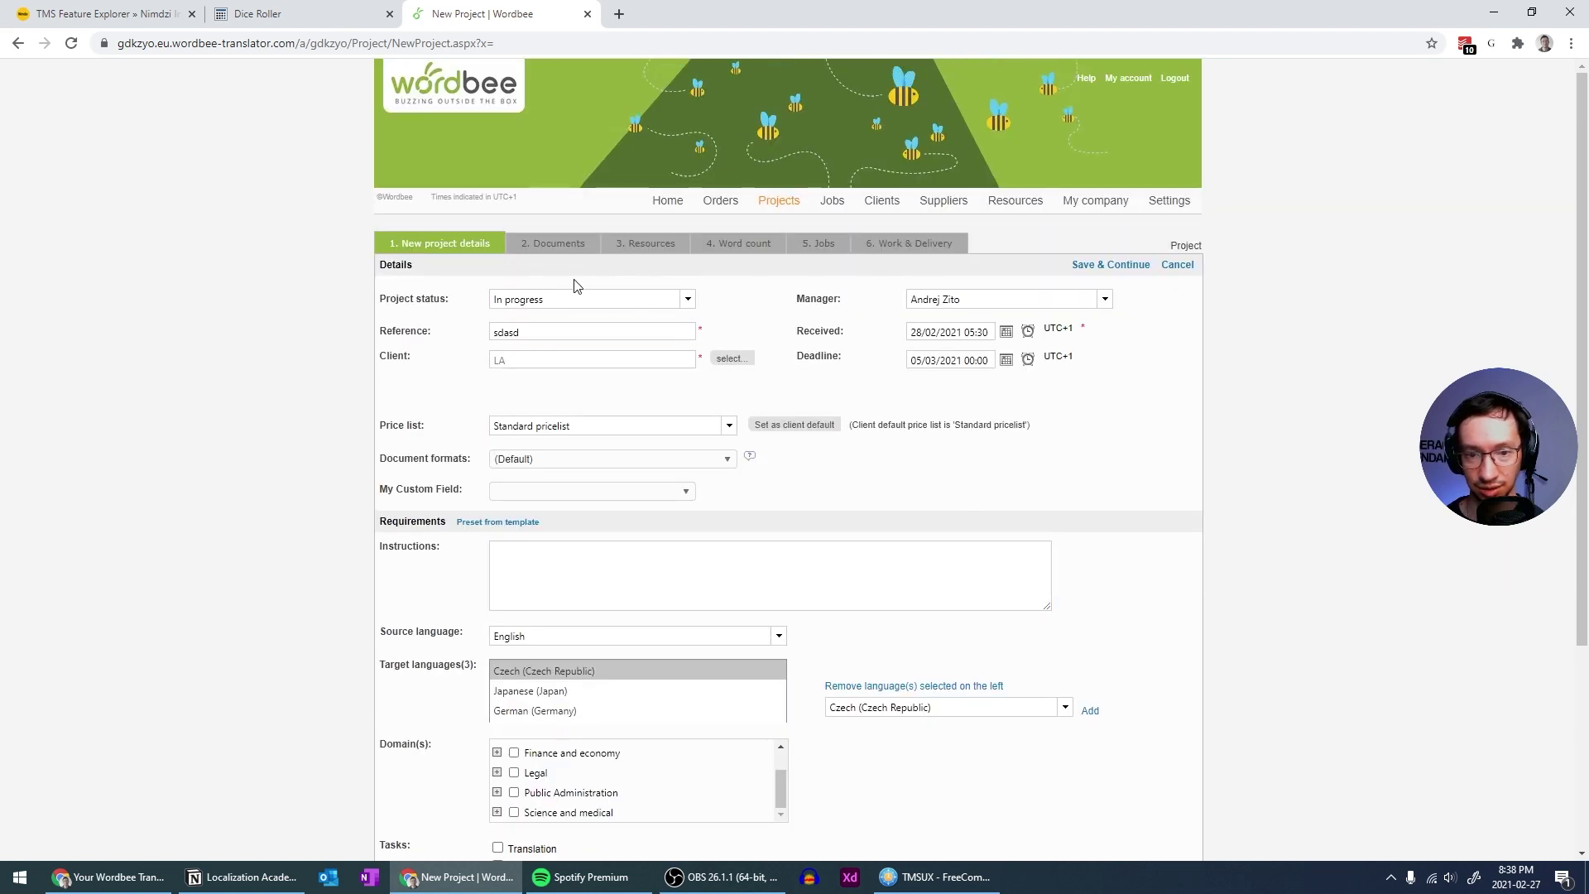
Save project sdasd and continue to the Documents step, then switch to the file manager
left_click(1088, 265)
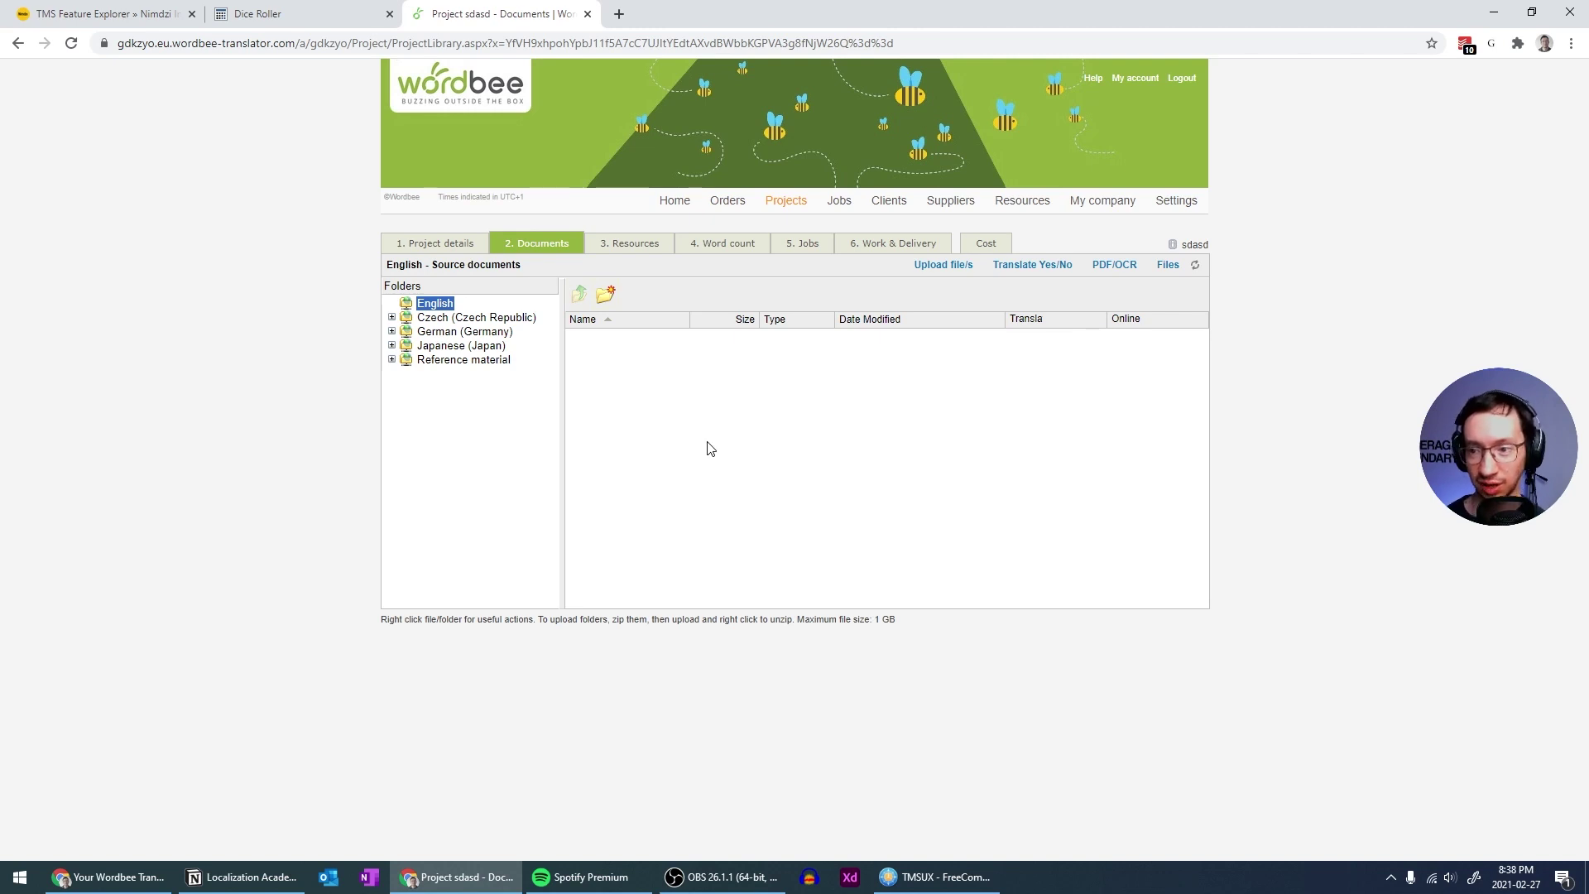
key("alt+Tab")
key("alt+Tab")
key("alt+Tab")
key("alt+Tab")
key("alt+Tab")
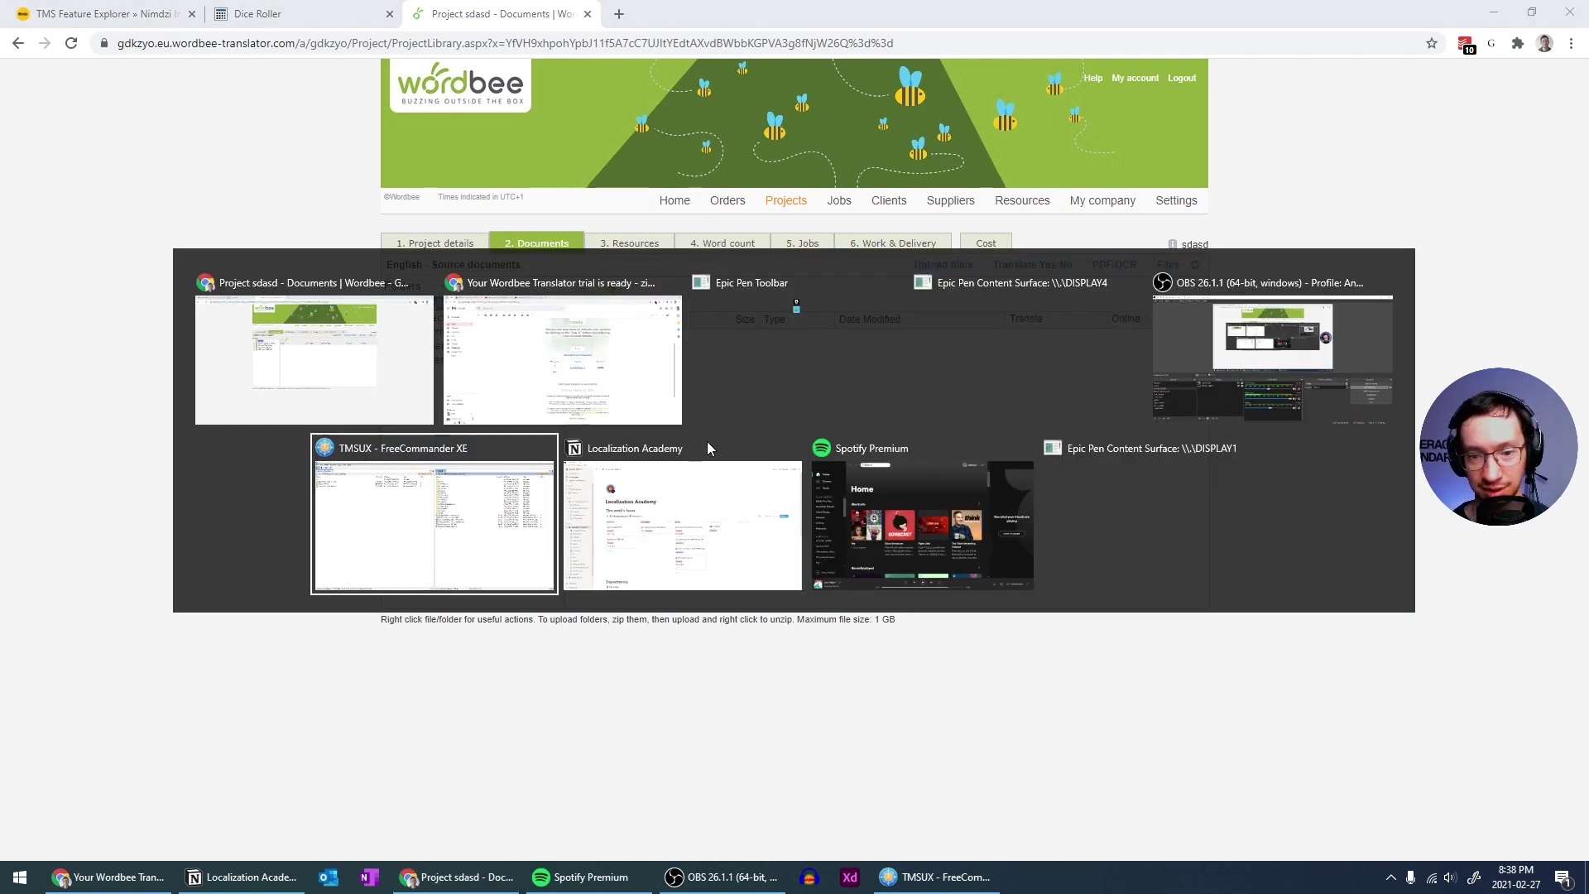
Mark About.docx and DLC.xlsx and open Wordbee's upload window for the English folder
key("Down")
key("Down")
key("Down")
key("Down")
key("Down")
key("Down")
key("Down")
key("Down")
key("Down")
key("Down")
key("Down")
key("Down")
key("Down")
key("Down")
key("Down")
key("Down")
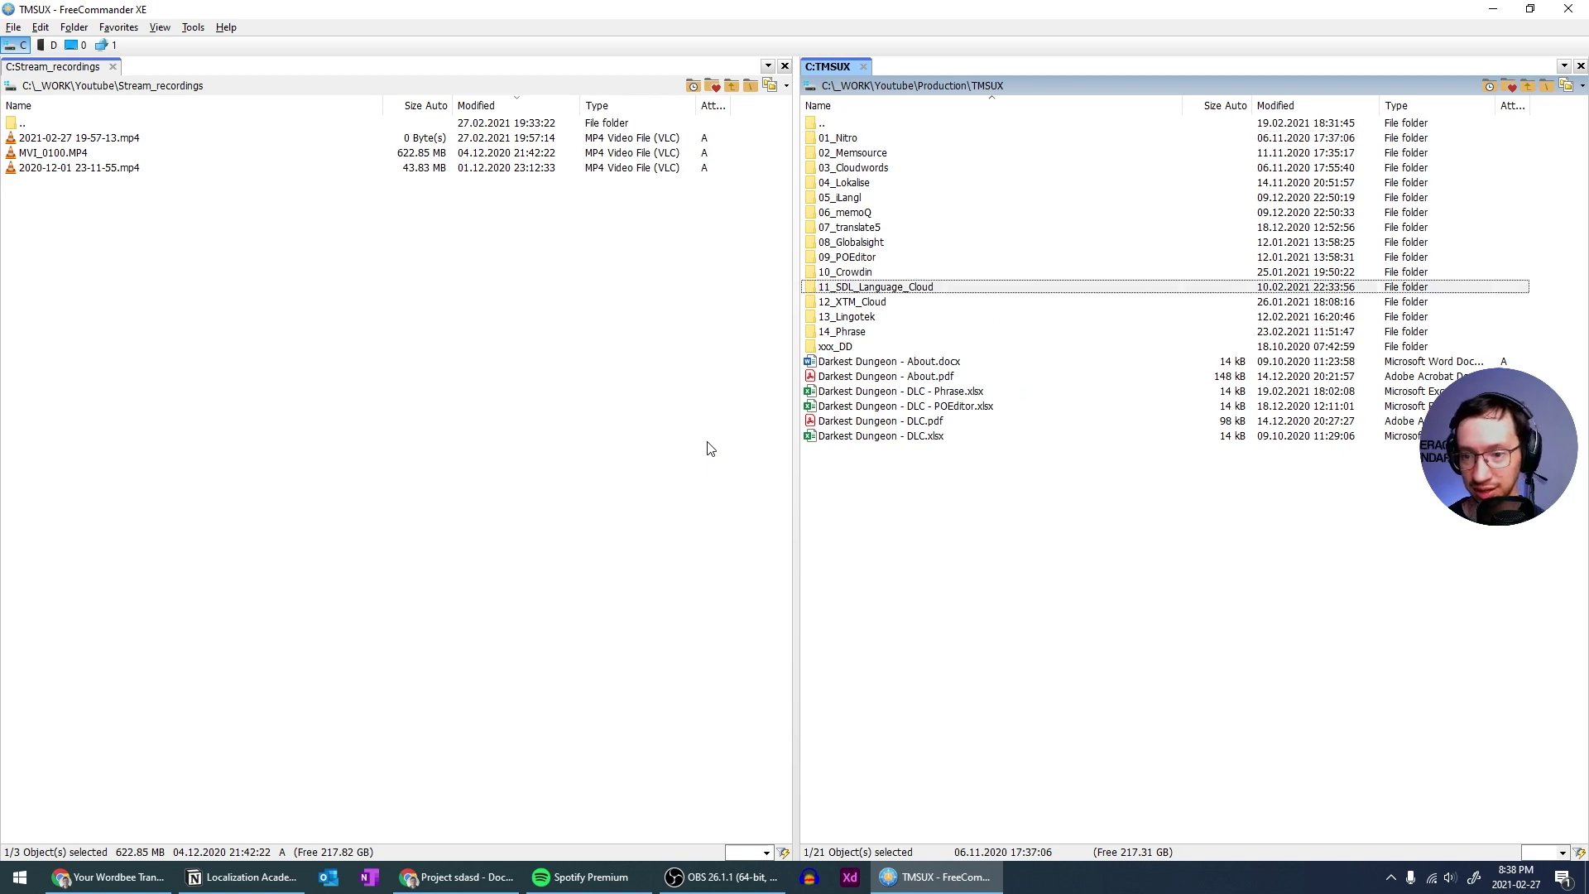
key("Insert")
key("Down")
key("Down")
key("Down")
key("Down")
key("Insert")
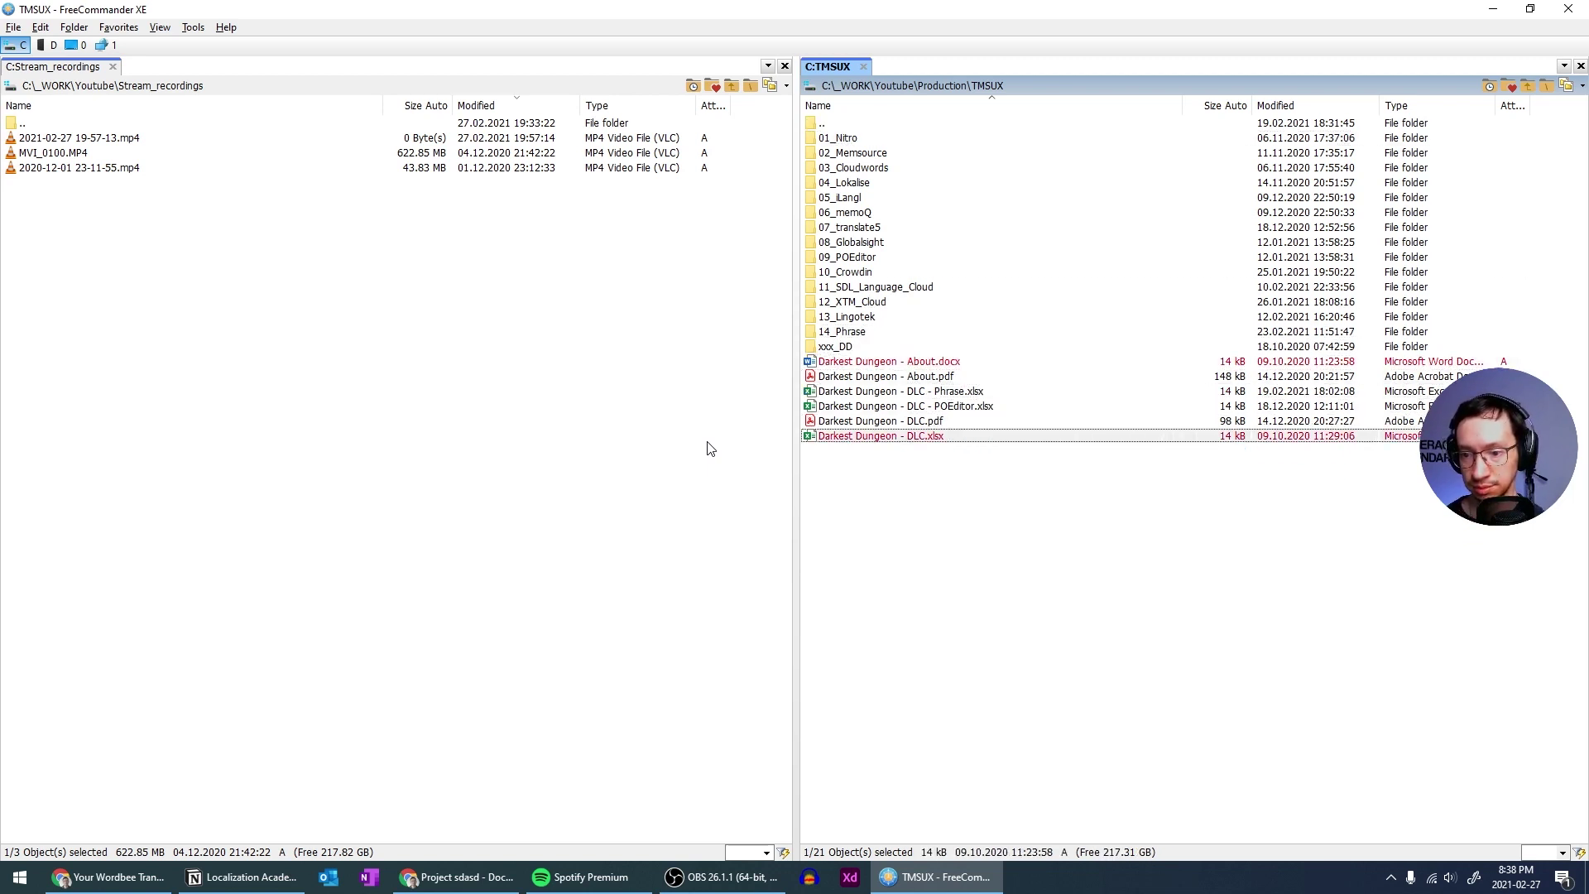
left_click_drag(929, 364, 717, 427)
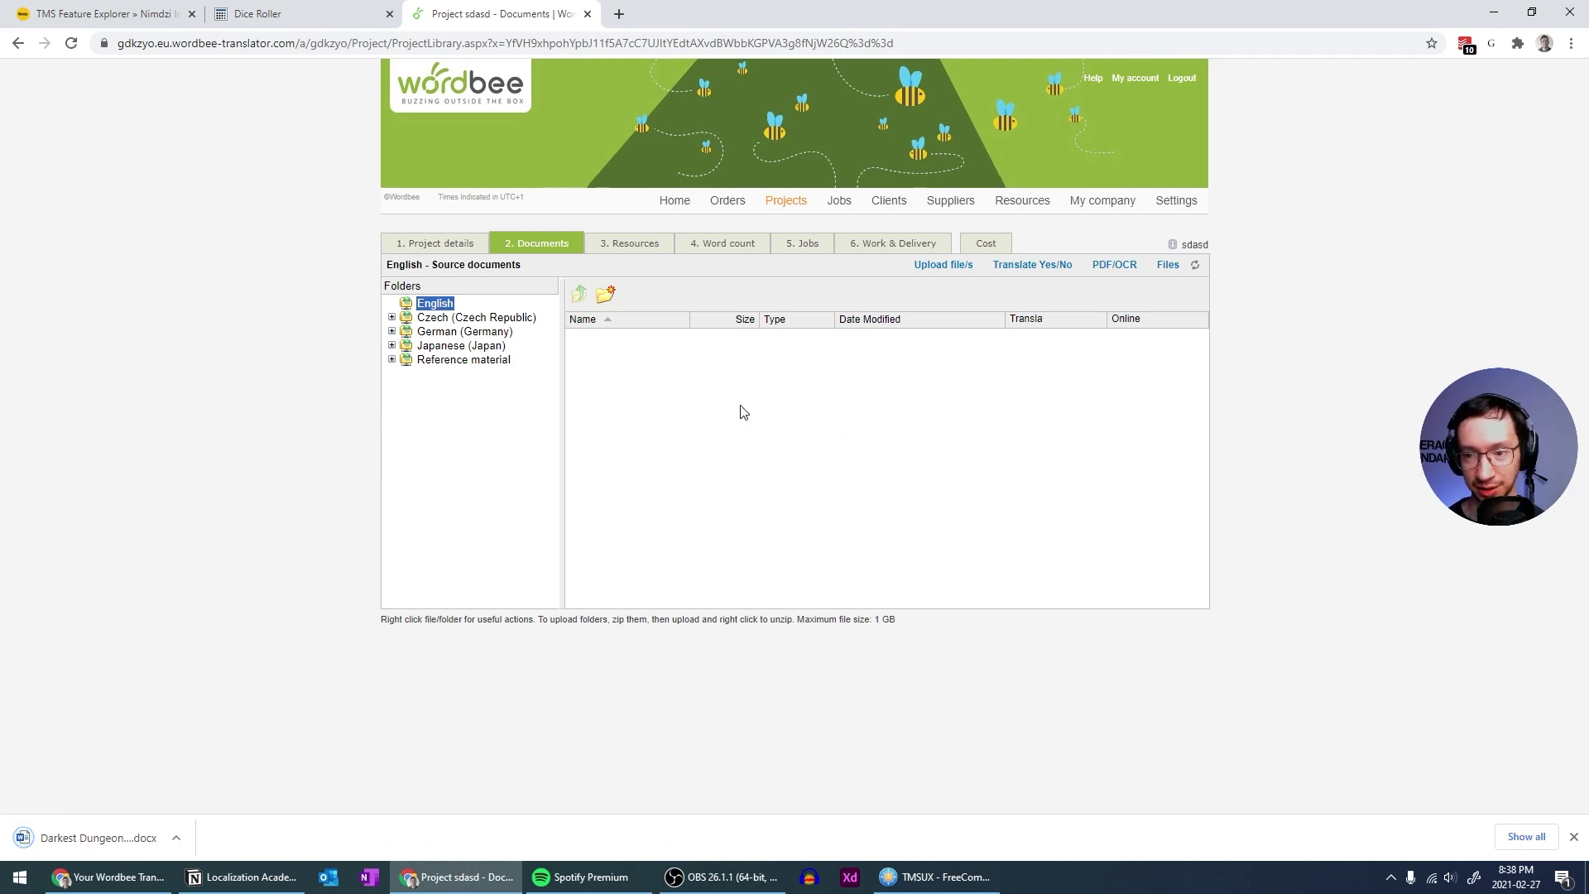
left_click(937, 267)
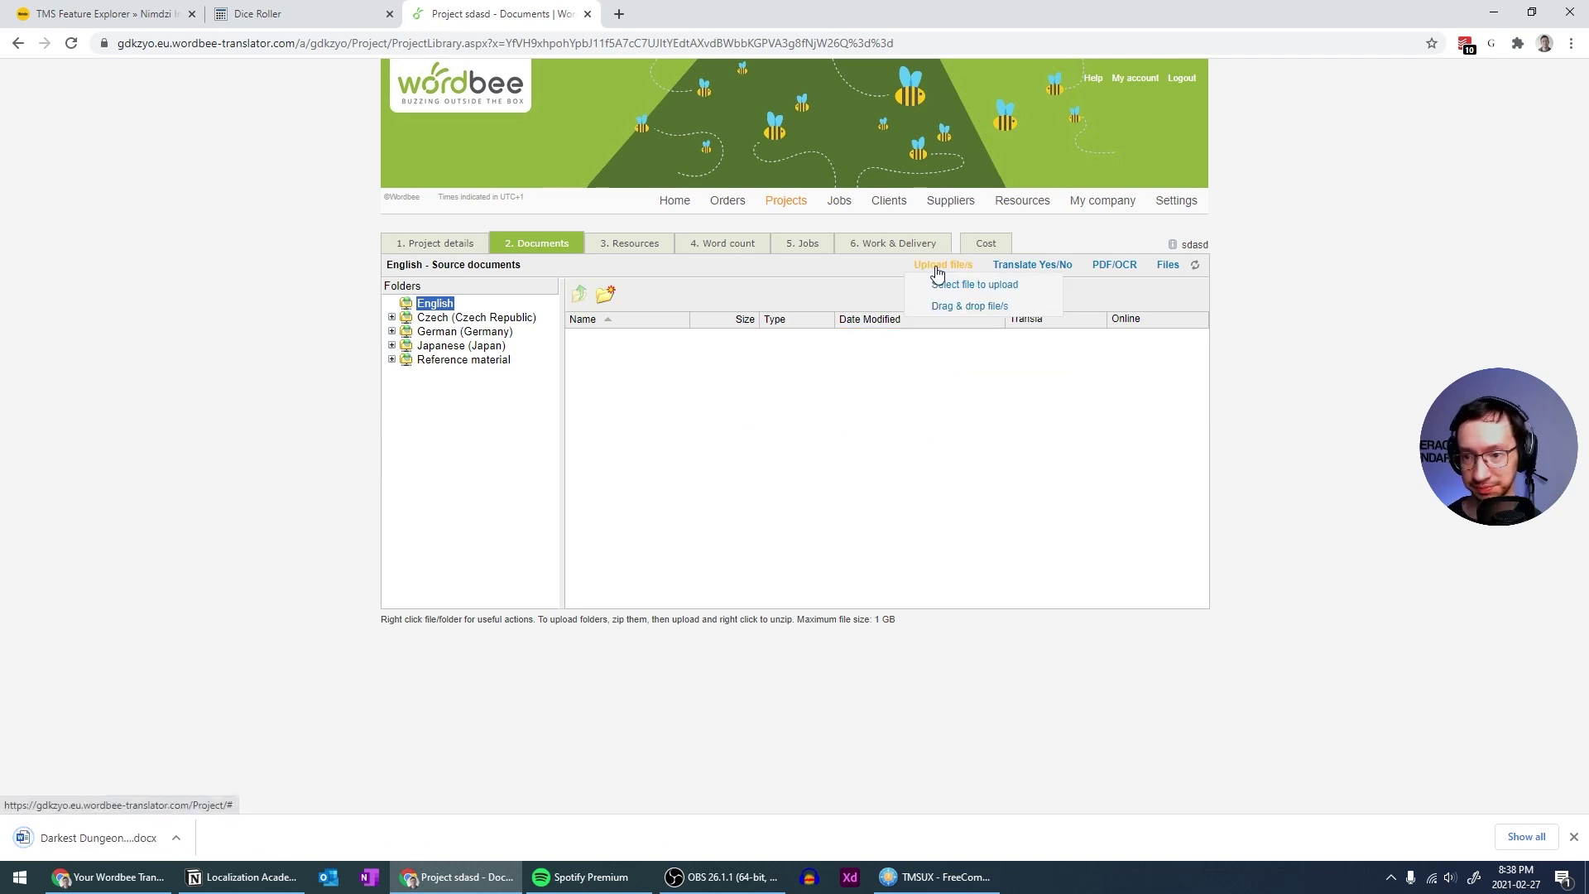
left_click(956, 305)
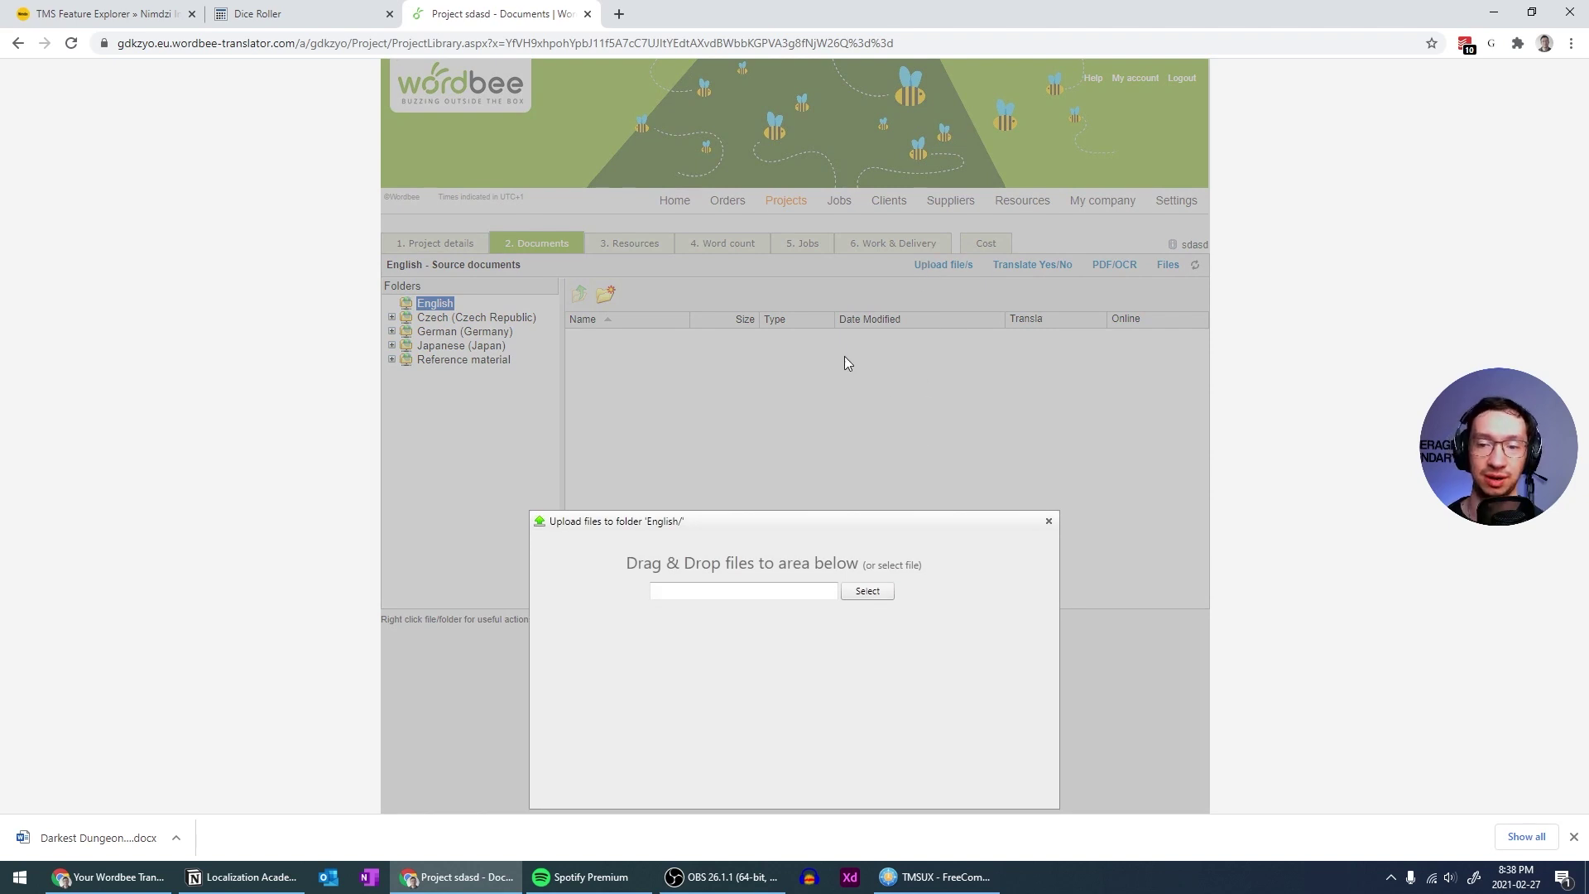
key("alt+Tab")
key("Insert")
Upload Darkest Dungeon - About.docx and DLC.xlsx into the English folder, then close the uploader
key("Down")
key("Down")
key("Down")
key("Down")
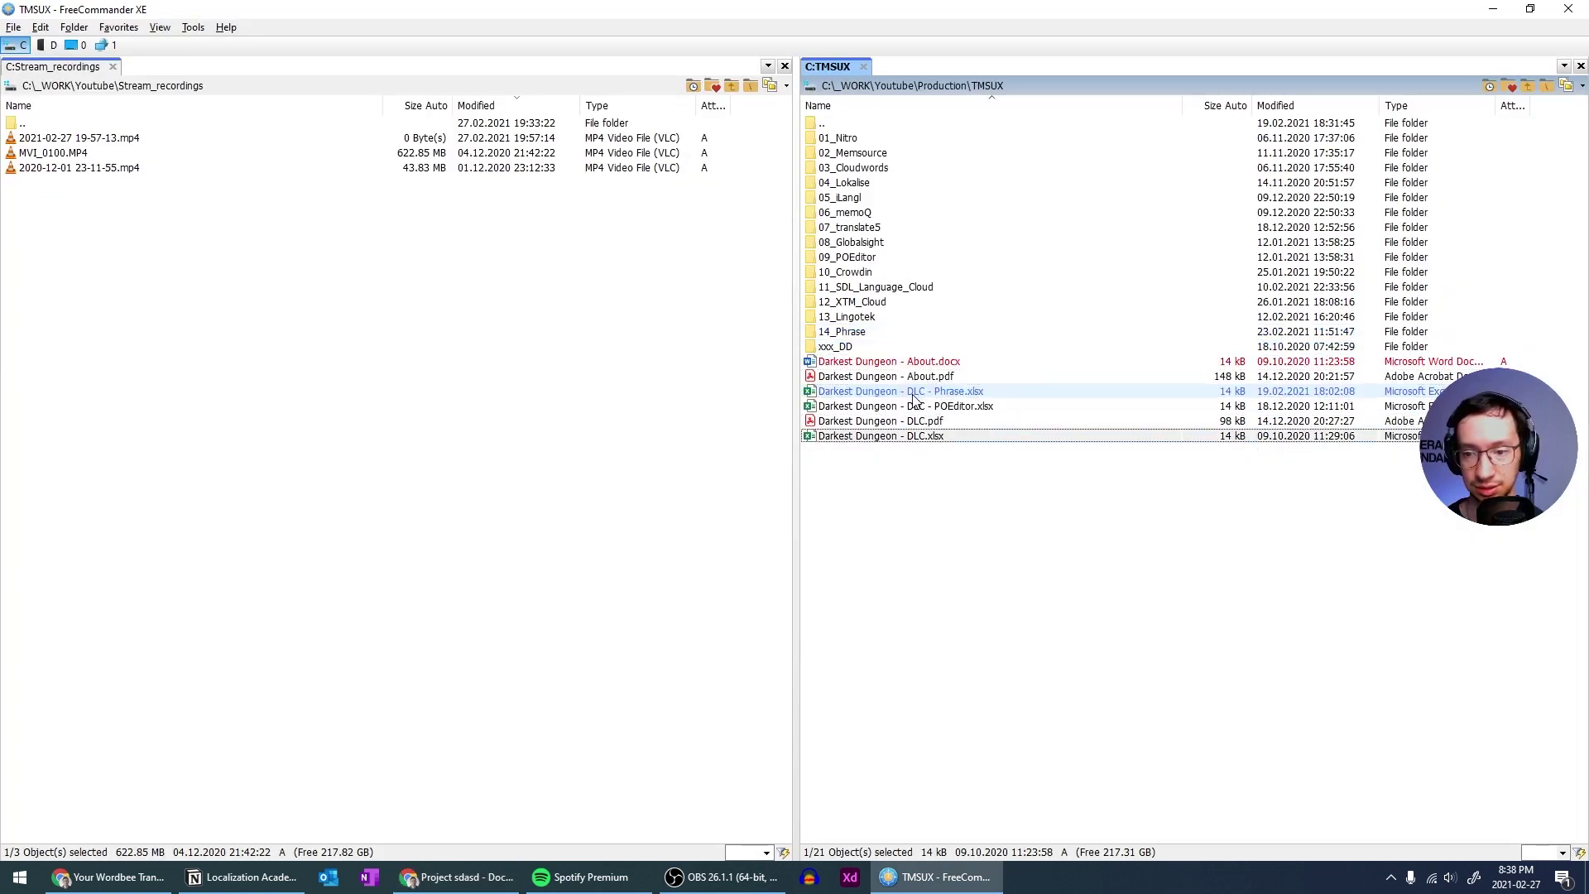
key("Insert")
left_click_drag(1245, 549, 672, 692)
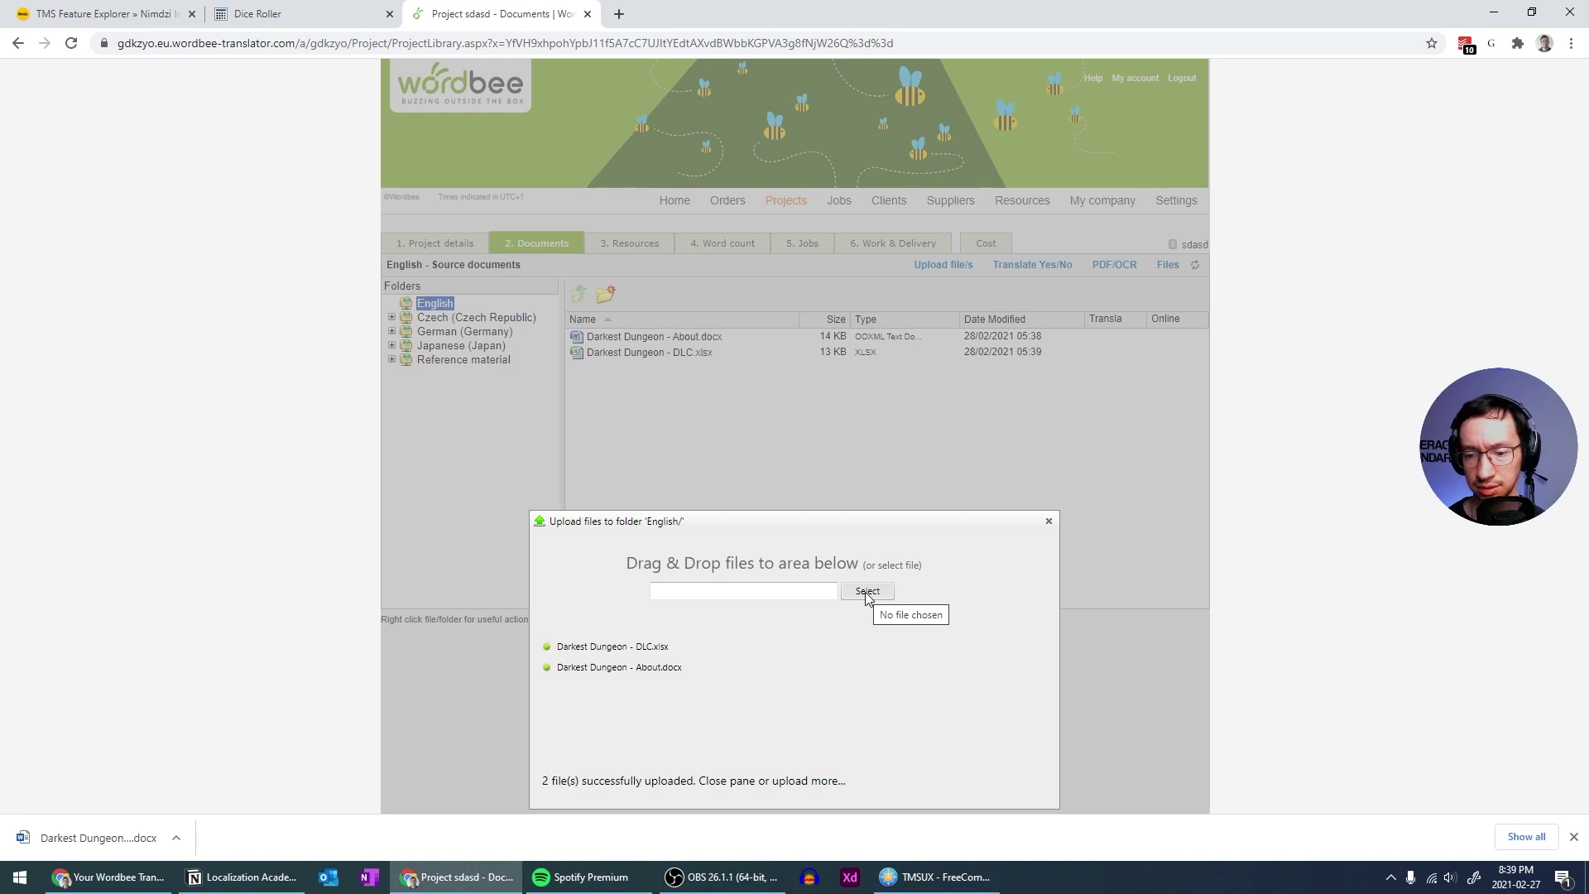
left_click(1049, 521)
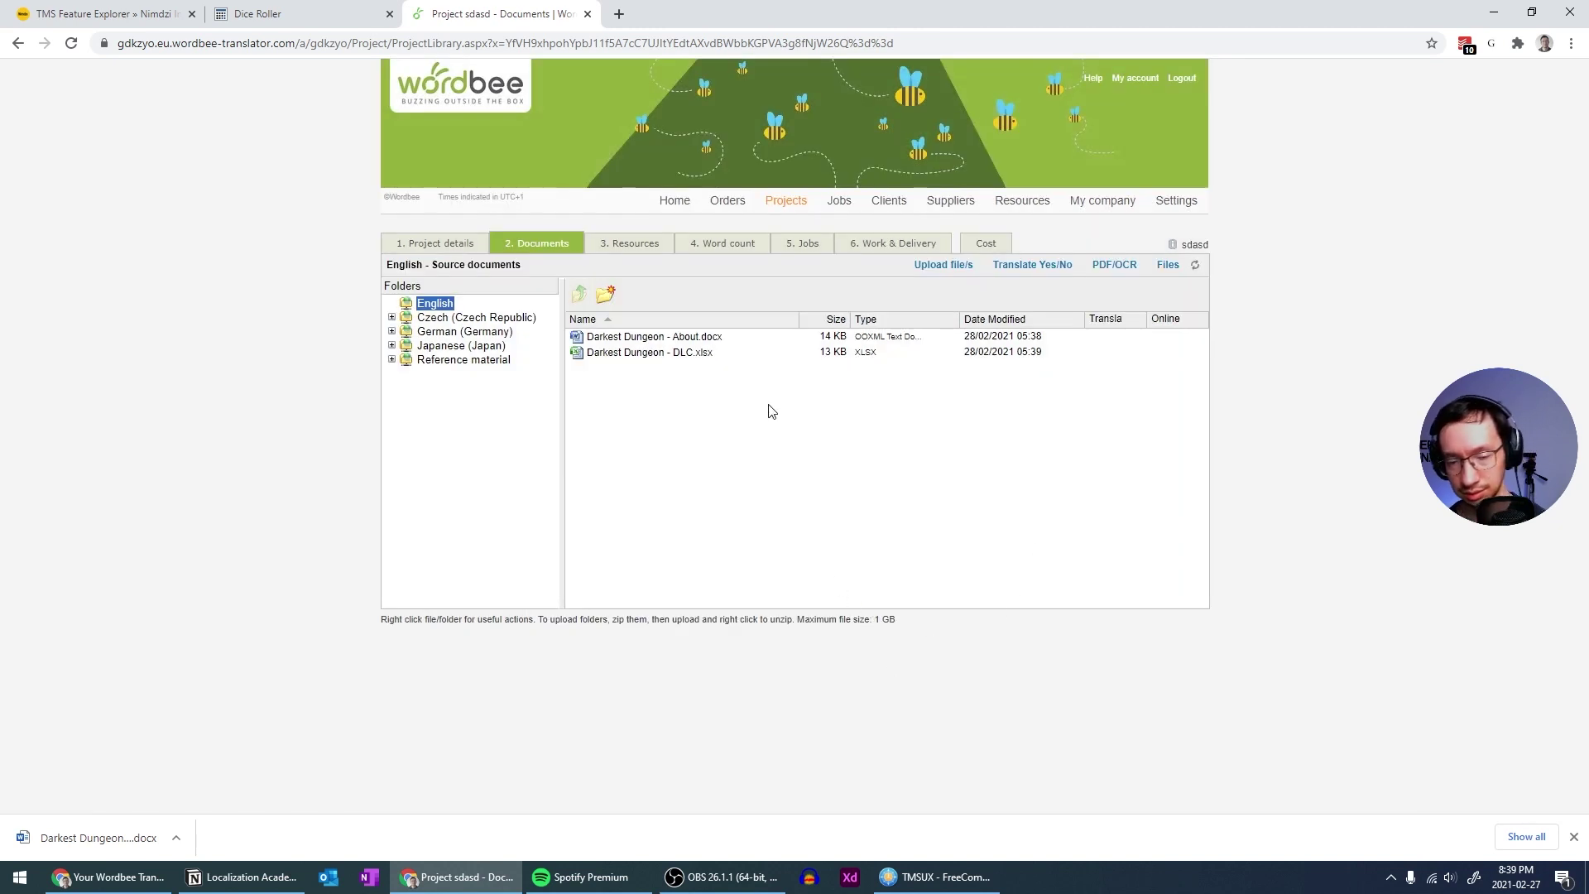
Select both Darkest Dungeon files and confirm them as translatable online
mouse_move(559, 401)
left_mouse_down()
mouse_move(582, 411)
mouse_move(552, 430)
left_mouse_up()
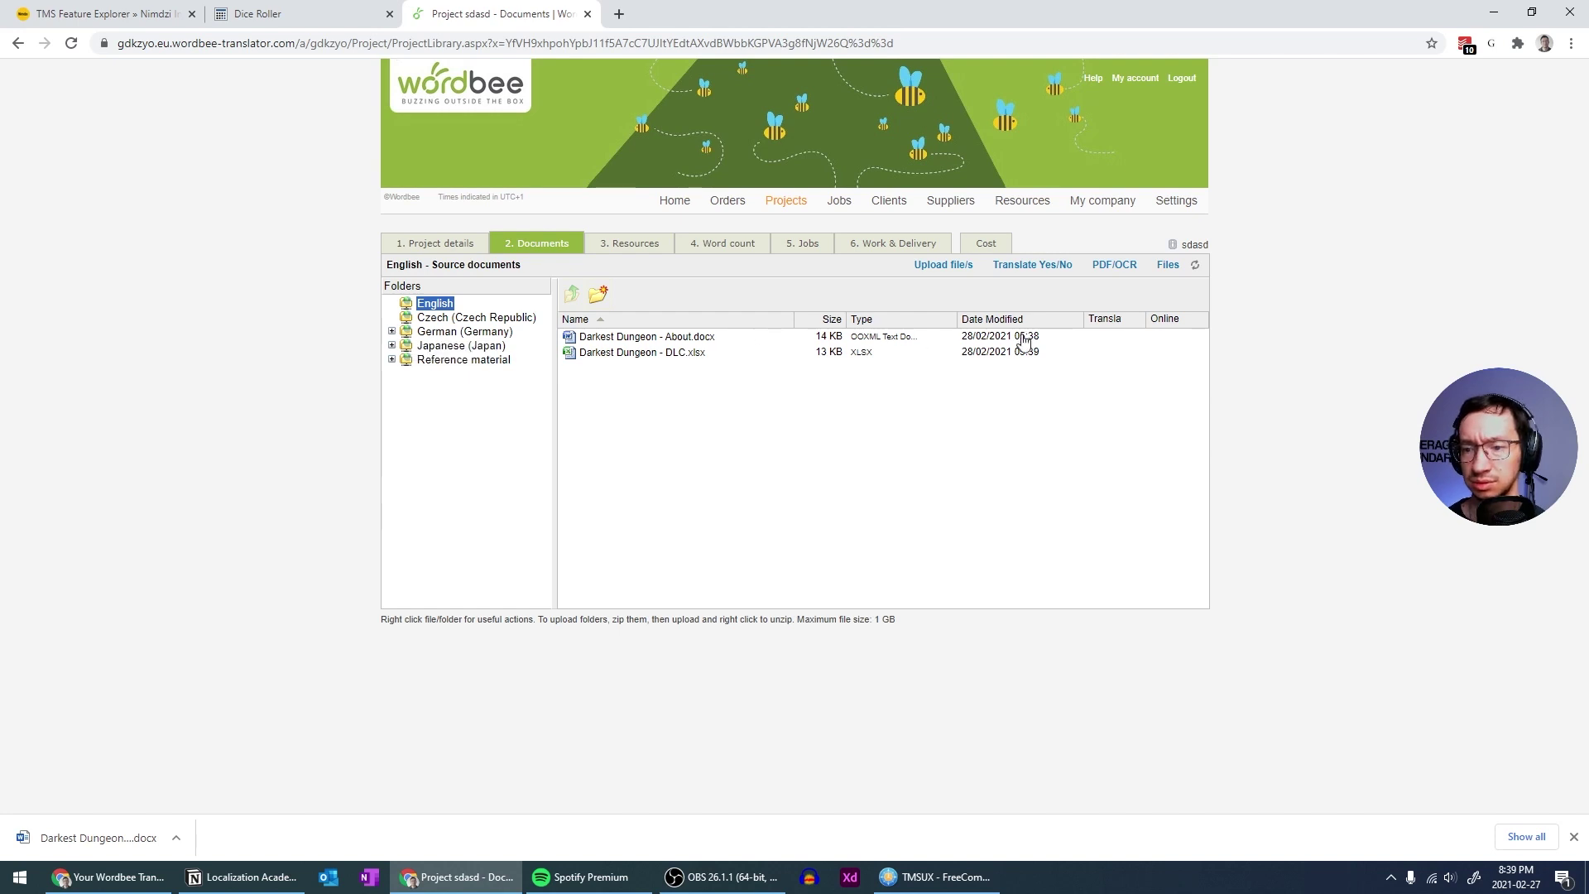
left_click(1048, 271)
left_click(1034, 265)
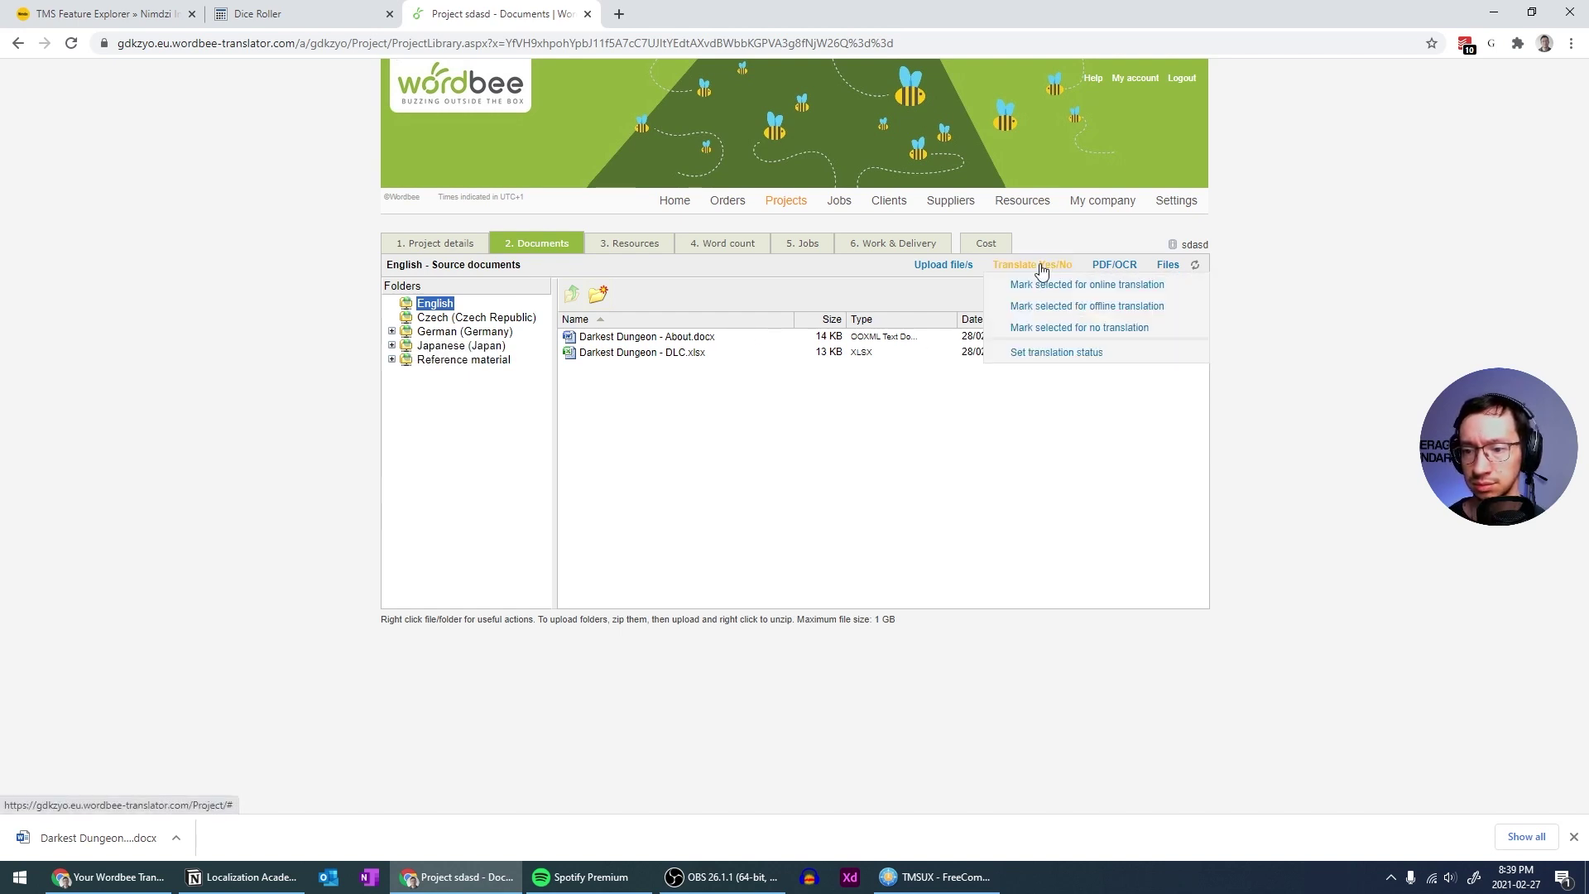
left_click(801, 340)
left_click(798, 353, "shift")
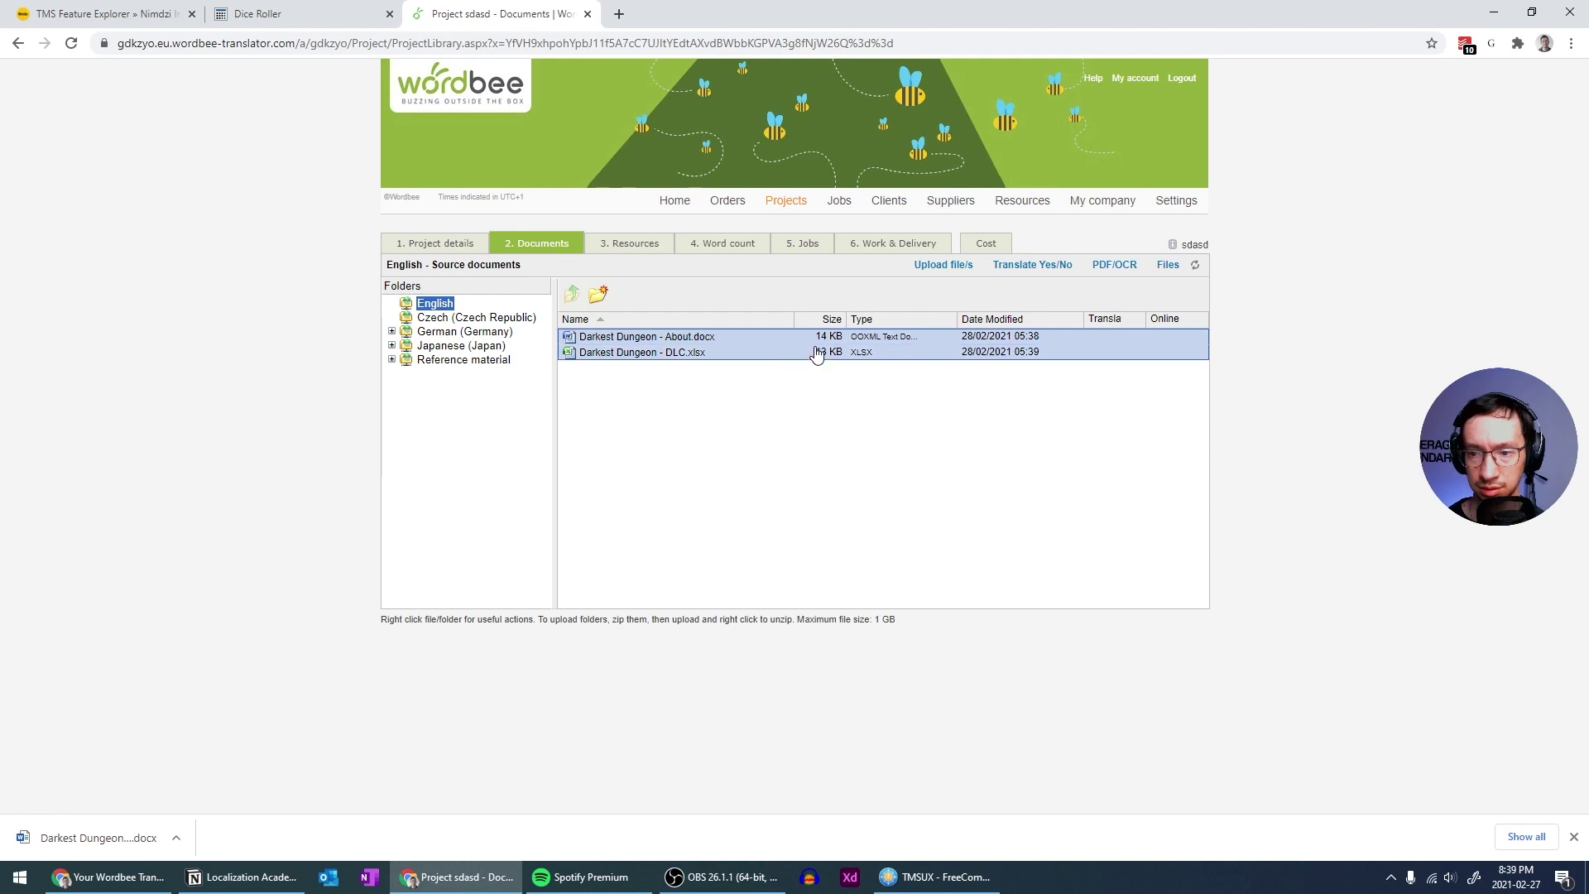
mouse_move(1026, 266)
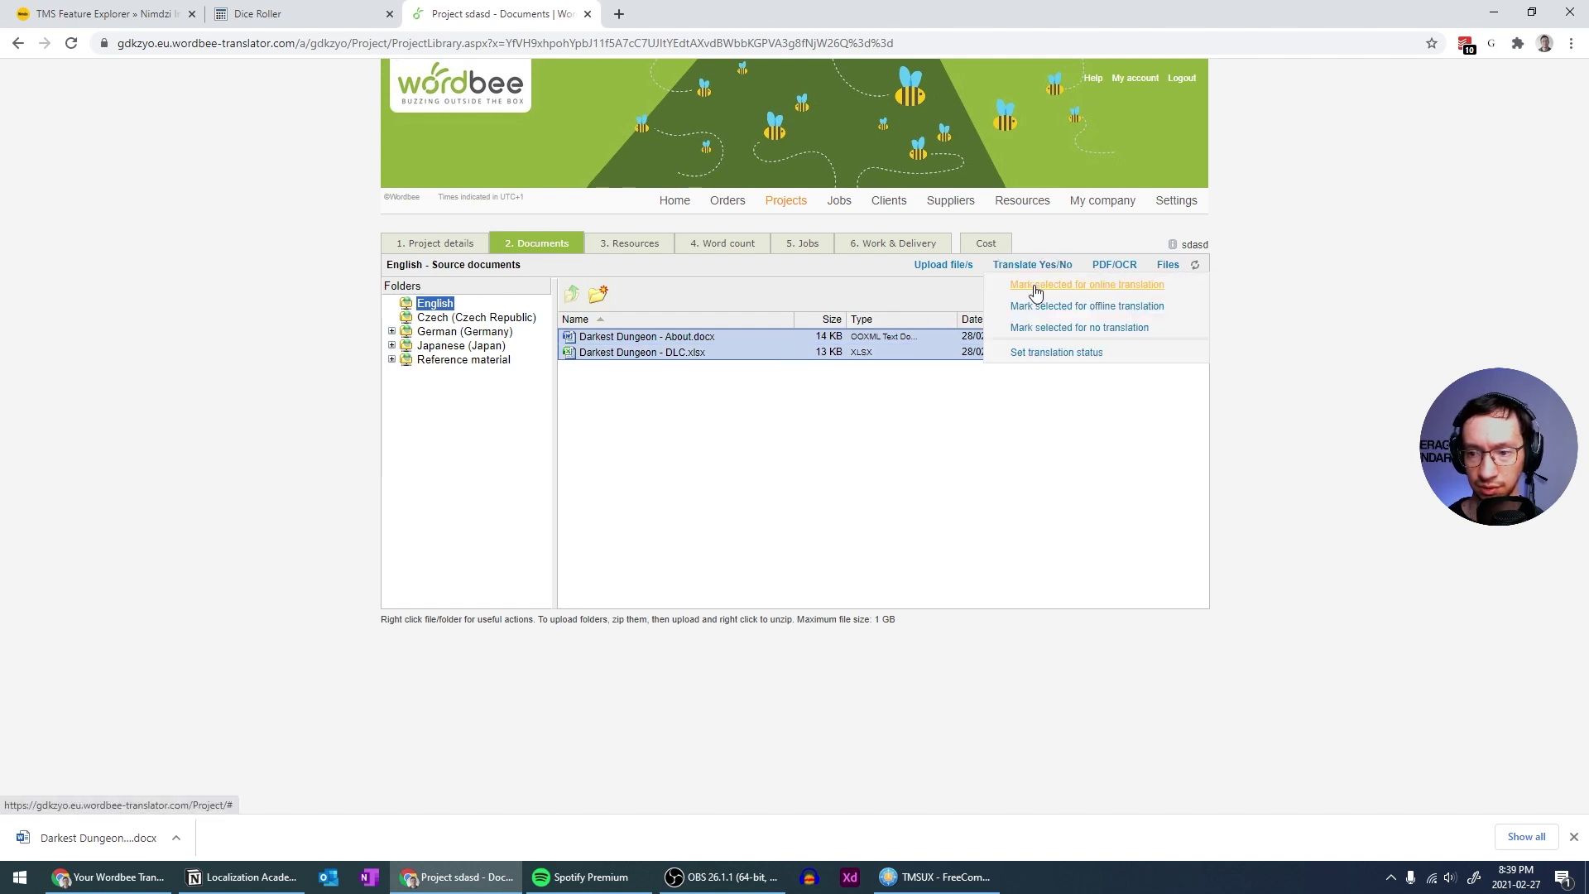
left_click(1034, 286)
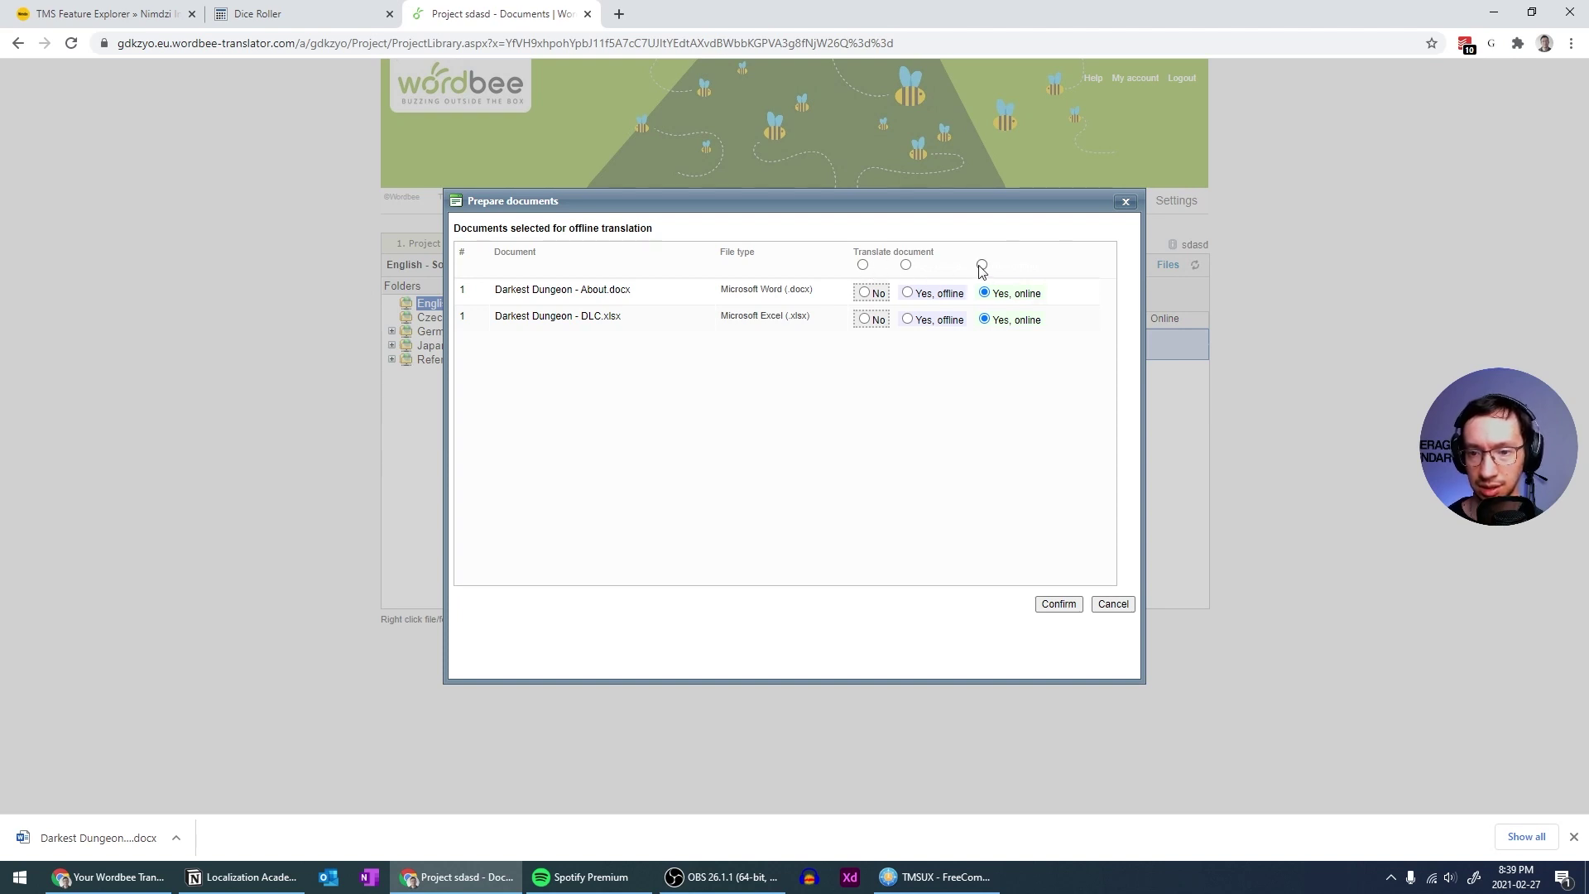
left_click(905, 264)
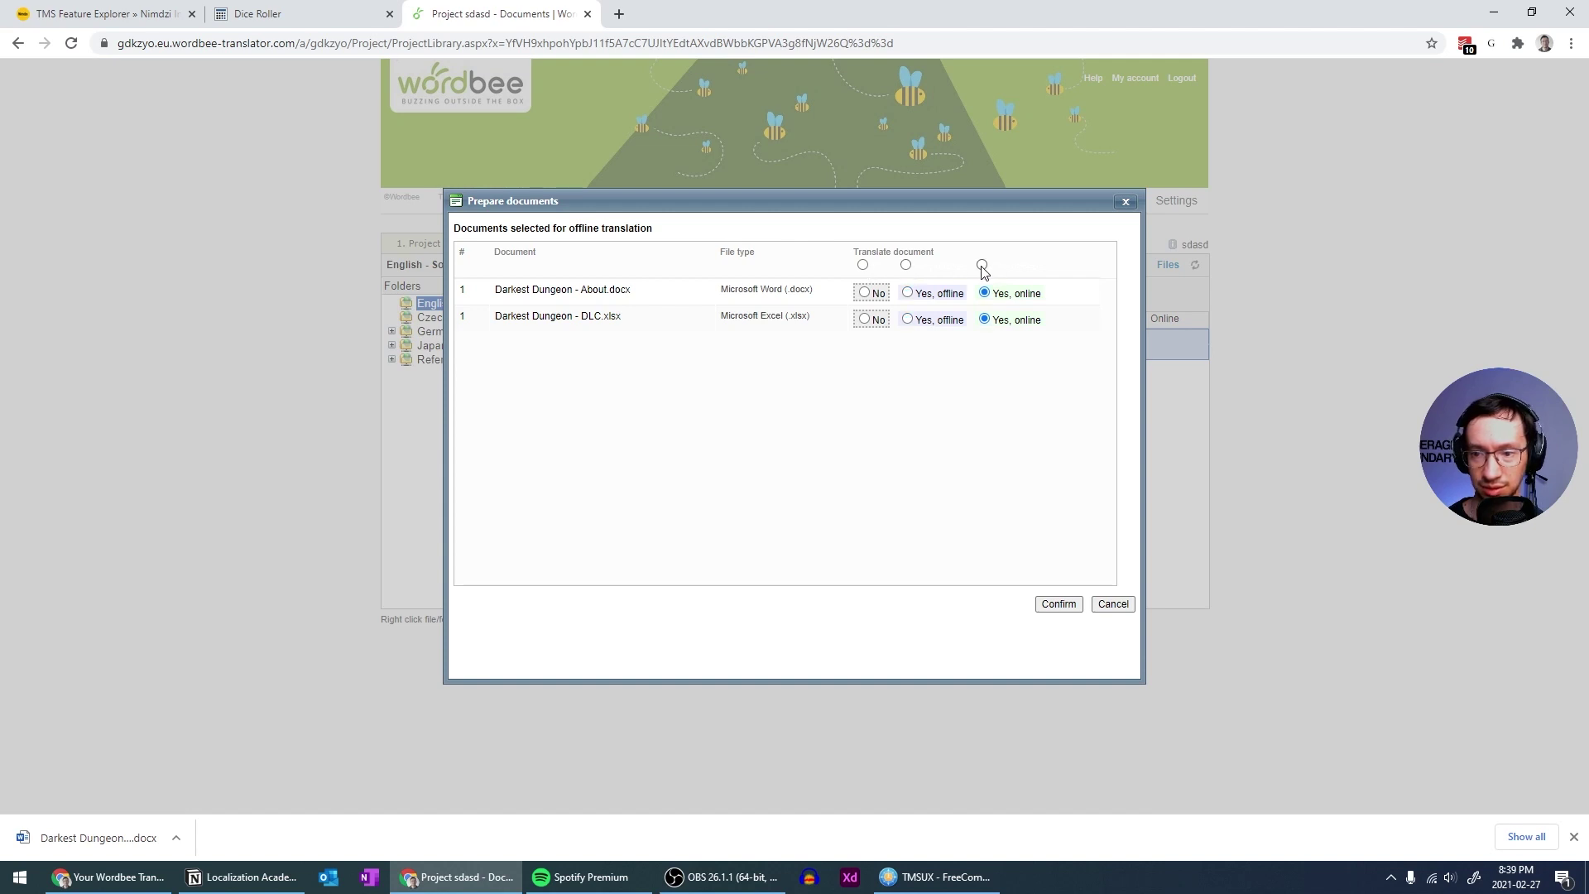
left_click(1059, 604)
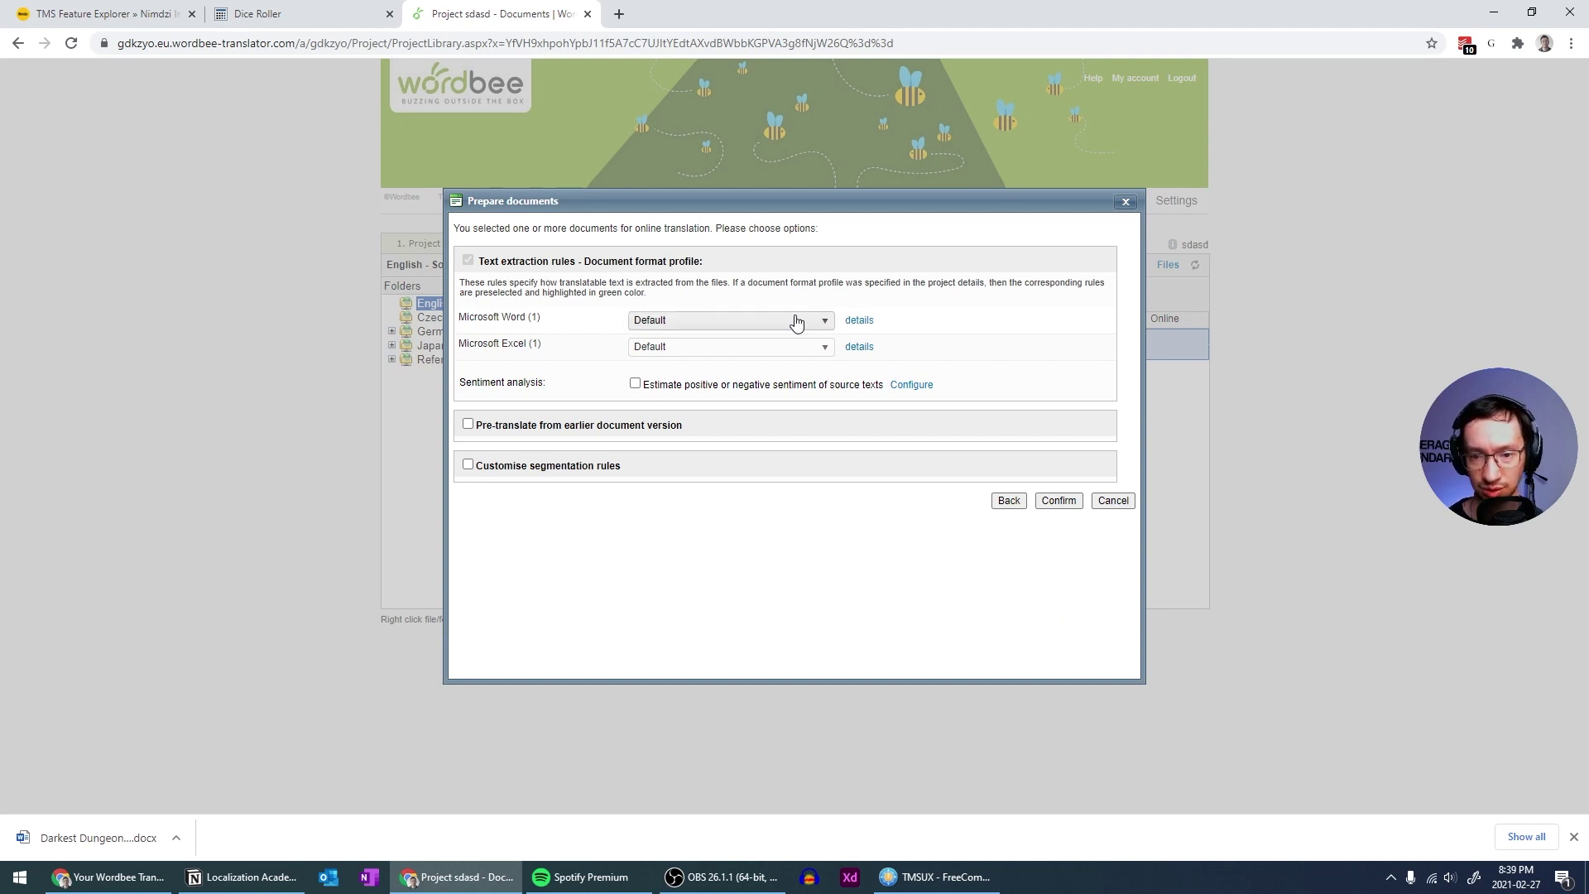
left_click(1051, 501)
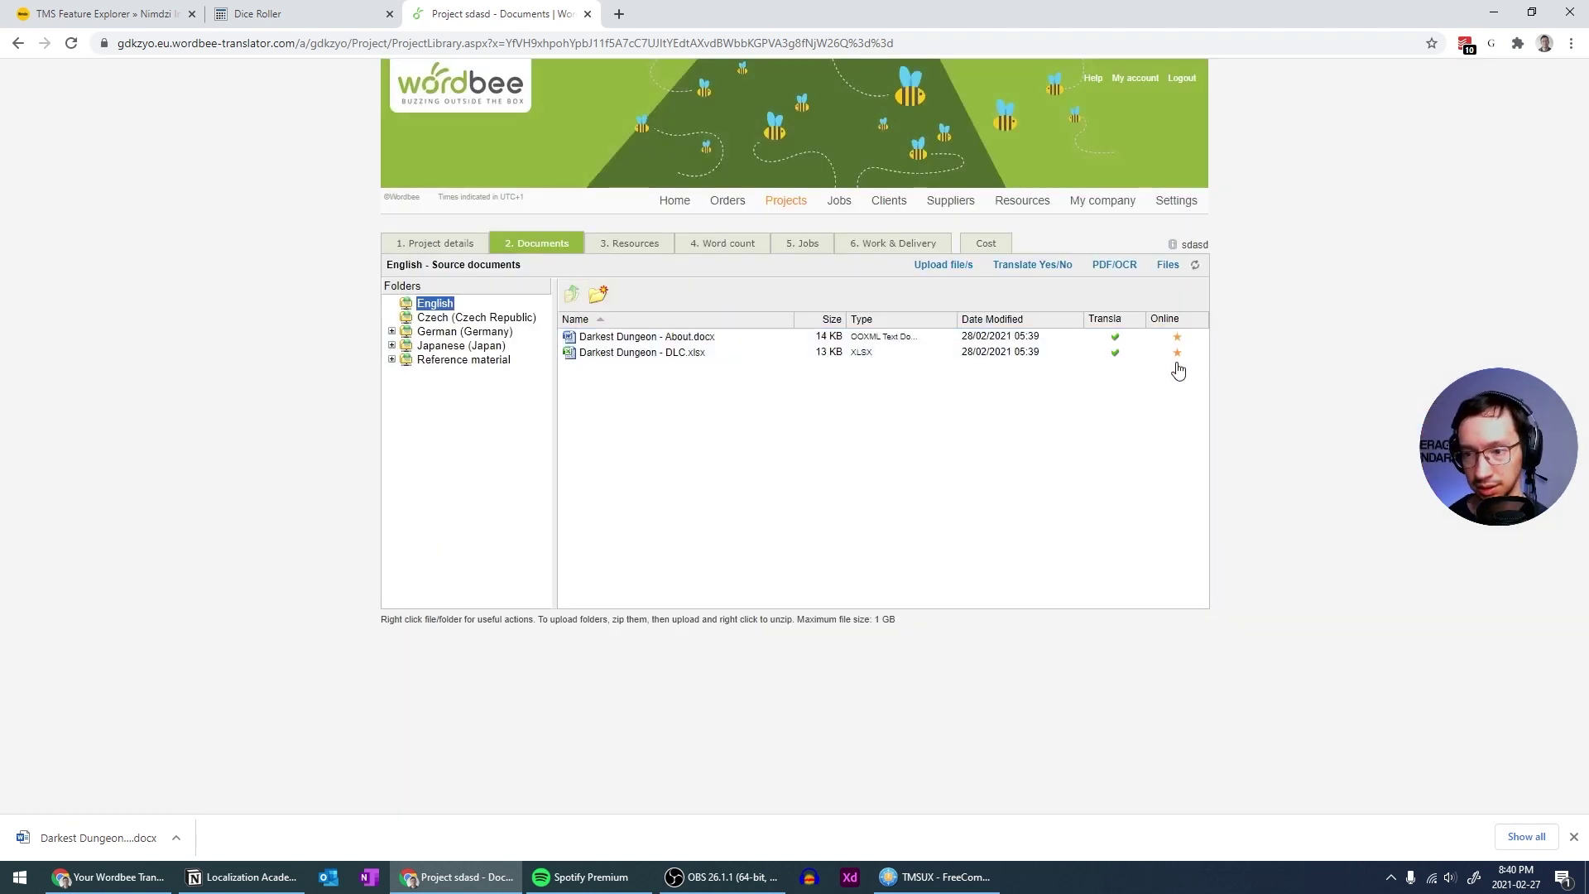
Go through the Resources tab to the Word count page for Czech (Czech Republic)
left_click(629, 245)
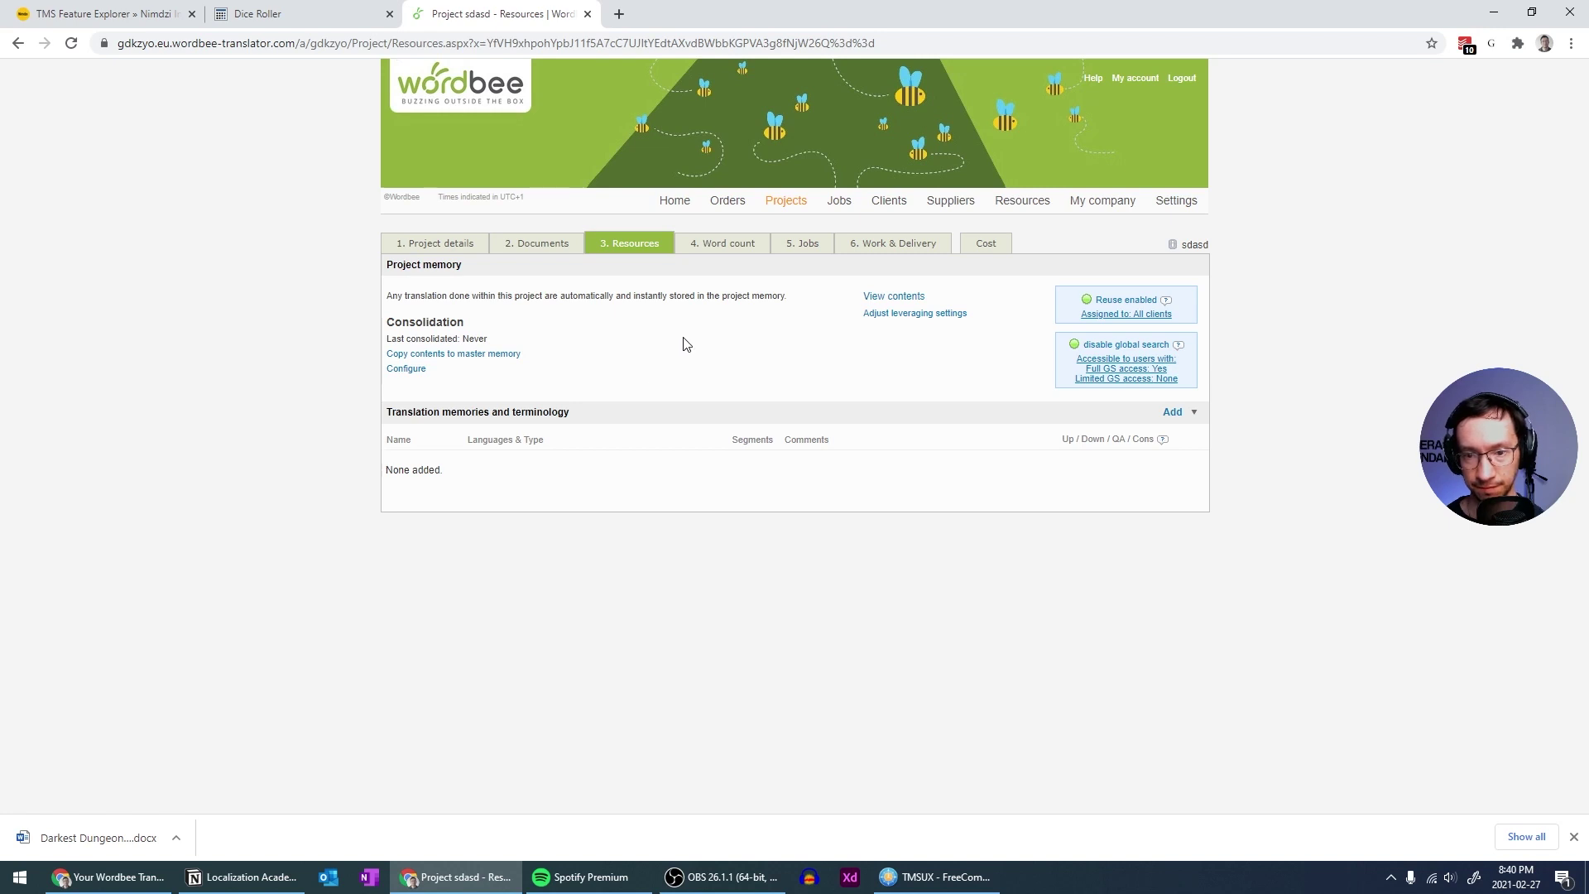
left_click(736, 249)
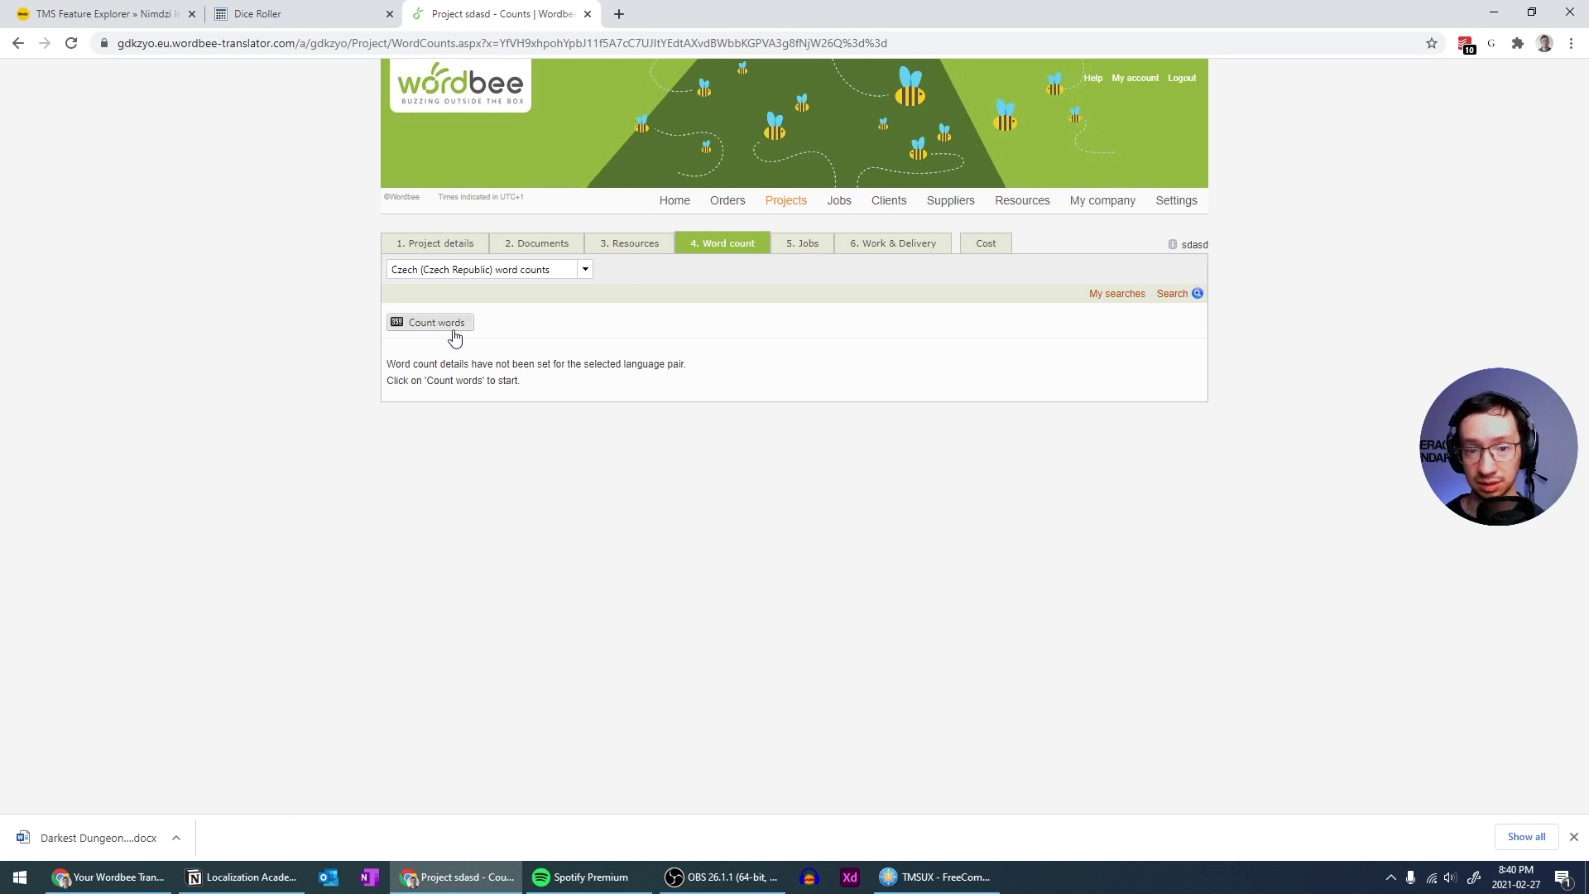
Count words for both German (Germany) documents with default settings, totalling 441 words
left_click(583, 271)
left_click(584, 272)
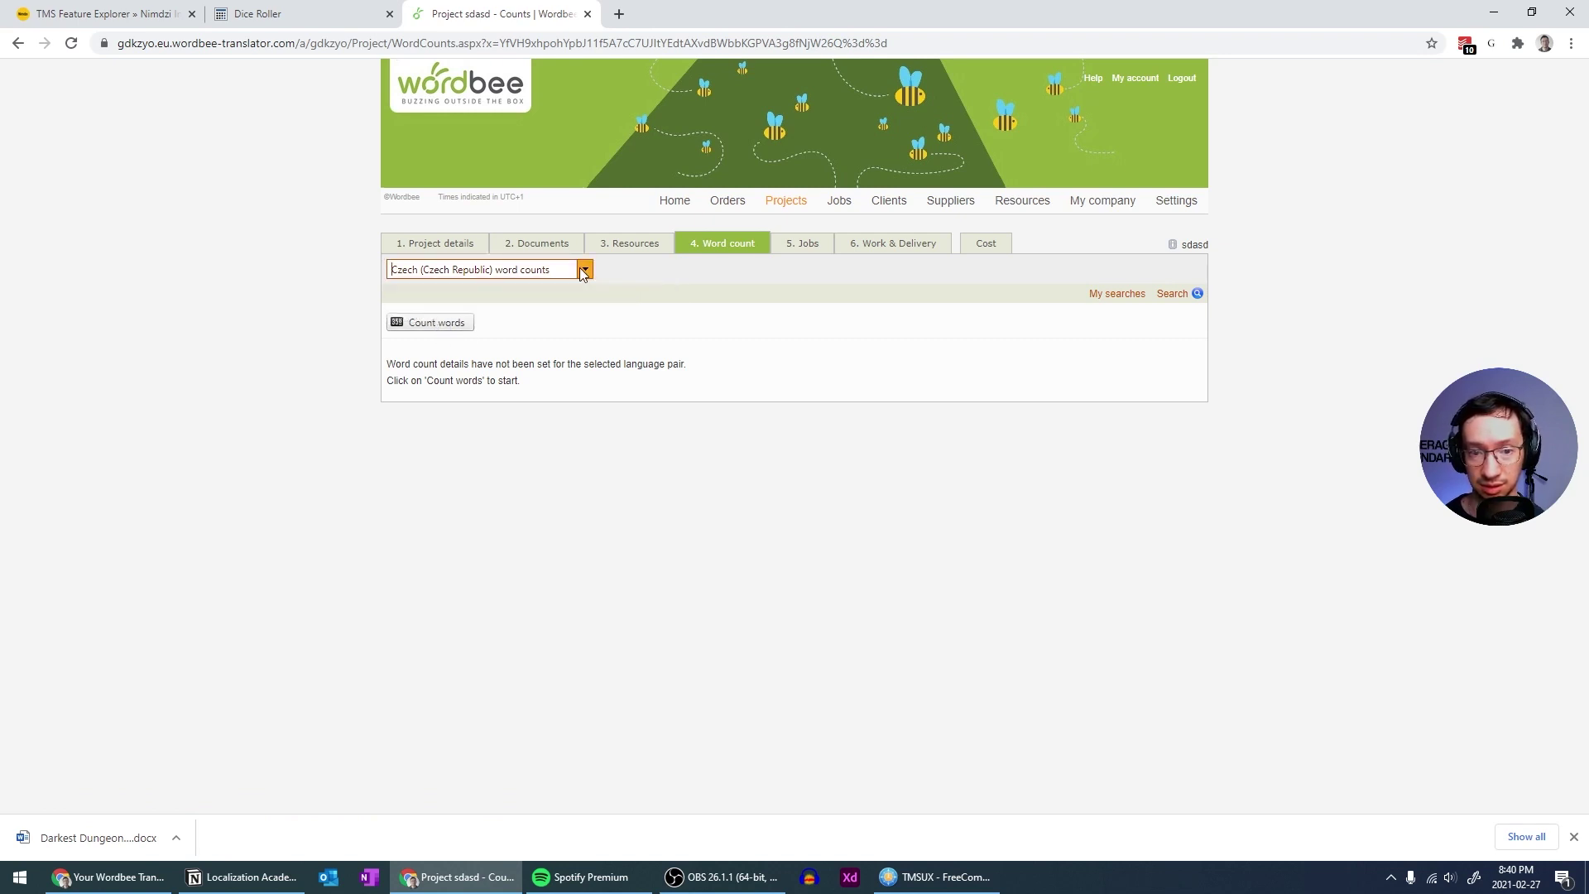
left_click(584, 270)
left_click(529, 302)
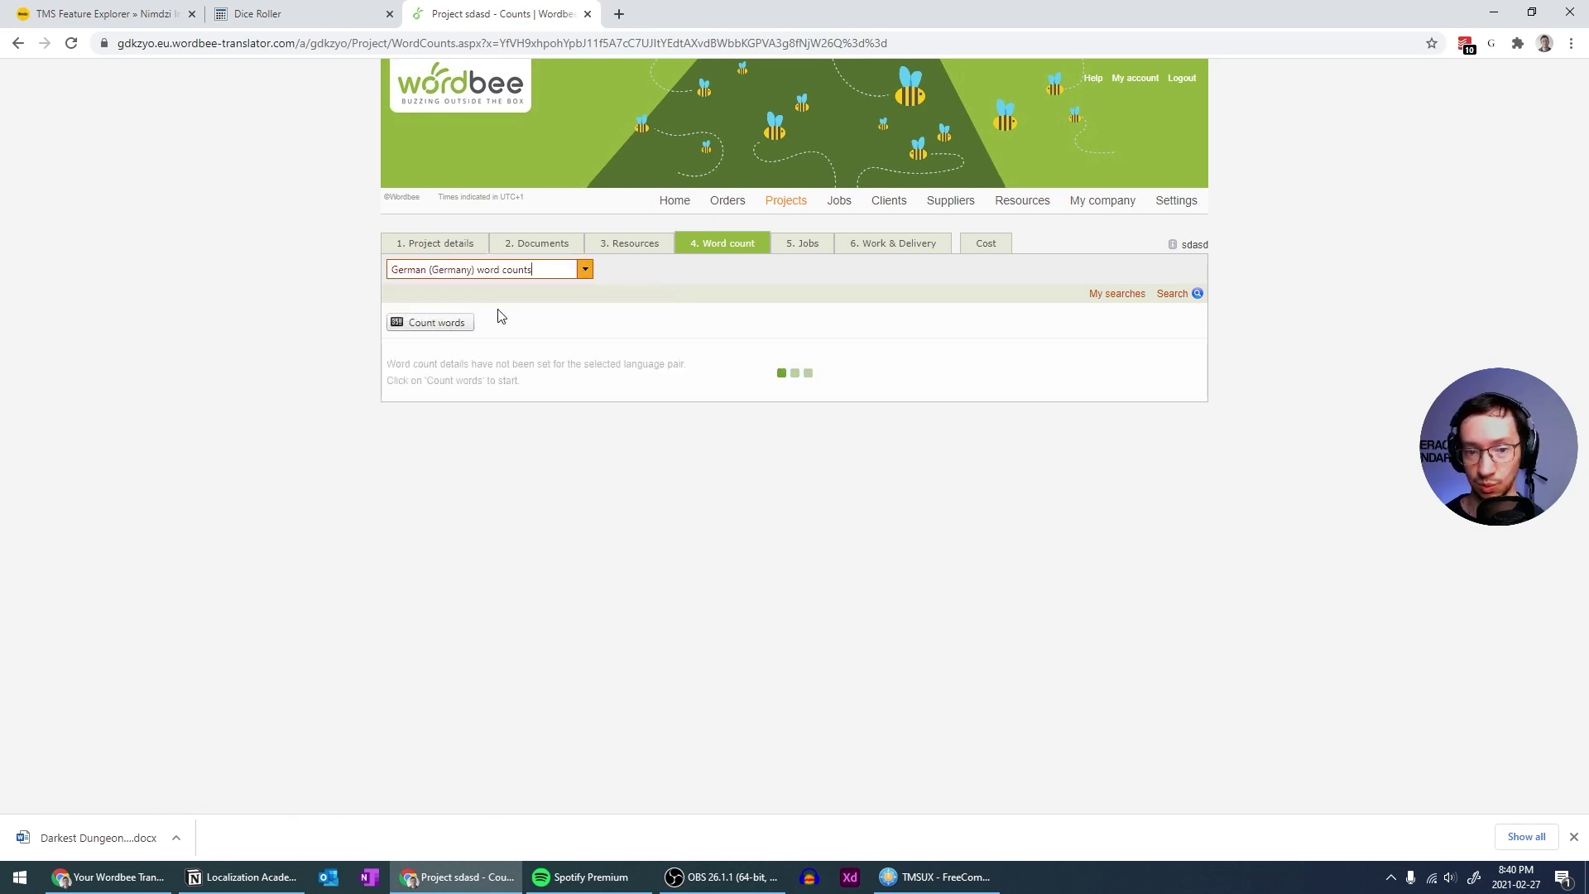
left_click(424, 324)
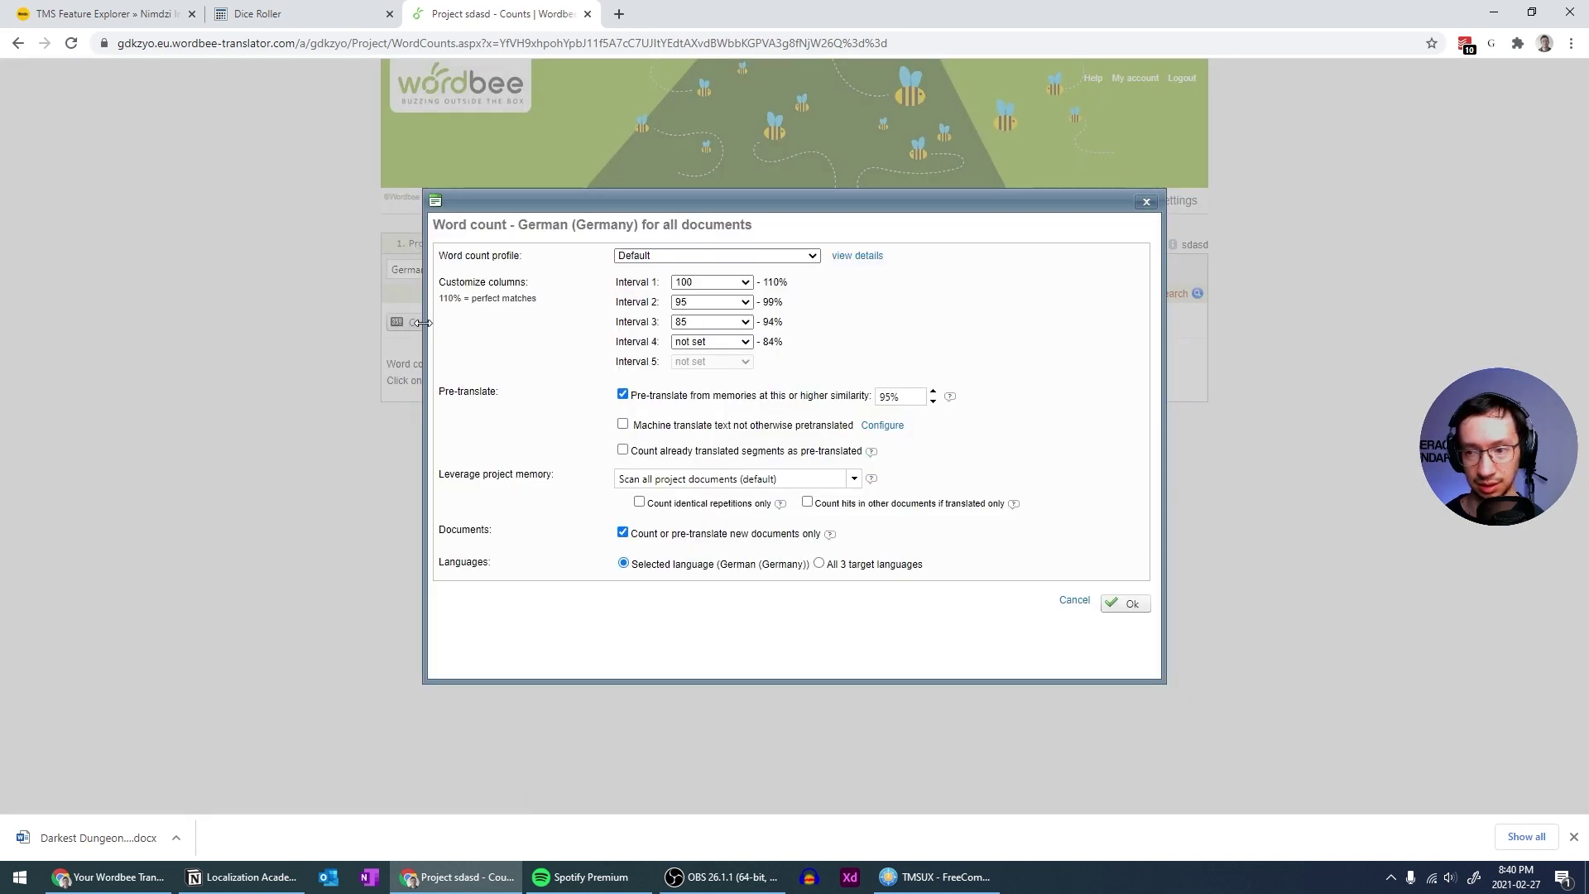
left_click_drag(526, 209, 570, 251)
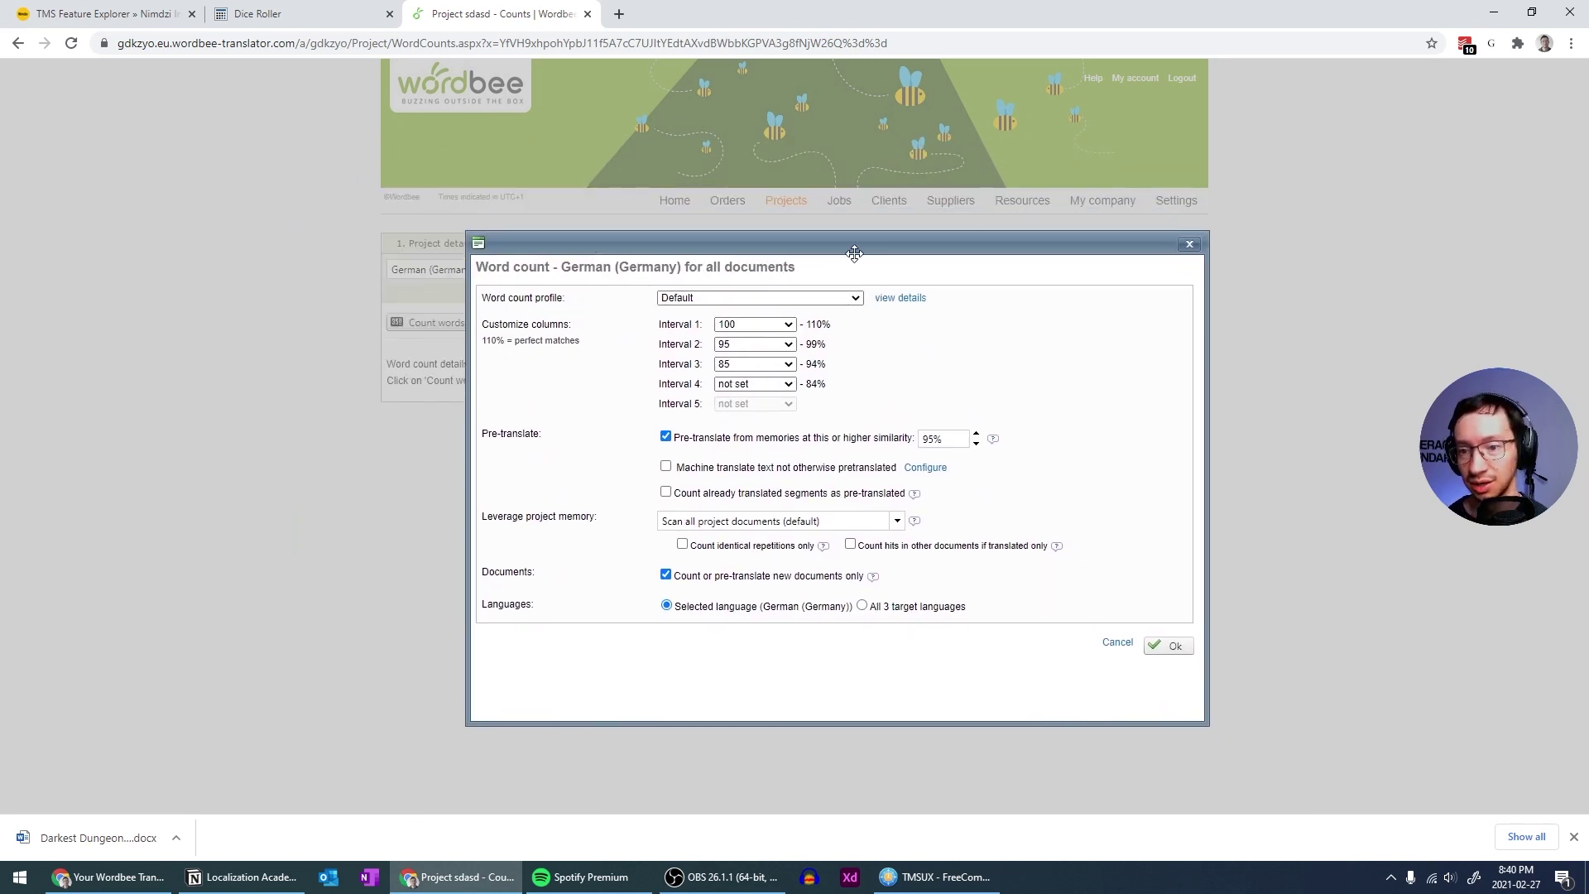
left_click_drag(852, 250, 834, 241)
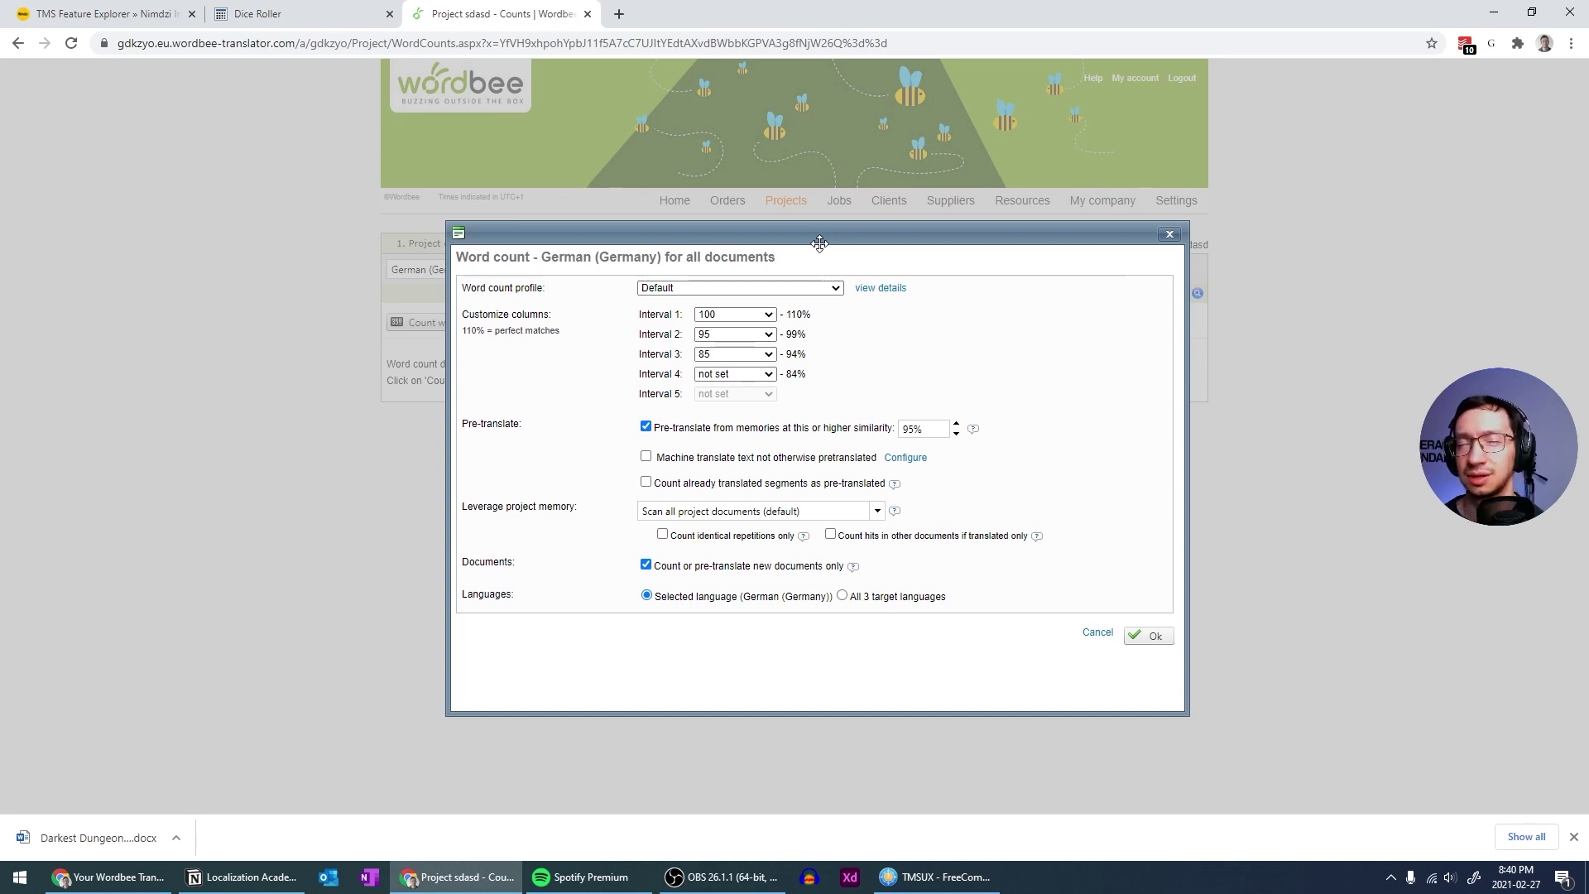
left_click_drag(830, 248, 743, 226)
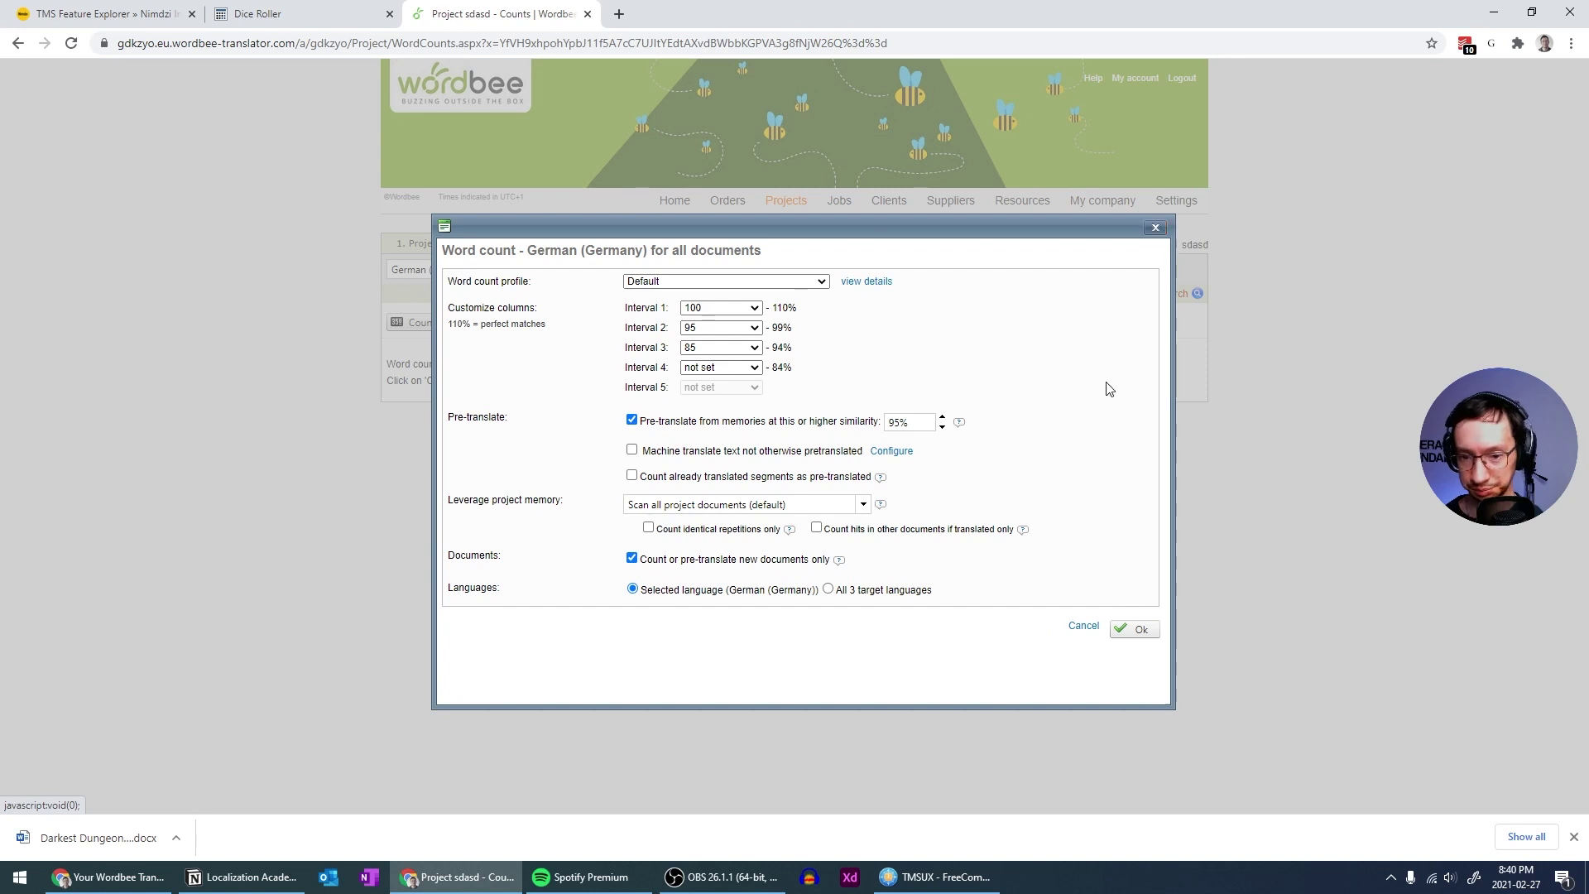
left_click(1139, 630)
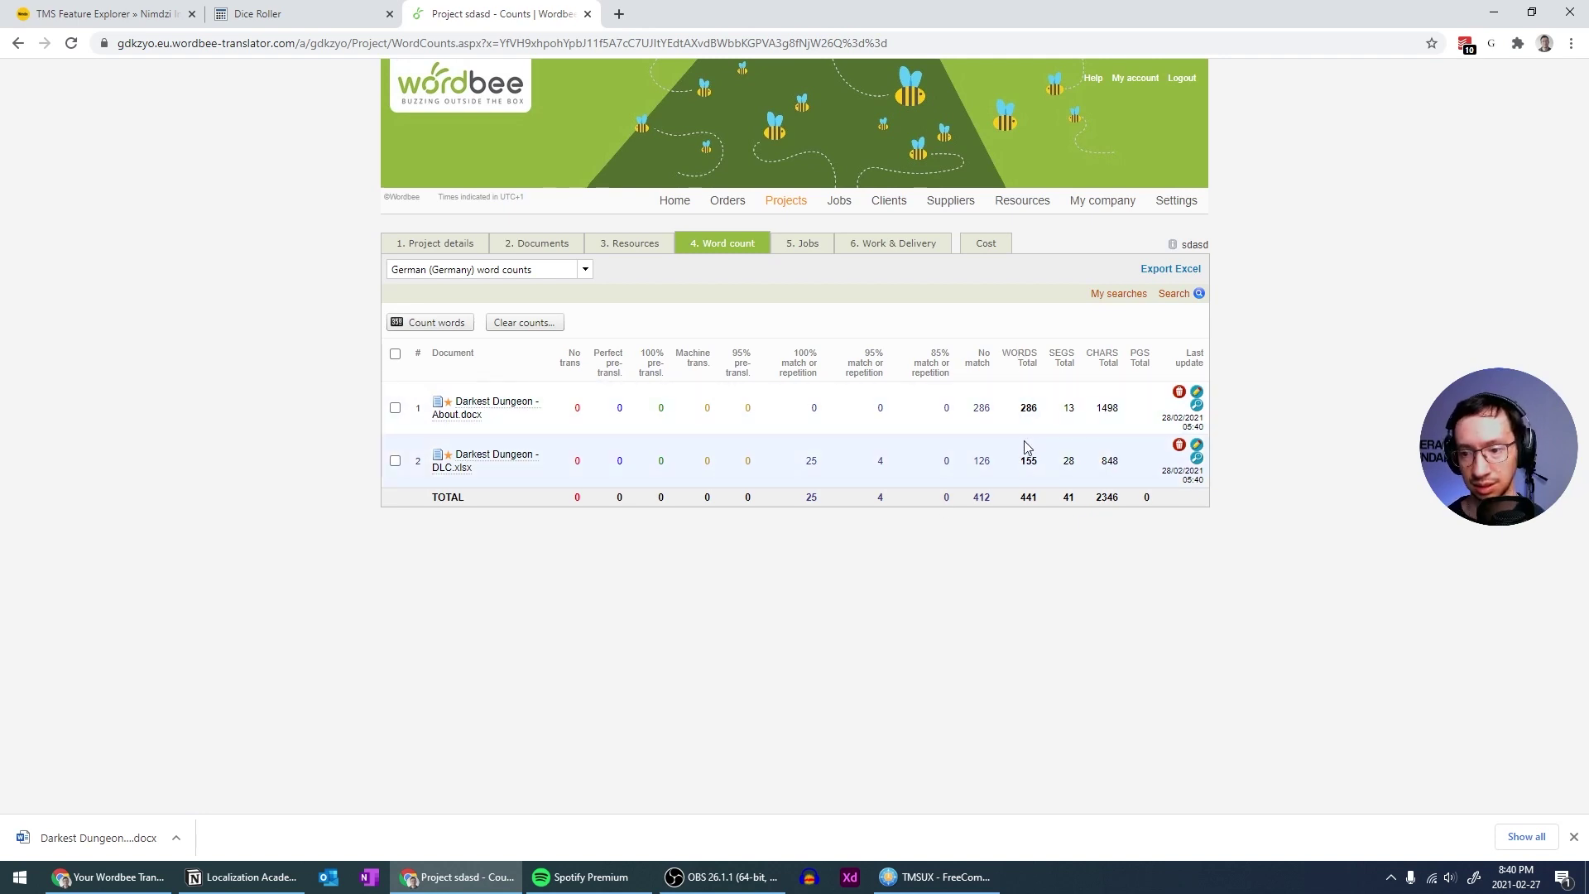
left_click(801, 243)
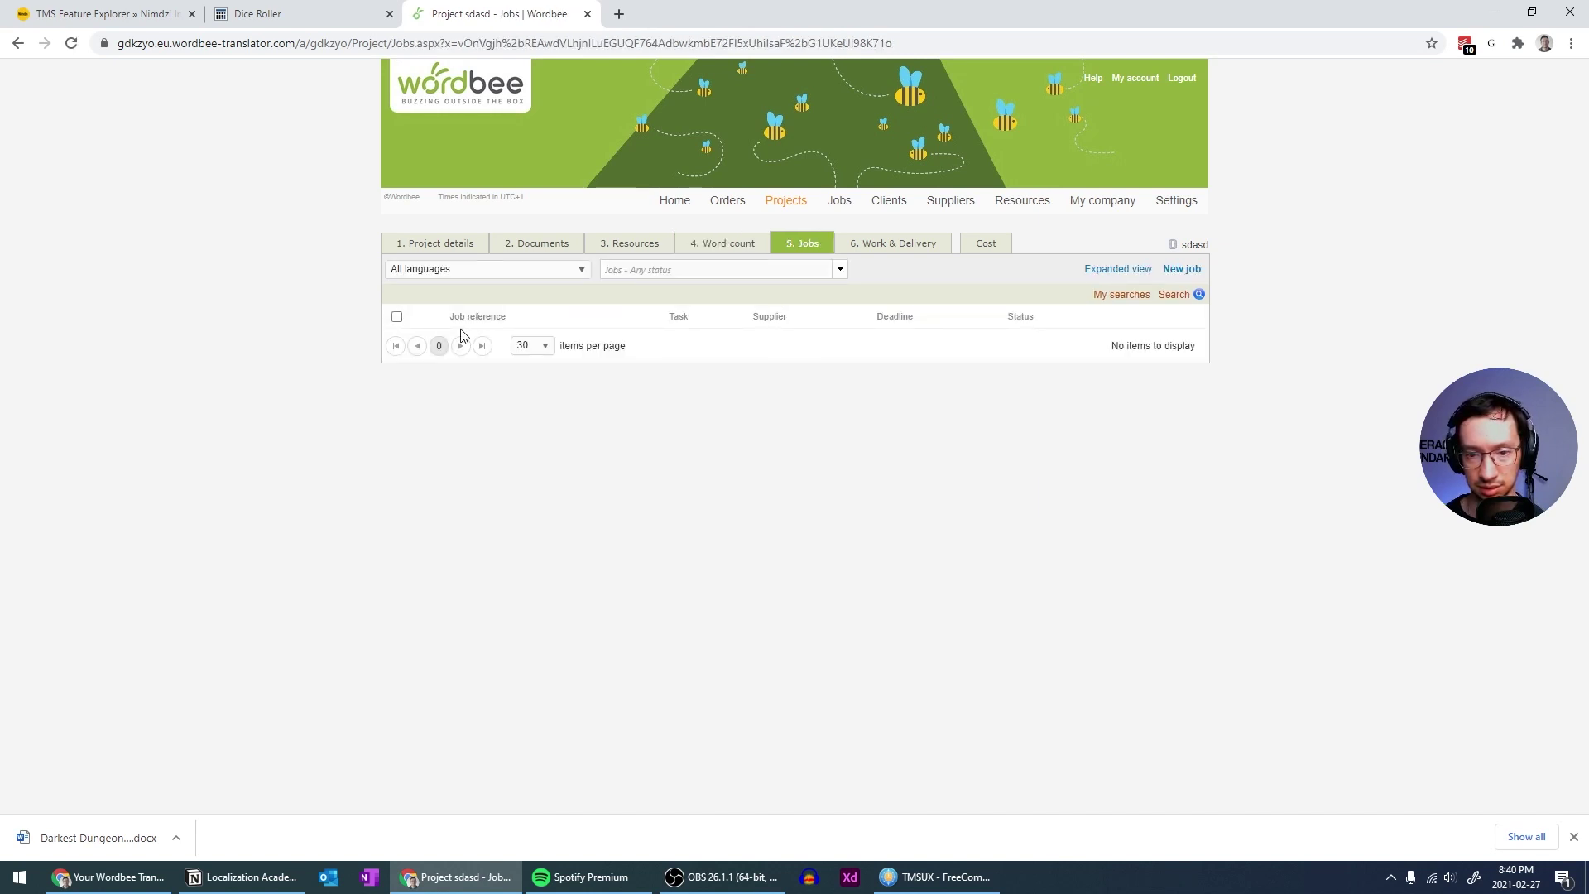
Start a new job for the project with Translation as the task type
left_click(1179, 273)
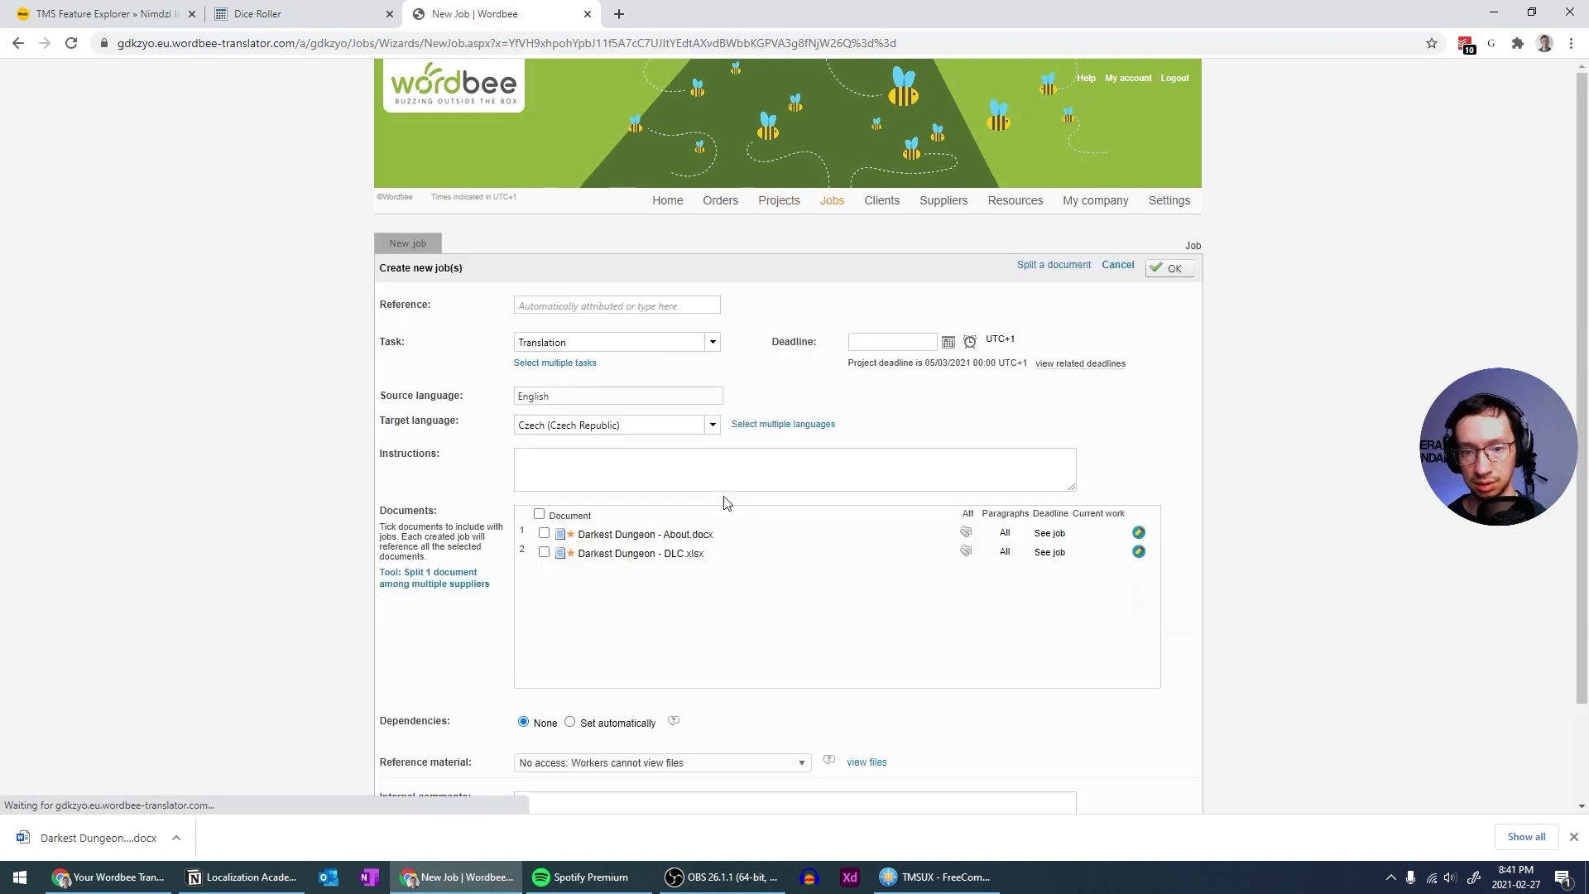
left_click(617, 305)
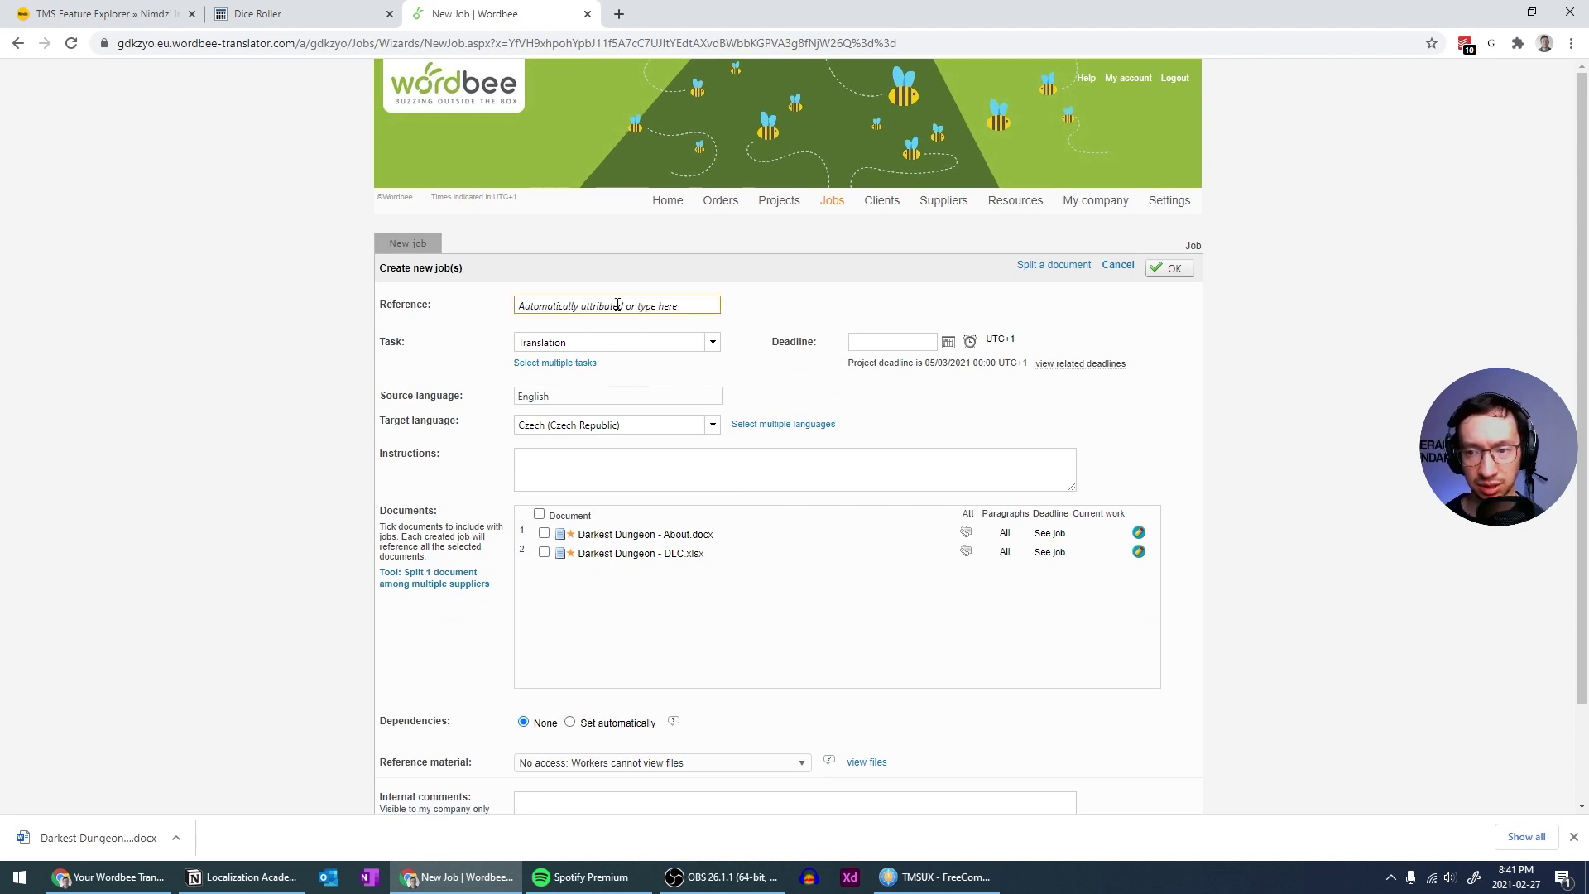
left_click(648, 395)
scroll(647, 395, "down", 1)
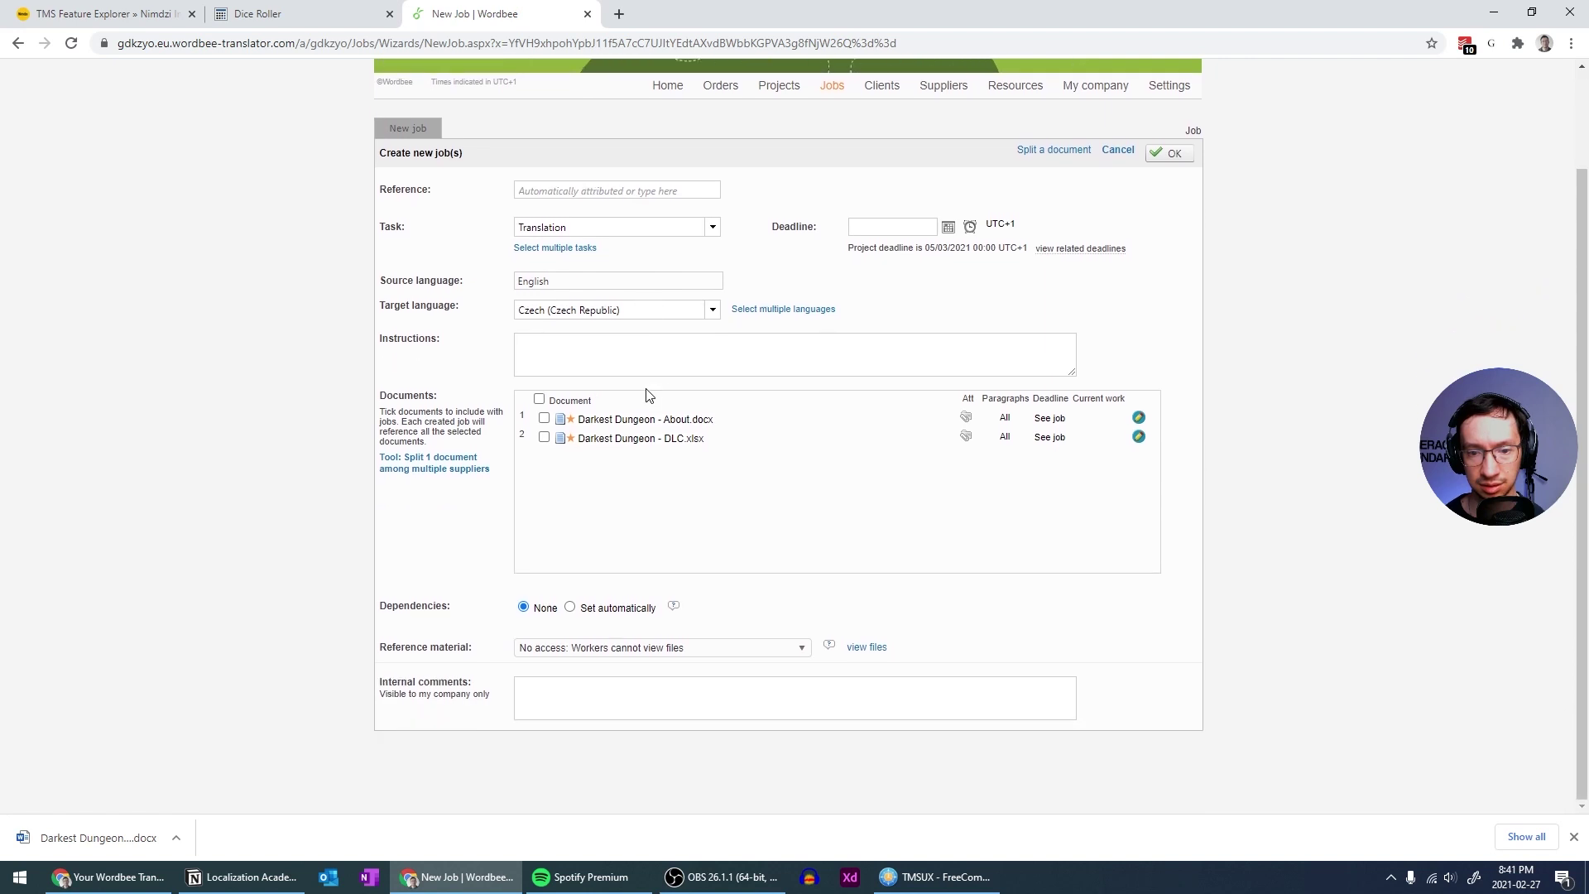
scroll(648, 395, "up", 1)
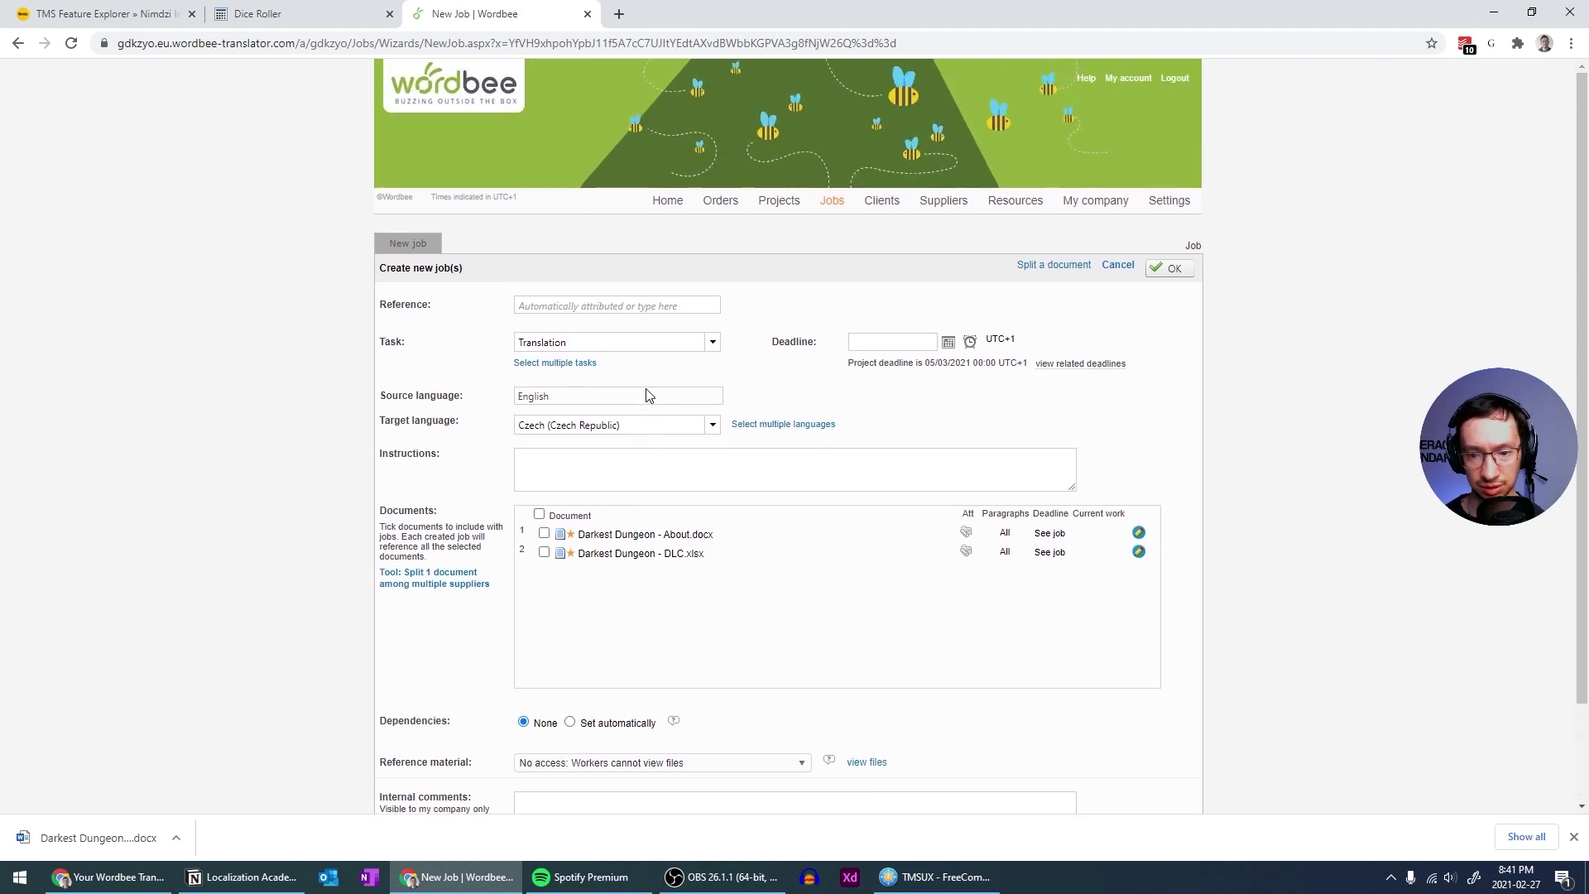
left_click(714, 340)
left_click(714, 340)
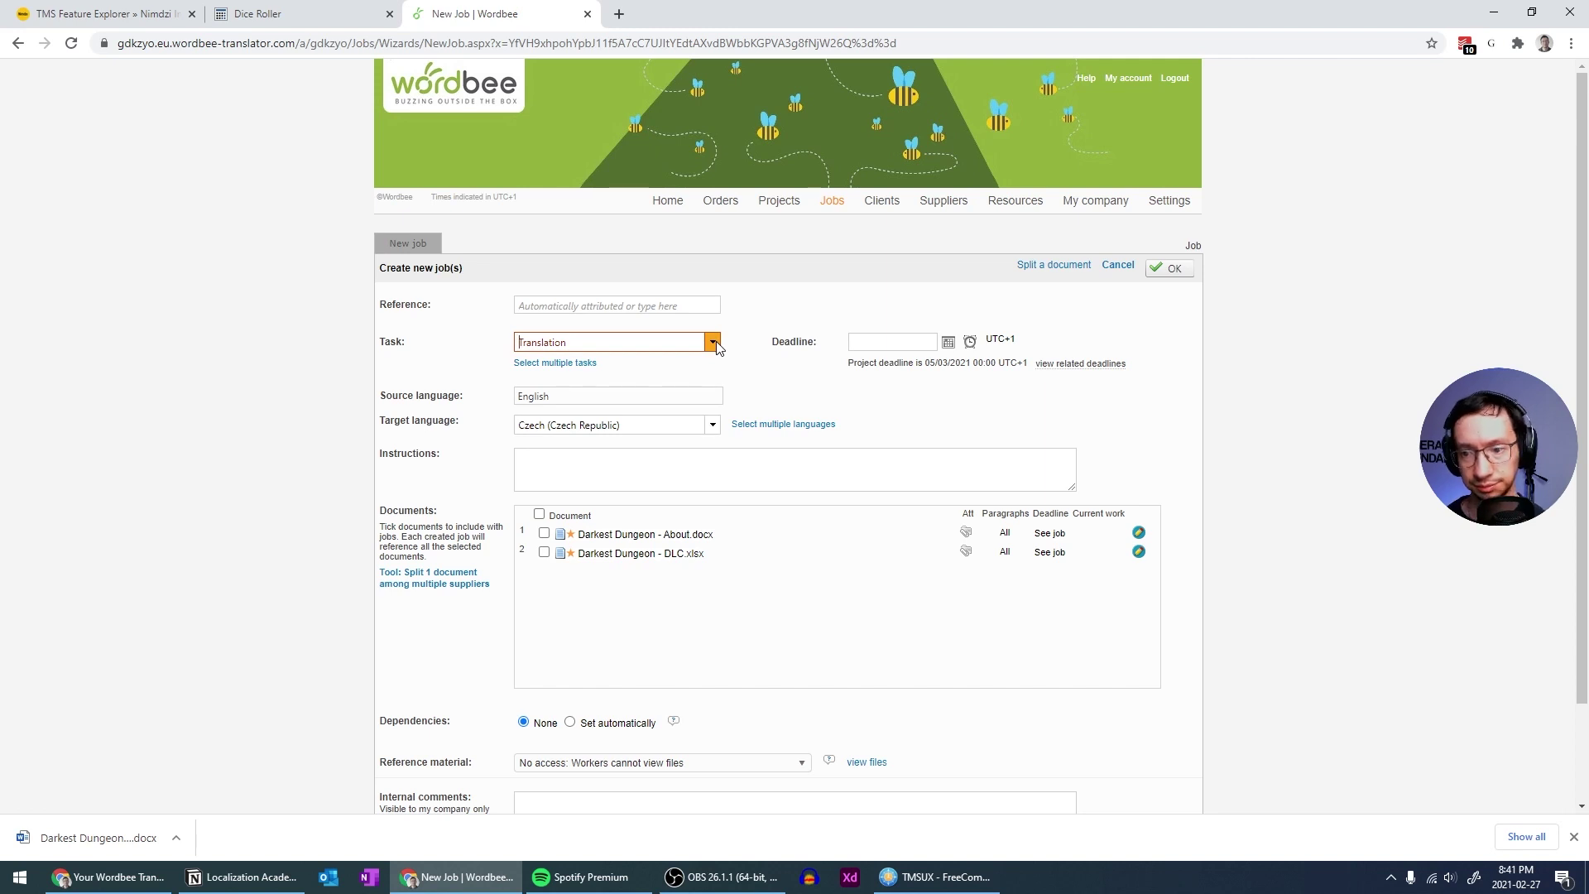
Target Czech, German and Japanese for both documents and create the three jobs
scroll(753, 376, "down", 2)
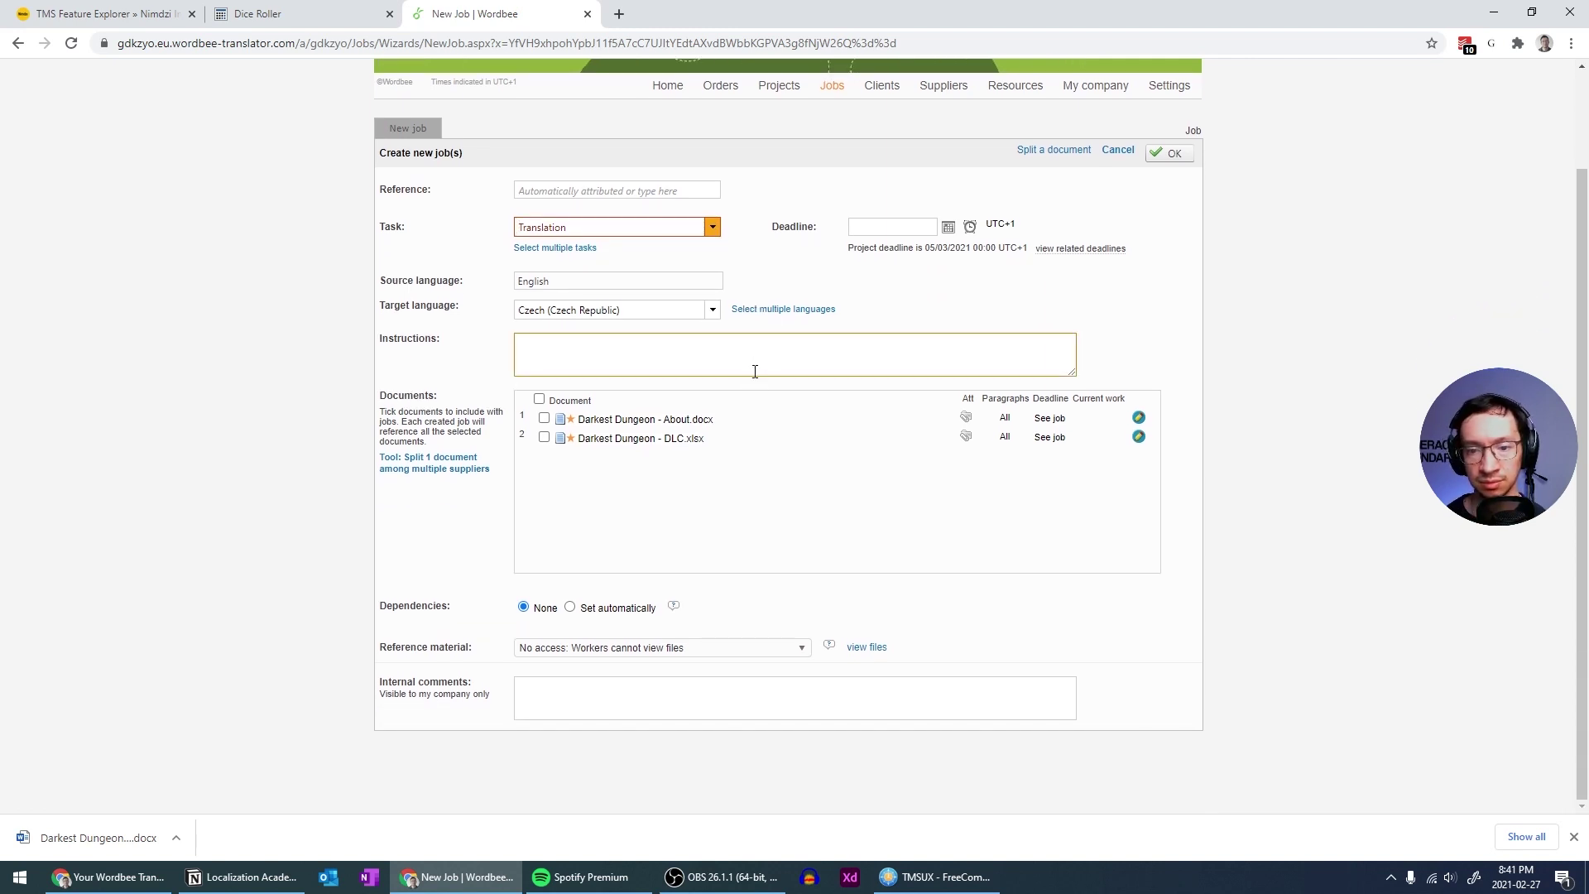
left_click(779, 311)
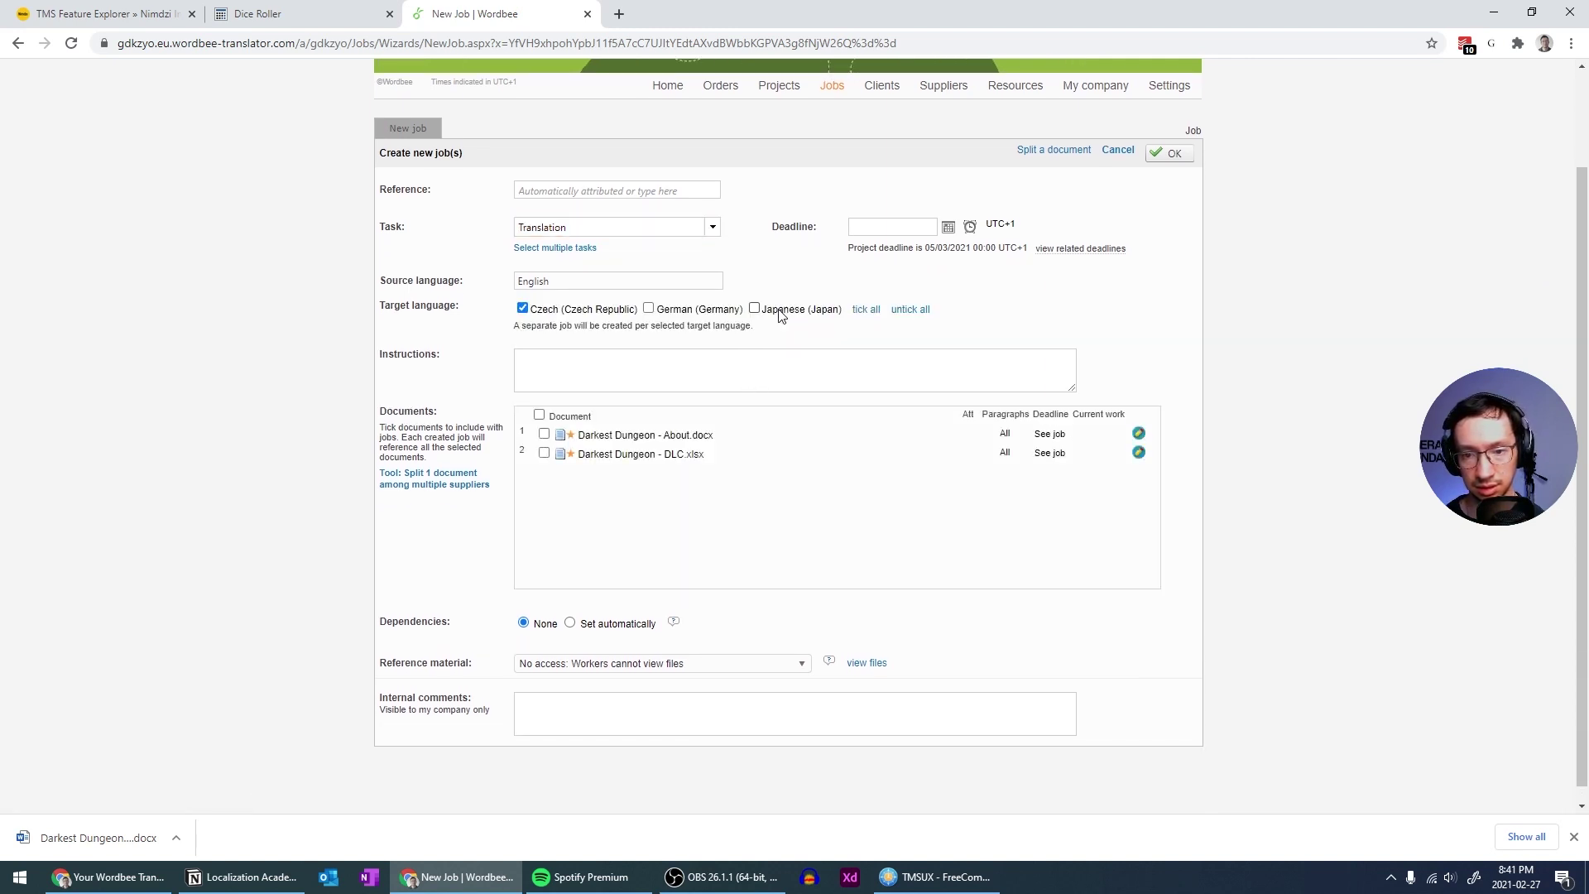
left_click(648, 308)
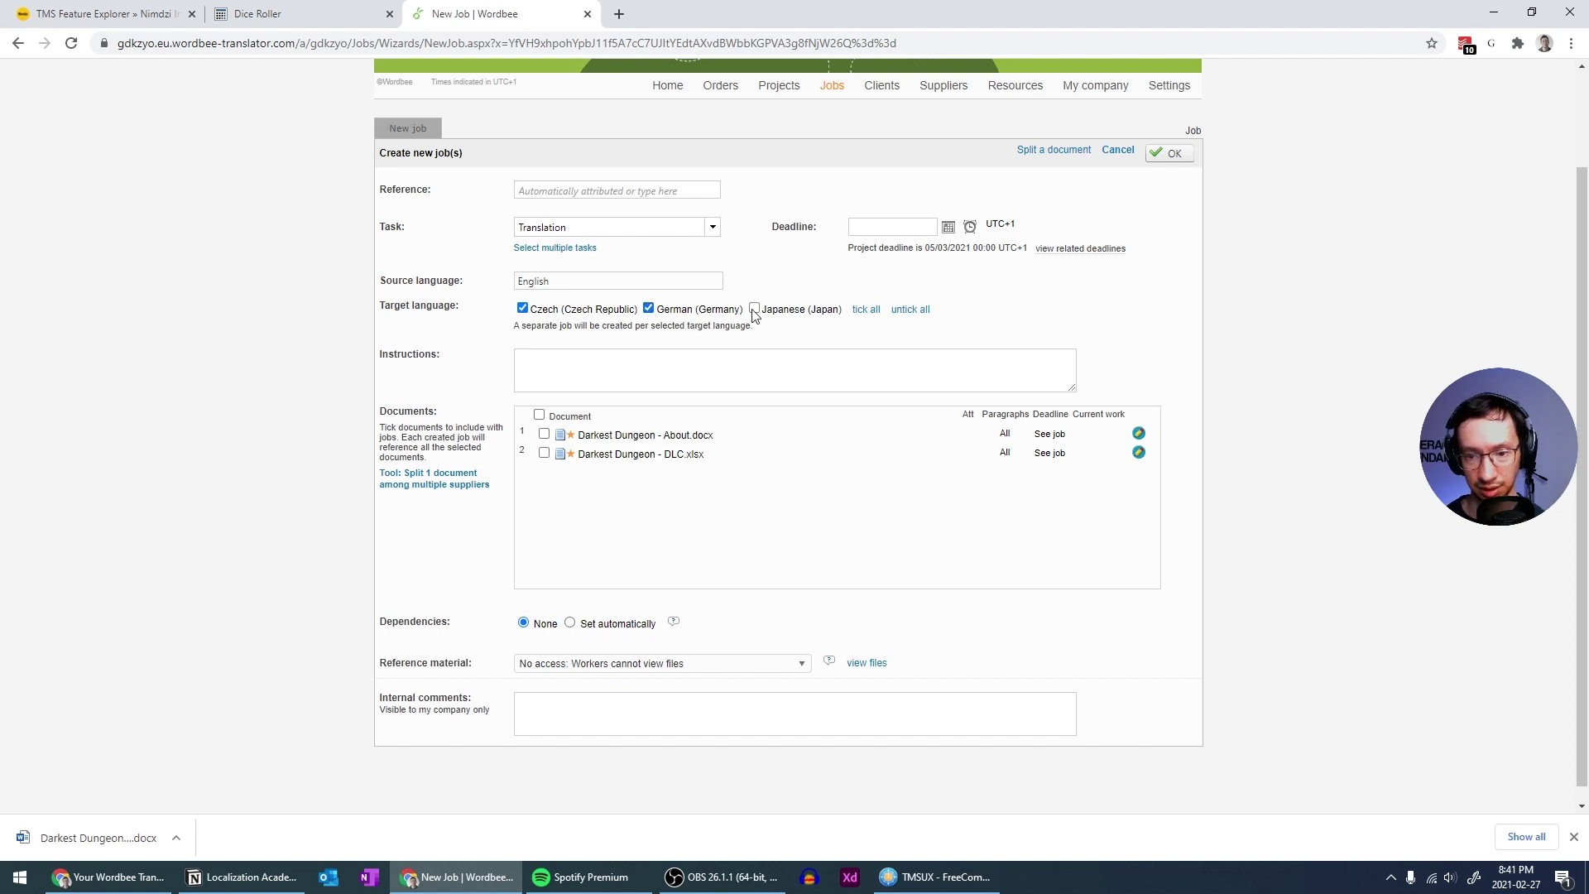
left_click(538, 414)
scroll(588, 441, "down", 1)
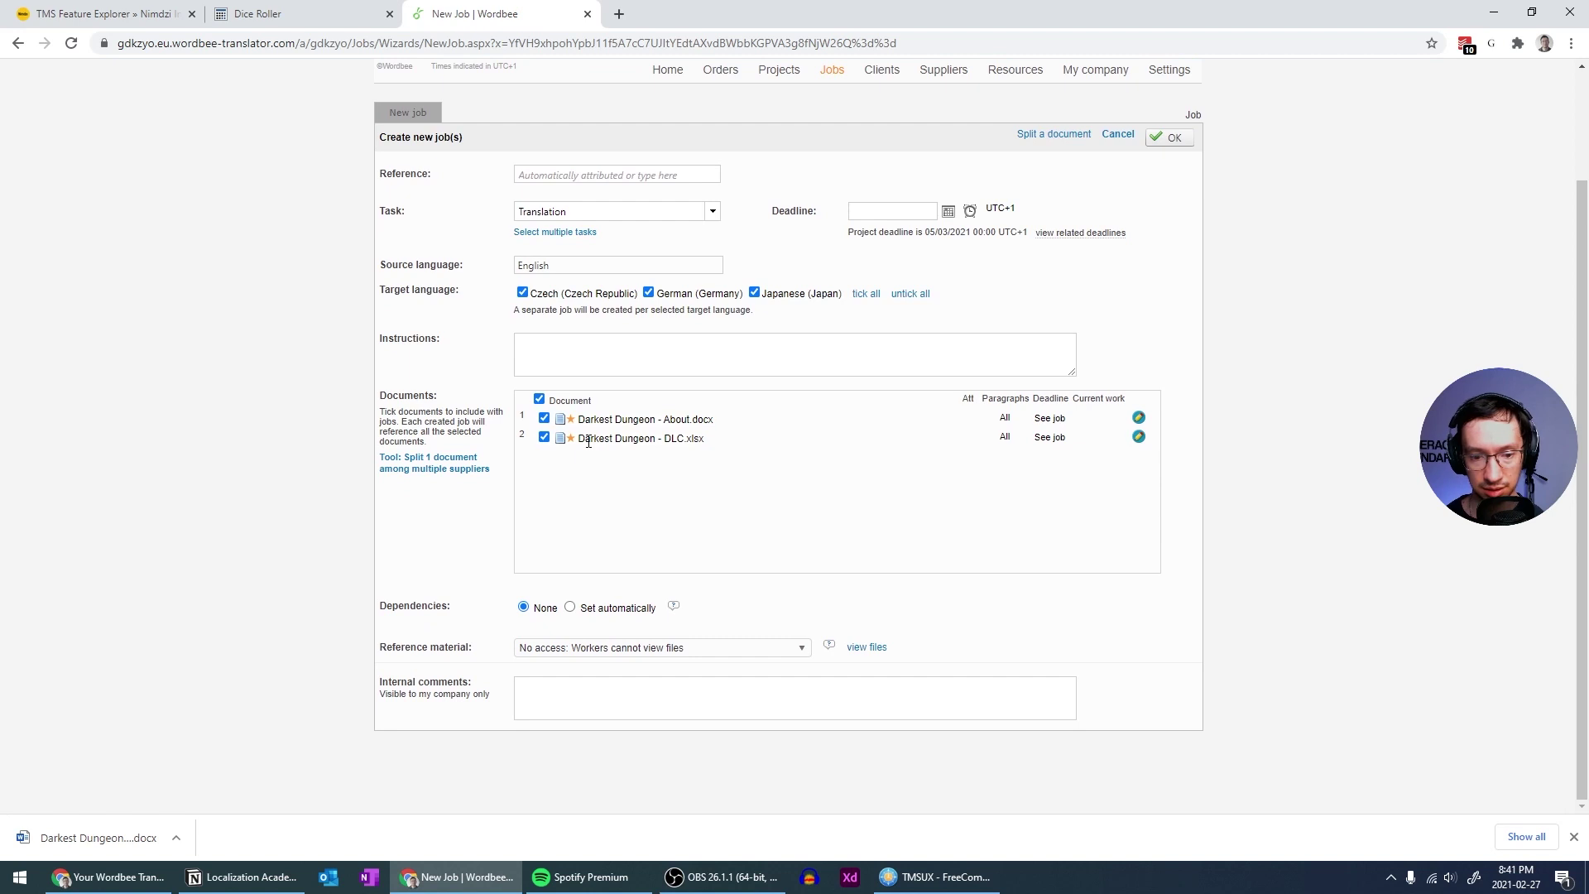
scroll(982, 635, "up", 2)
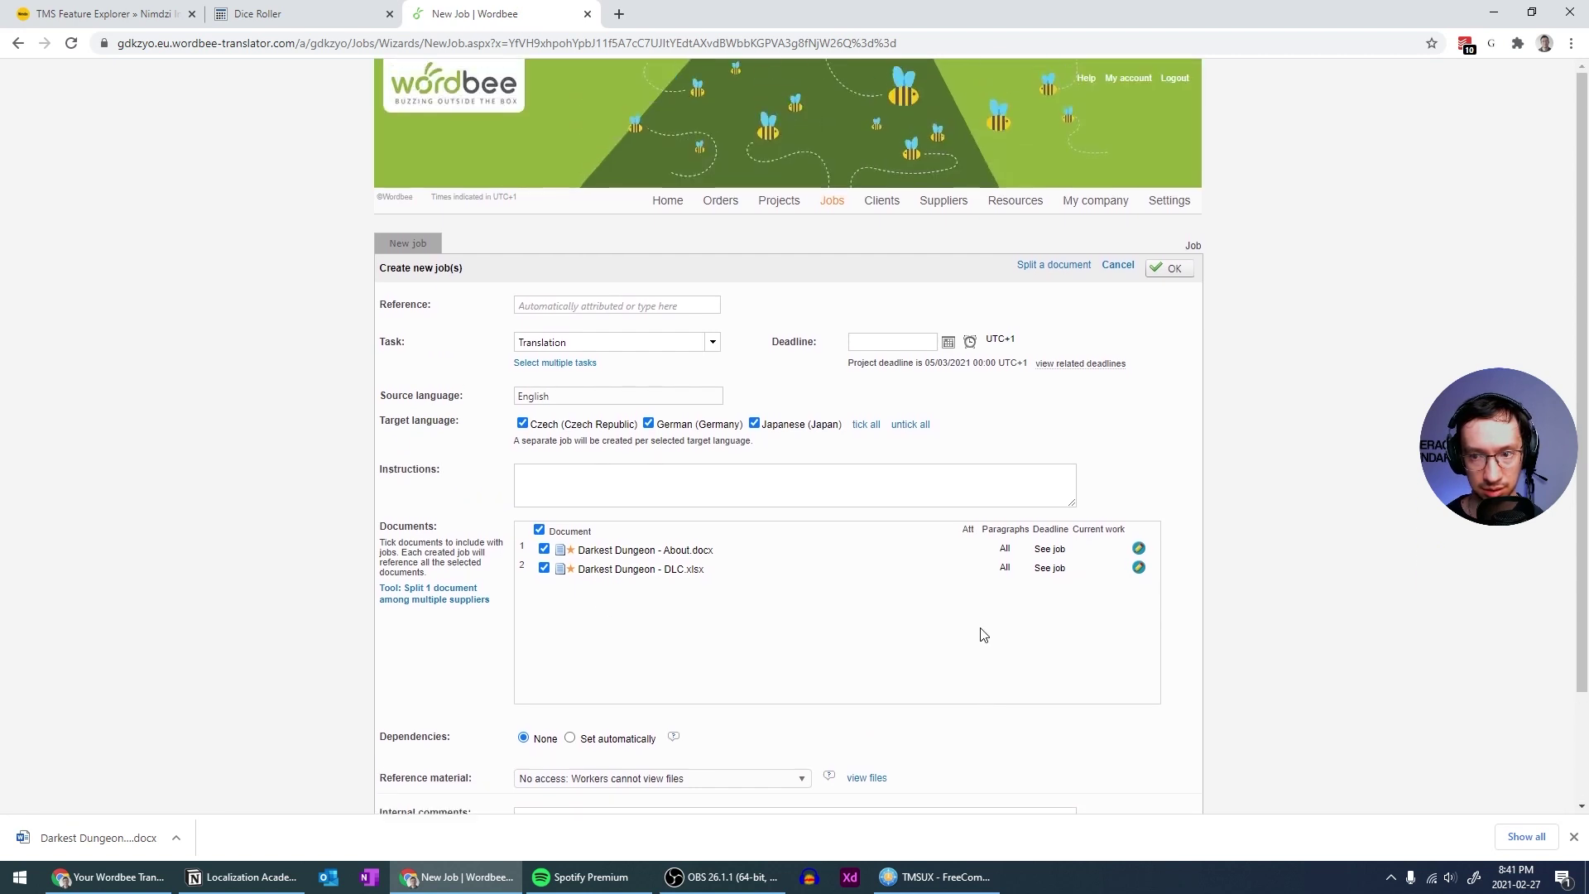
left_click(1168, 269)
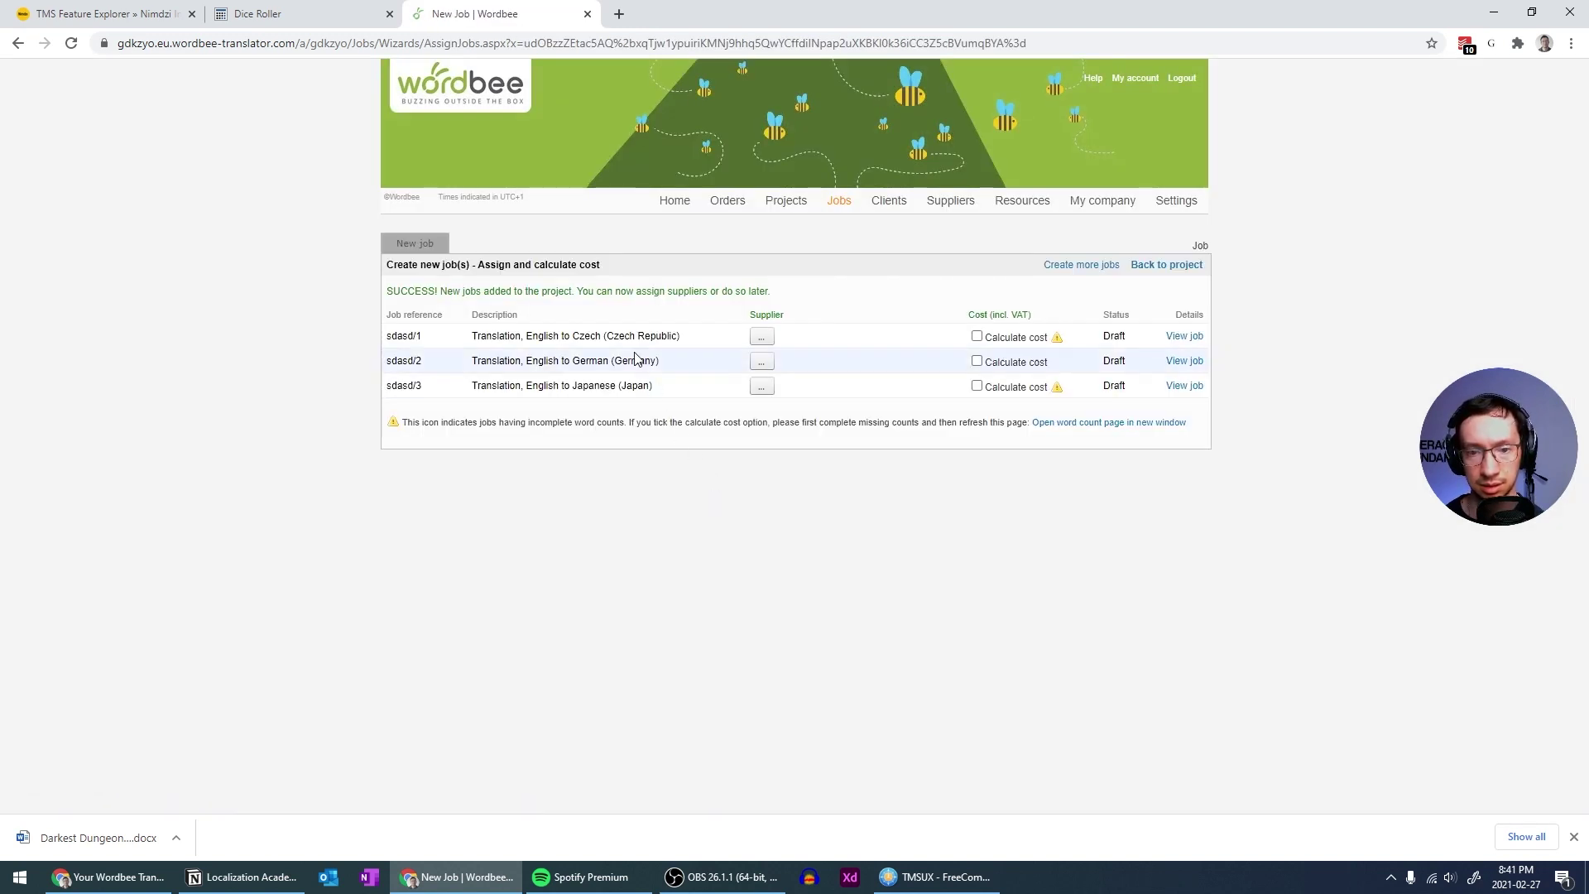
Assign the same supplier to the Czech, German and Japanese jobs and confirm all three
left_click(762, 336)
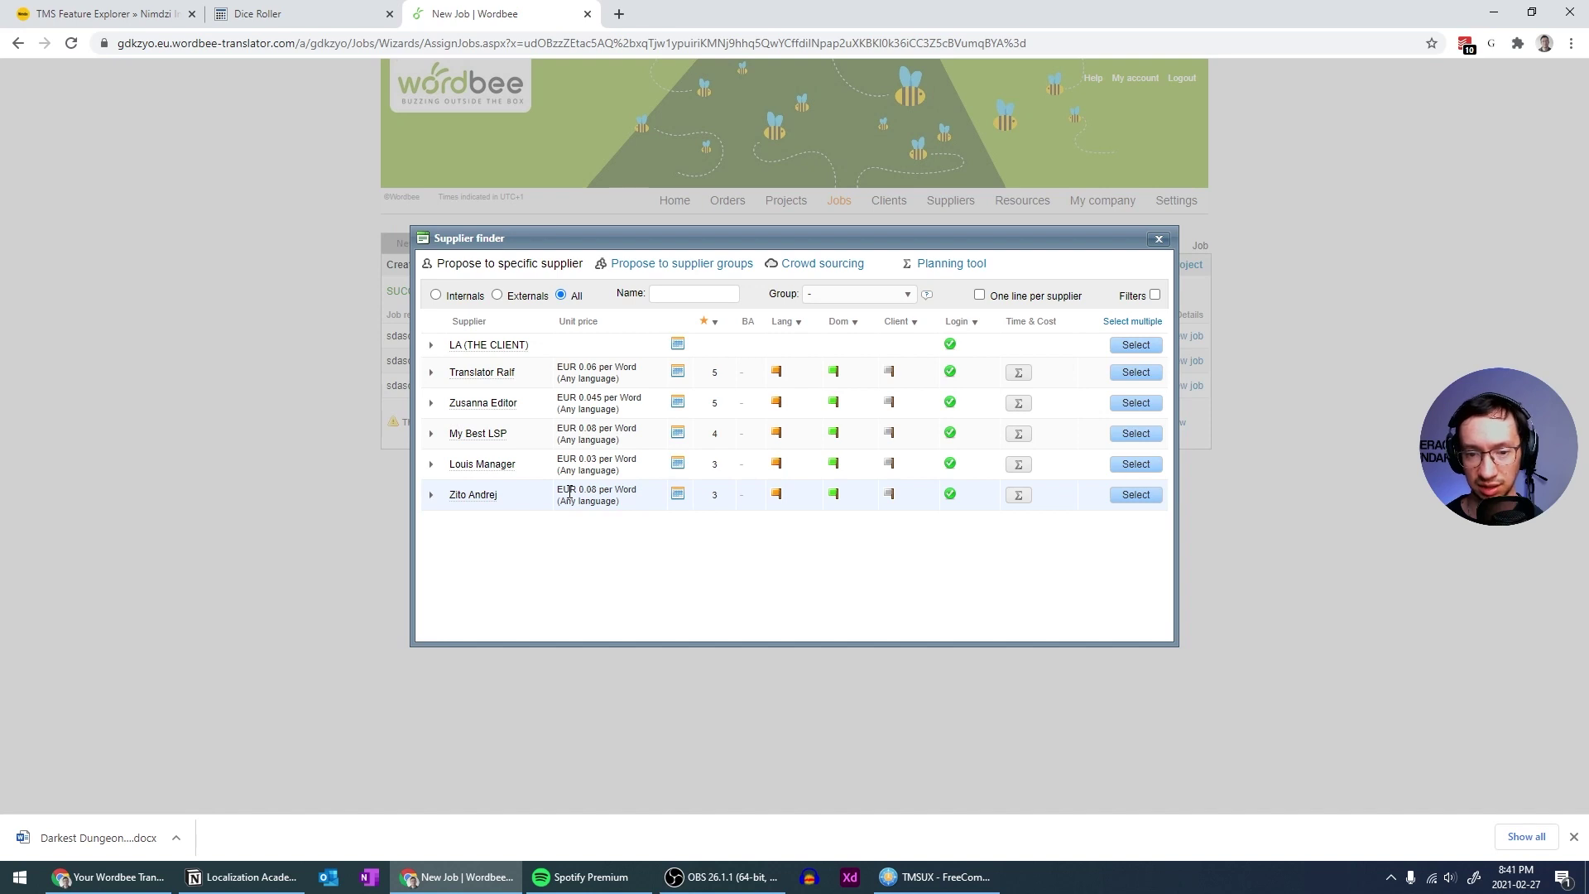
left_click_drag(570, 491, 605, 489)
left_click(606, 489)
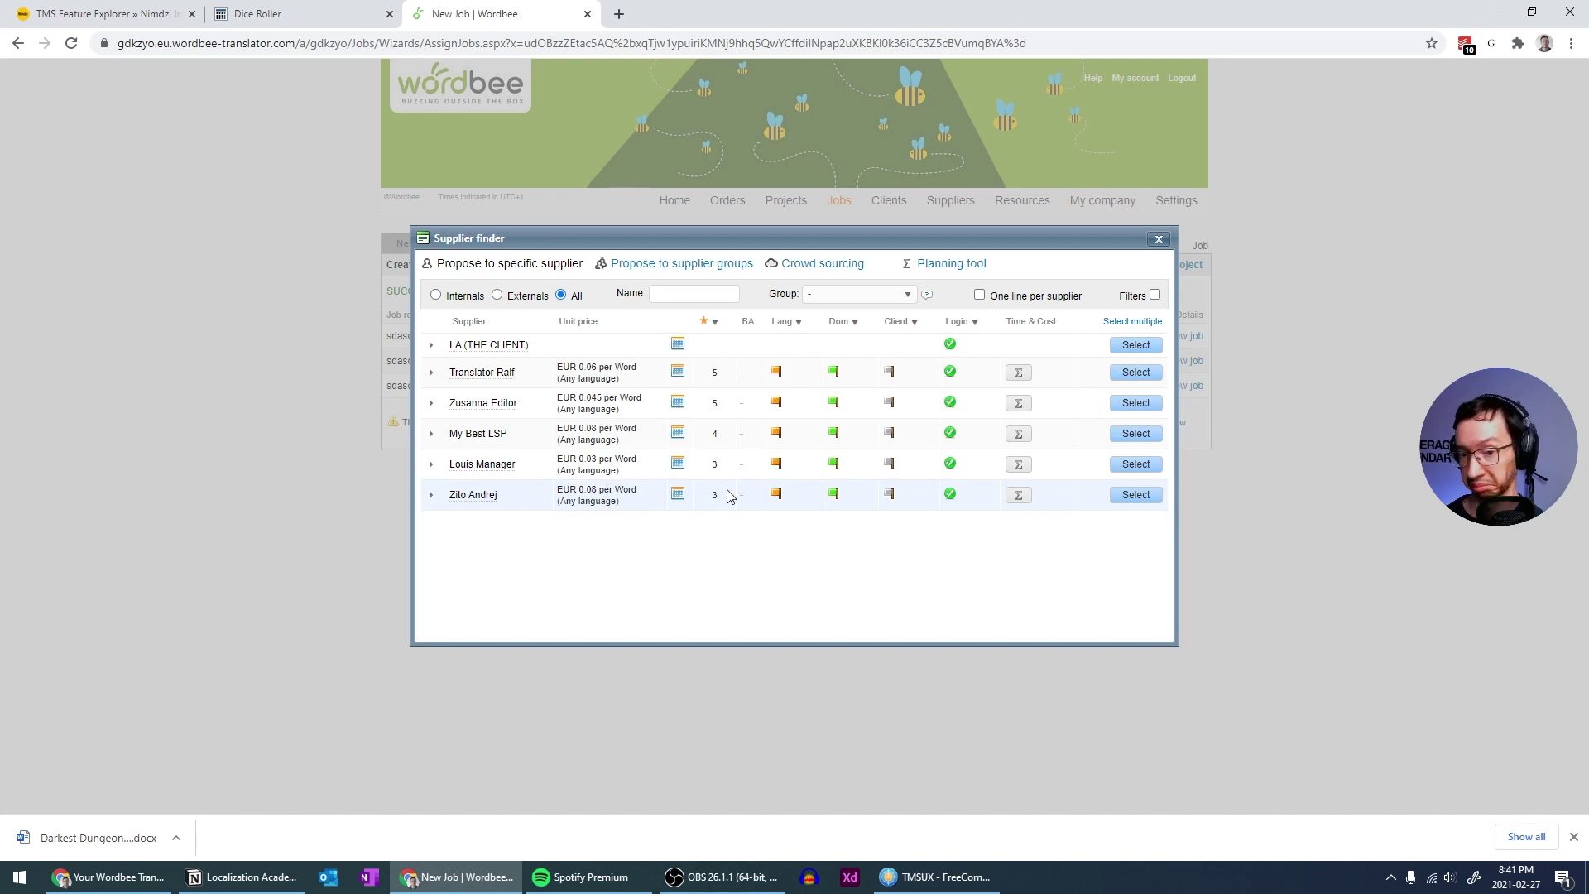
left_click(1134, 495)
left_click(768, 361)
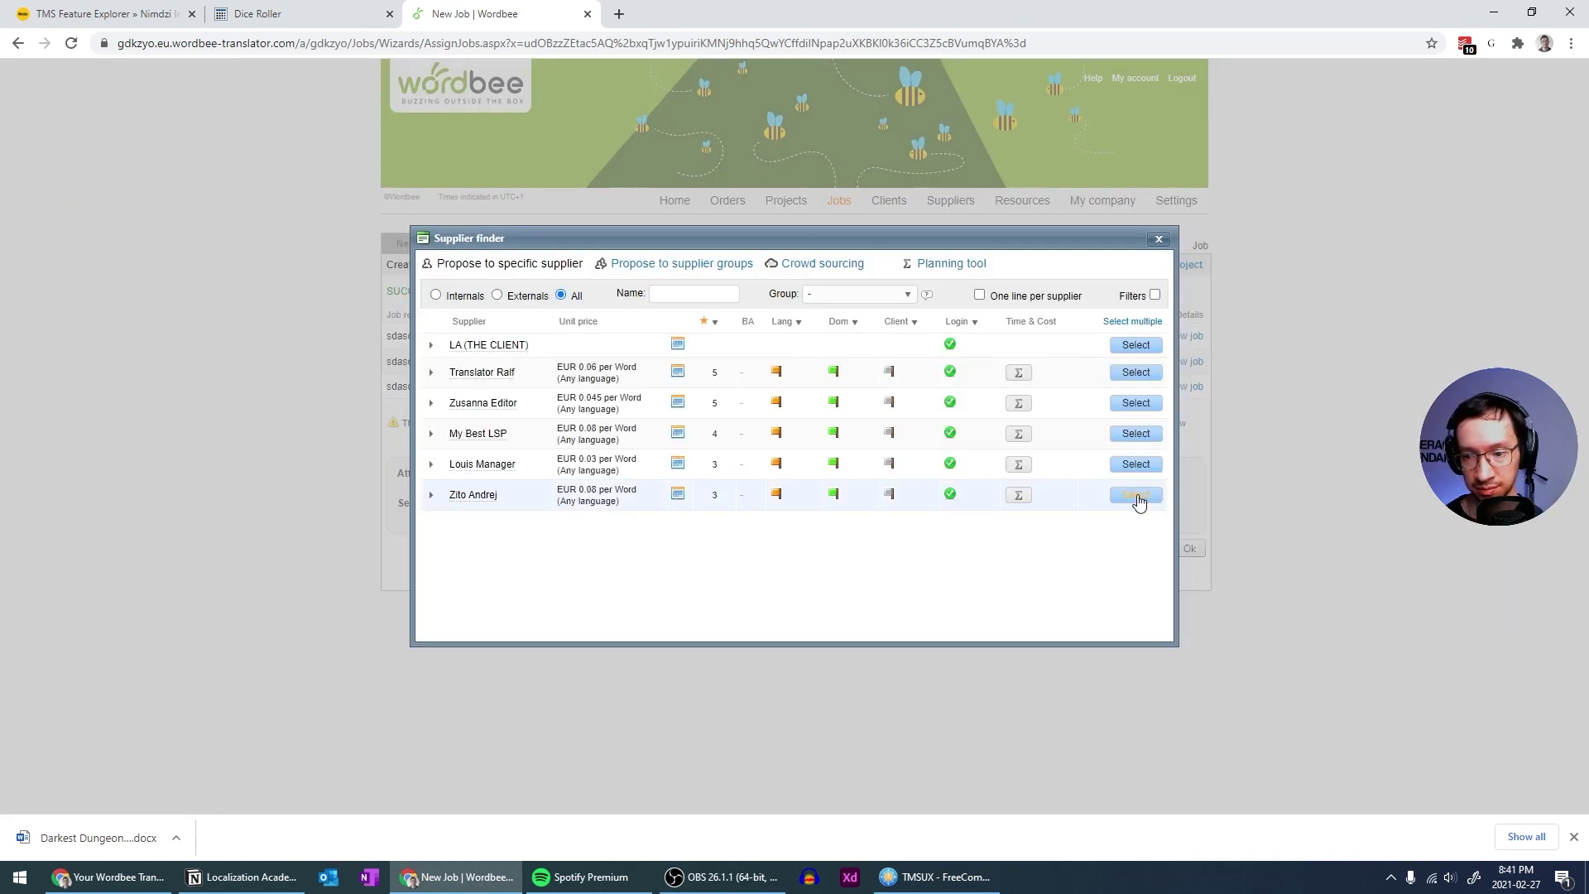
left_click(1135, 495)
left_click(767, 389)
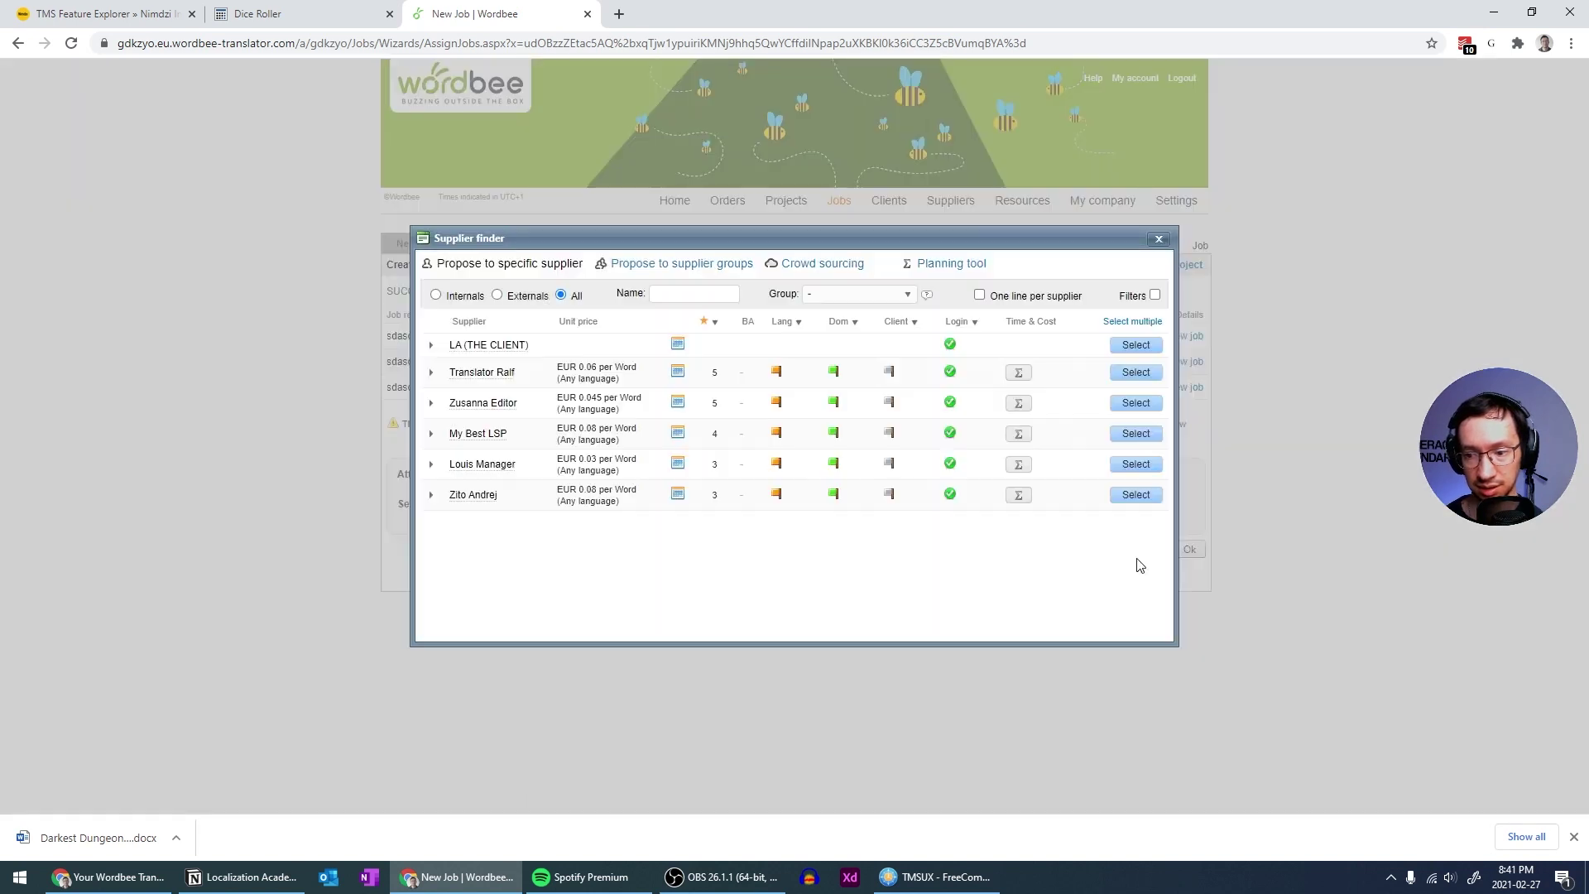
left_click(1135, 495)
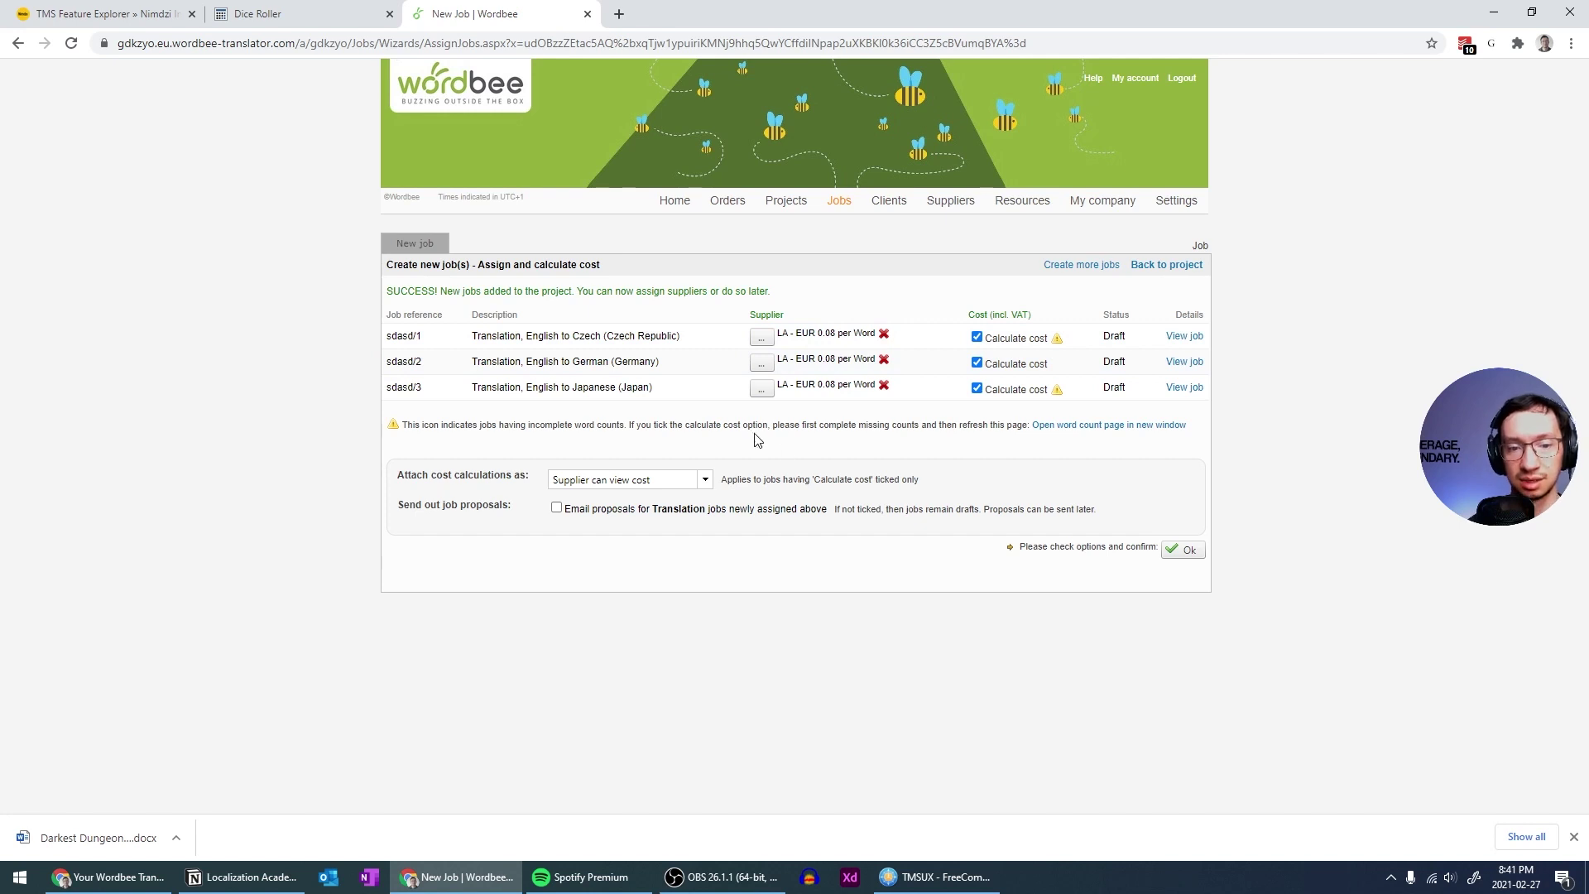
left_click(1182, 550)
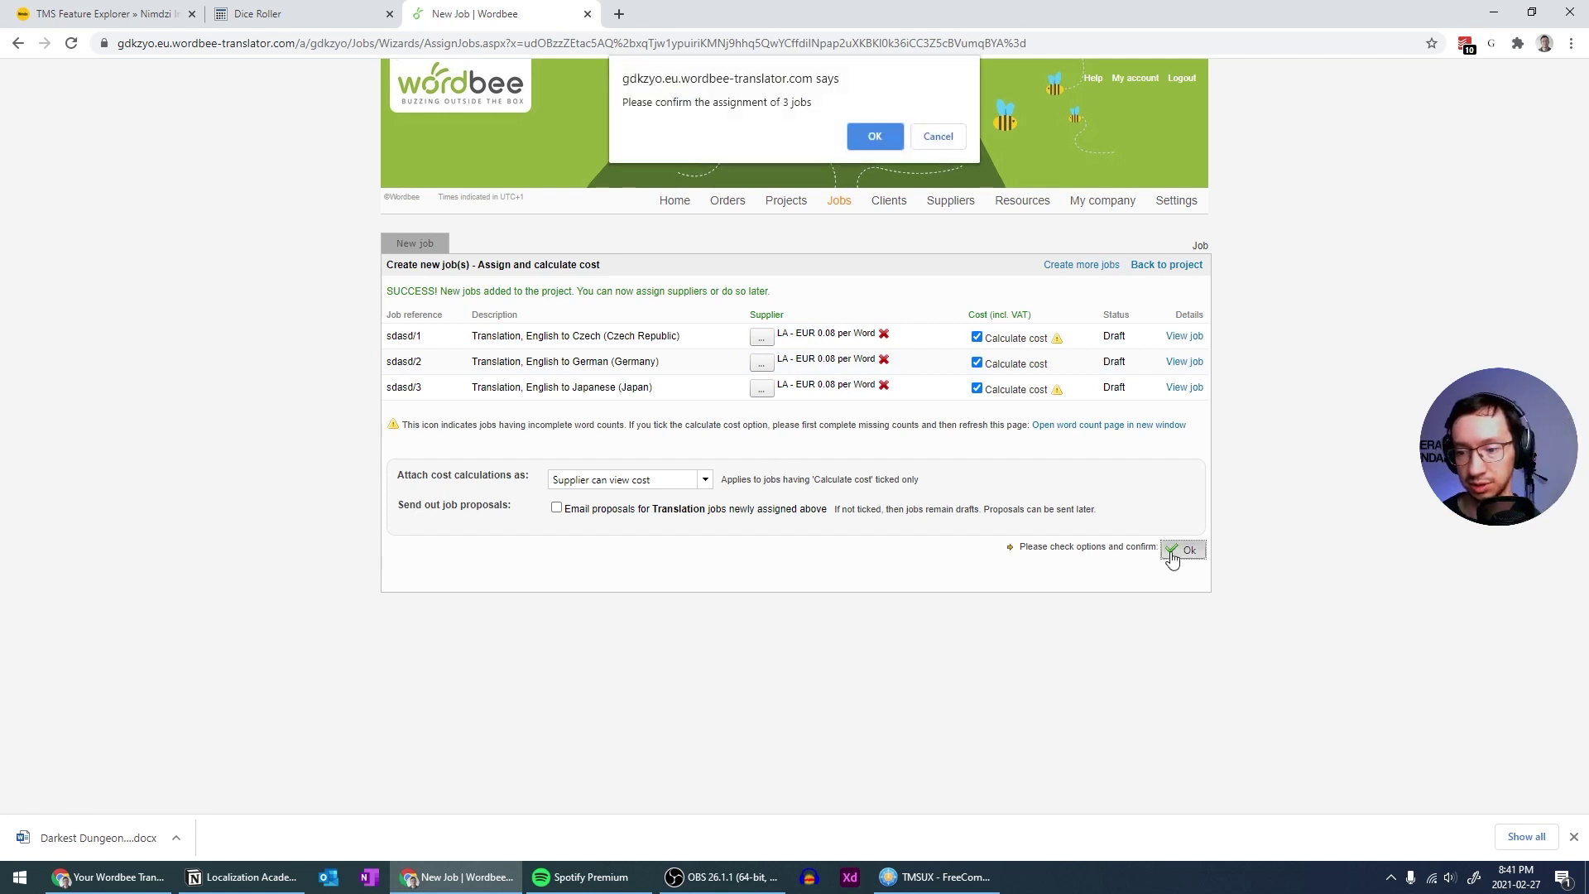
left_click(875, 136)
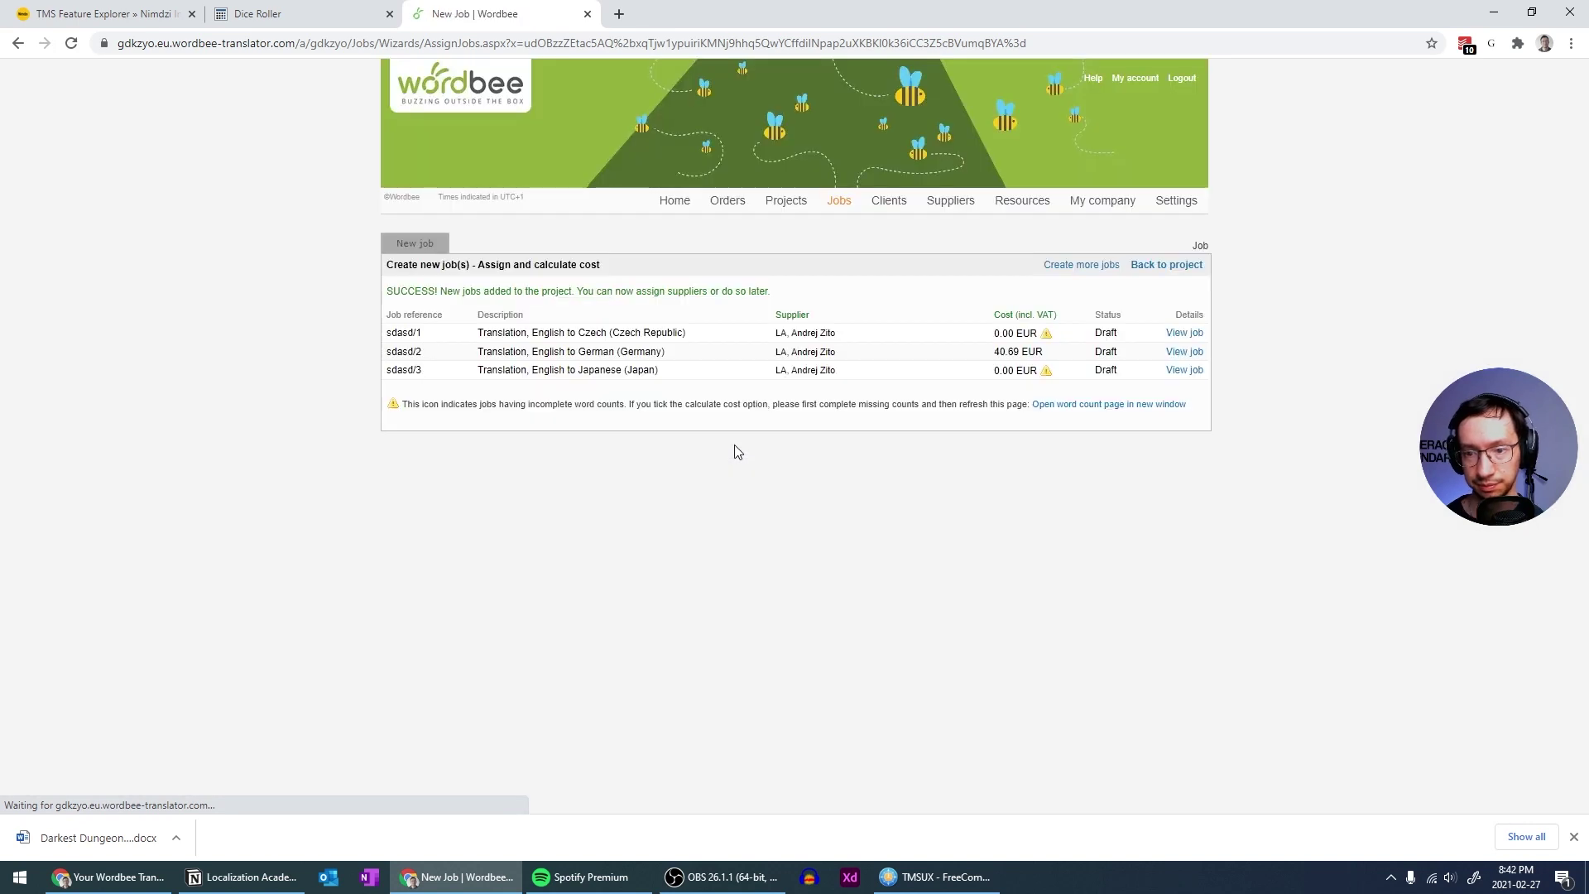
Edit the sdasd project's details, replacing its reference with 'Darkest Dungeon', and save
left_click(785, 200)
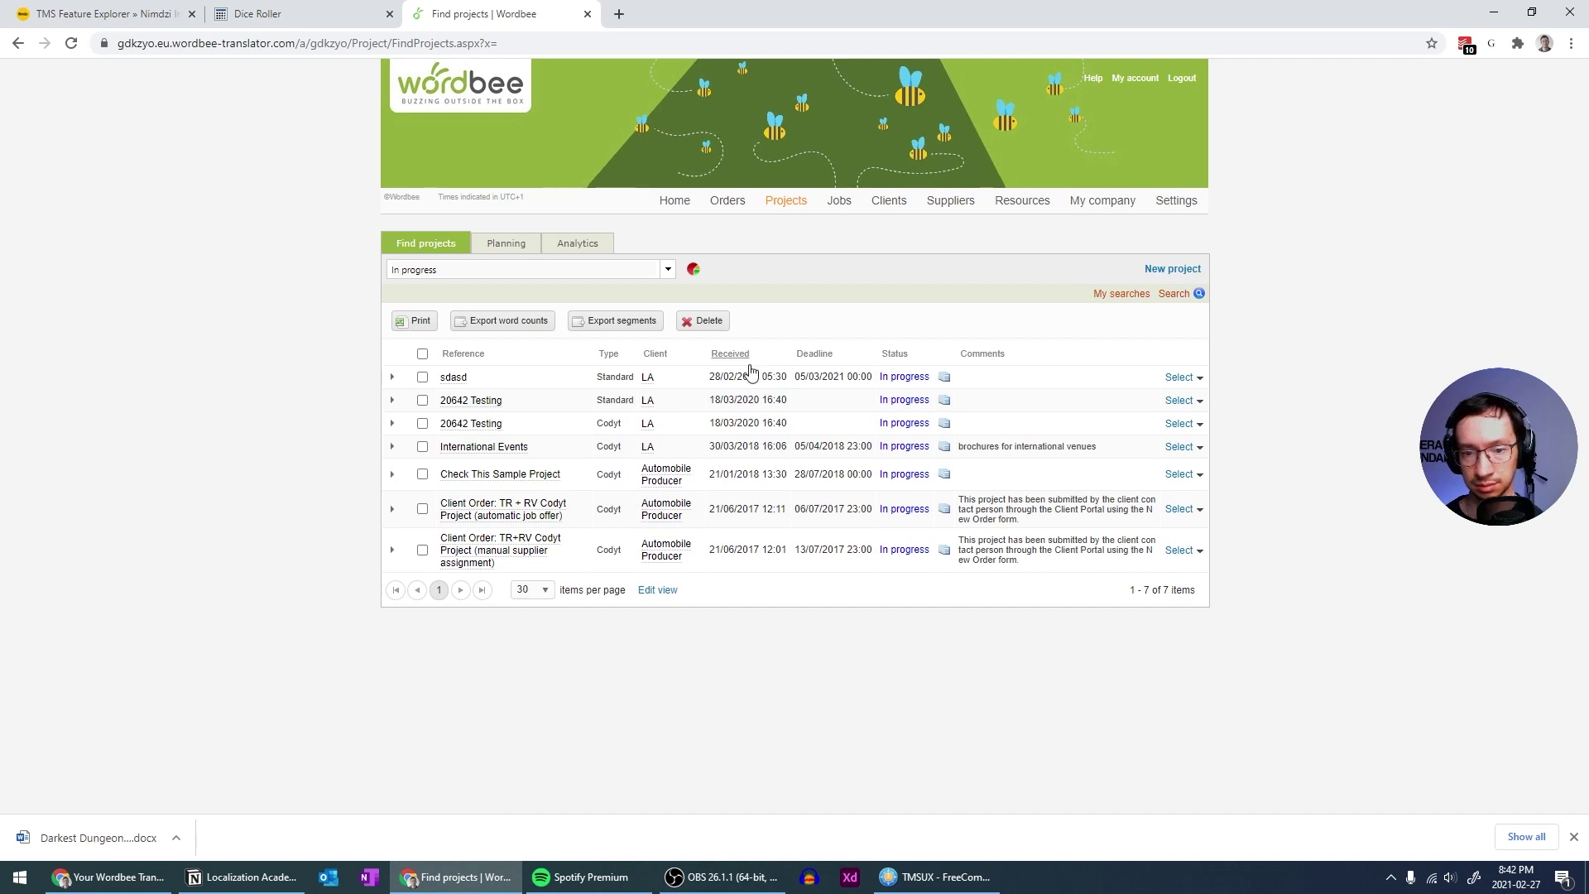
left_click(454, 379)
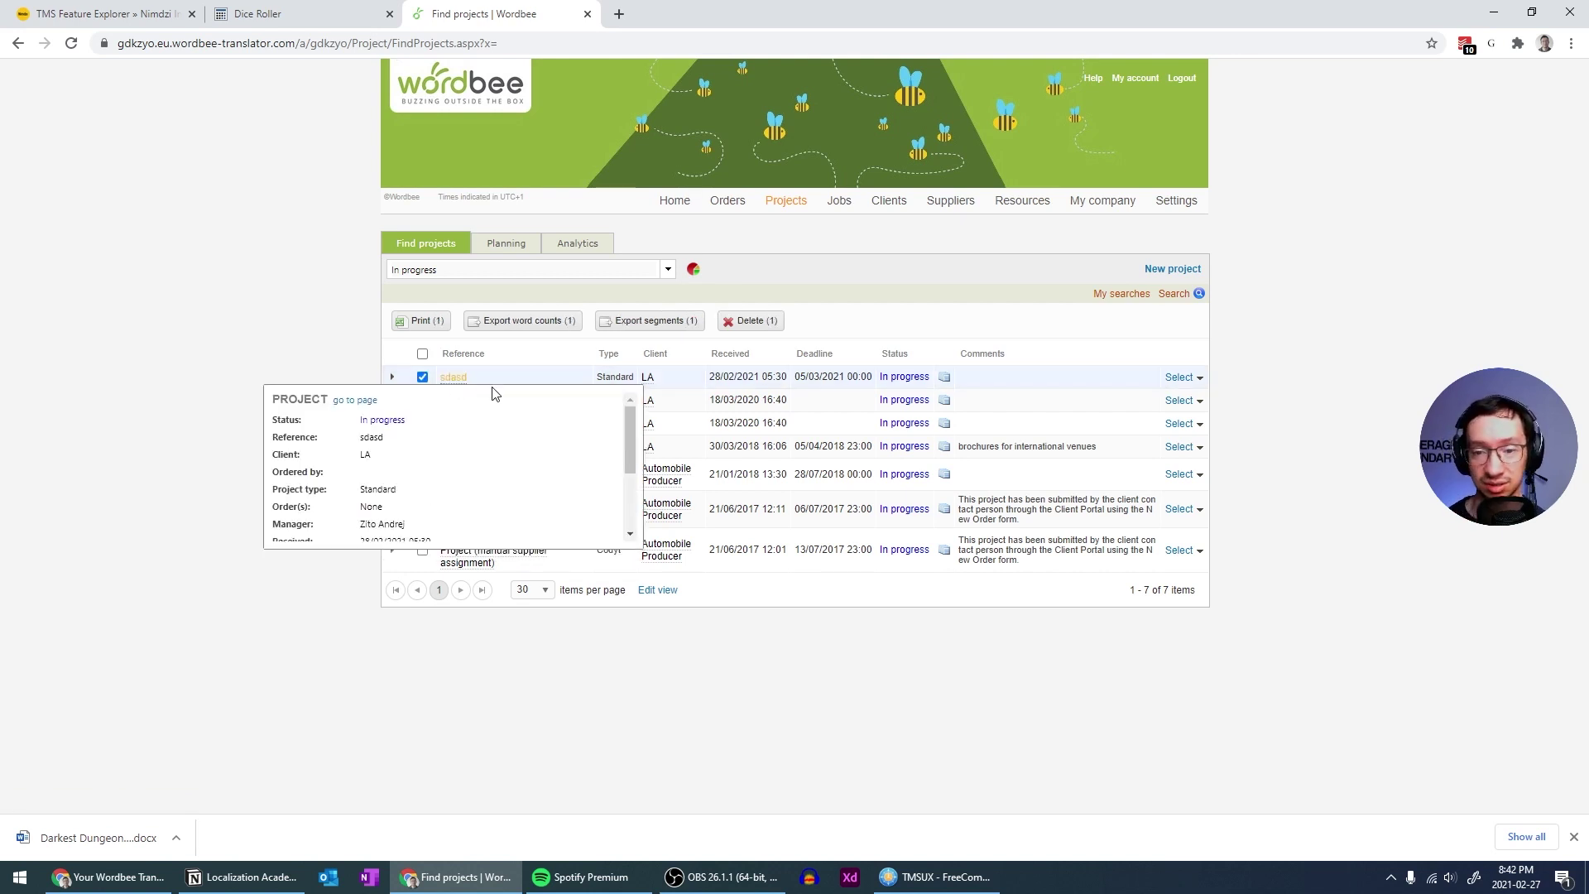
left_click(1200, 379)
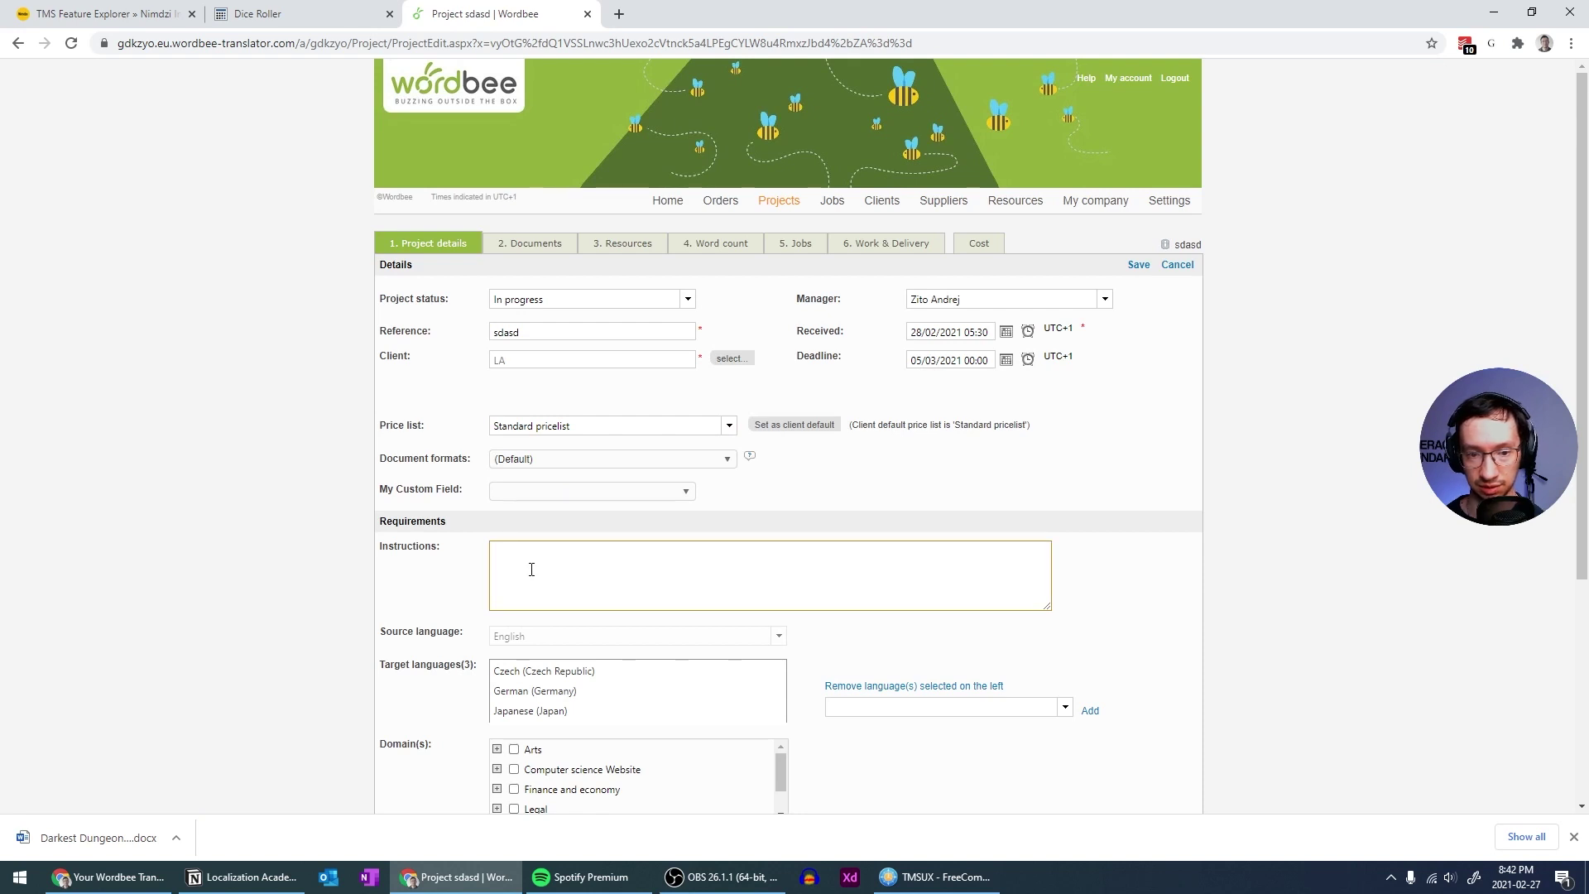
left_click_drag(543, 331, 385, 334)
type("Dar")
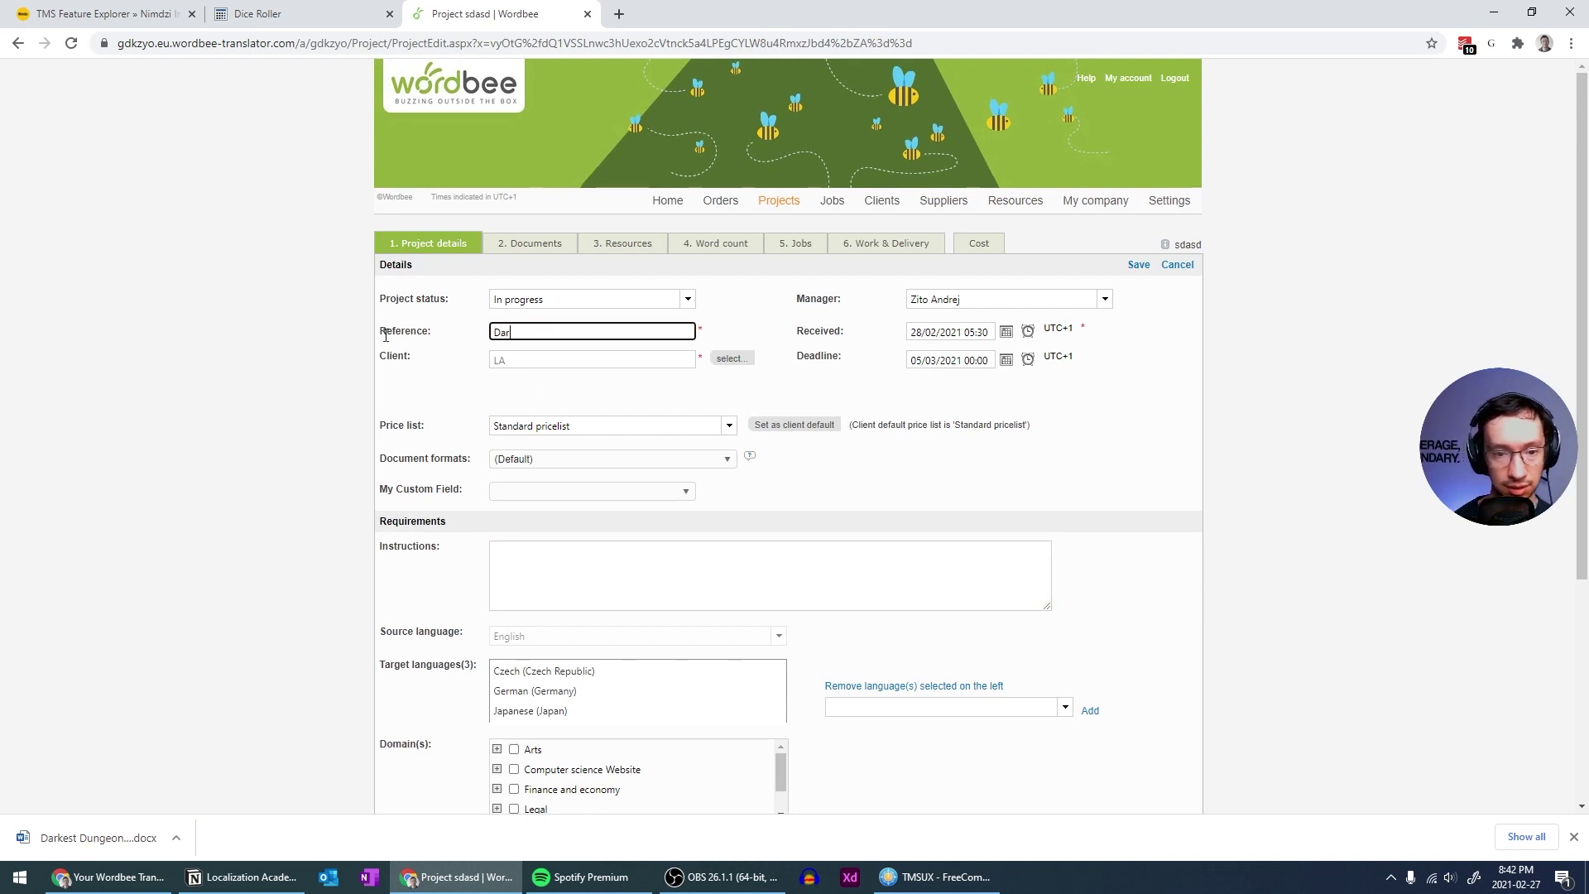
type("kest Dungeon")
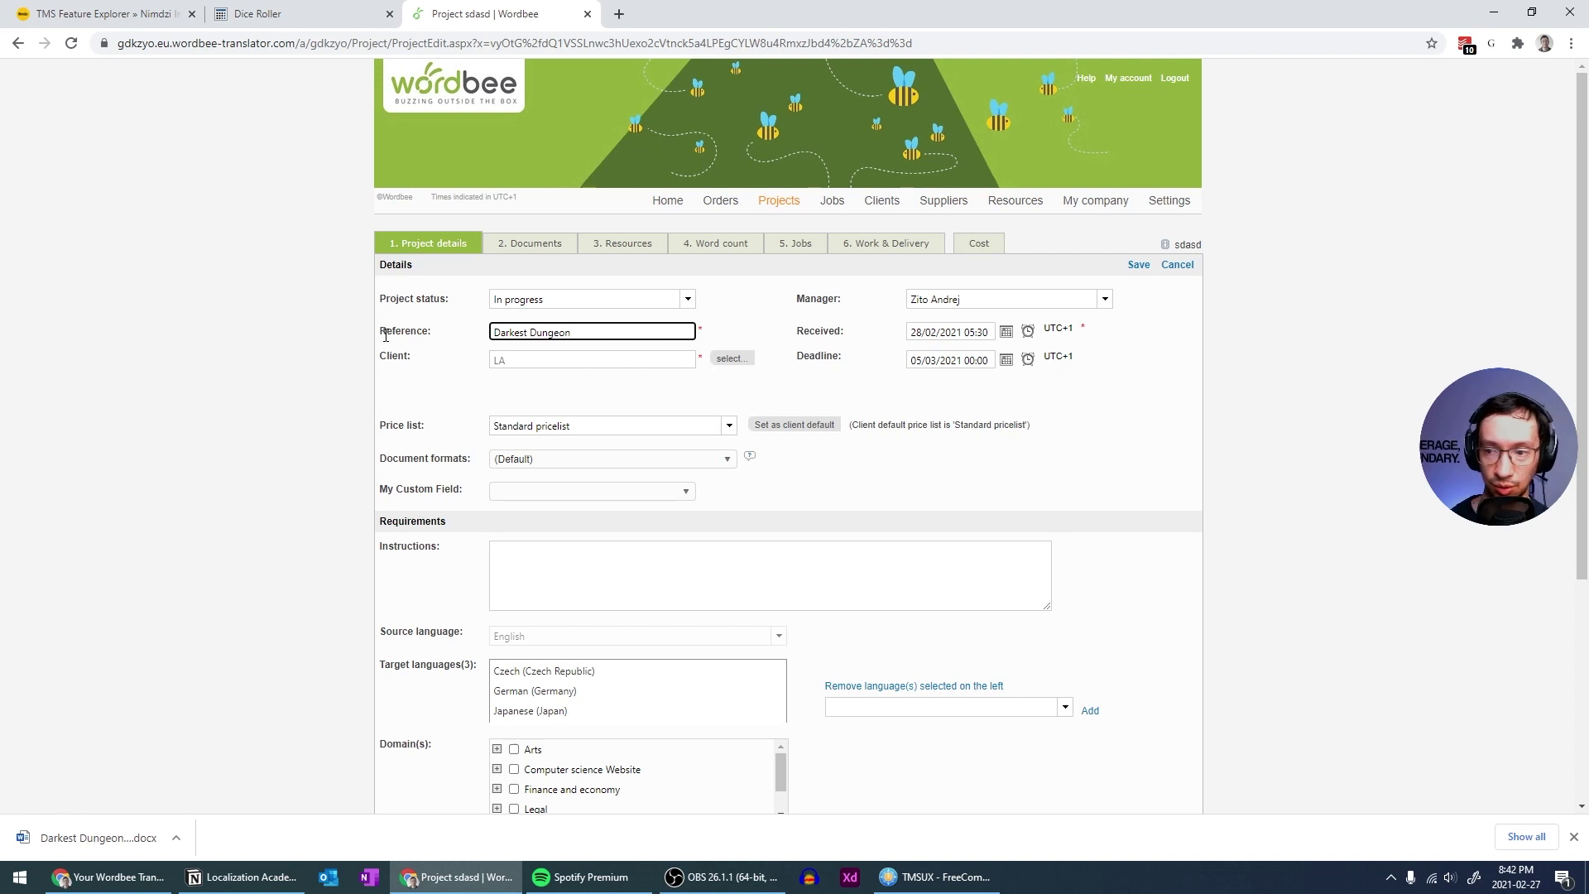
left_click(1136, 264)
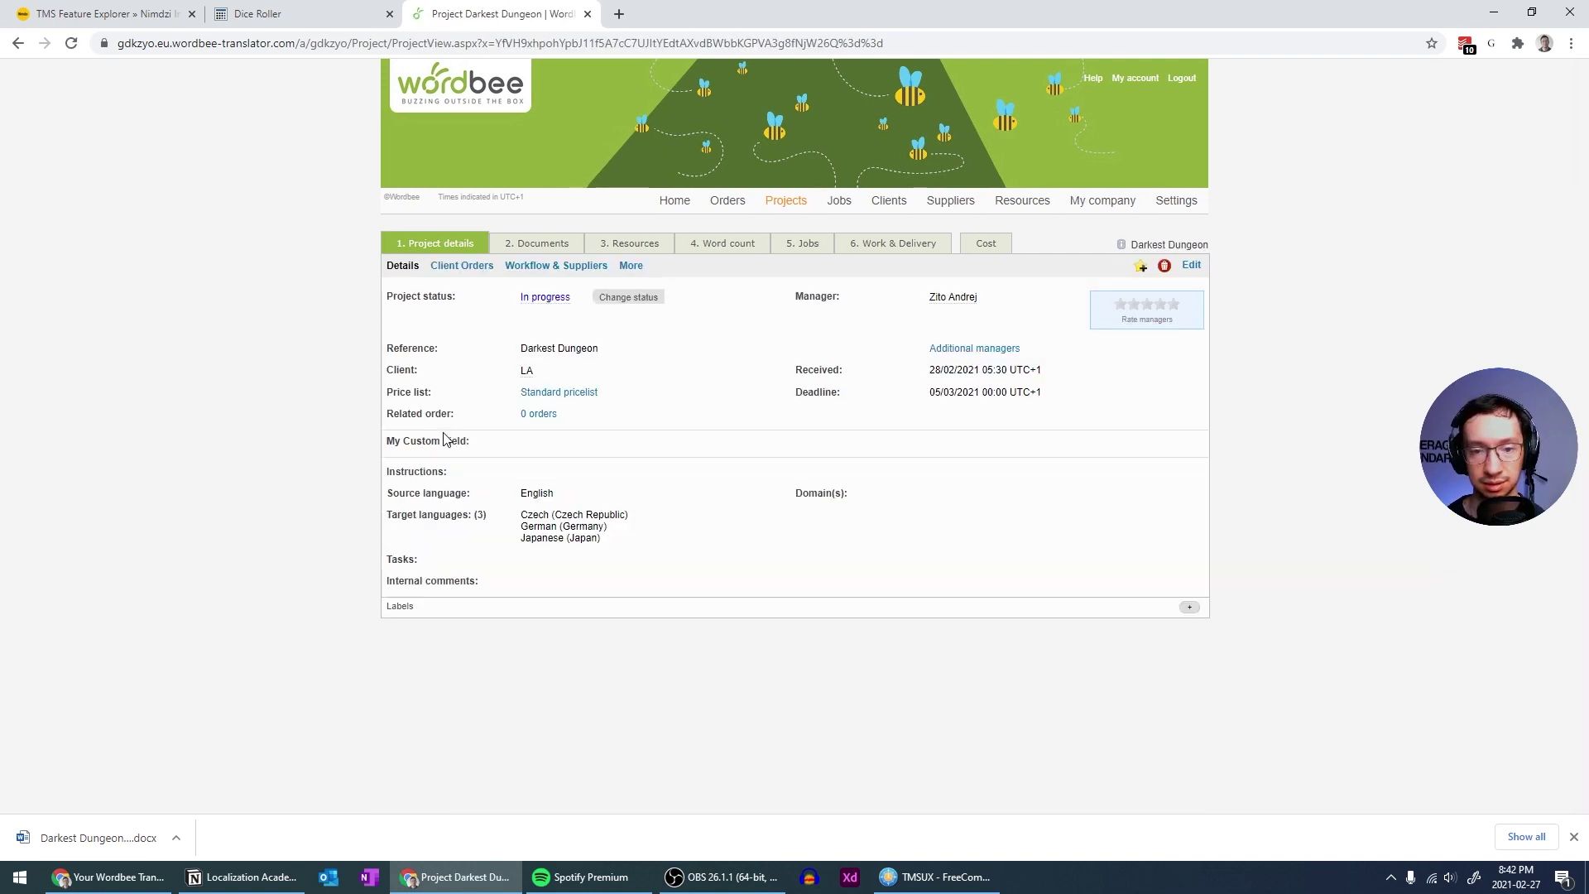
Open the German (Germany) translation of Darkest Dungeon - About.docx from Work & Delivery
left_click(950, 245)
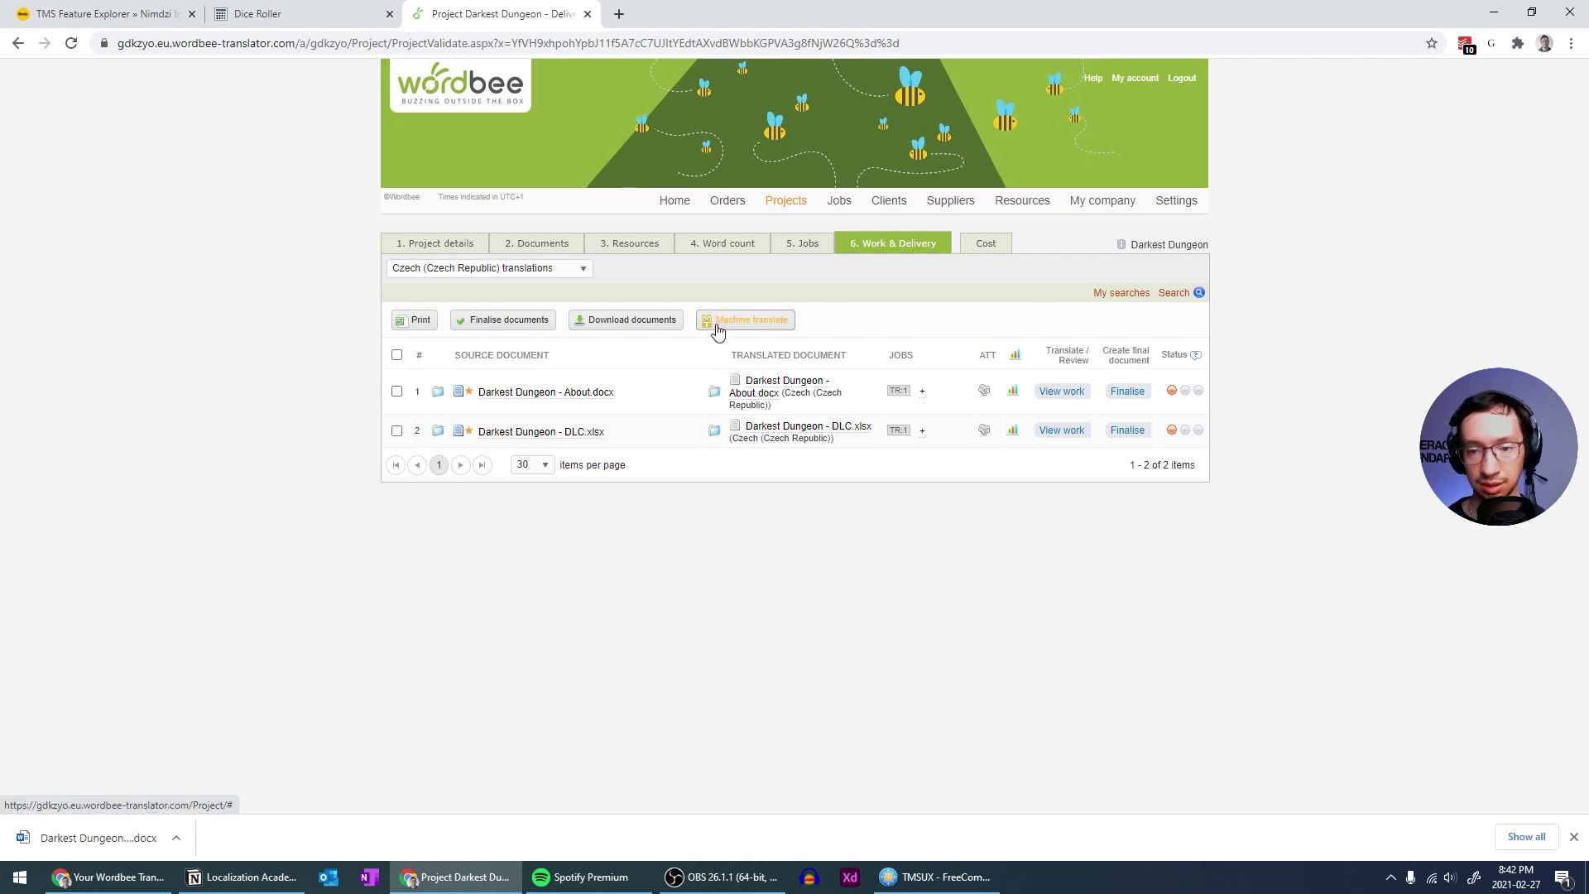
left_click(579, 270)
left_click(412, 323)
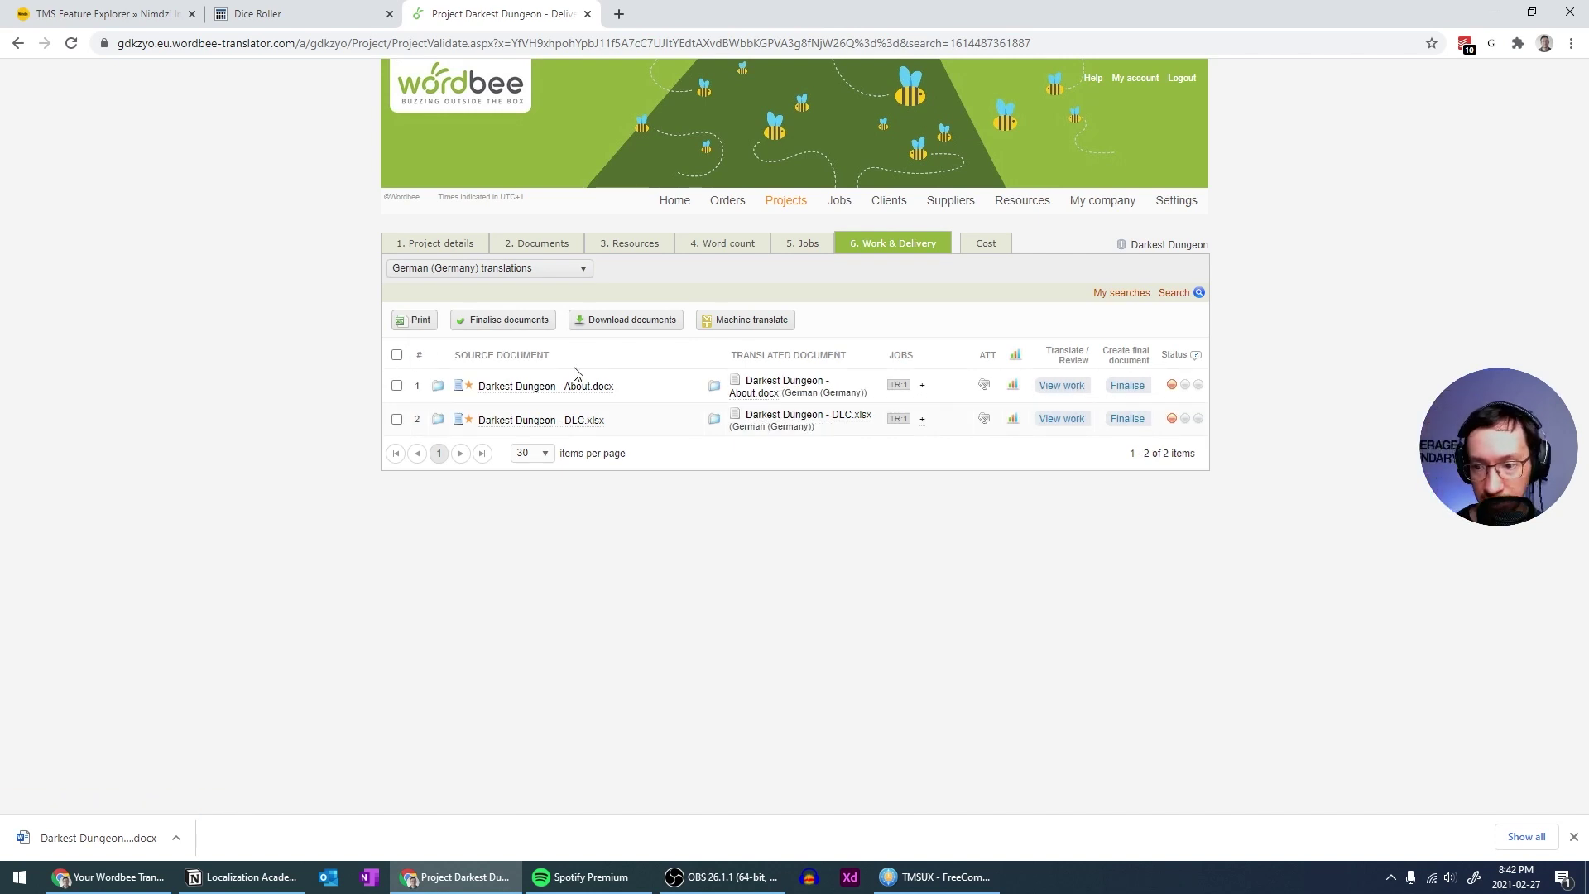
left_click(1059, 386)
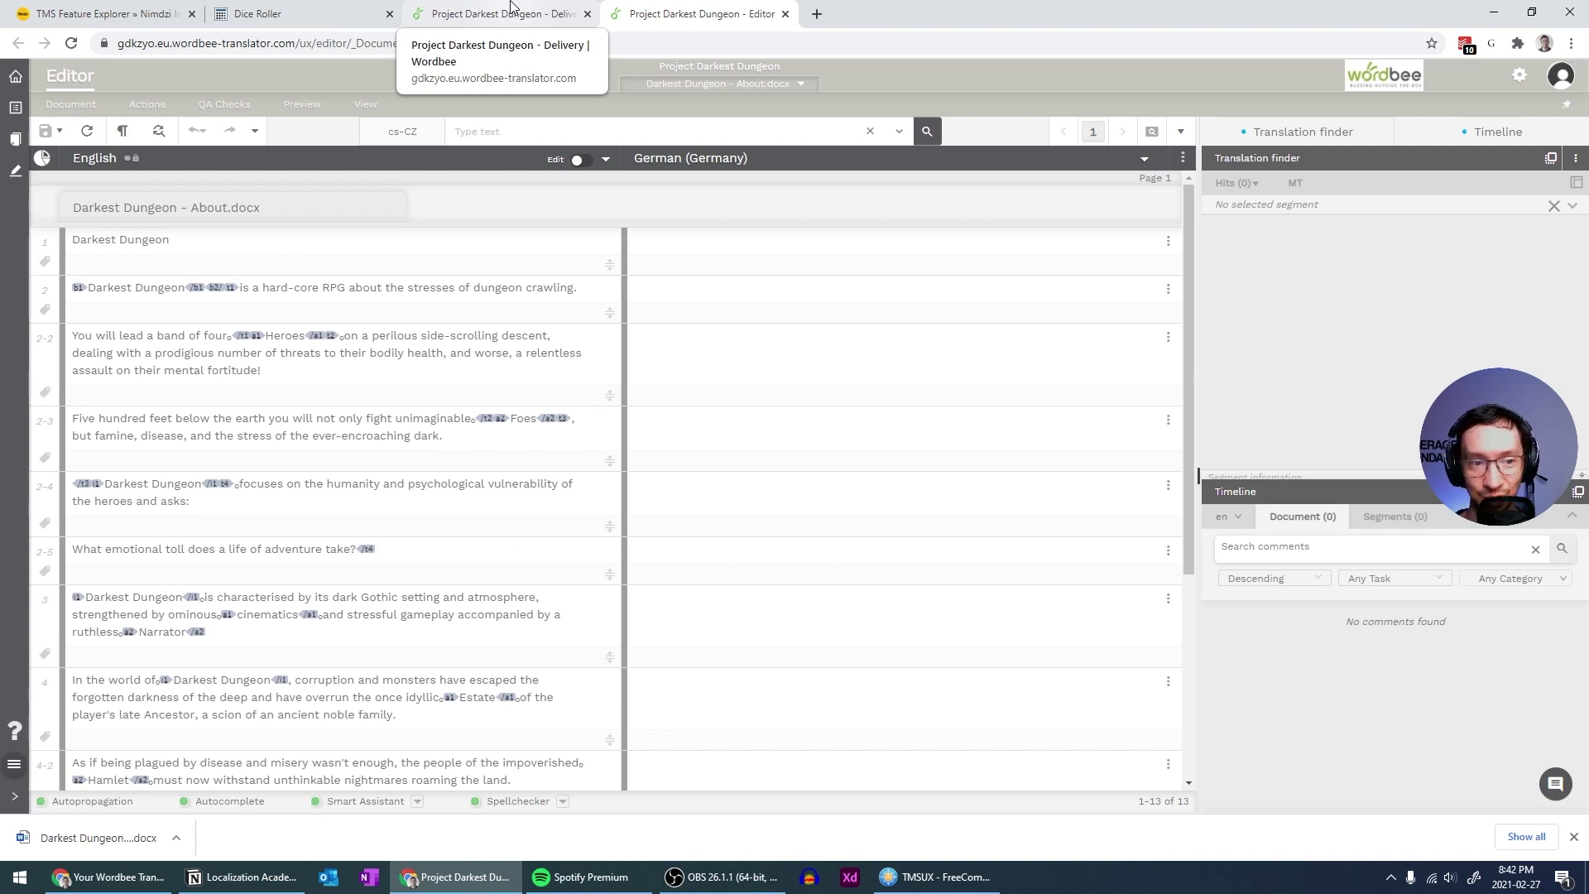
Add German (Germany) as an editor reference language, then close the Editor tab
left_click(510, 13)
left_click(695, 13)
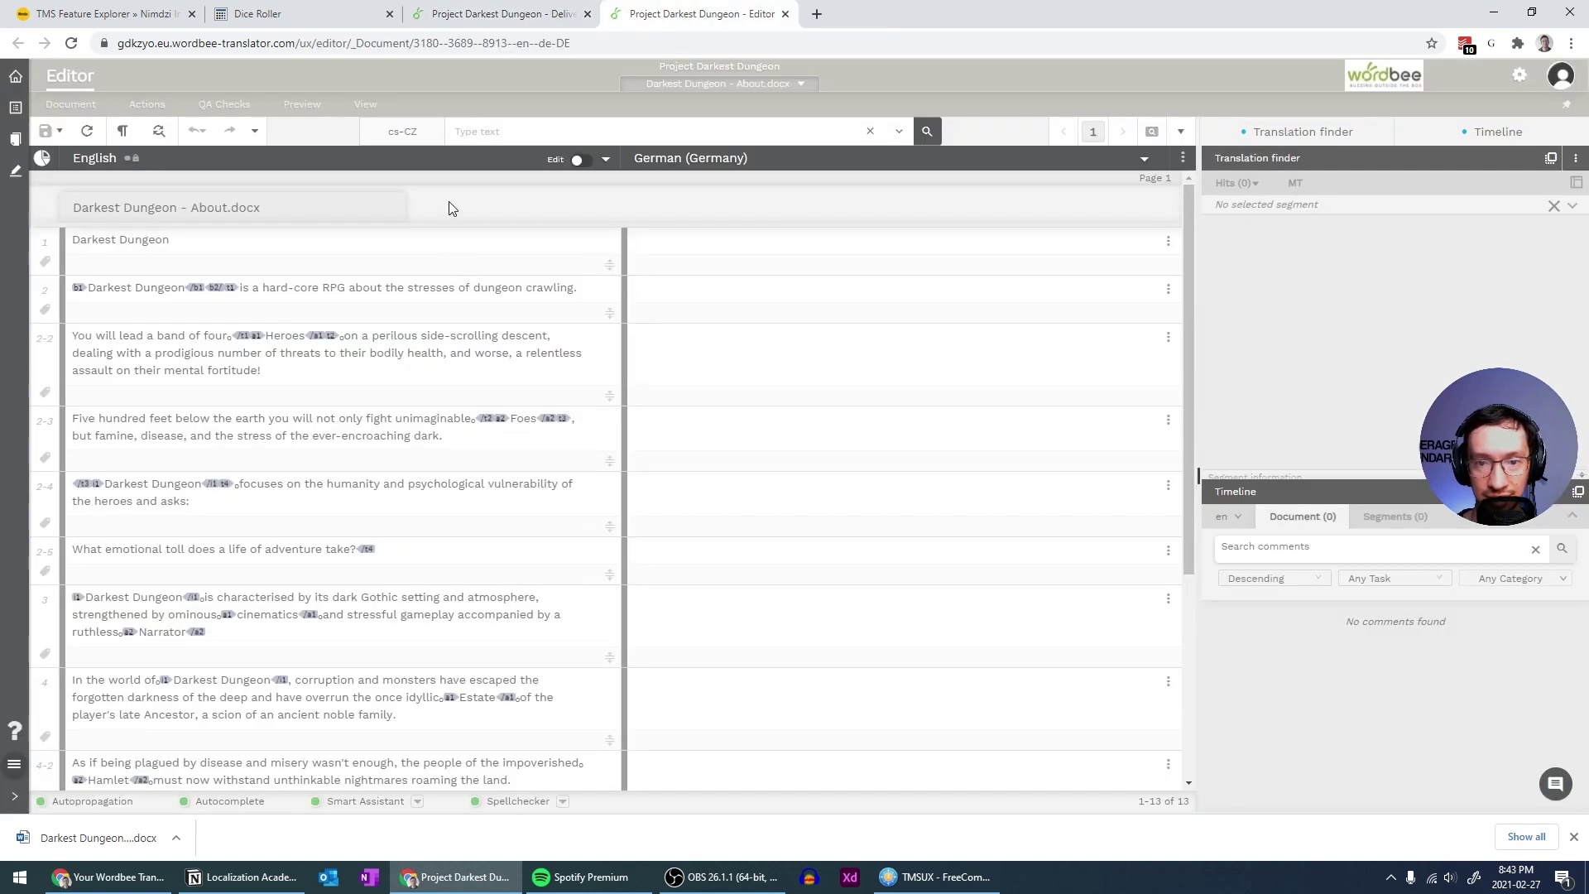
left_click(405, 135)
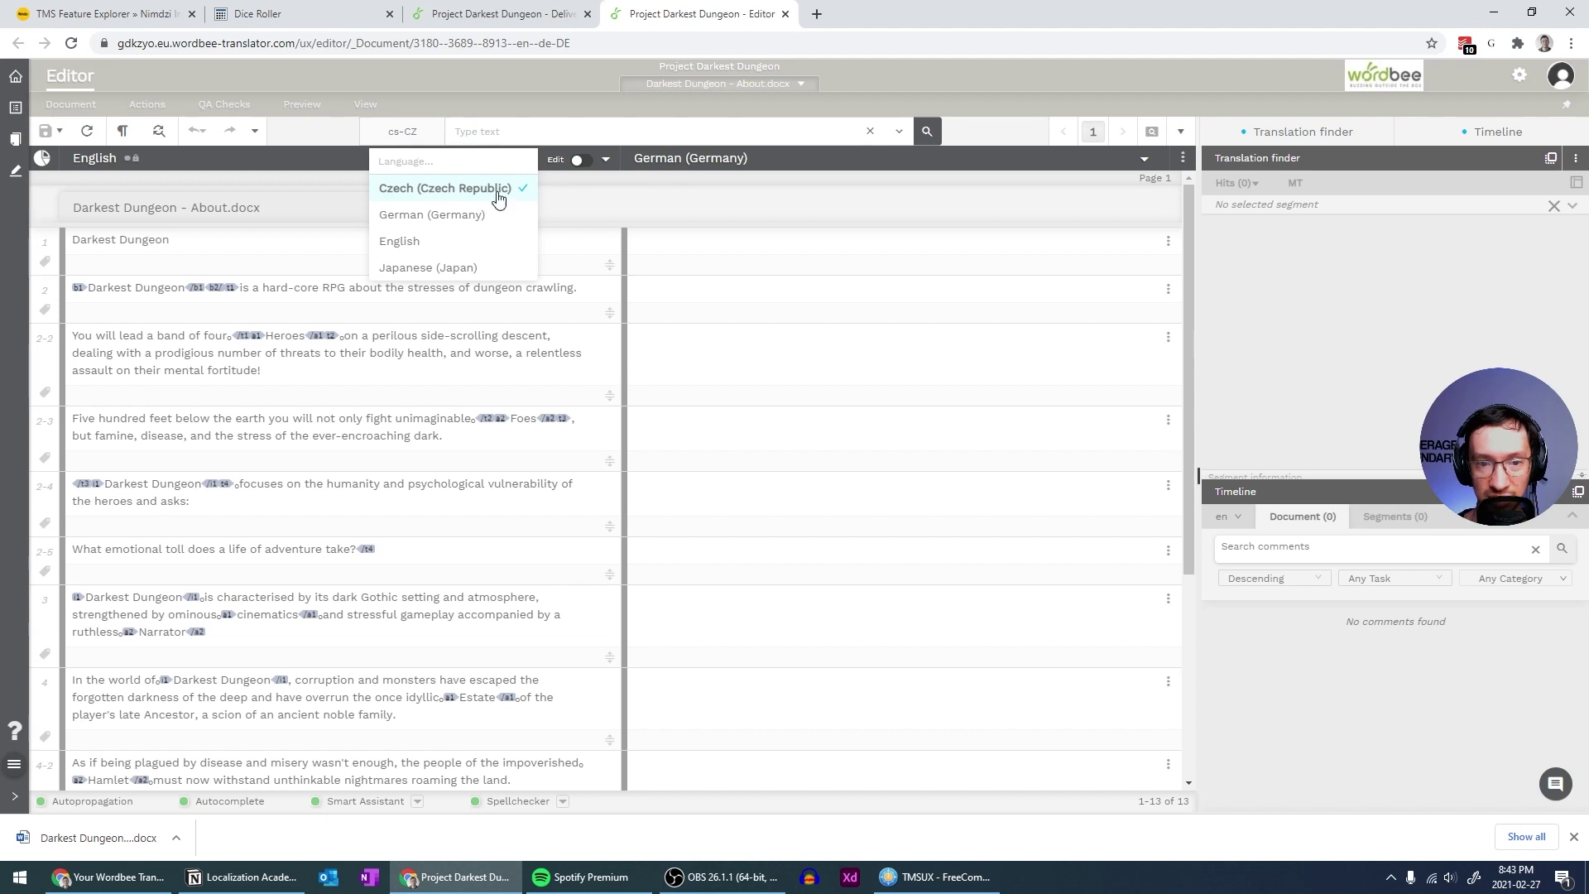
left_click(469, 217)
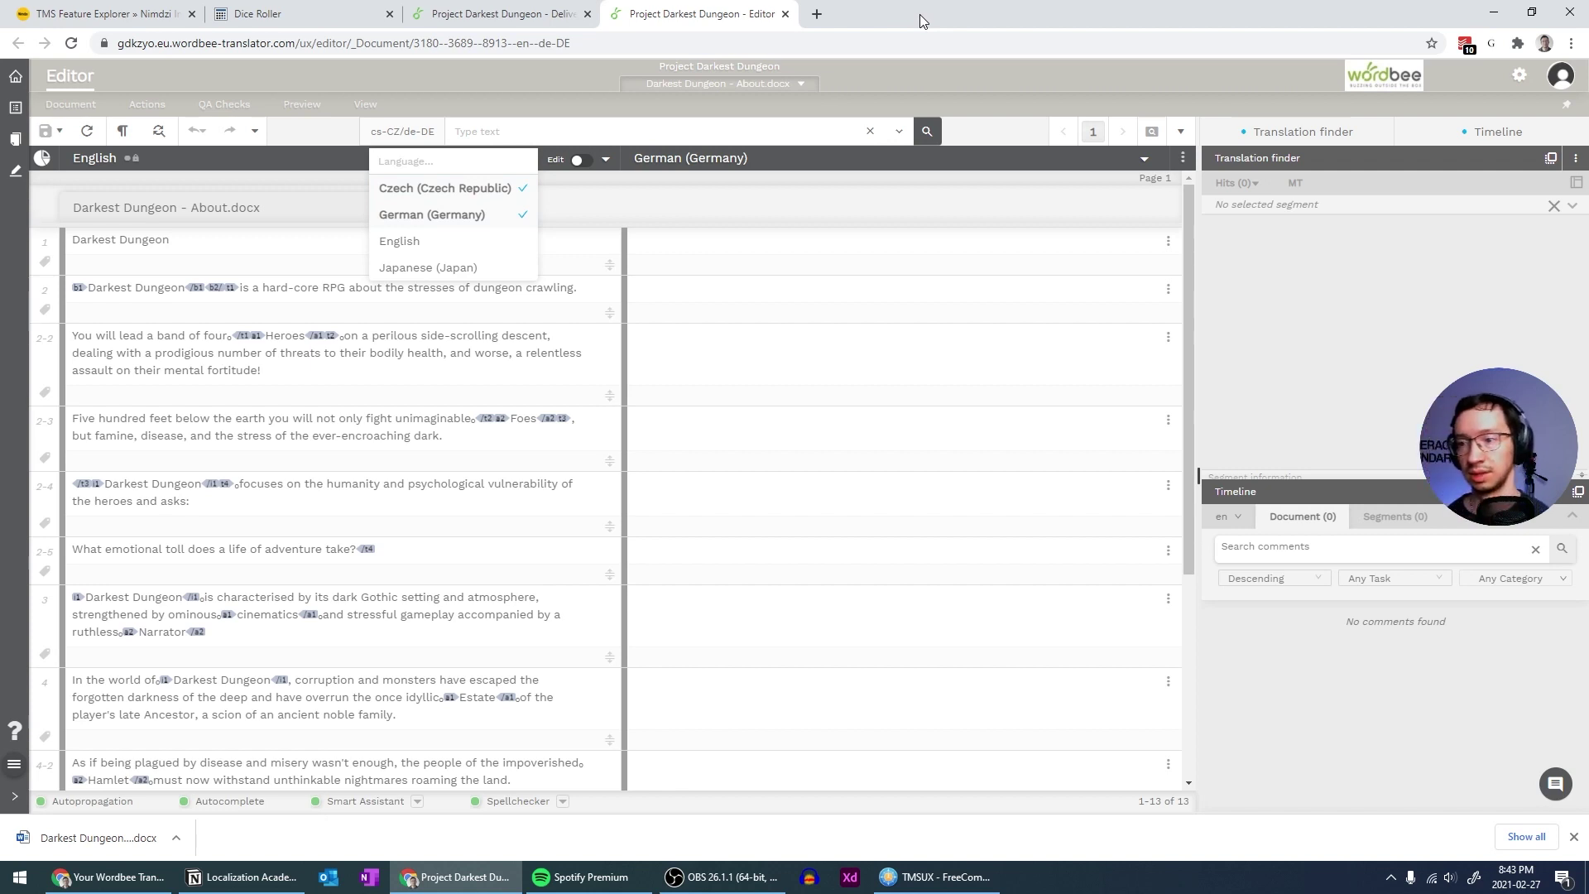
left_click(1295, 184)
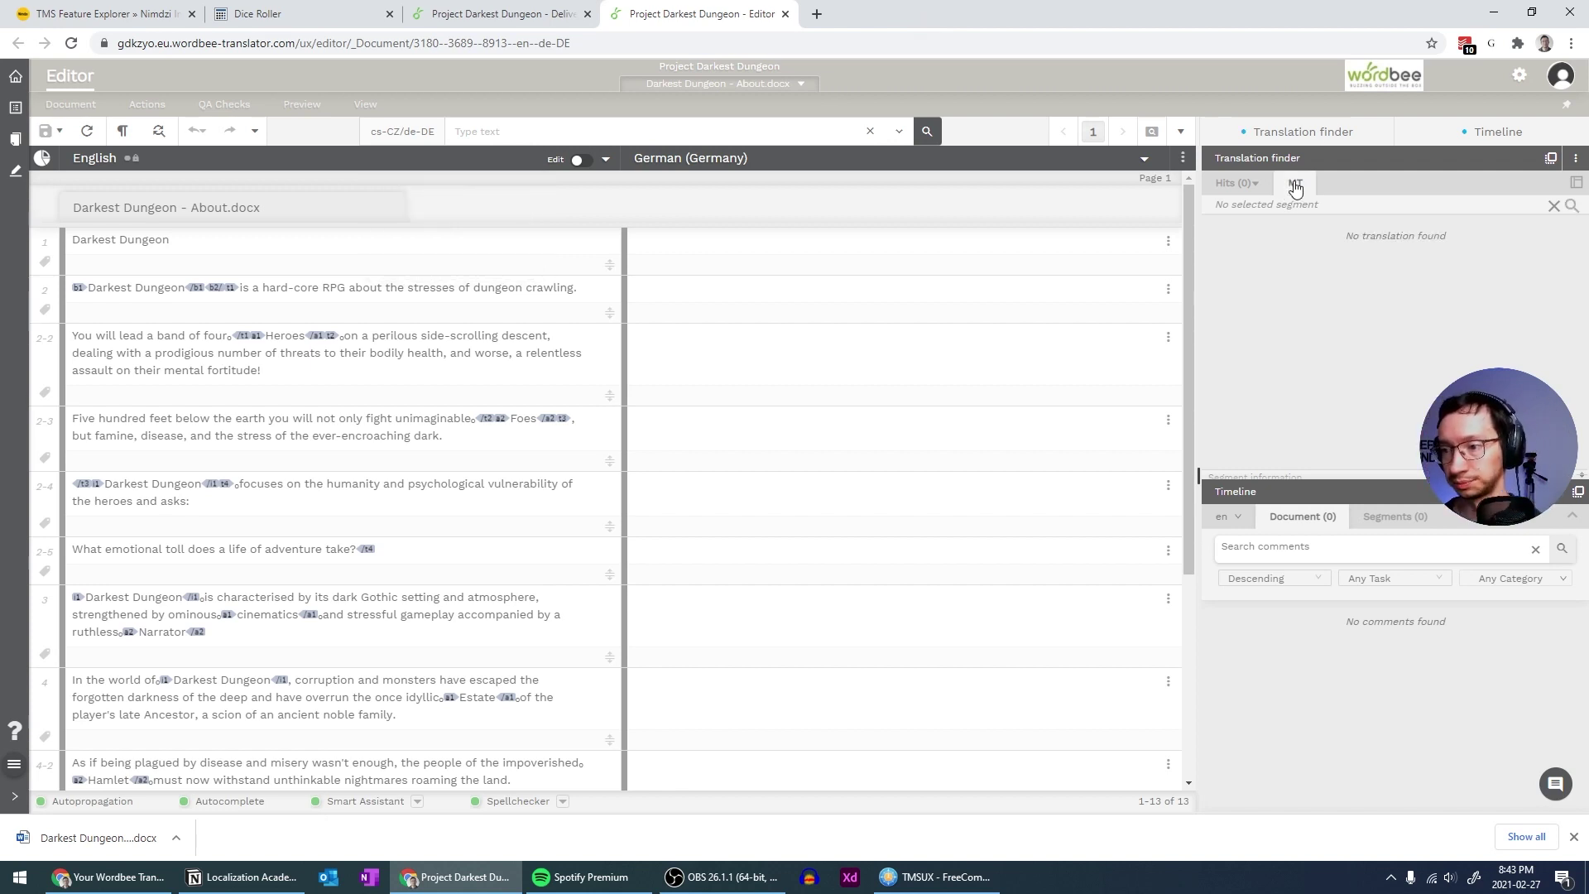
left_click(785, 14)
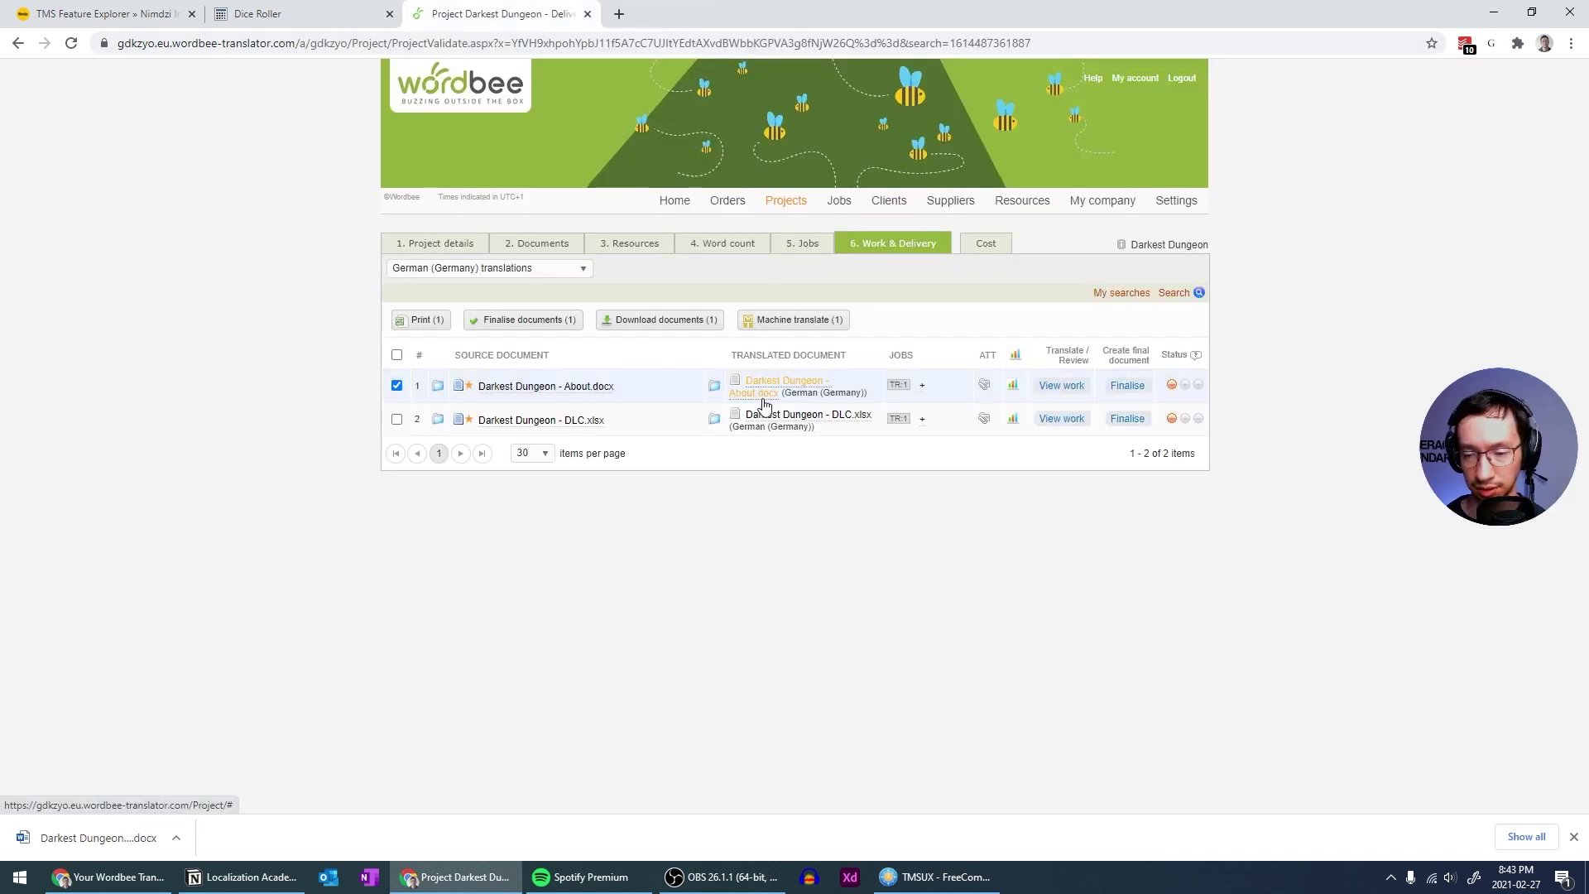
Machine-translate both German documents with Pseudo Translation, then open the MT systems management page
mouse_move(921, 397)
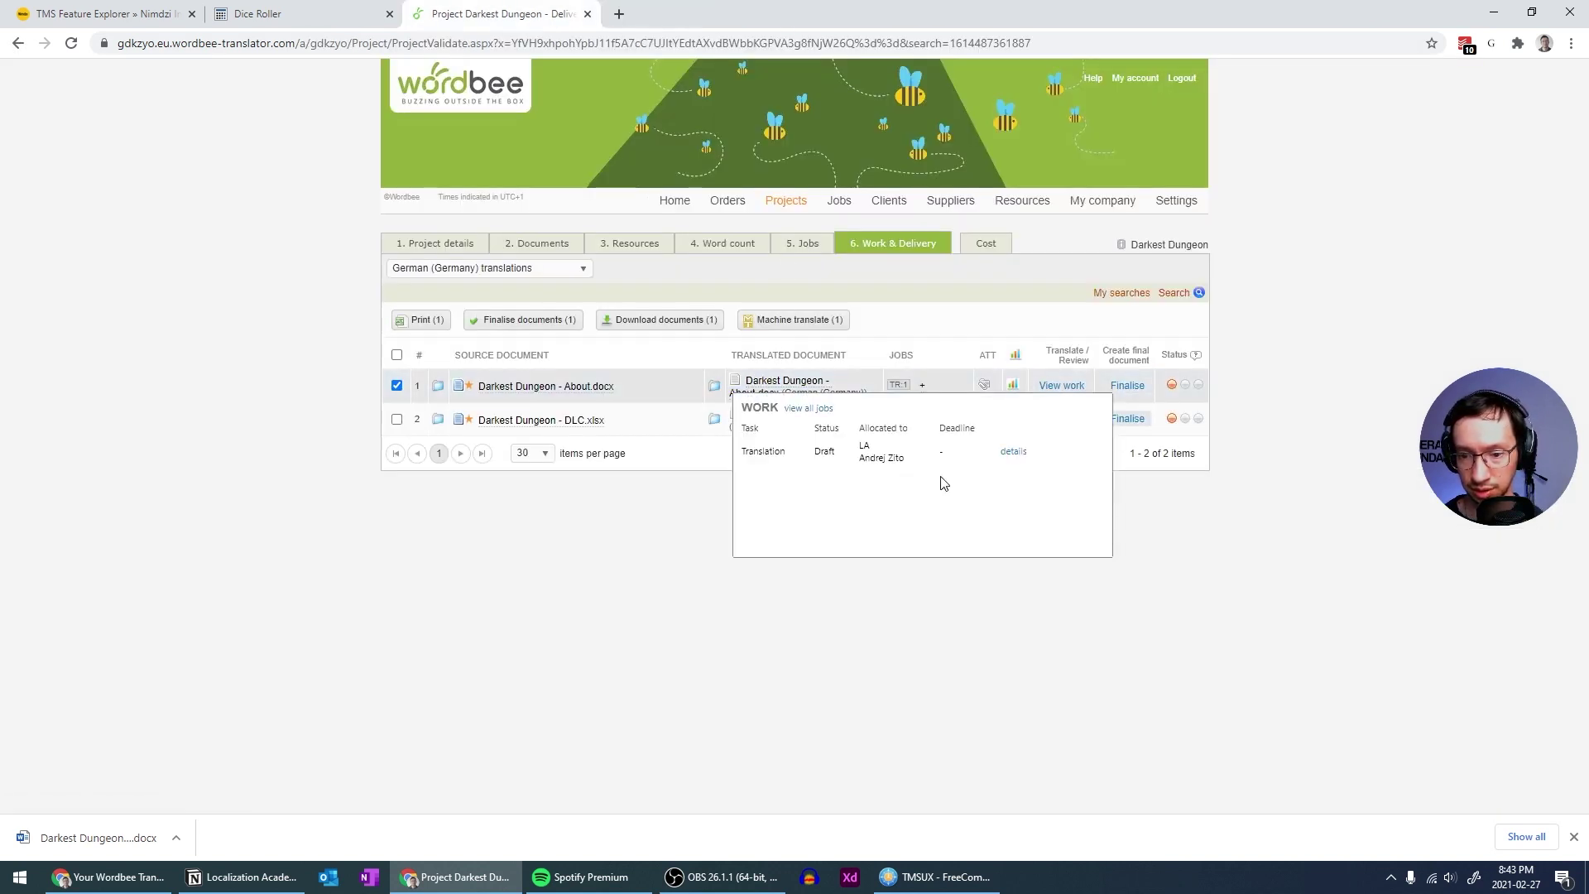
left_click(922, 423)
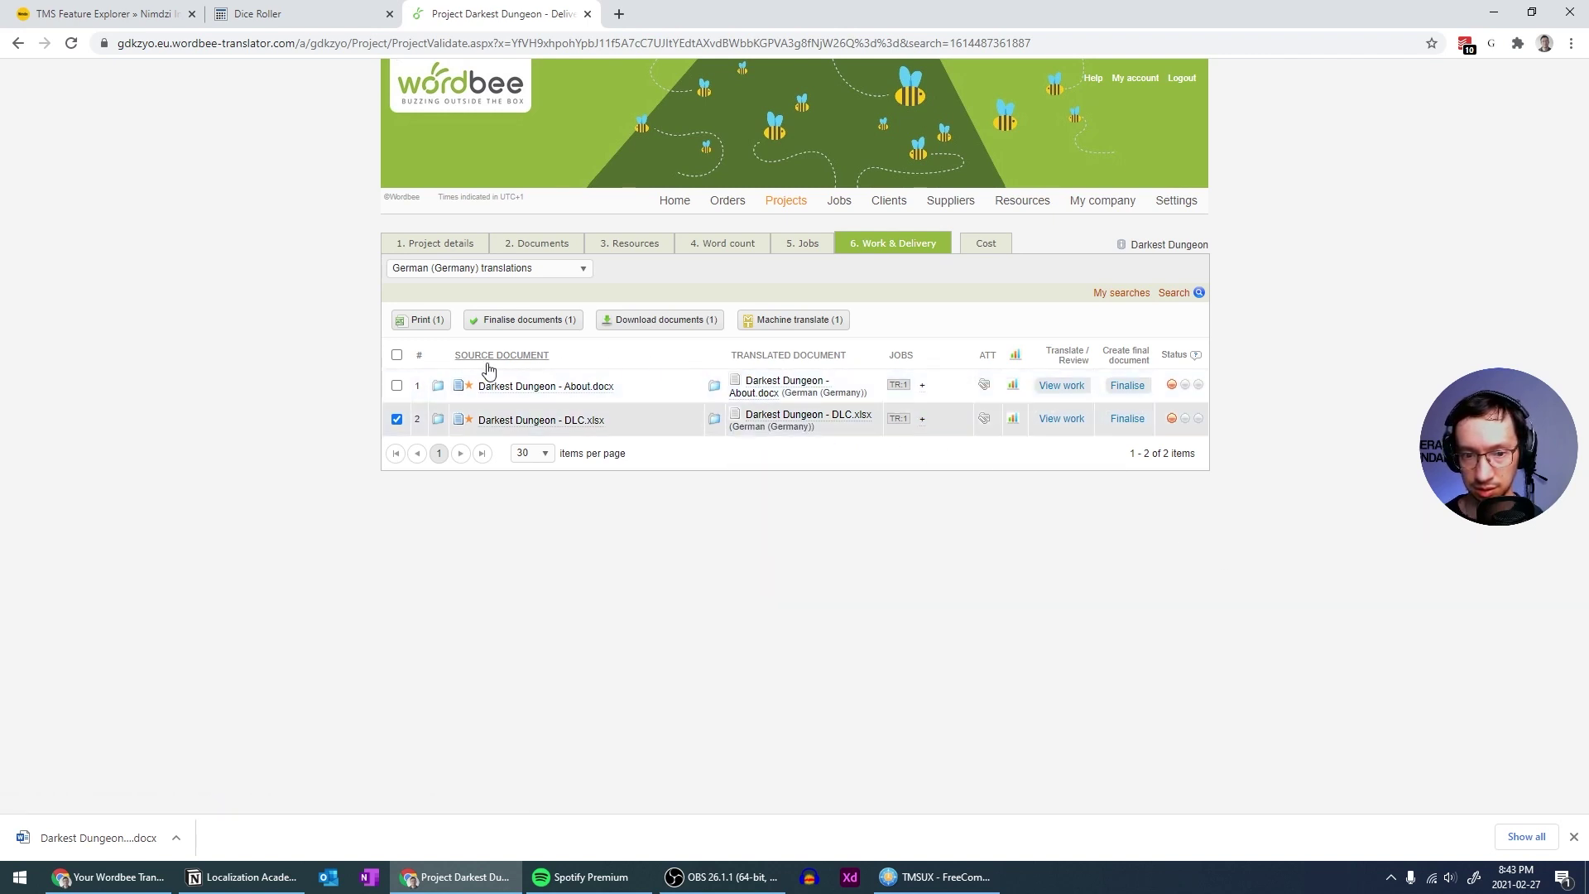
left_click(396, 354)
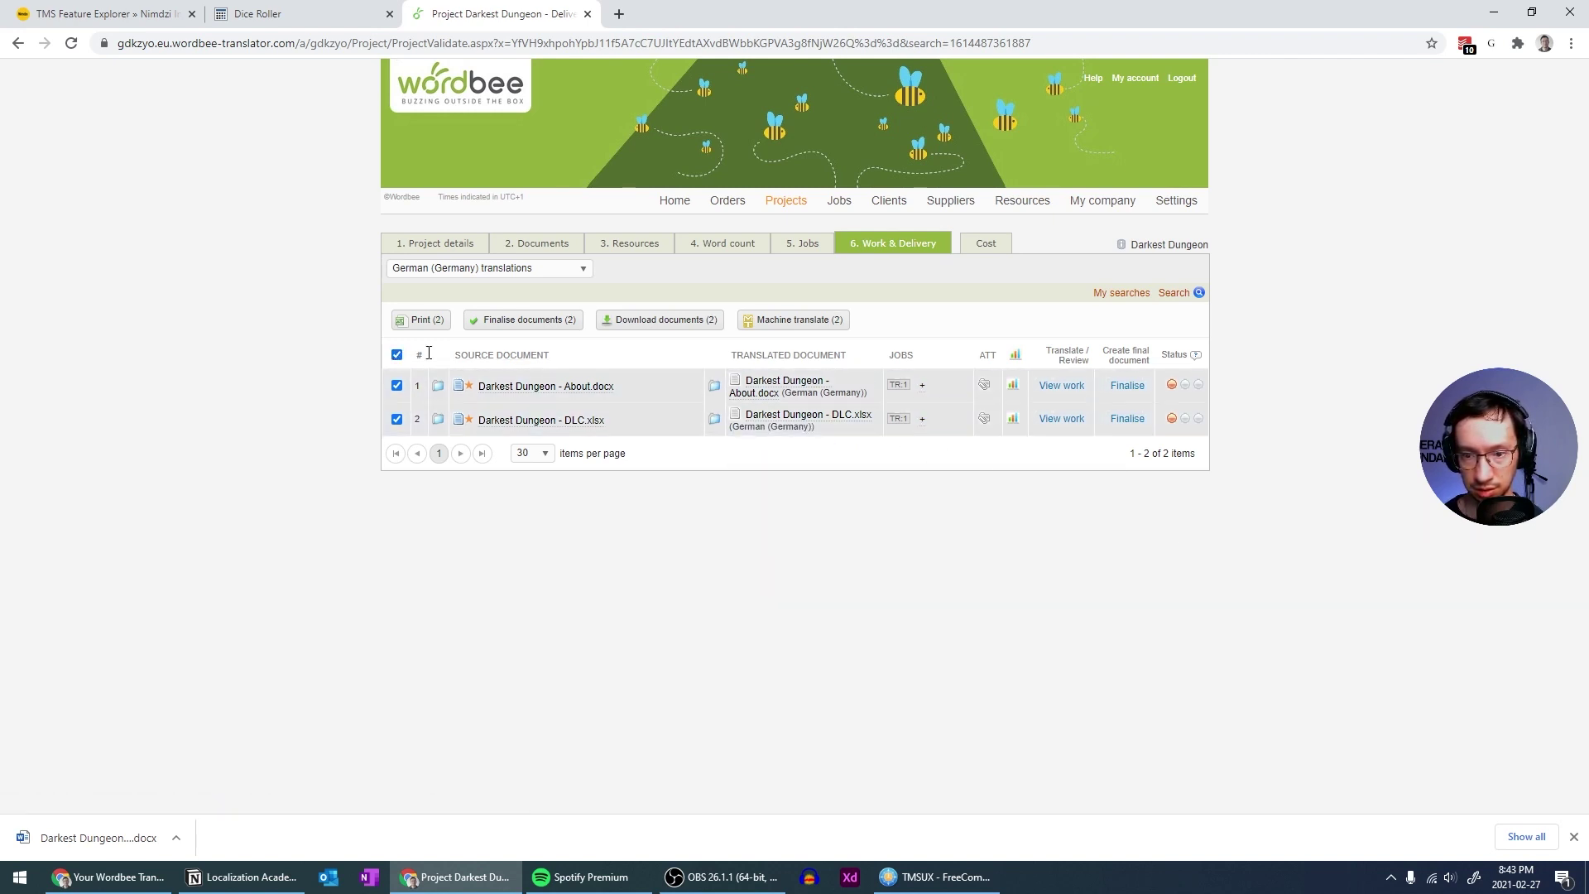
left_click(770, 323)
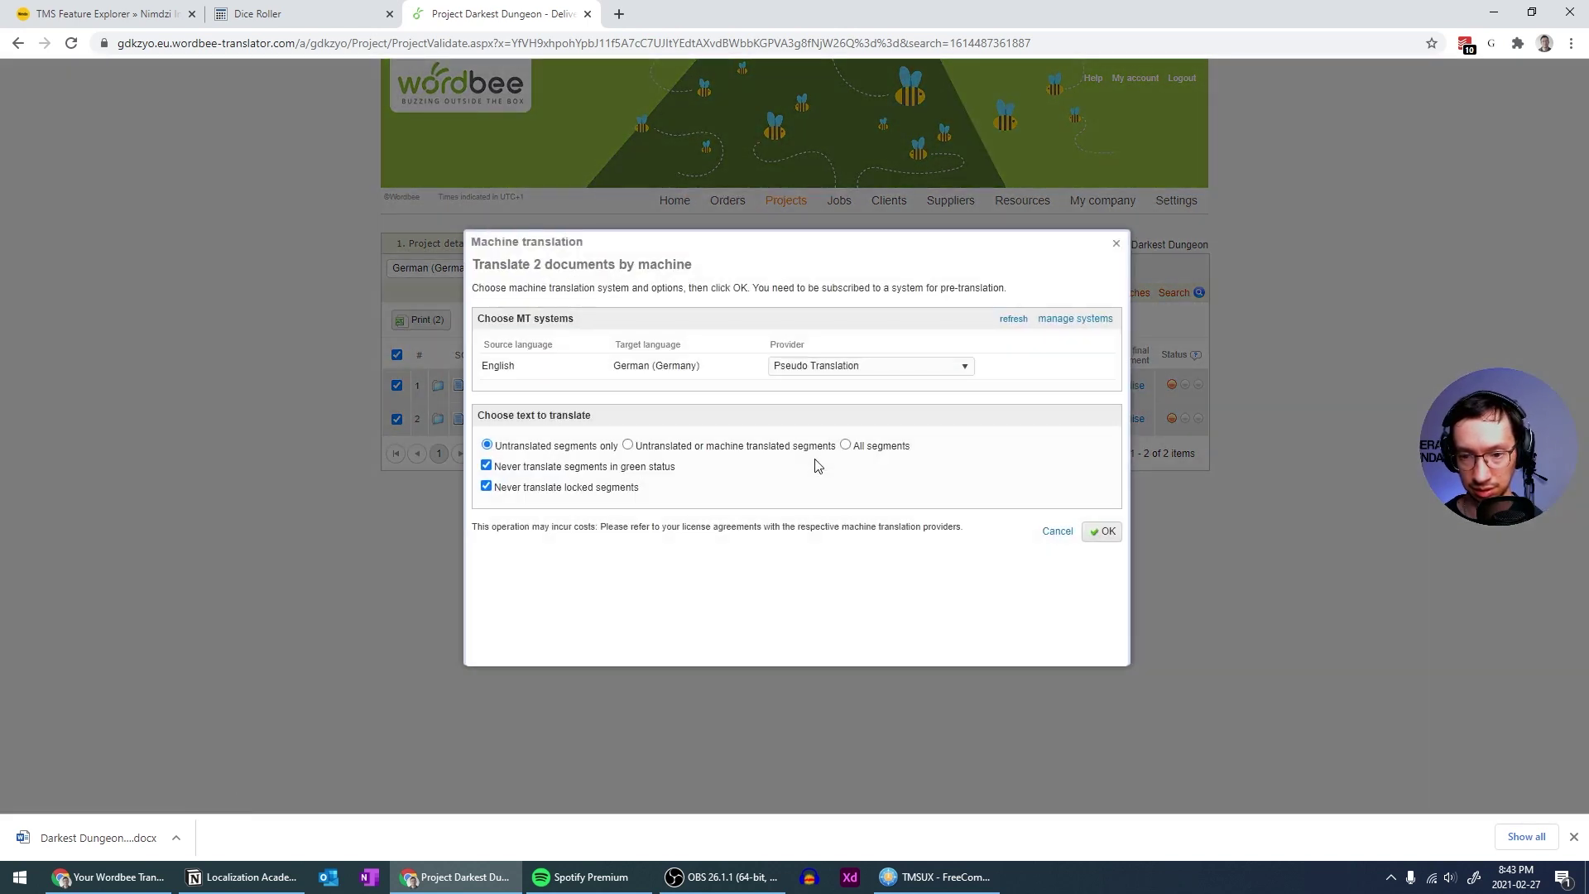
left_click(843, 376)
left_click(841, 372)
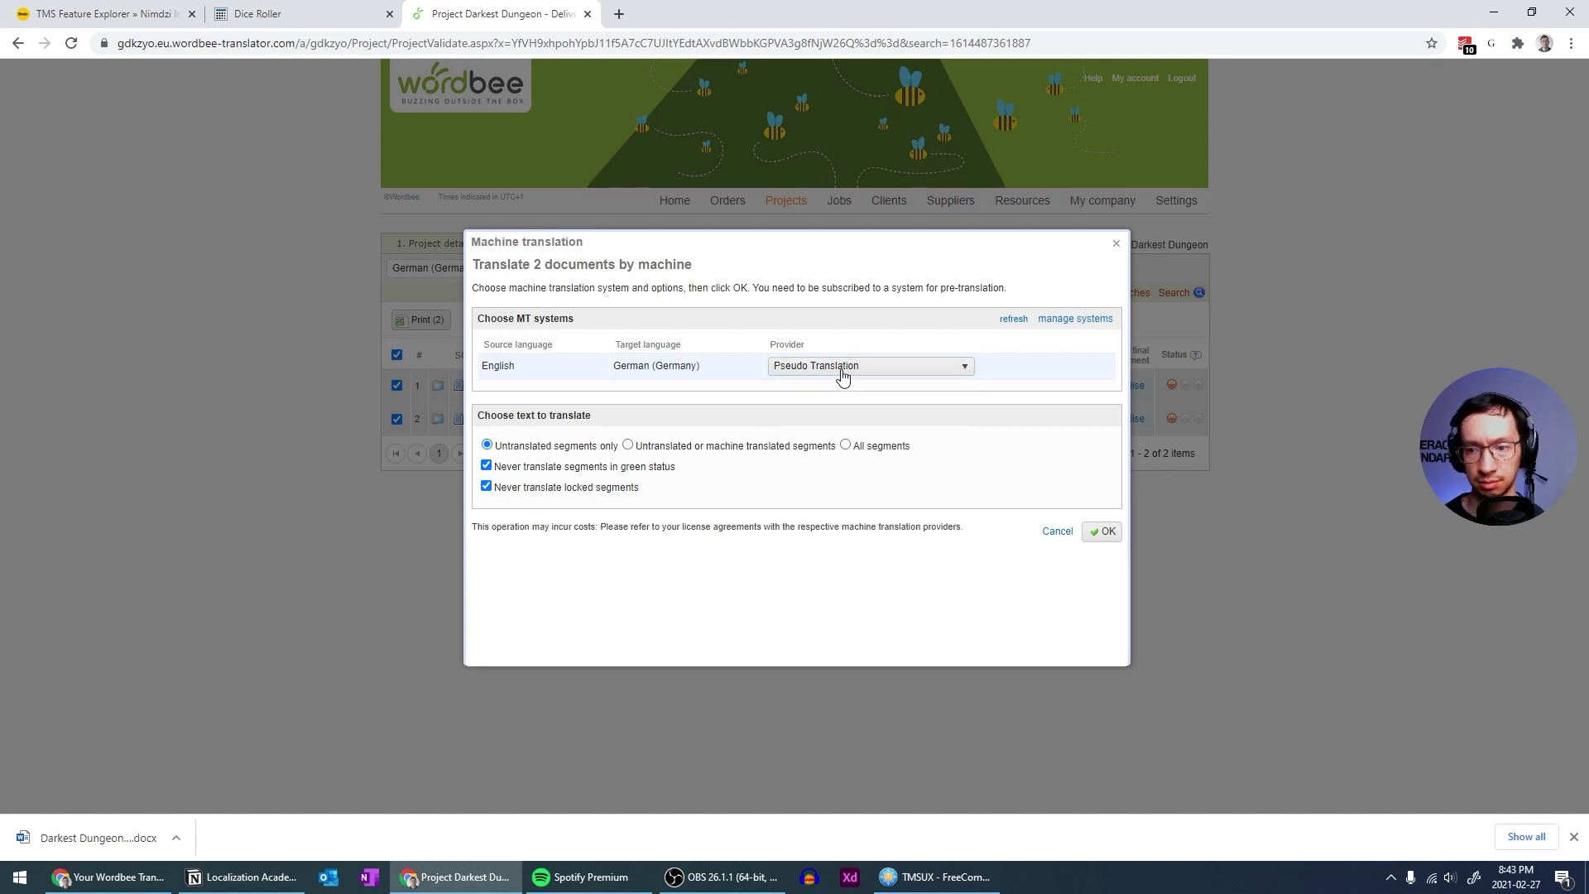
left_click(1105, 321)
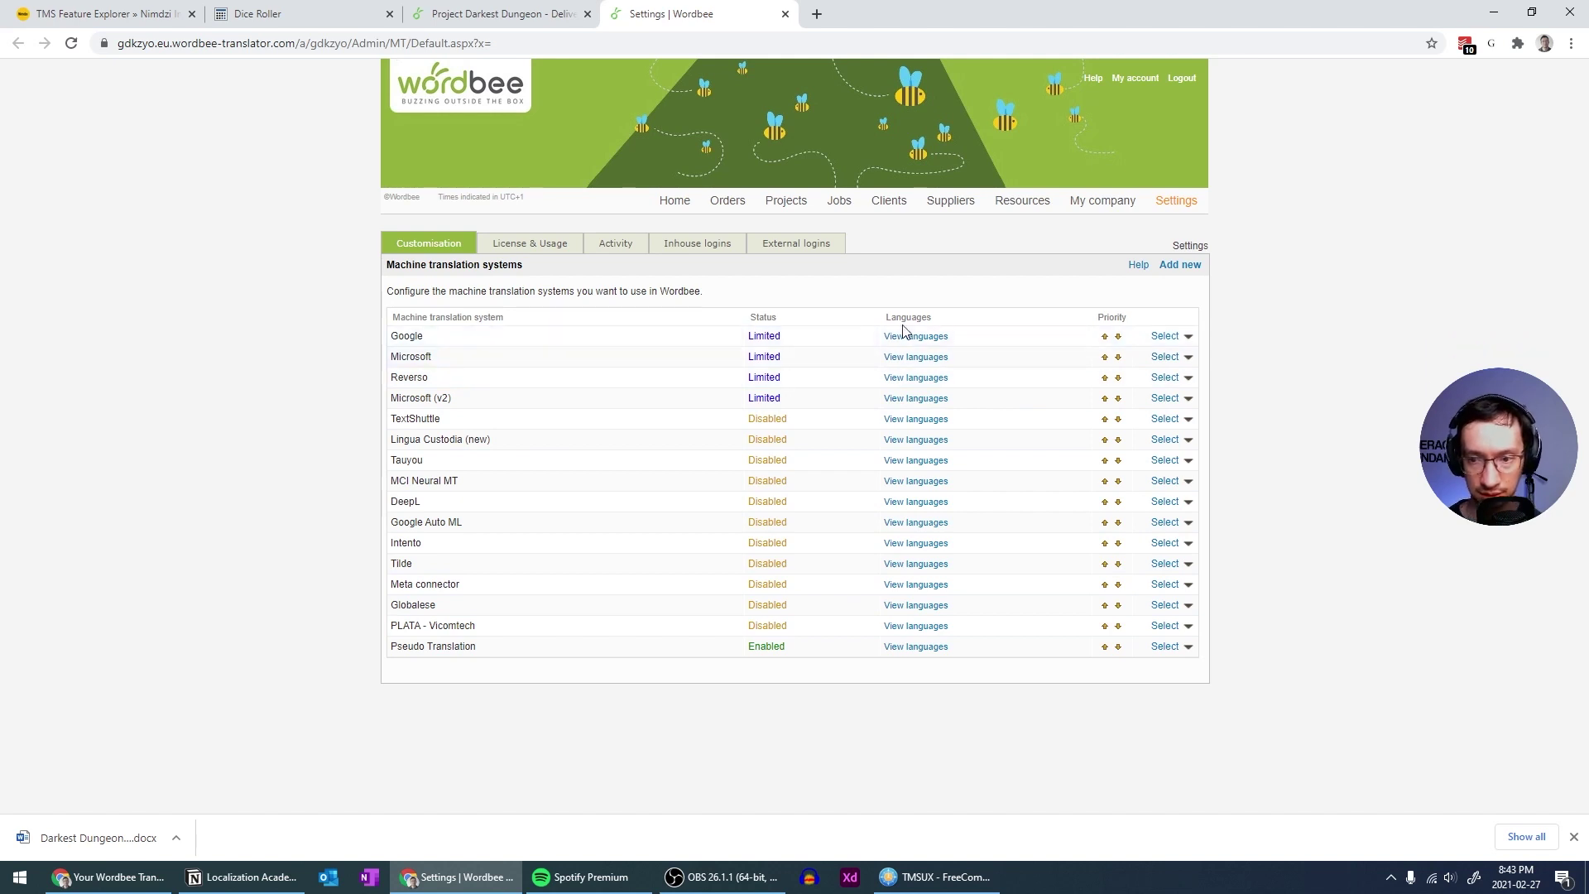
Toggle Google's MT plan to Enabled and back to Limited, save, and close the settings
left_click(947, 337)
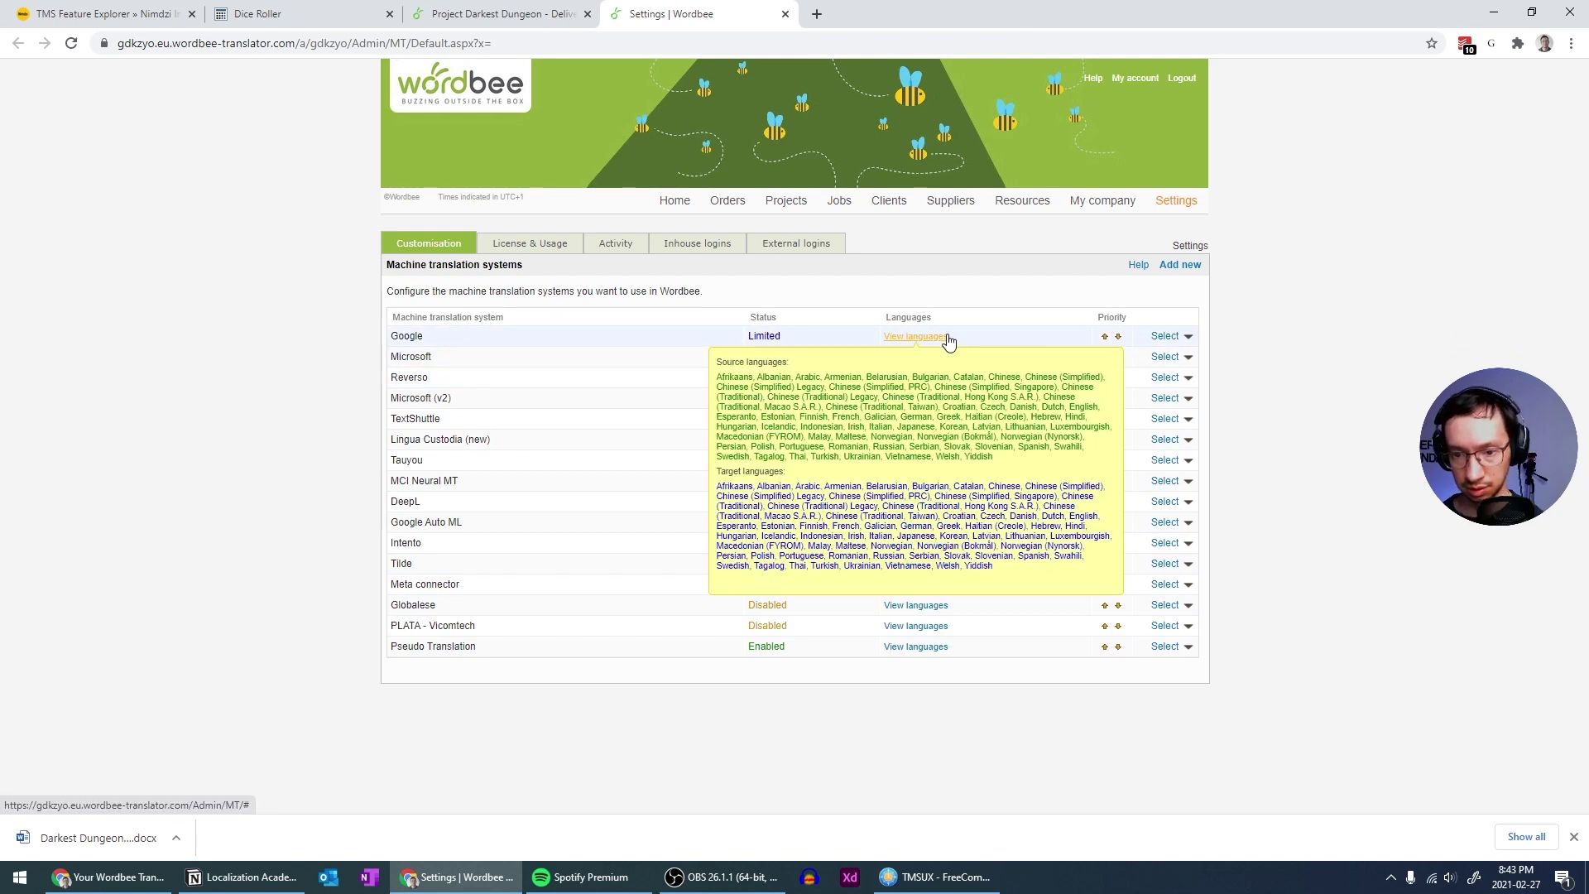
left_click(1185, 339)
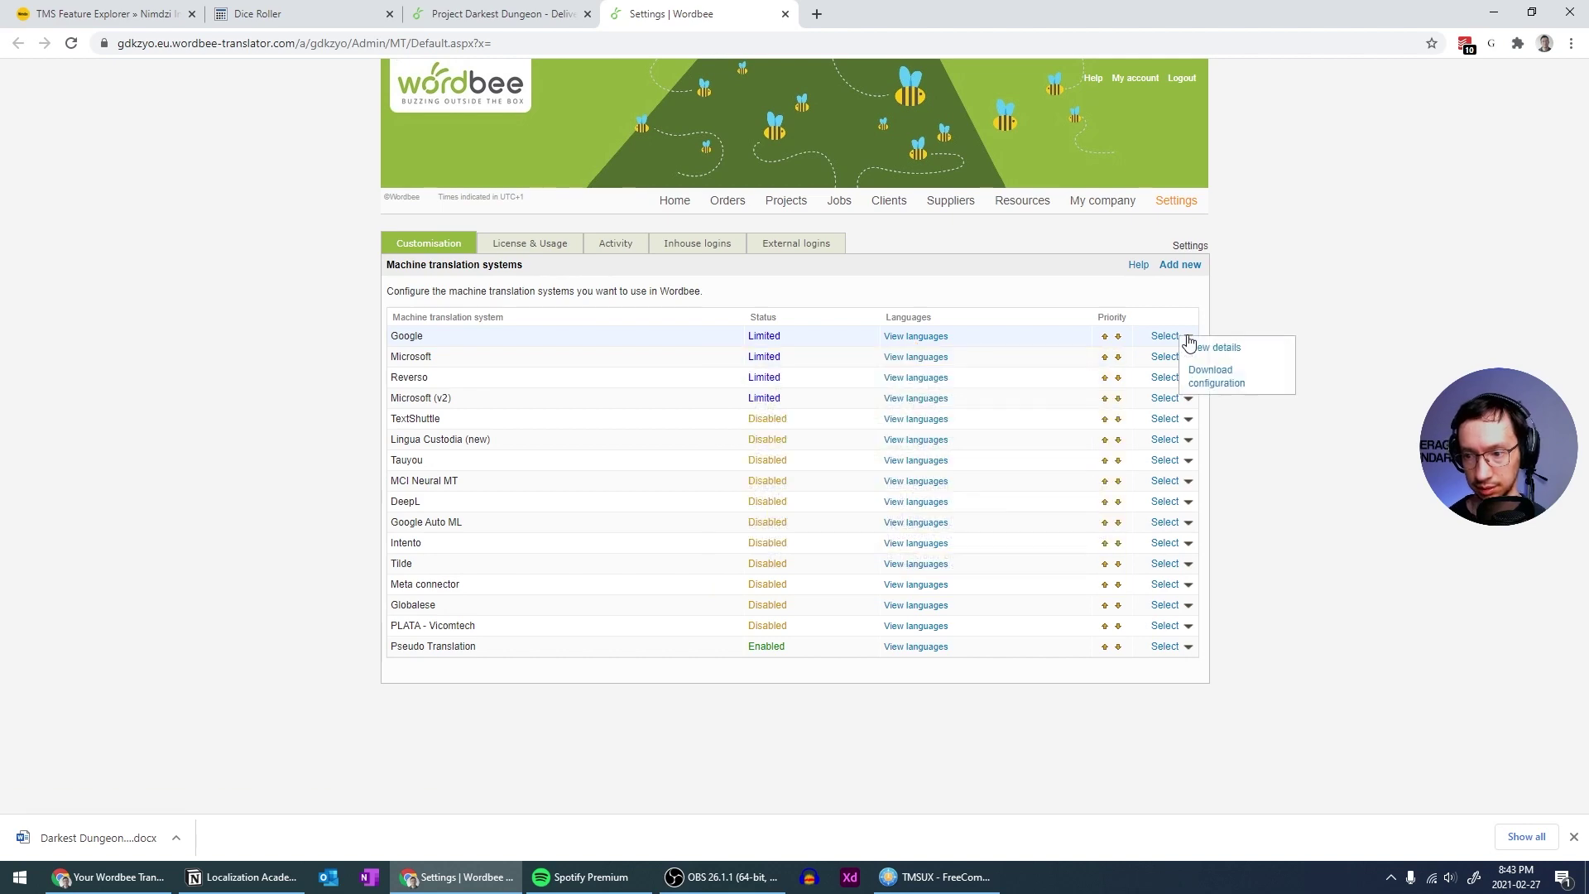
left_click(1192, 347)
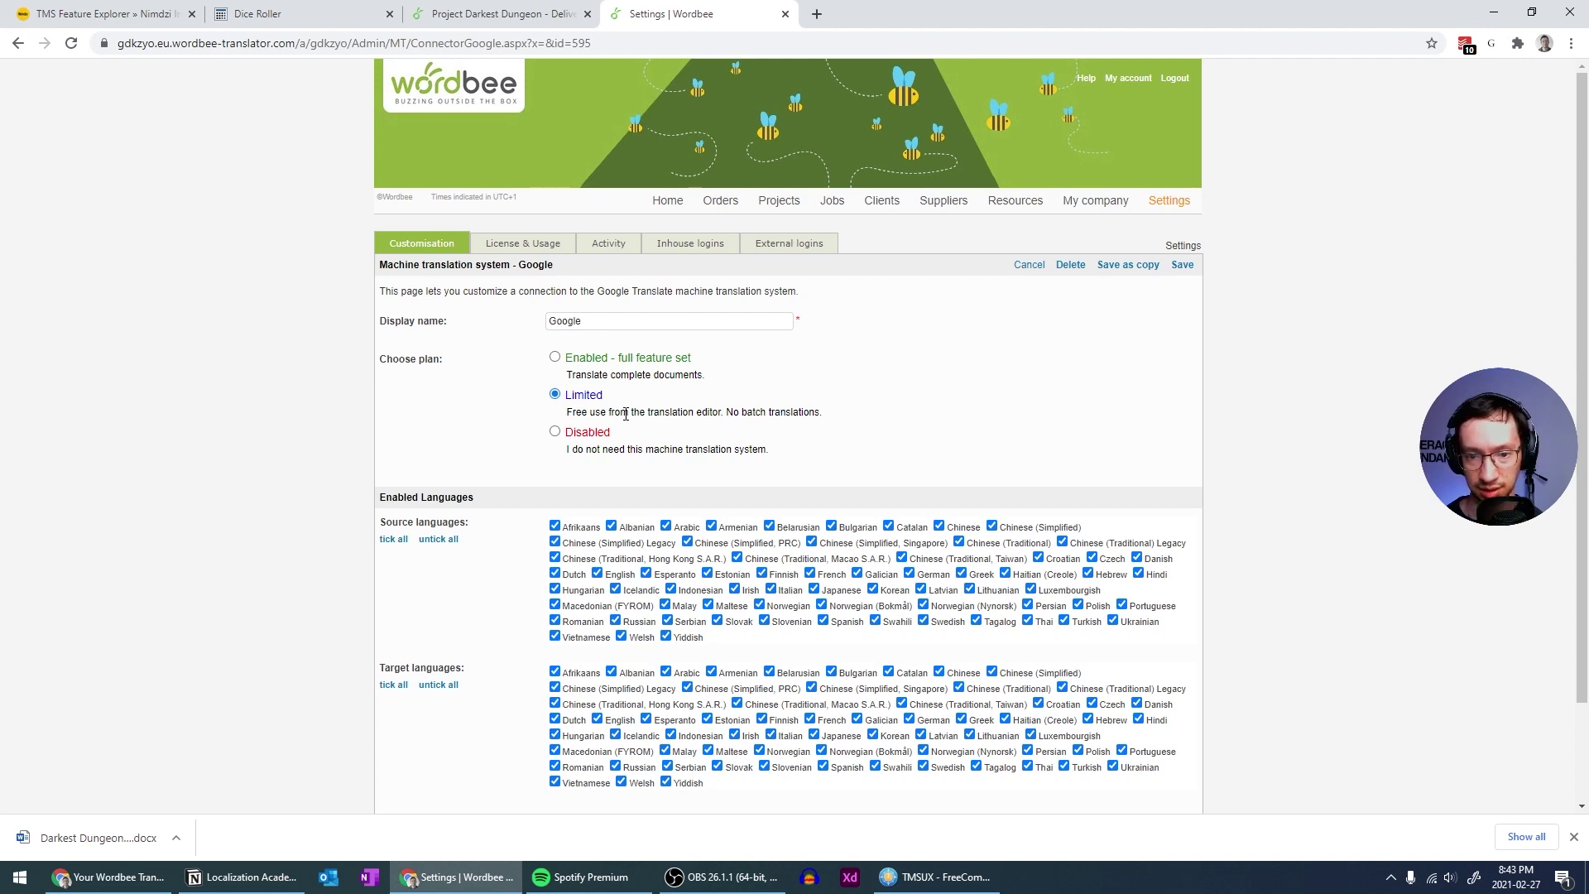
left_click(556, 358)
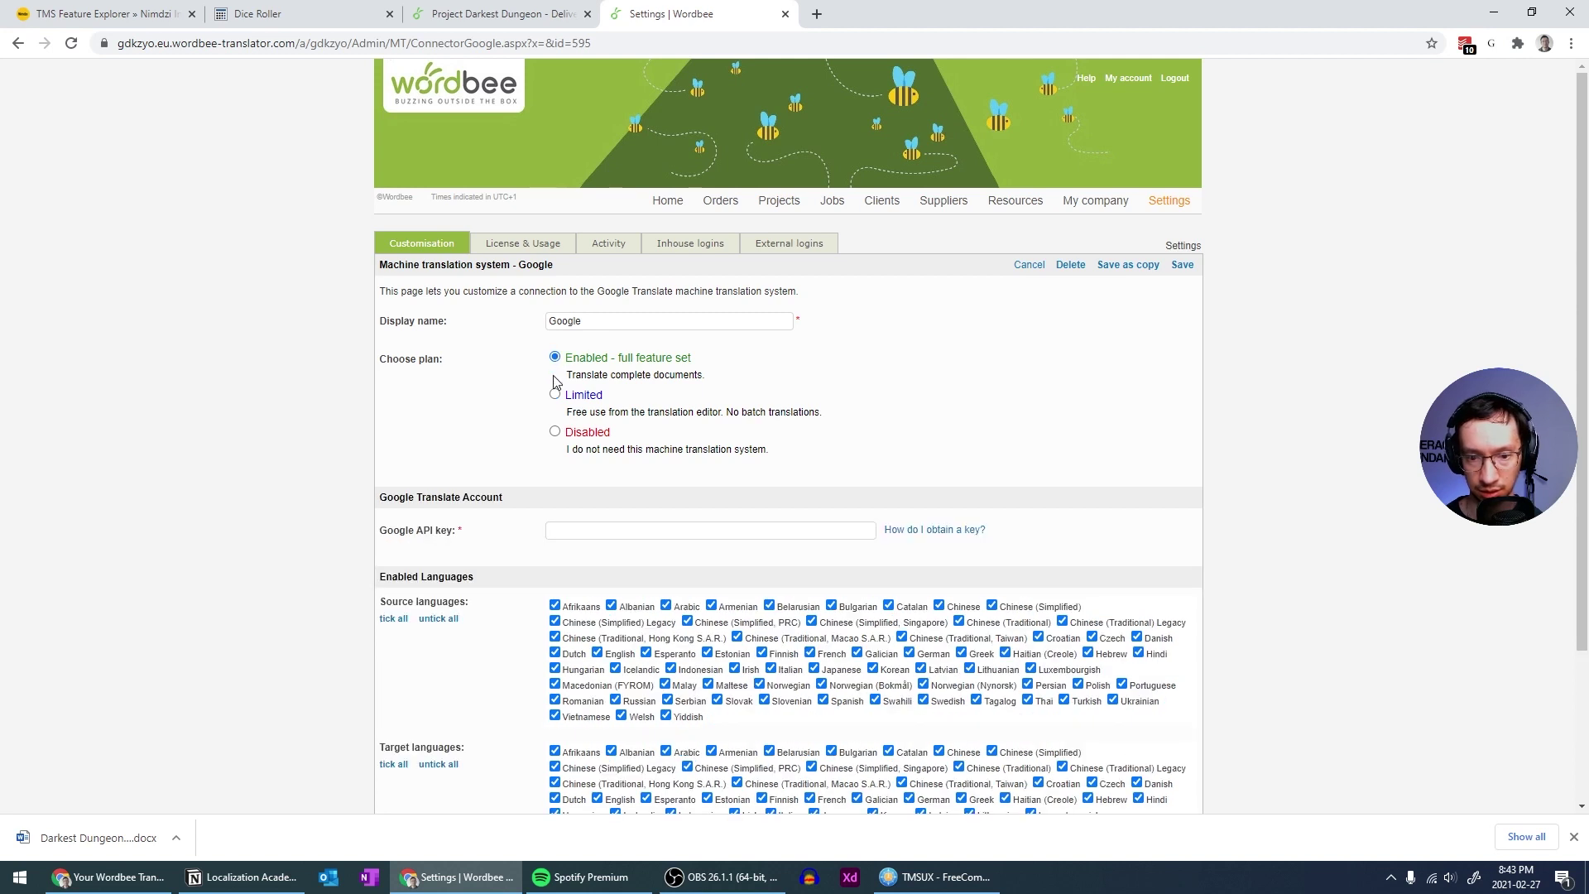
left_click(555, 394)
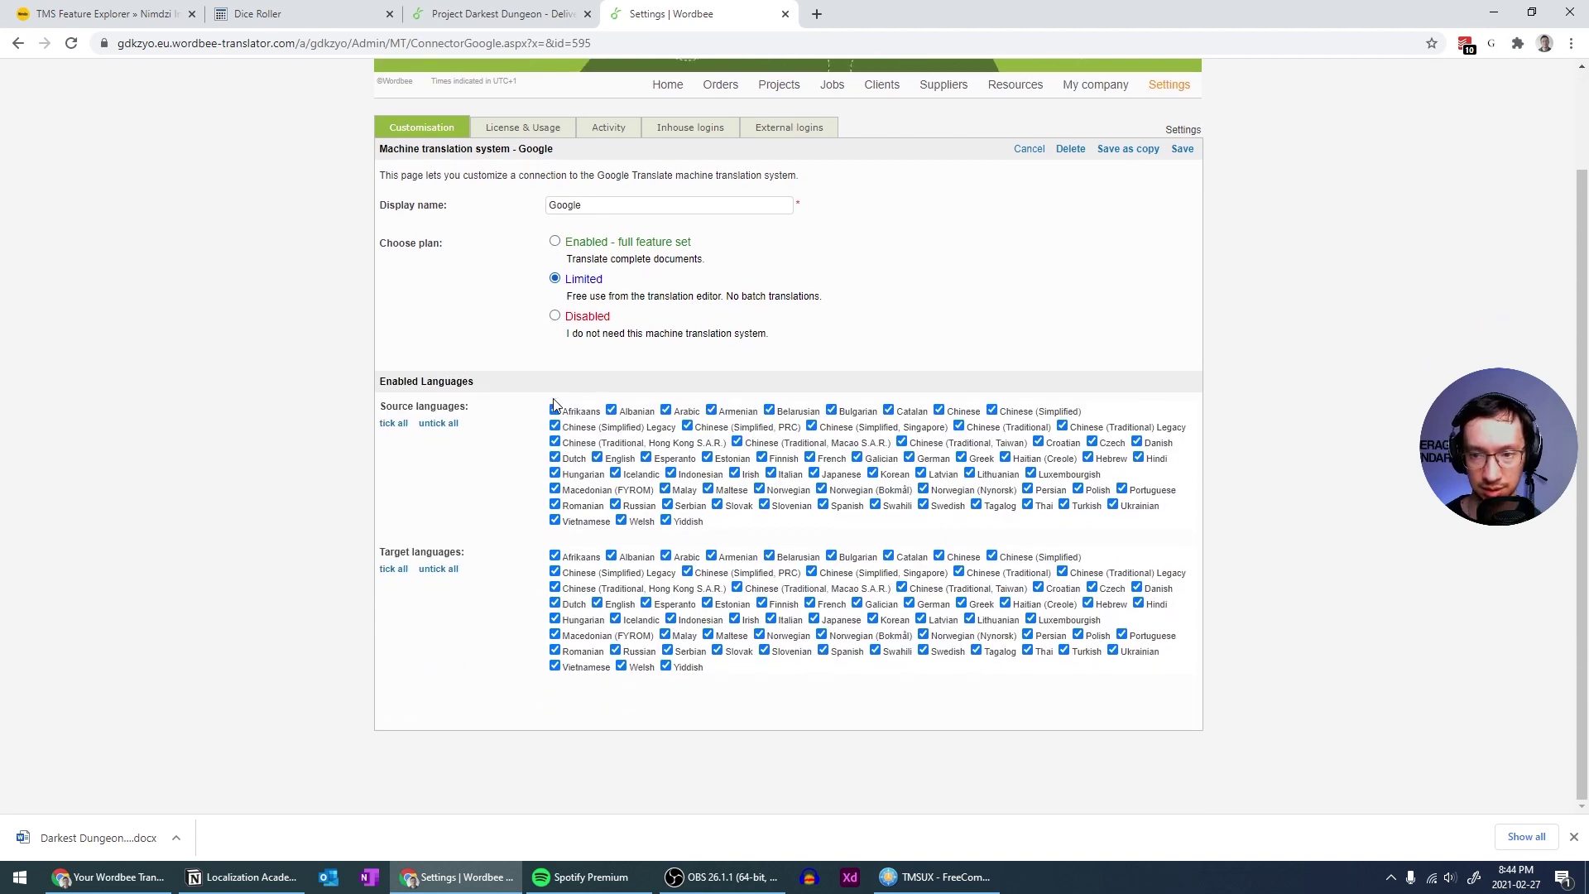
left_click(1180, 265)
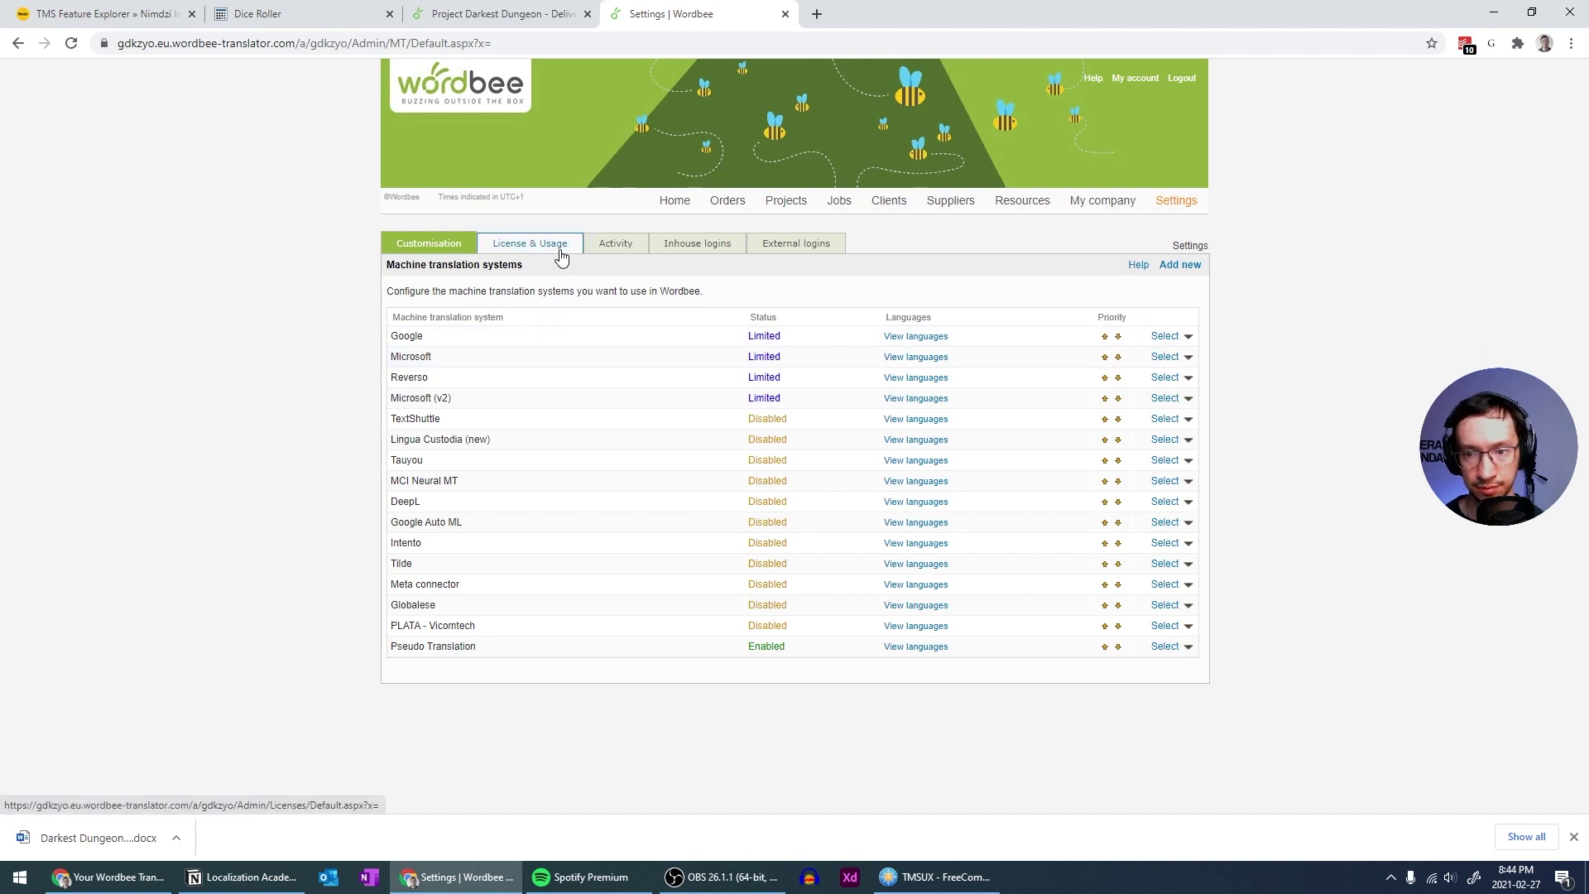
left_click(536, 14)
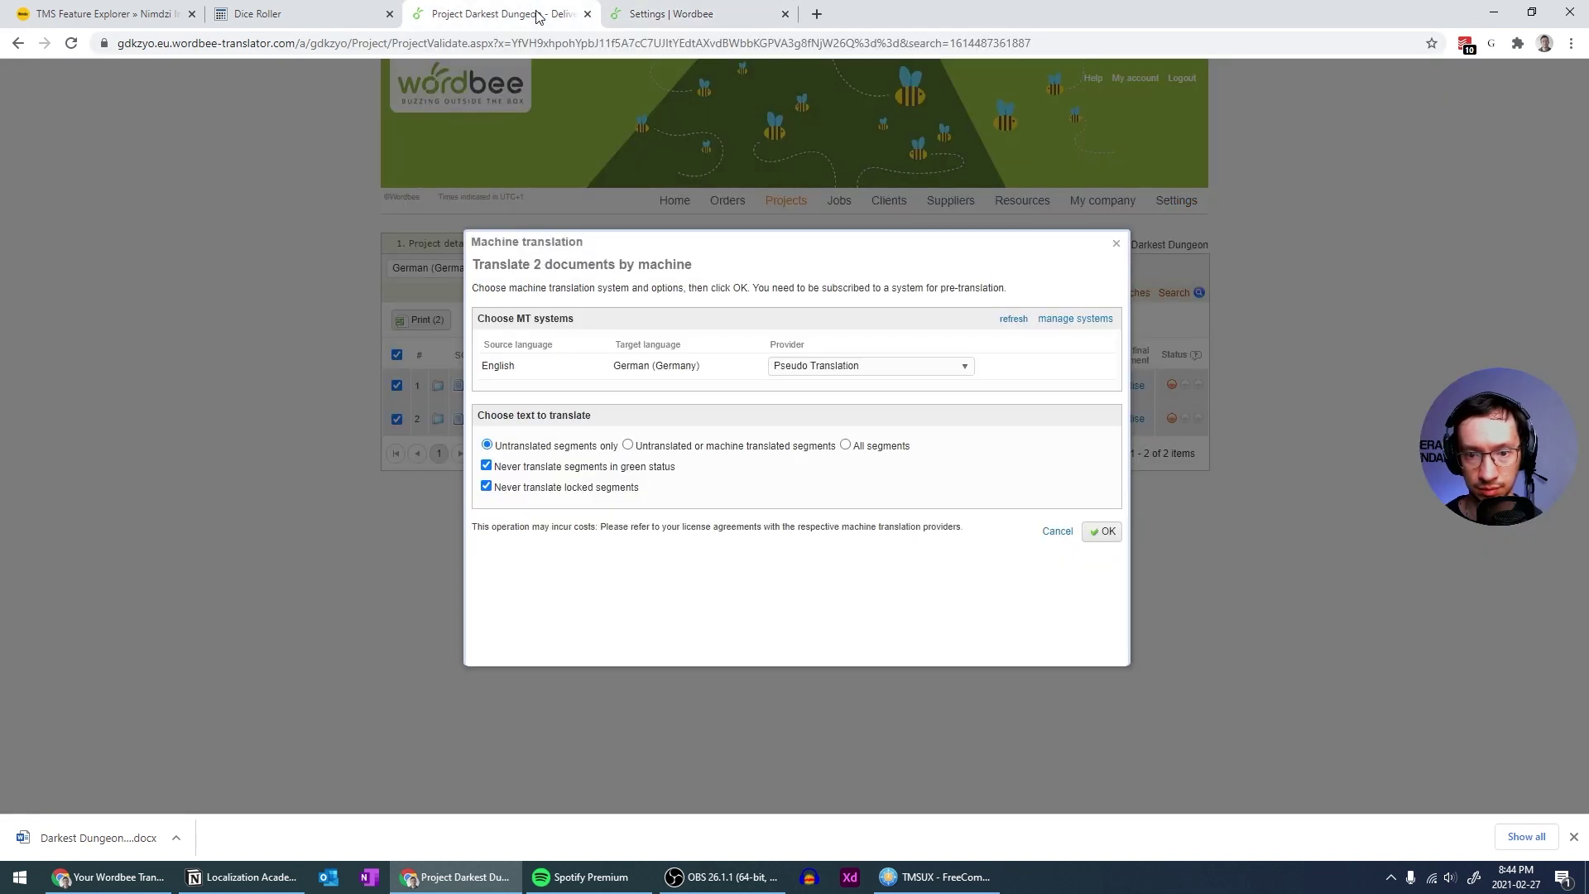
left_click(785, 15)
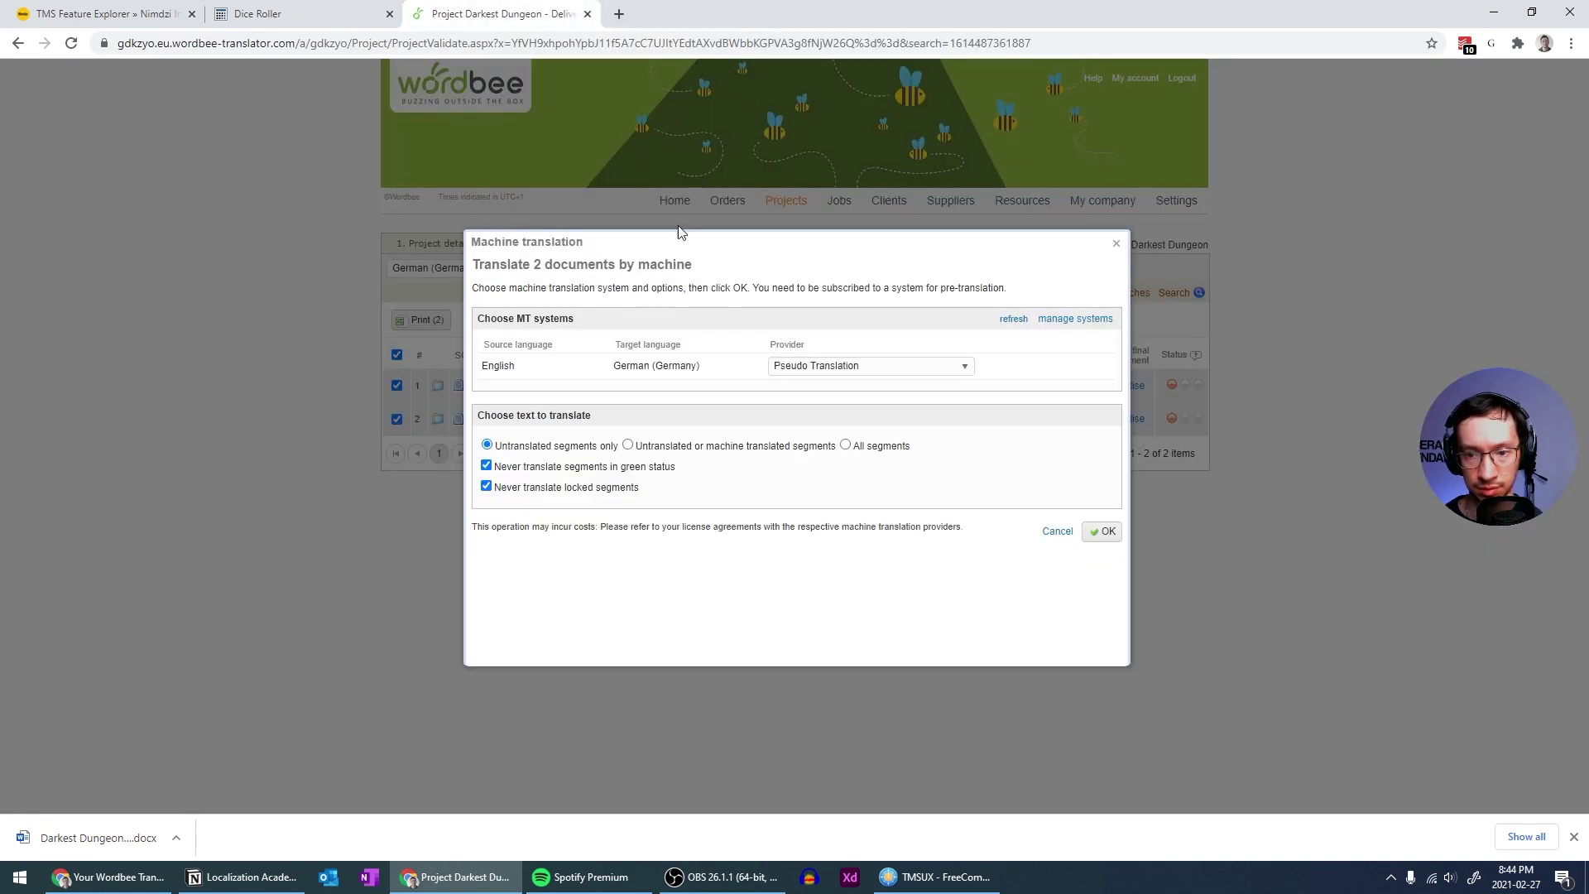
Cancel machine translation and reopen the German About.docx translation in the editor
left_click(1055, 534)
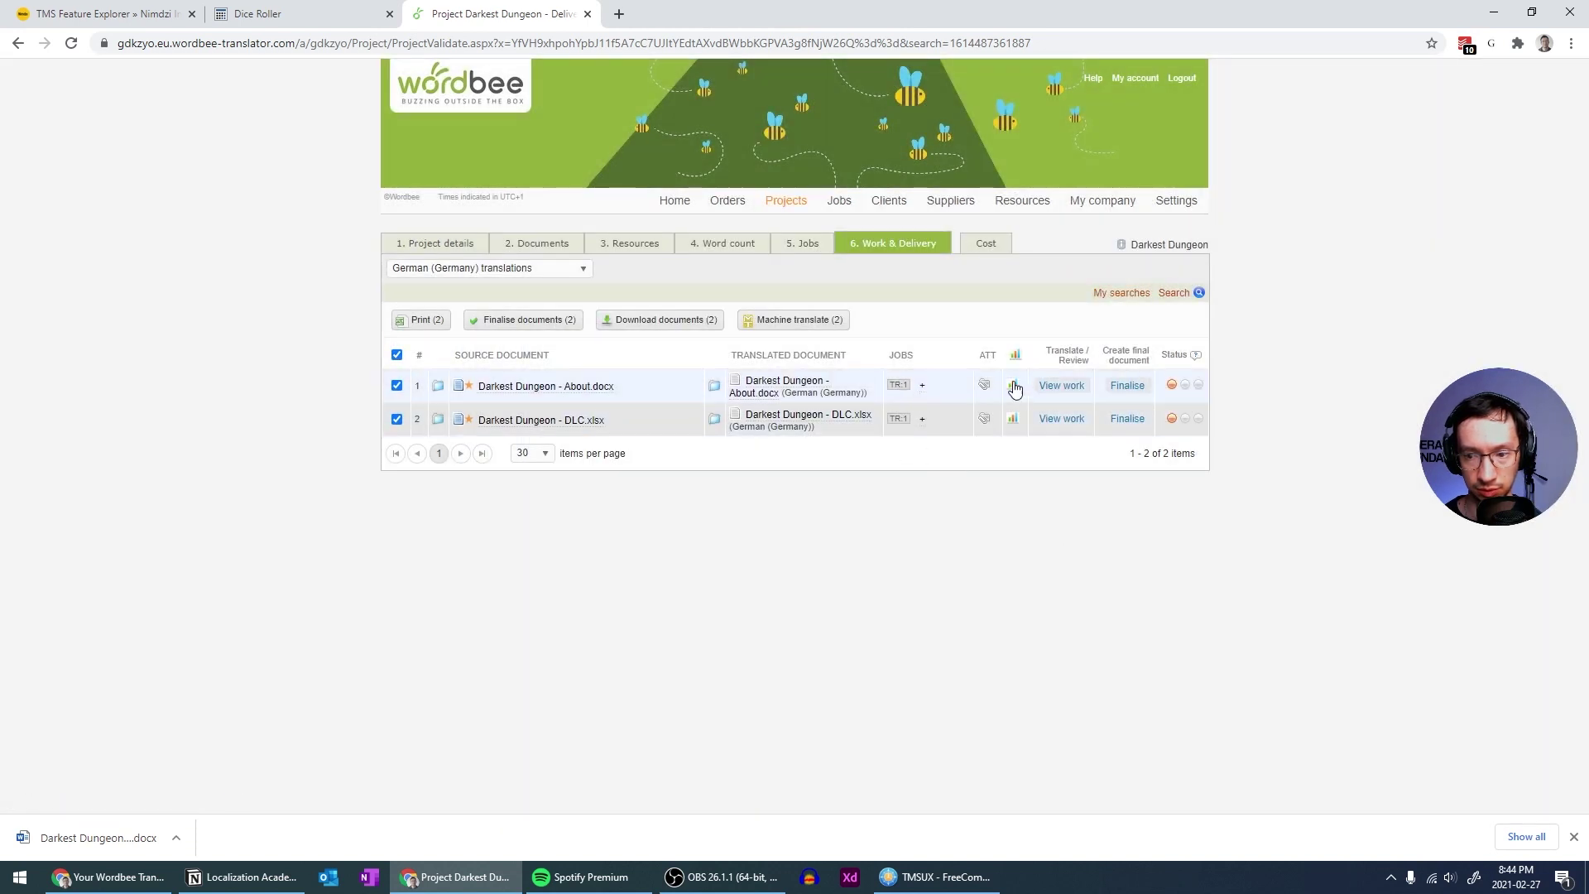
left_click(1055, 383)
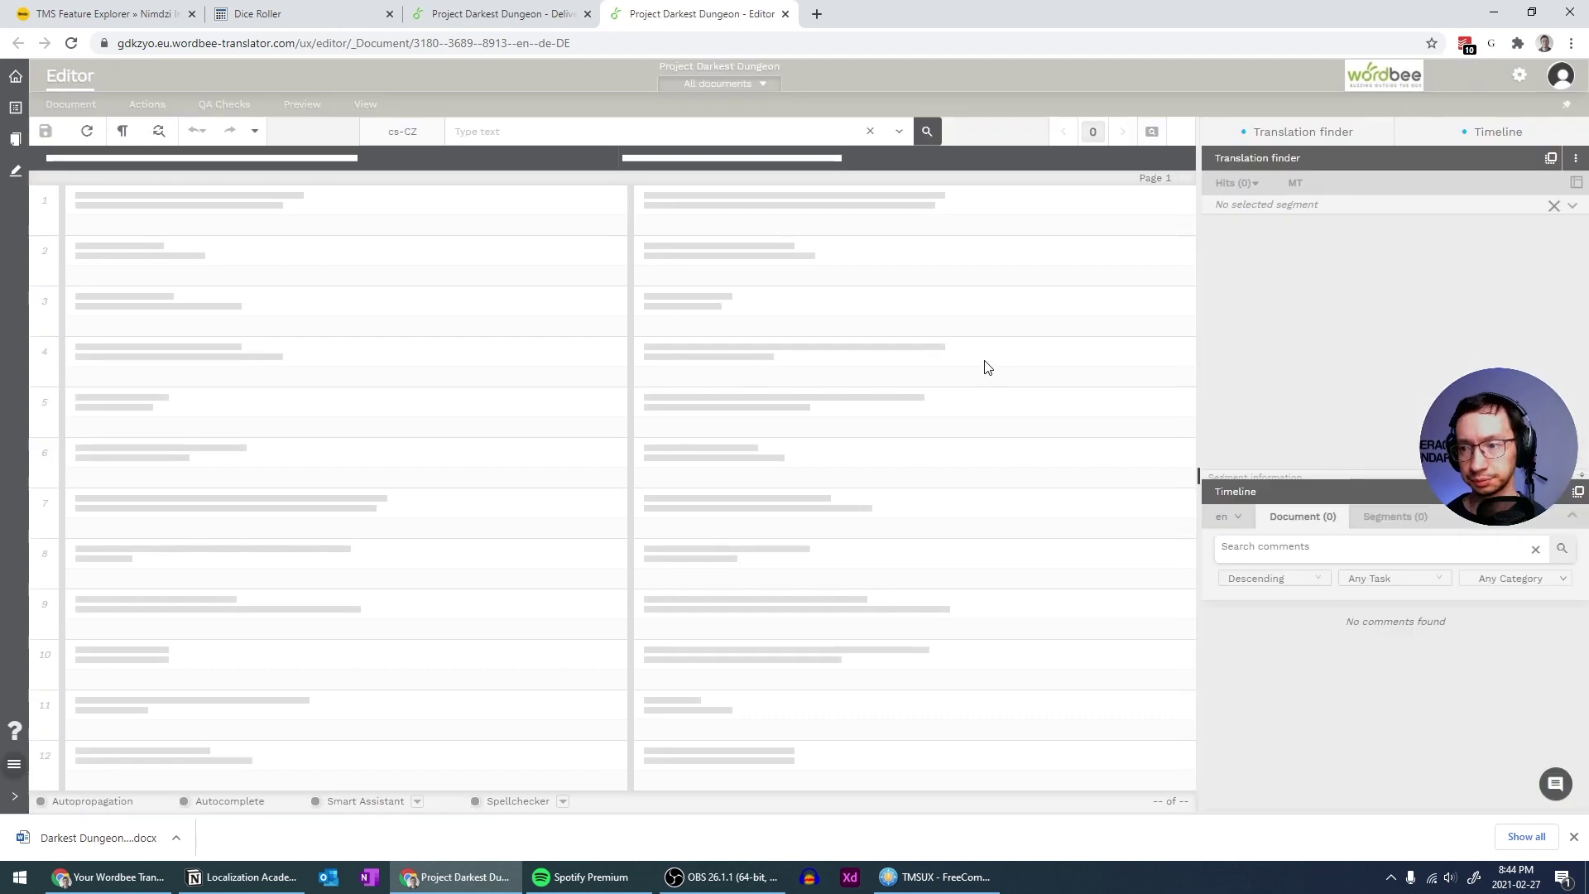
left_click(1305, 184)
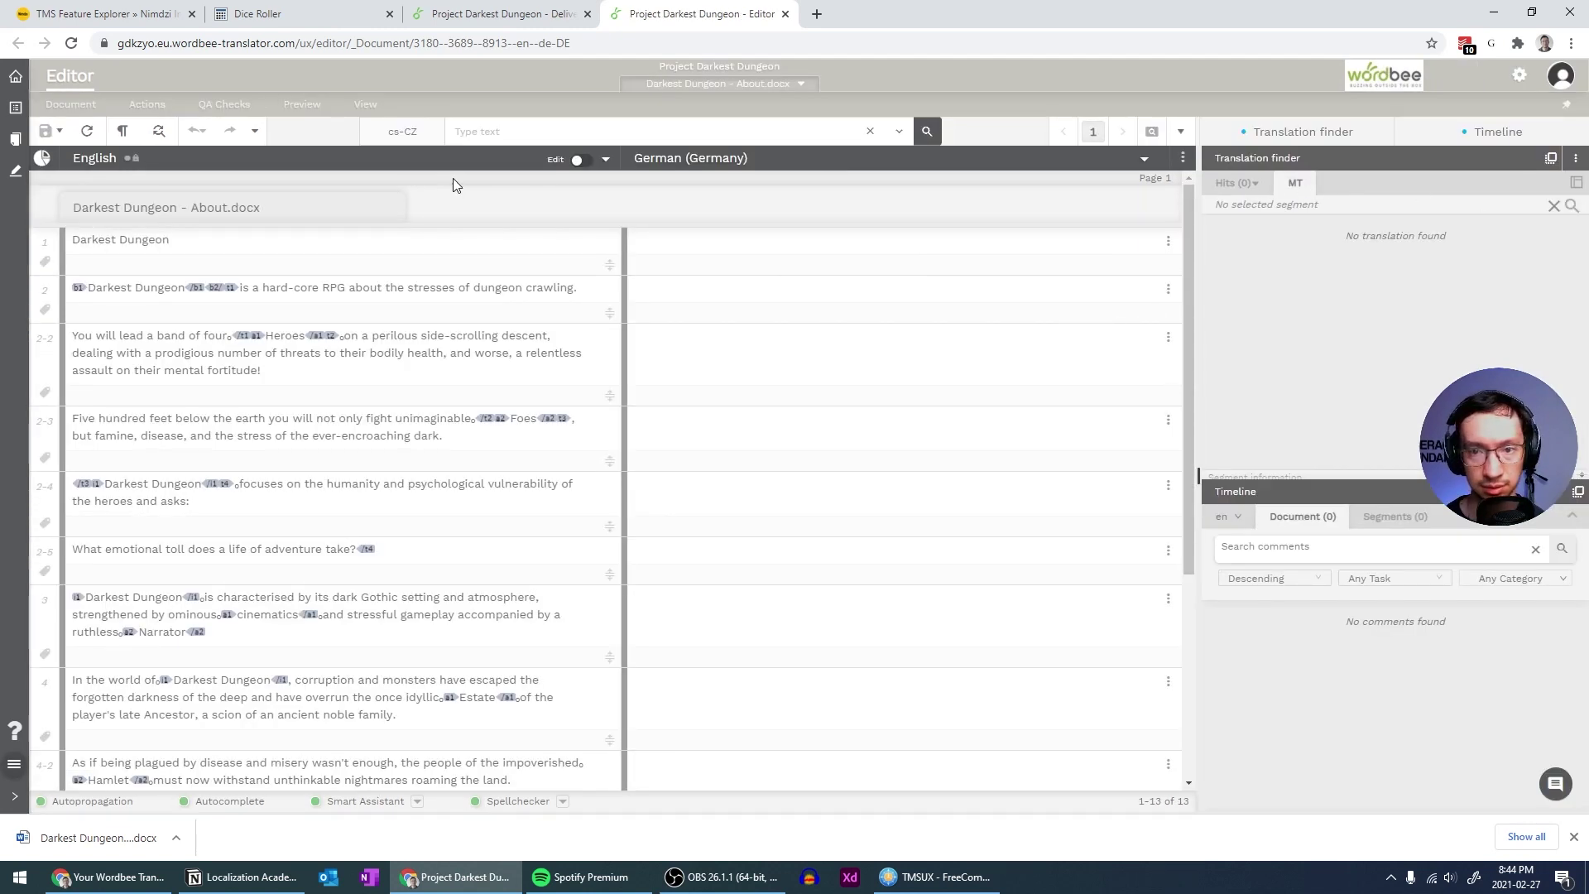
Set the editor's shown languages to German (Germany) only, removing Czech
left_click(403, 134)
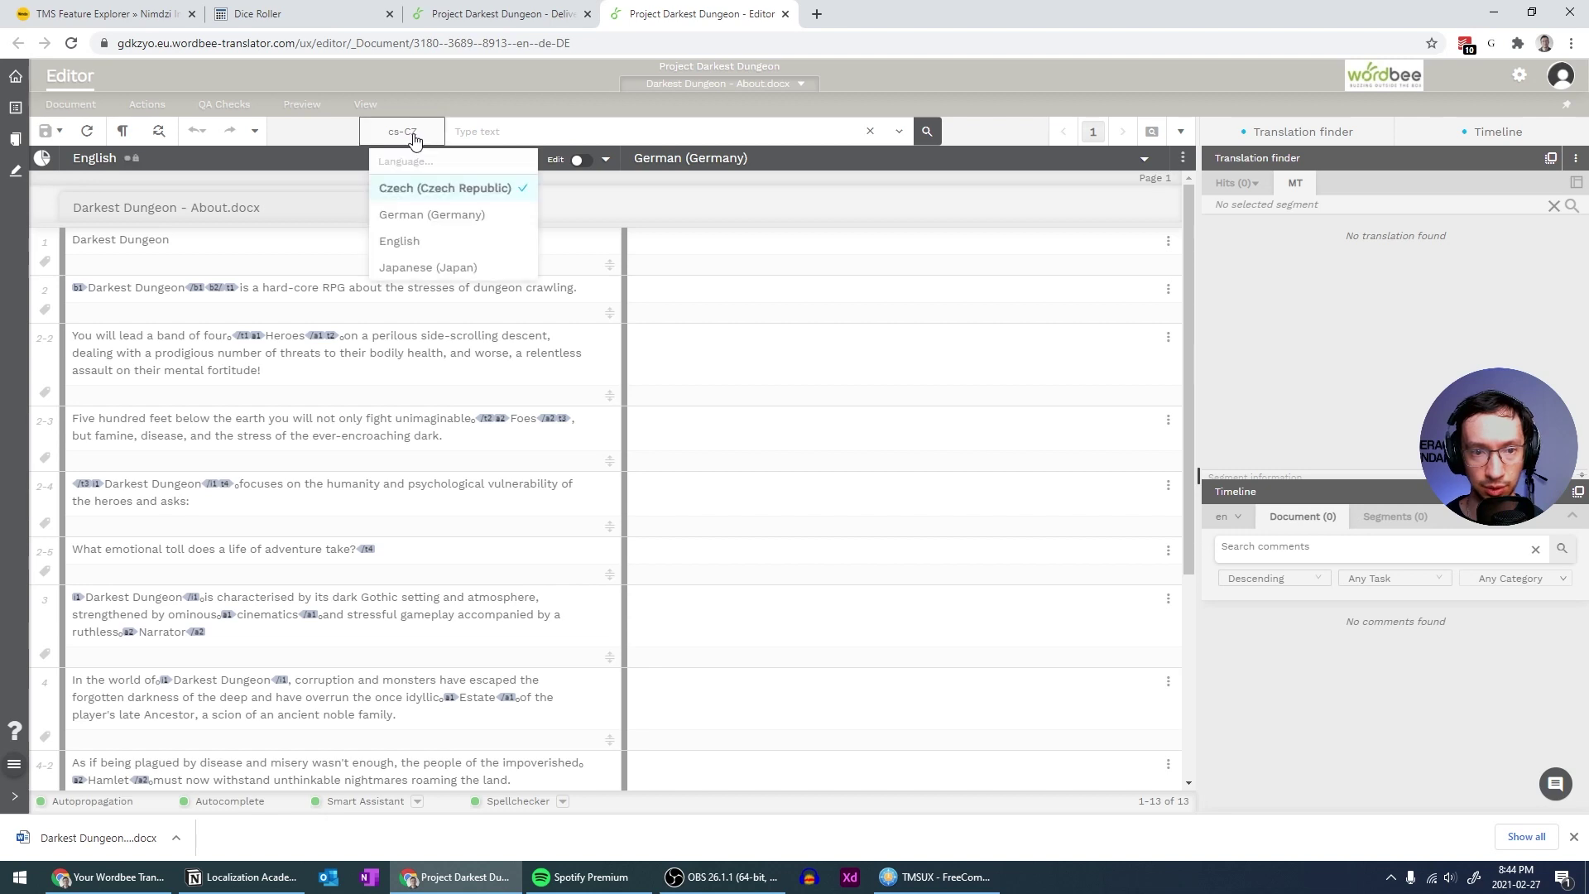
left_click(406, 217)
left_click(406, 217)
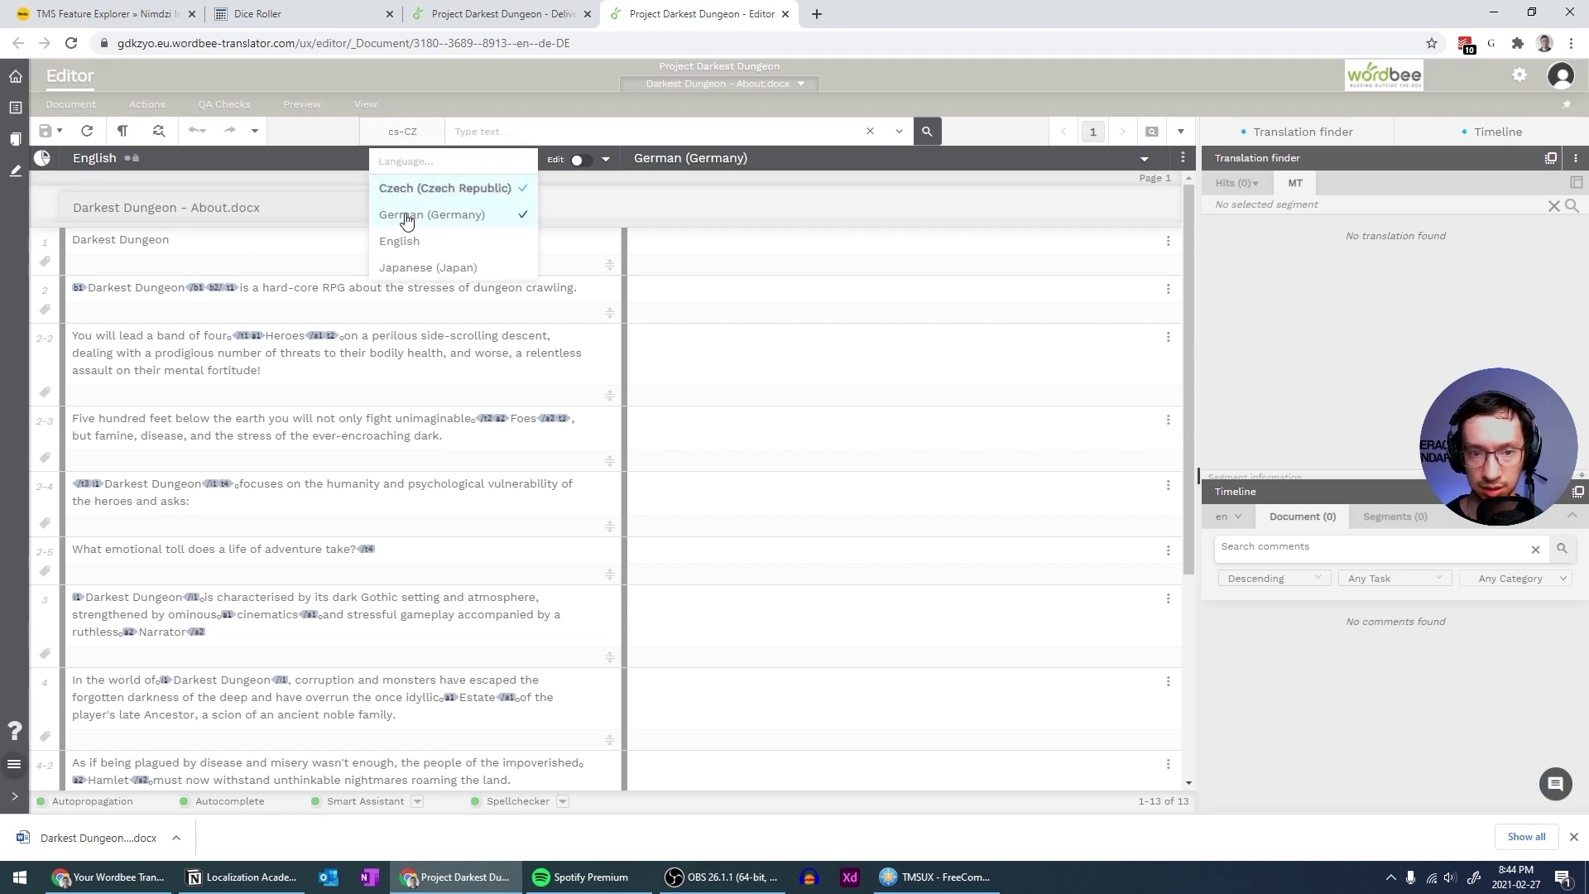
left_click(429, 214)
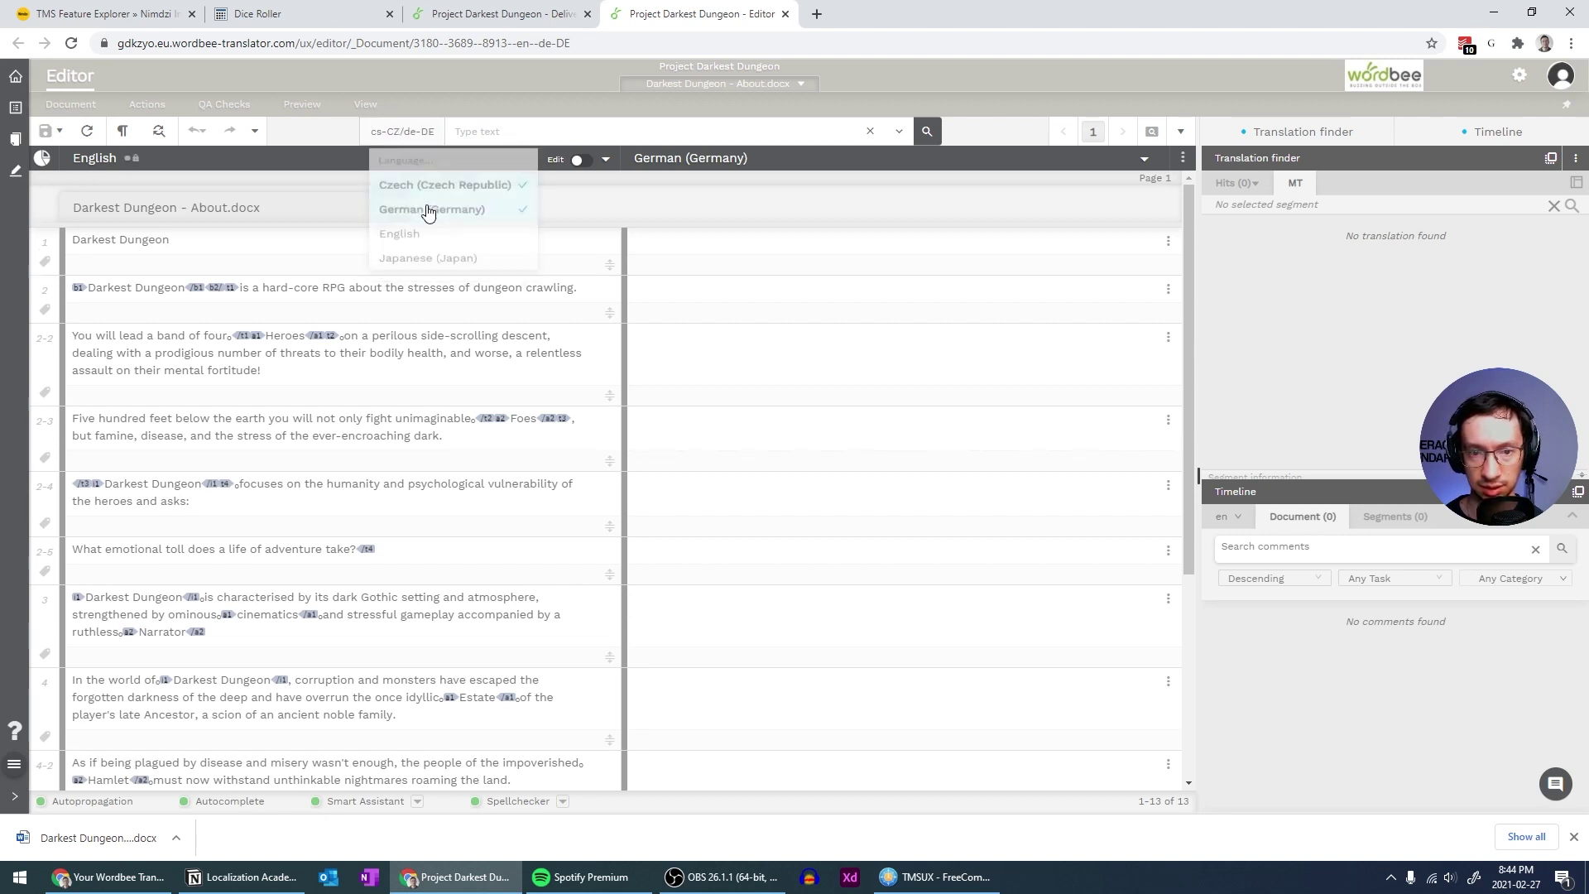
left_click(513, 188)
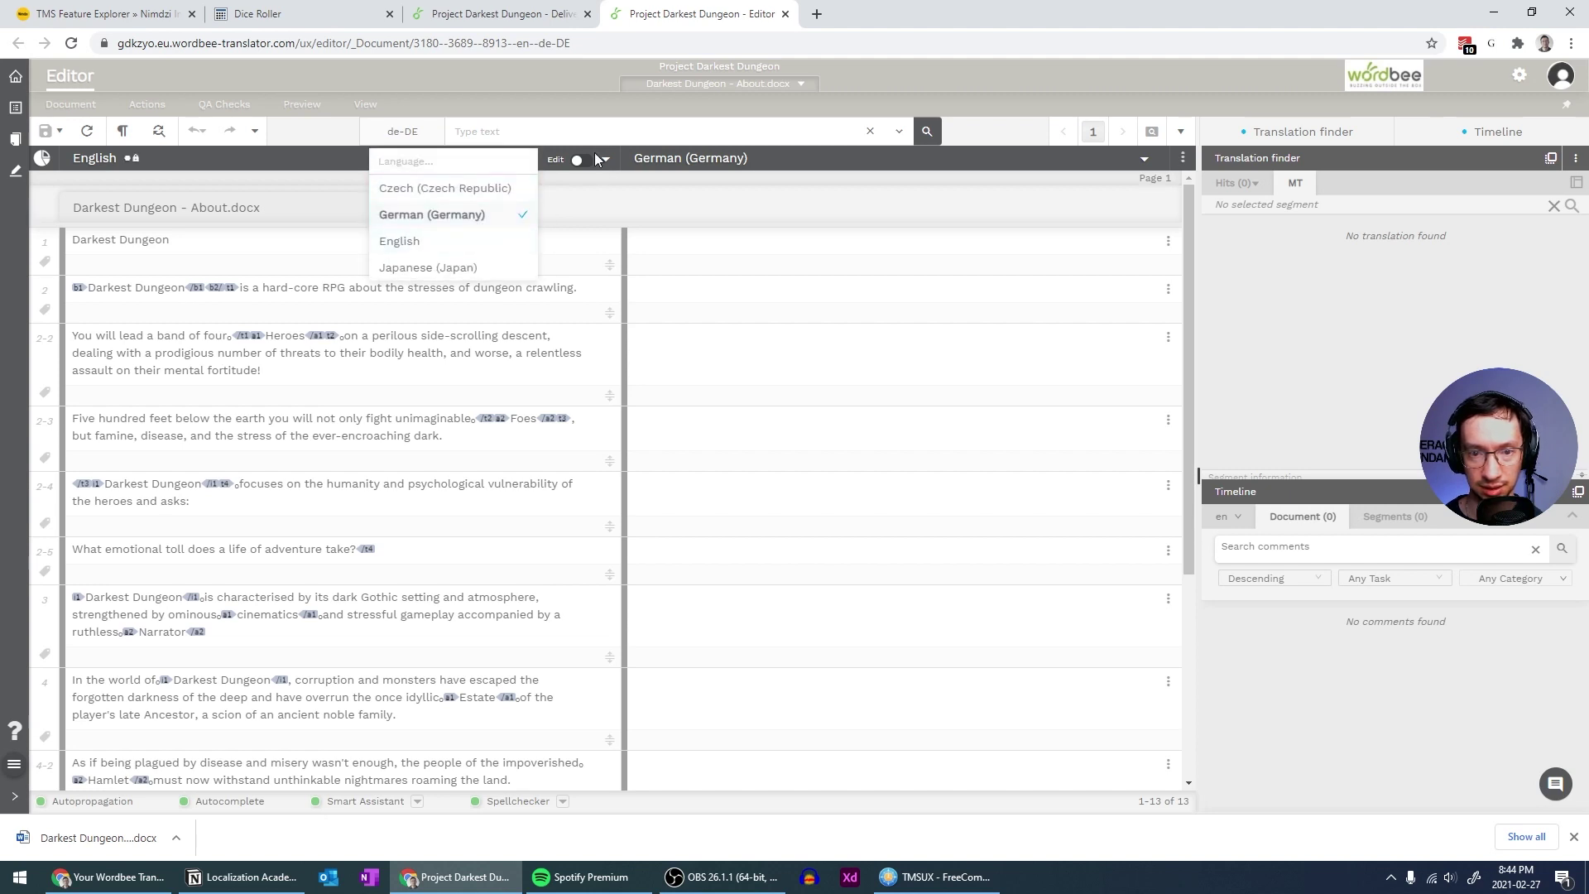
left_click(766, 138)
left_click(869, 132)
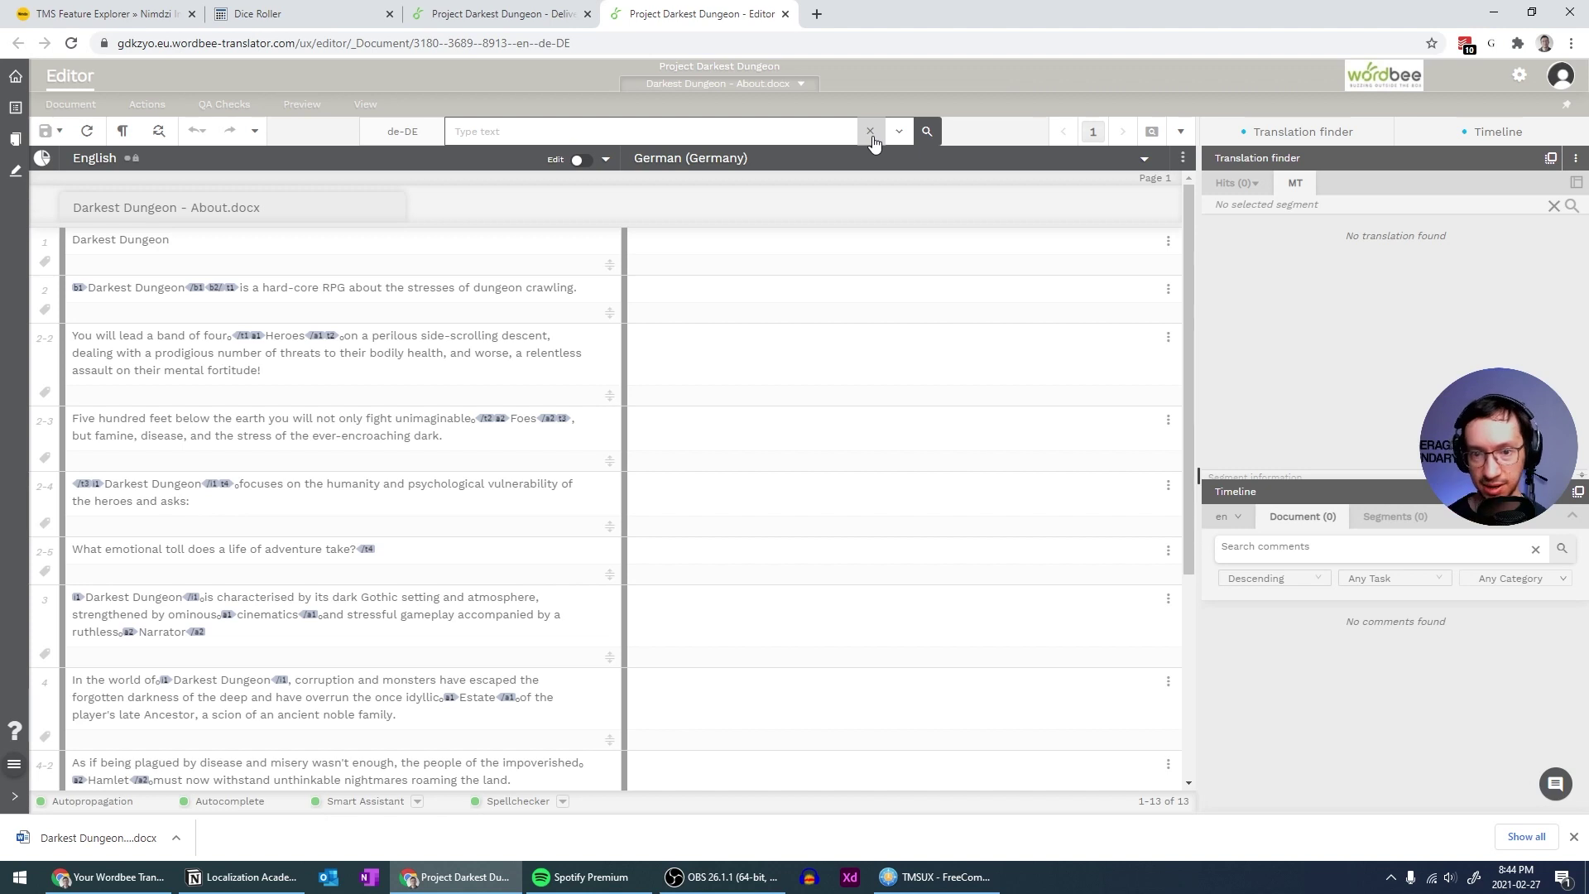
Click into the German target cells of segments 1 and 2
left_click(706, 241)
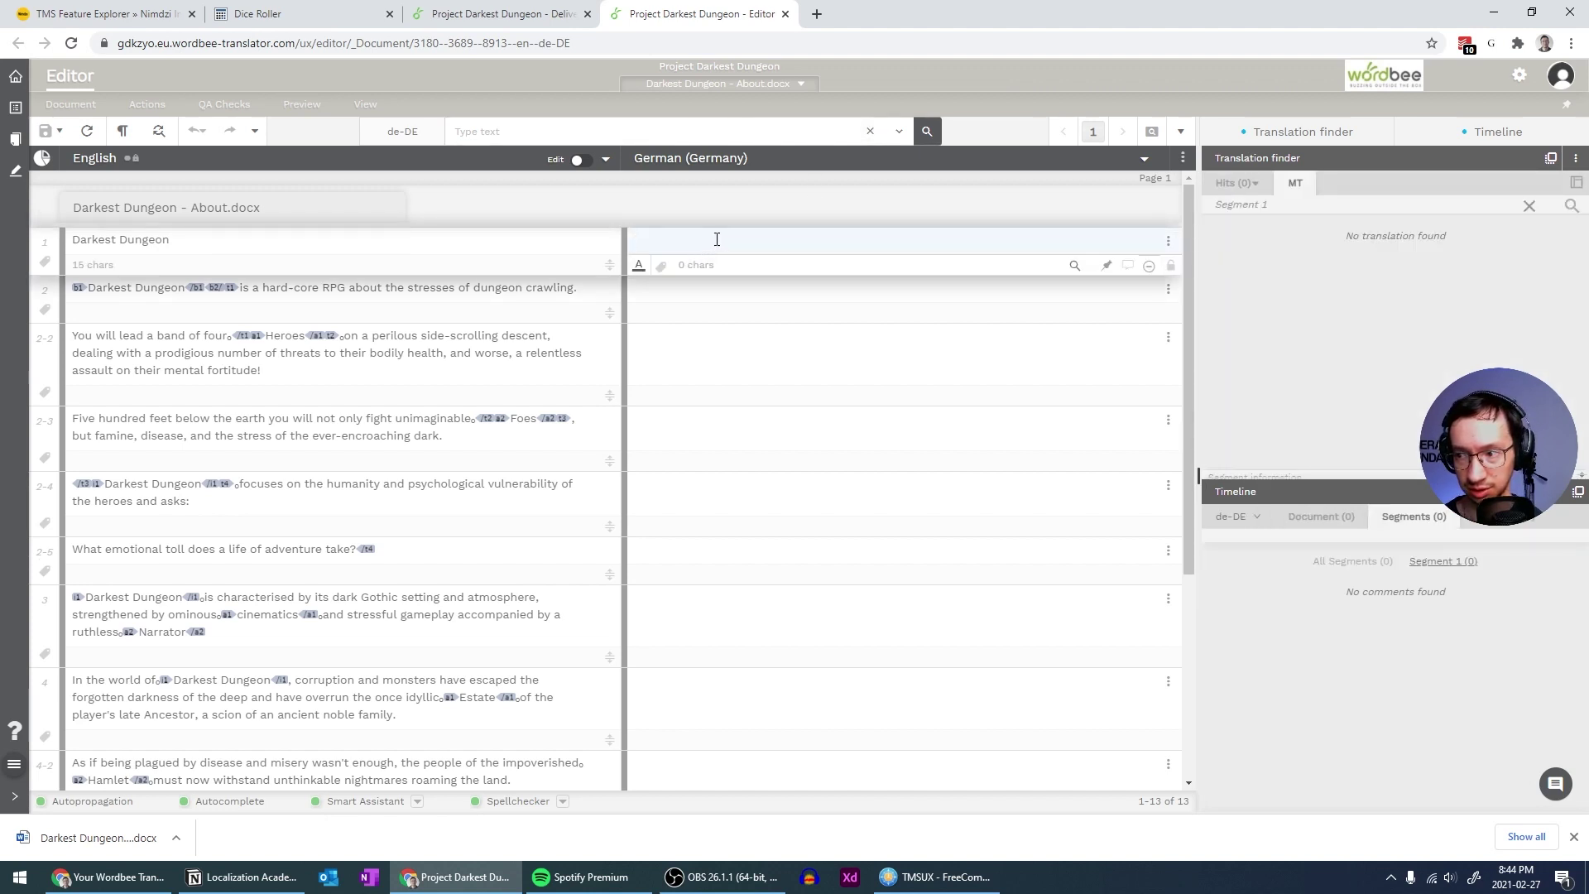
left_click(684, 295)
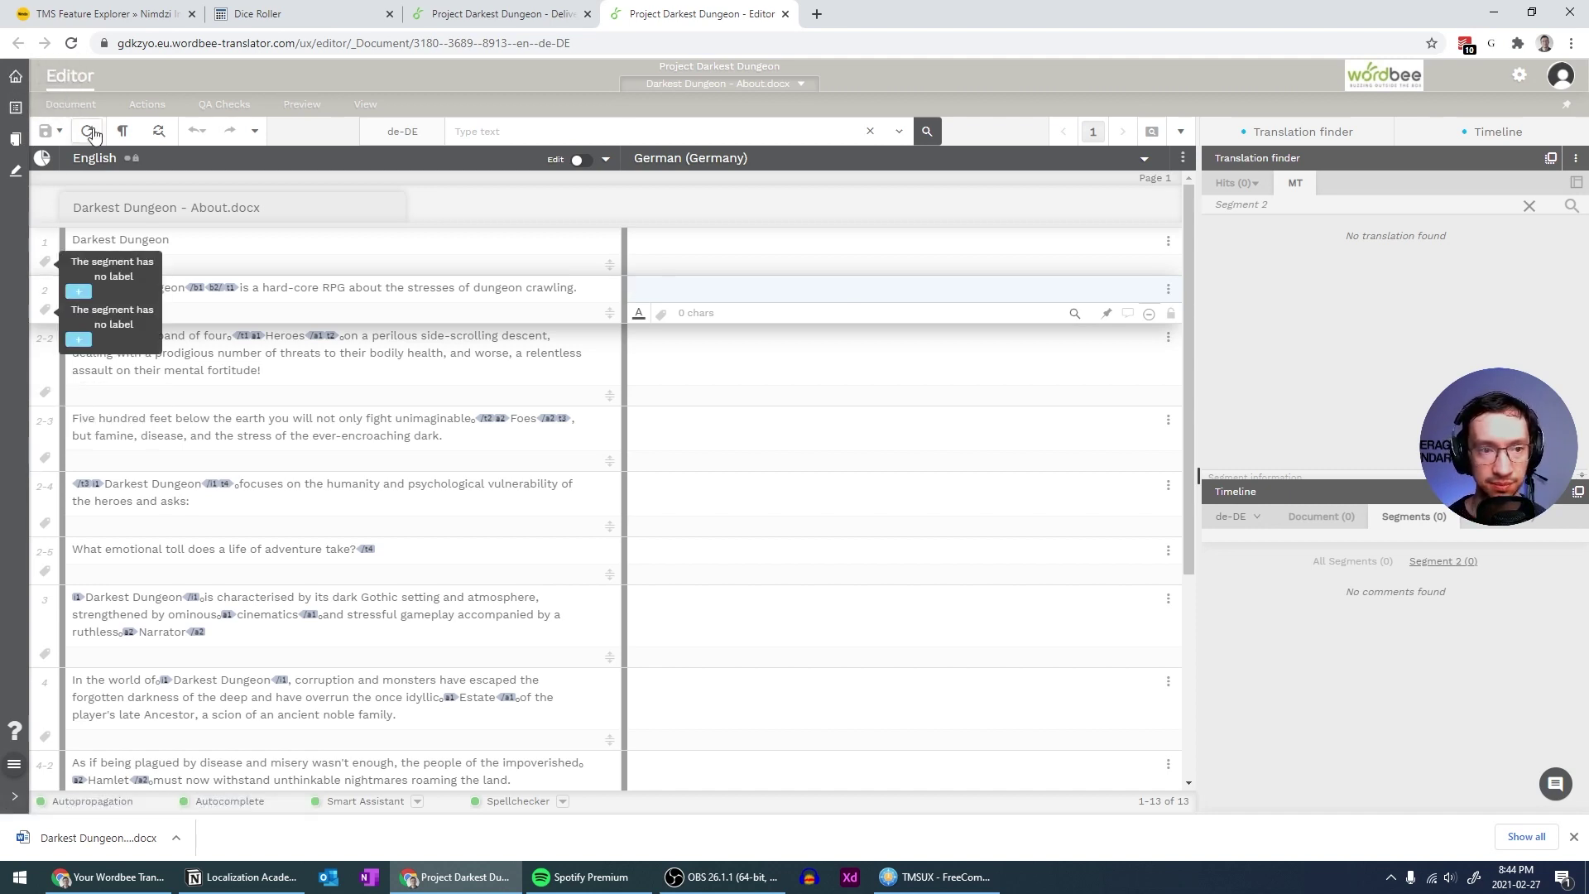
left_click(507, 14)
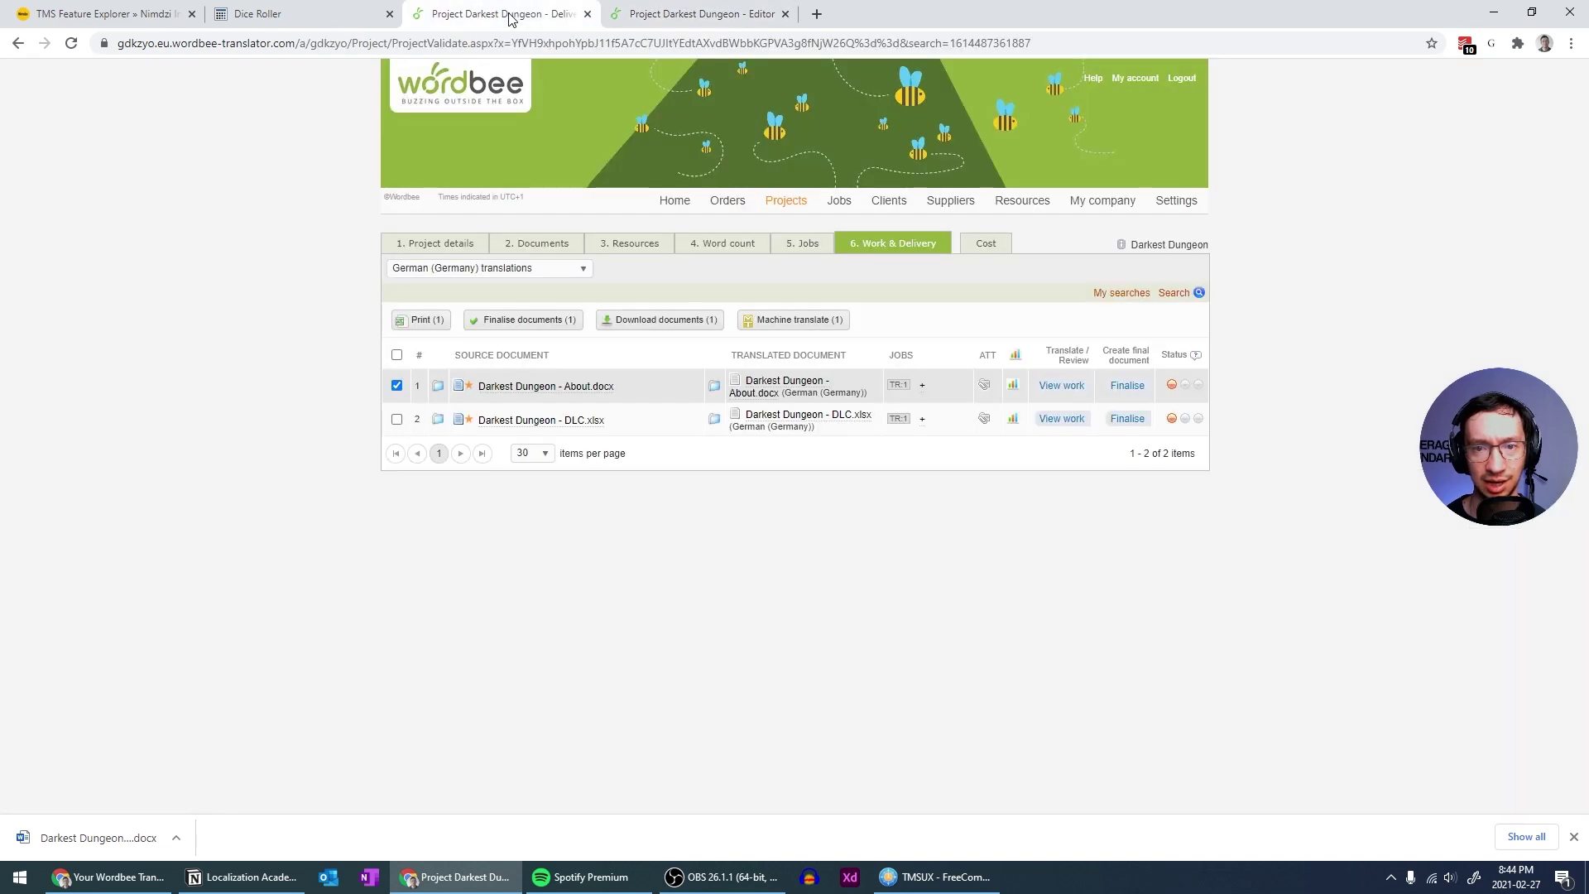
left_click(693, 9)
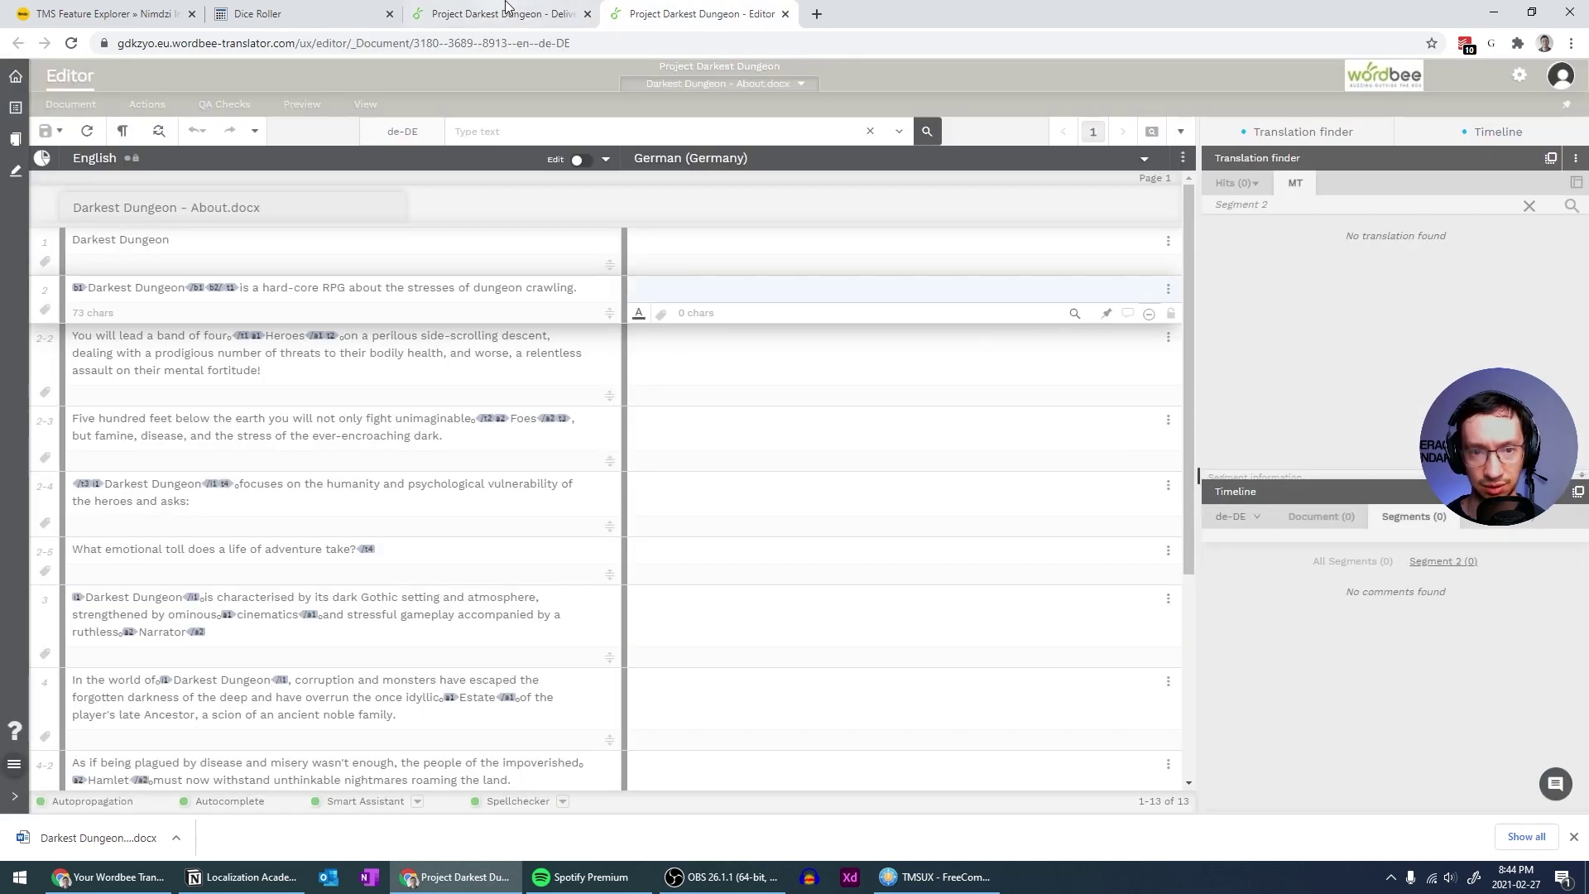
left_click(507, 9)
left_click(695, 13)
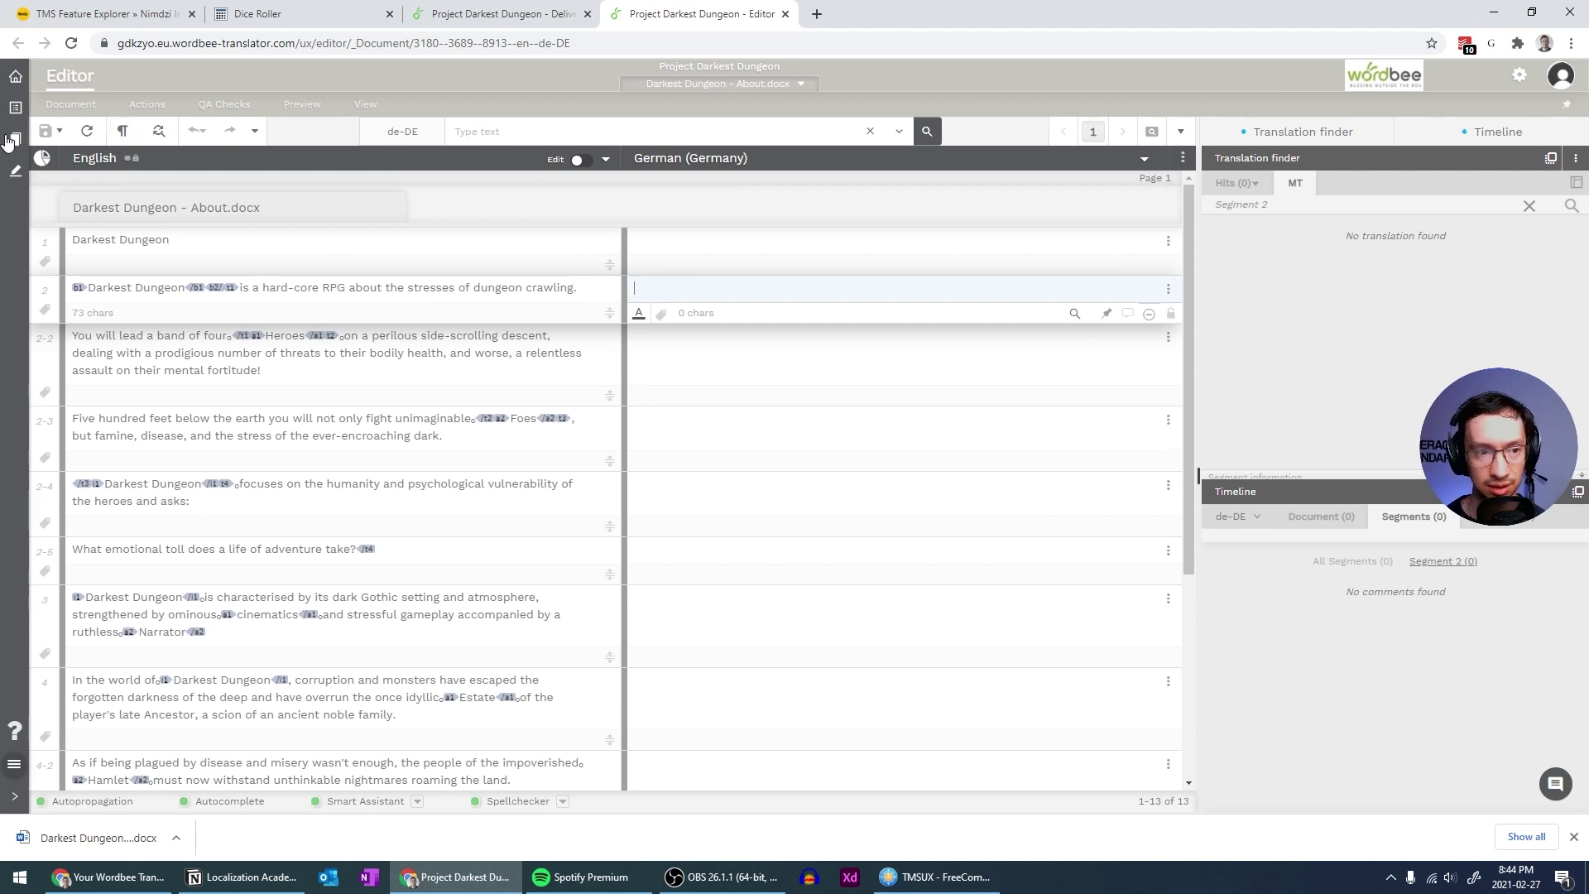
Browse the editor's Actions, Document and Preview menus and finder options, then close the Editor
left_click(147, 104)
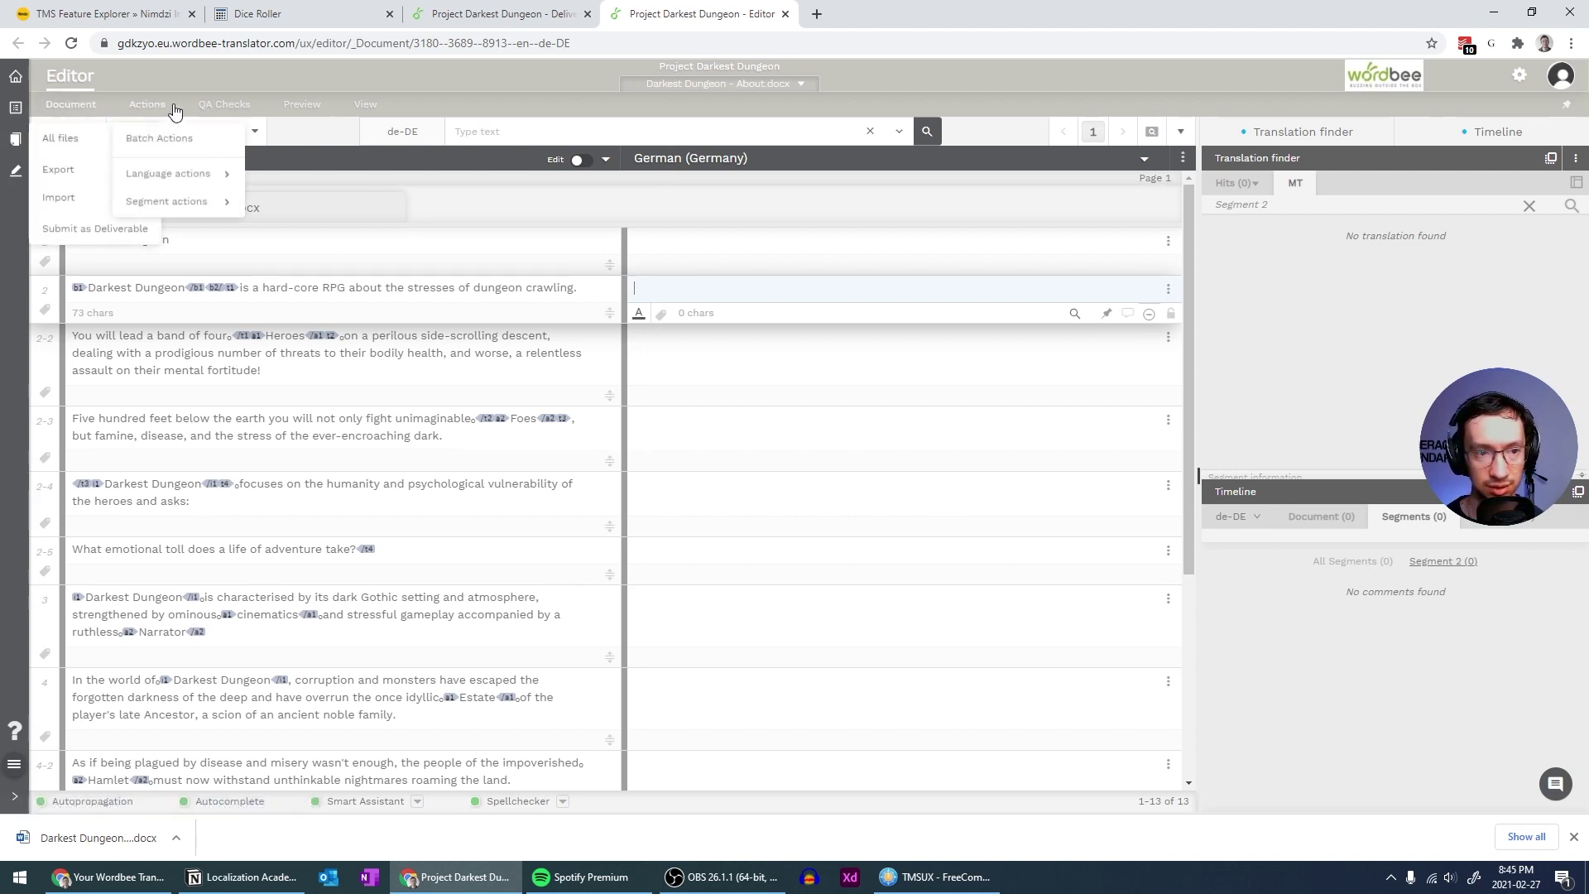
mouse_move(157, 177)
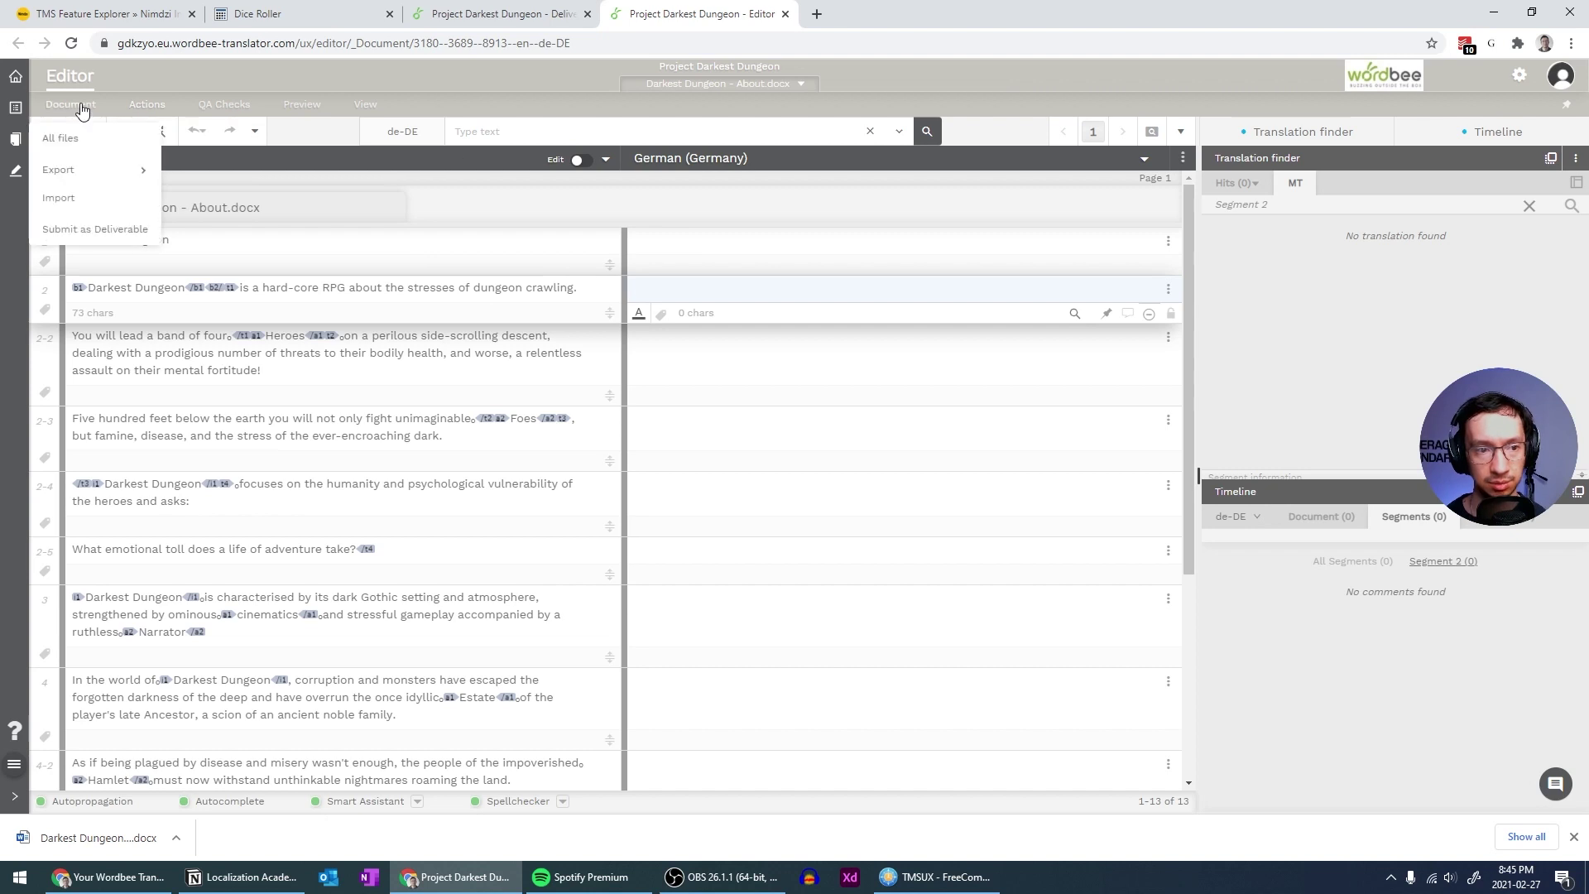
mouse_move(345, 121)
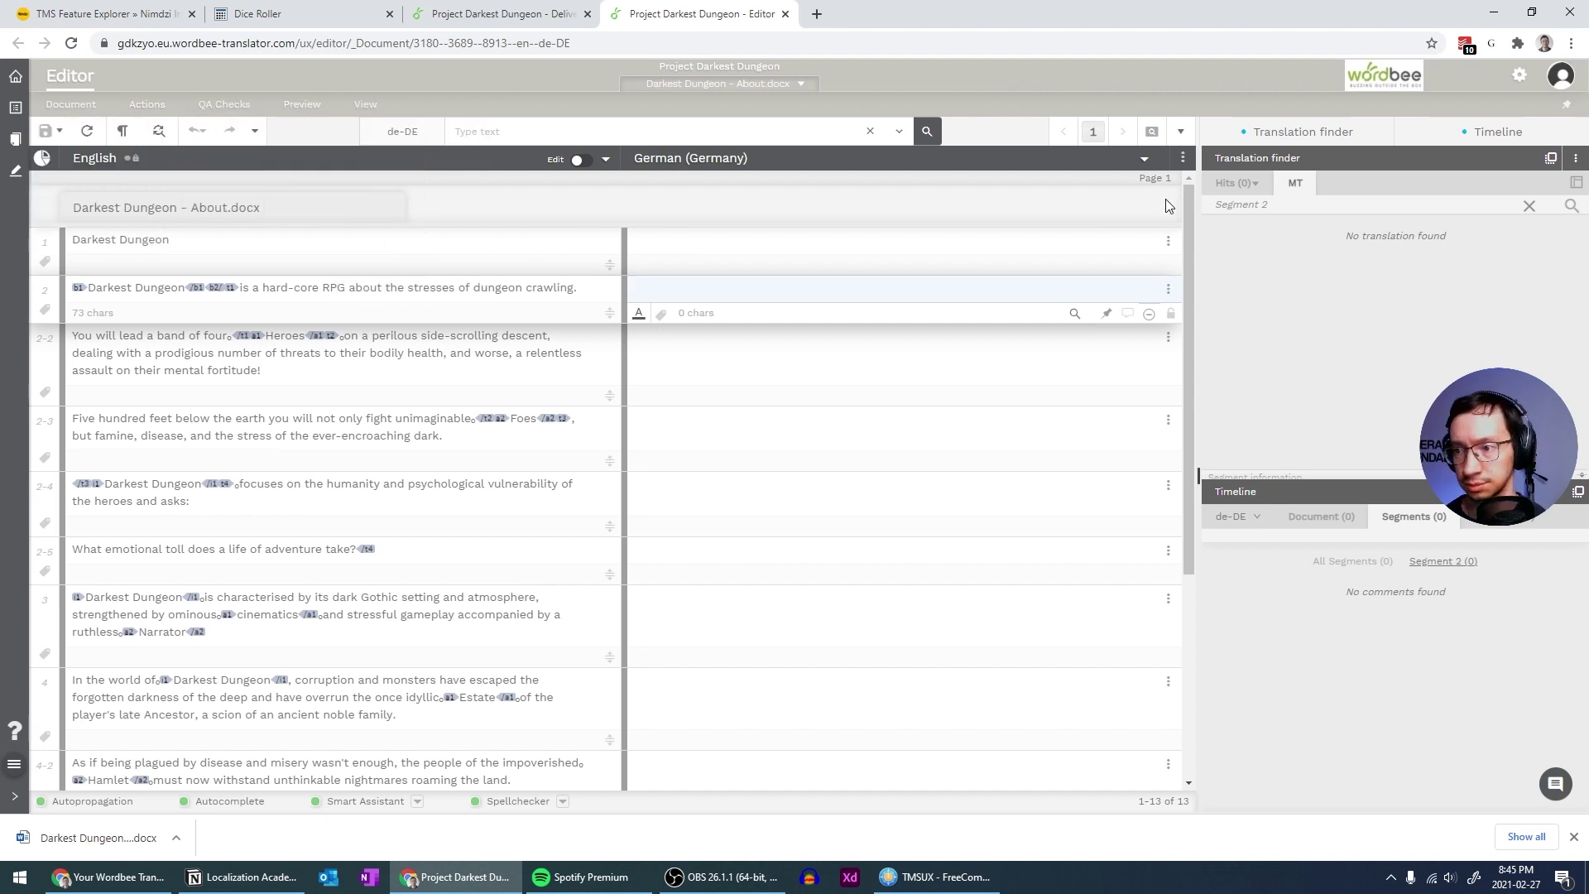
left_click(1215, 134)
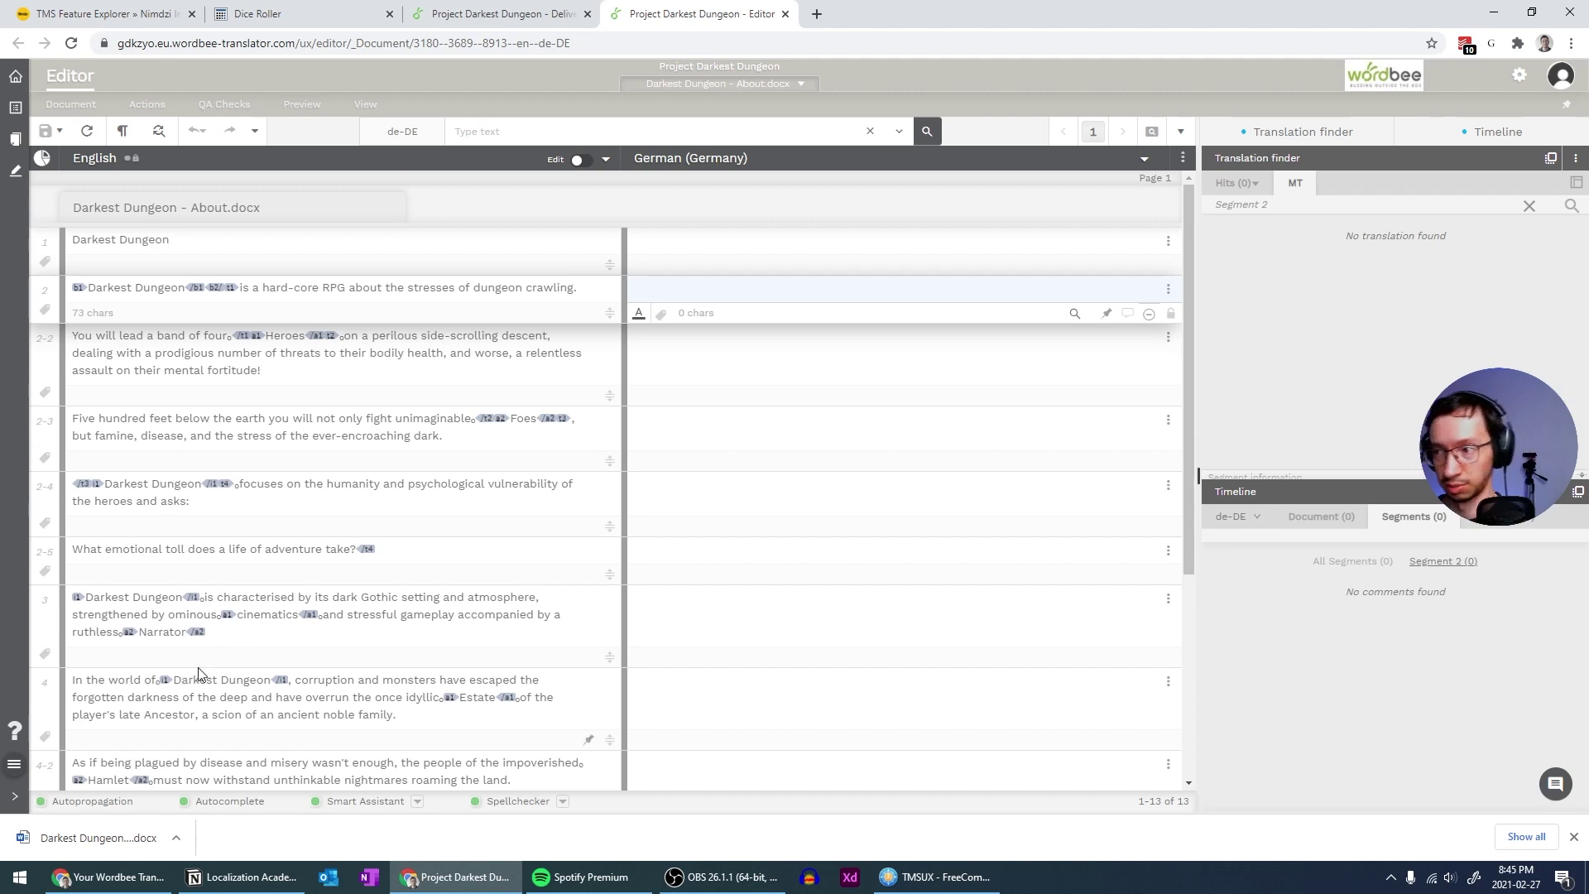
left_click(783, 15)
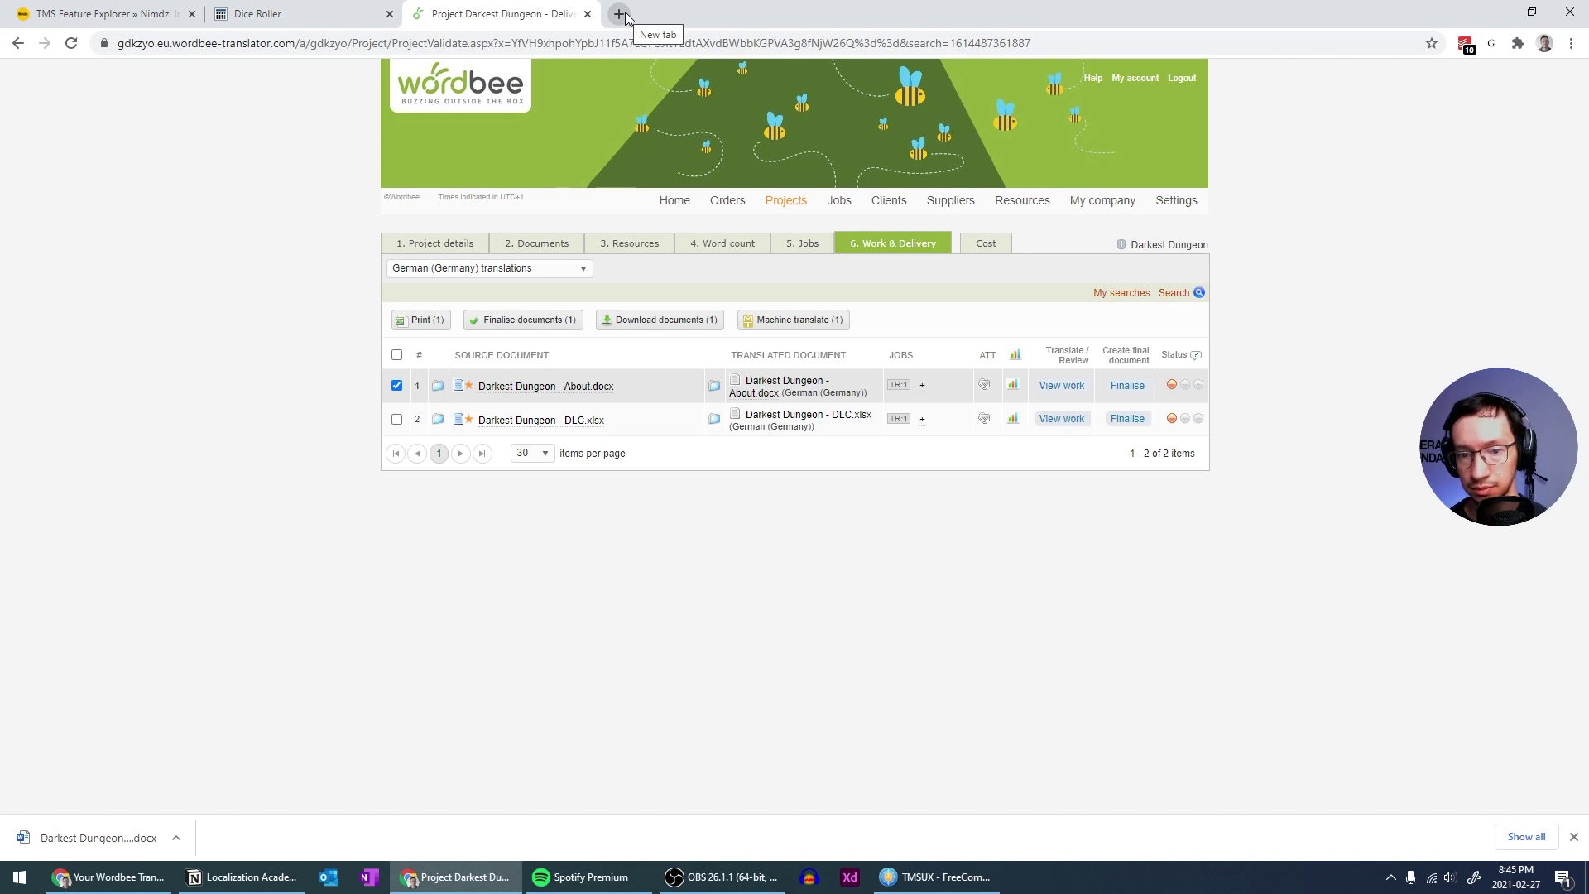
Start machine translating the About document, keeping Pseudo Translation as the provider
left_click(397, 387)
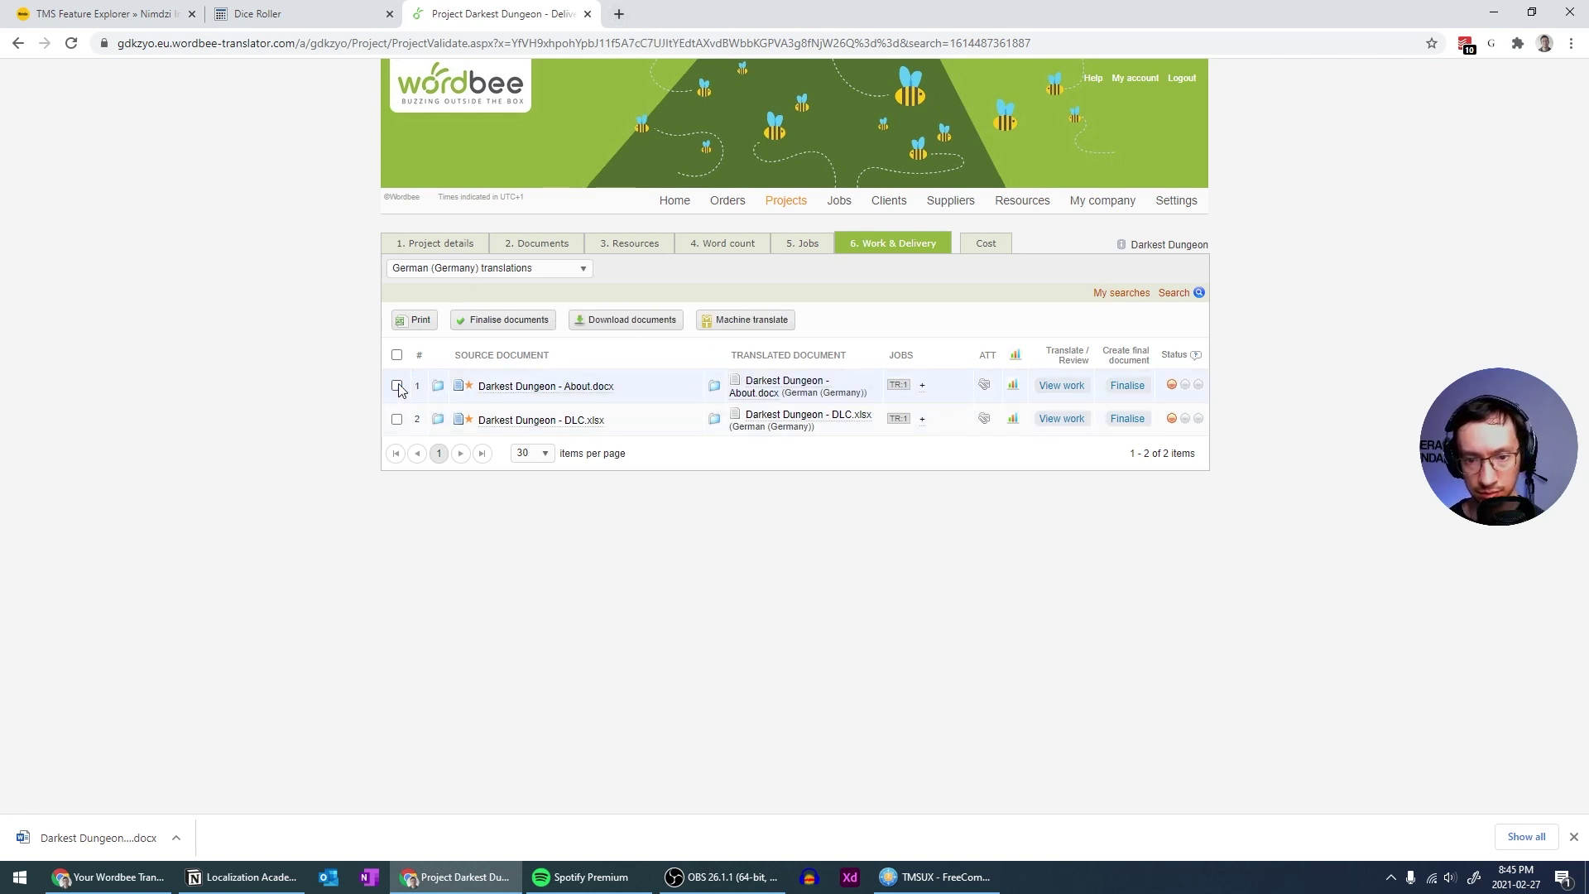
left_click(397, 386)
left_click(760, 320)
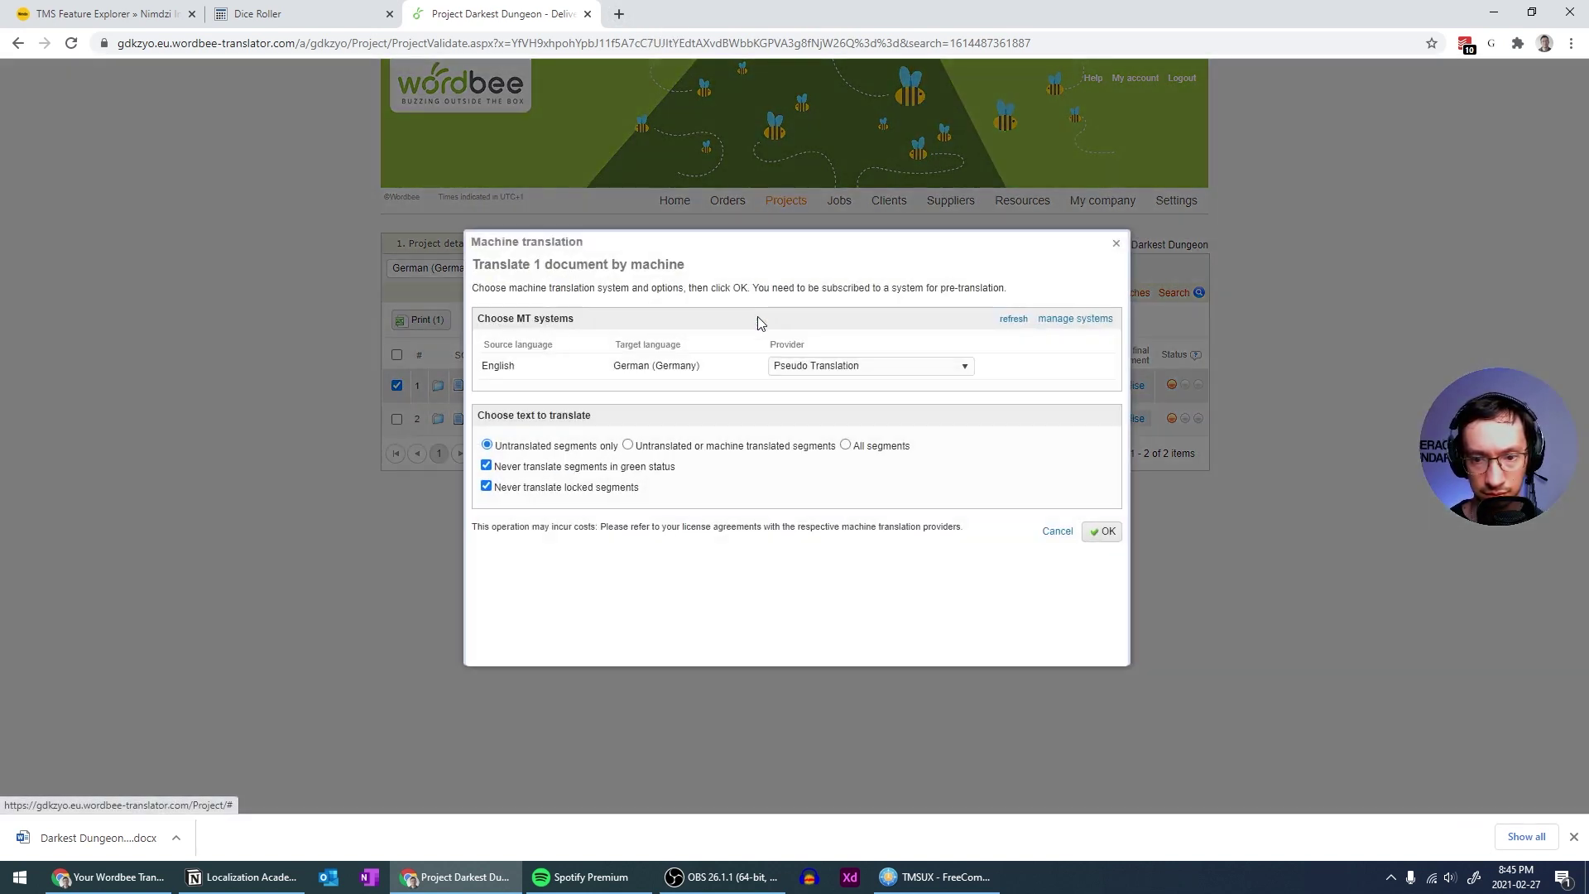
left_click(812, 368)
left_click(813, 370)
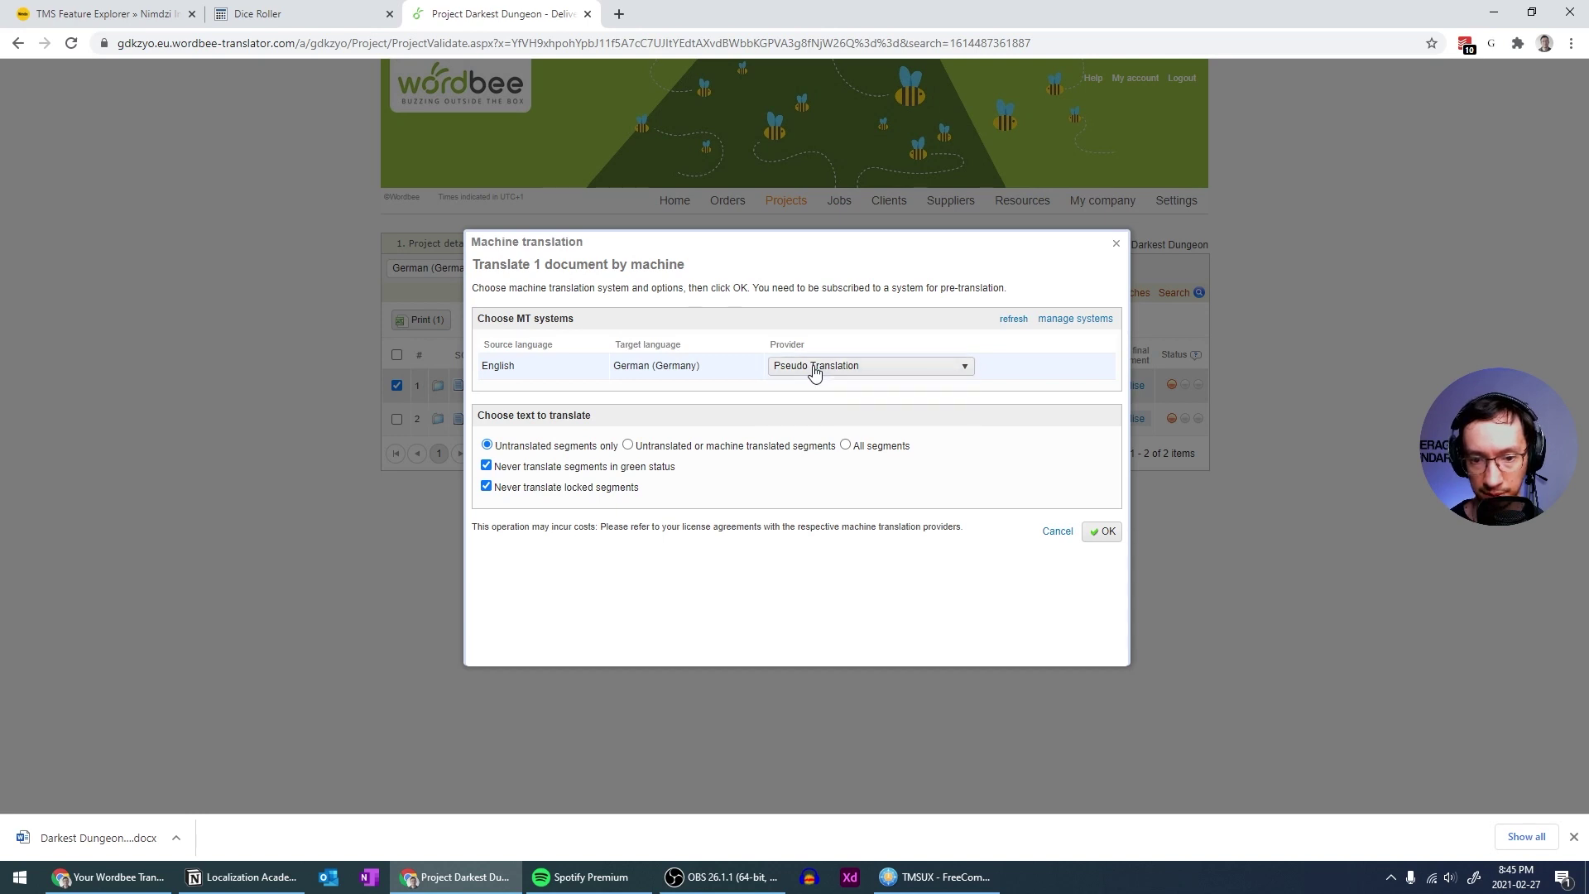
In the managed translation systems, download the Google system's configuration and view its details
left_click(1078, 319)
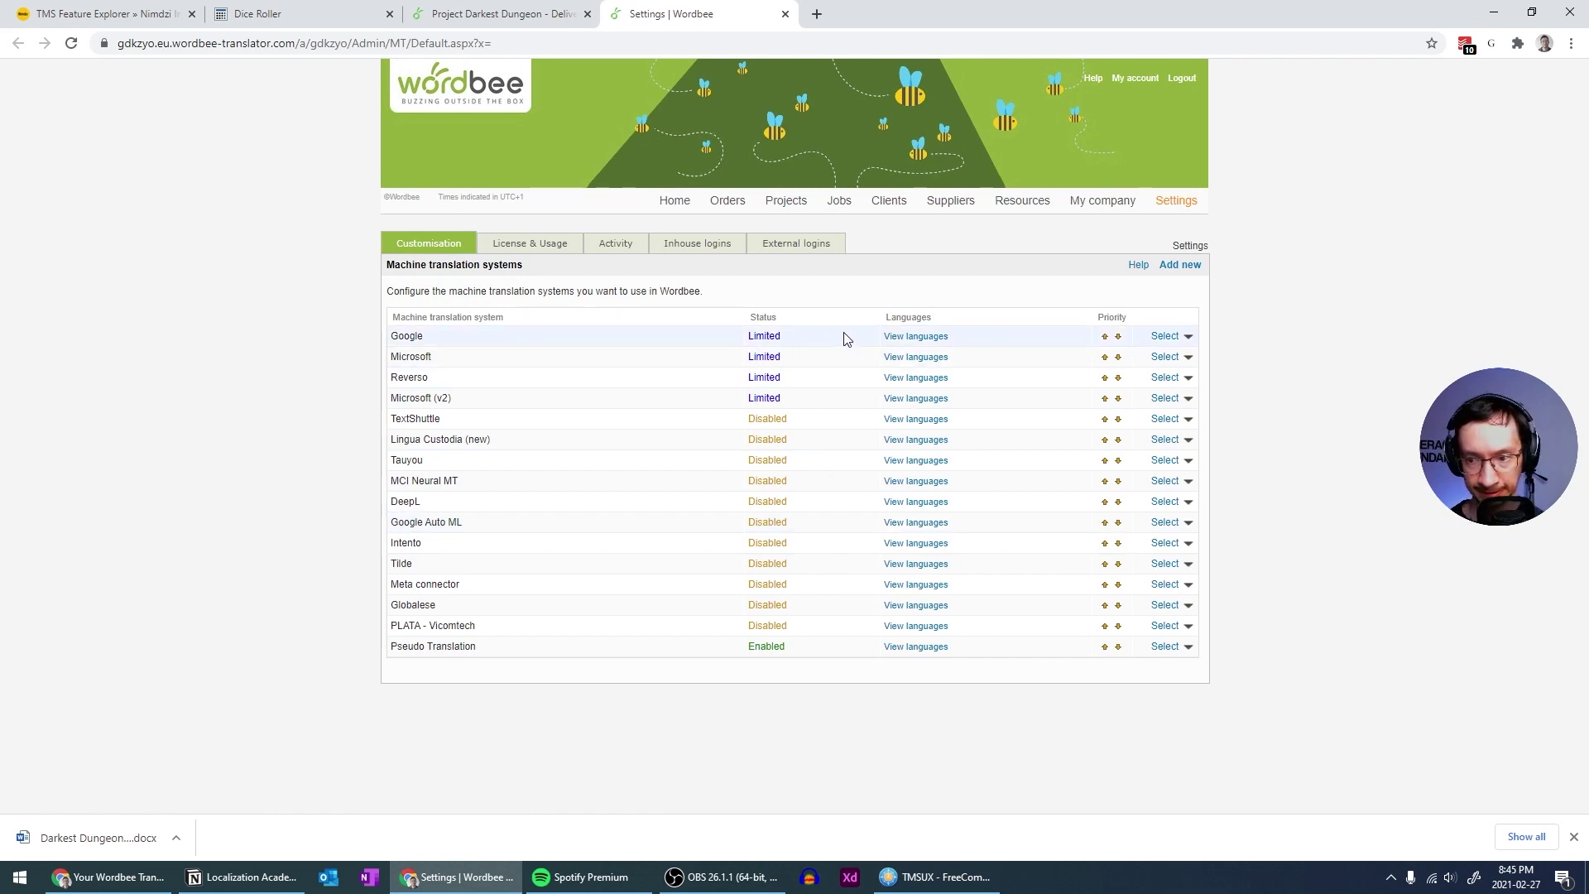
left_click(1187, 337)
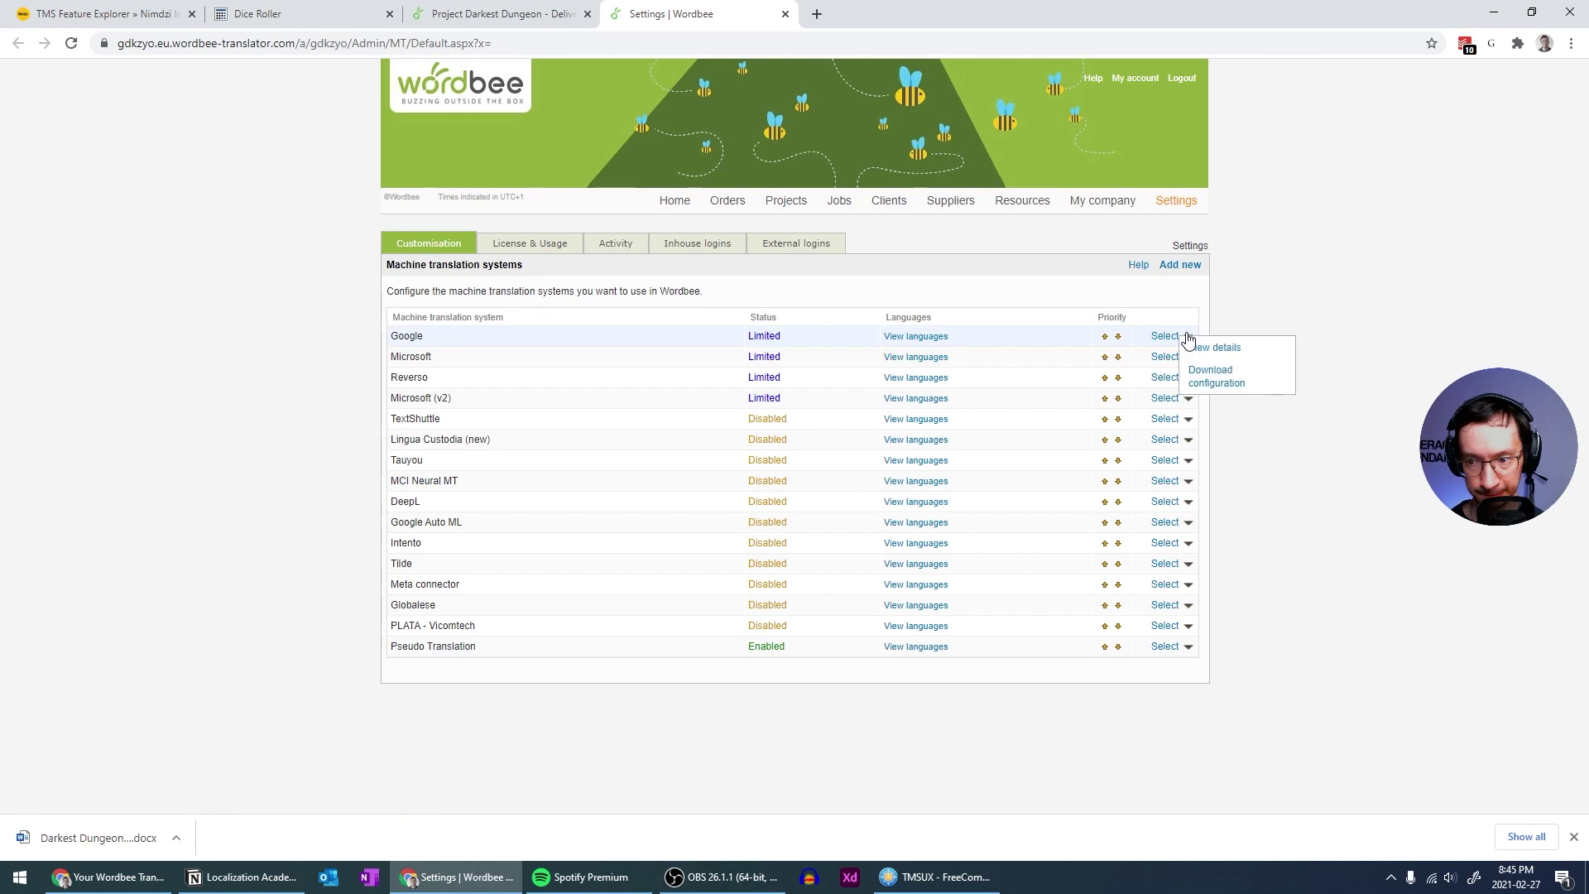
left_click(1216, 377)
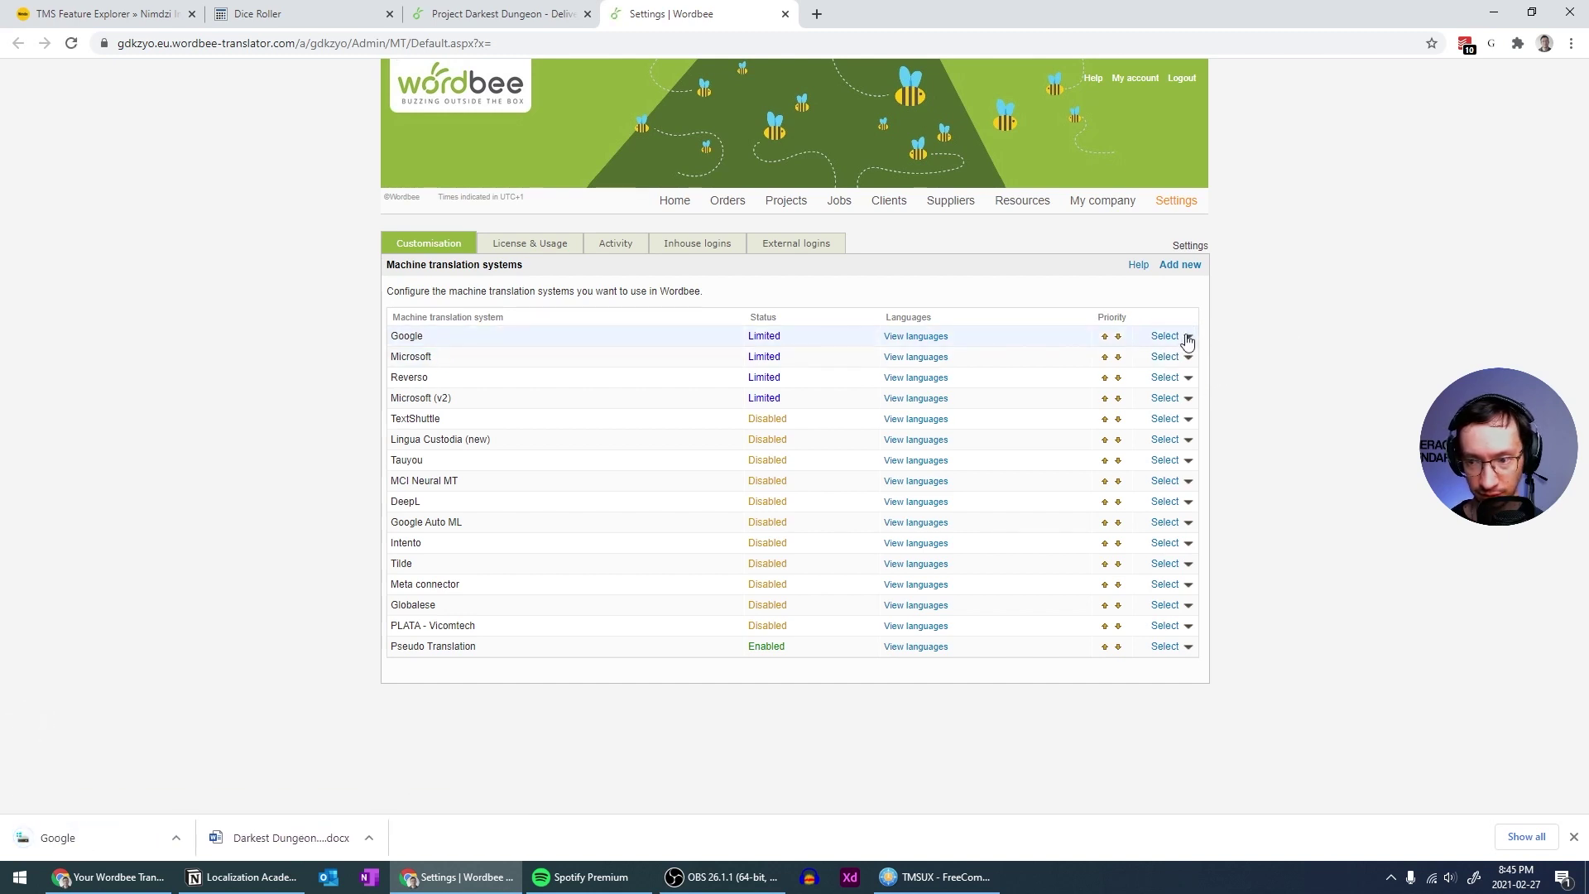
left_click(1188, 337)
left_click(1213, 348)
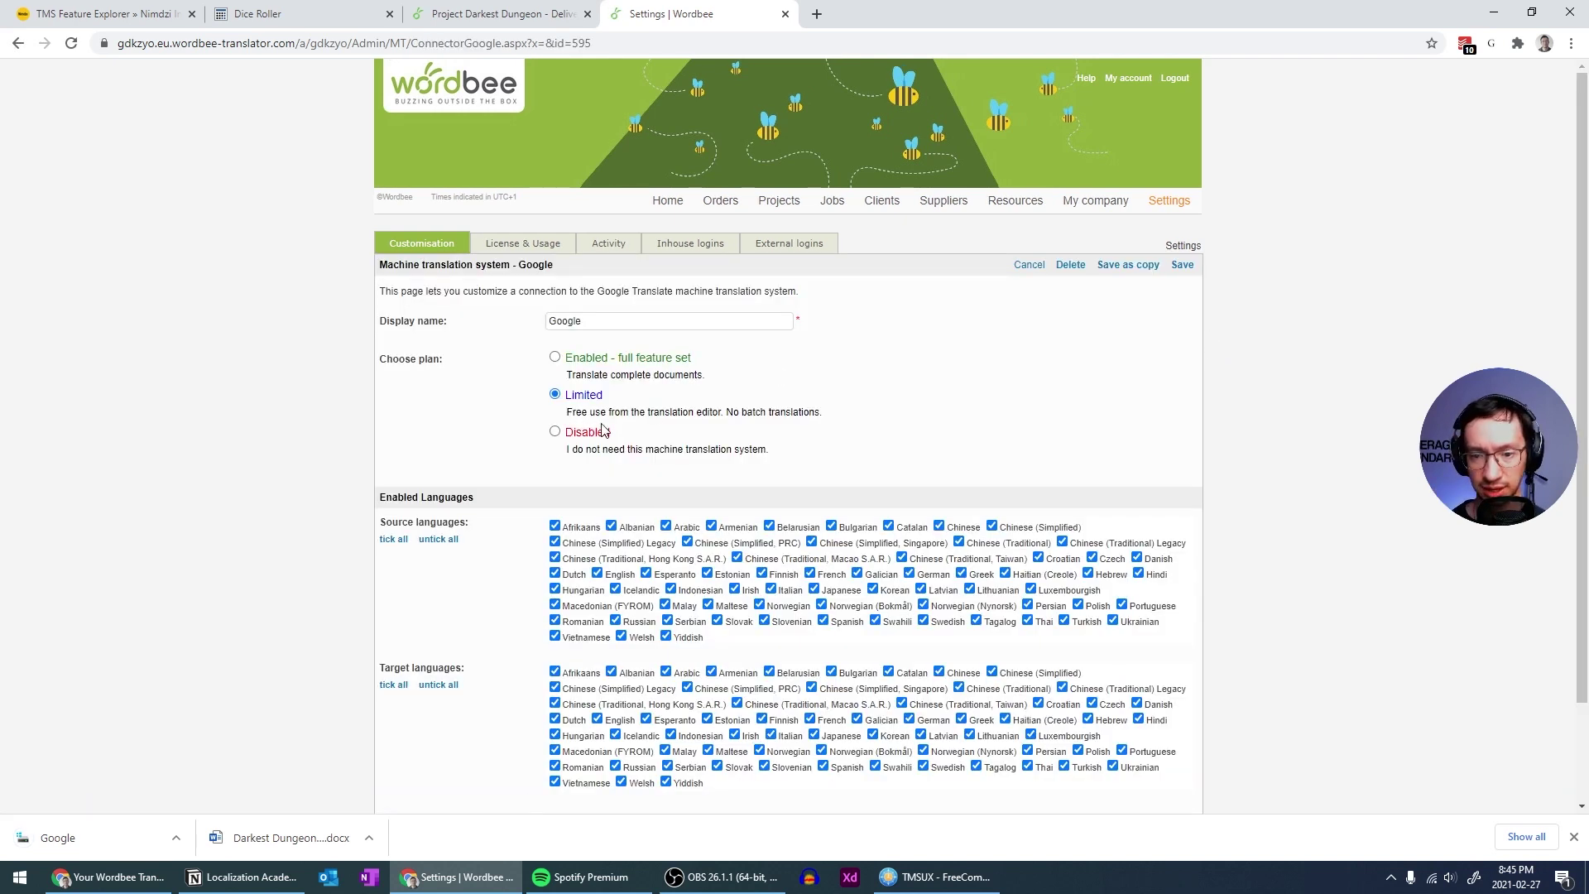
Review the License & Usage and Activity tabs, then close the Settings tab
scroll(617, 436, "down", 2)
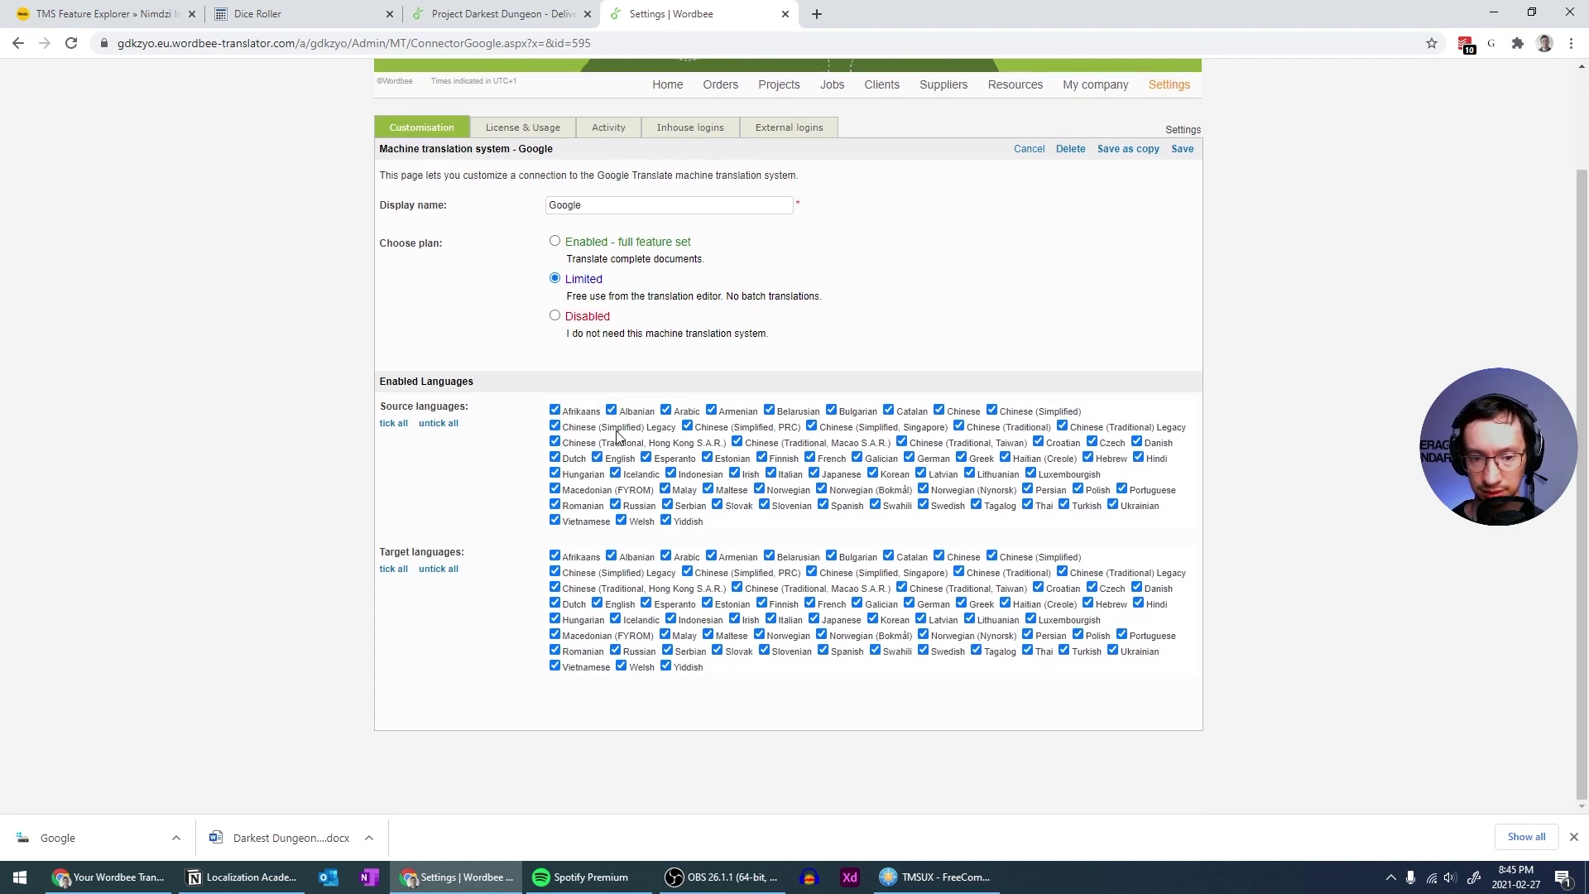
scroll(616, 436, "up", 2)
left_click(540, 246)
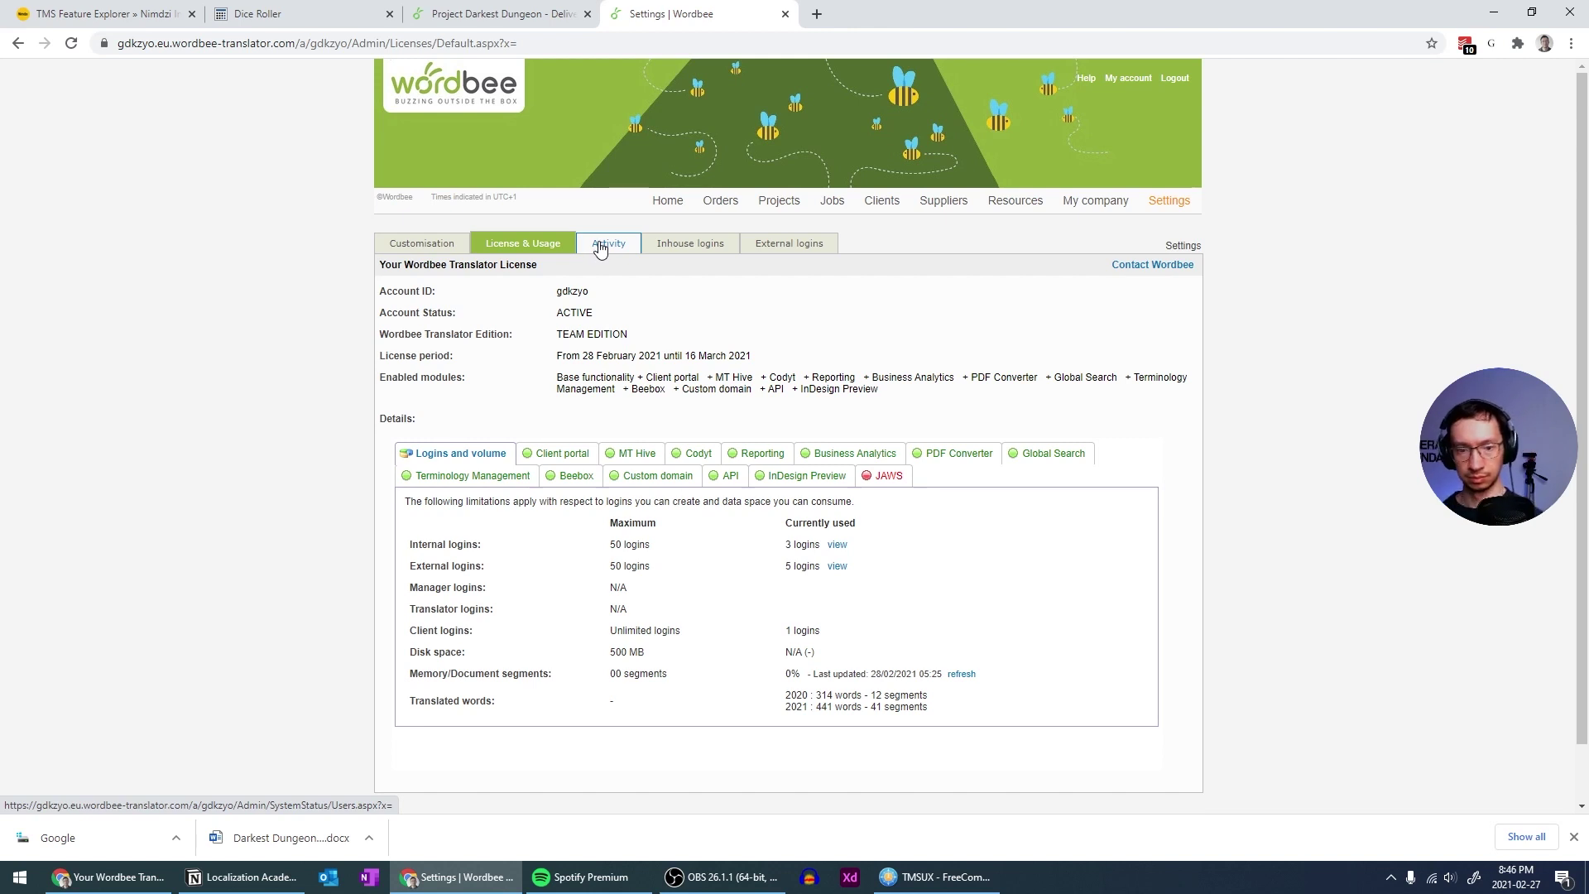
left_click(601, 246)
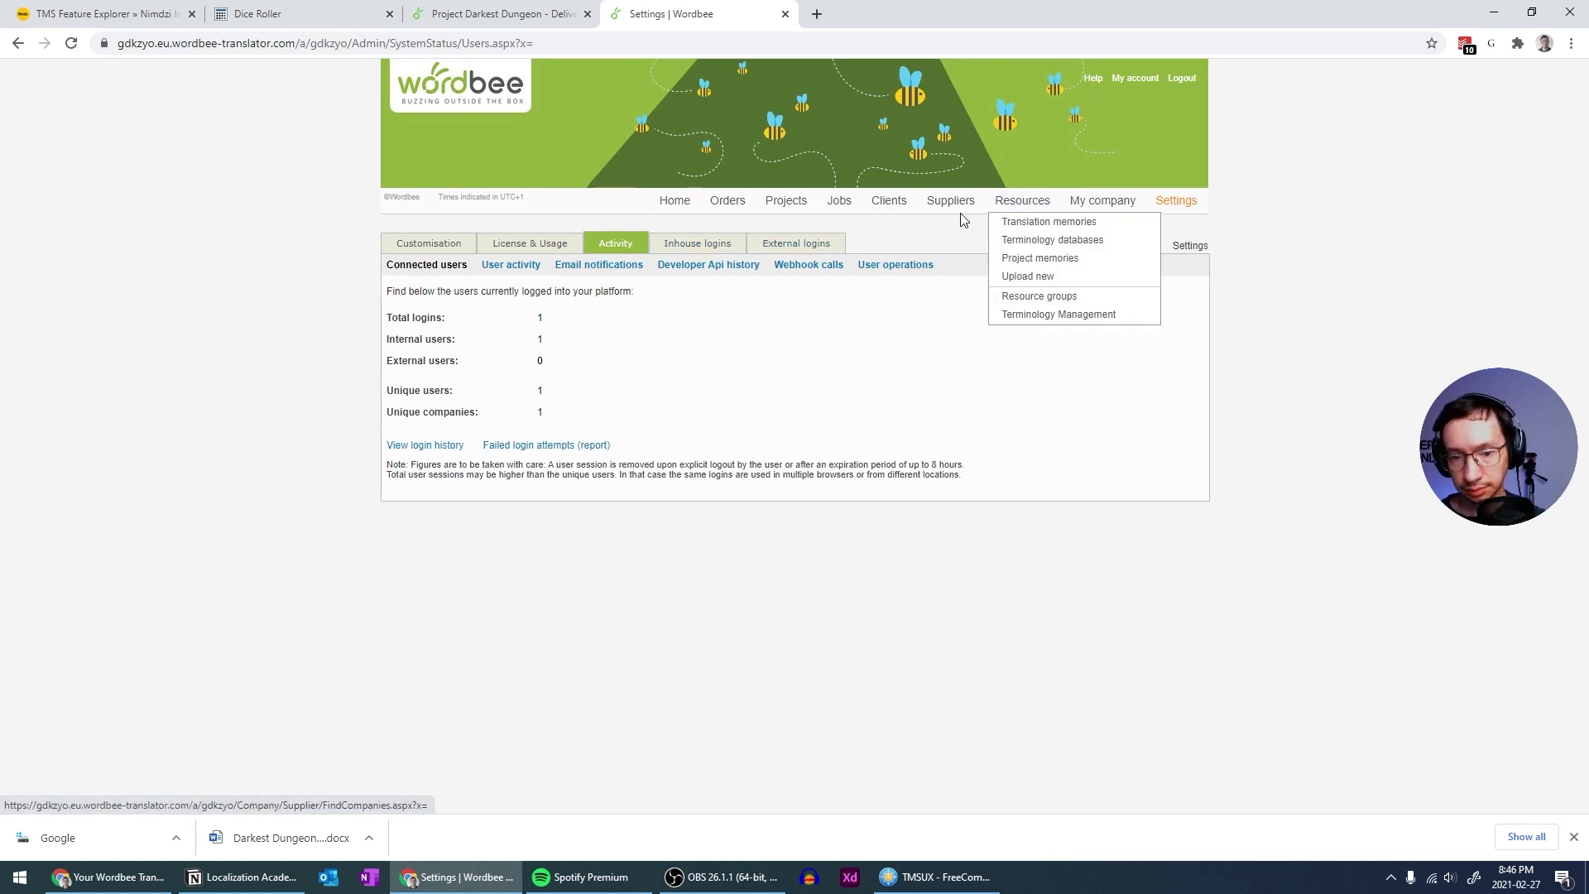
left_click(785, 14)
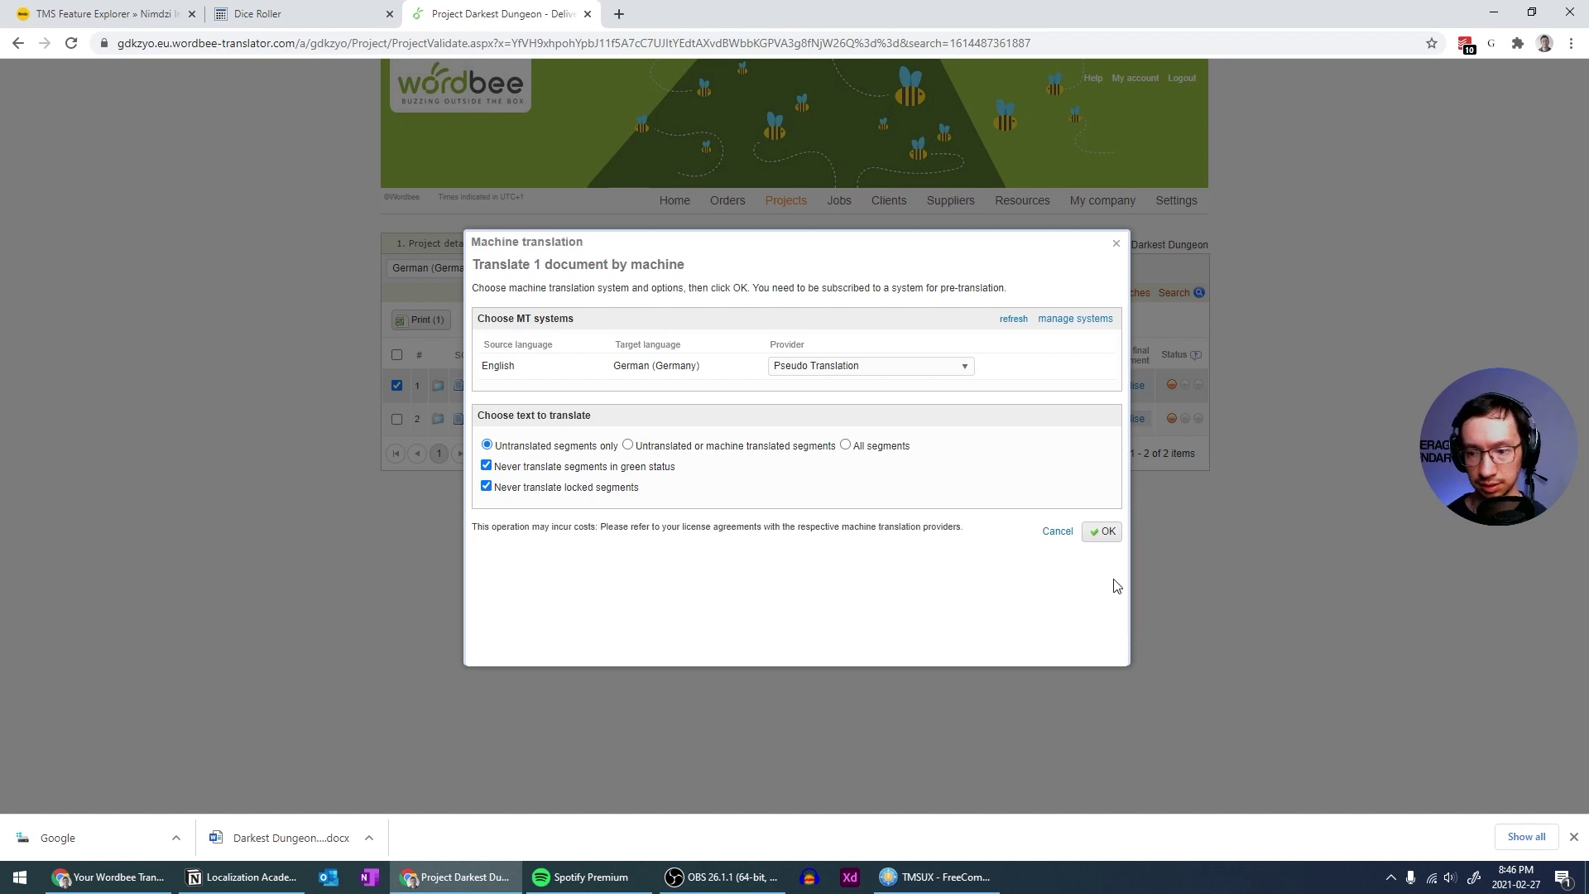
Run the Pseudo Translation machine translation on the About document and close the dialog
left_click(1103, 531)
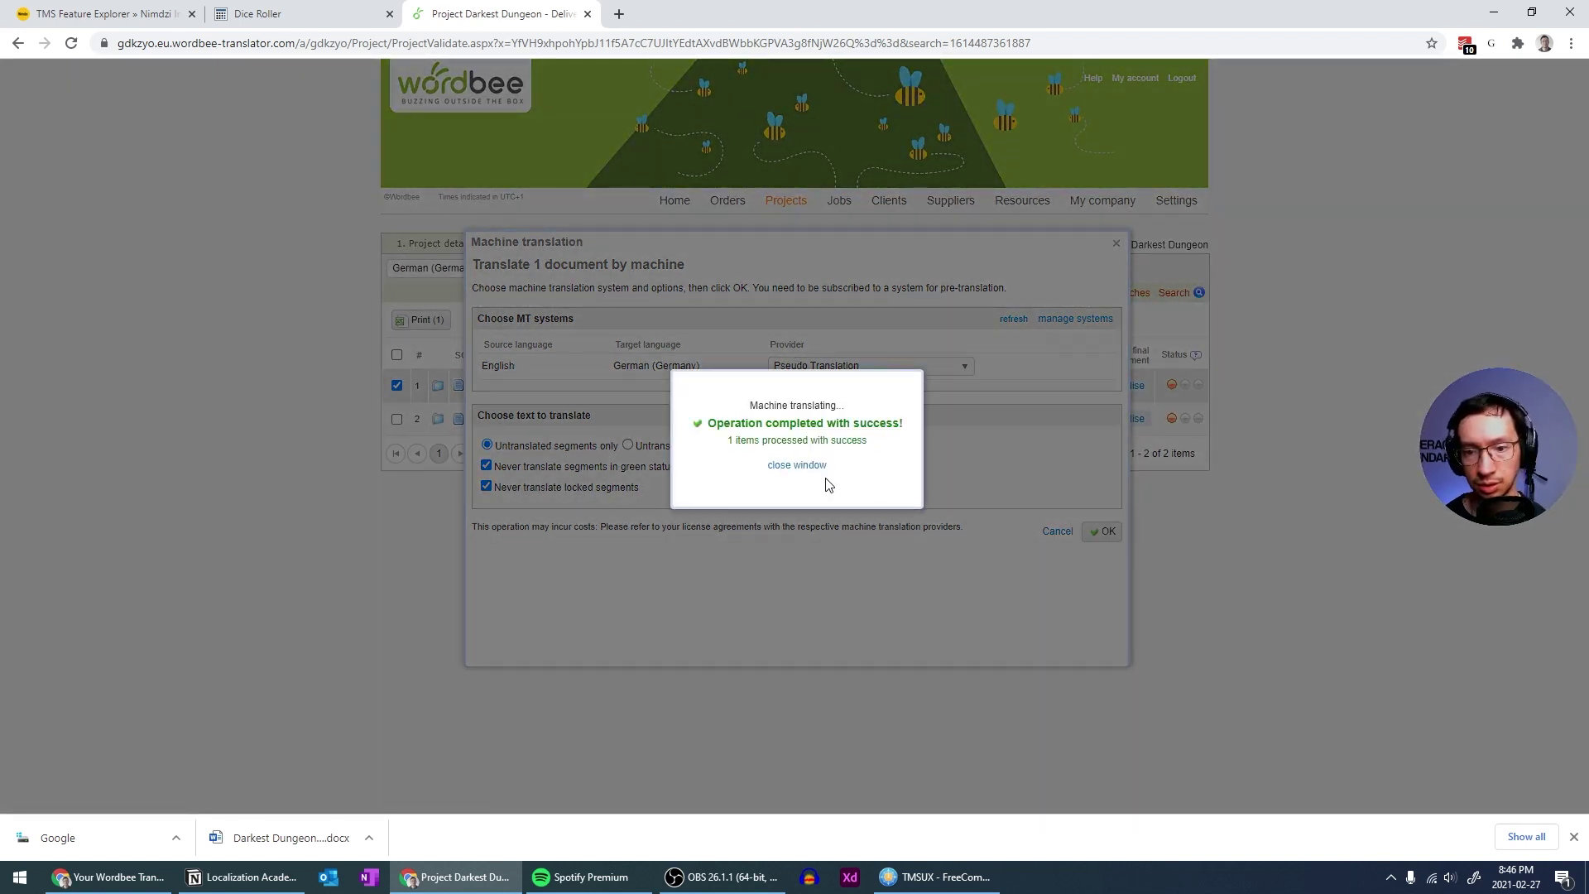
left_click(811, 468)
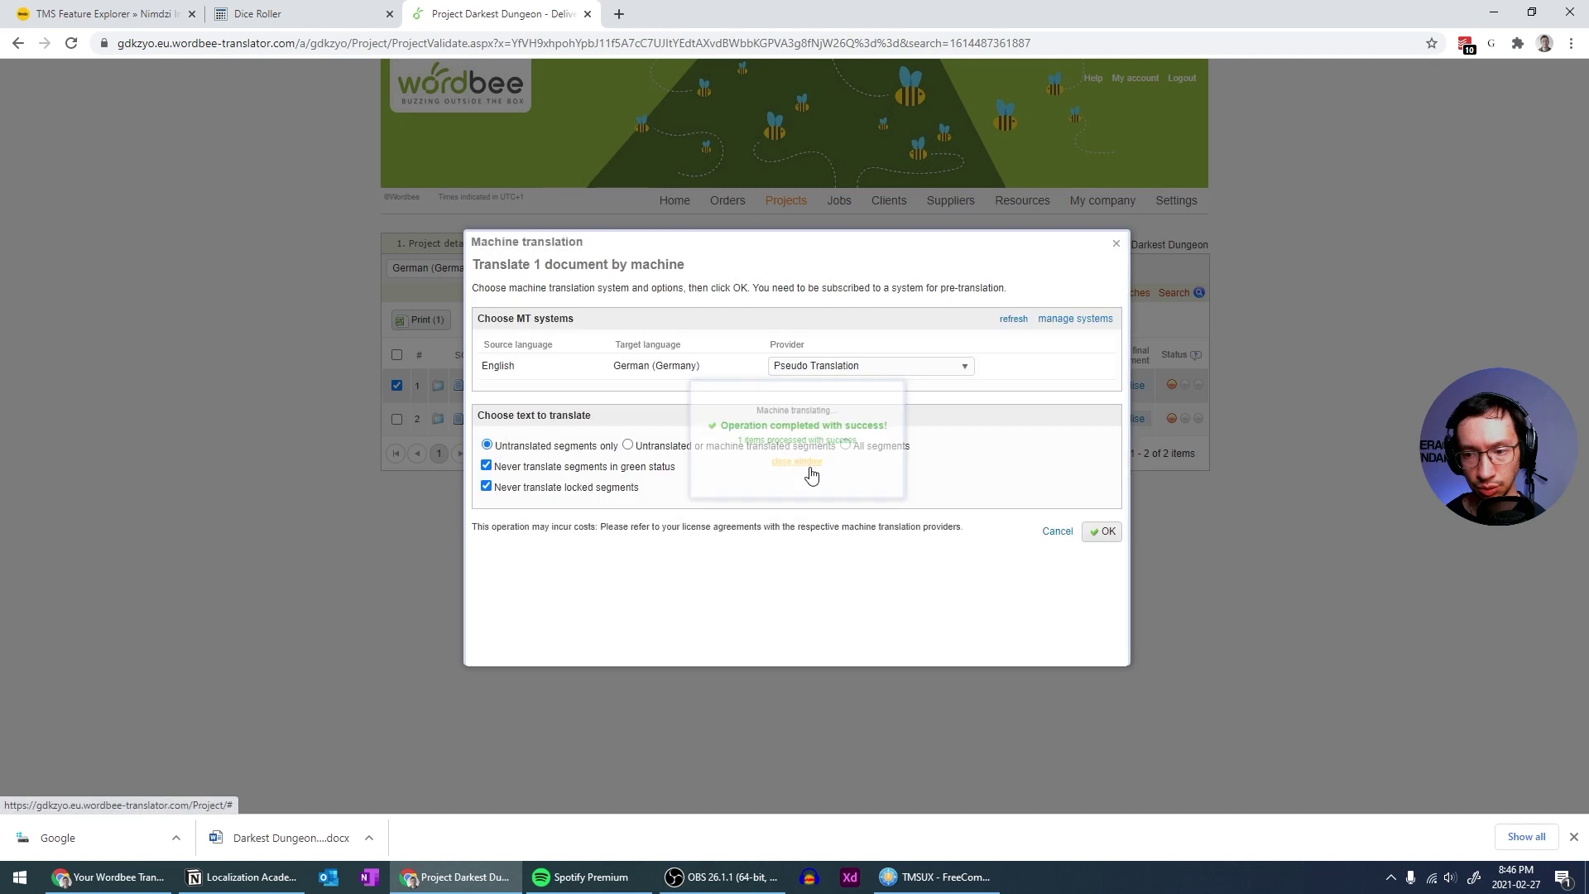
left_click(1056, 531)
Review the MT results for segments 1 and 2 in the About.docx editor
left_click(1061, 386)
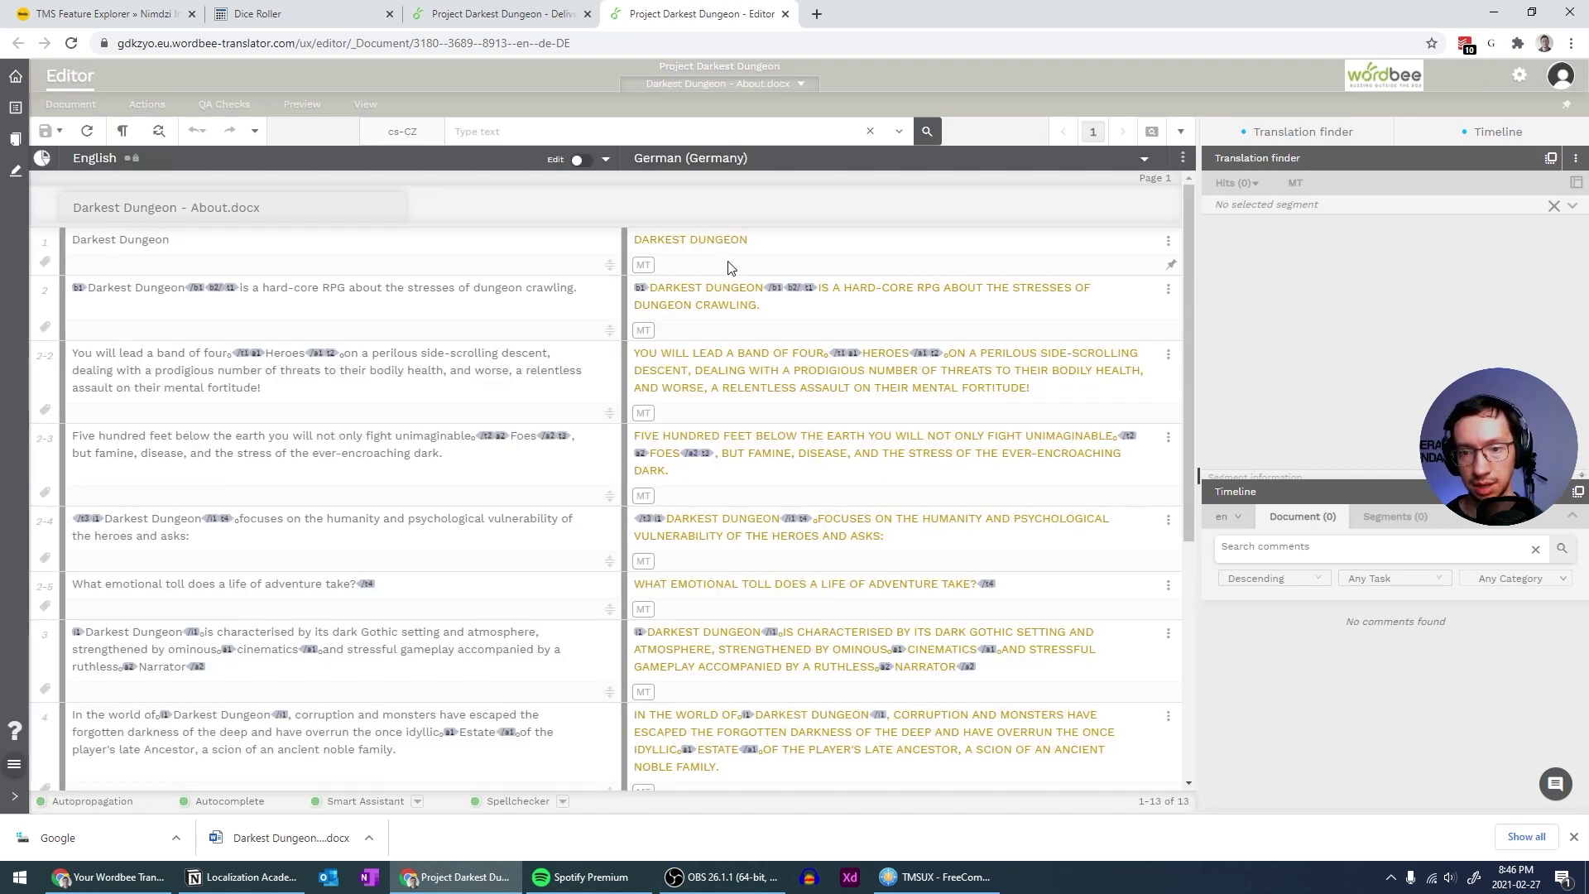
left_click(779, 247)
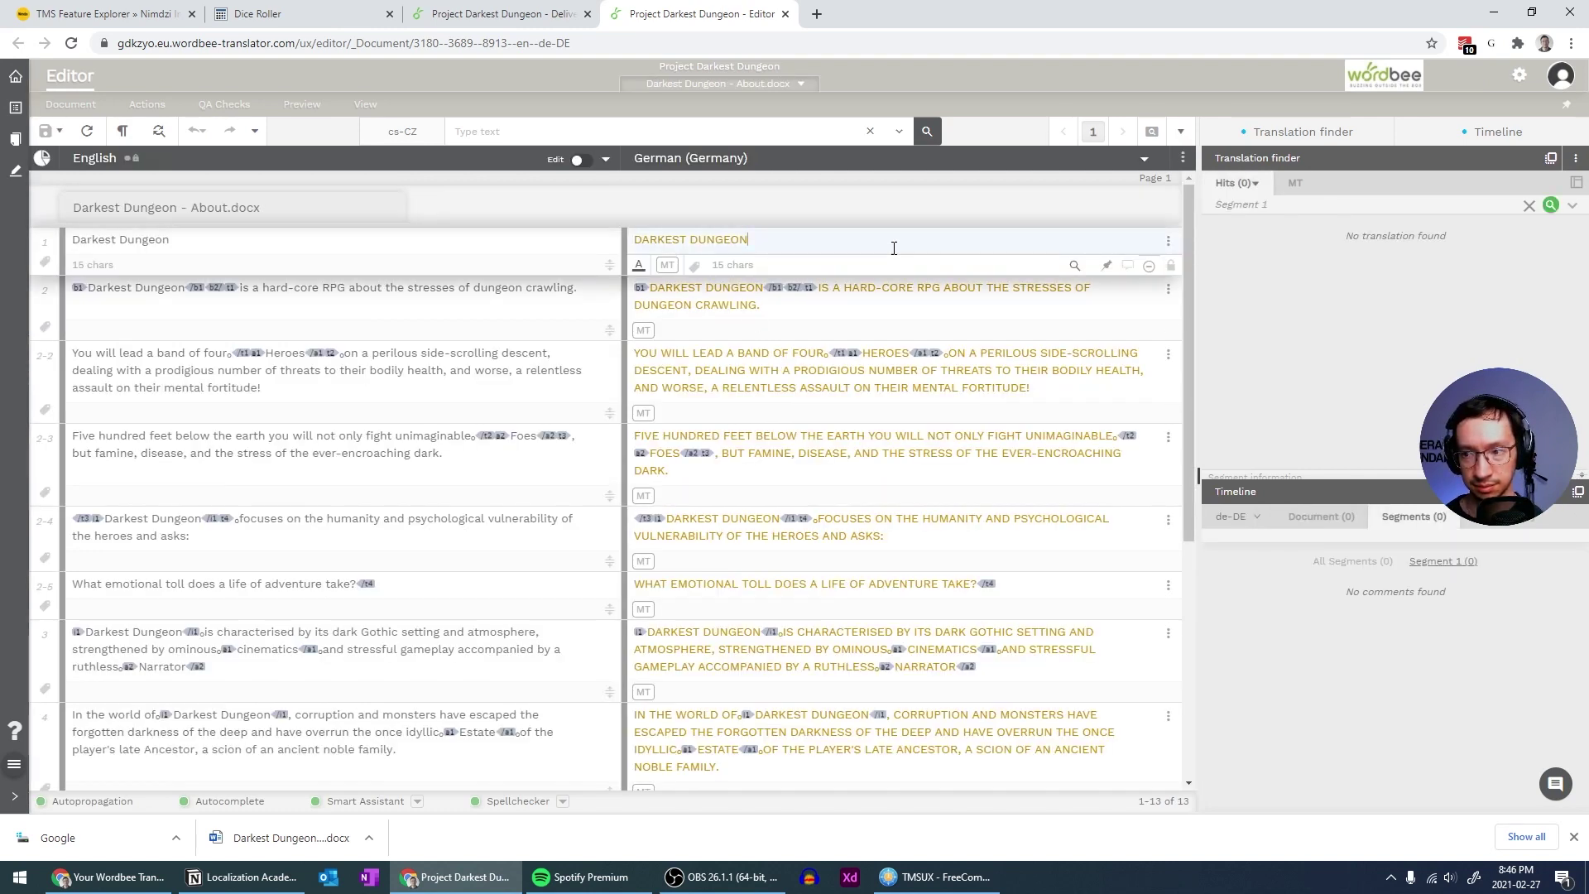
left_click(1293, 183)
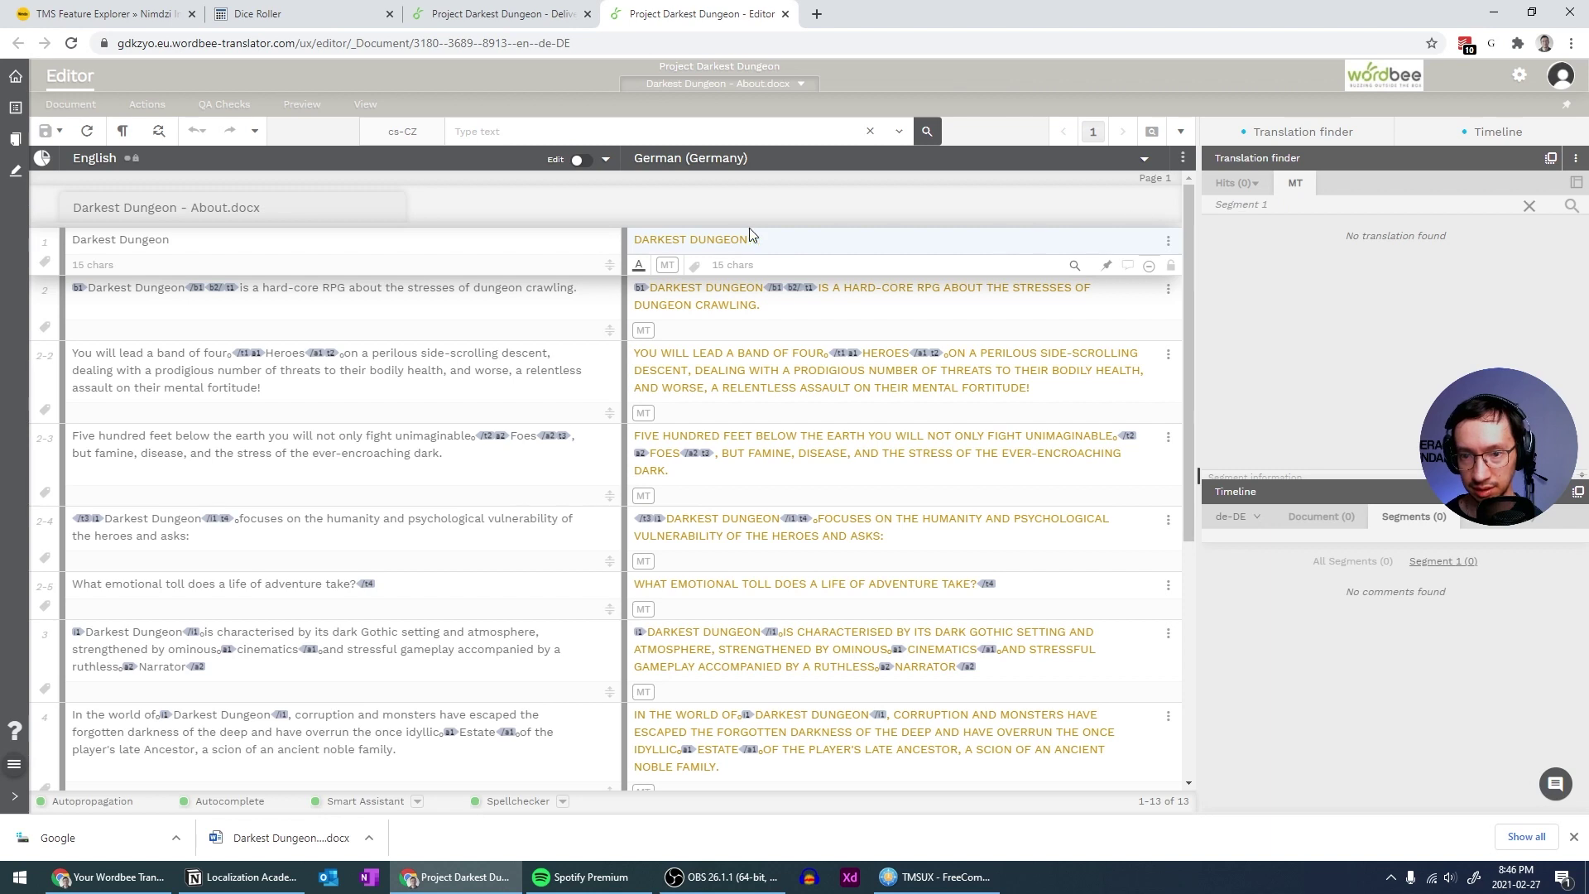
left_click(724, 307)
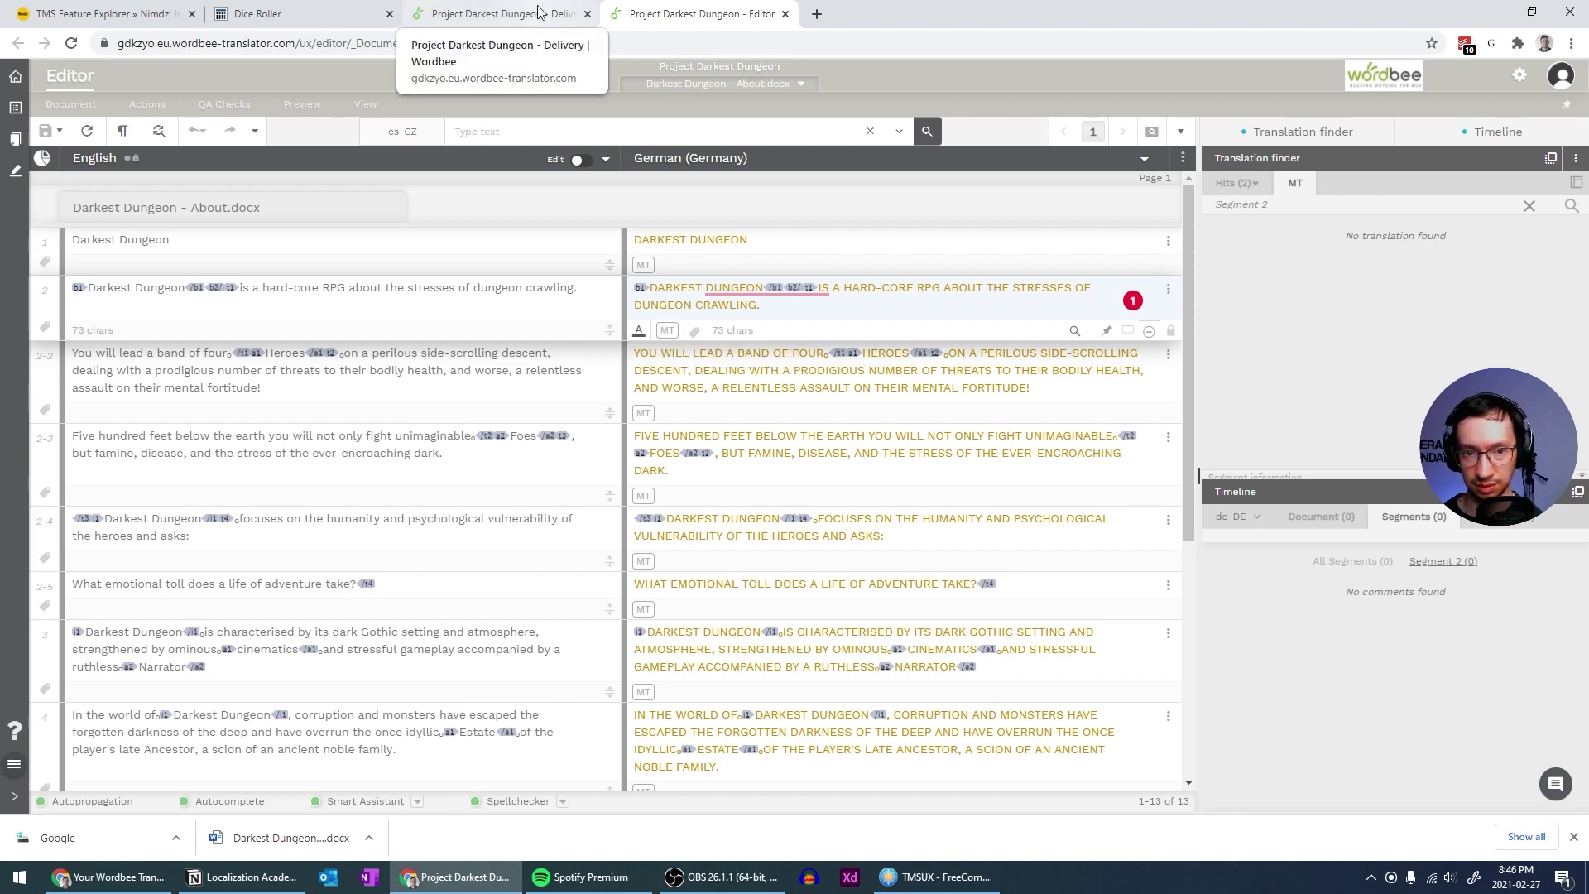
left_click(784, 14)
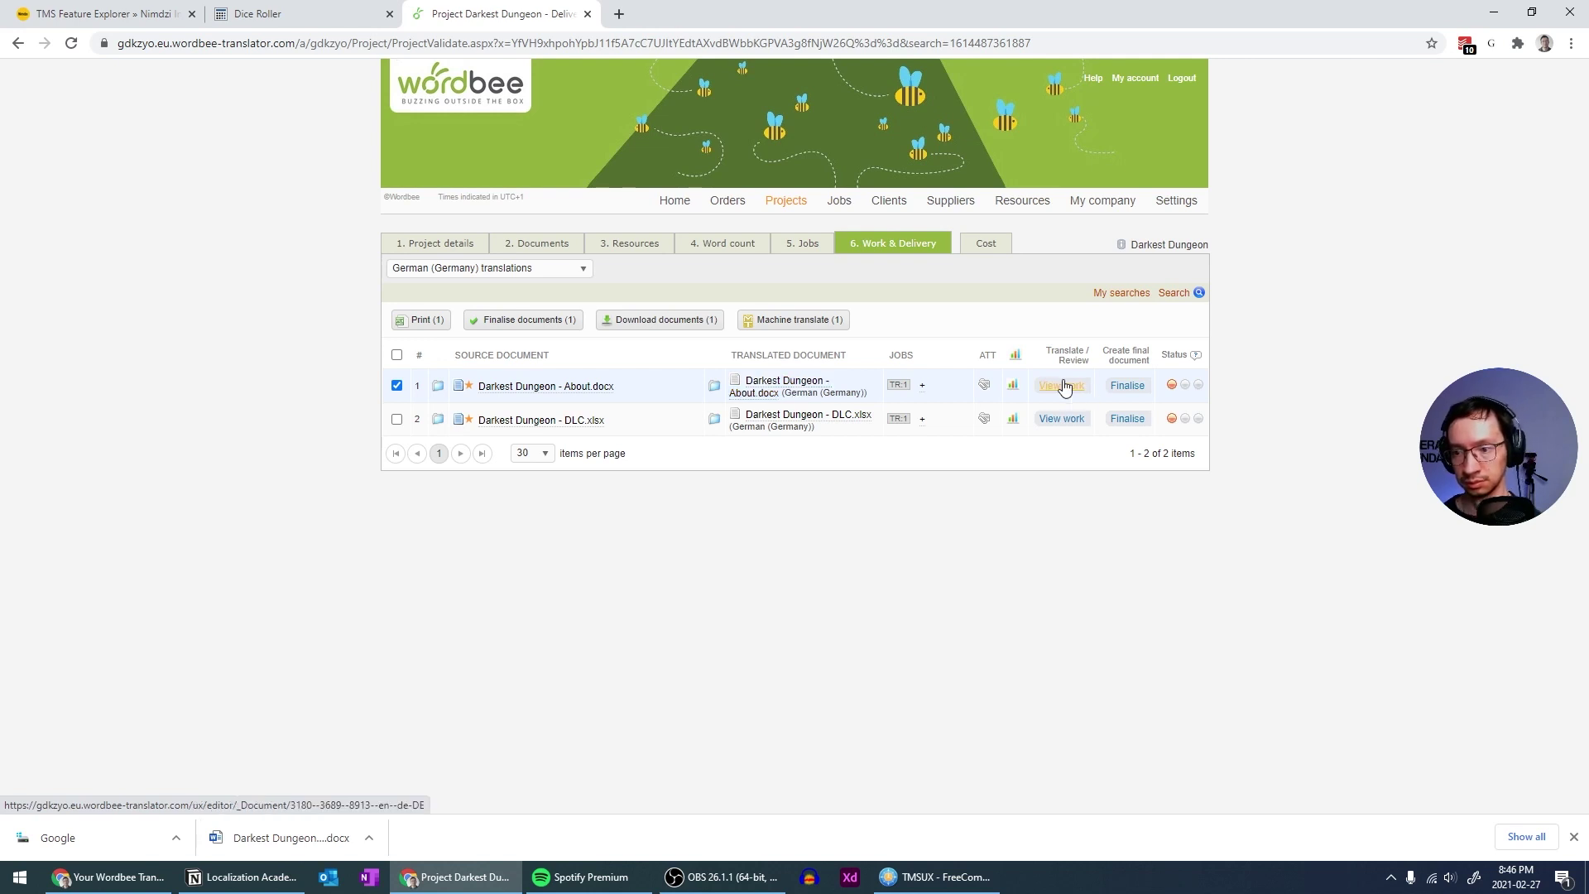
Search the web for 'wordbee machine translation' in a new tab
left_click(619, 13)
type("wo")
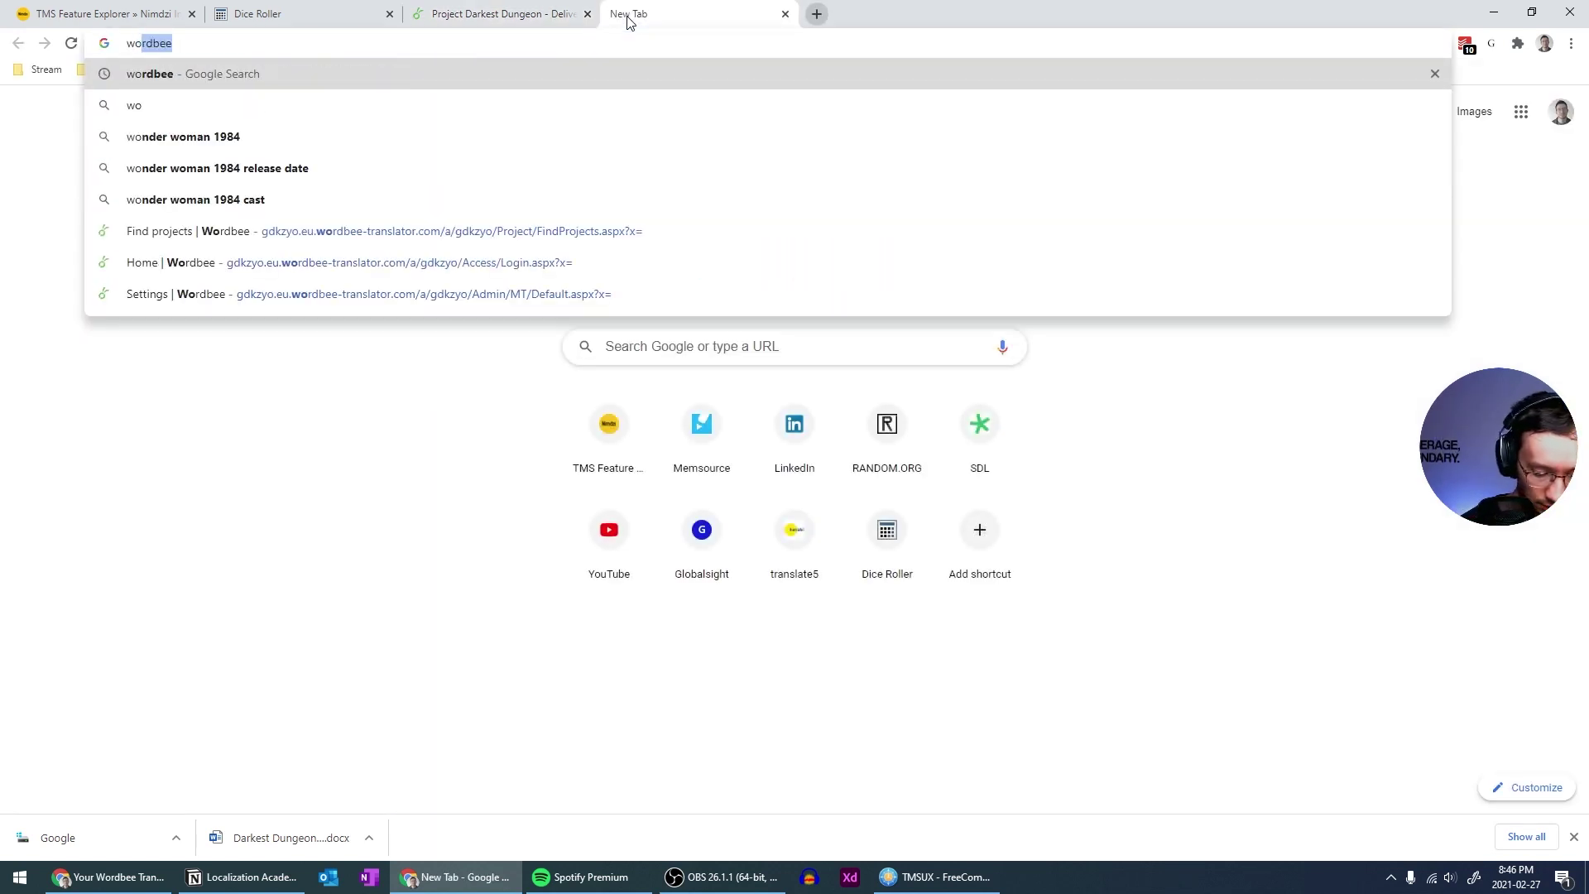
type("rdbee machi")
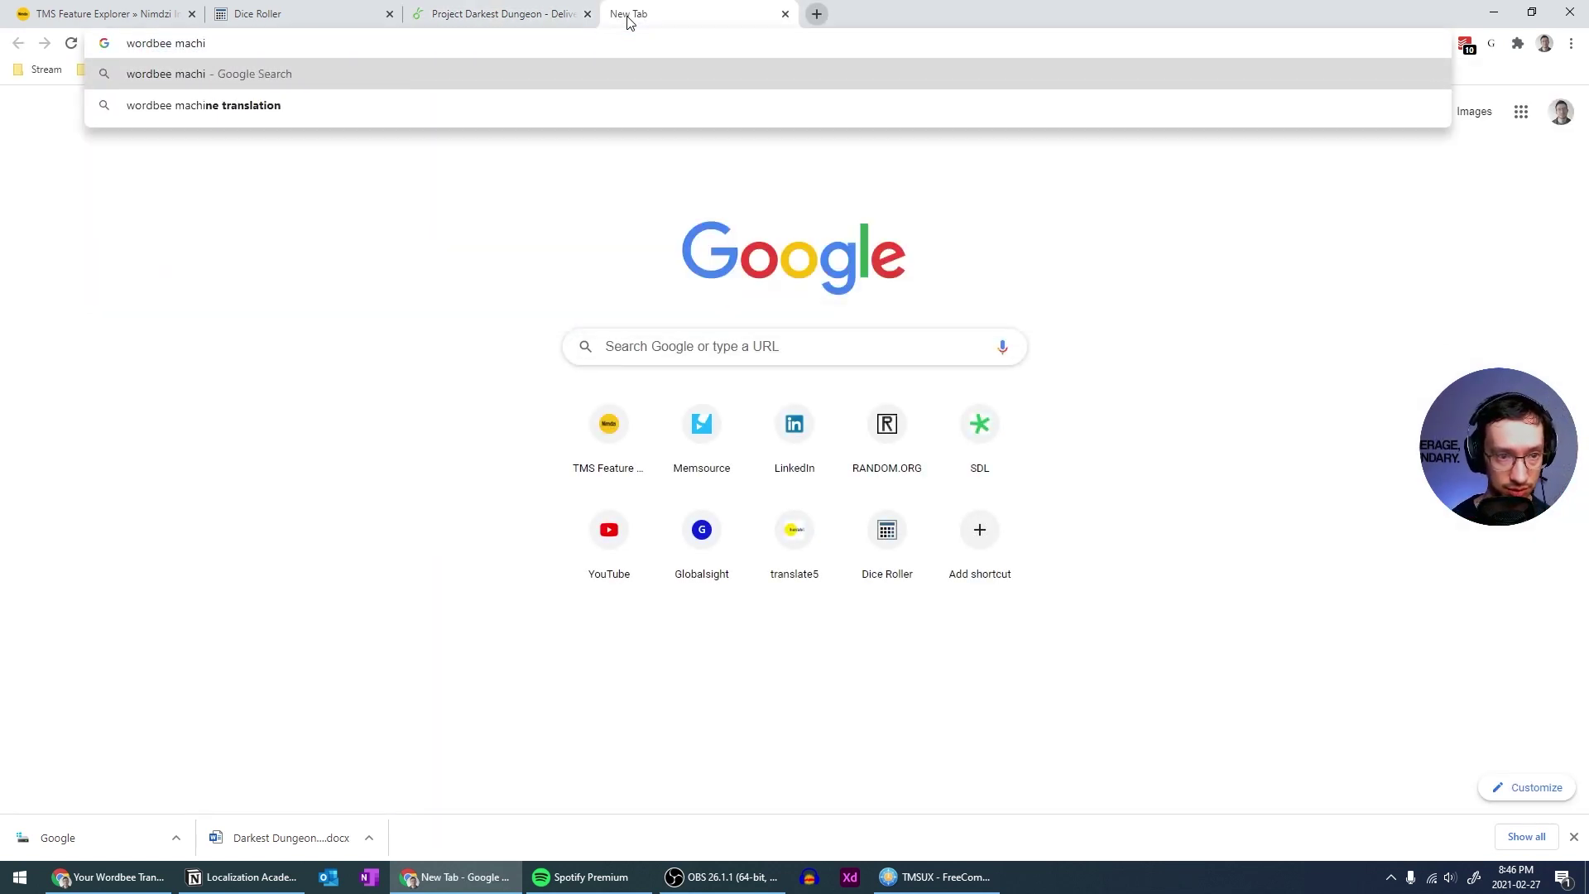
key("Down")
key("Return")
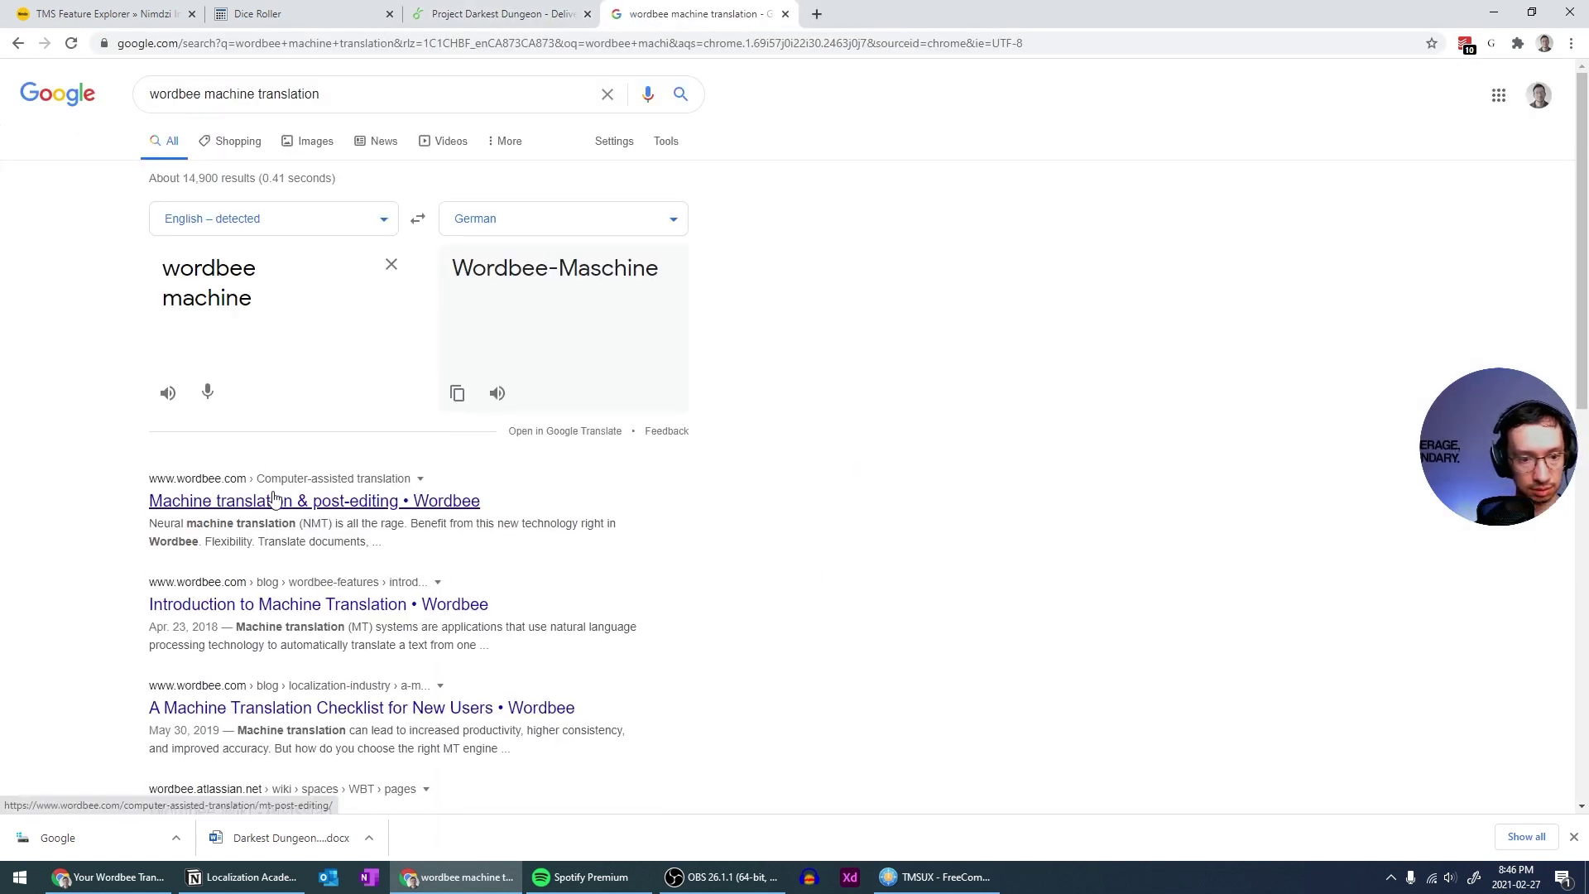
Skim Wordbee's machine translation and post-editing page, then return to the search results
left_click(275, 500)
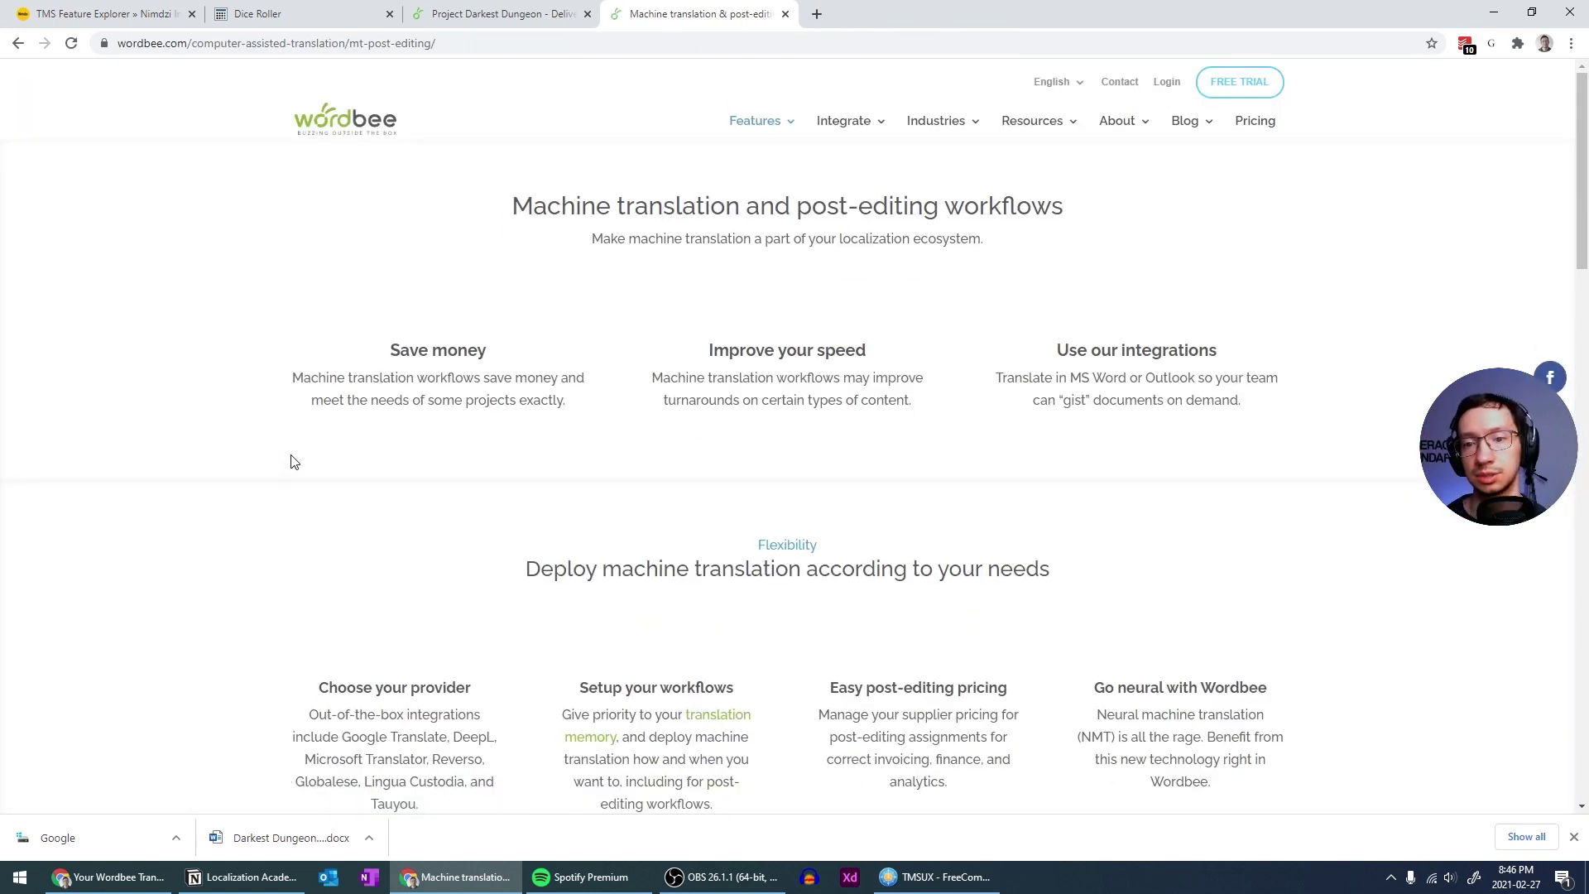
scroll(291, 483, "down", 1)
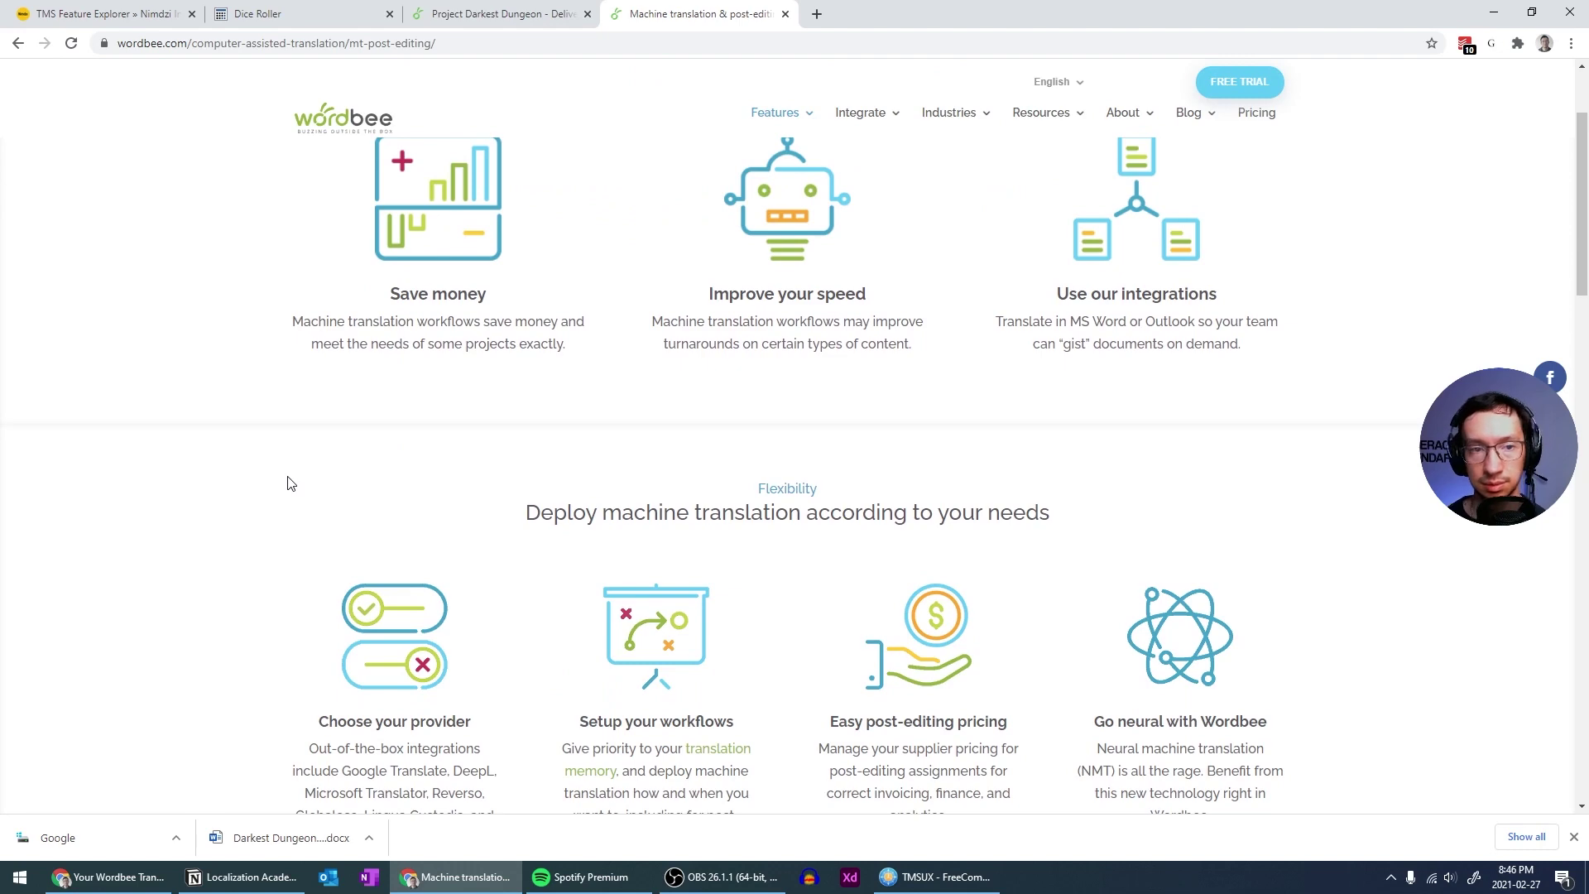
scroll(291, 483, "up", 3)
scroll(290, 483, "down", 7)
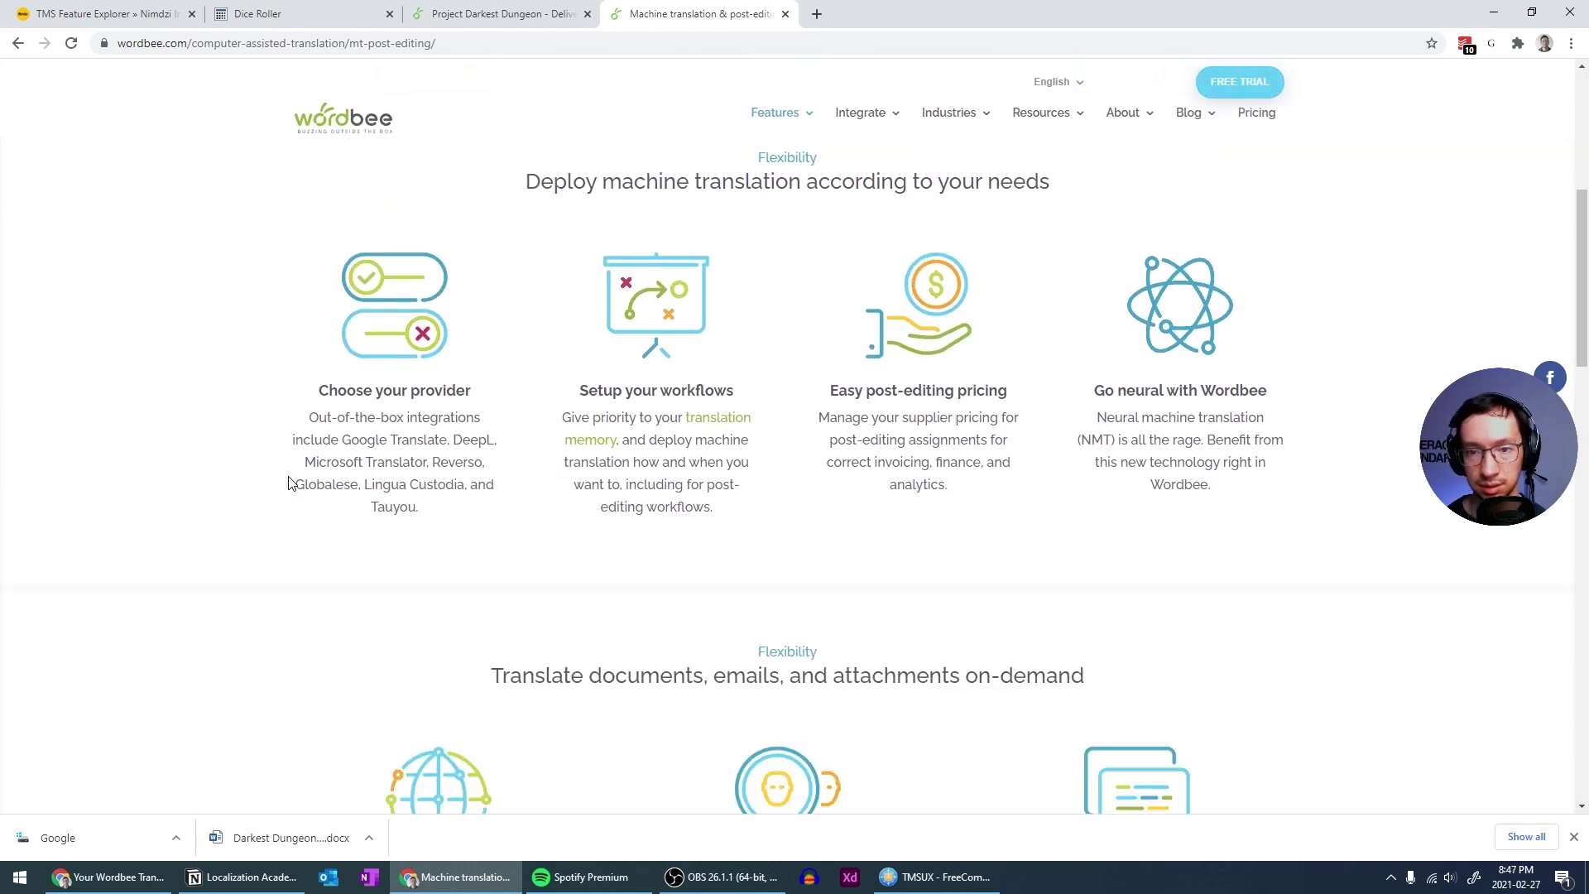
scroll(291, 483, "down", 15)
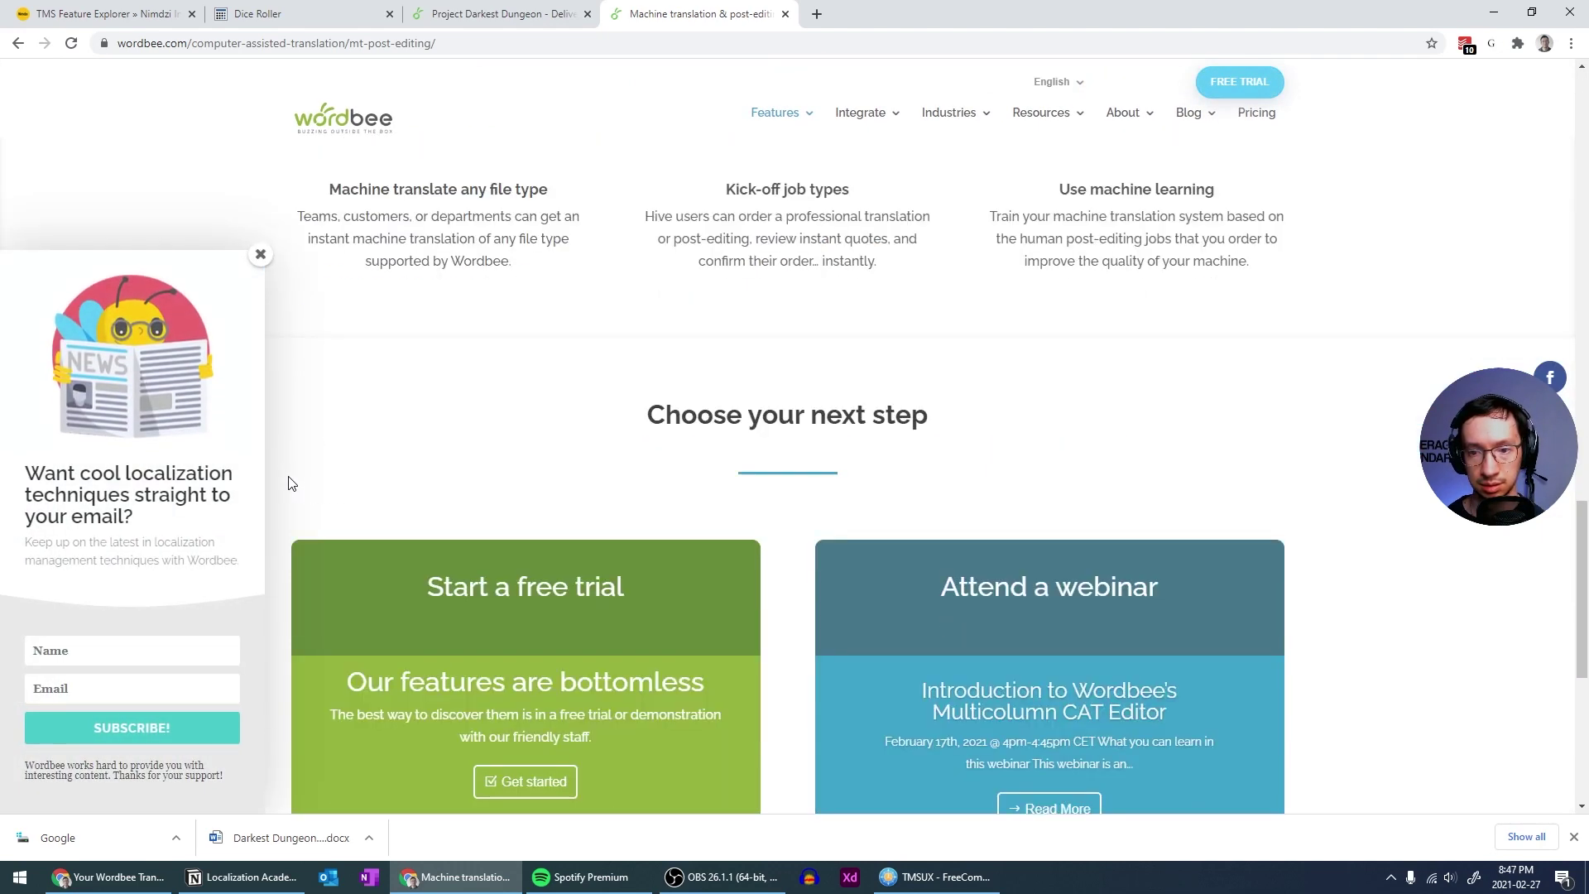
scroll(291, 483, "down", 6)
key("alt+Left")
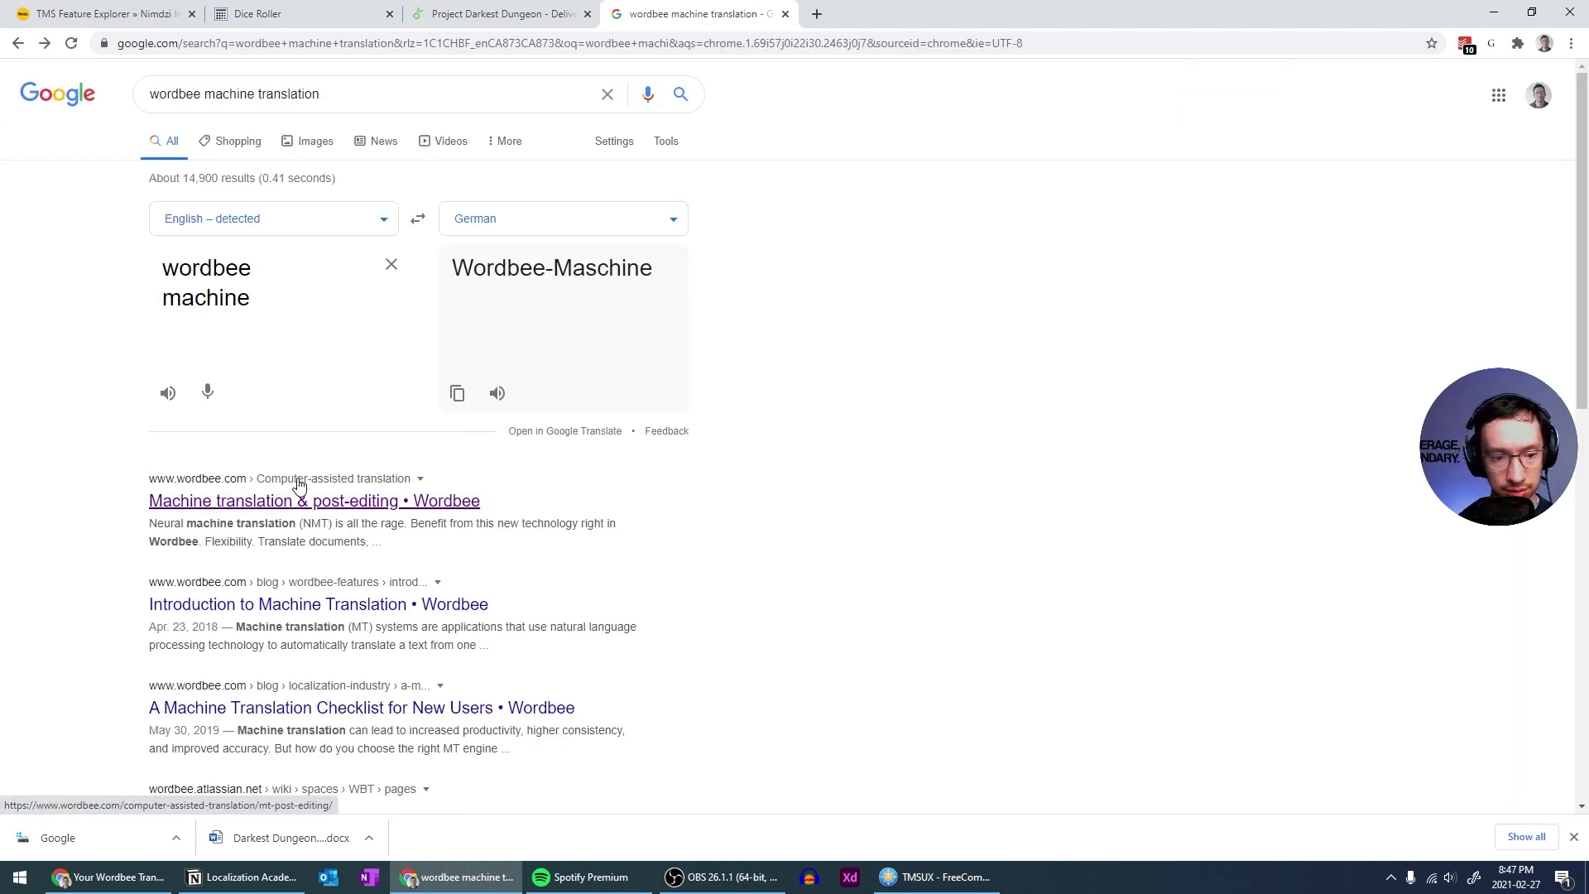
scroll(299, 484, "down", 2)
Read through the 'Introduction to Machine Translation' Wordbee article, then close its tab
left_click(314, 440)
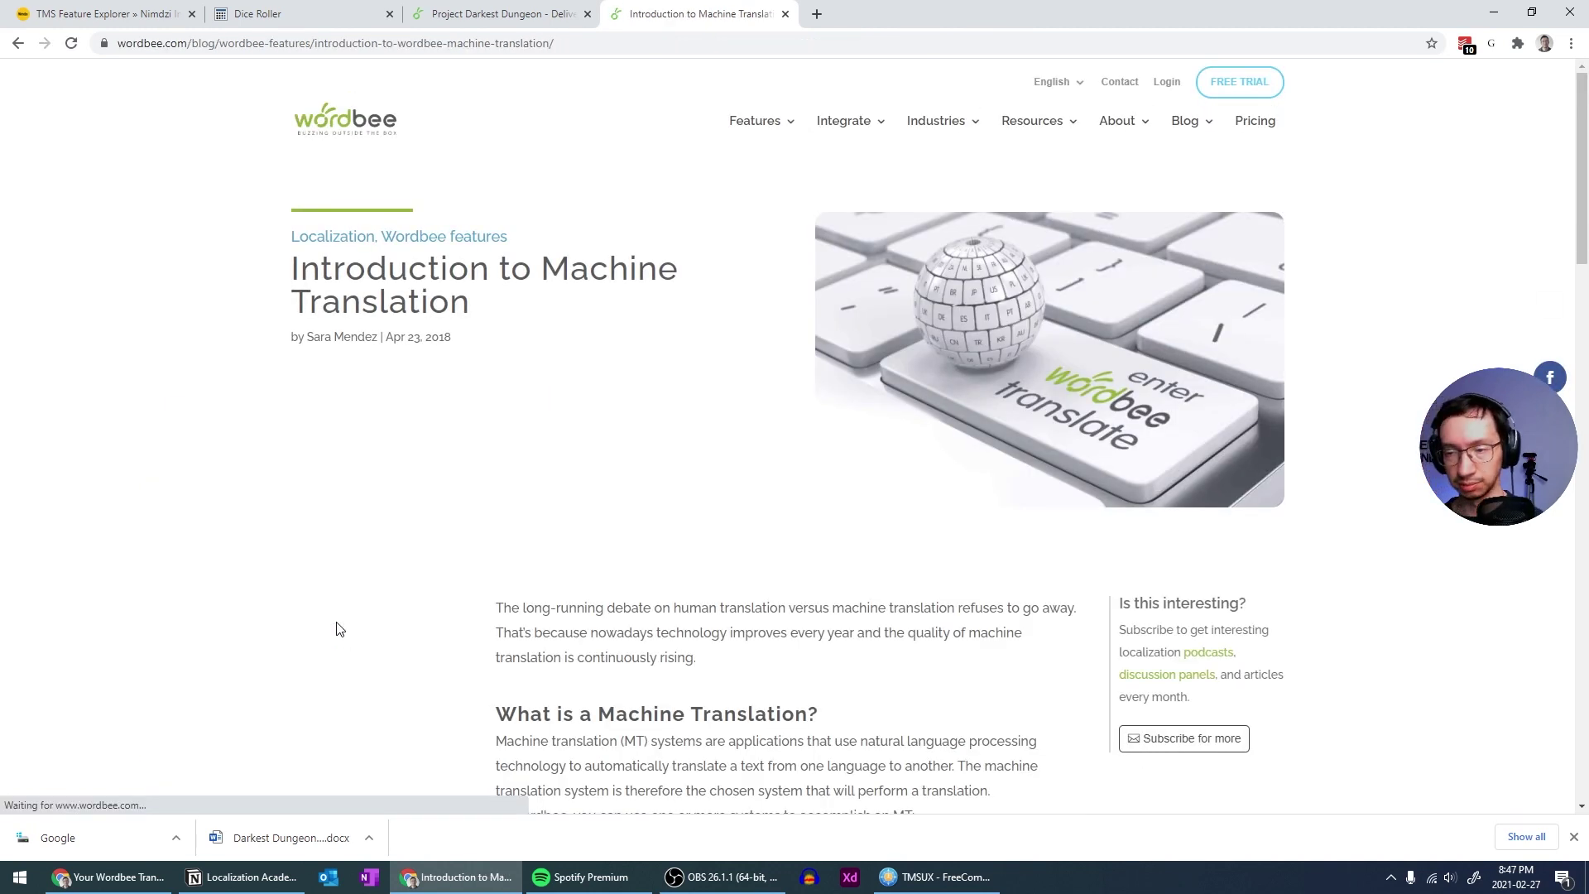
scroll(420, 600, "down", 6)
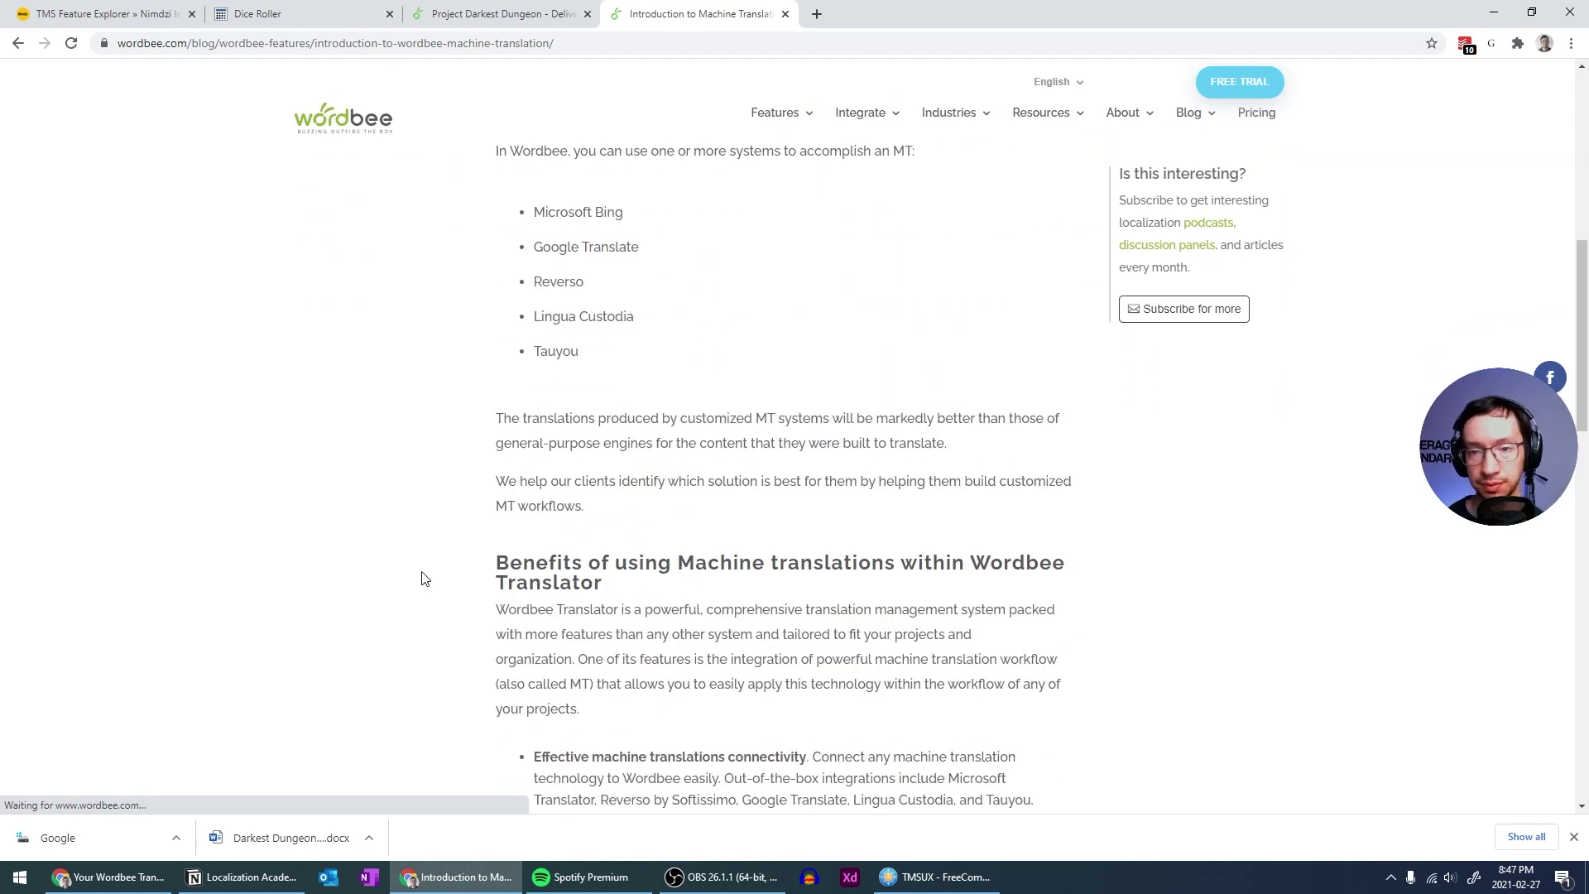
scroll(420, 580, "down", 2)
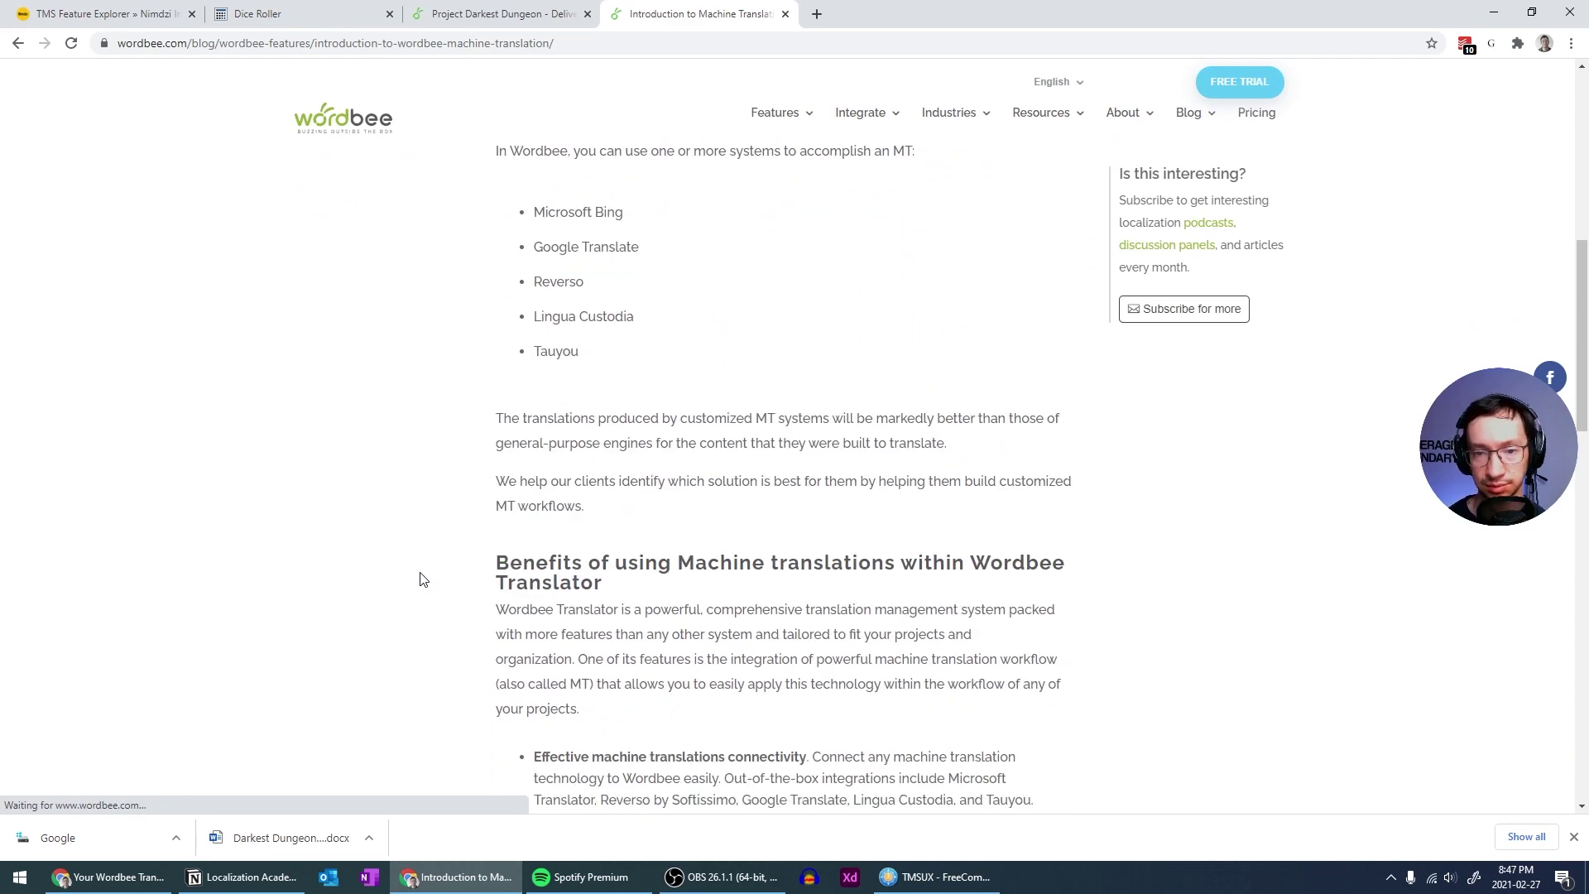
scroll(422, 579, "down", 10)
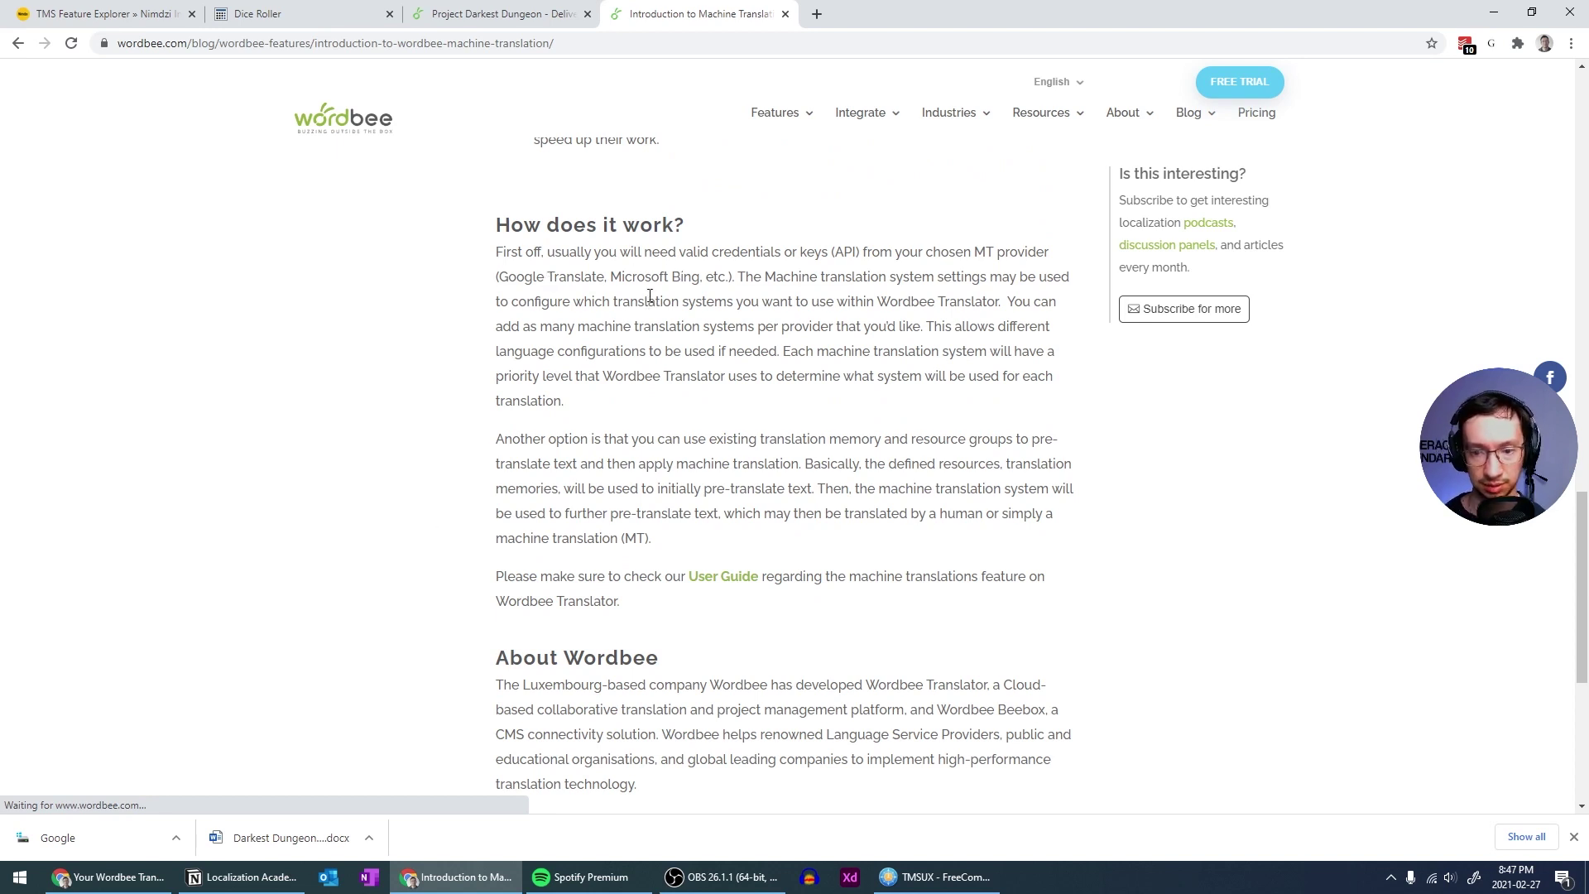
scroll(650, 295, "down", 5)
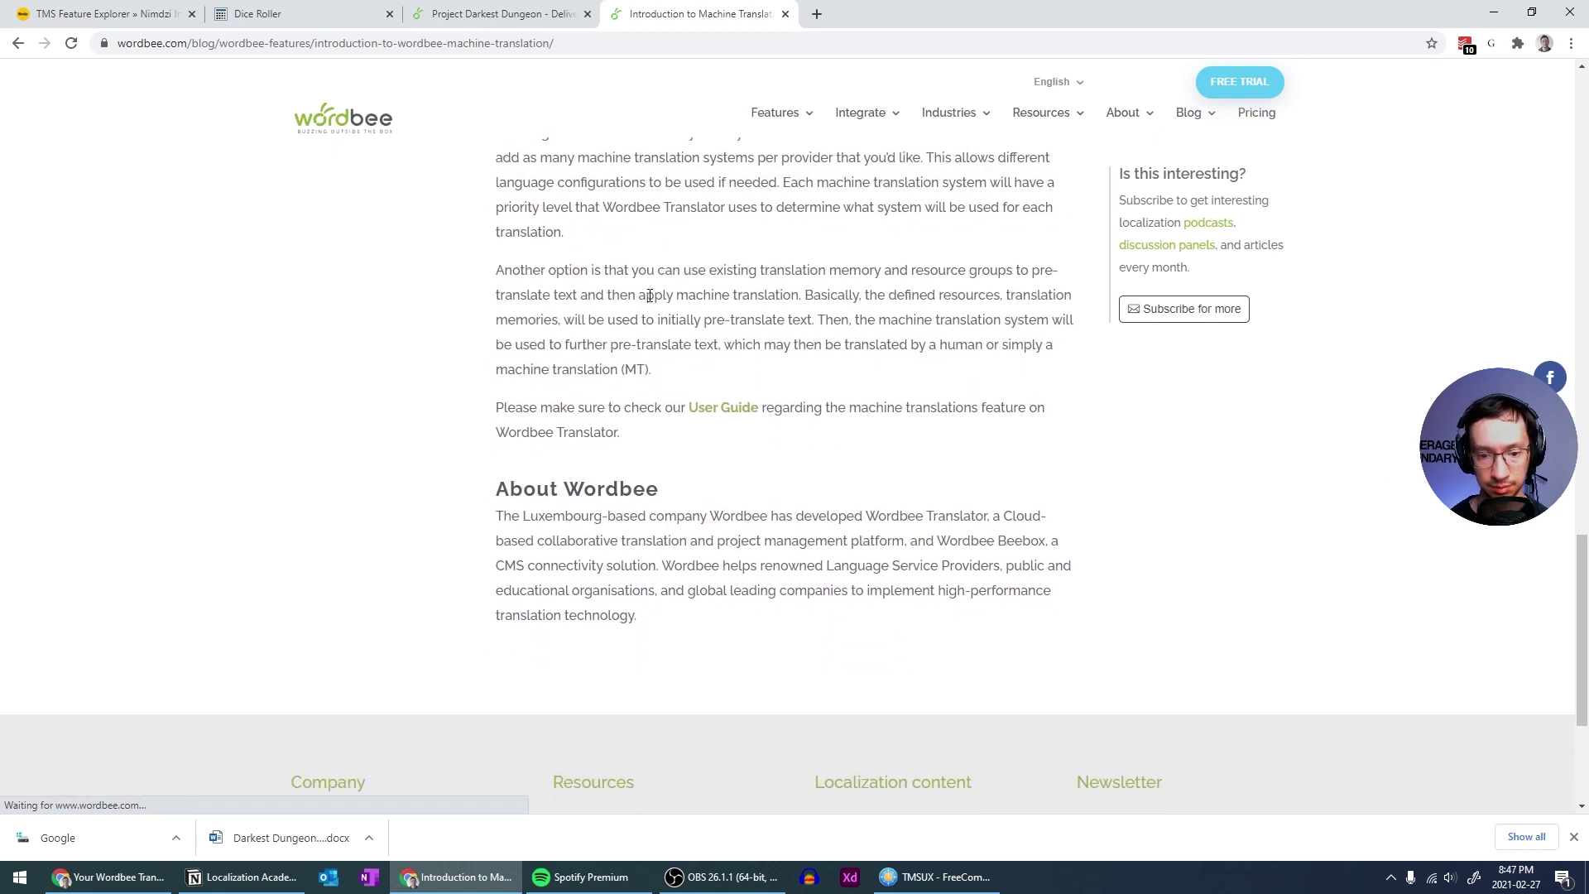
left_click(784, 14)
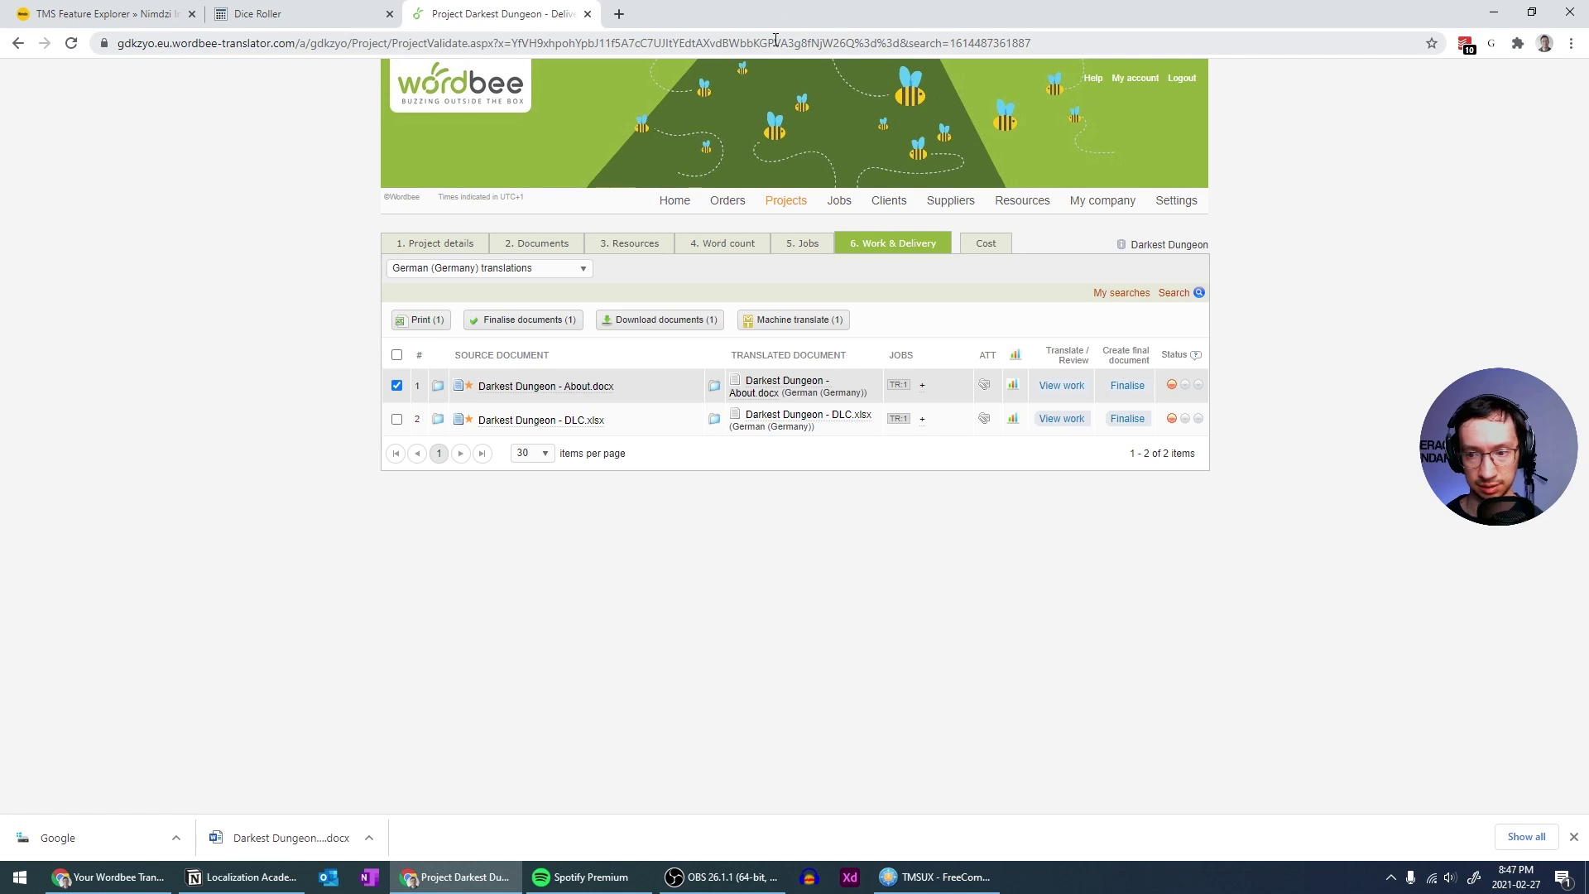
Open About.docx in the editor, show MT suggestions and set the Translation finder to Expanded
mouse_move(1176, 392)
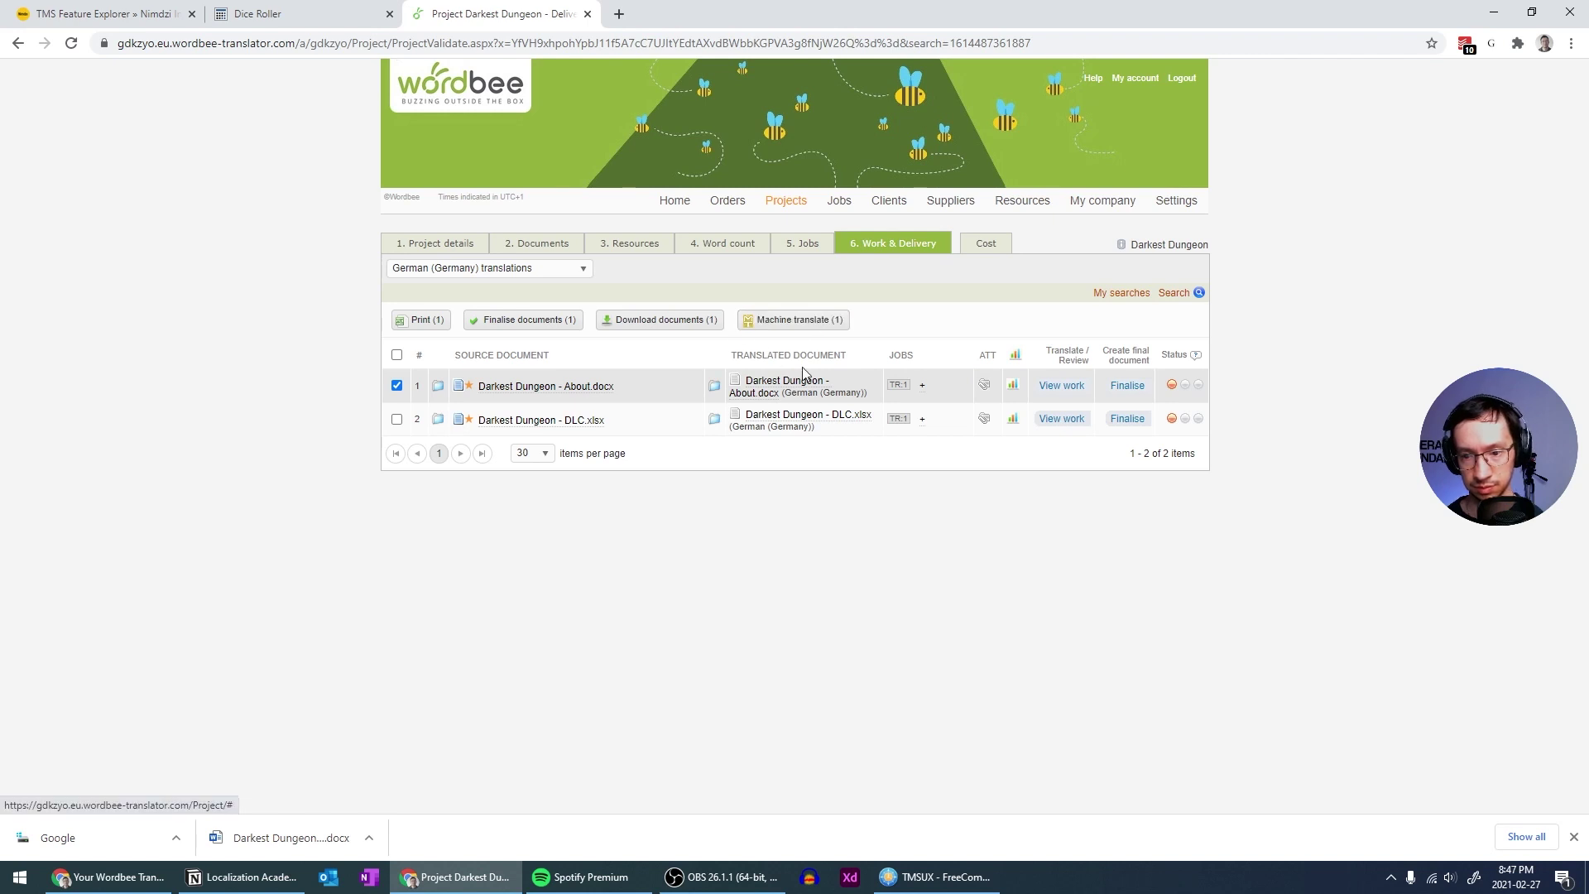
left_click(1067, 386)
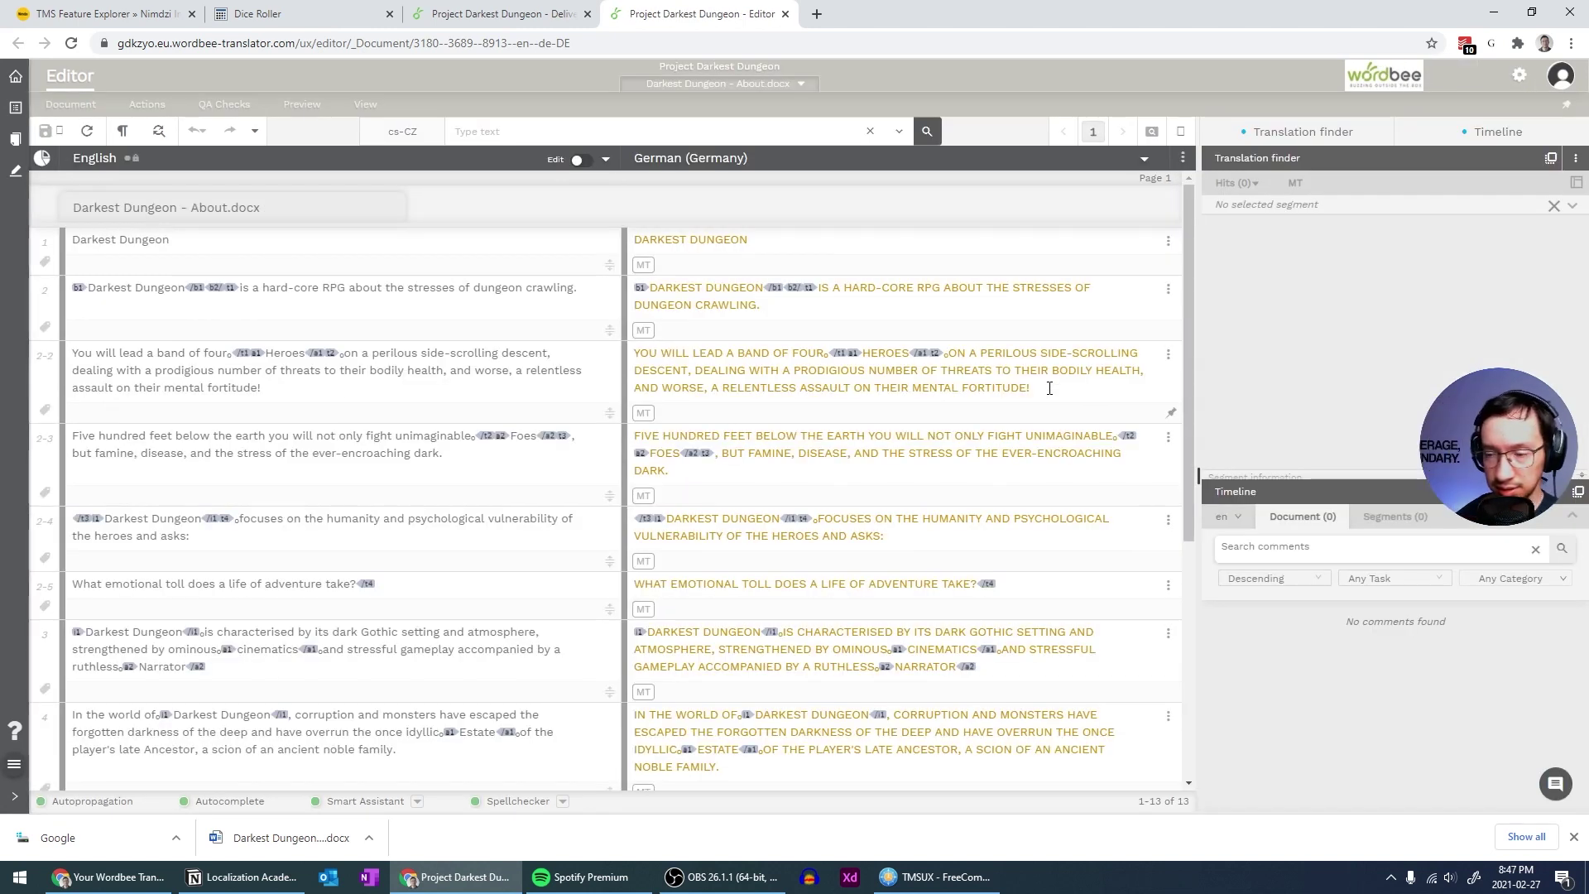
left_click(1295, 183)
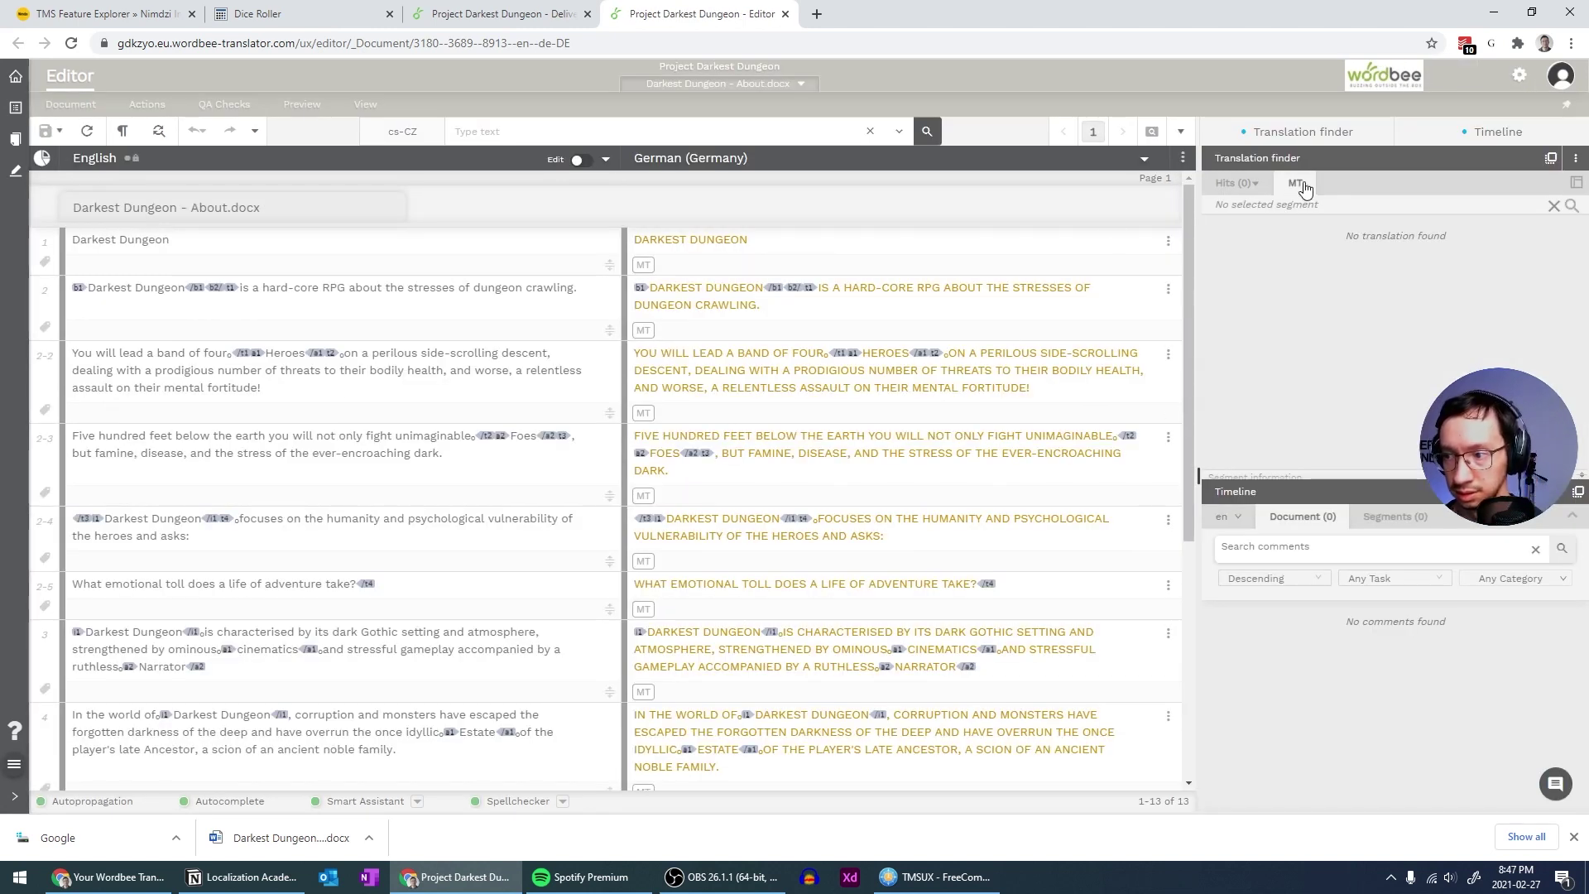
left_click(1573, 184)
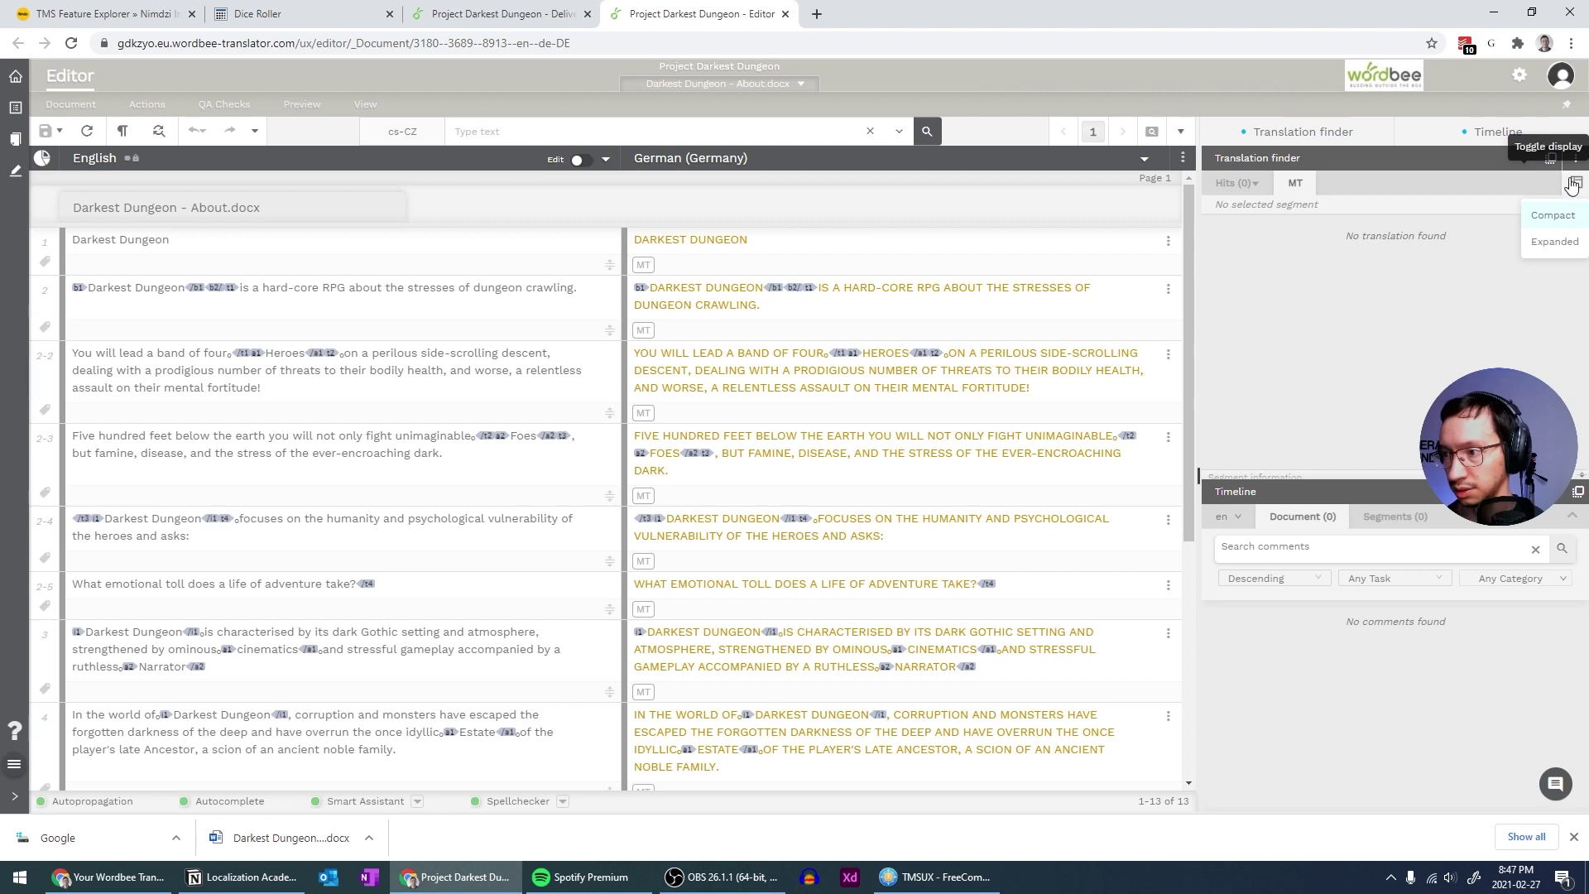
left_click(1572, 183)
left_click(1572, 183)
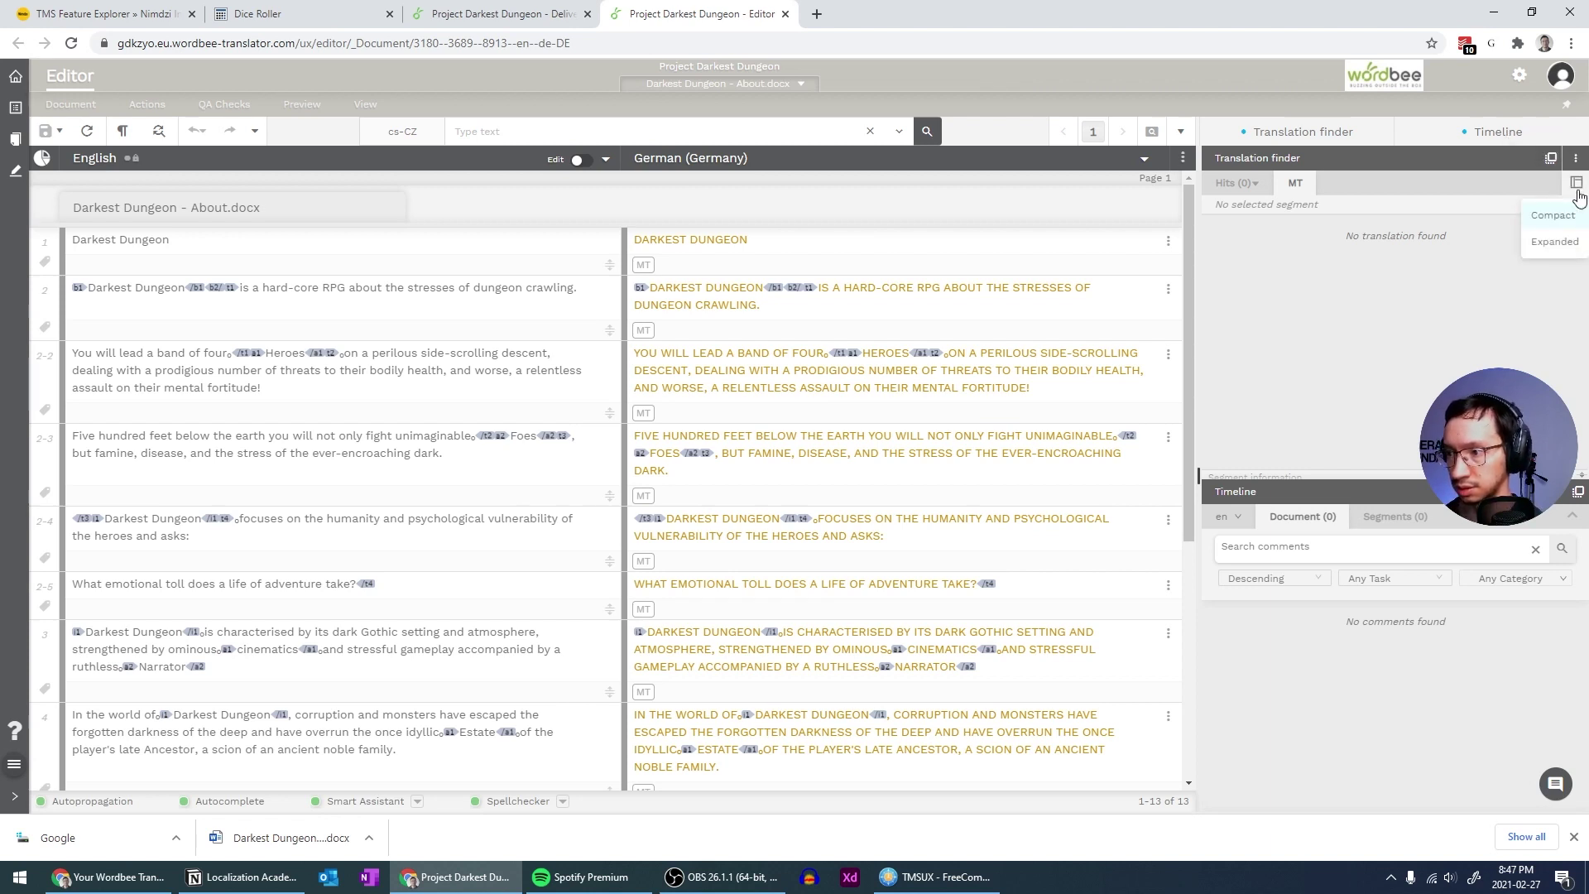
left_click(1555, 242)
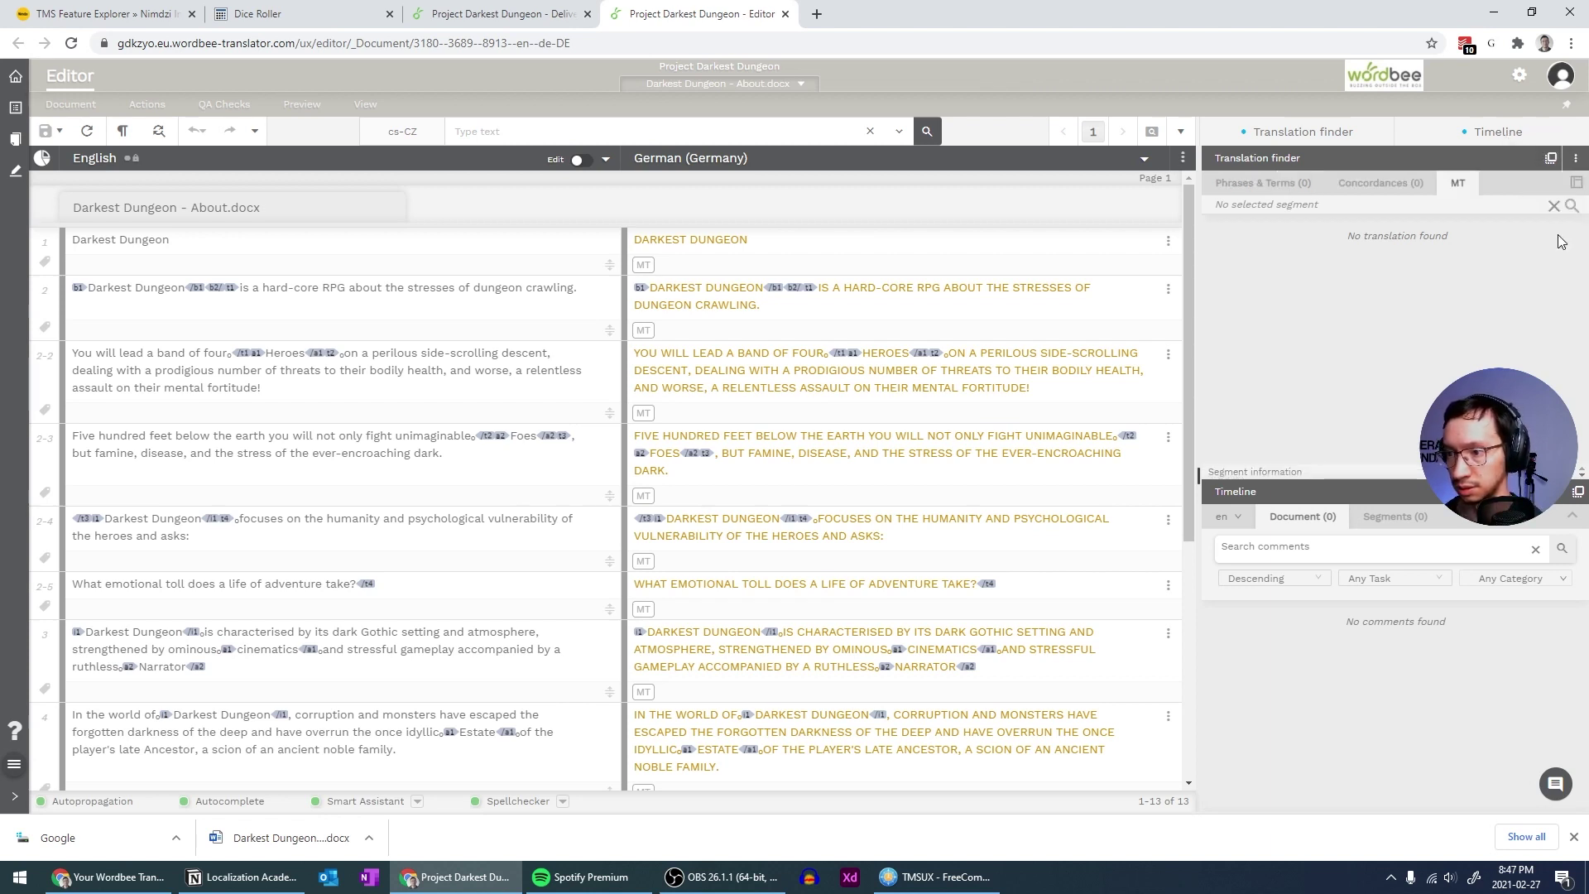
Inspect the Translation finder options and the German column's options menu
left_click(1575, 159)
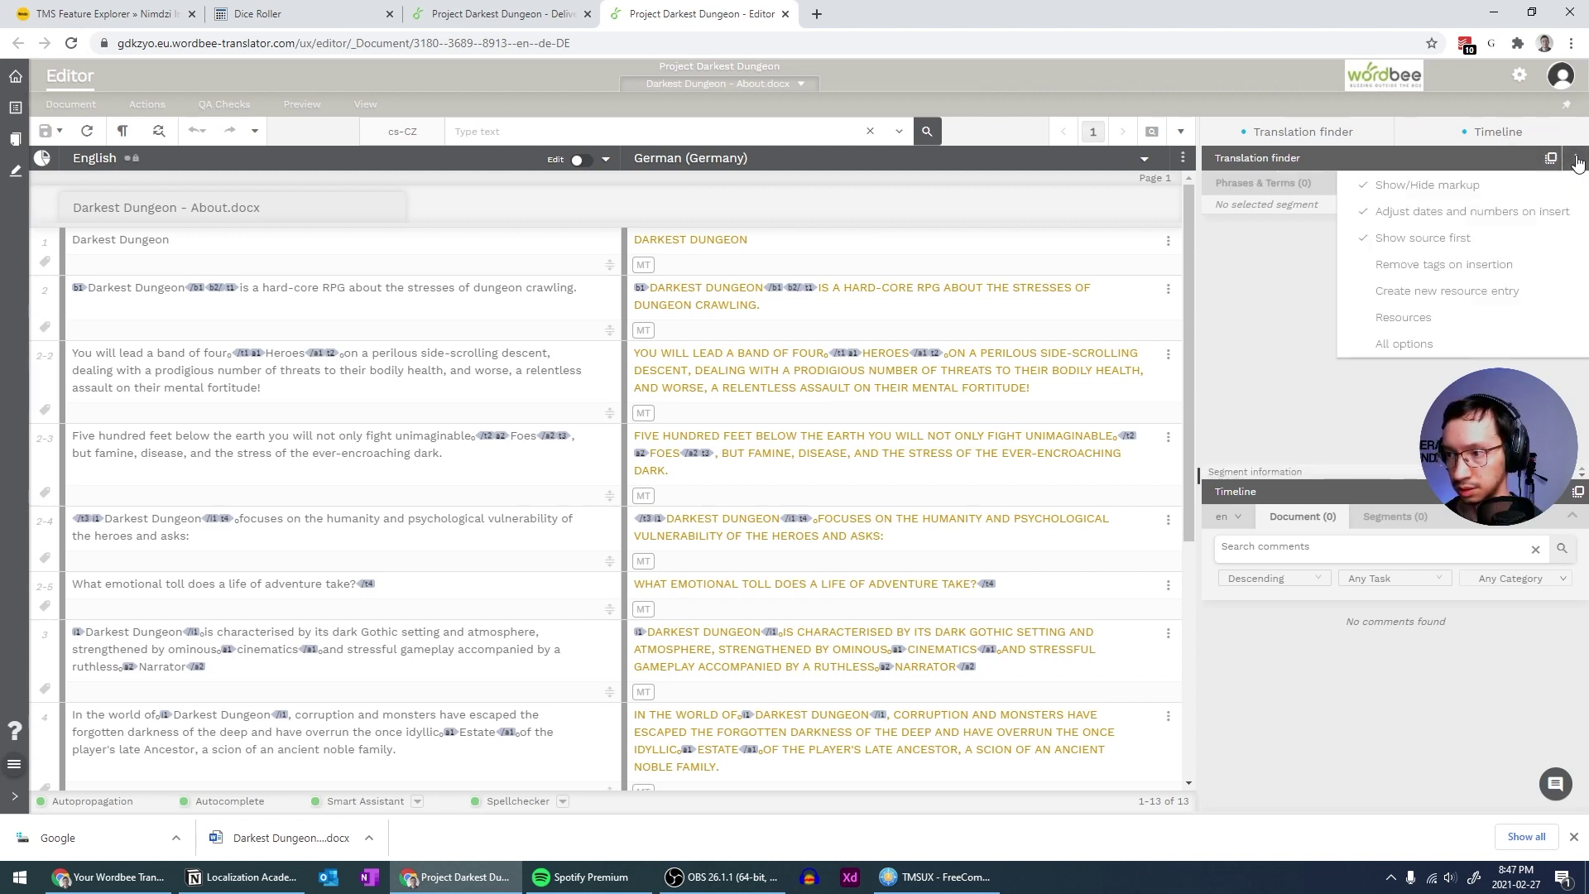
left_click(1295, 306)
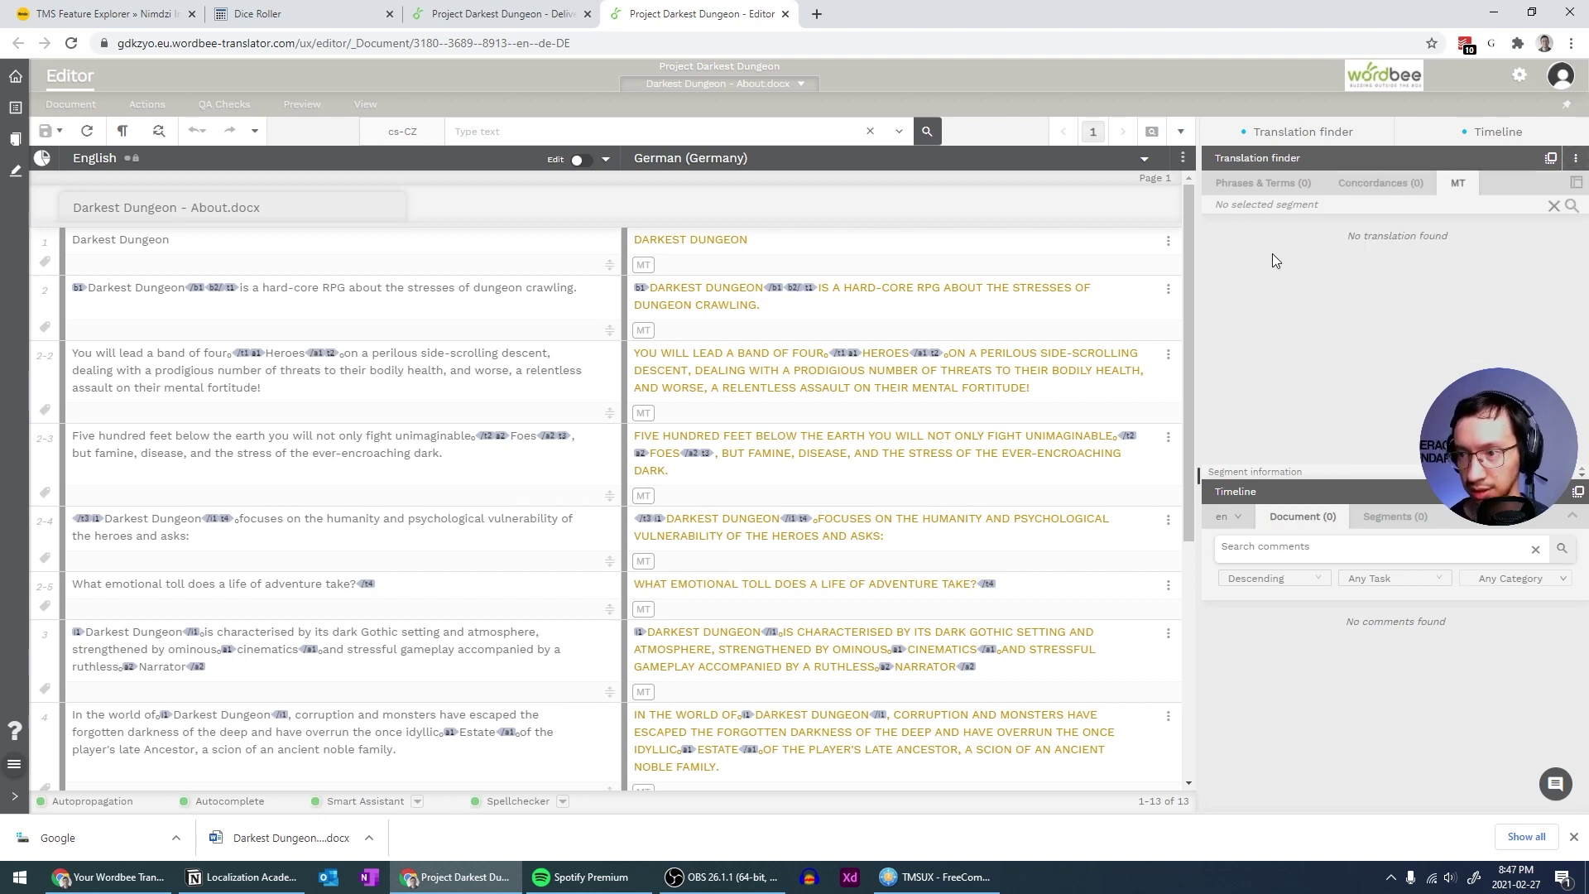
left_click(1188, 163)
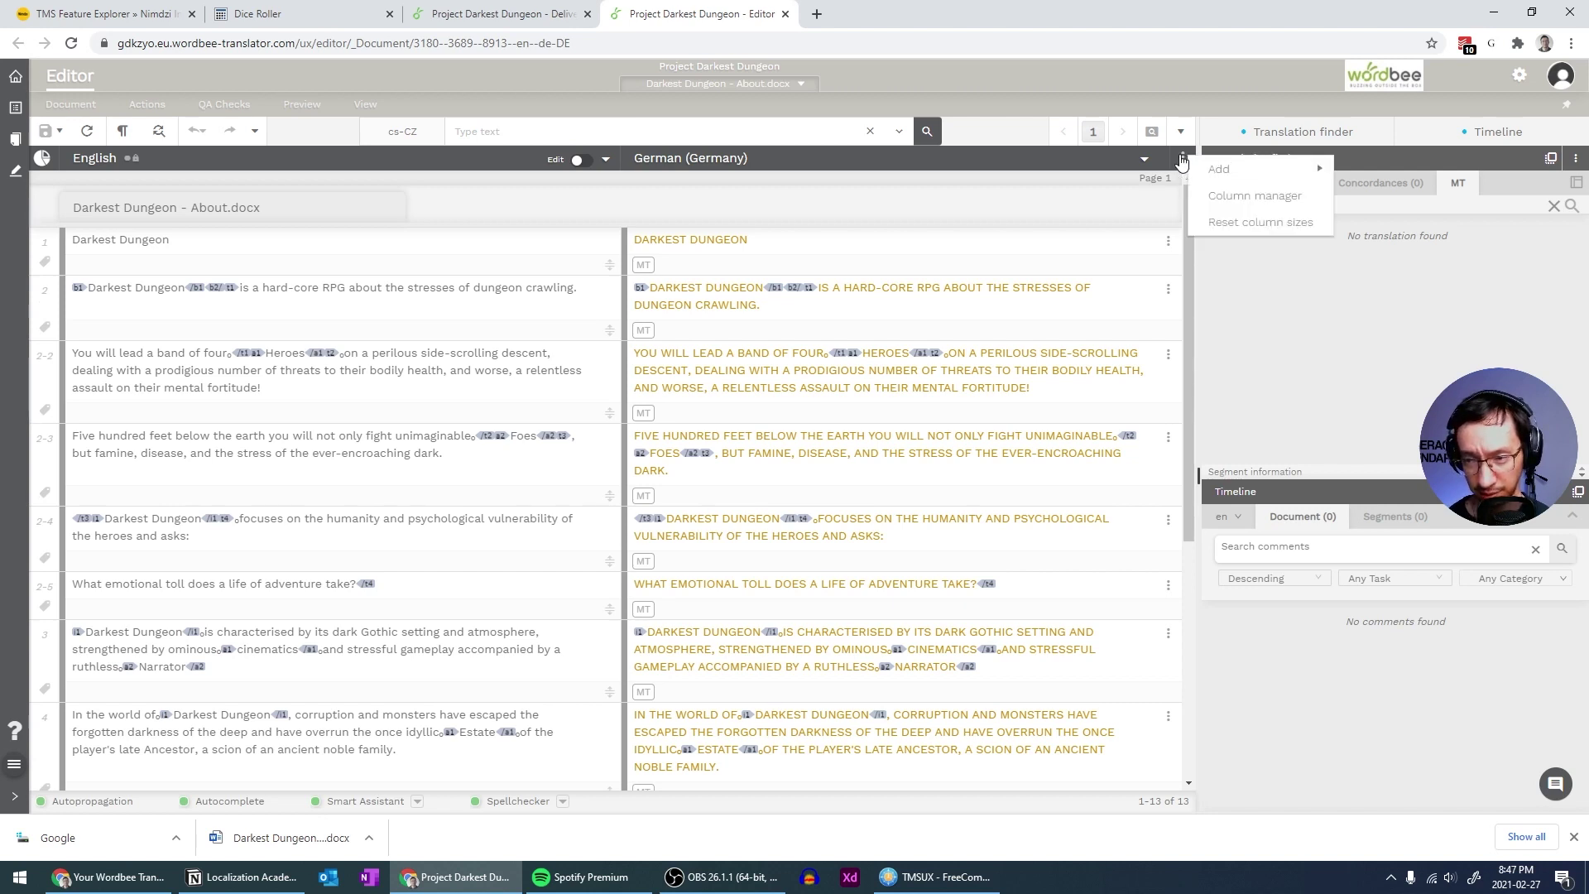
left_click(1185, 162)
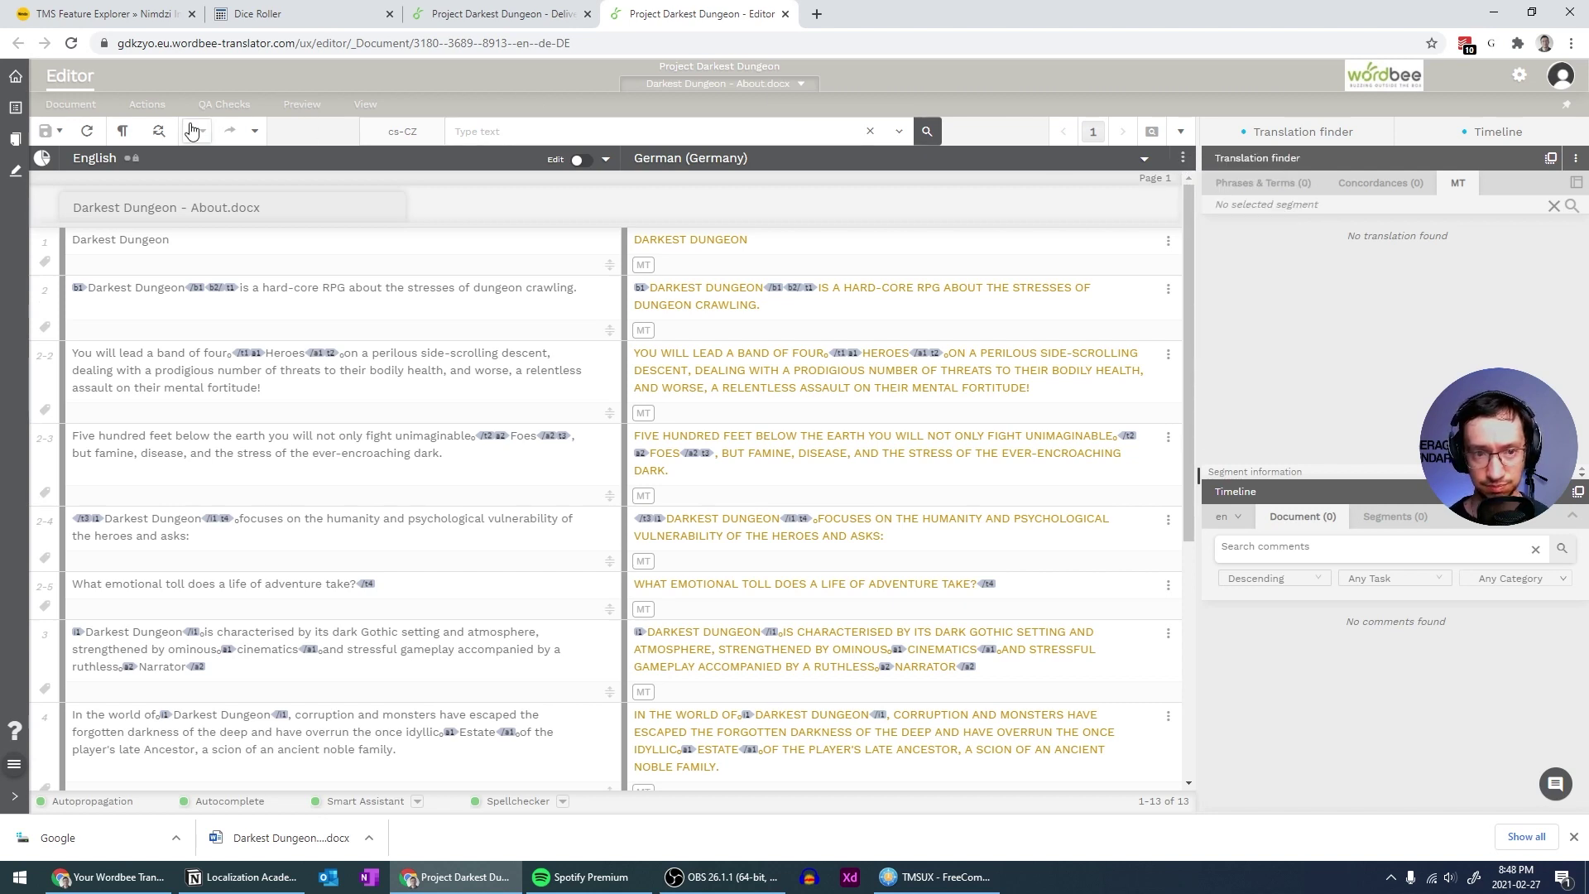
mouse_move(306, 111)
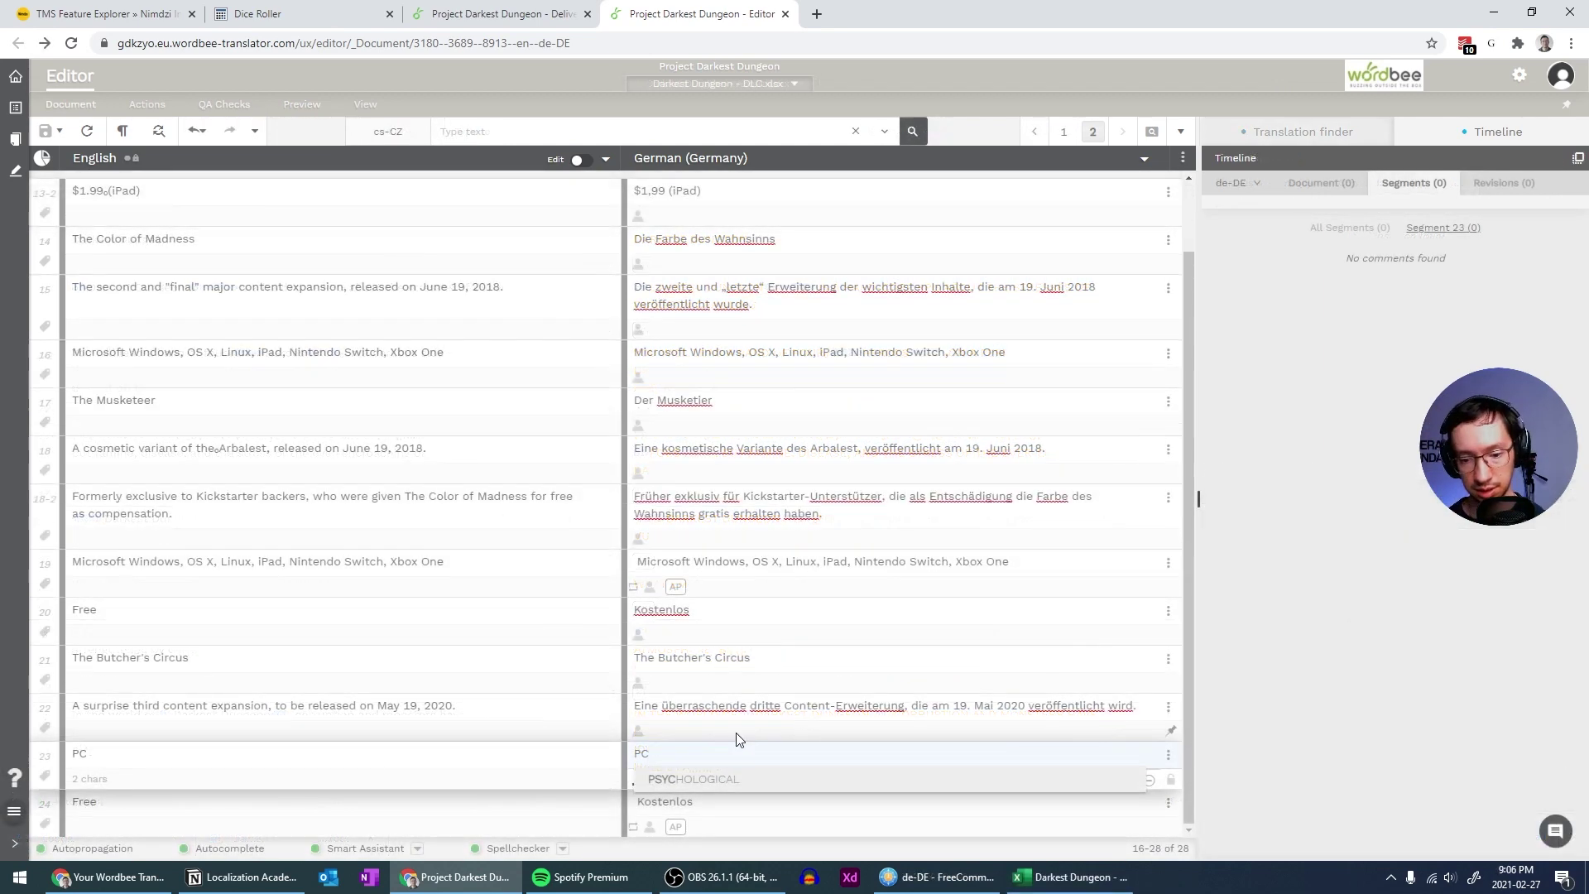
Batch-change the status of all German segments to Success and confirm the warning
left_click(743, 723)
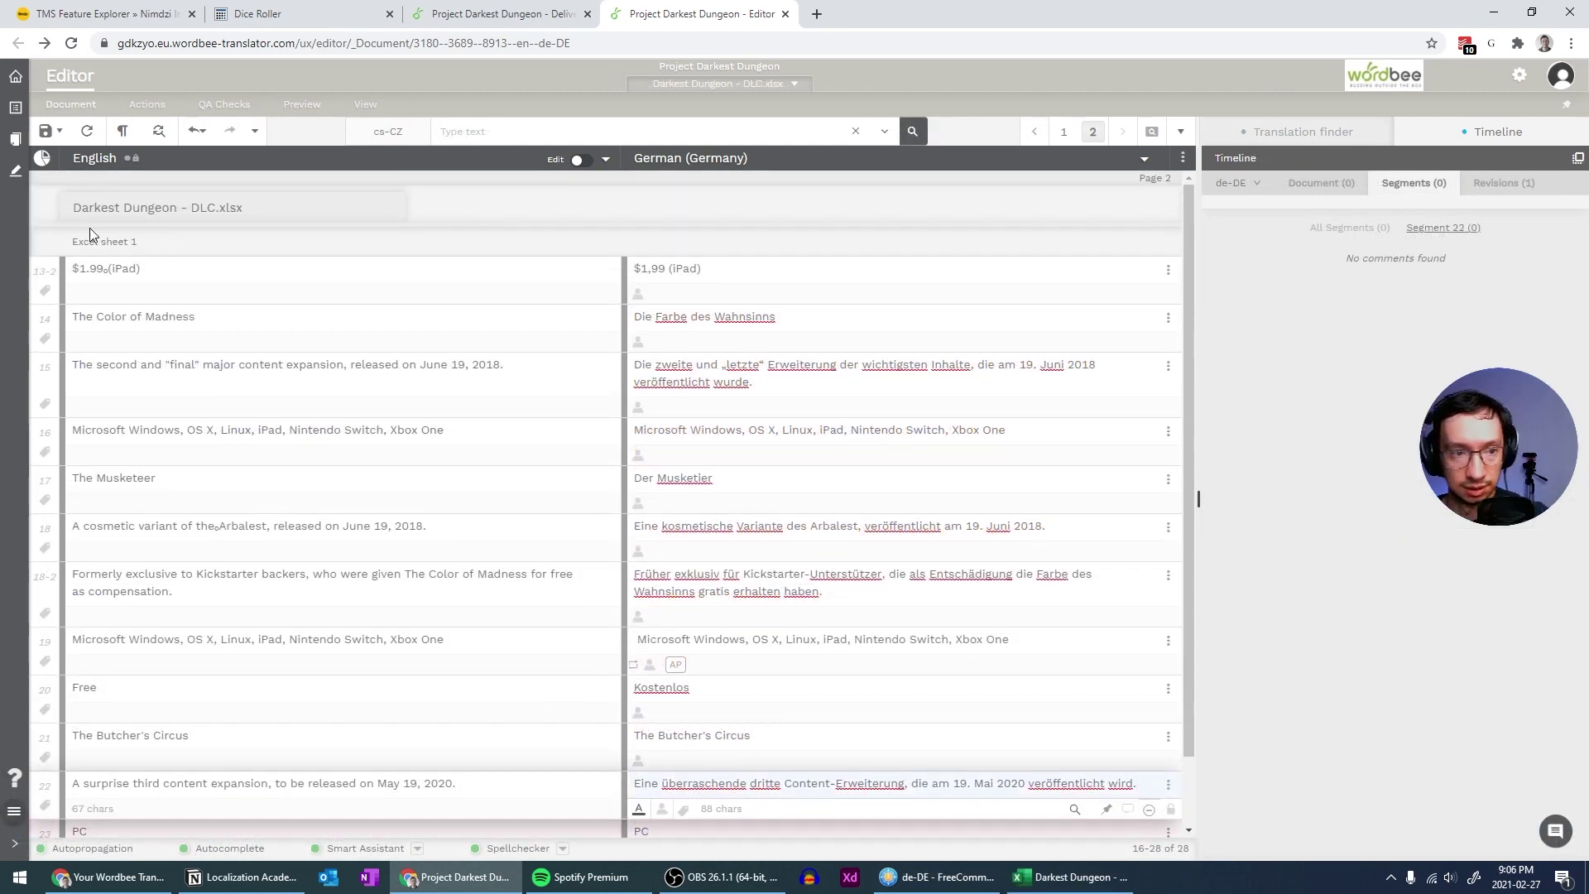
mouse_move(145, 106)
mouse_move(168, 175)
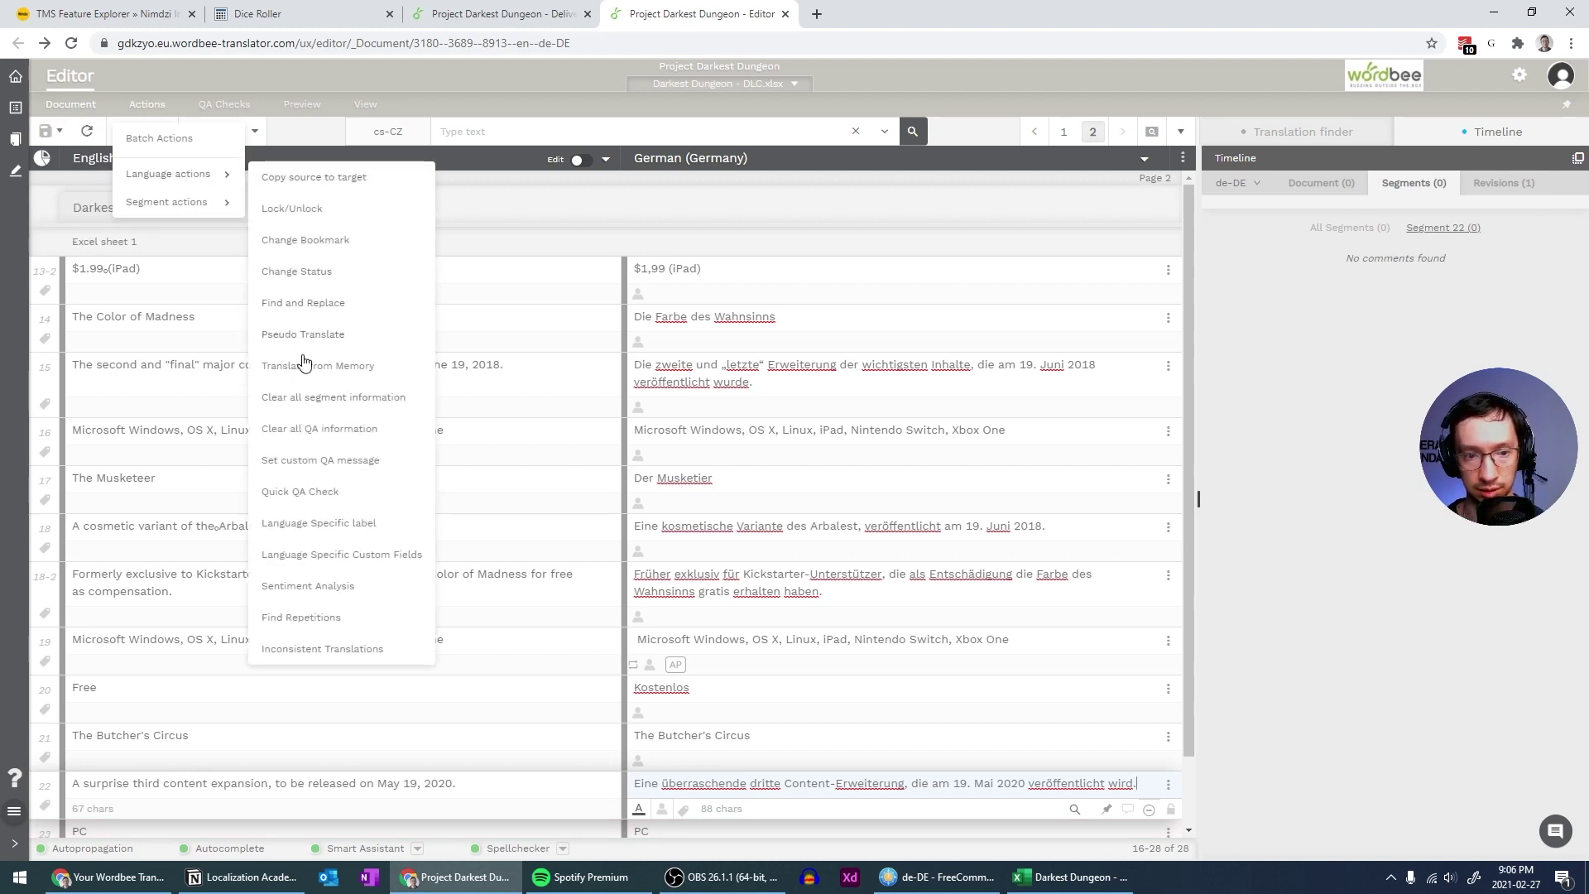
left_click(309, 275)
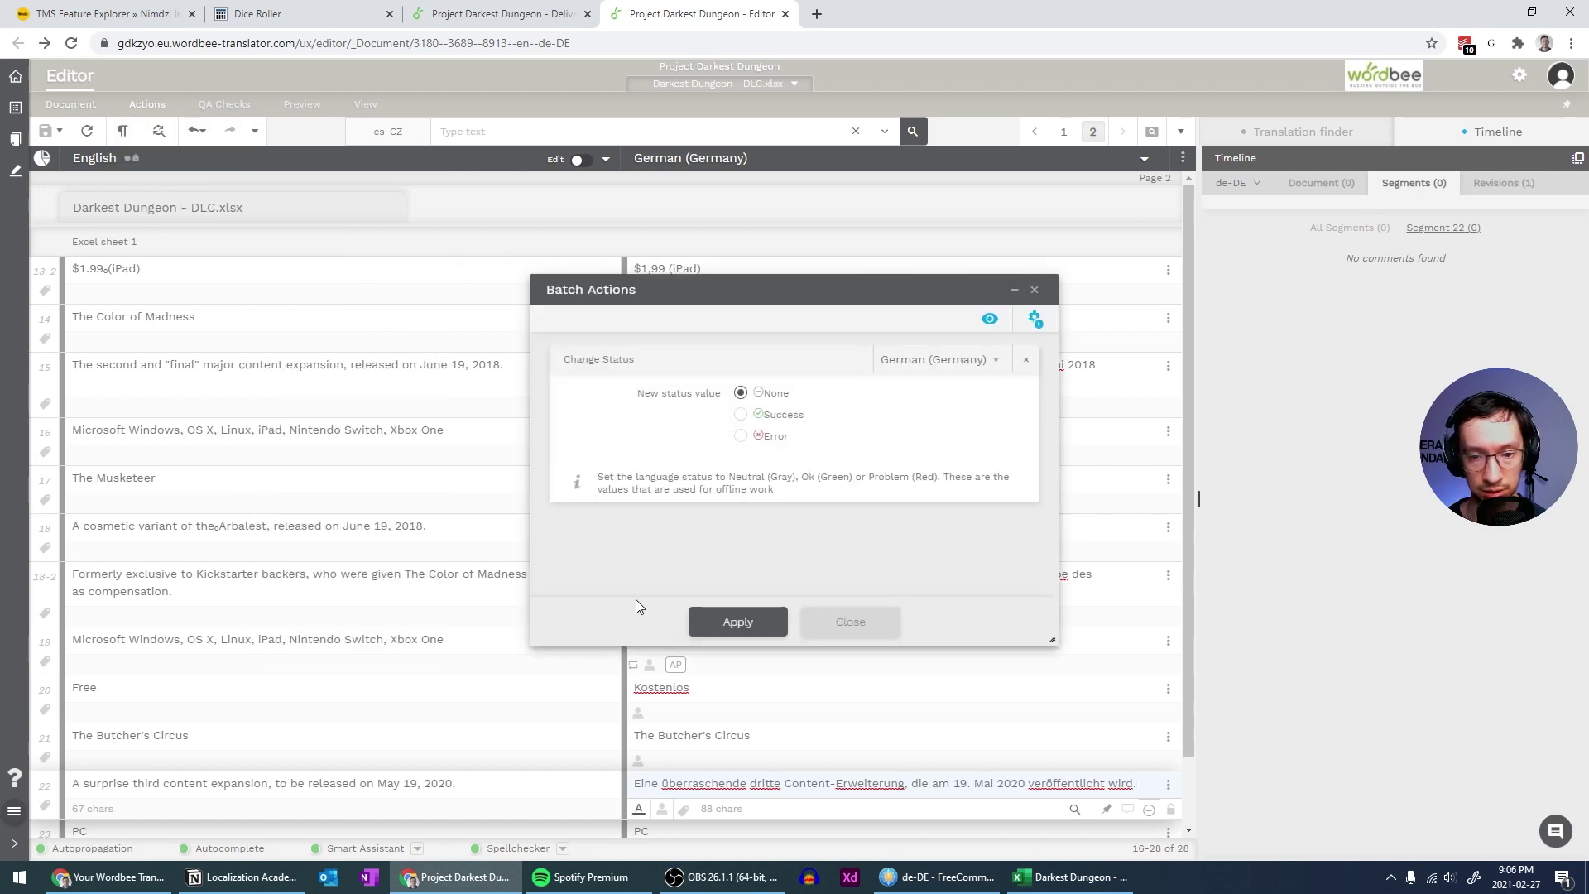
left_click(739, 414)
left_click(743, 623)
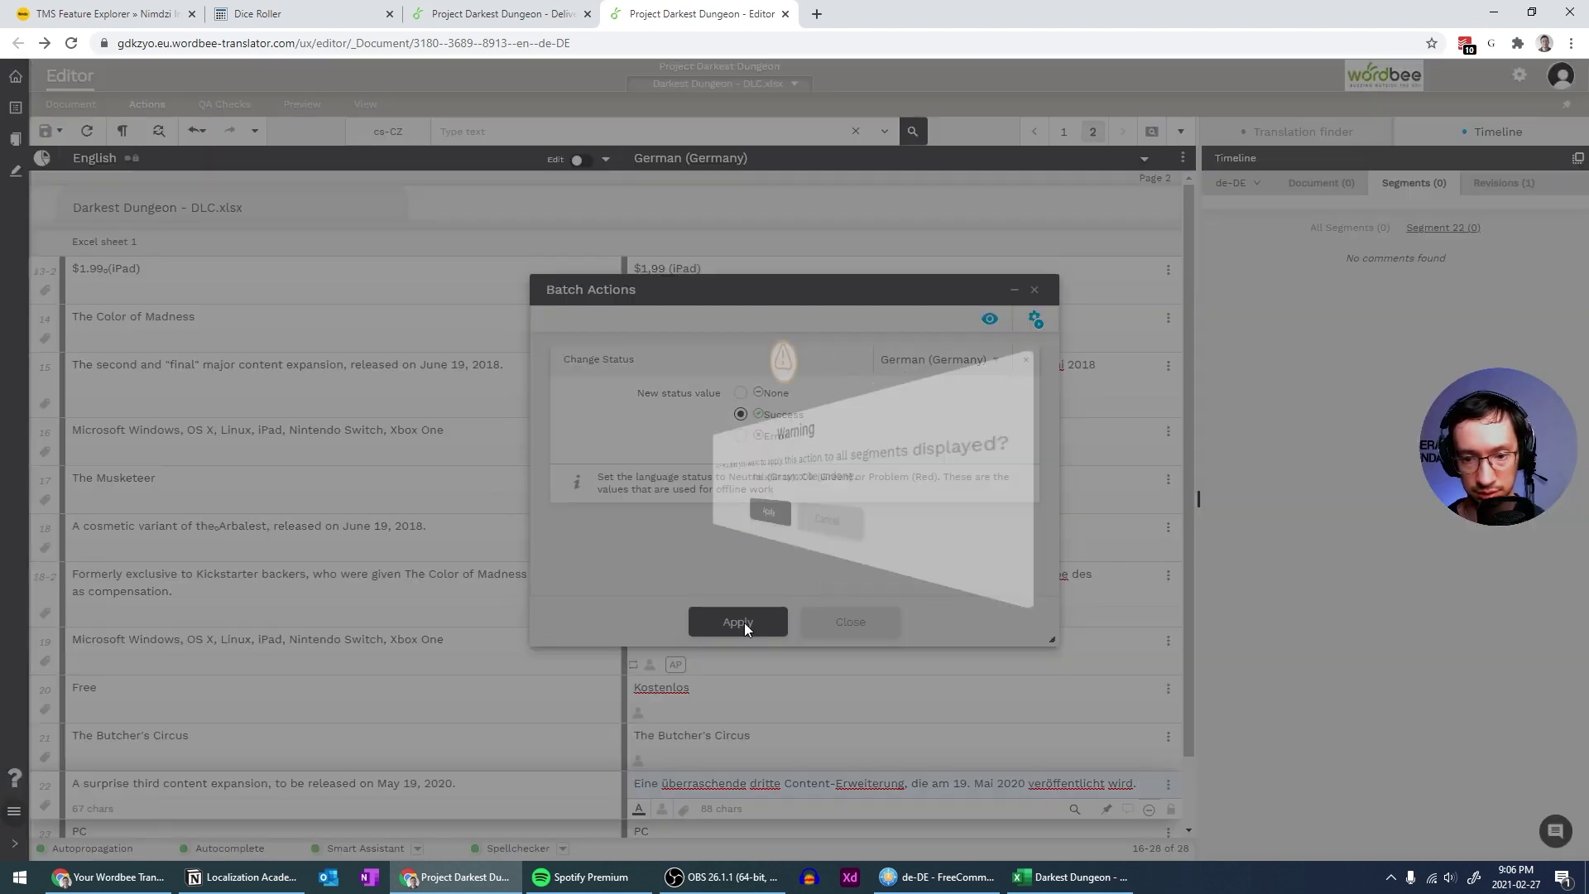
left_click(768, 528)
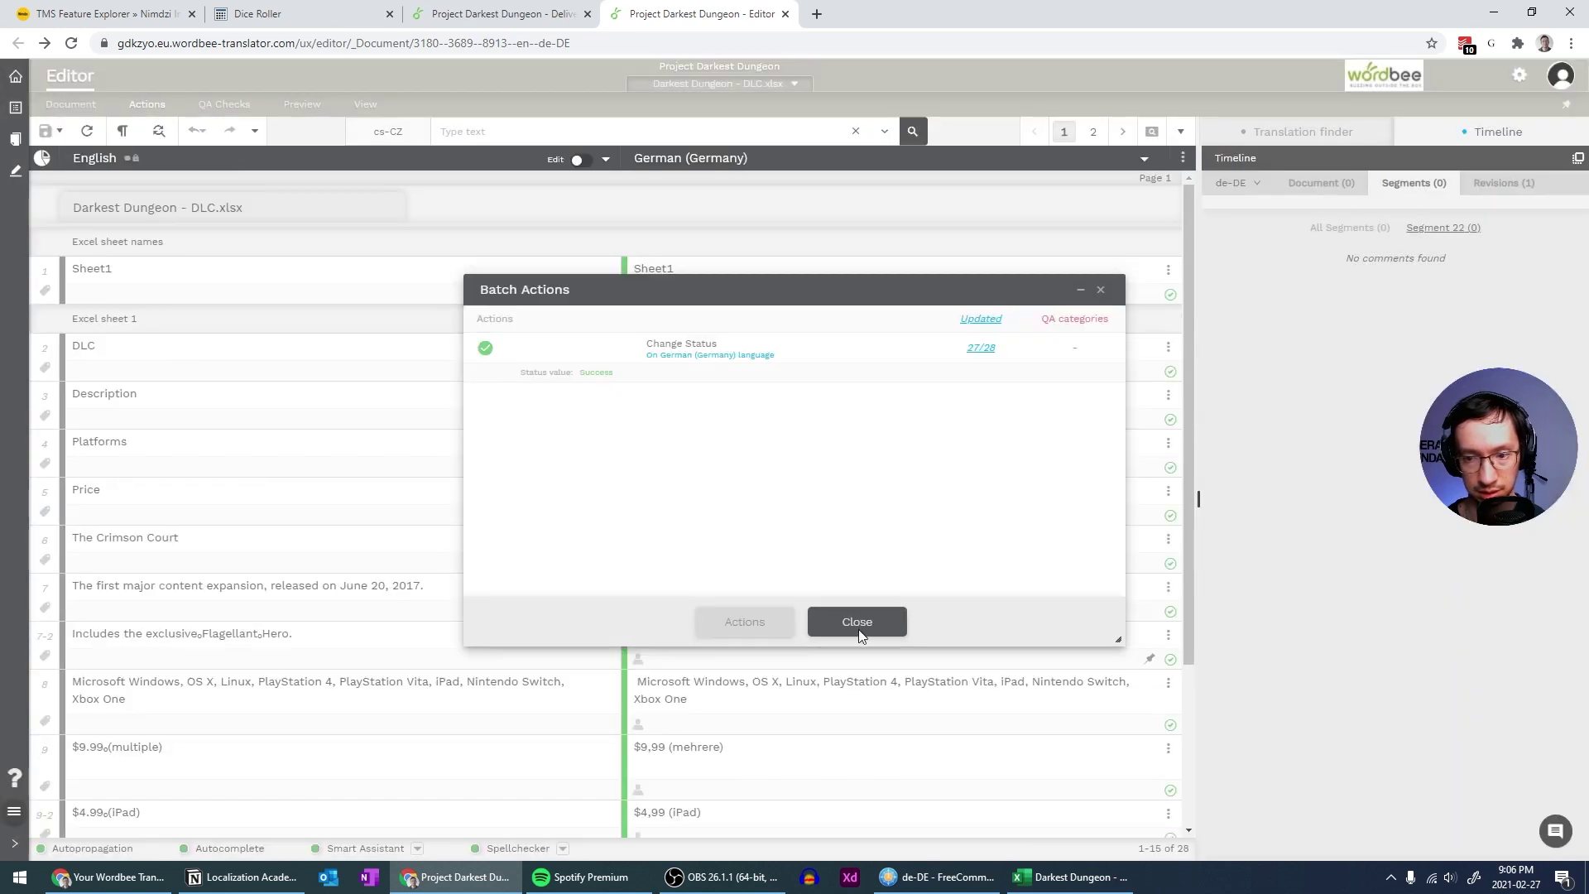
left_click(857, 621)
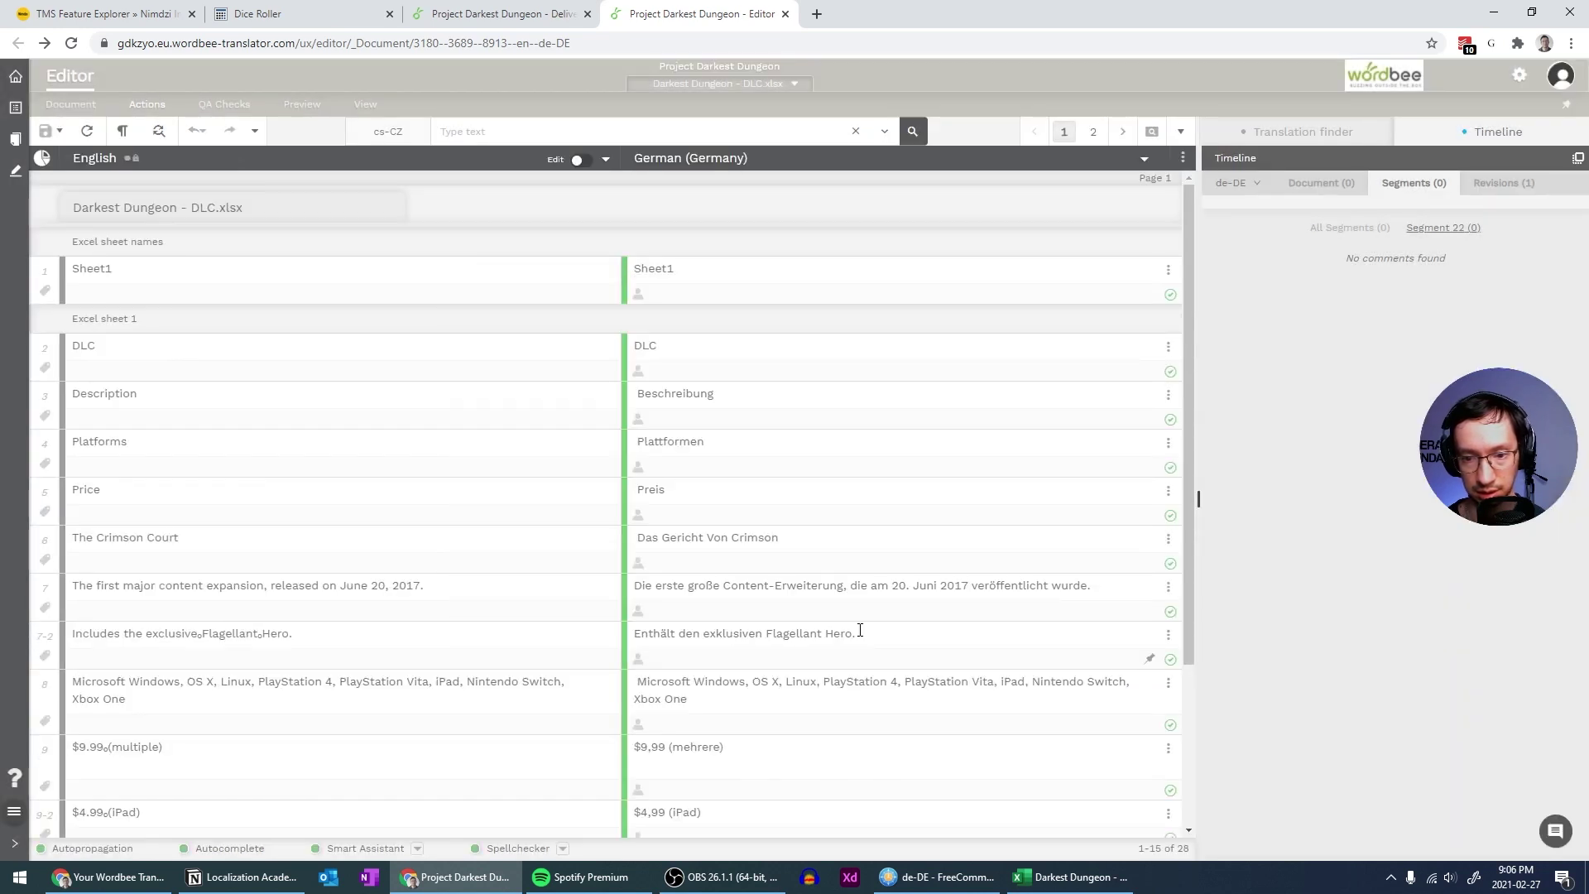
Scroll the segment list and bring up the Document menu
scroll(869, 606, "down", 2)
scroll(884, 586, "up", 3)
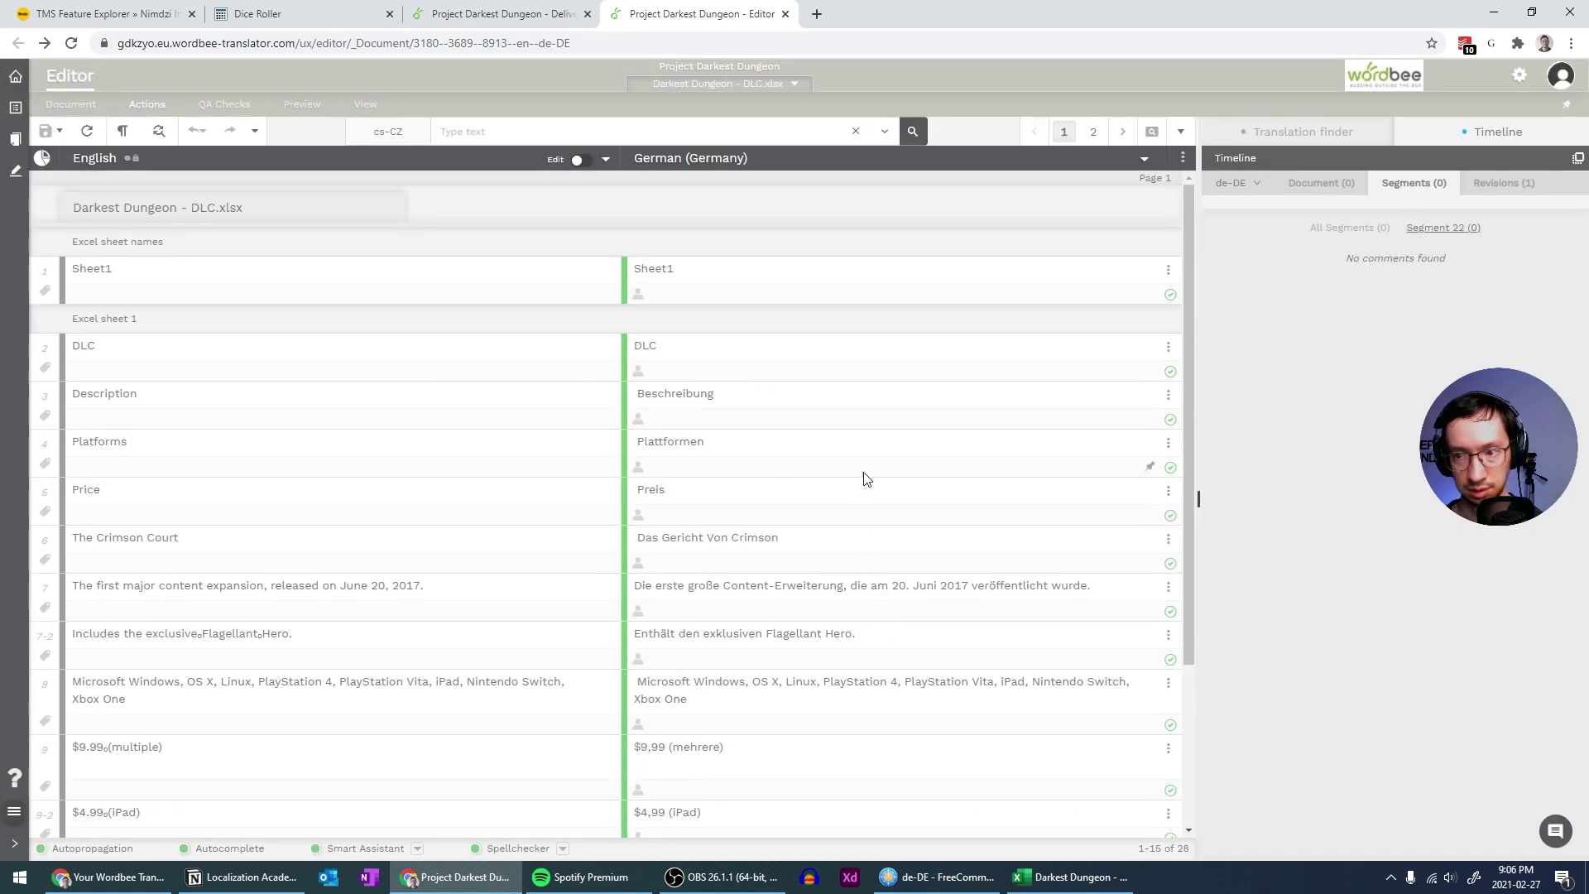
left_click(67, 106)
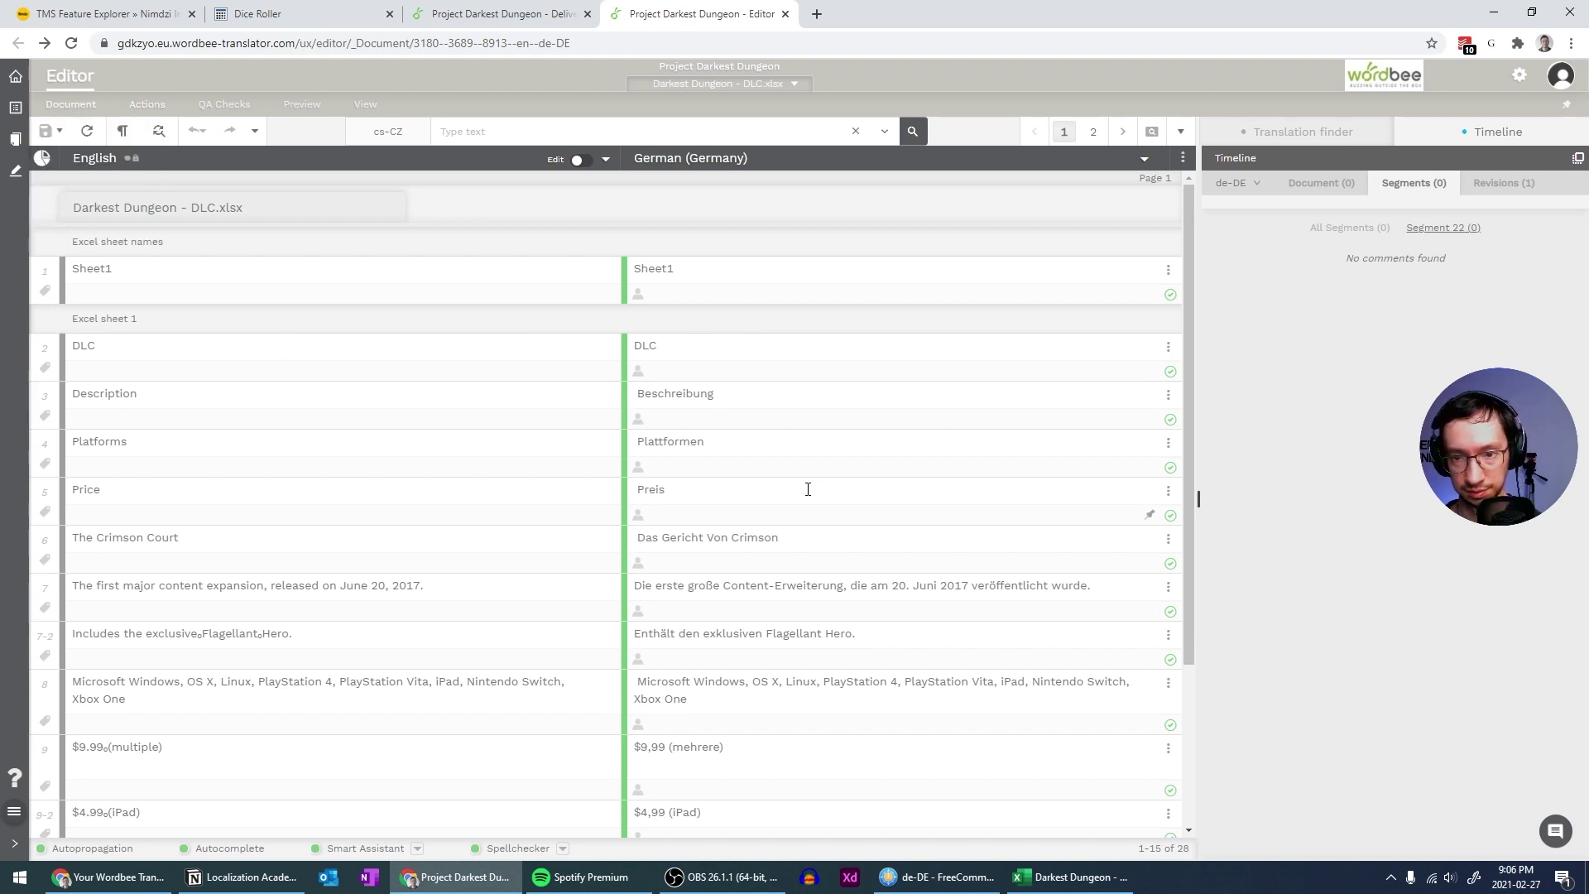
left_click(58, 106)
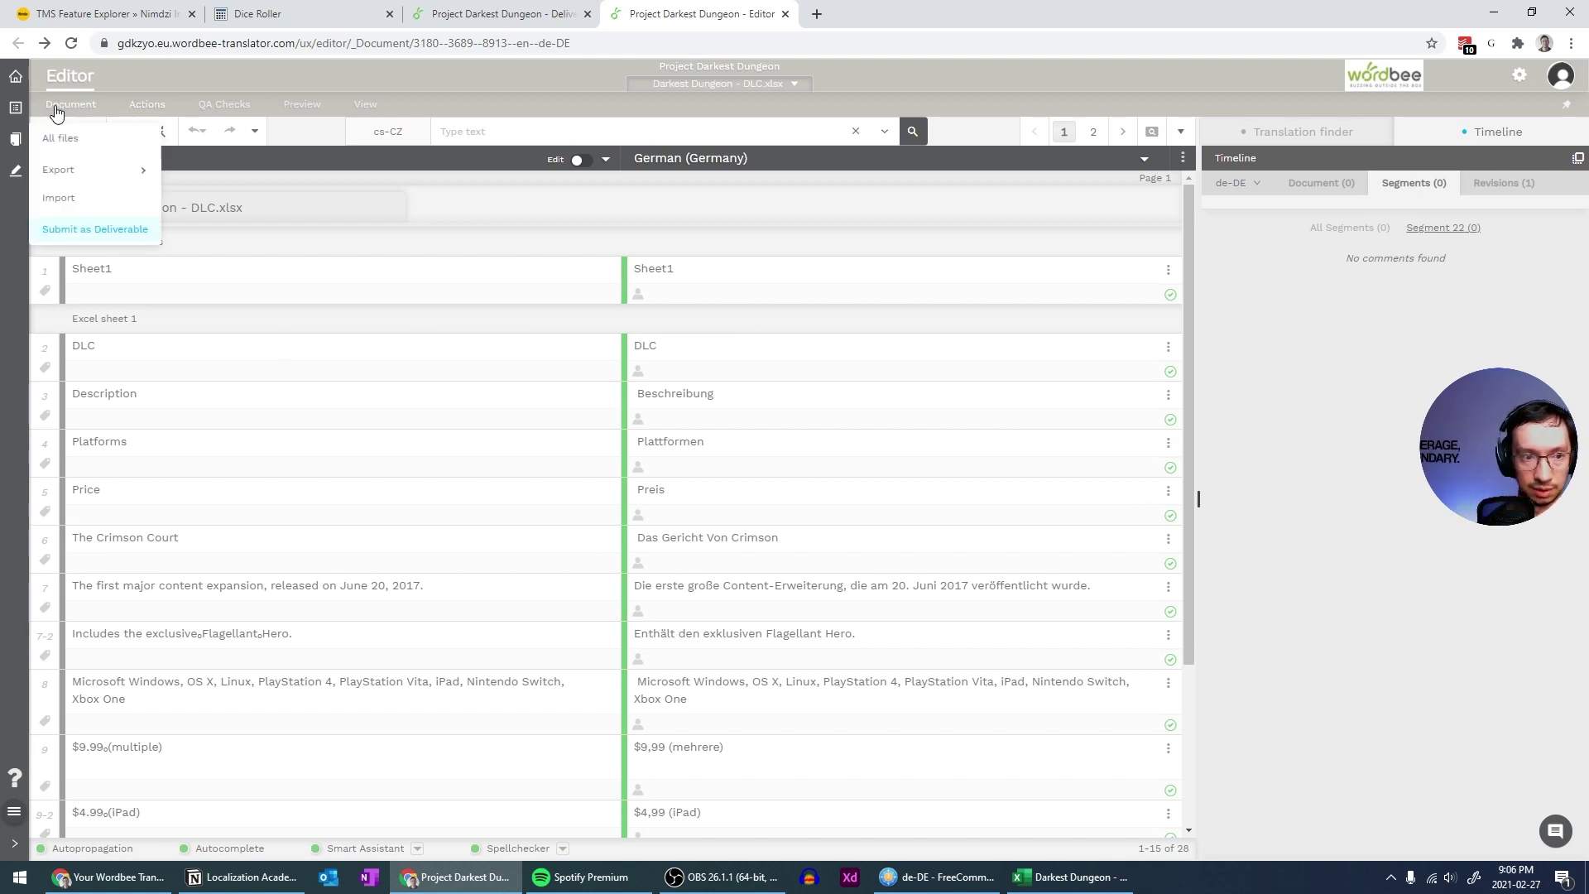
Submit Darkest Dungeon - DLC.xlsx as a deliverable, creating and finalizing the German file
left_click(79, 235)
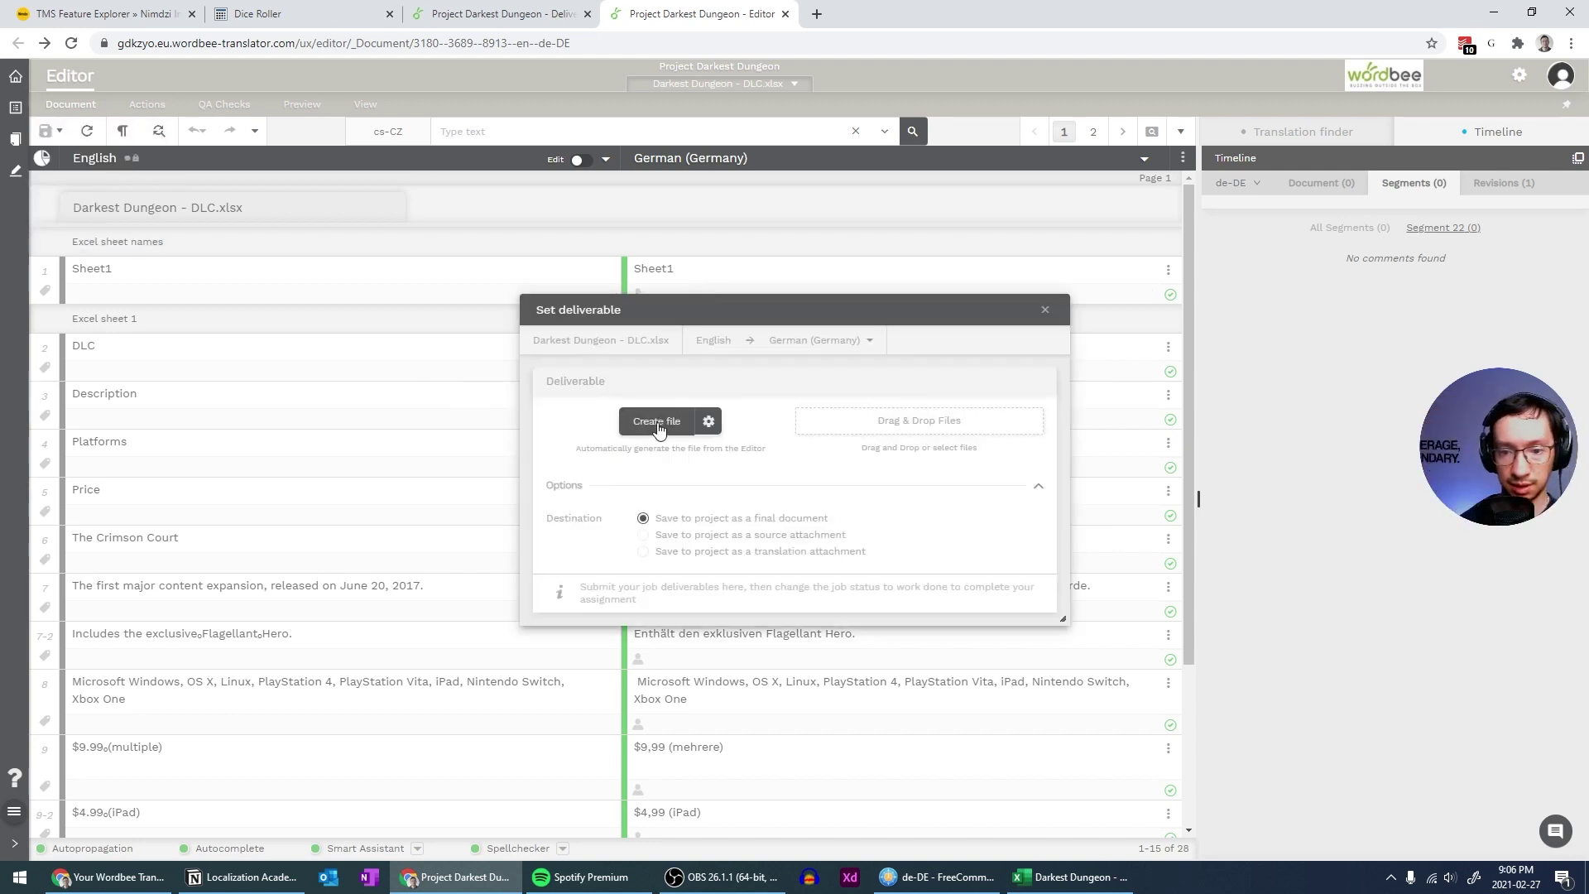
left_click(657, 423)
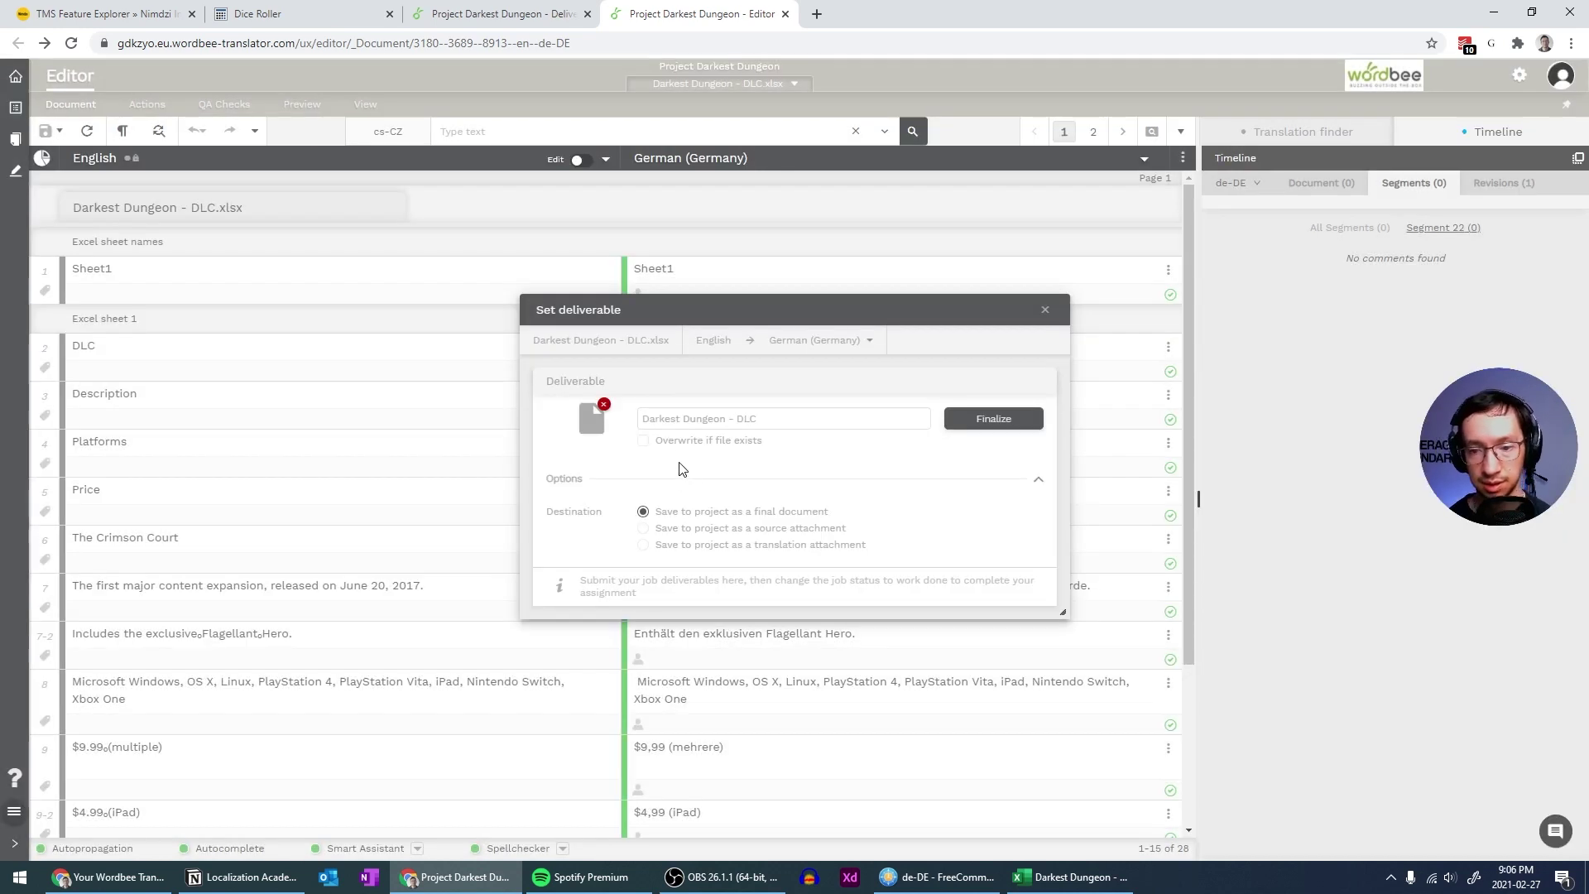
left_click(1017, 420)
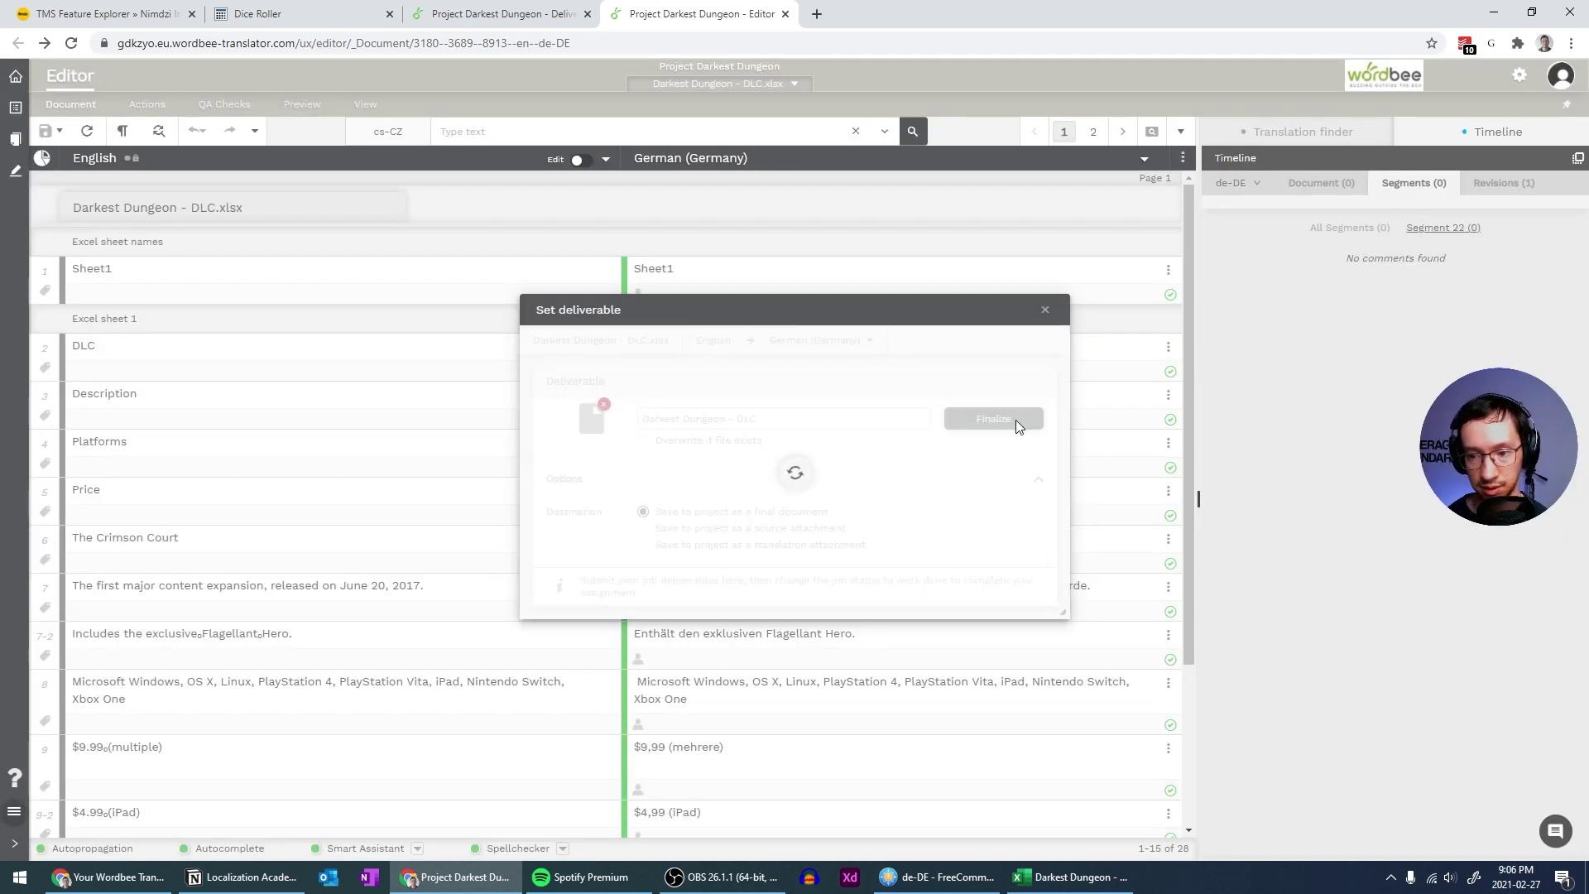
left_click(771, 518)
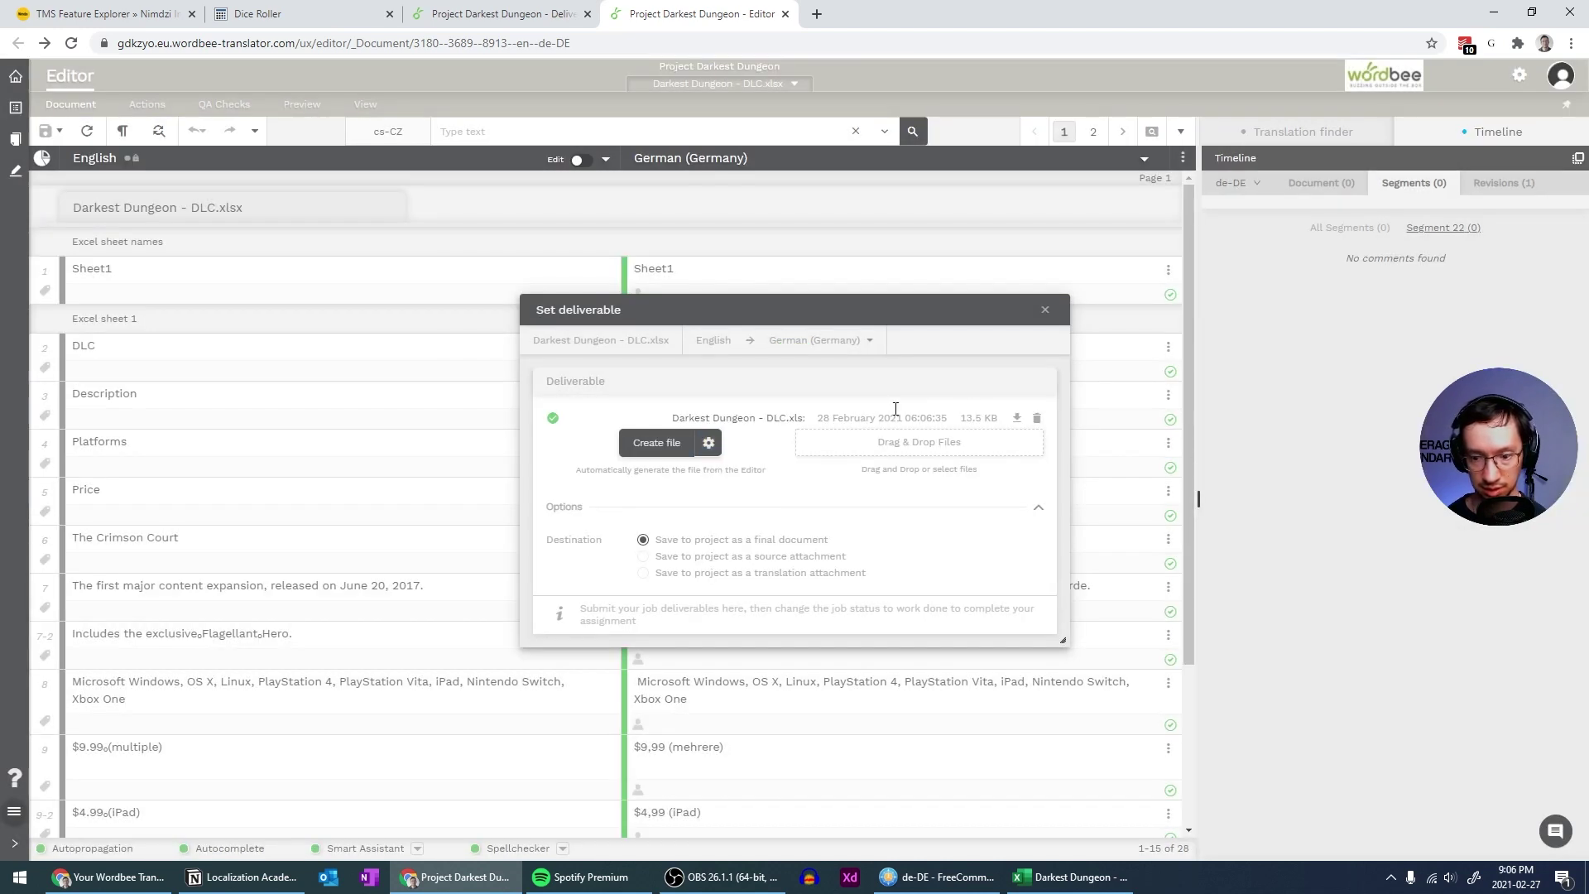
left_click(1045, 311)
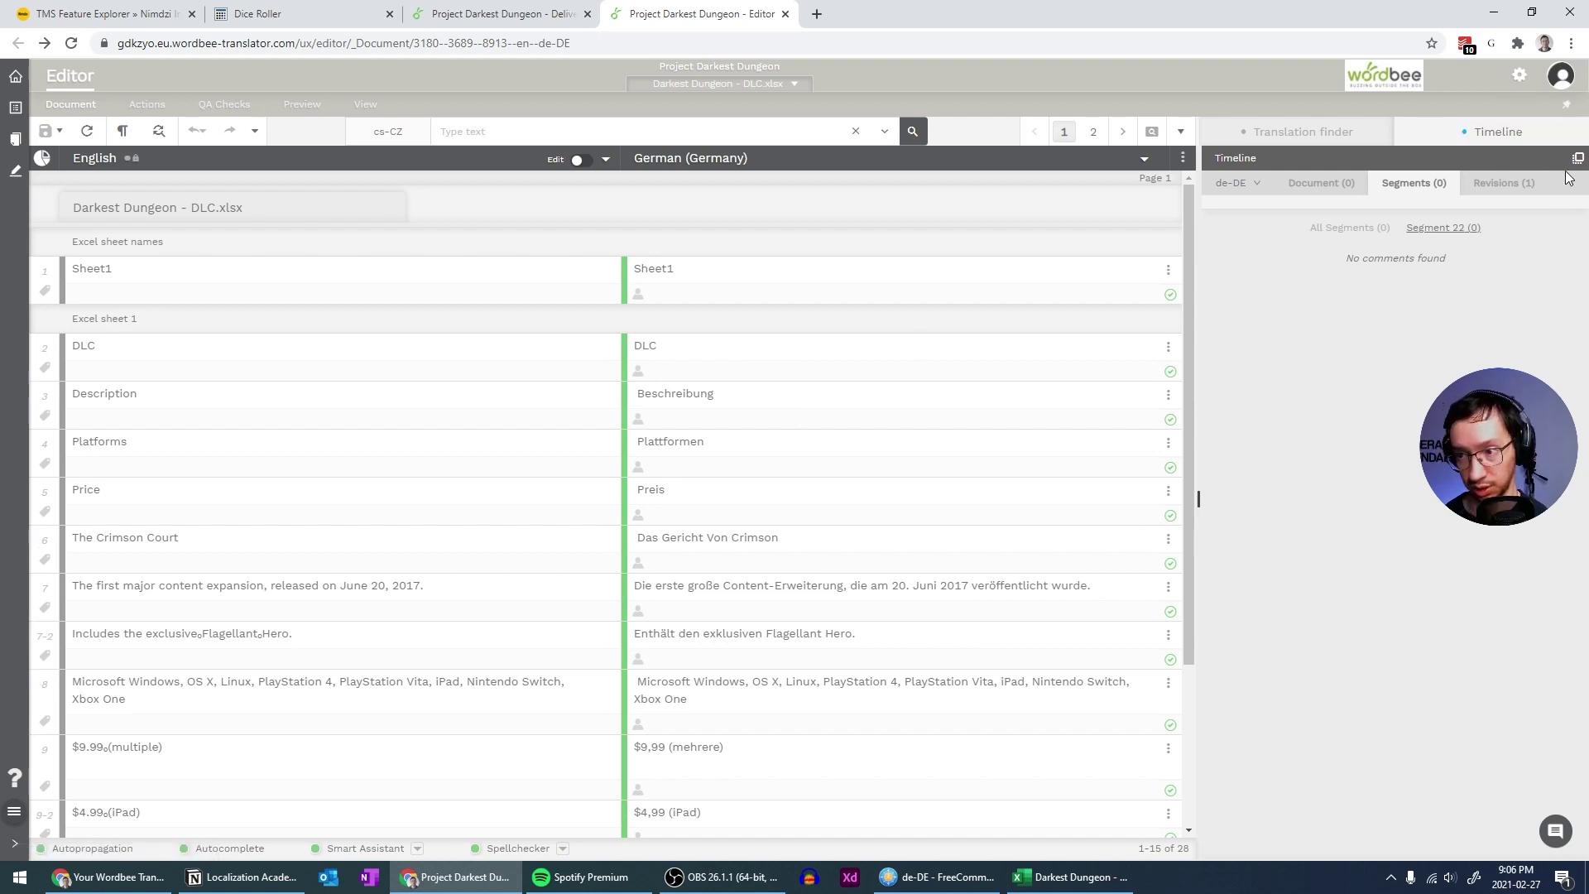
Check the Jobs page, close it, and finalise the Darkest Dungeon - About.docx translation
left_click(16, 111)
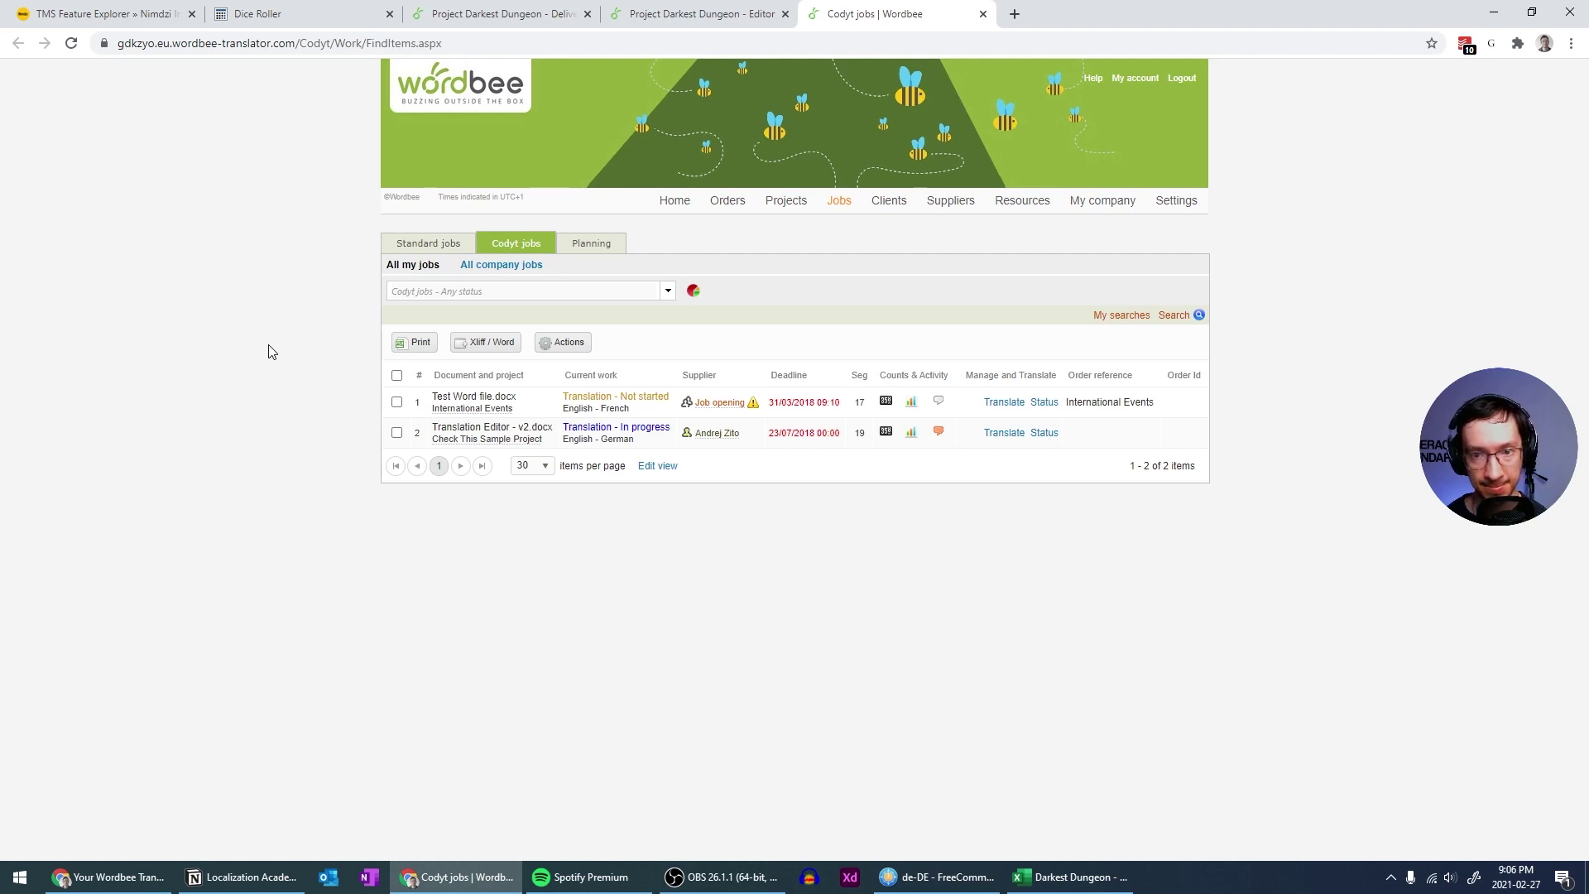
key("ctrl+w")
key("ctrl+w")
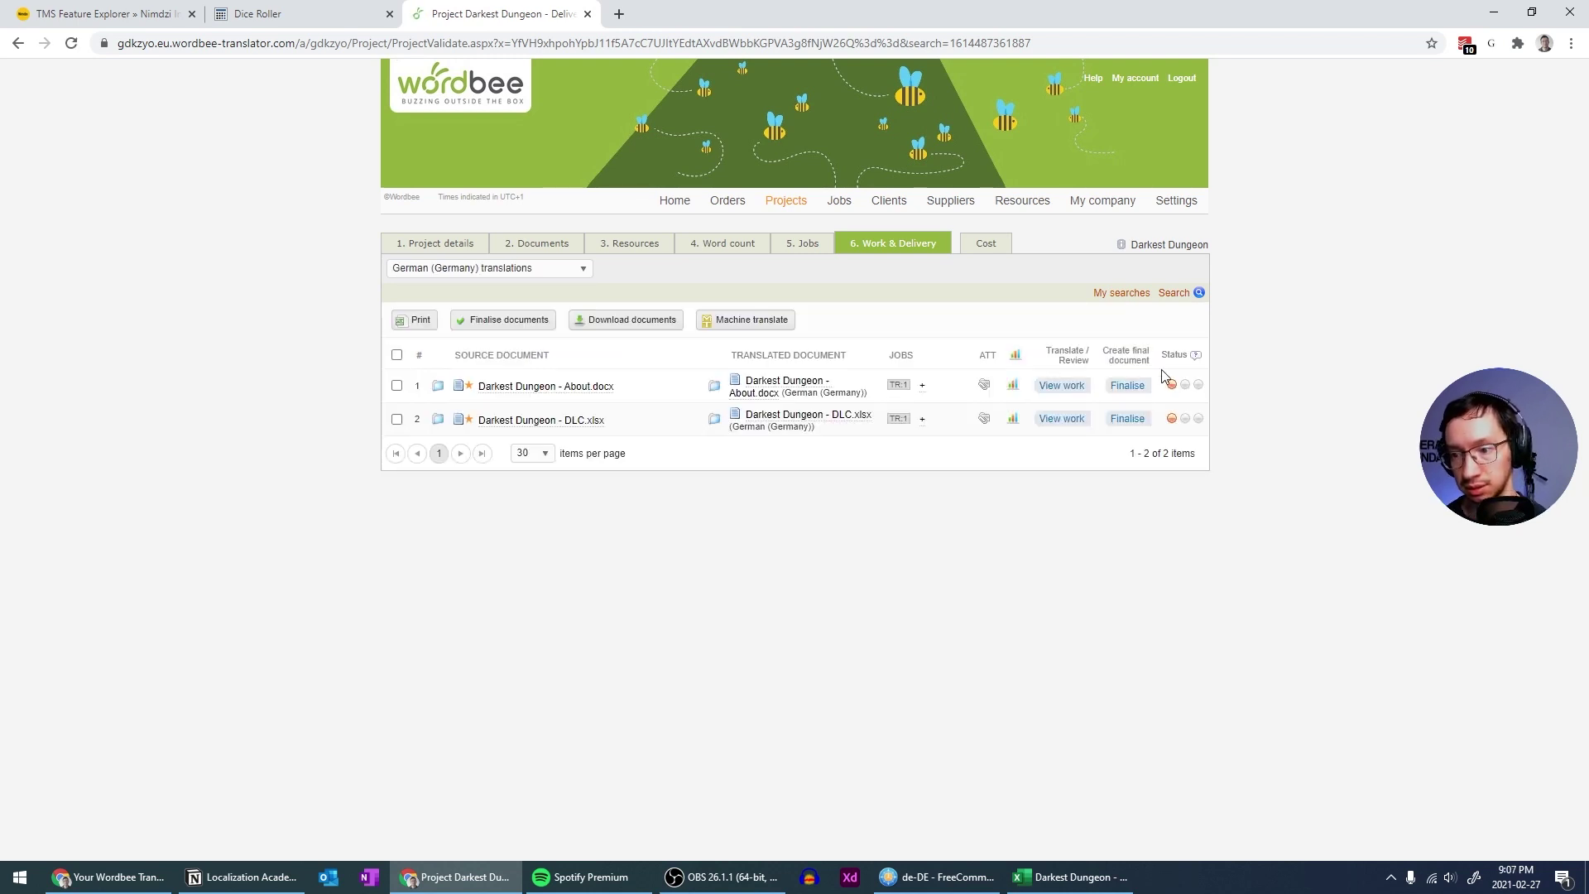
mouse_move(1172, 389)
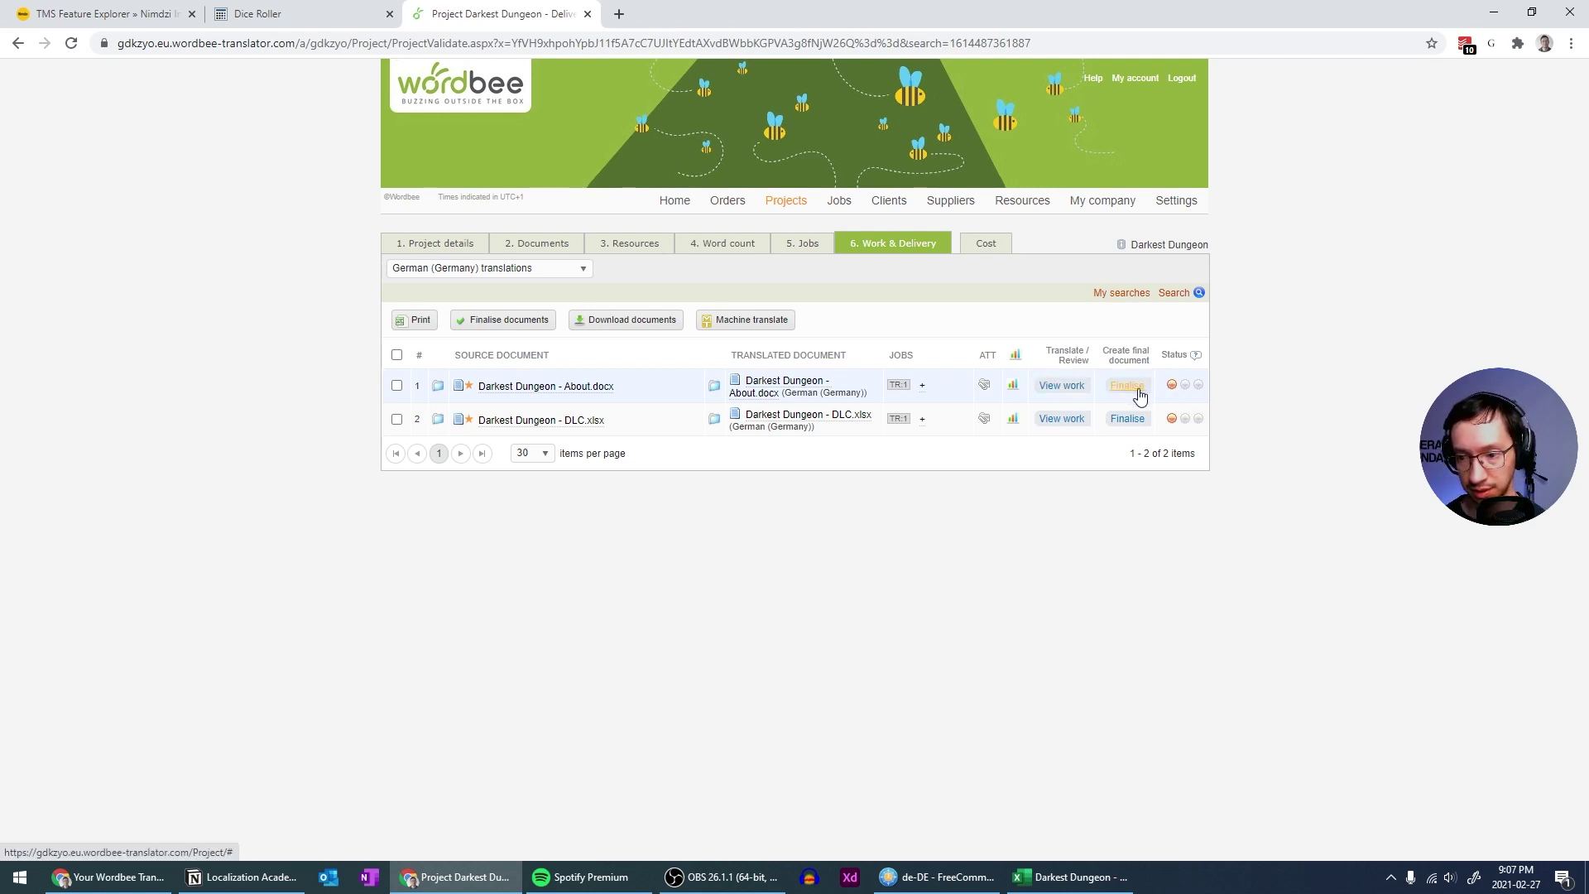
left_click(1062, 386)
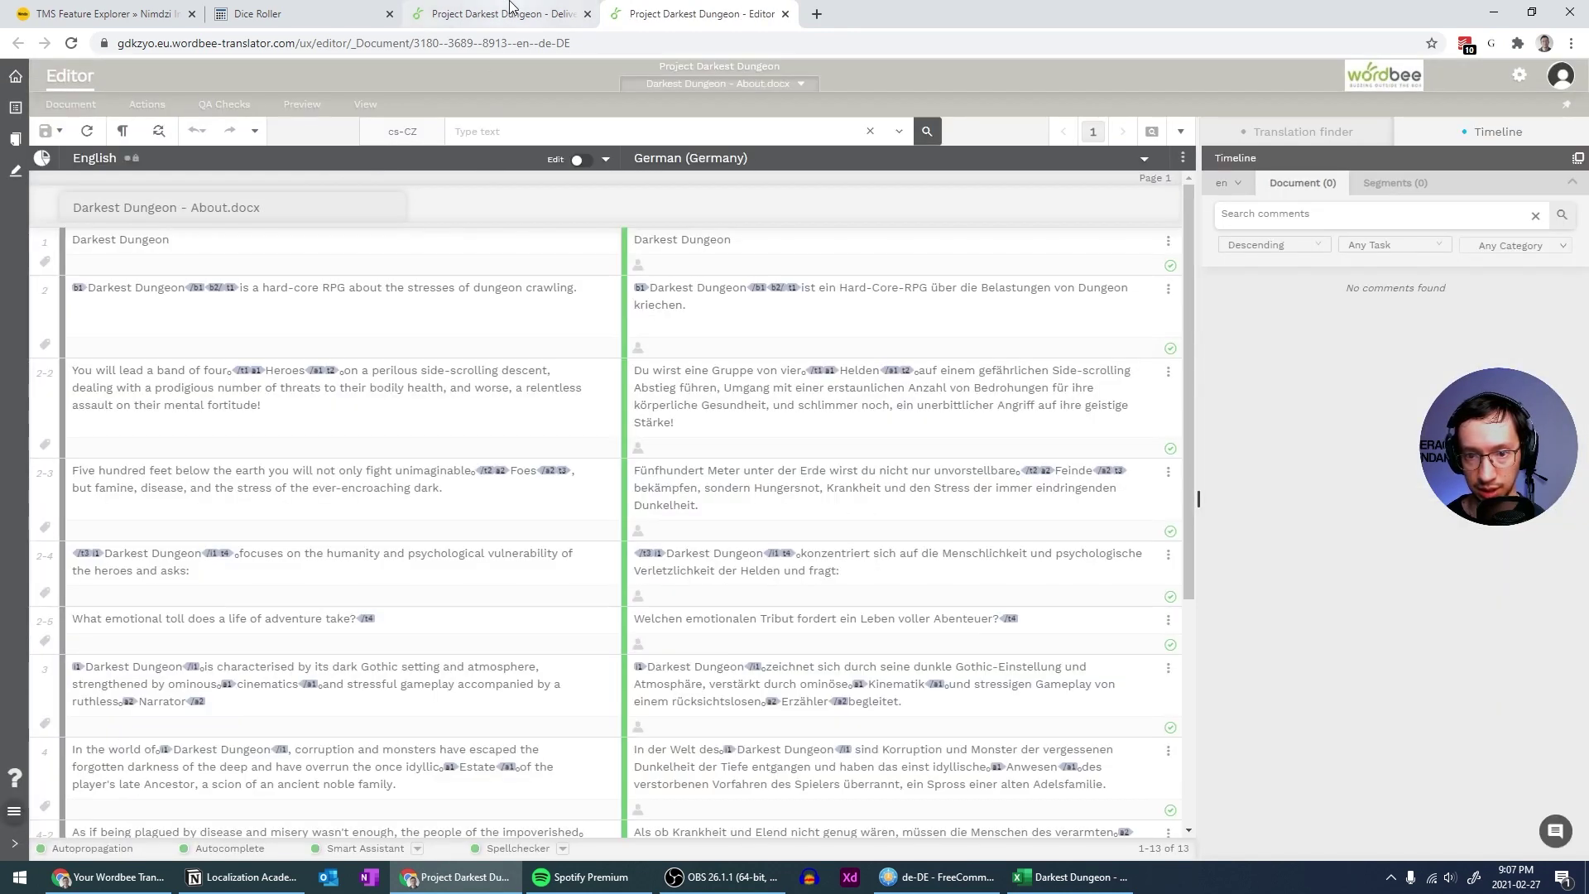
Return to Work & Delivery, then go back to the About.docx editor's QA Checks list
left_click(513, 11)
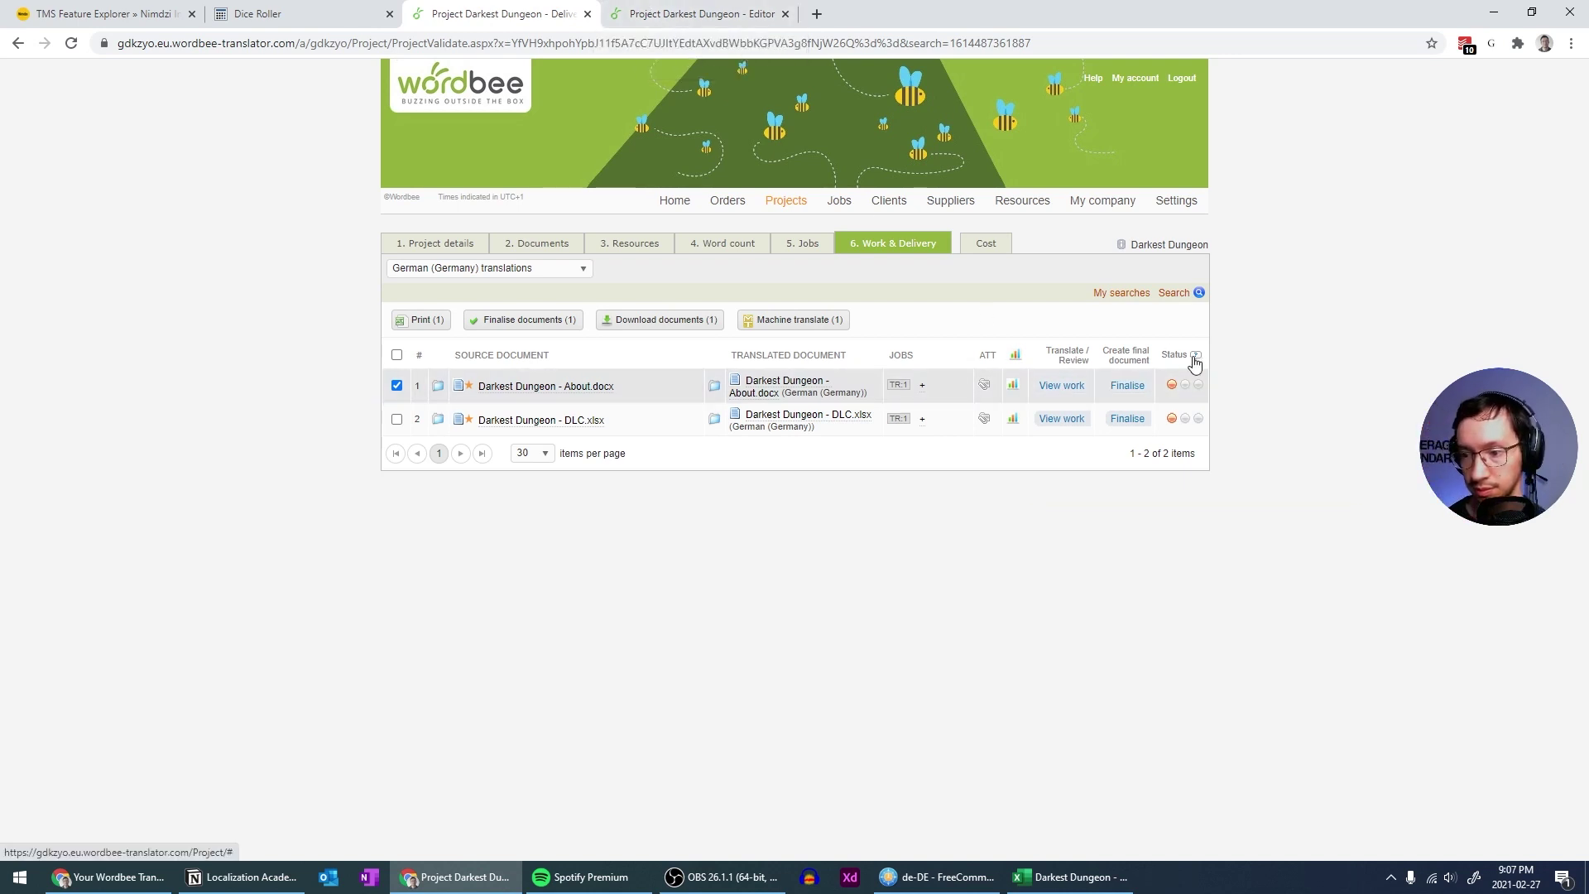
mouse_move(1194, 361)
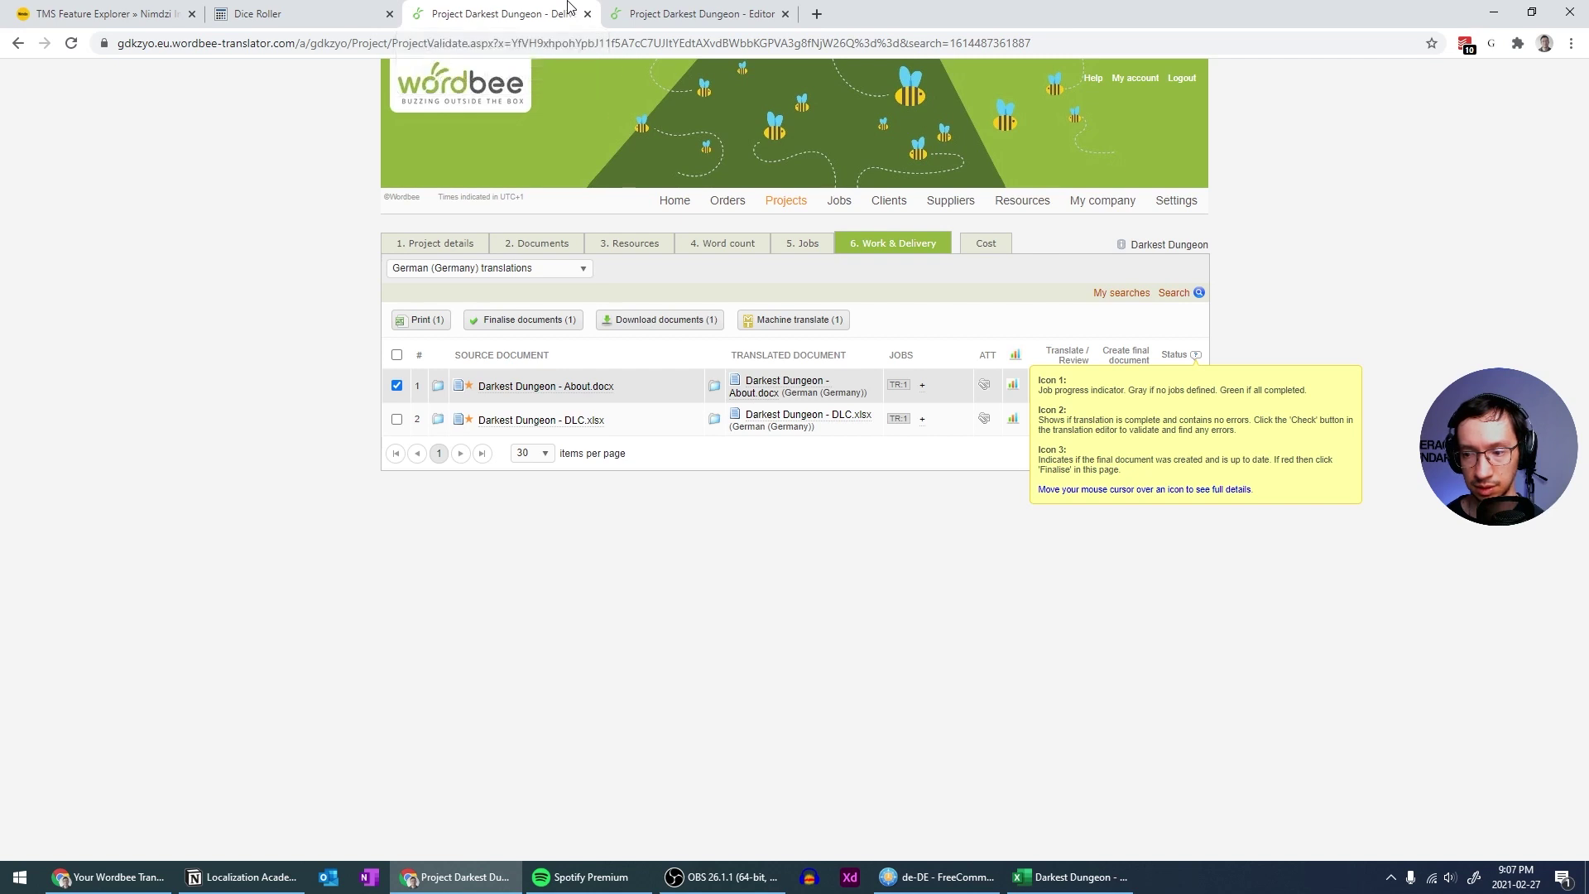
left_click(678, 13)
left_click(213, 106)
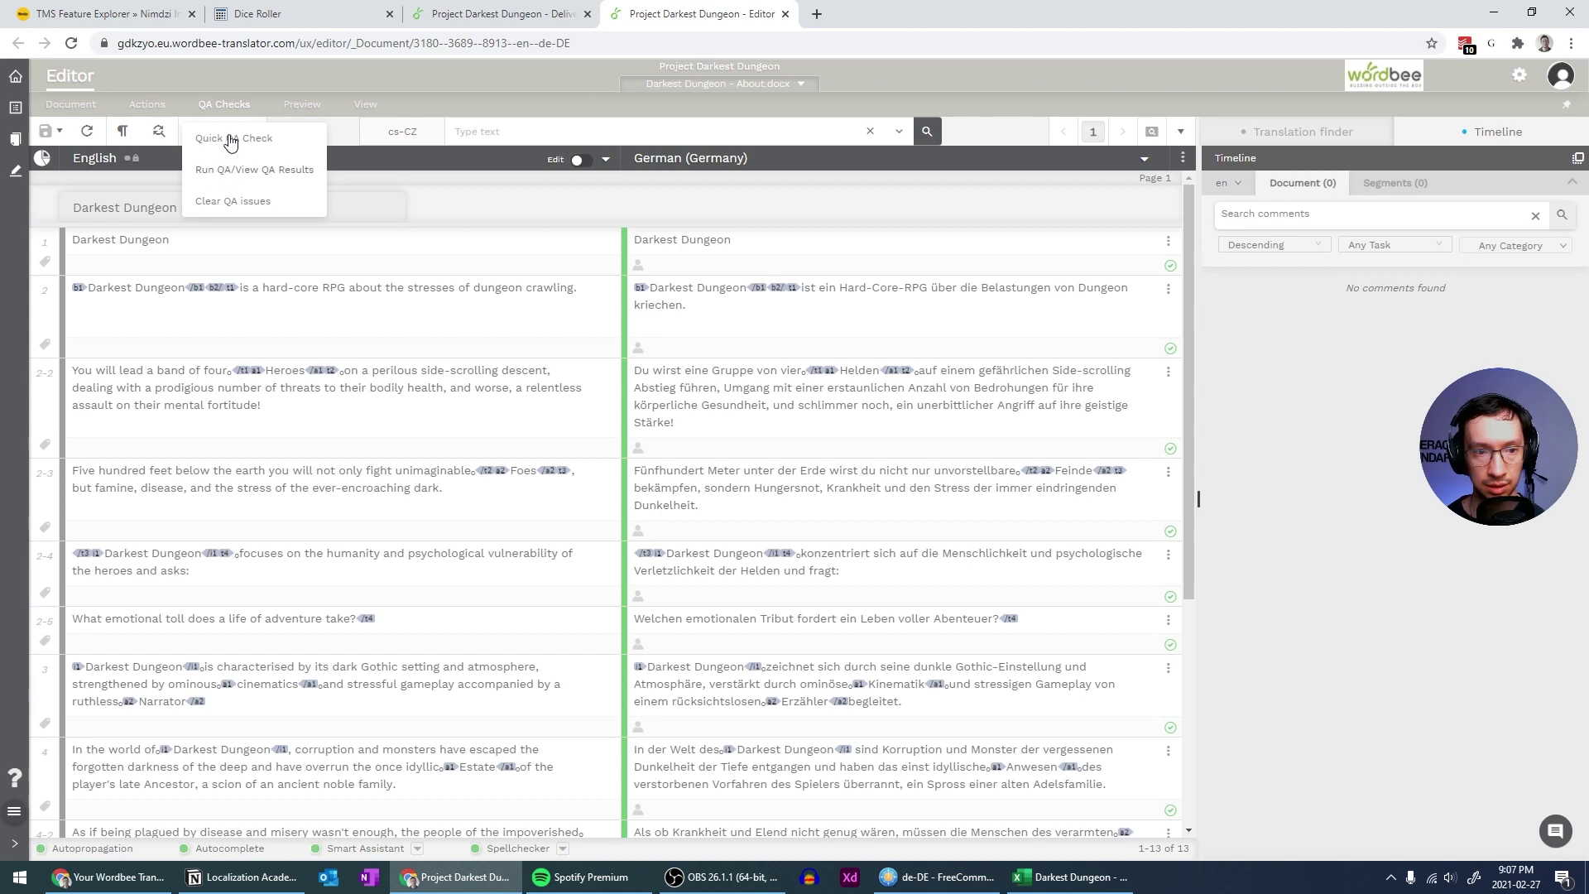
Run a Quick QA Check on all segments with Missing or invalid markup set to Flag only
left_click(231, 140)
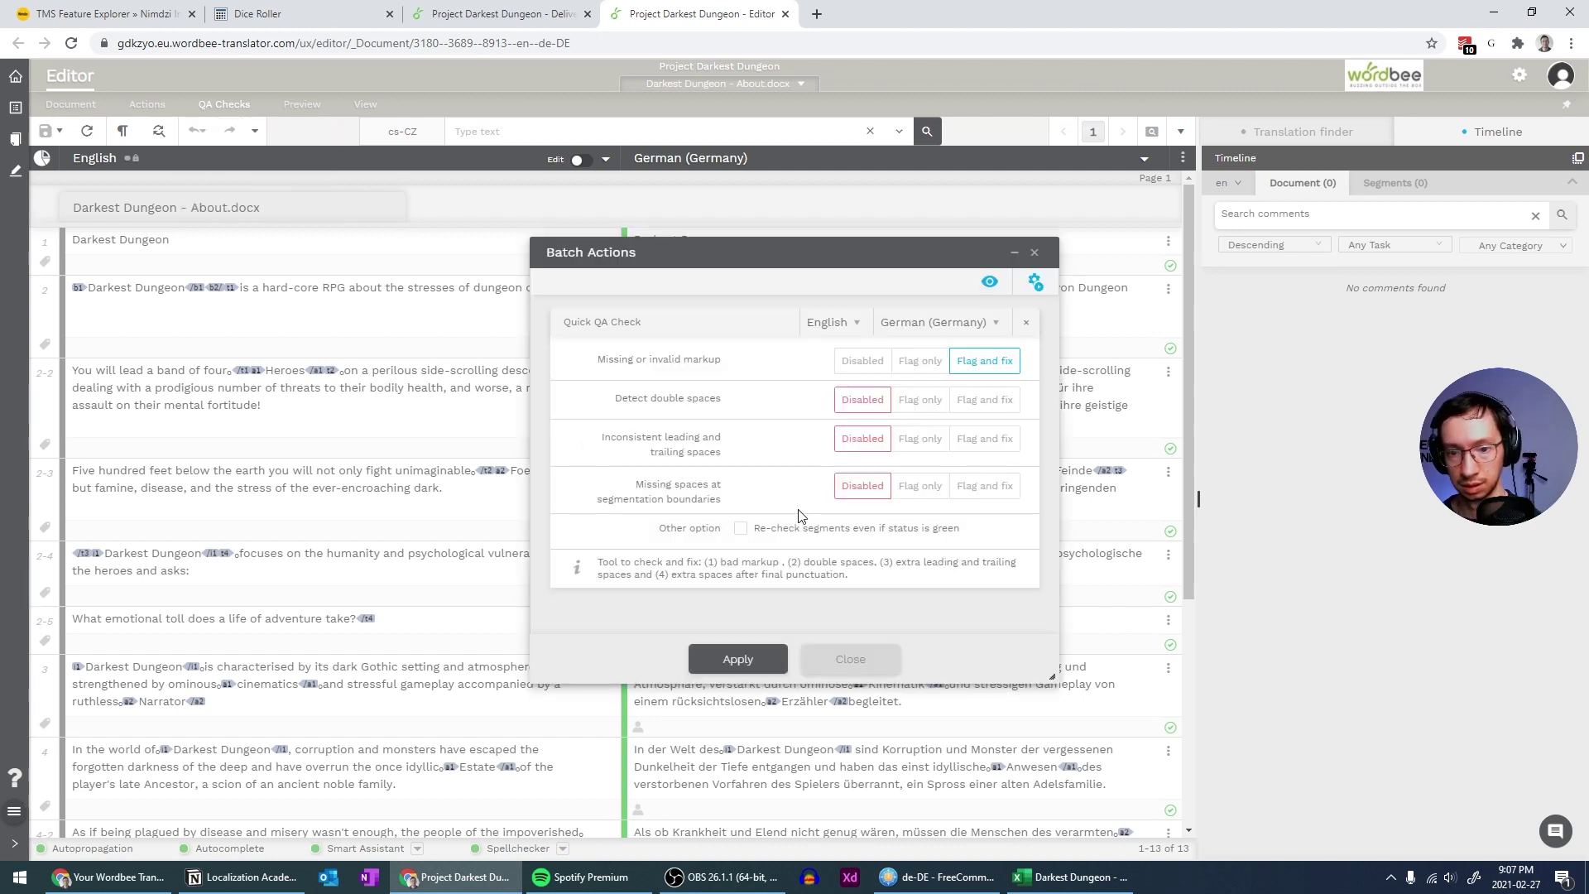
left_click(731, 665)
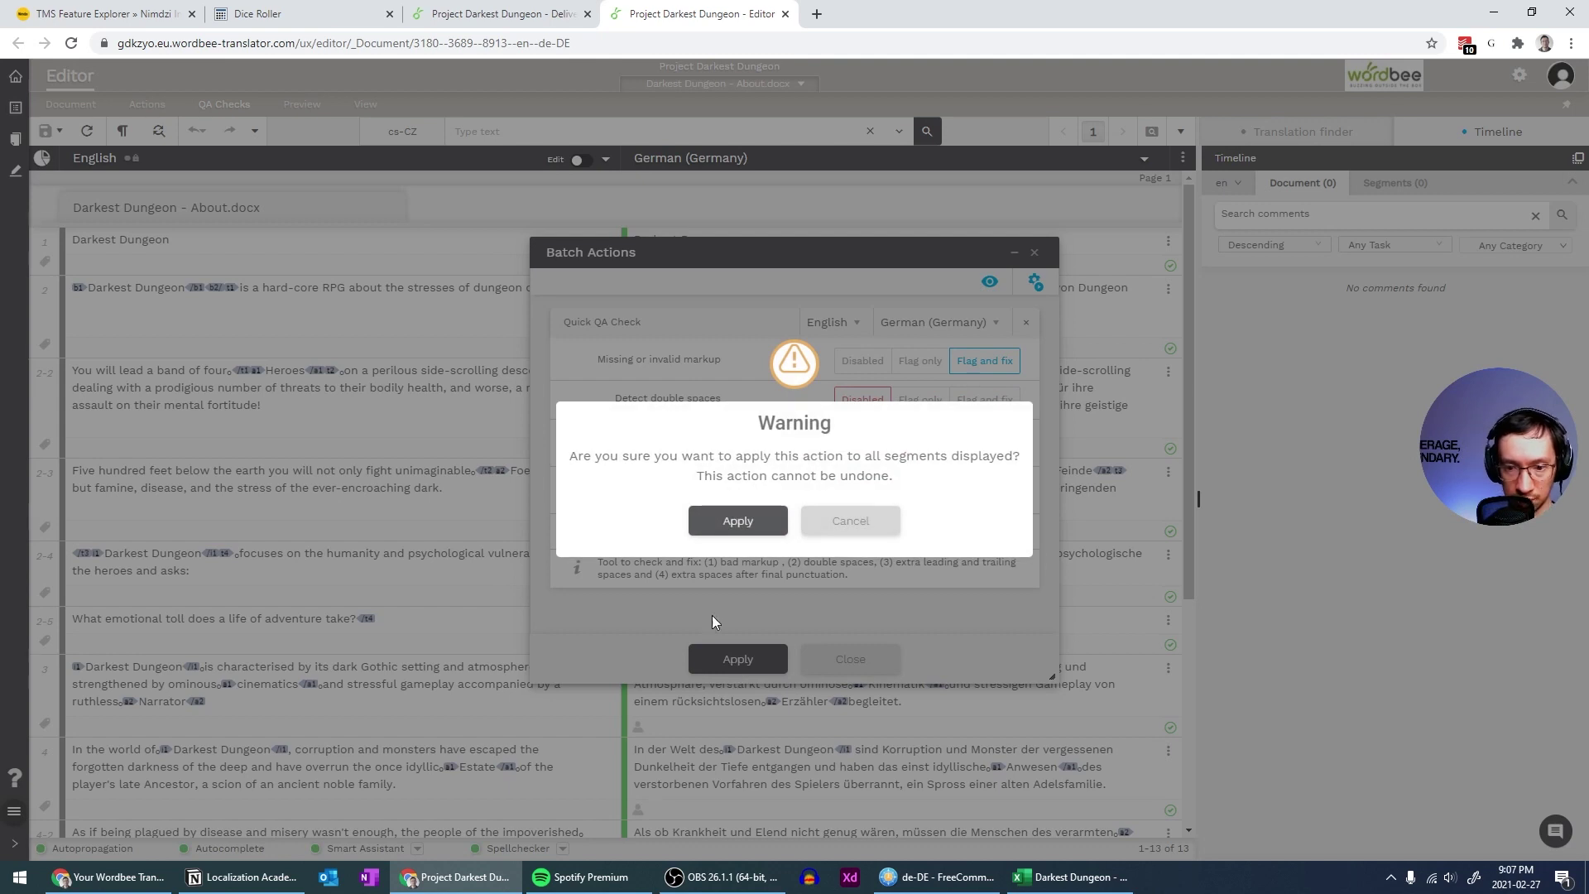
left_click(813, 531)
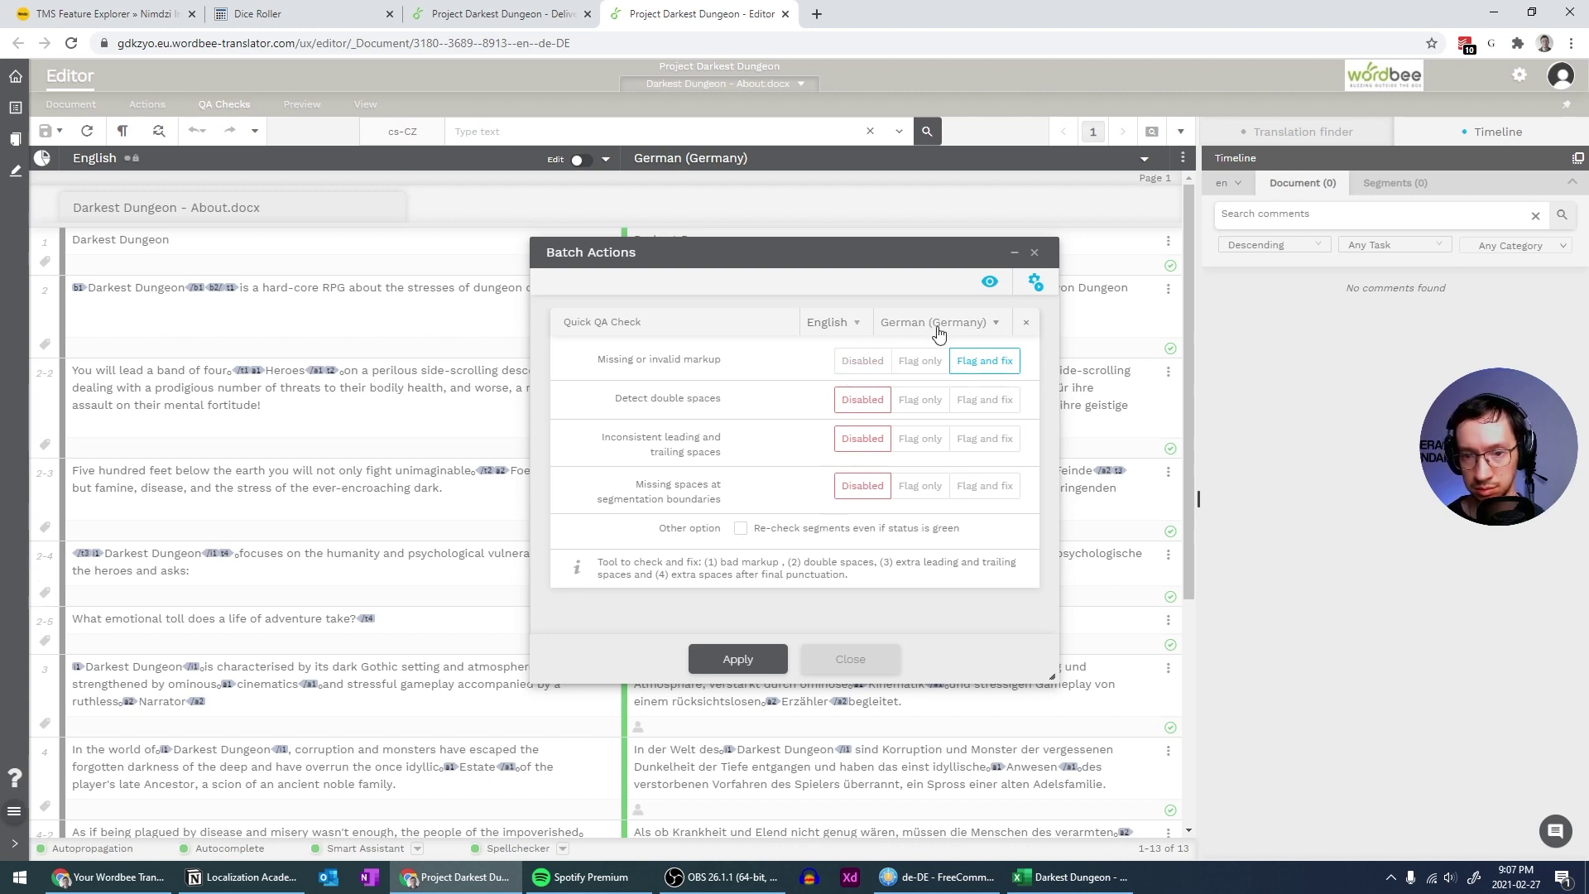
left_click(908, 360)
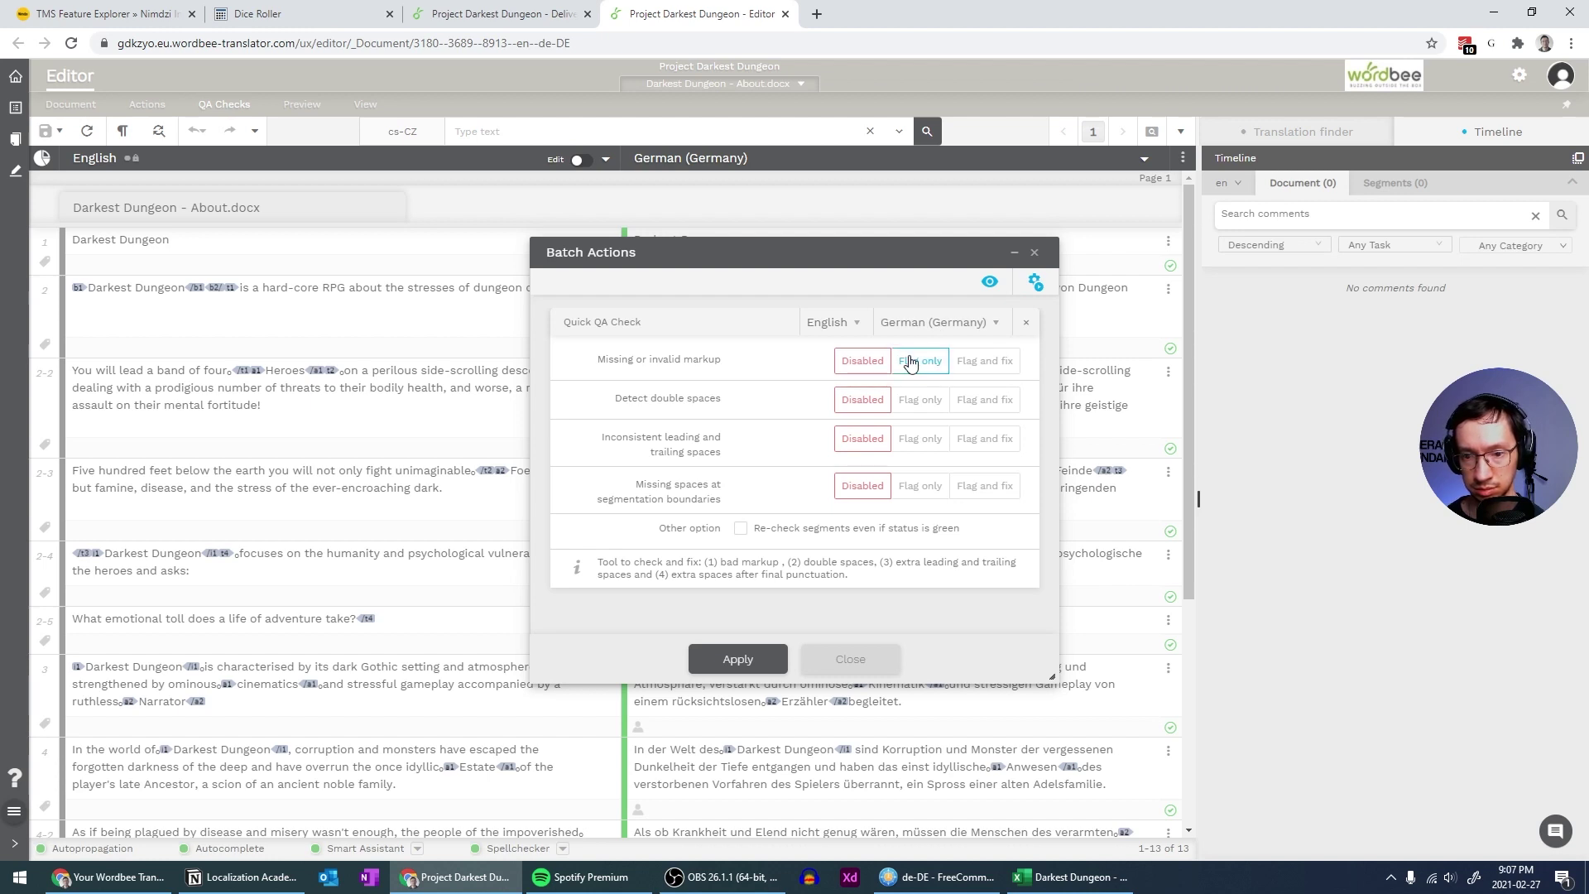
left_click(738, 658)
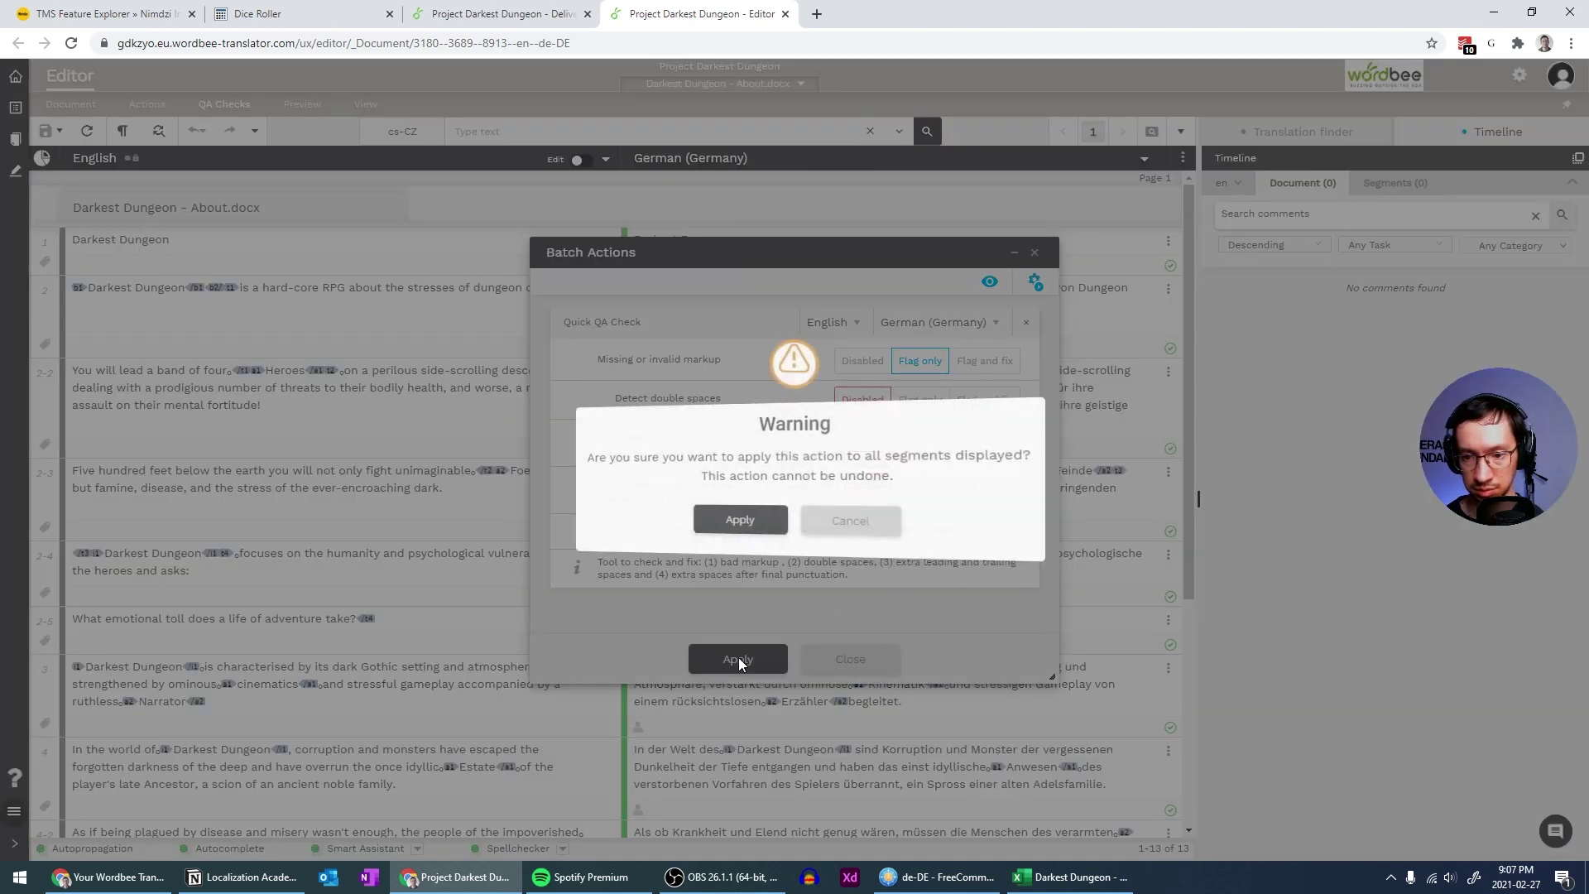
left_click(748, 520)
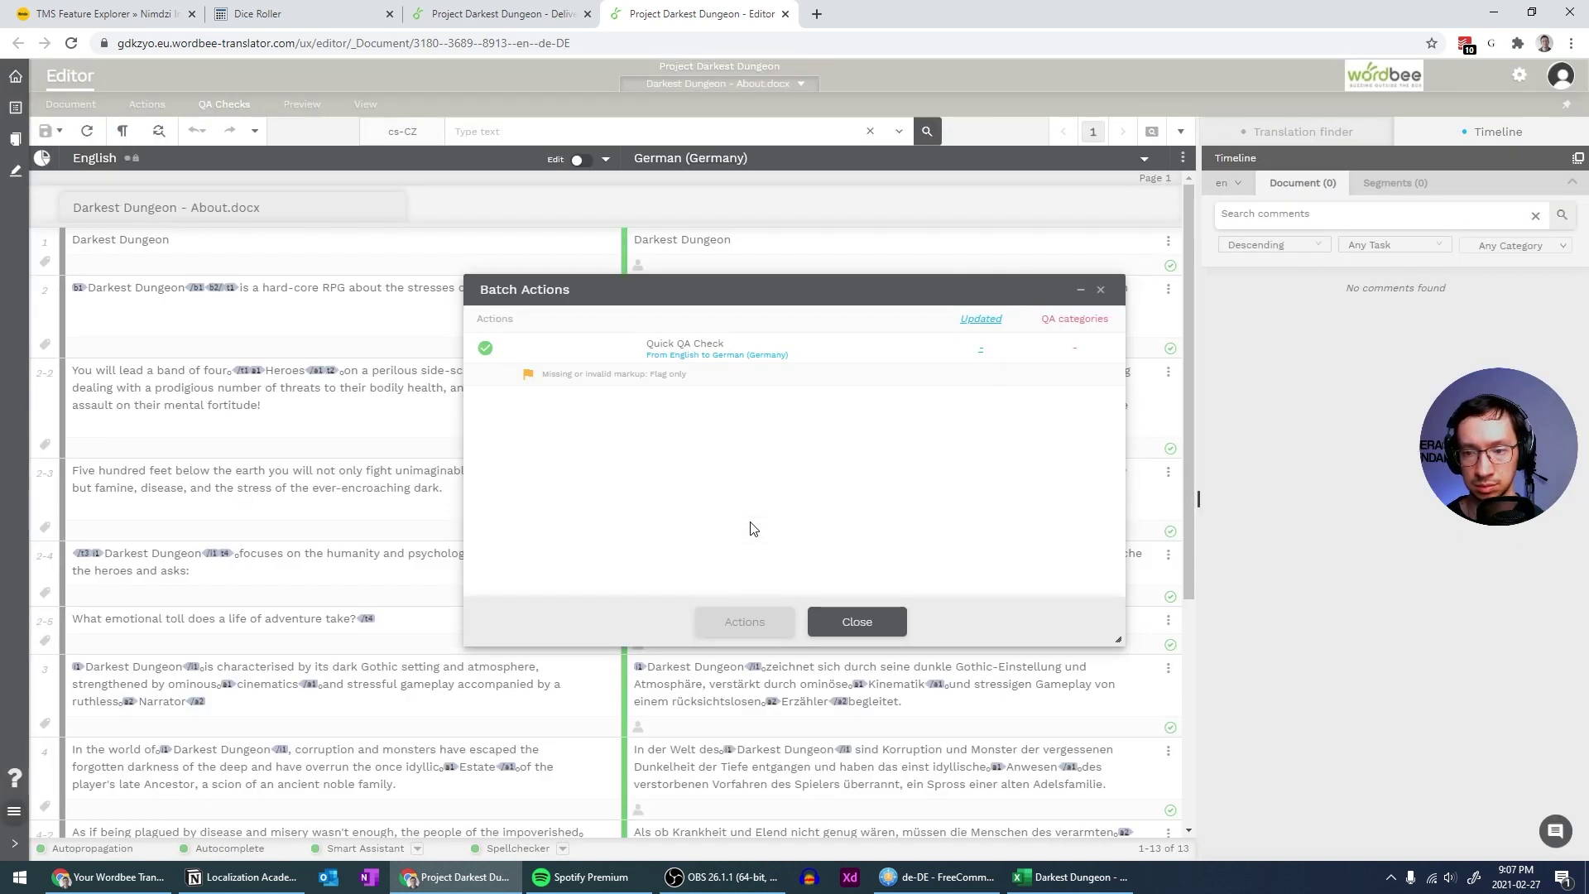
left_click(854, 623)
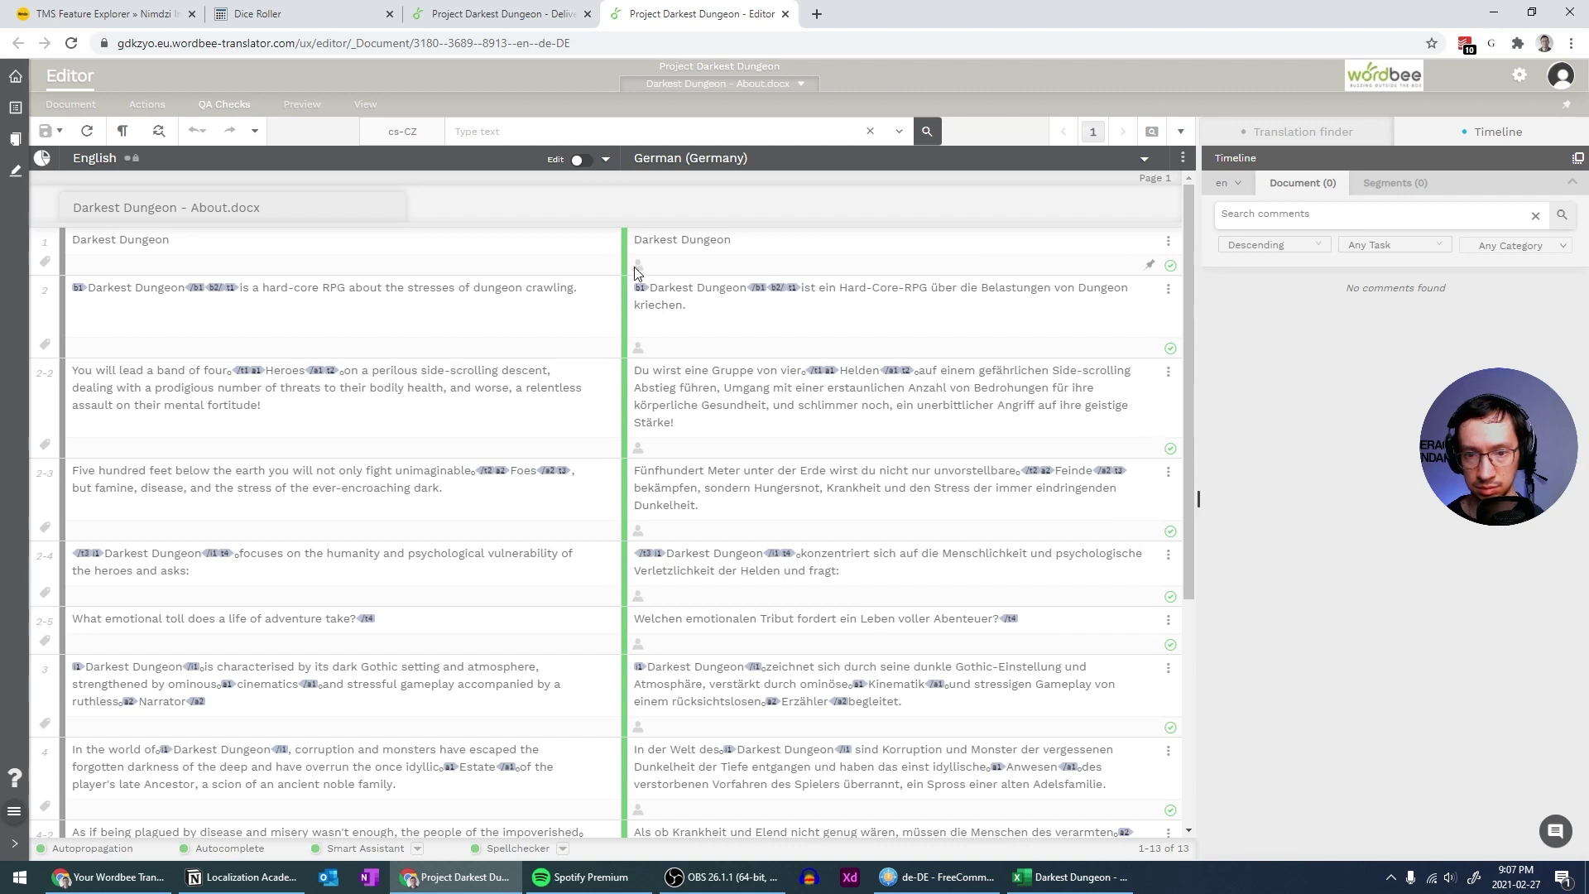
Browse the editor's View and Preview menus without changing the About.docx translation
left_click(358, 106)
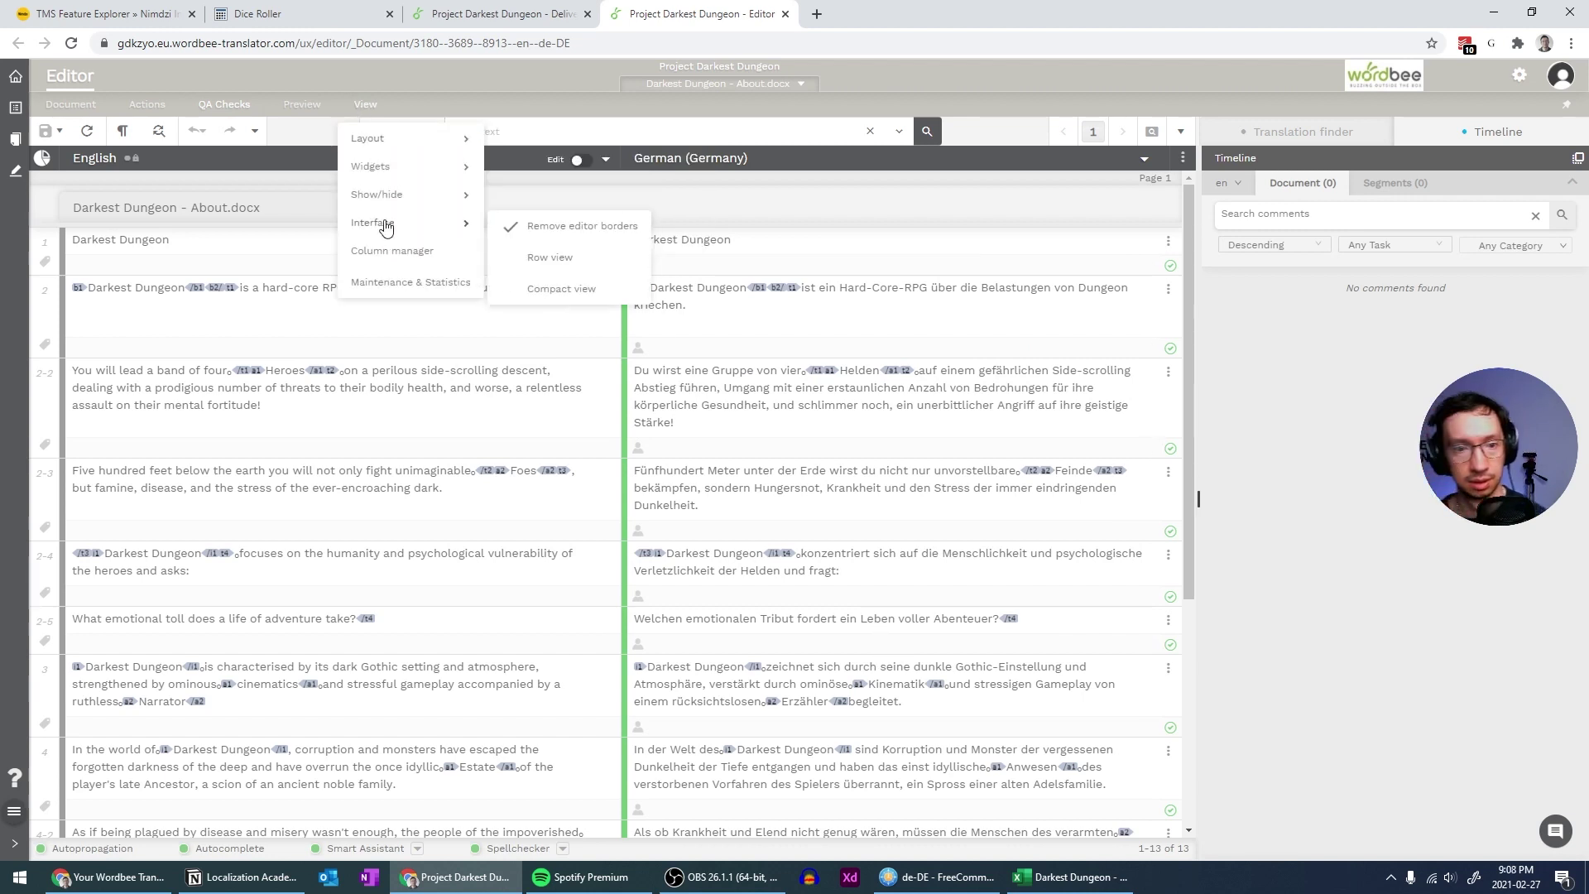
mouse_move(389, 204)
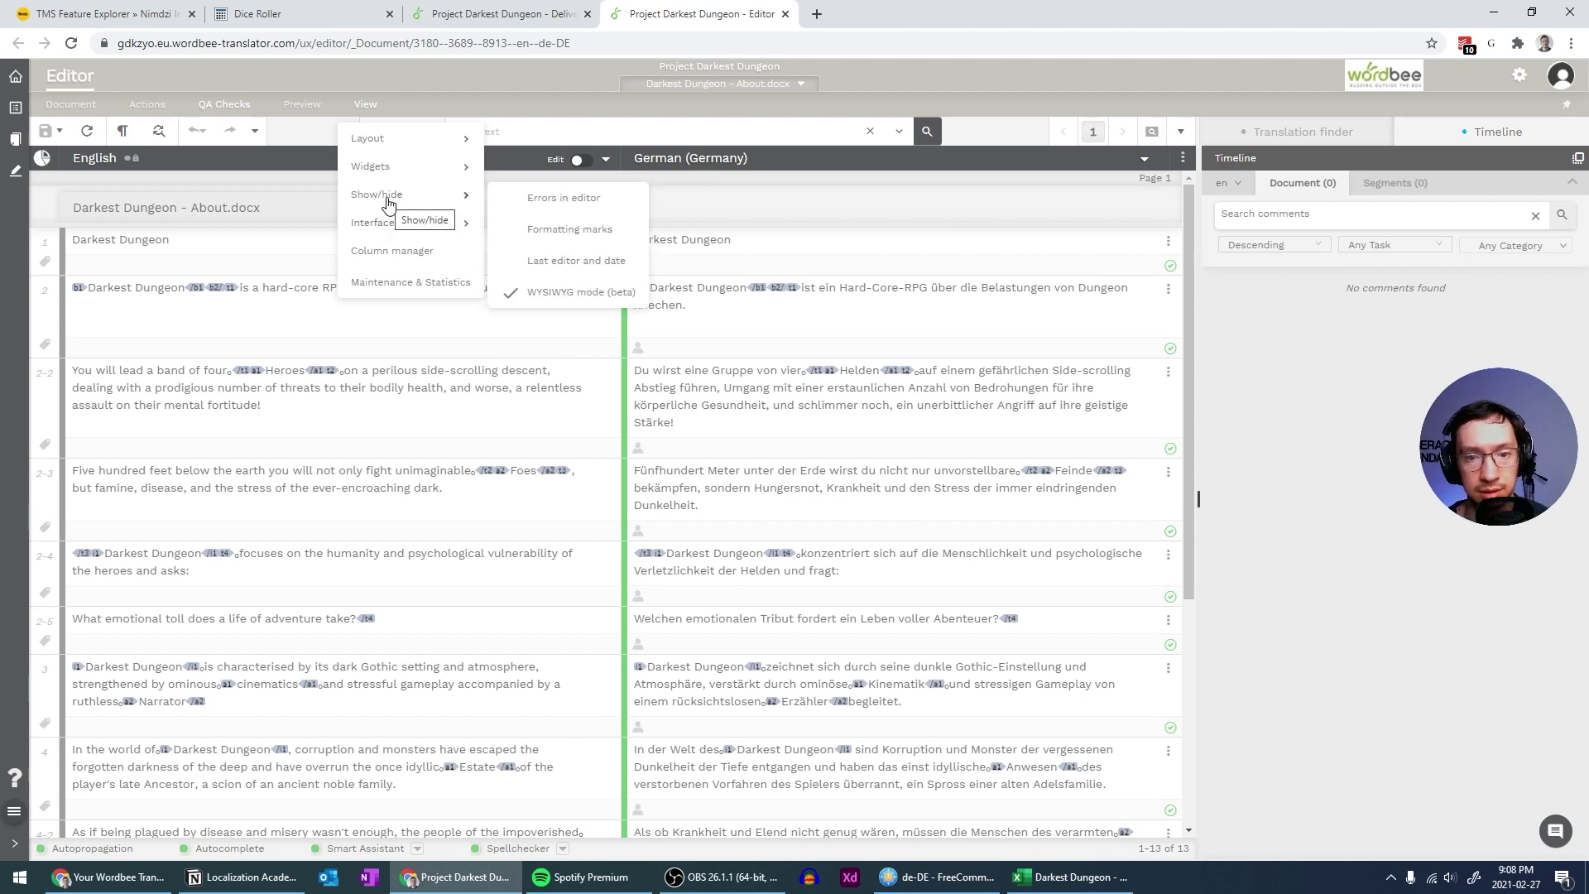
left_click(321, 111)
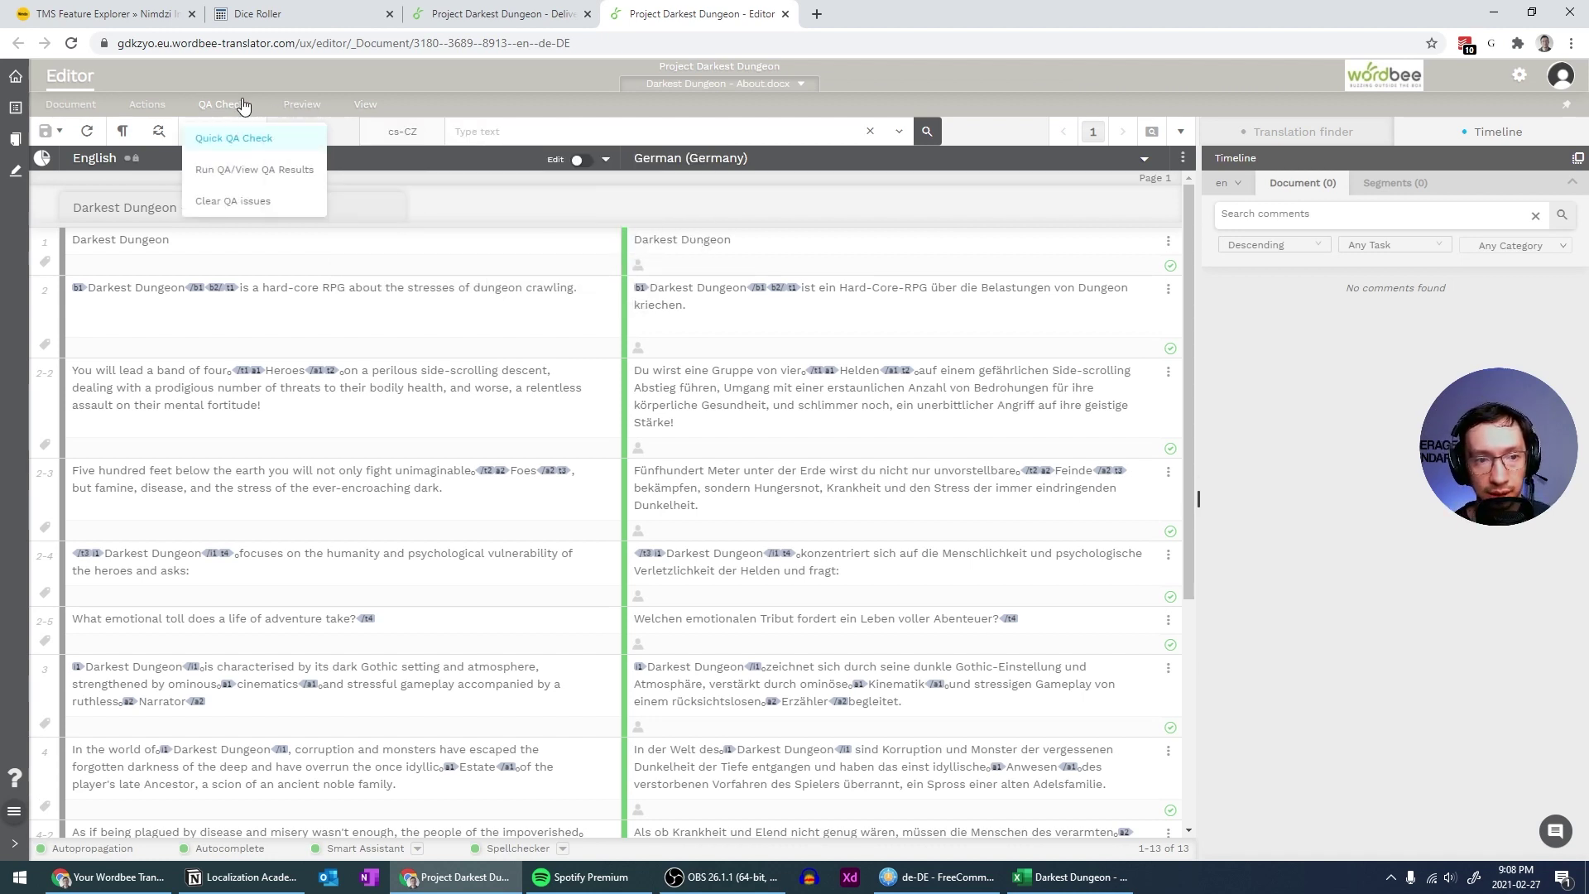
mouse_move(145, 106)
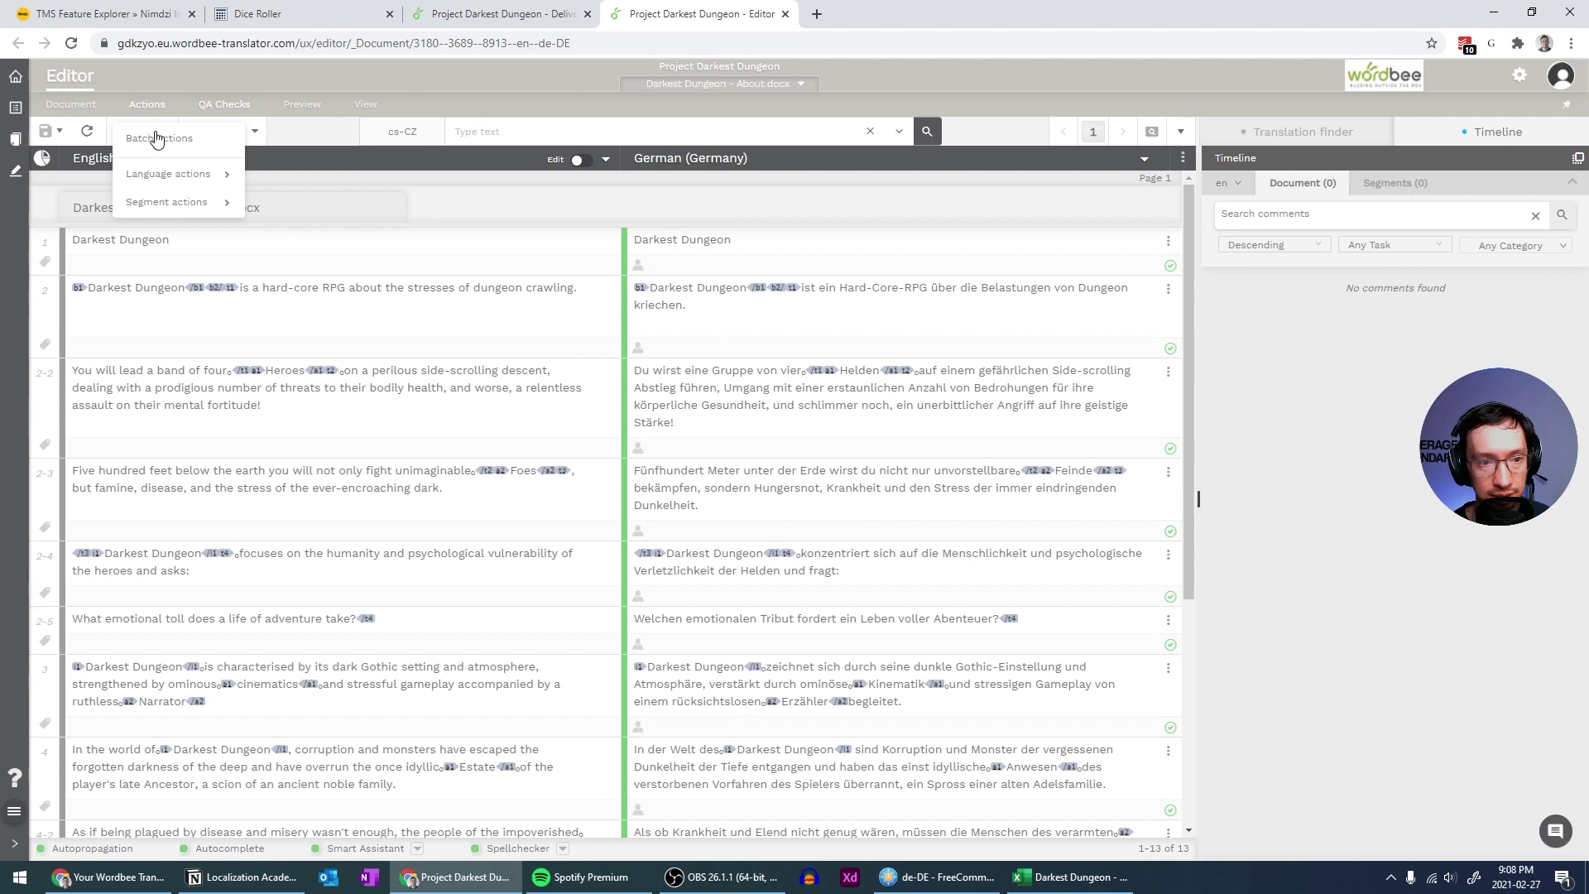
mouse_move(174, 202)
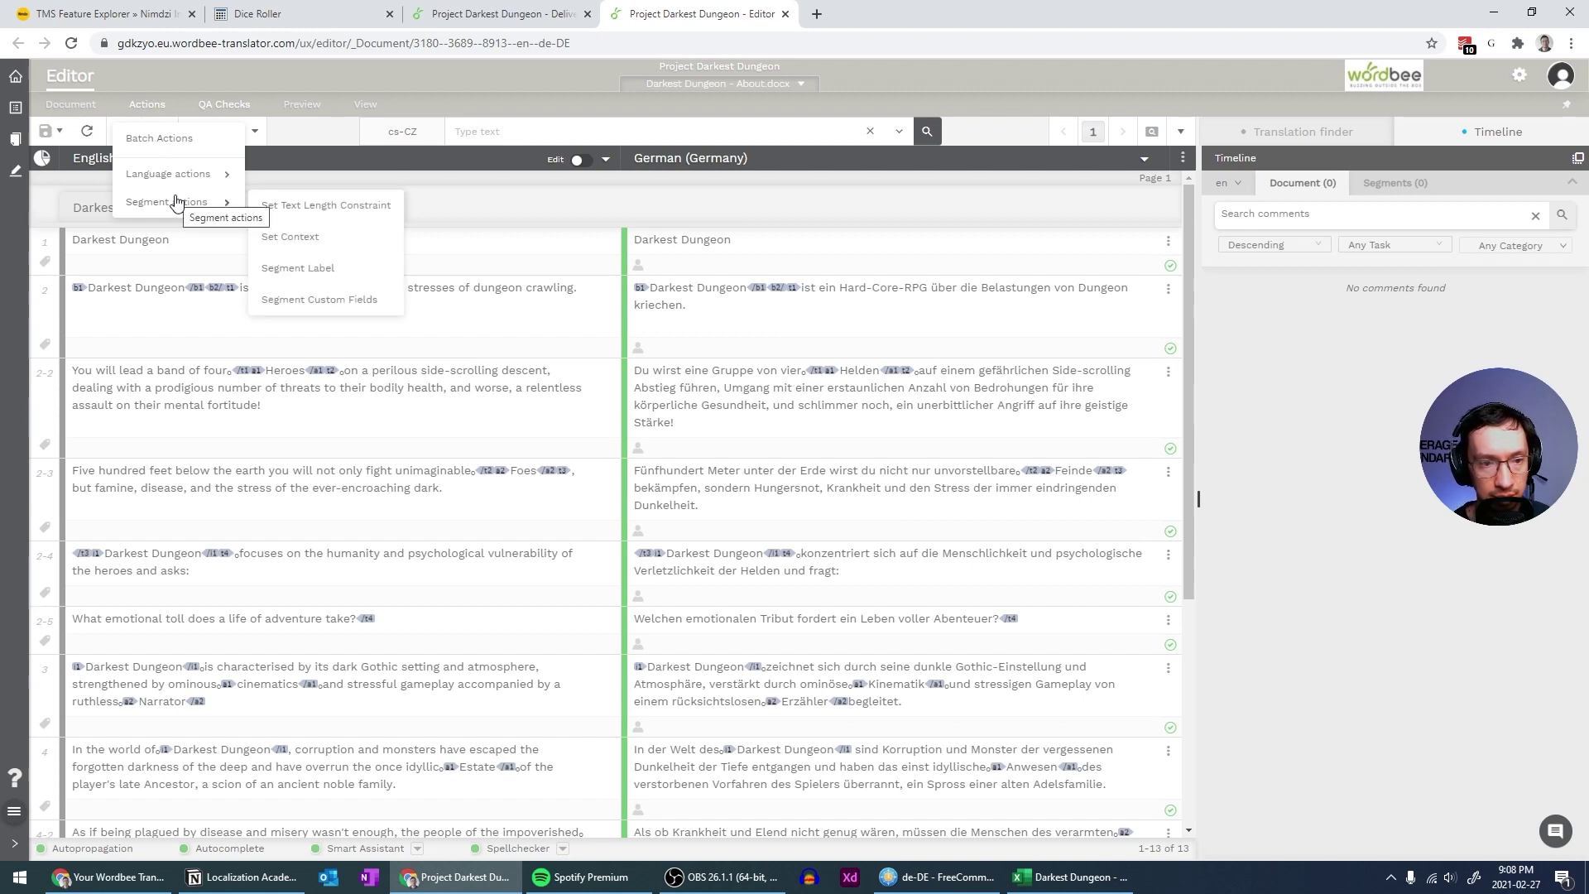
mouse_move(177, 173)
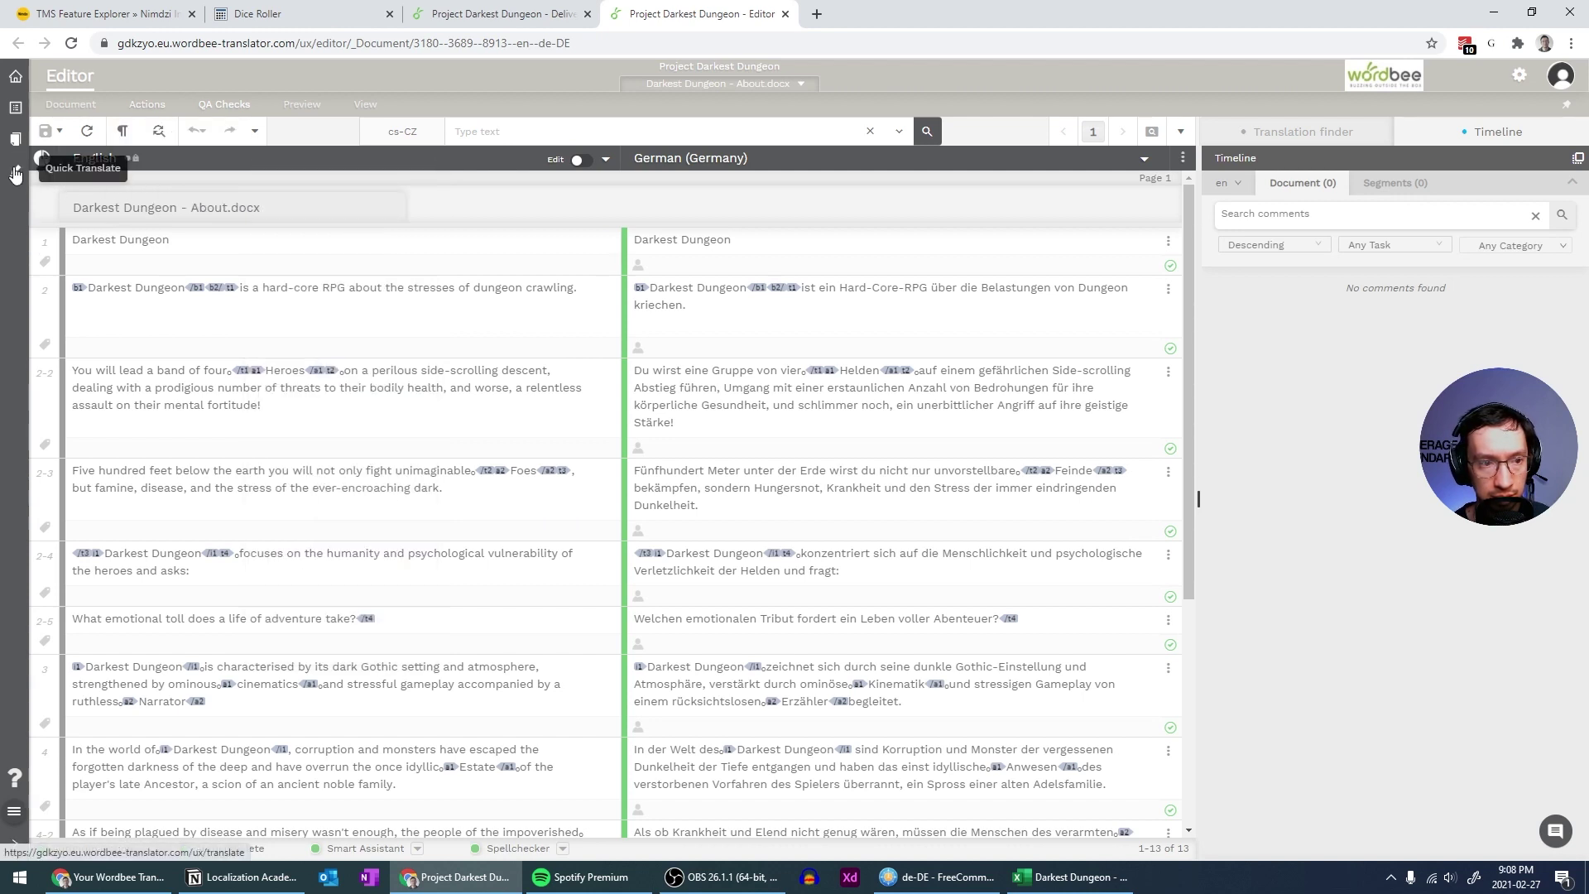
Search Google for 'wordbeee mark job as complete' in a new tab
left_click(816, 15)
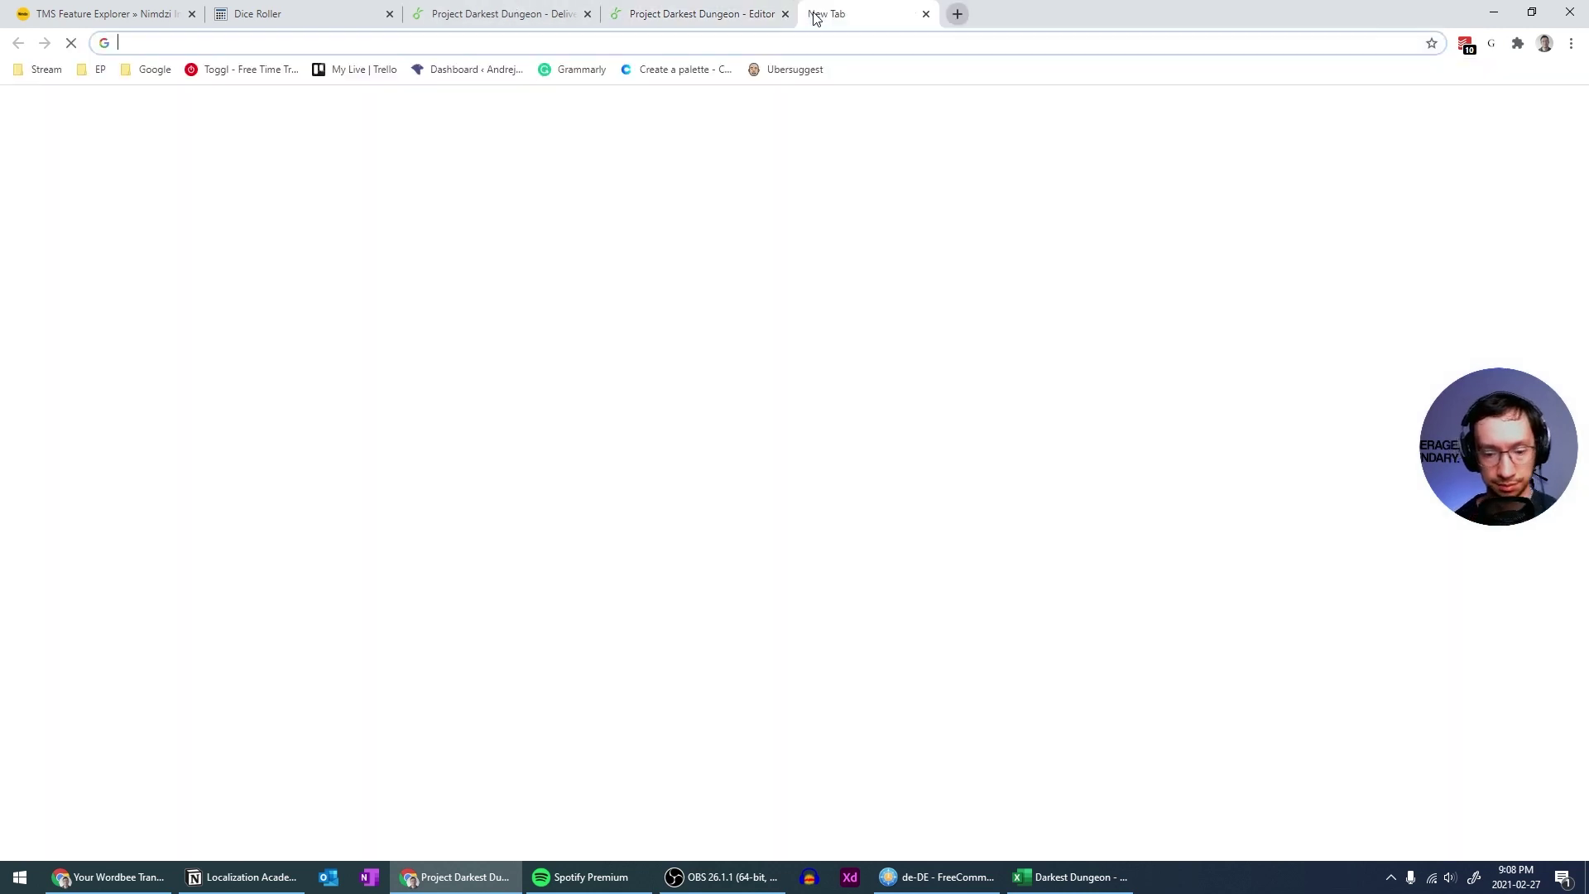
type("wordbe")
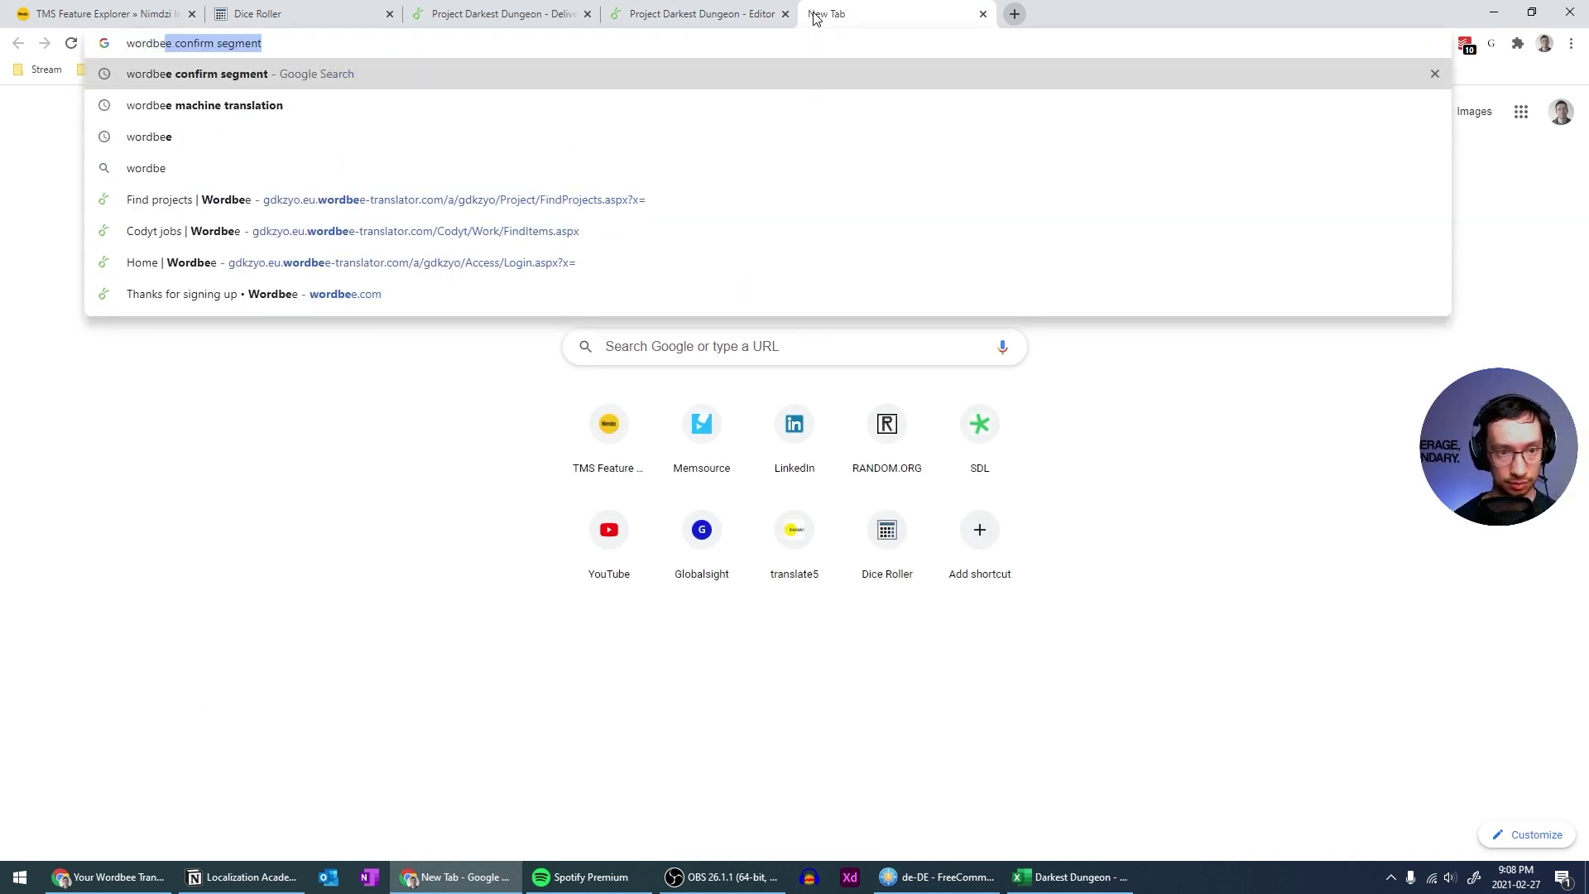
type("e")
type("e mark")
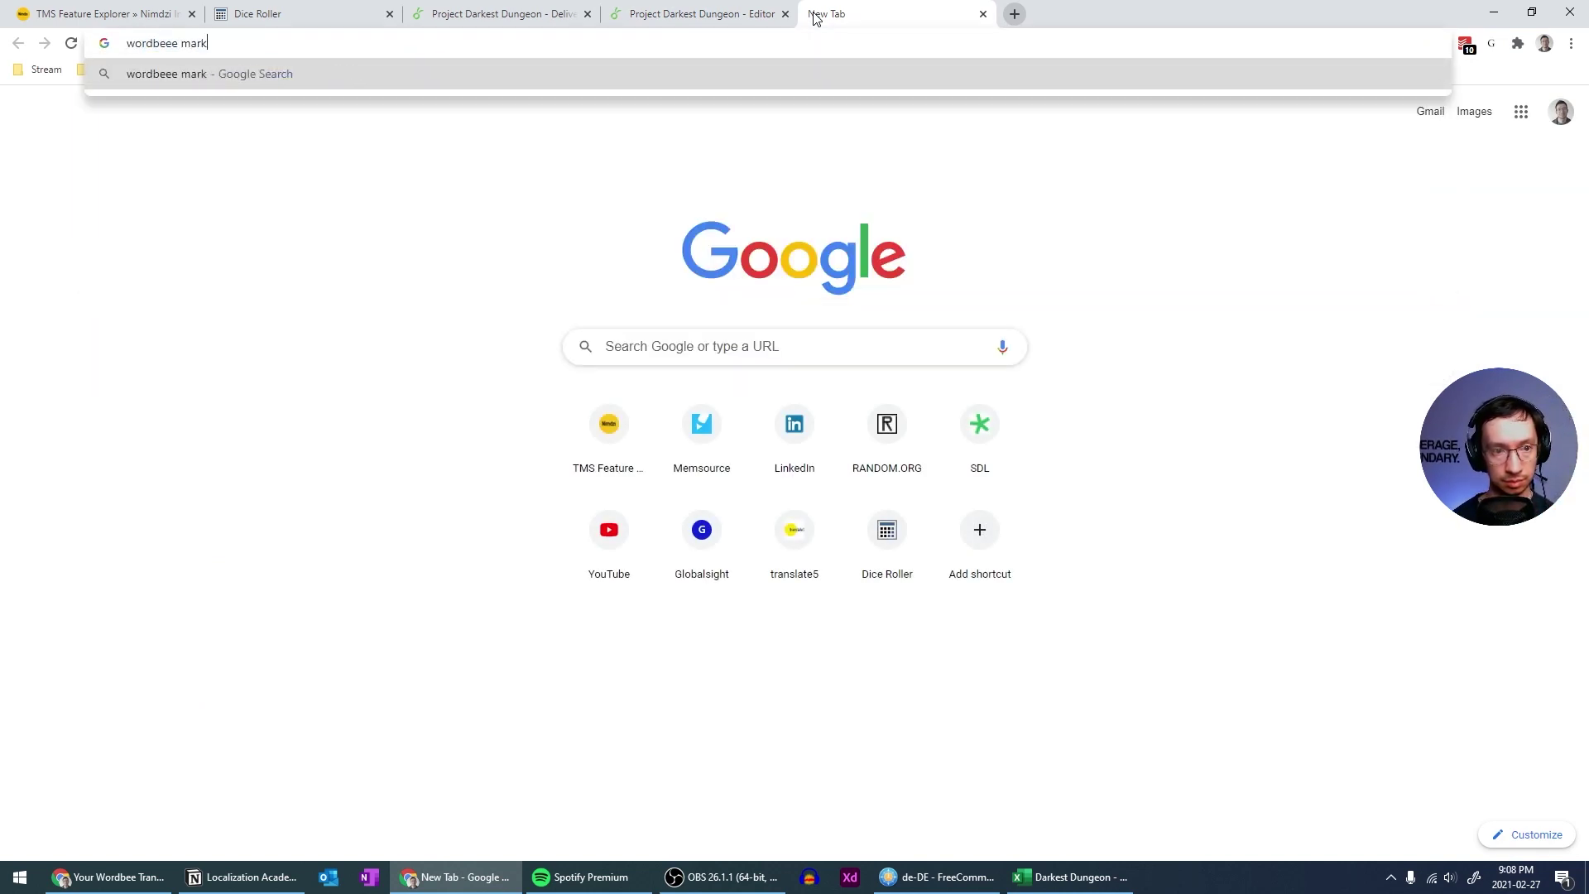
type(" job as complete")
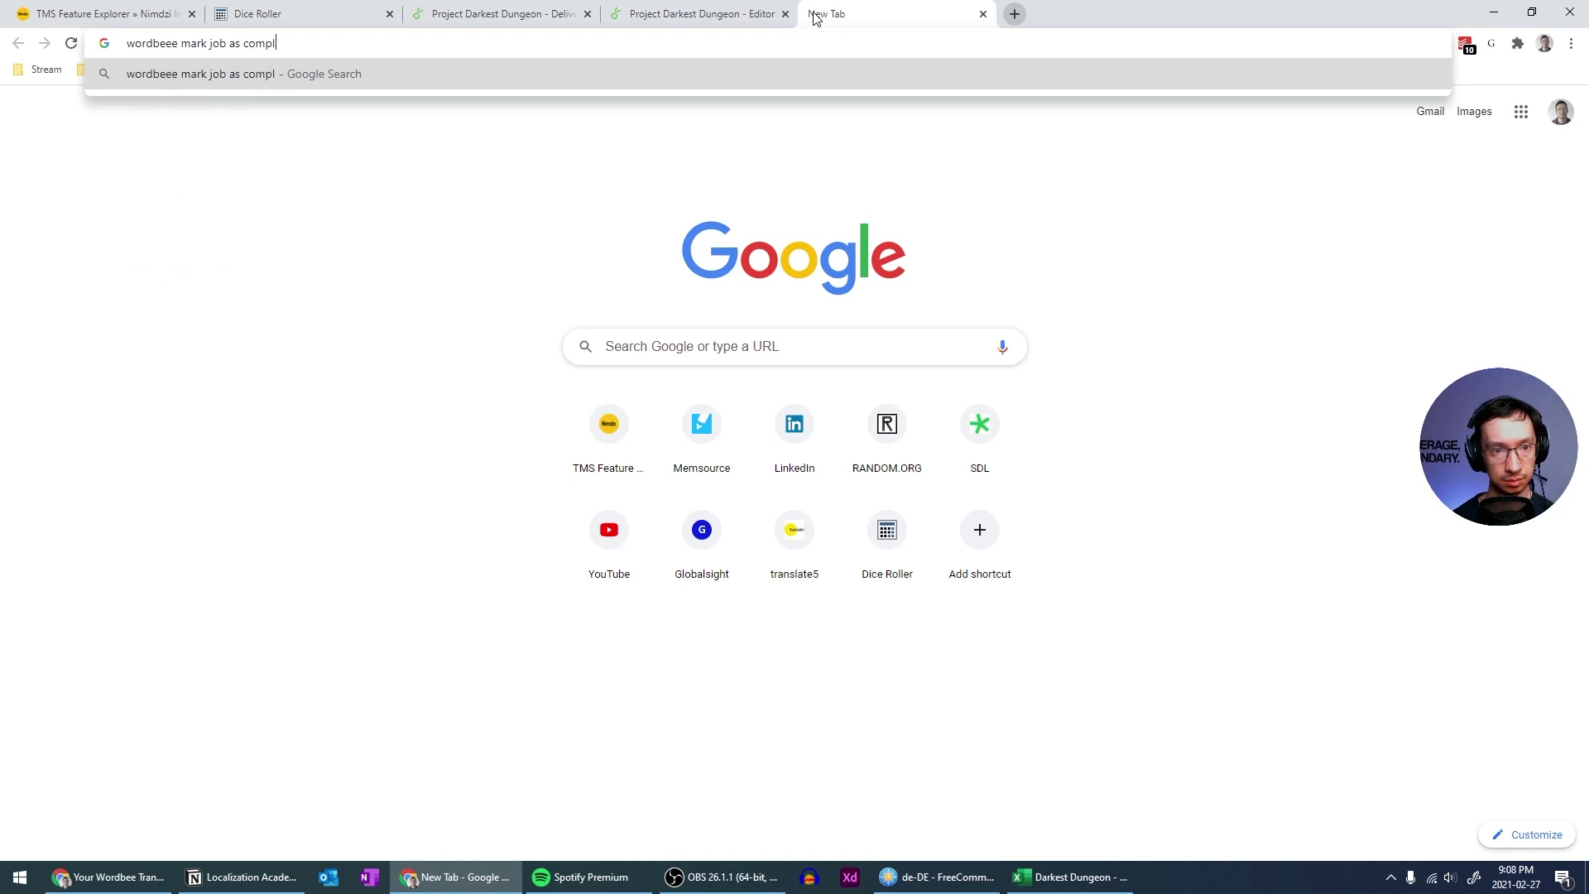
key("Return")
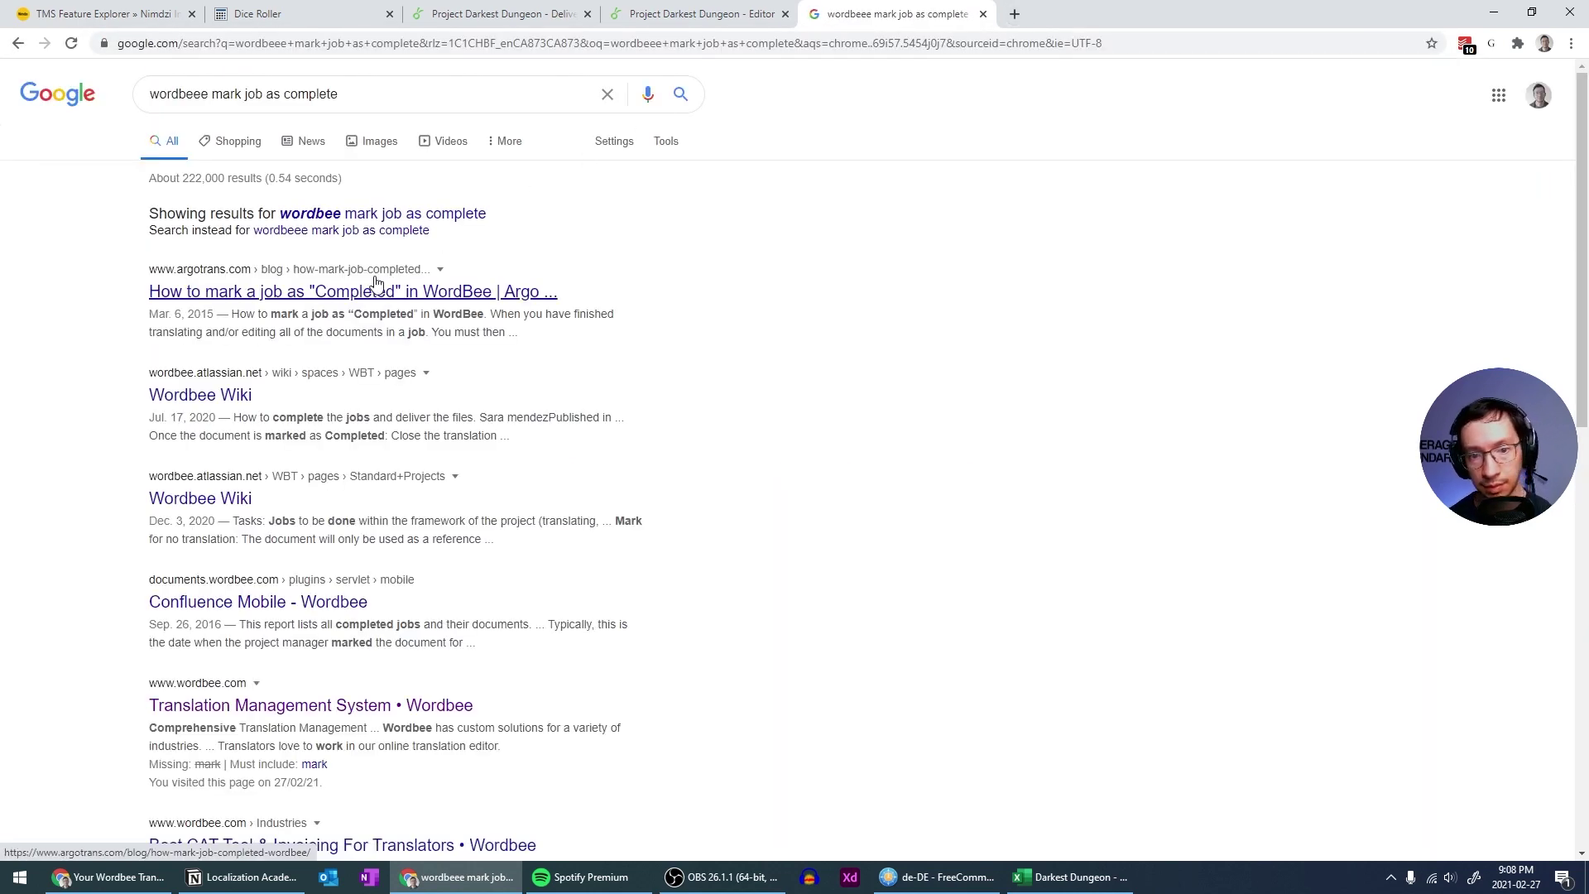
Read the Argo Translation article on completing Wordbee jobs, then close it
left_click(379, 290)
scroll(389, 447, "down", 2)
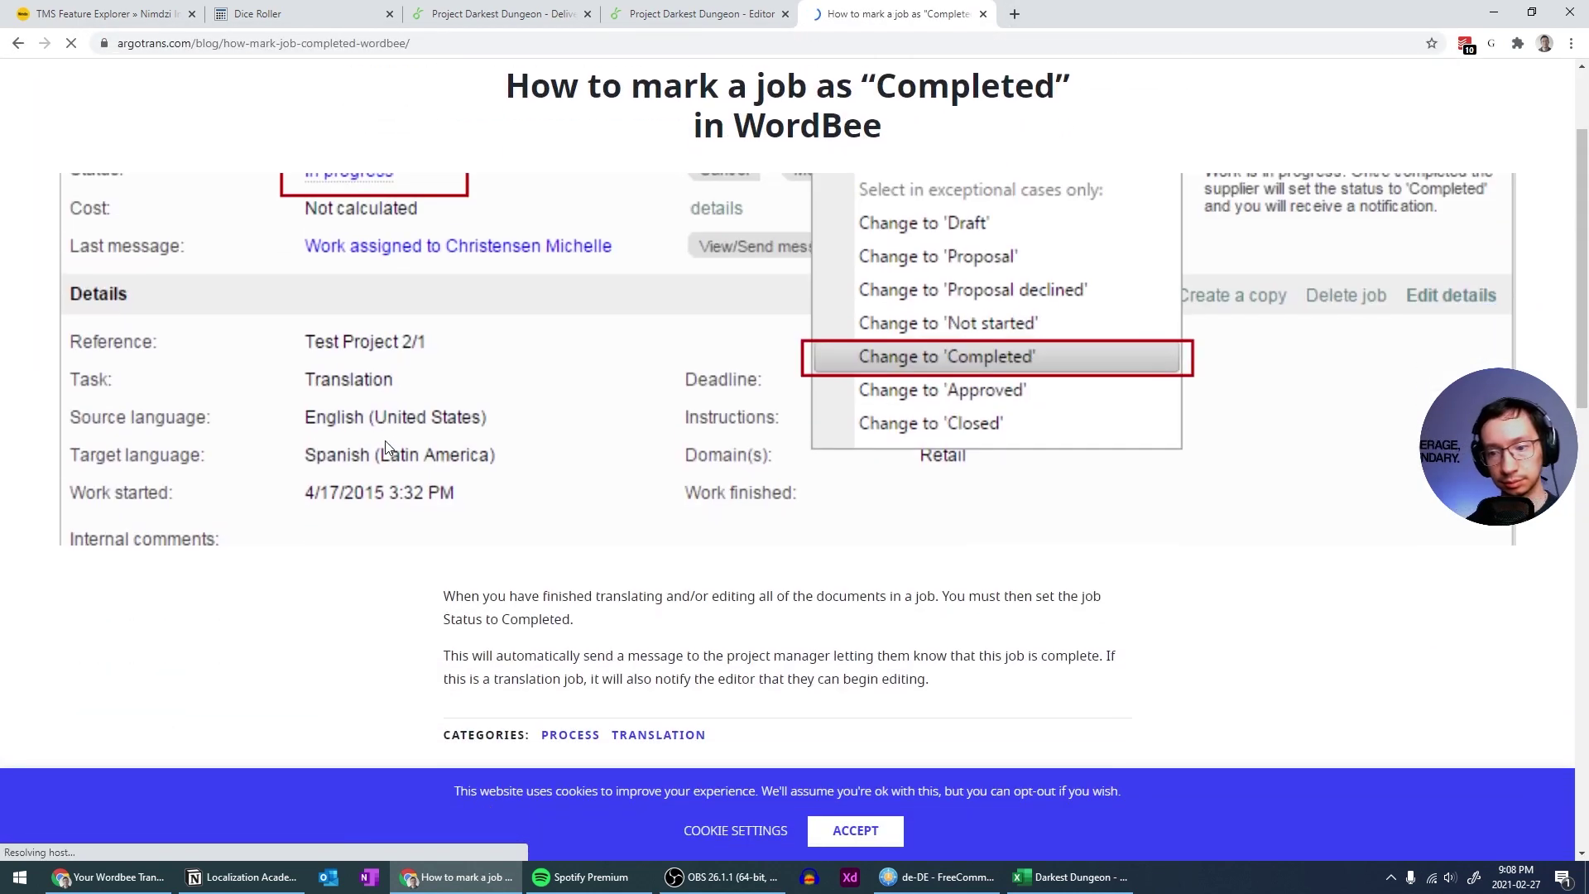
scroll(384, 447, "down", 2)
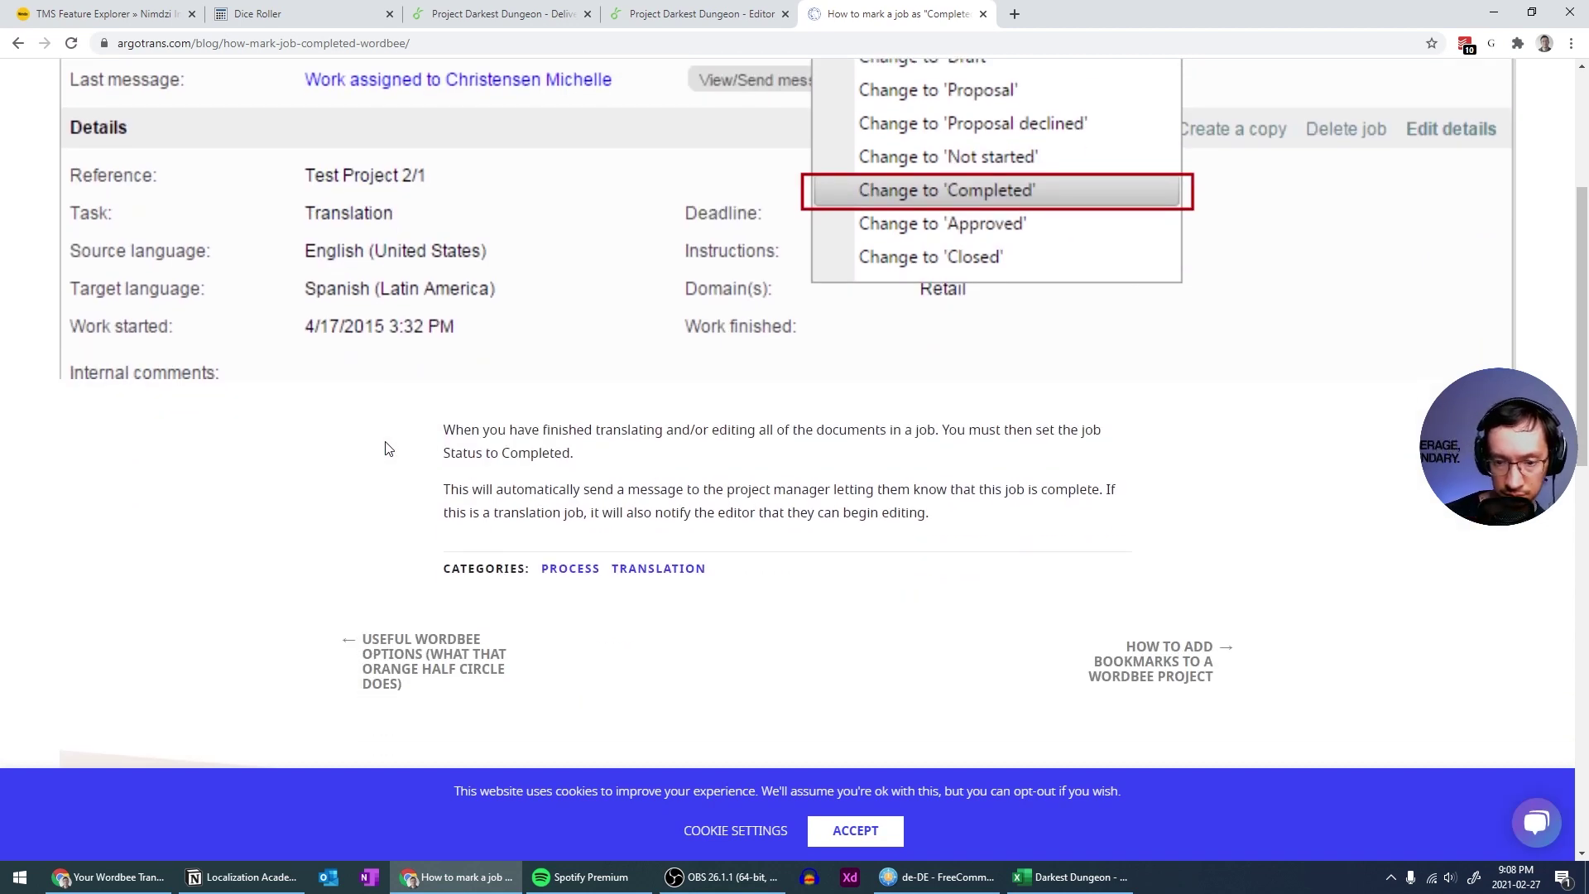
scroll(388, 447, "up", 4)
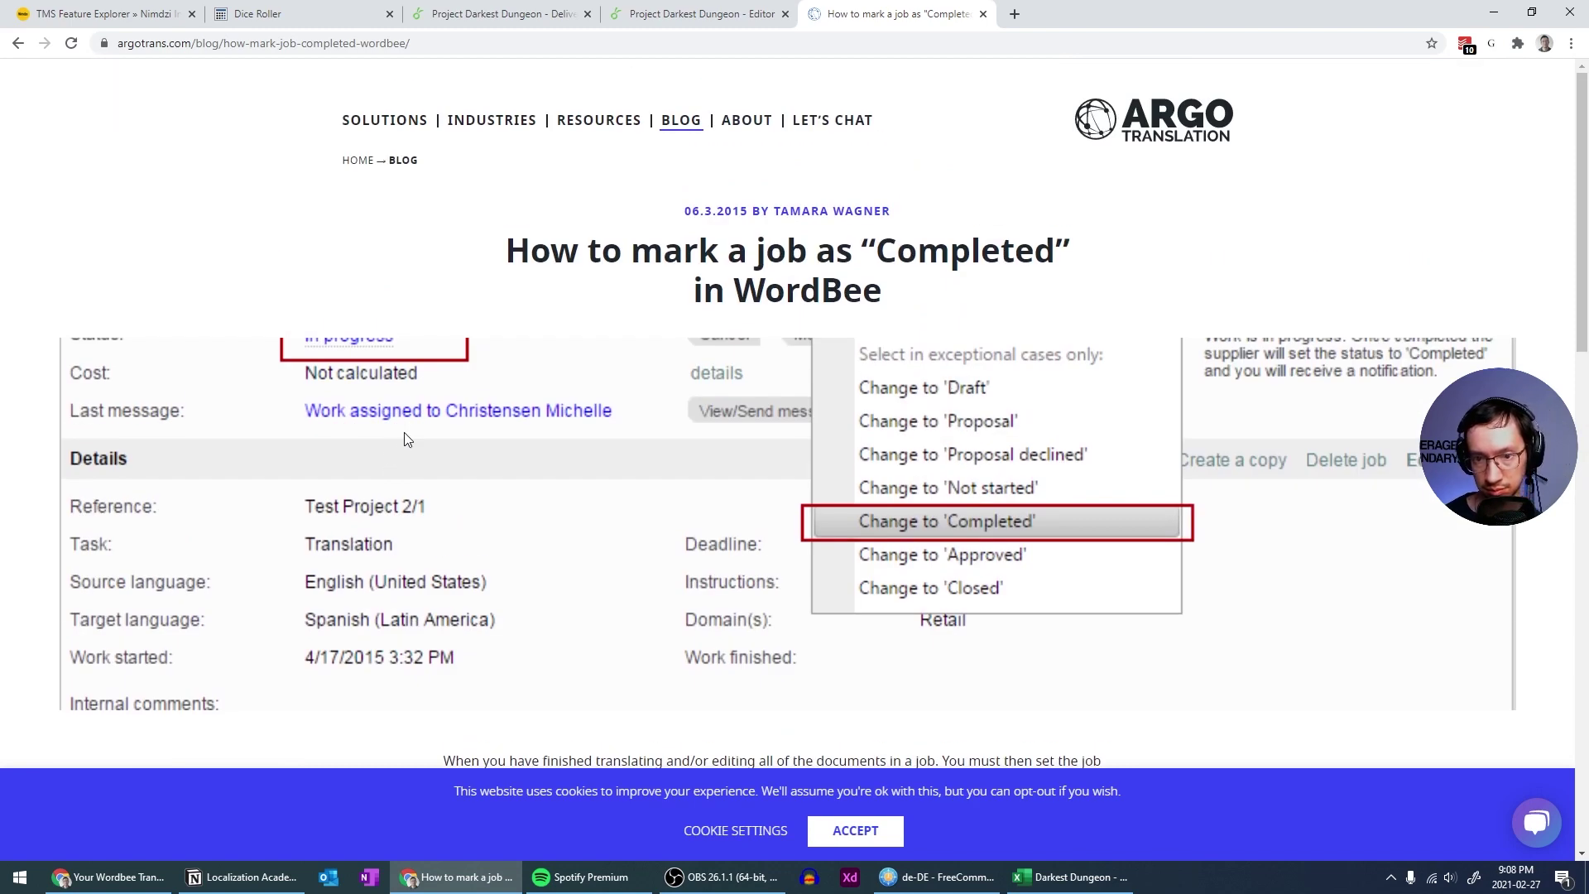
left_click(983, 15)
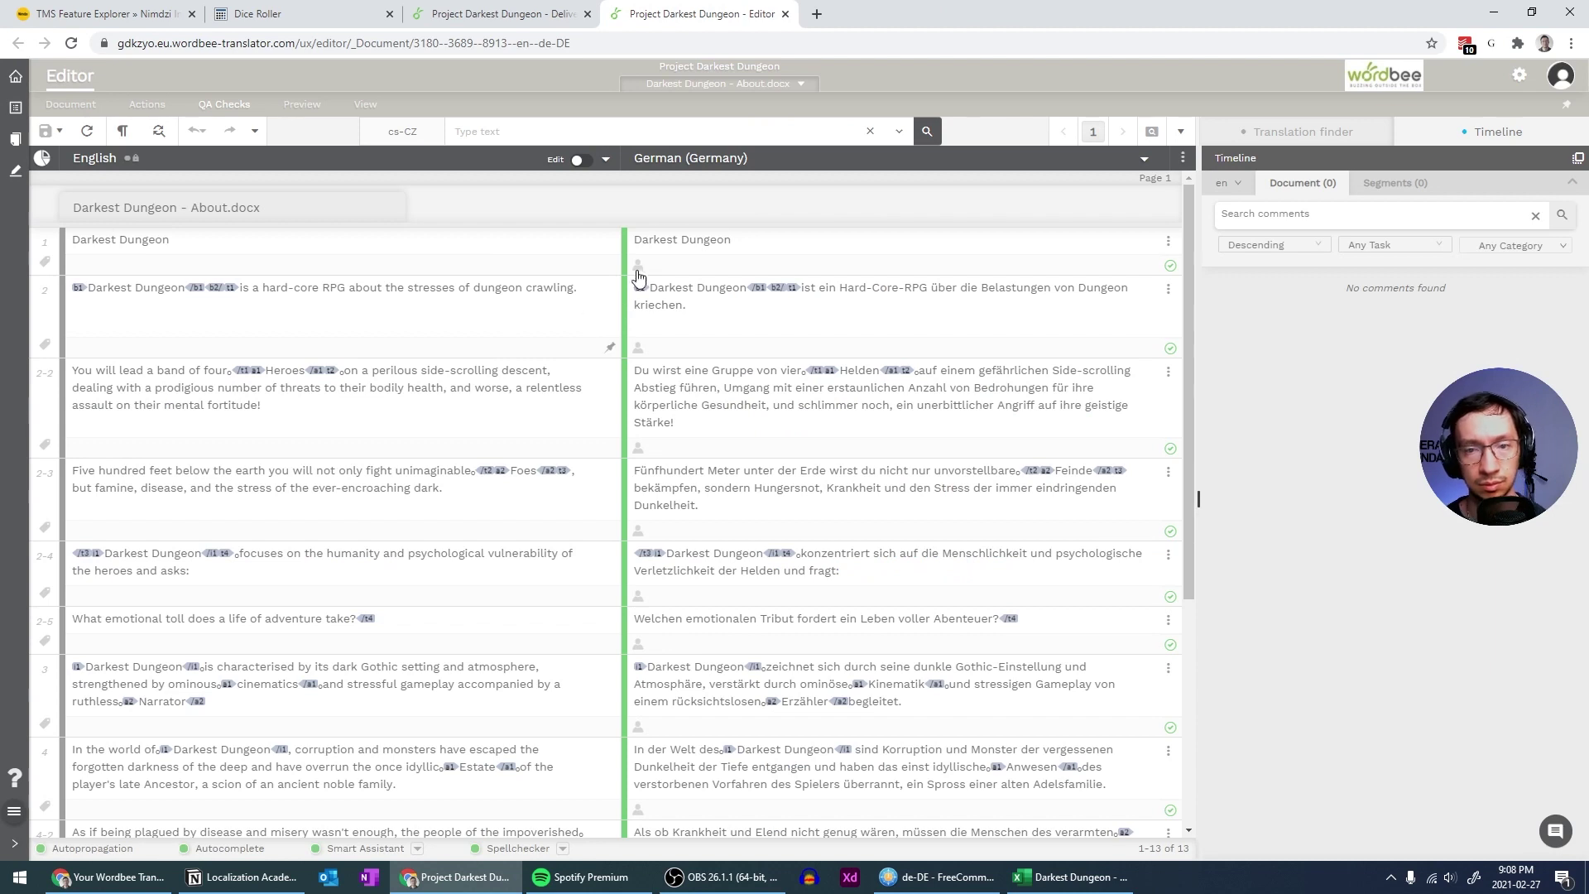
Open the Jobs page and show the Standard jobs list with the Darkest Dungeon jobs
left_click(7, 114)
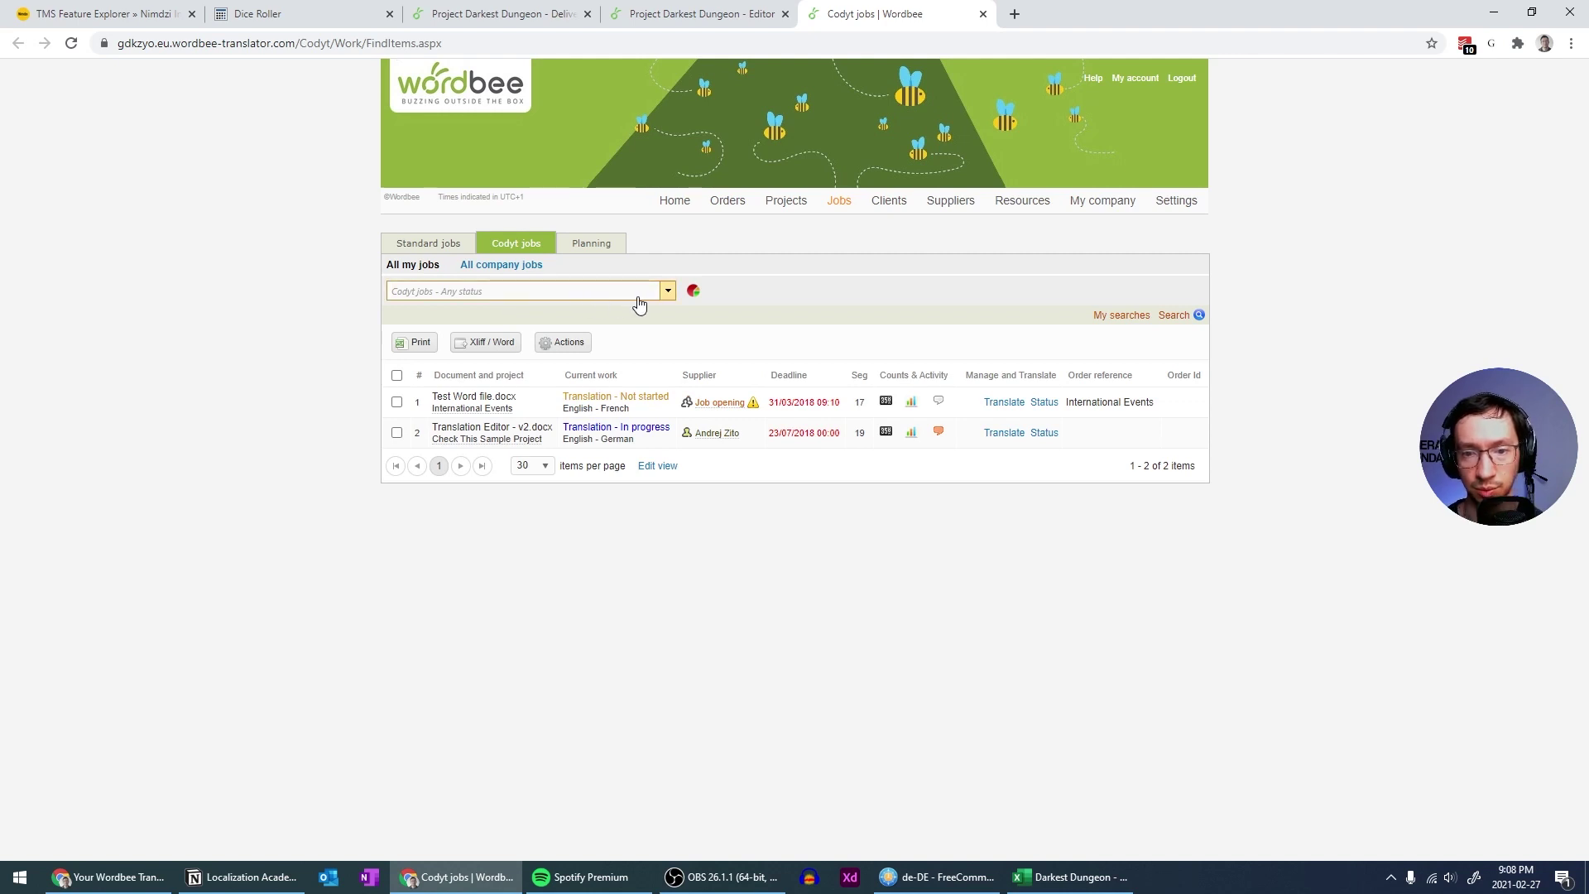
left_click(668, 290)
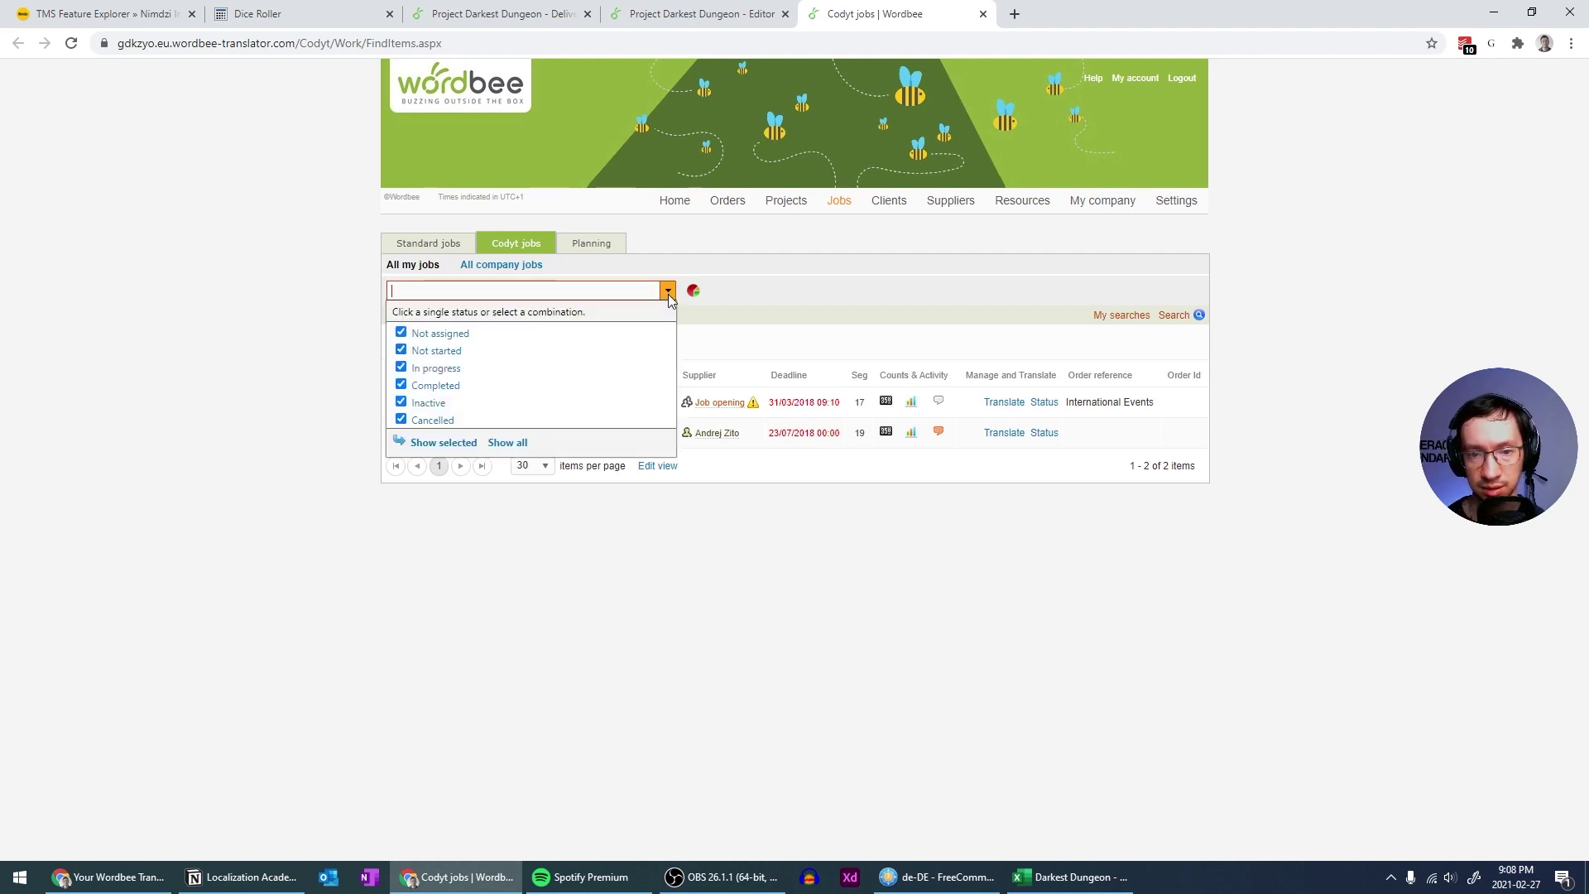
left_click(470, 246)
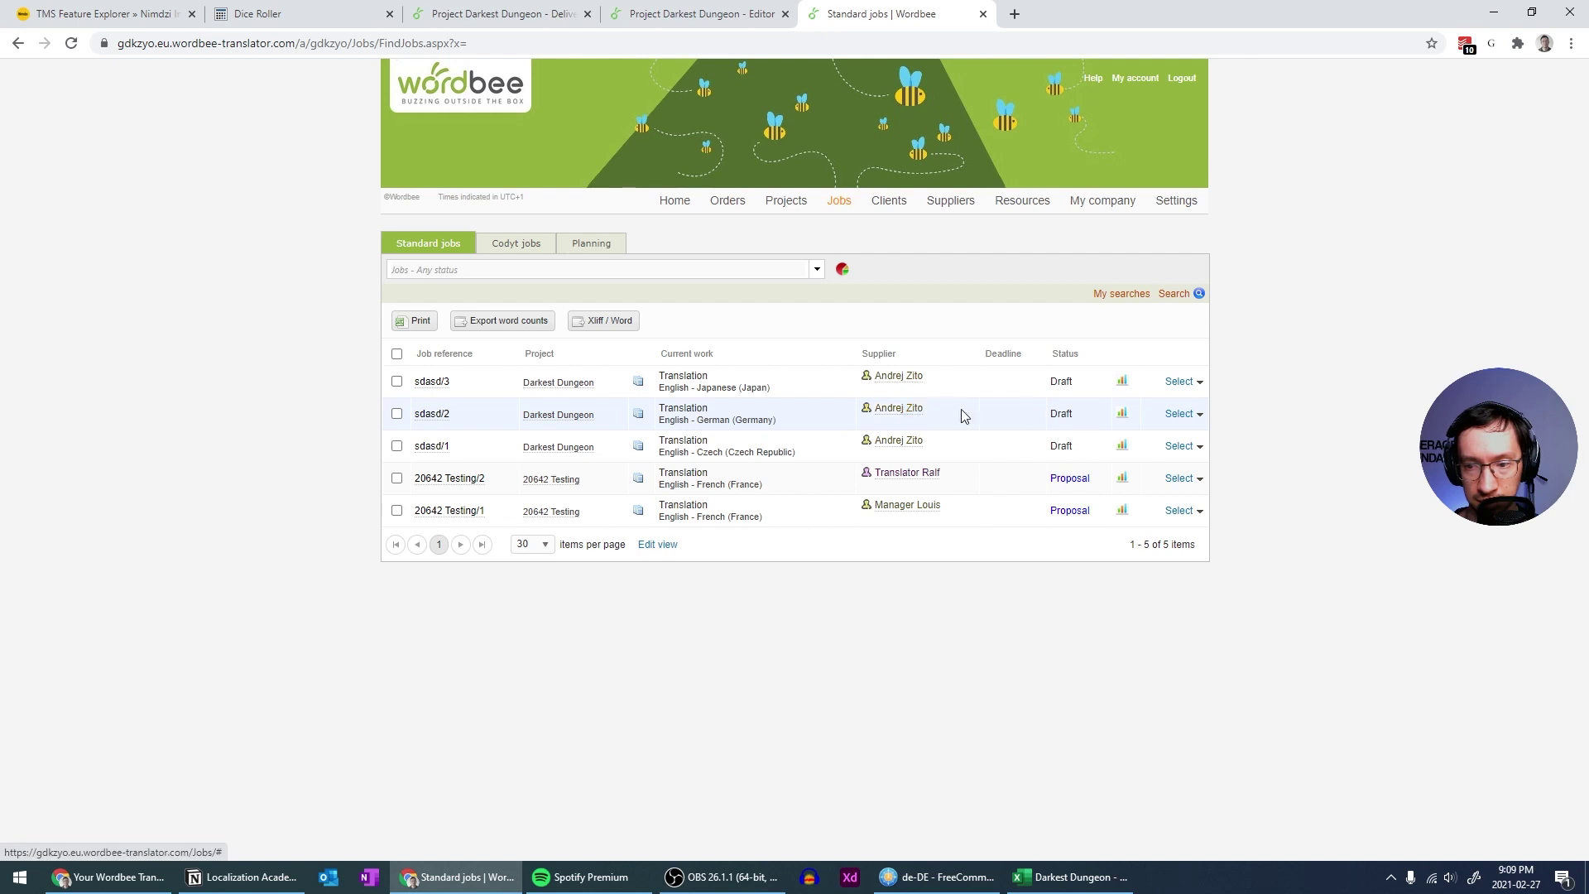
Open job sdasd/2 with all its online documents loaded together in the editor
left_click(1199, 416)
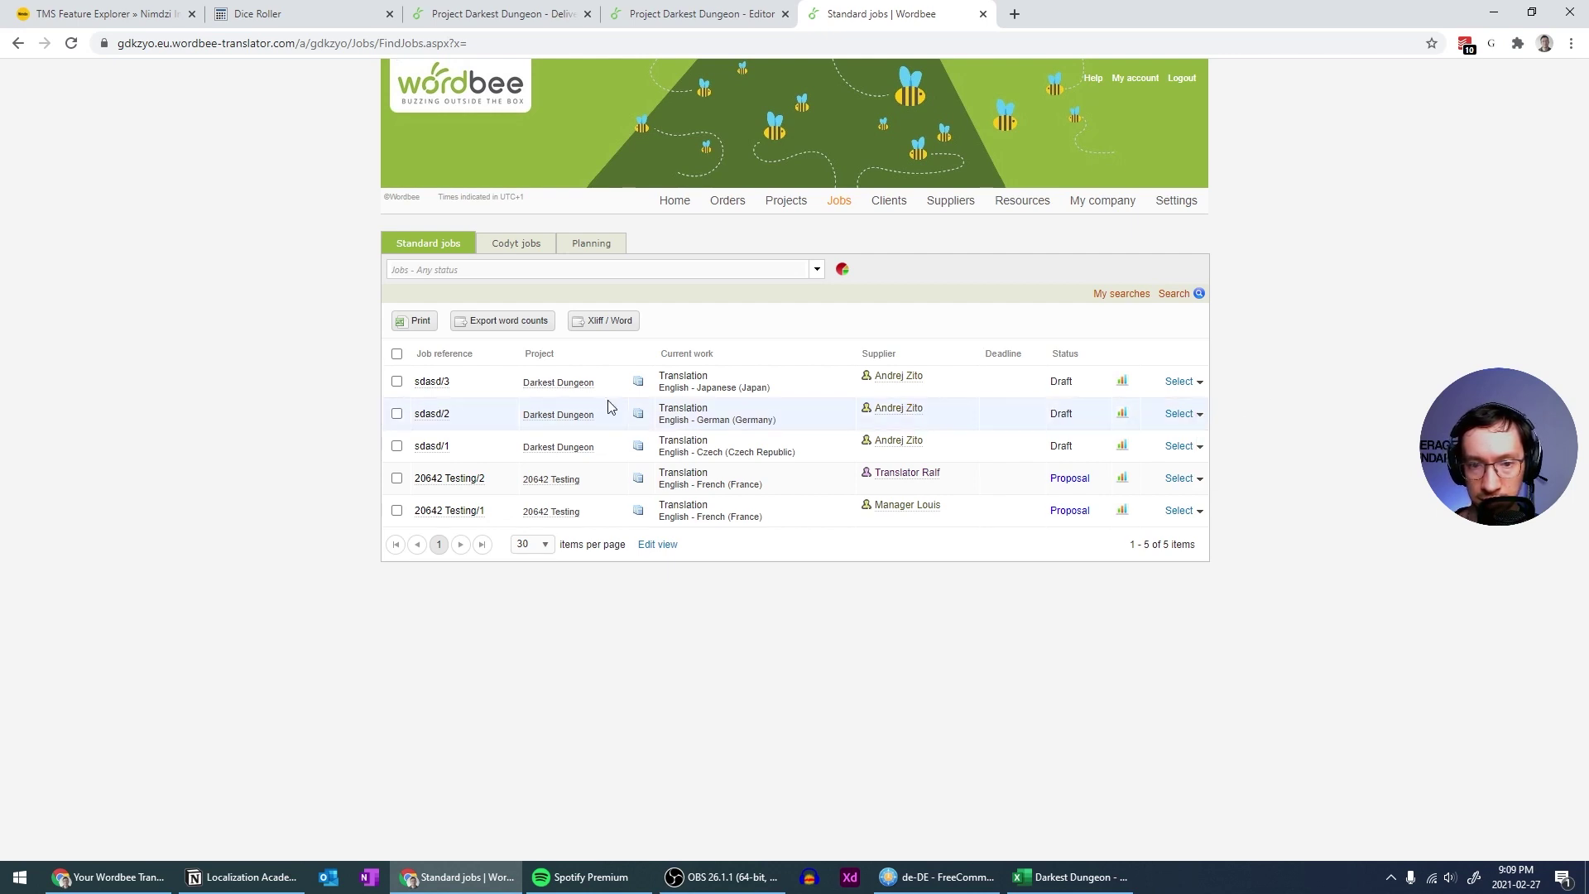
left_click(444, 422)
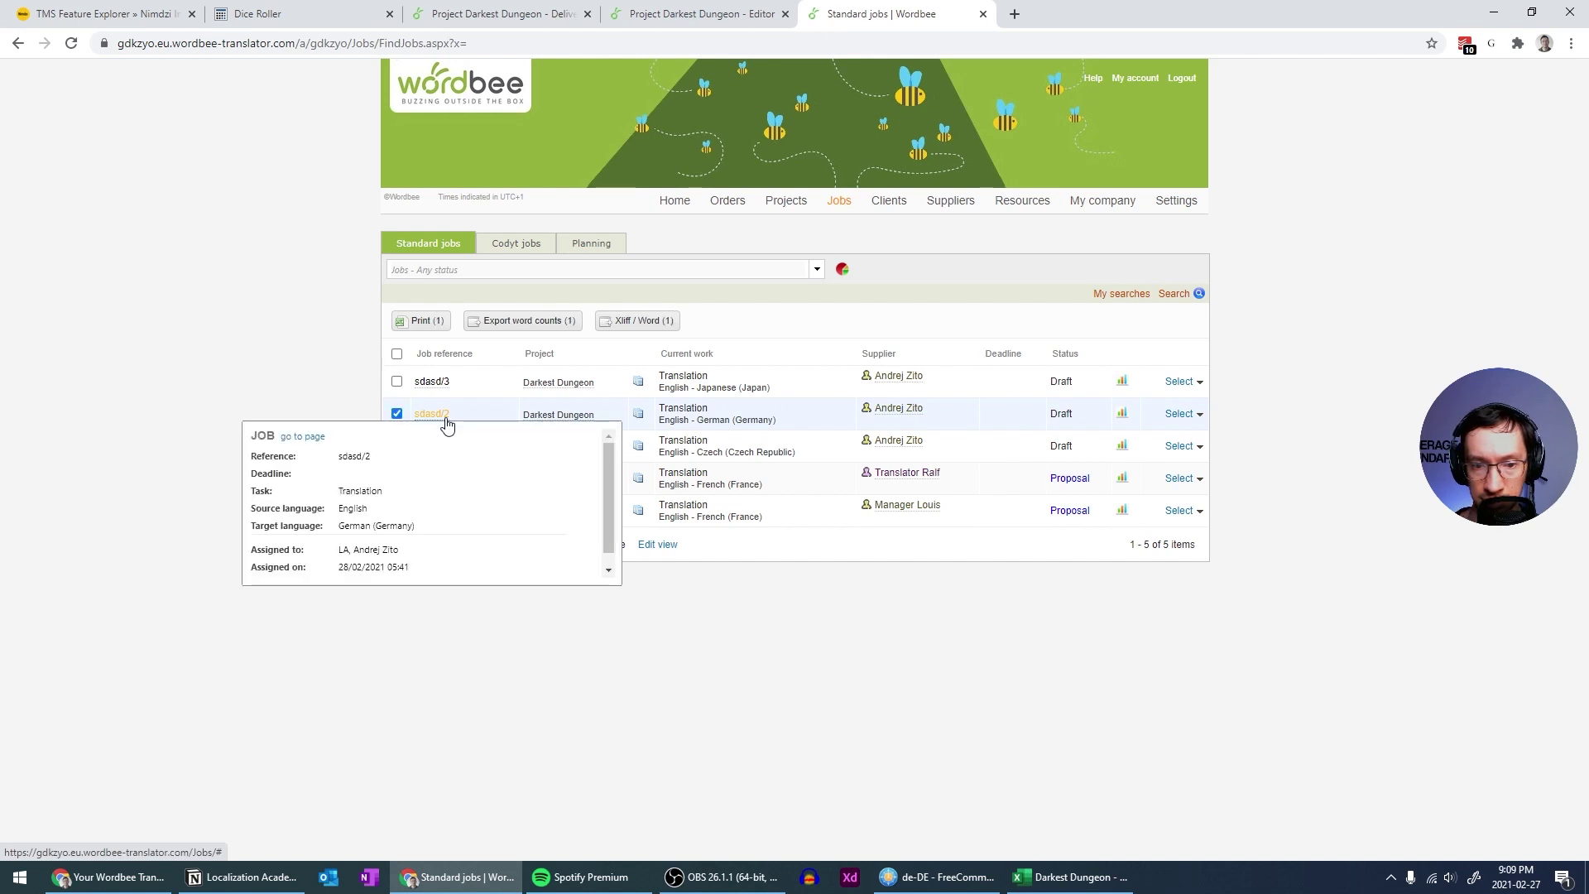
scroll(454, 521, "down", 1)
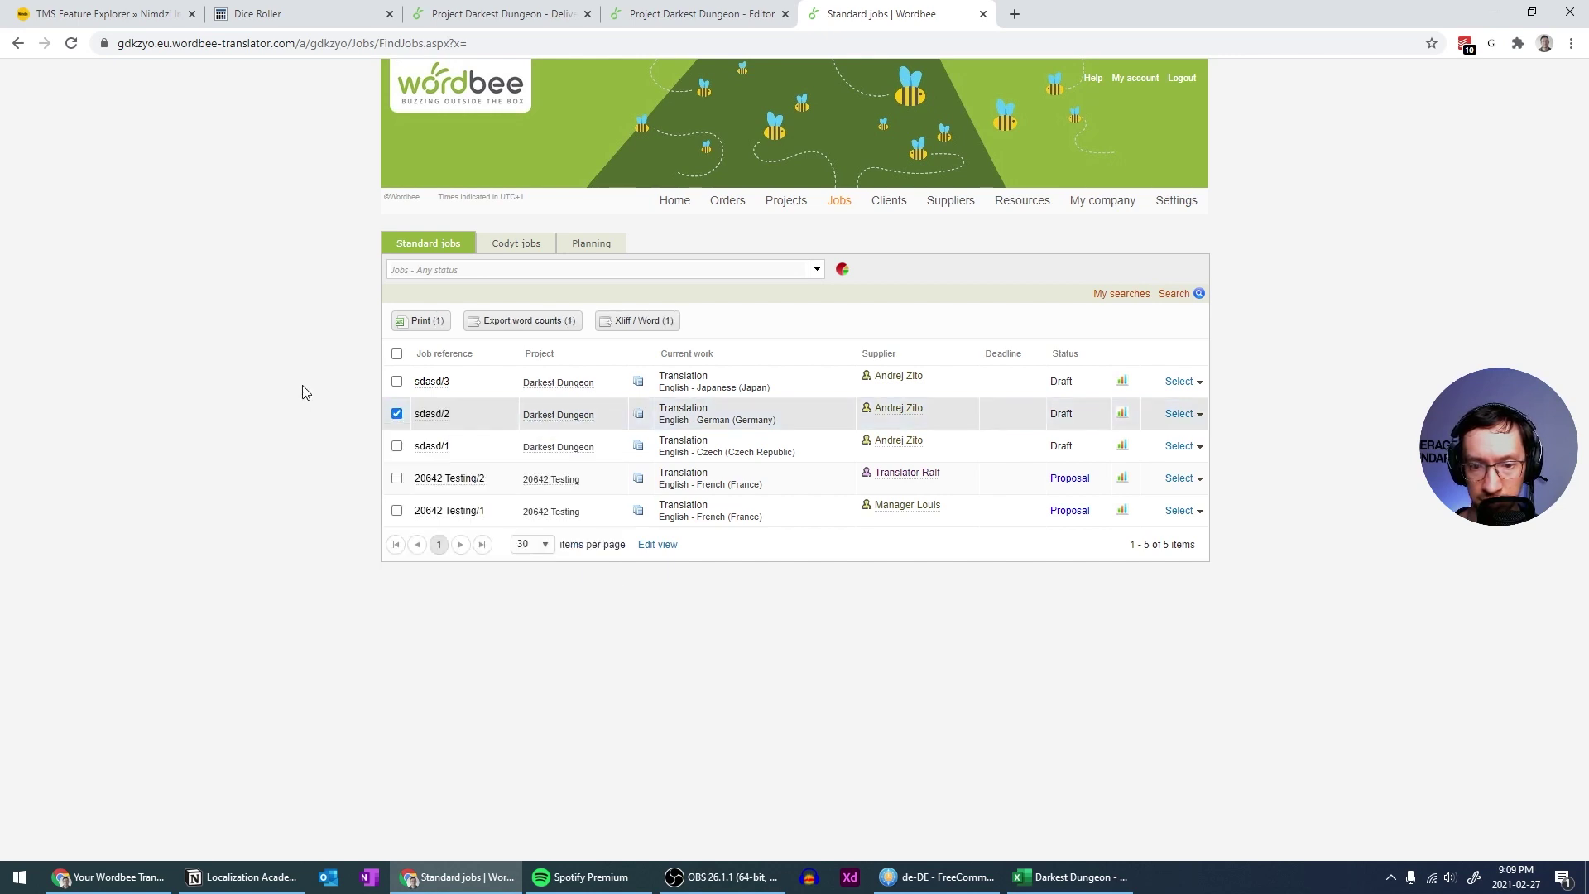
mouse_move(638, 416)
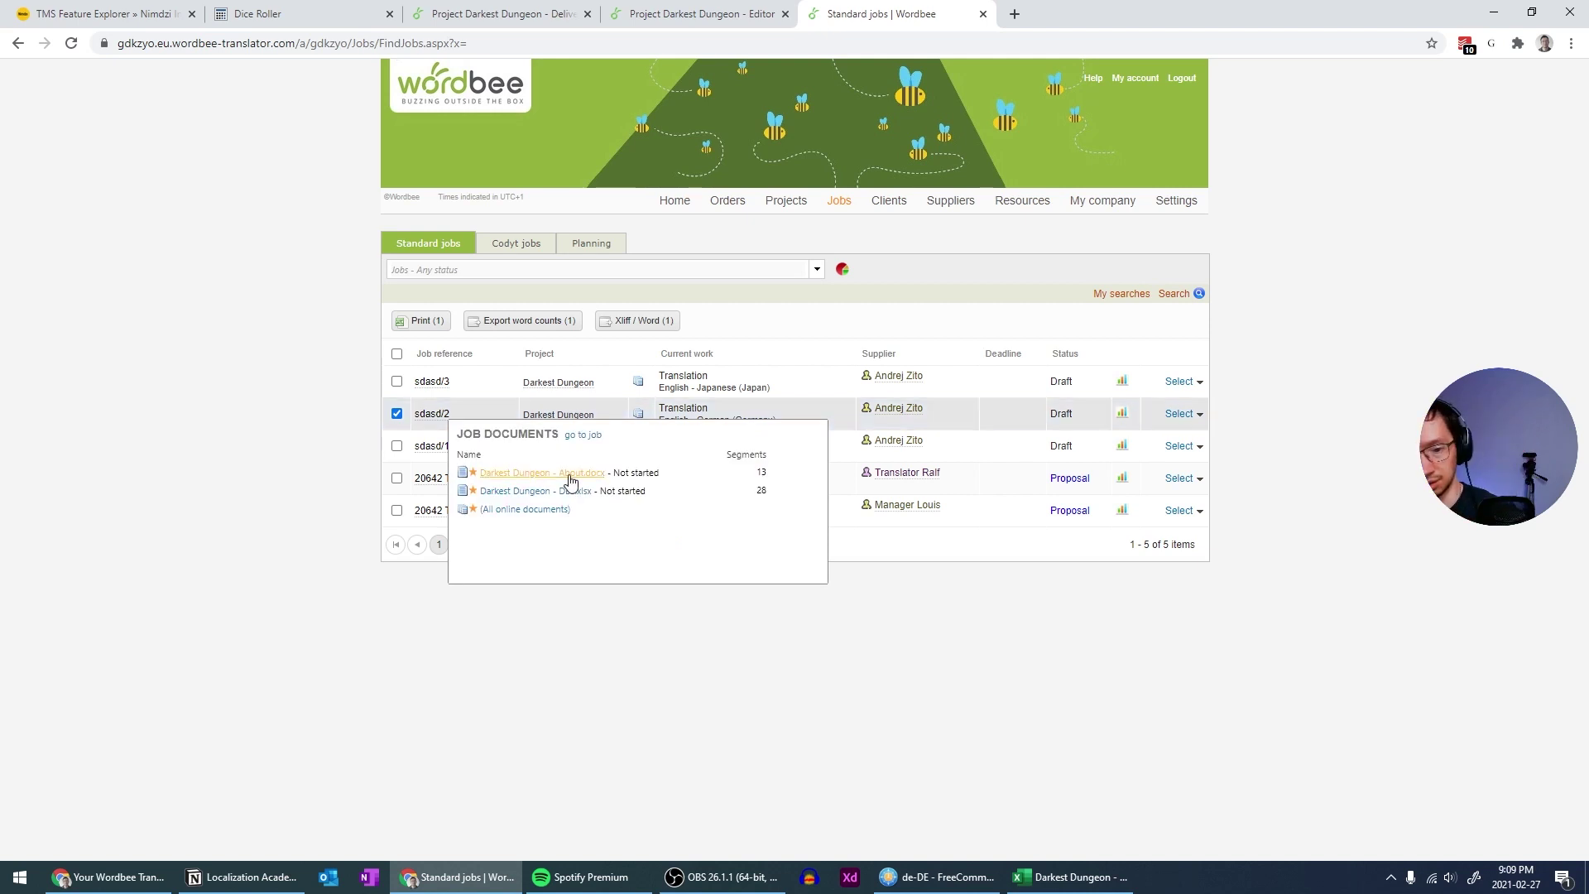
left_click(534, 508)
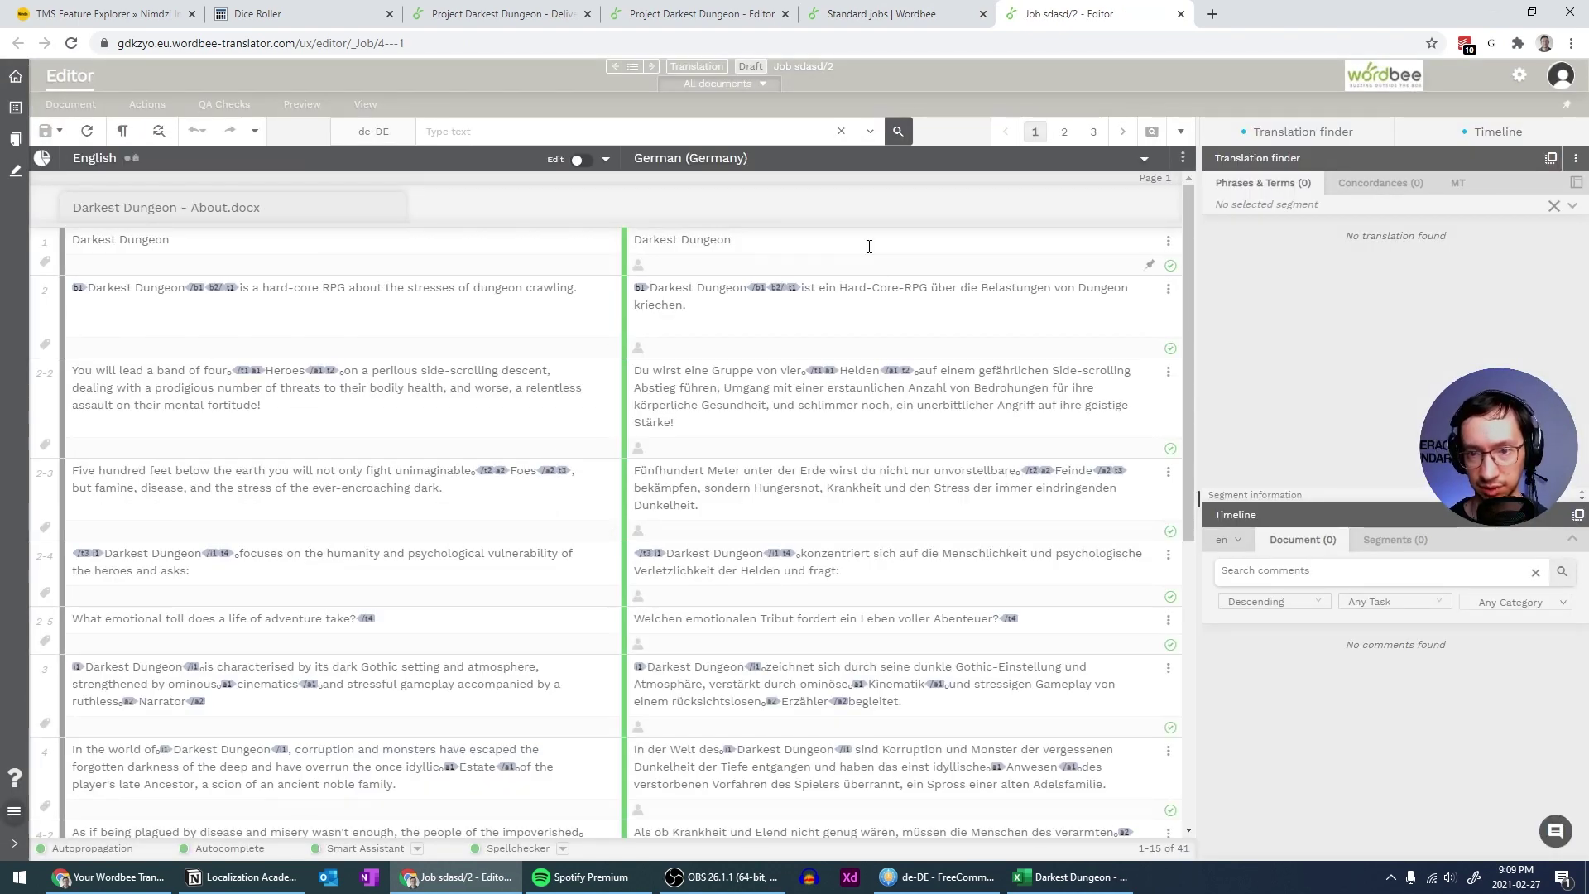
scroll(872, 326, "down", 6)
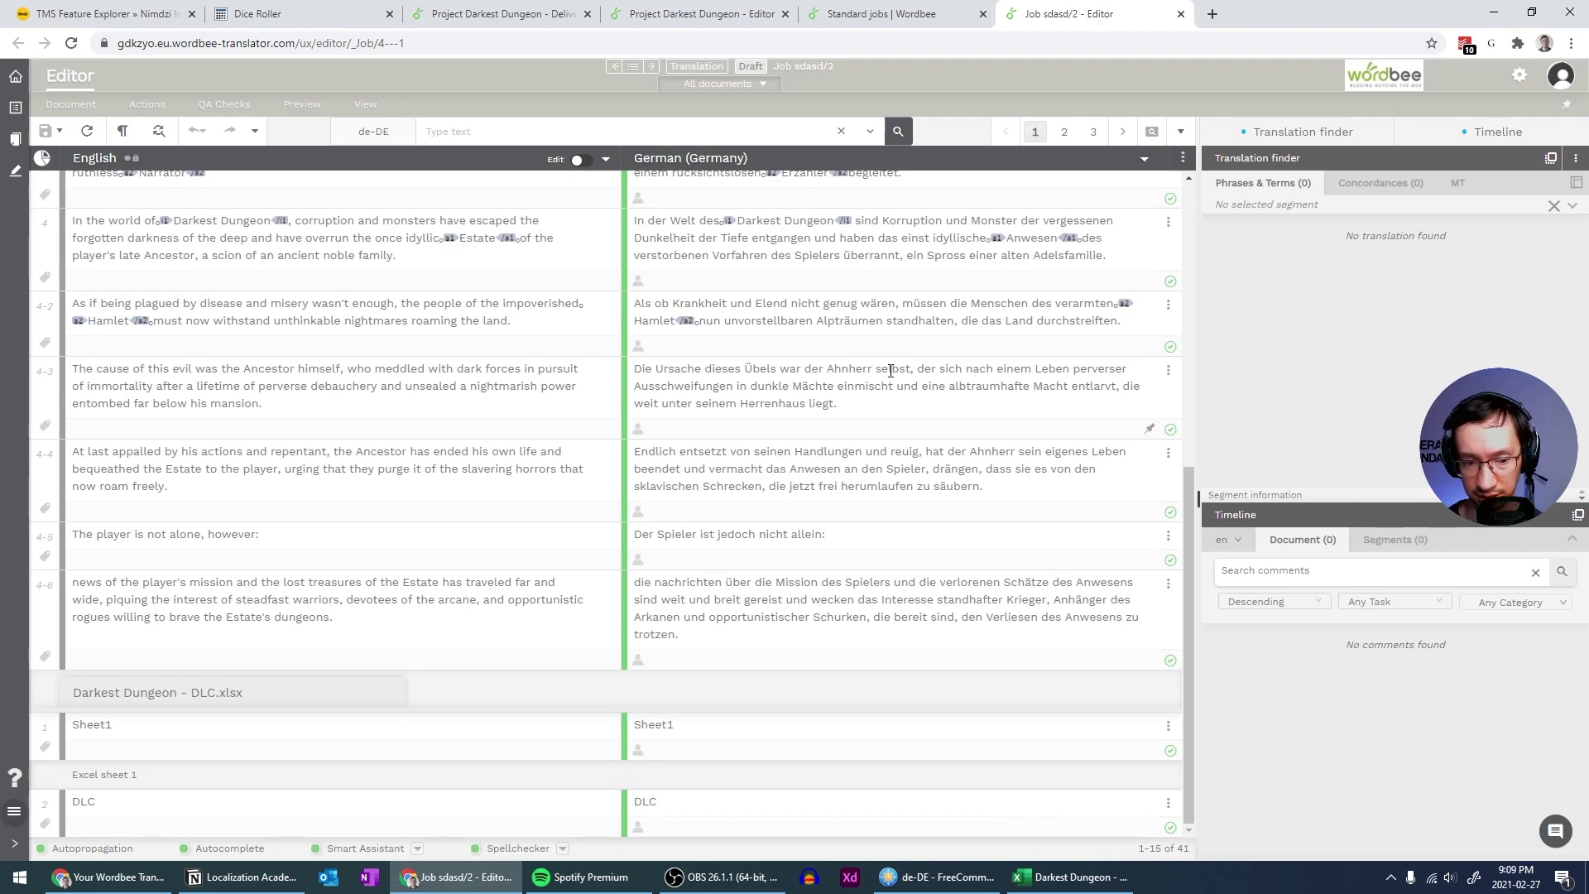
scroll(890, 369, "up", 6)
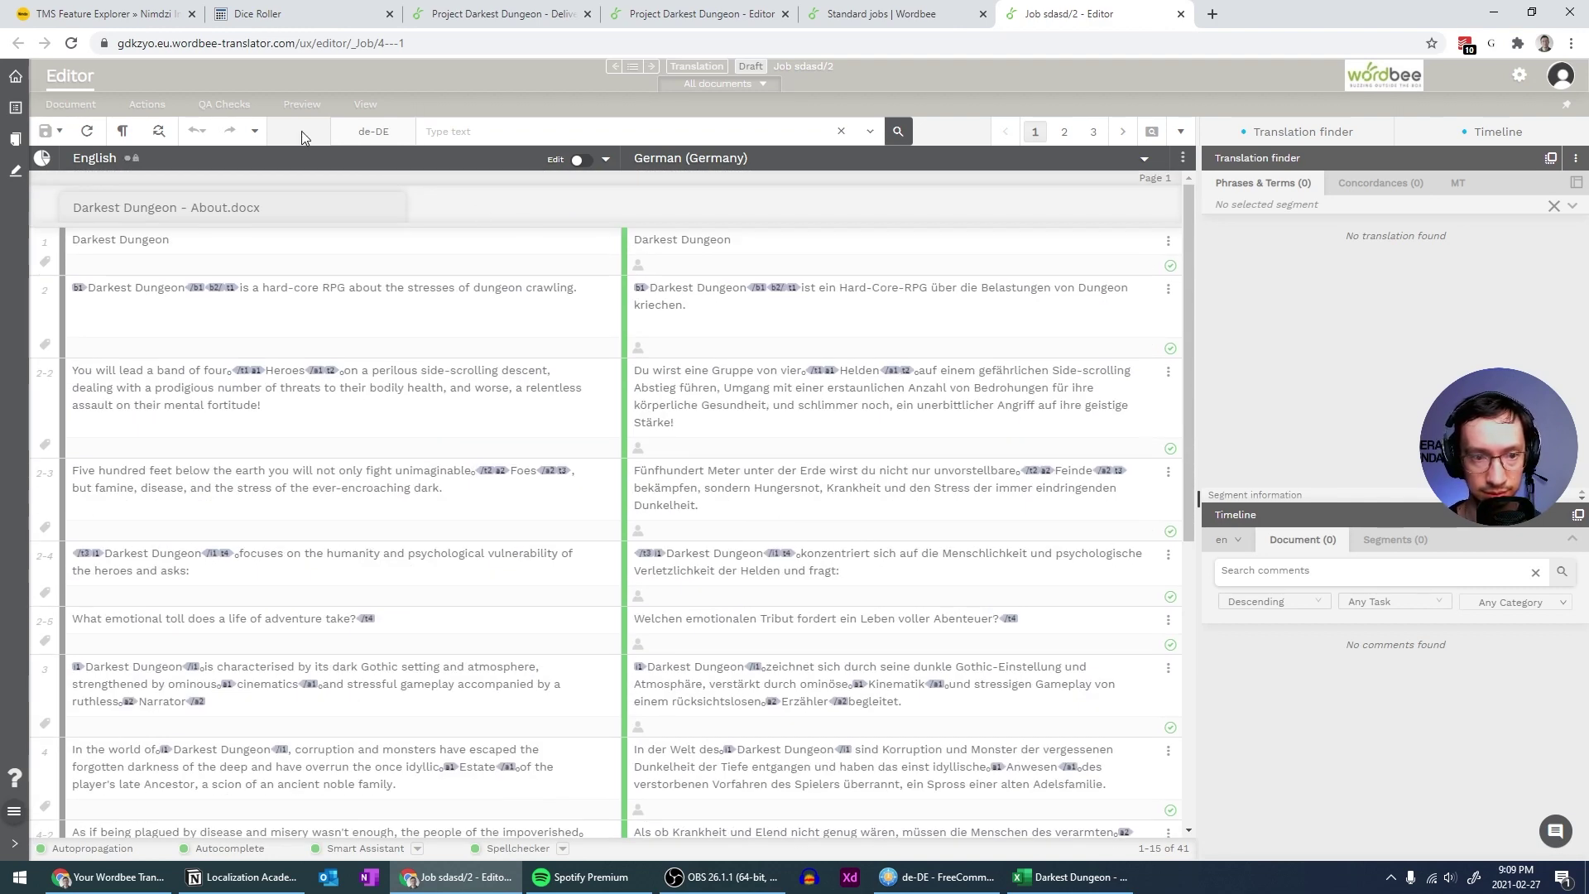
Open job sdasd/2's status settings and list the available status changes
left_click(255, 132)
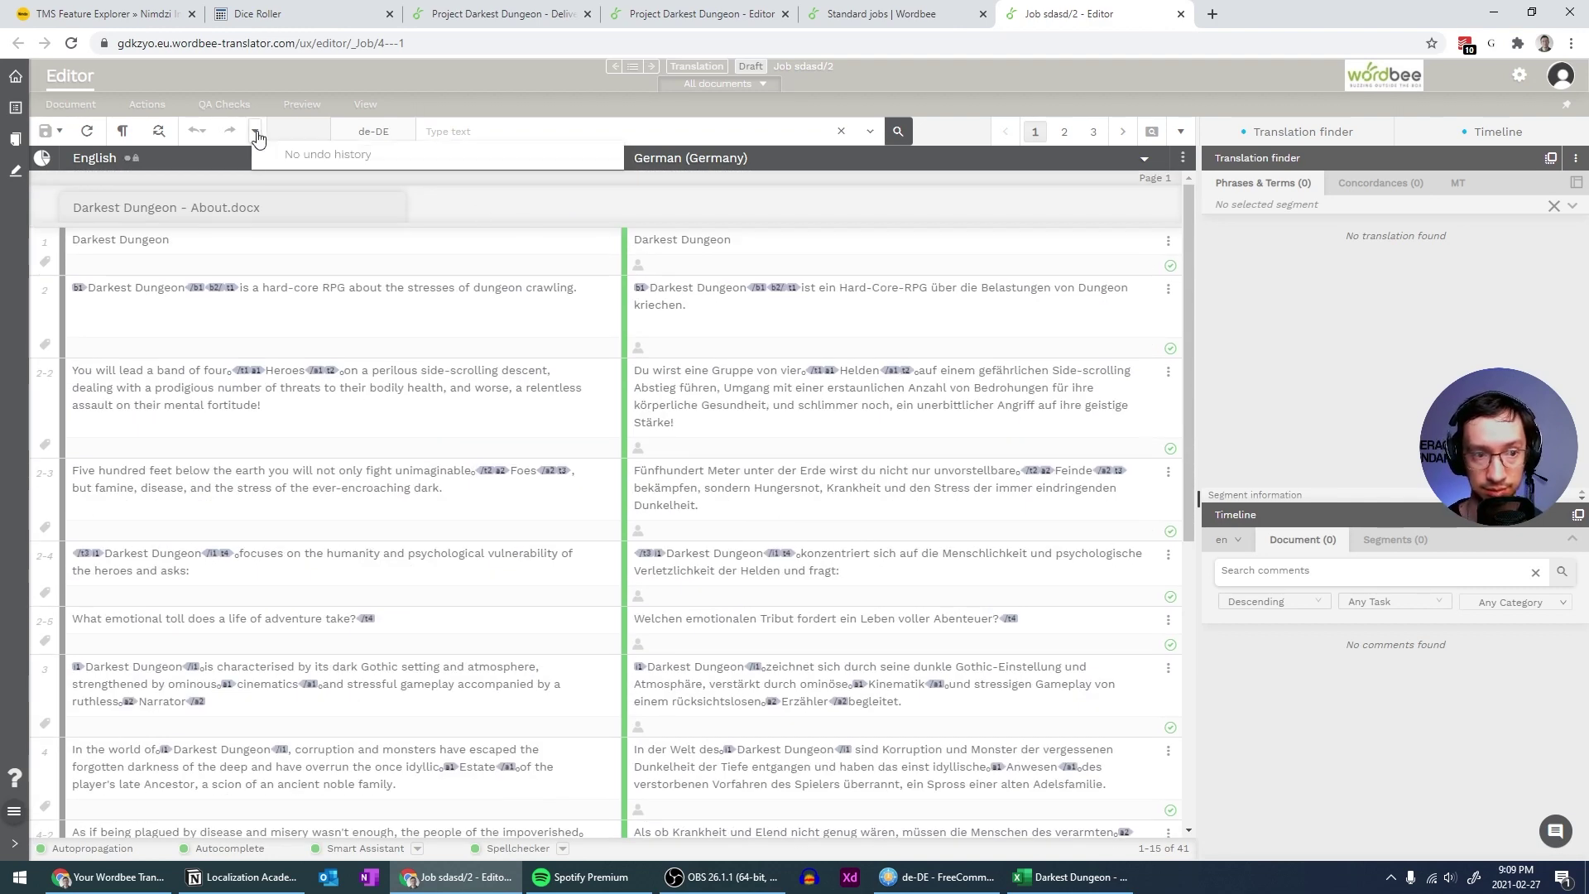
left_click(255, 134)
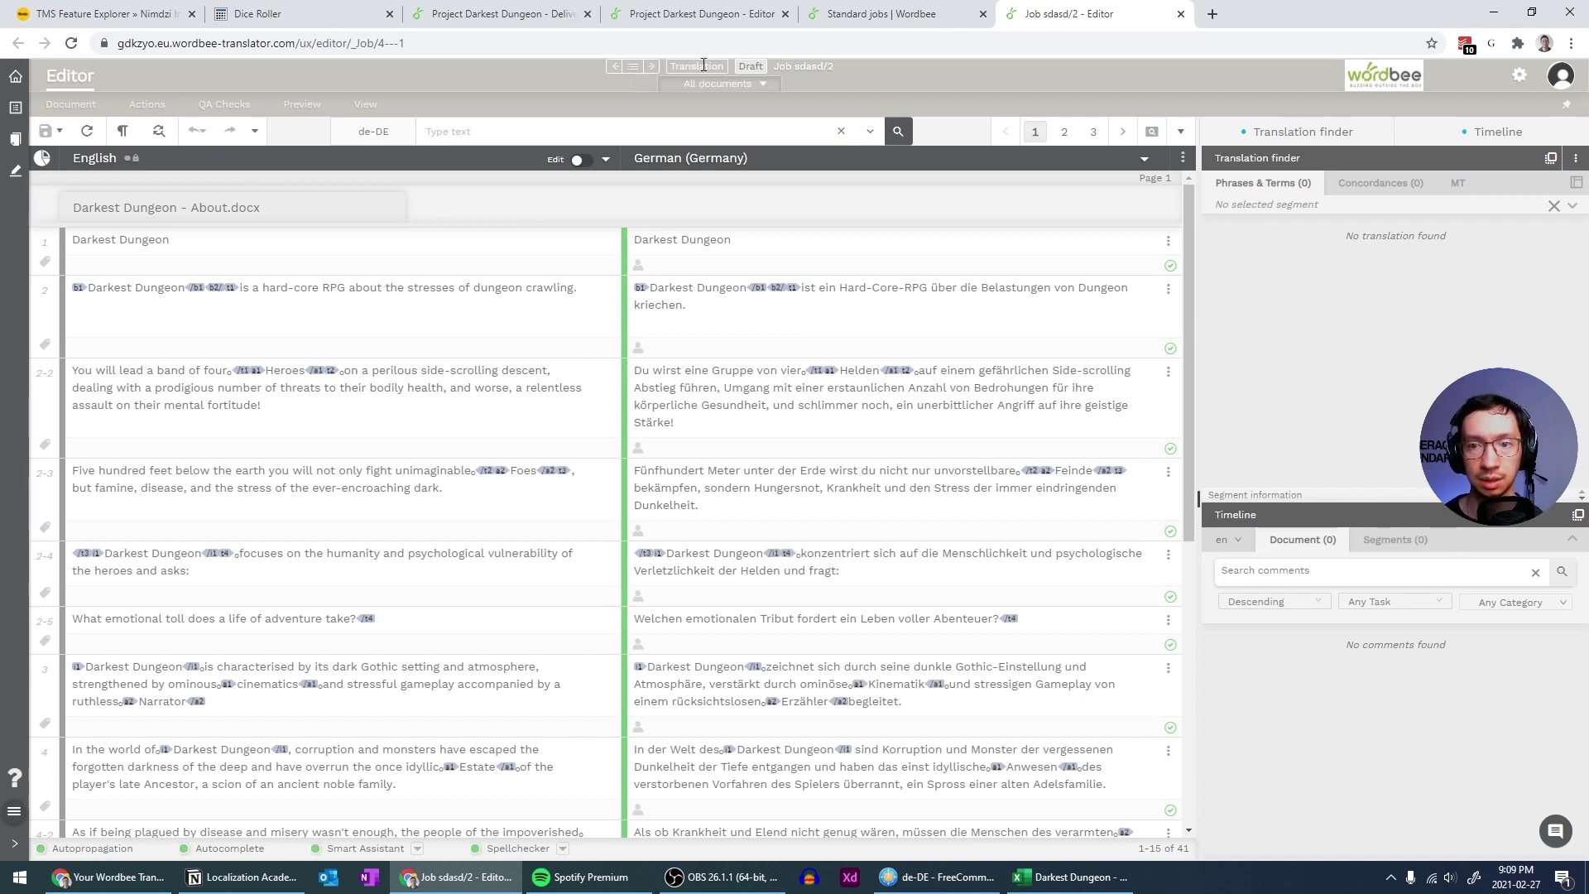
left_click(751, 67)
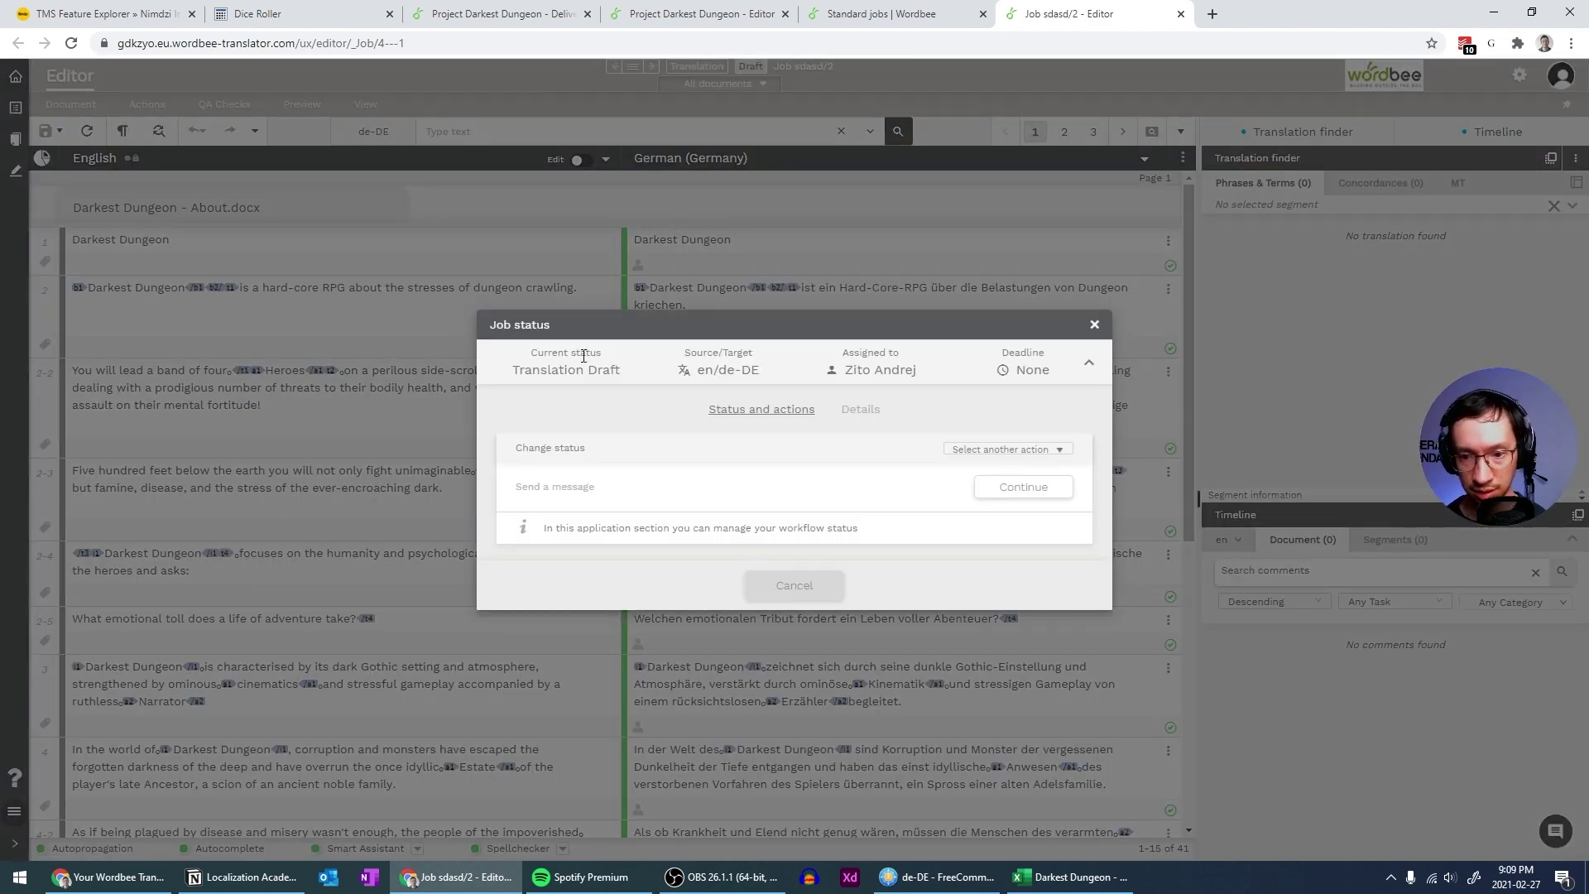
left_click(1036, 449)
left_click(1036, 449)
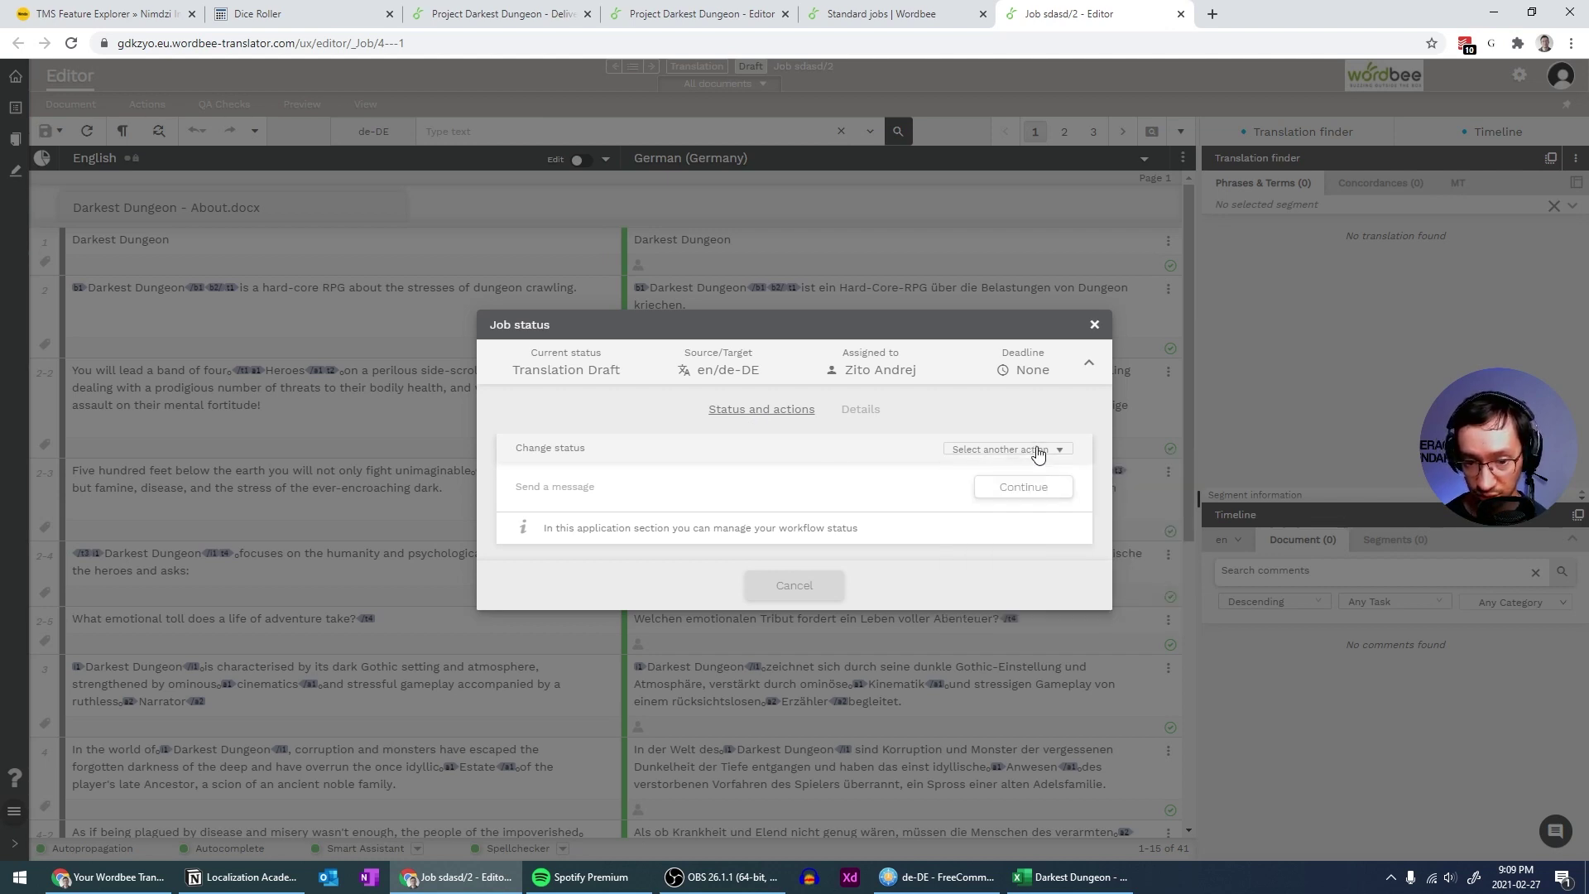
left_click(1037, 449)
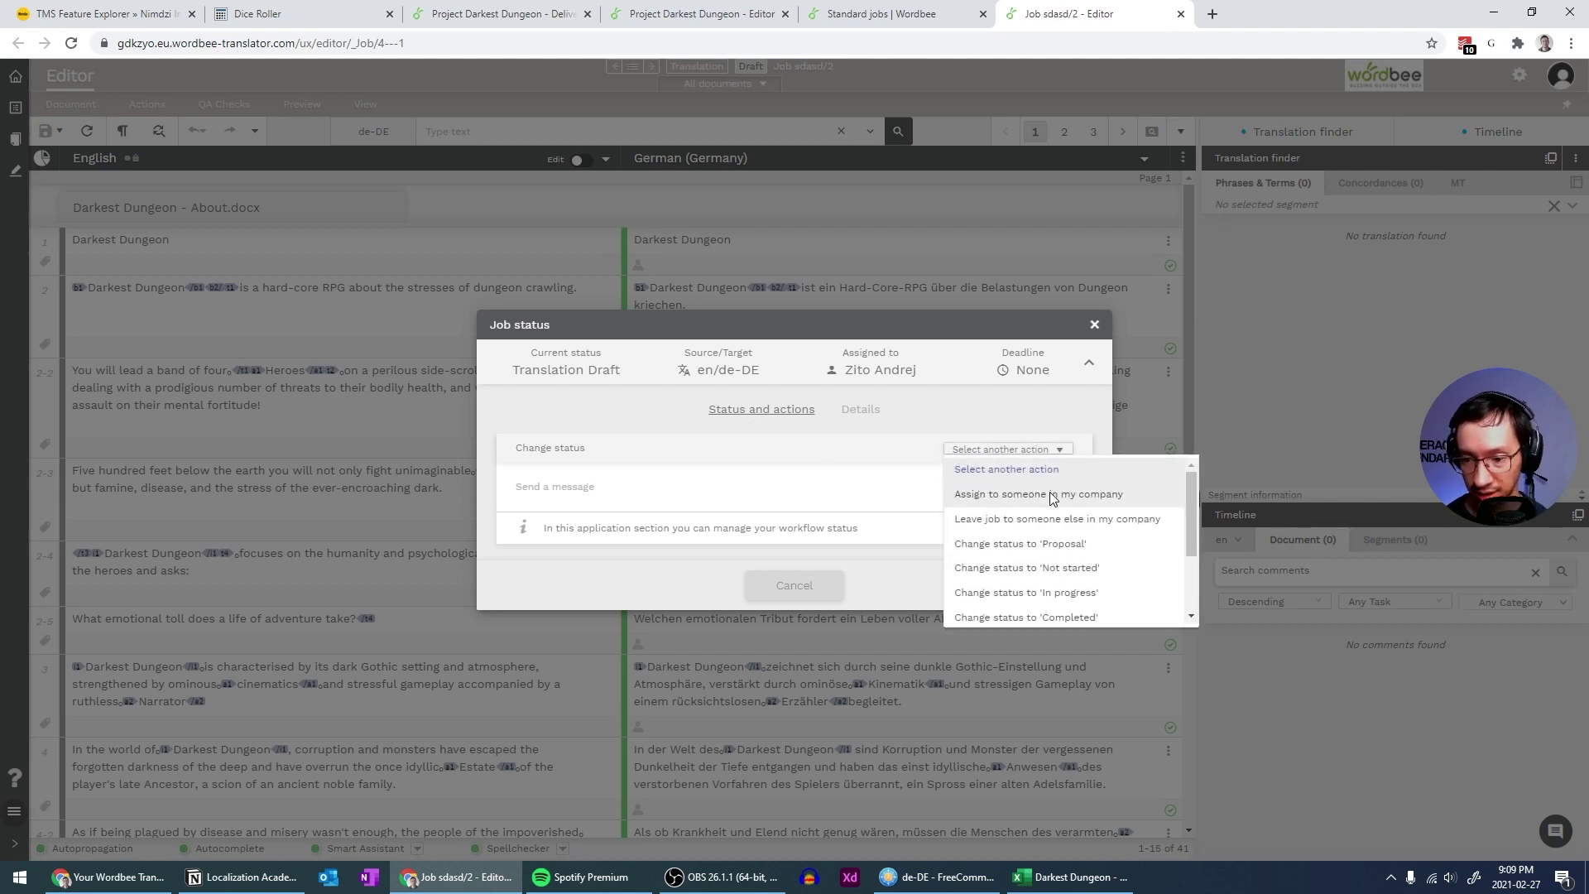
Change the job status to Completed despite QA warnings, then close the job editor
scroll(1050, 551, "down", 2)
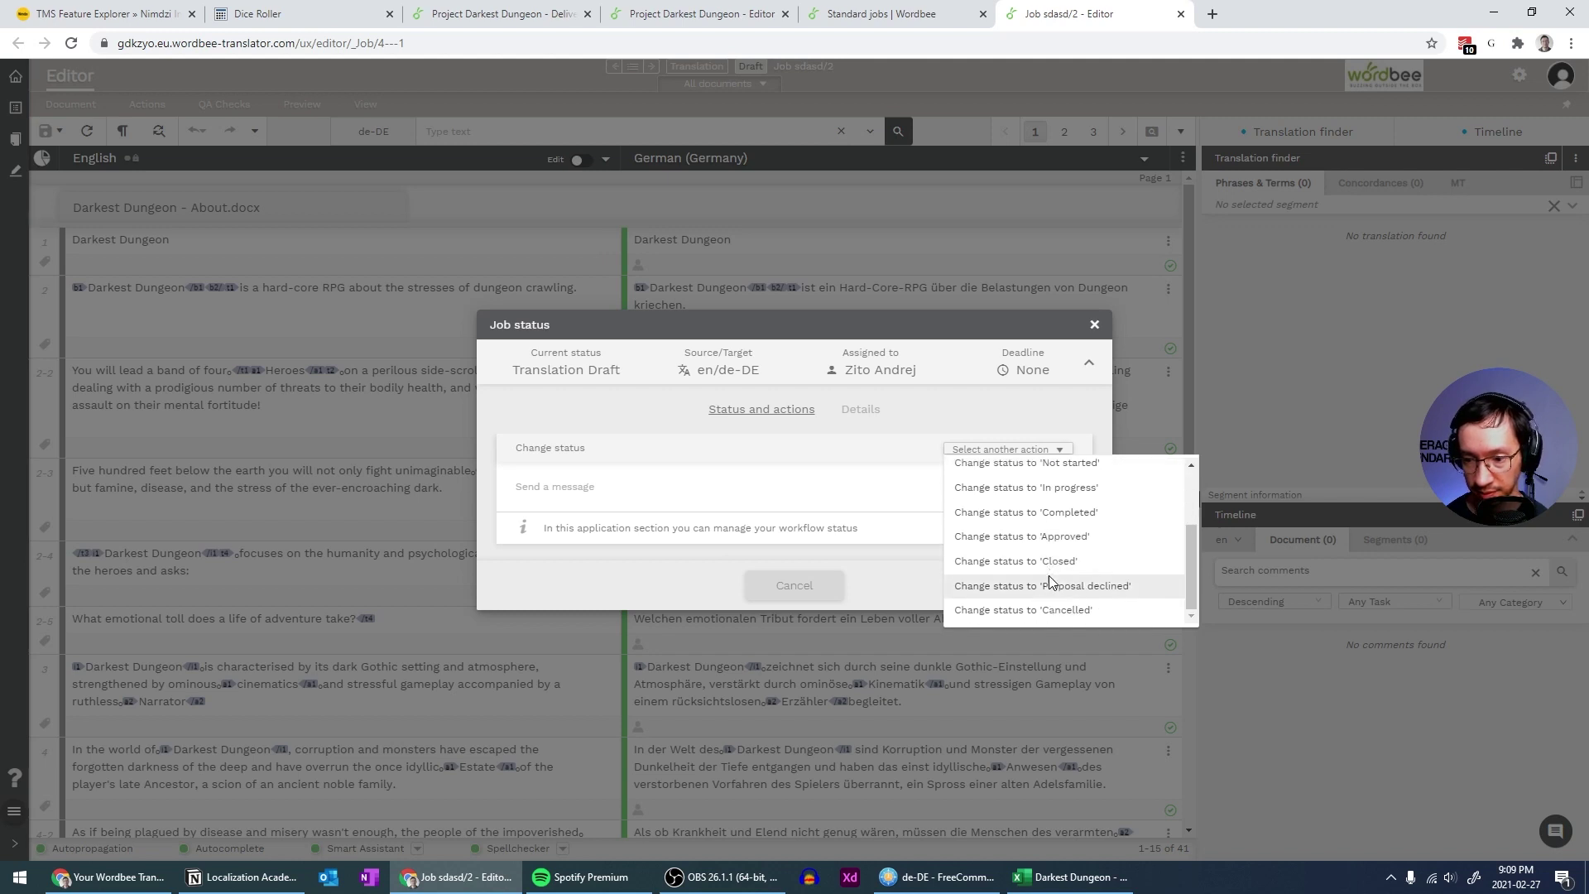
left_click(1069, 518)
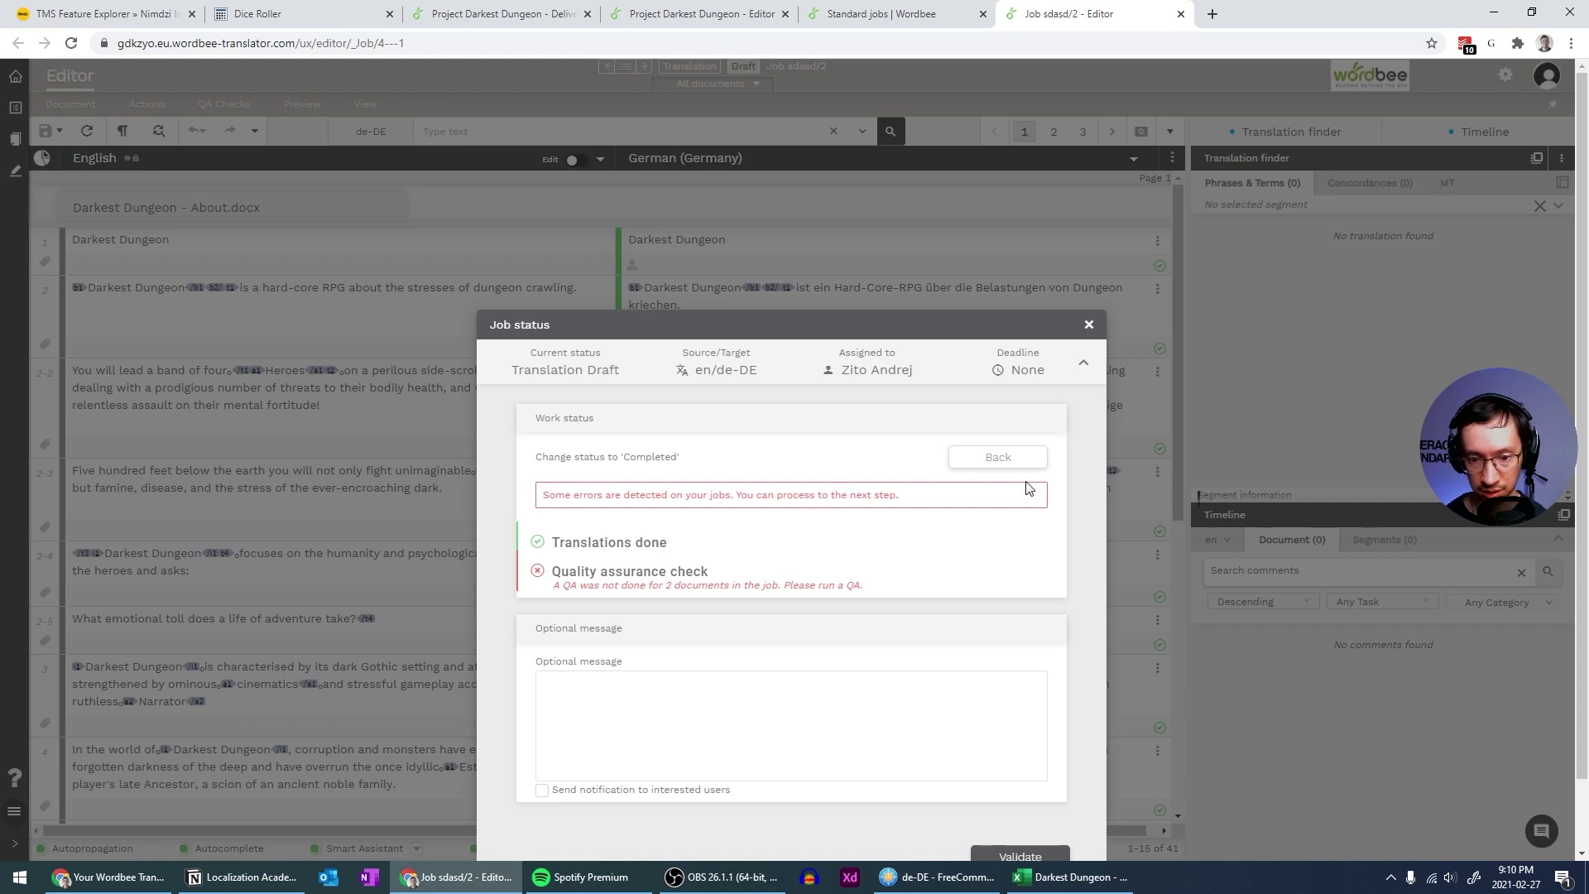
scroll(1026, 487, "down", 1)
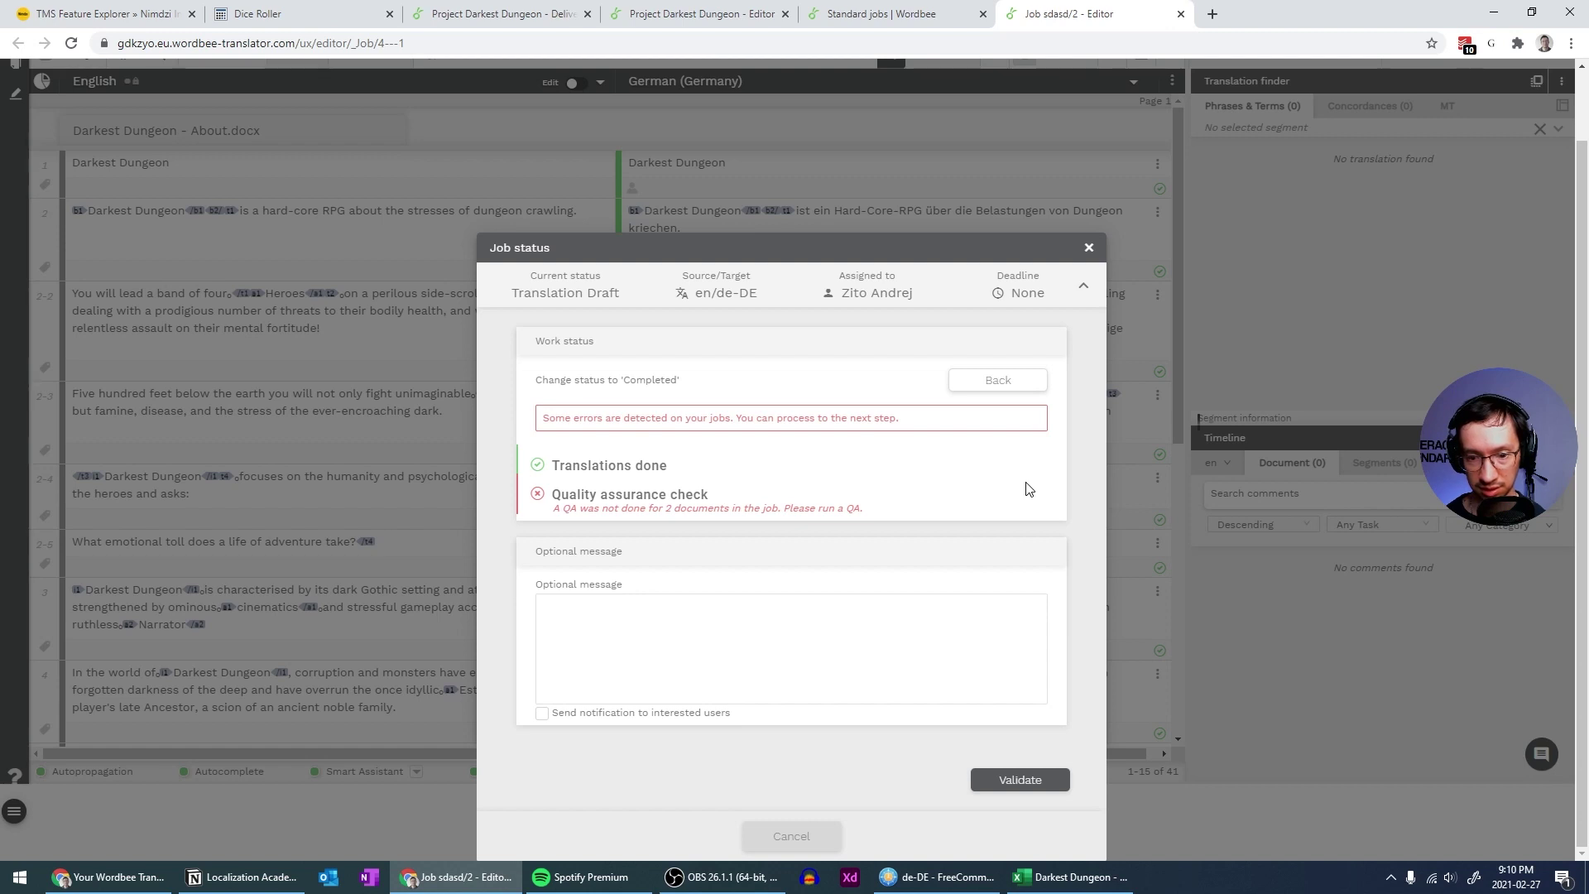
left_click(1017, 780)
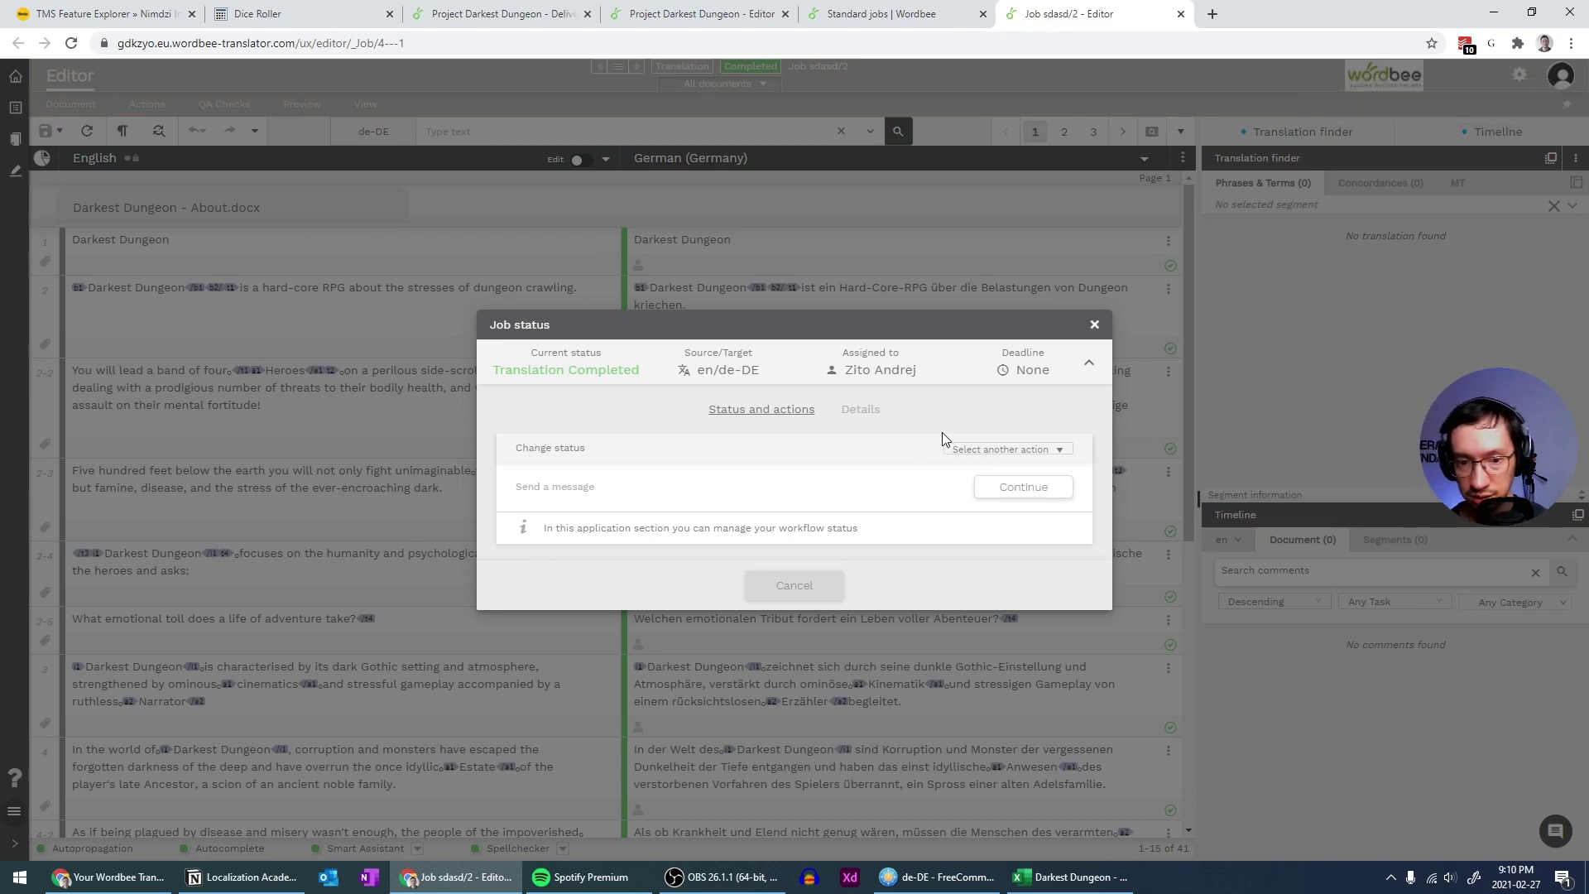
left_click(1094, 325)
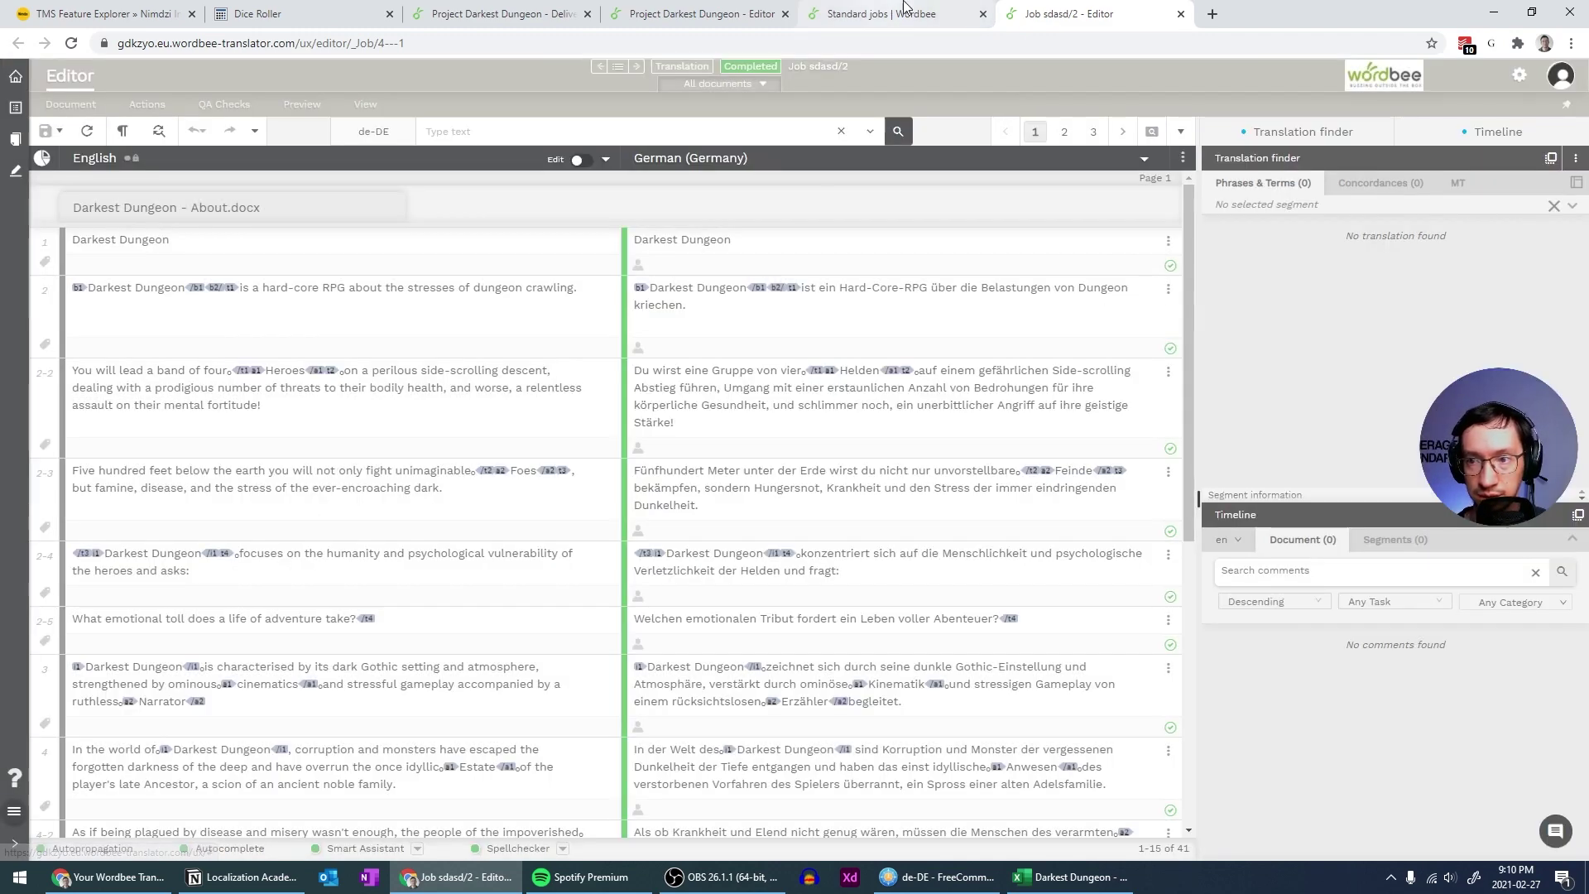
left_click(1180, 14)
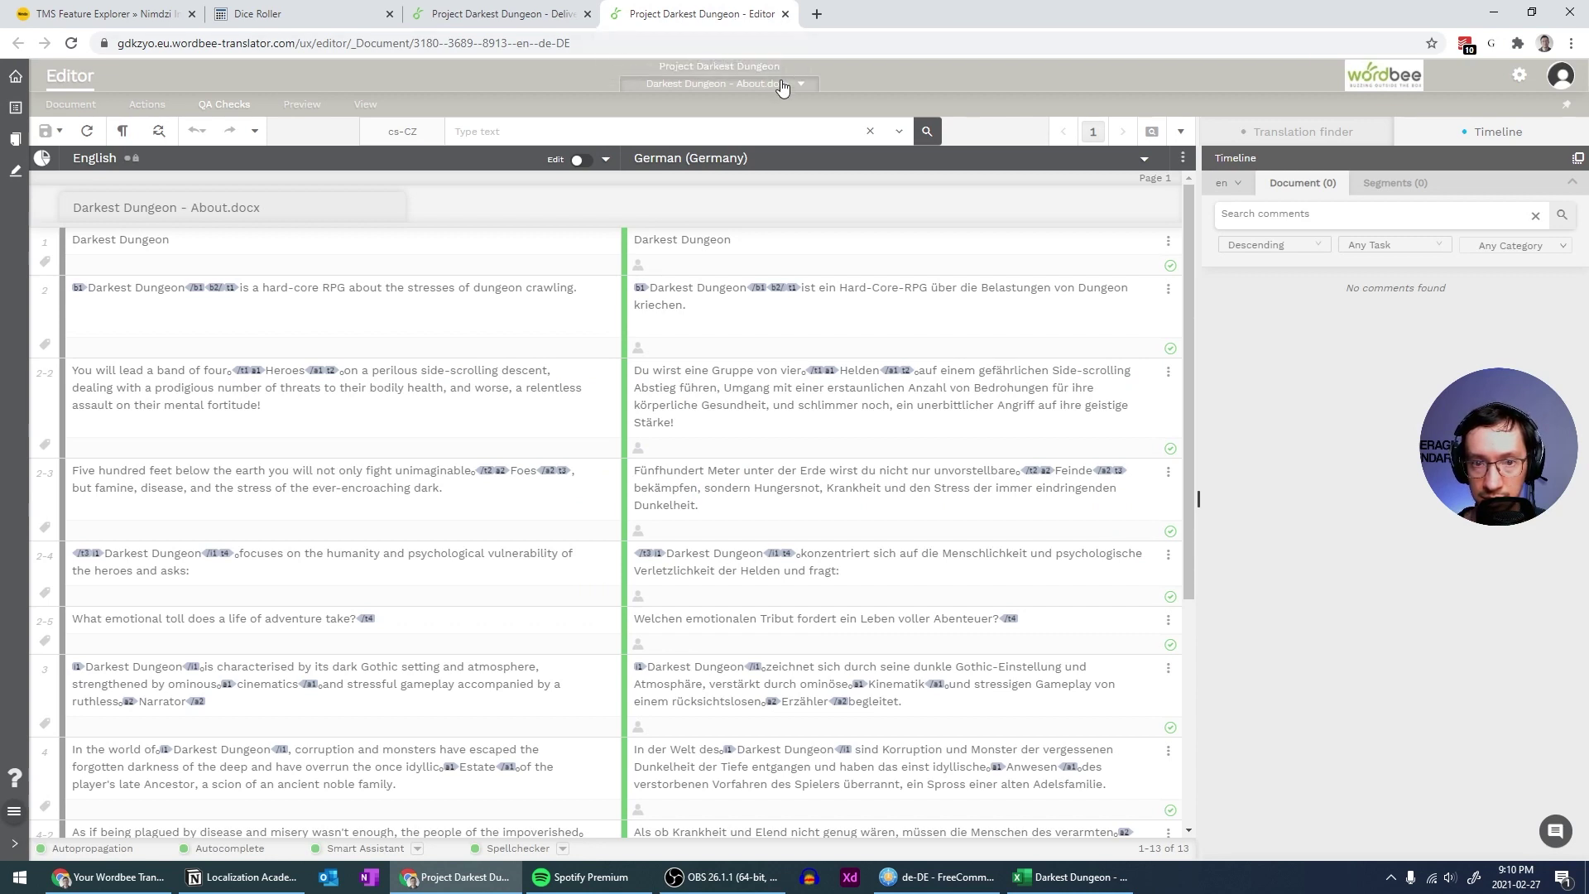
Close the project editor and reload Work & Delivery to check both documents' statuses
left_click(785, 14)
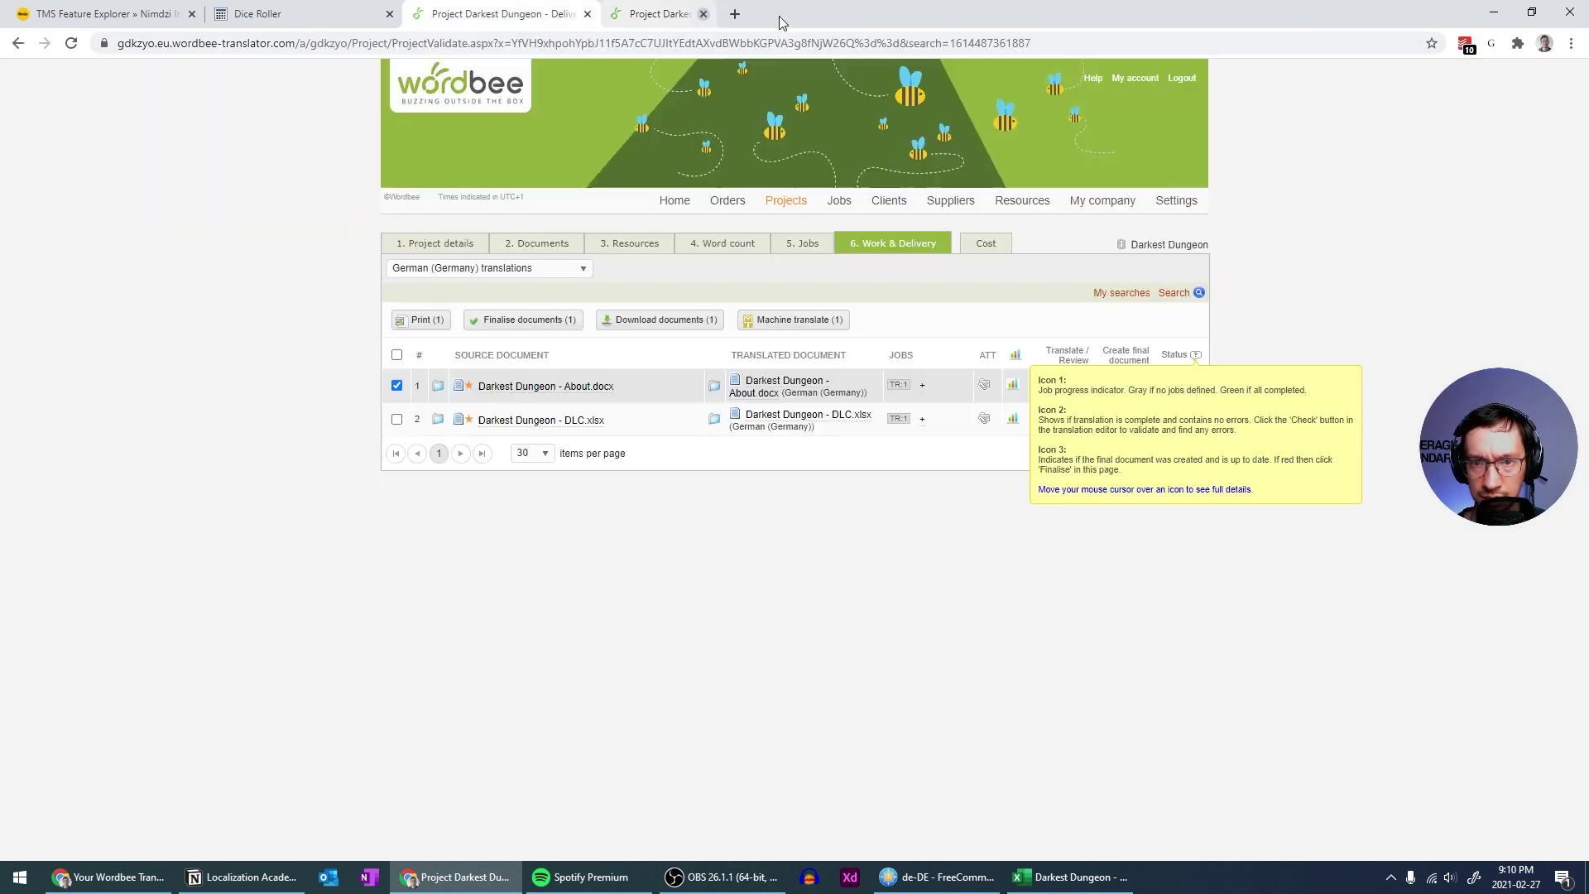
left_click(71, 43)
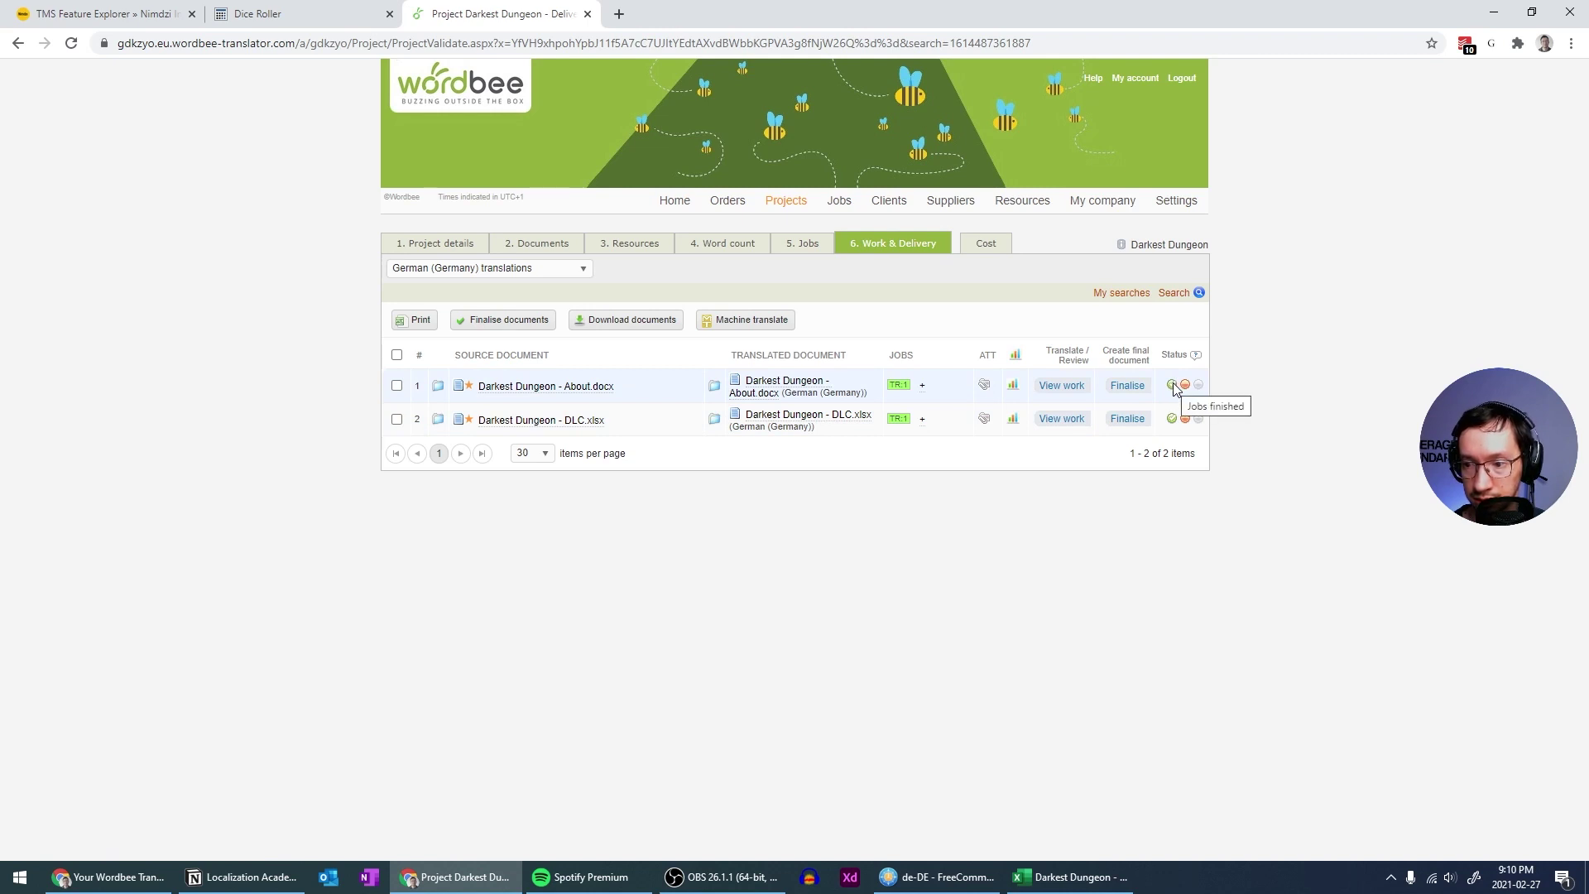
mouse_move(1185, 386)
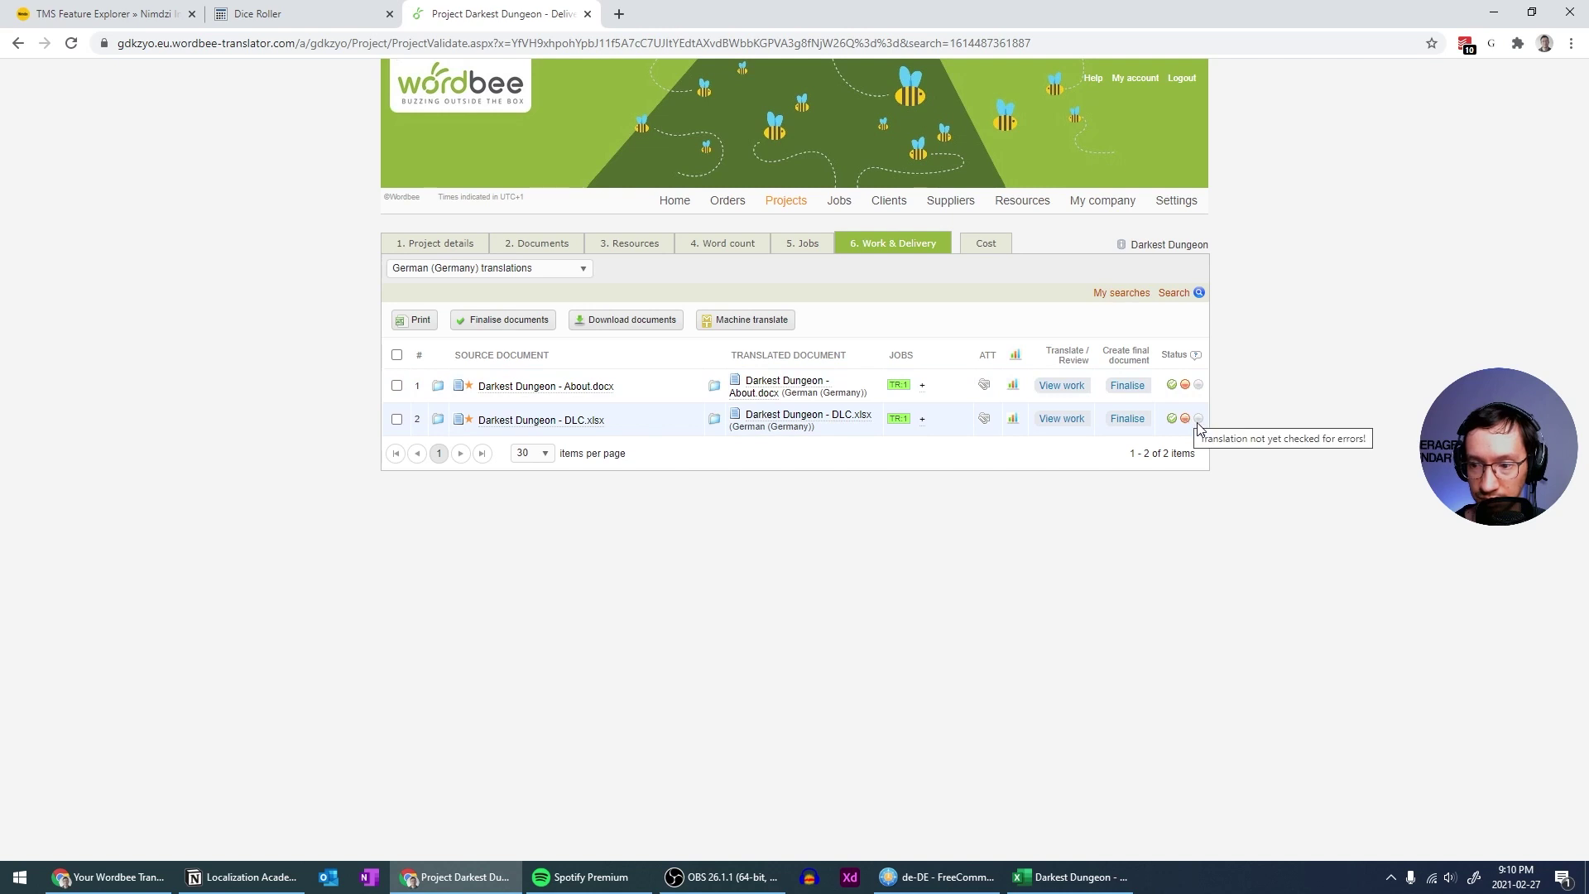
mouse_move(1202, 424)
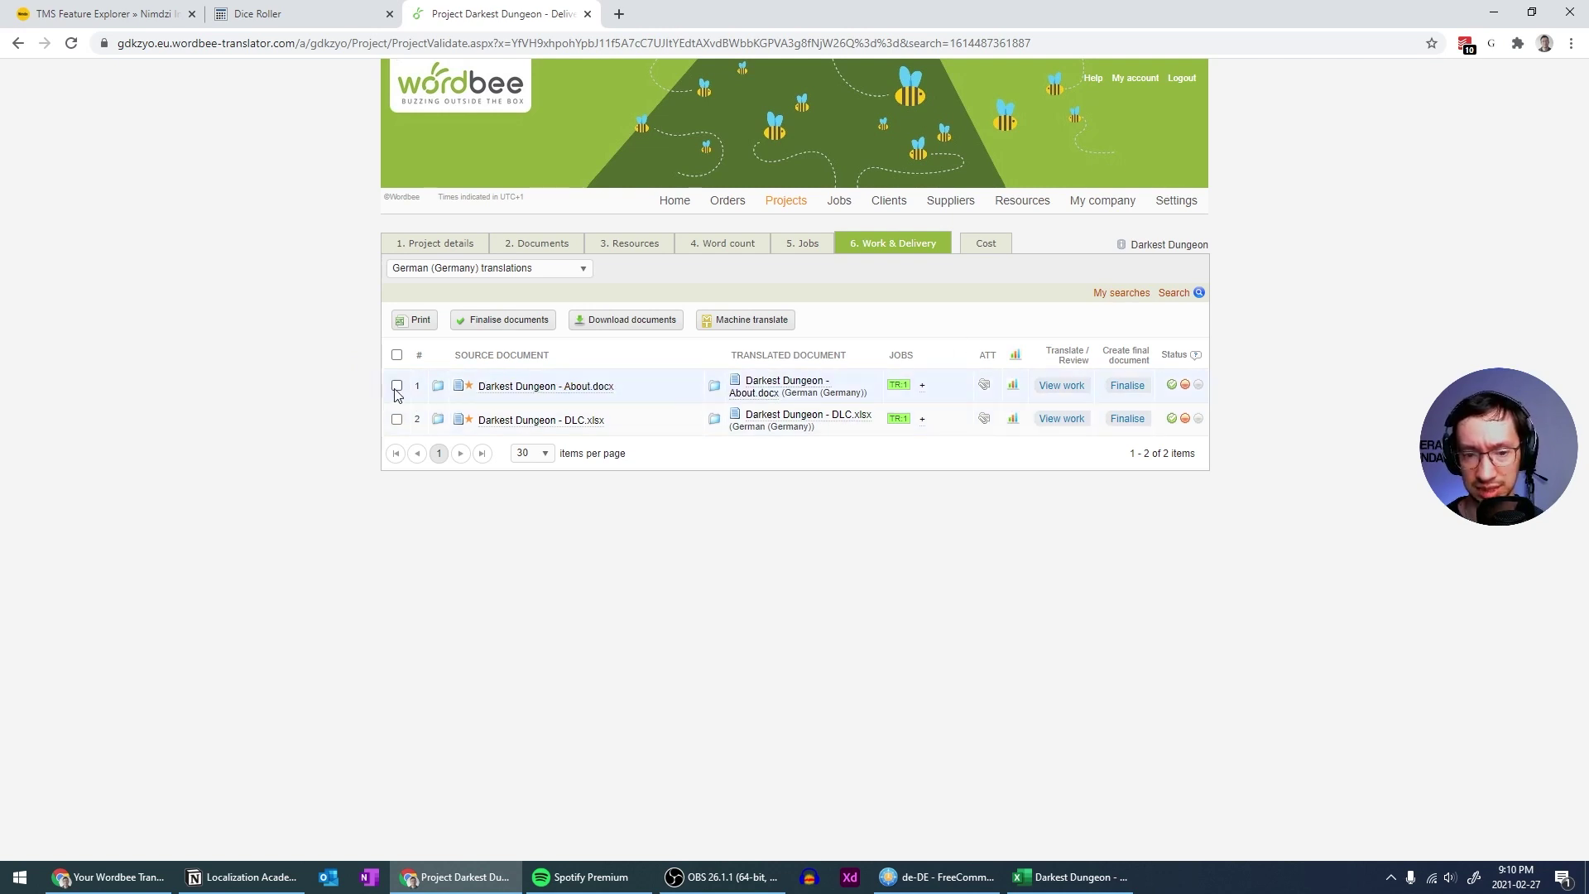
Finalise both German Darkest Dungeon documents
left_click(396, 354)
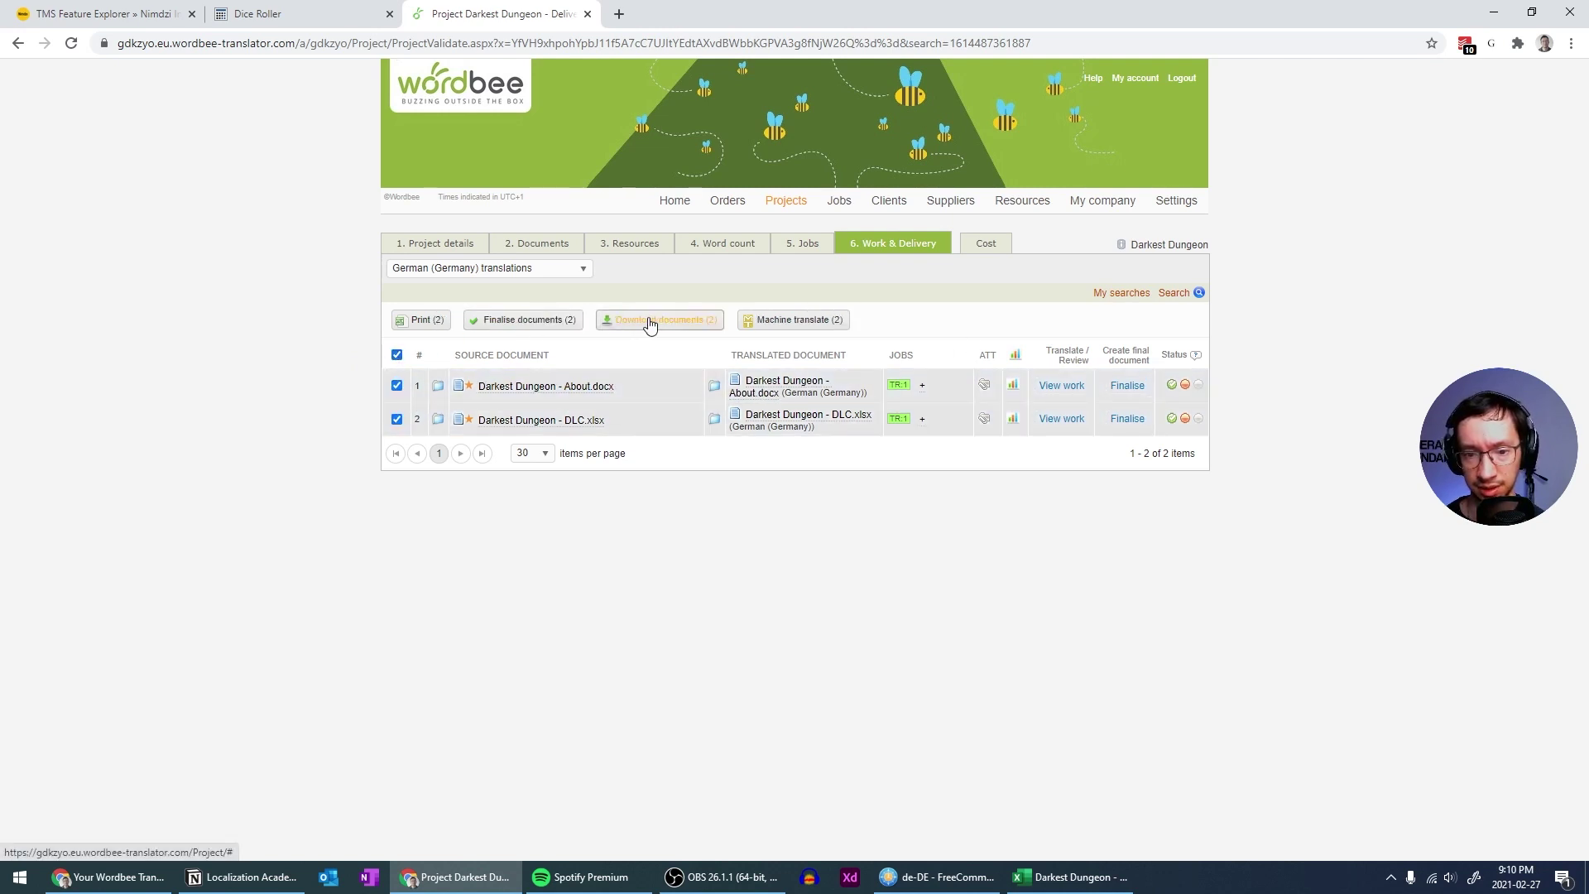
left_click(519, 319)
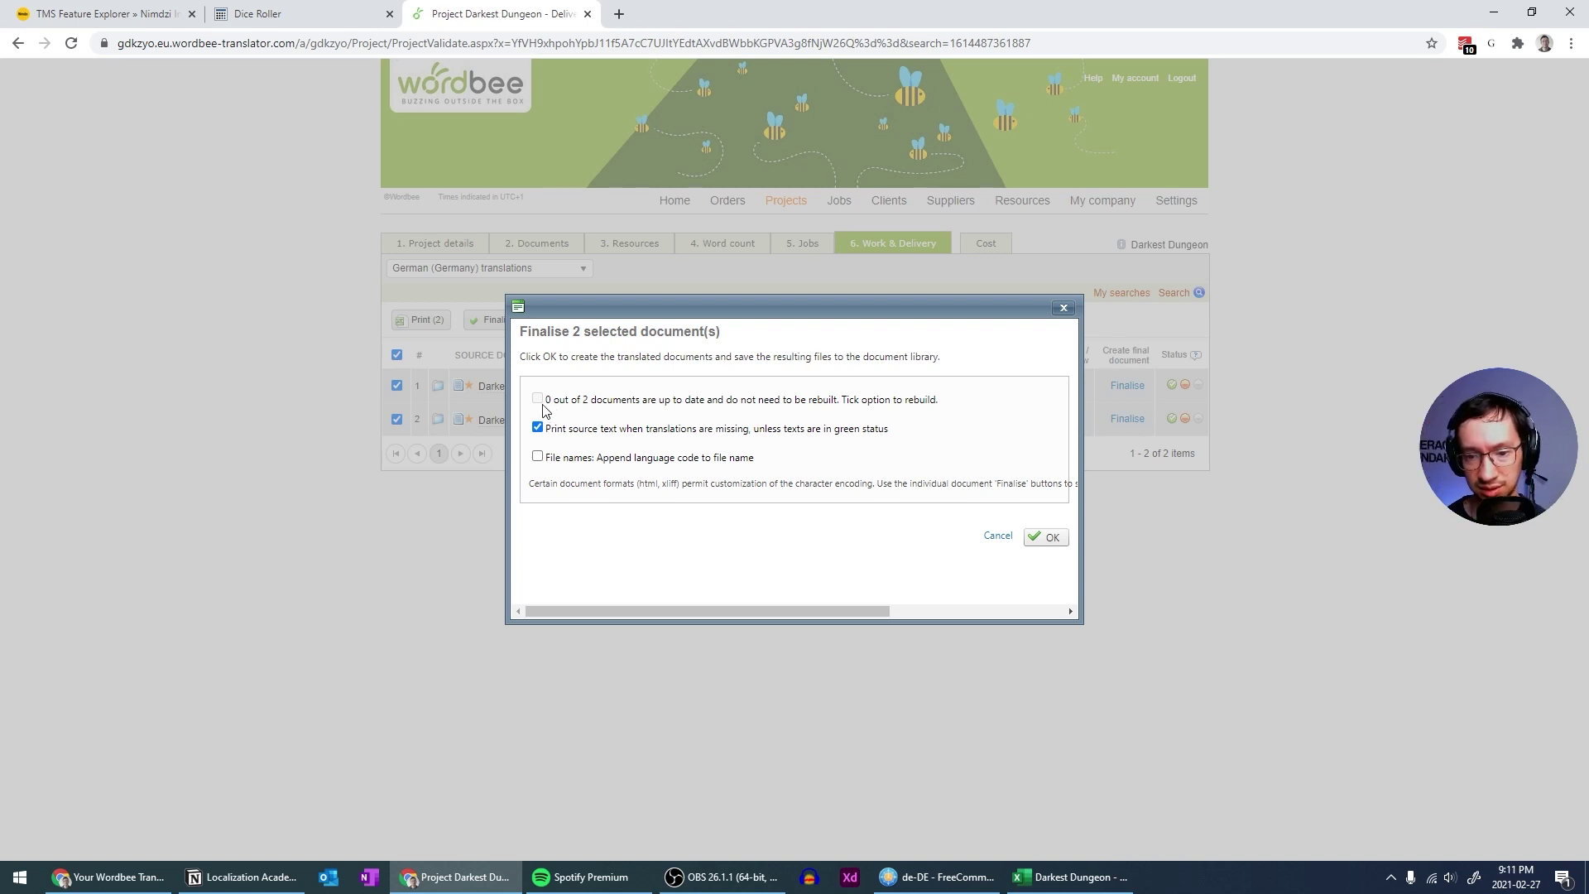
left_click(1050, 539)
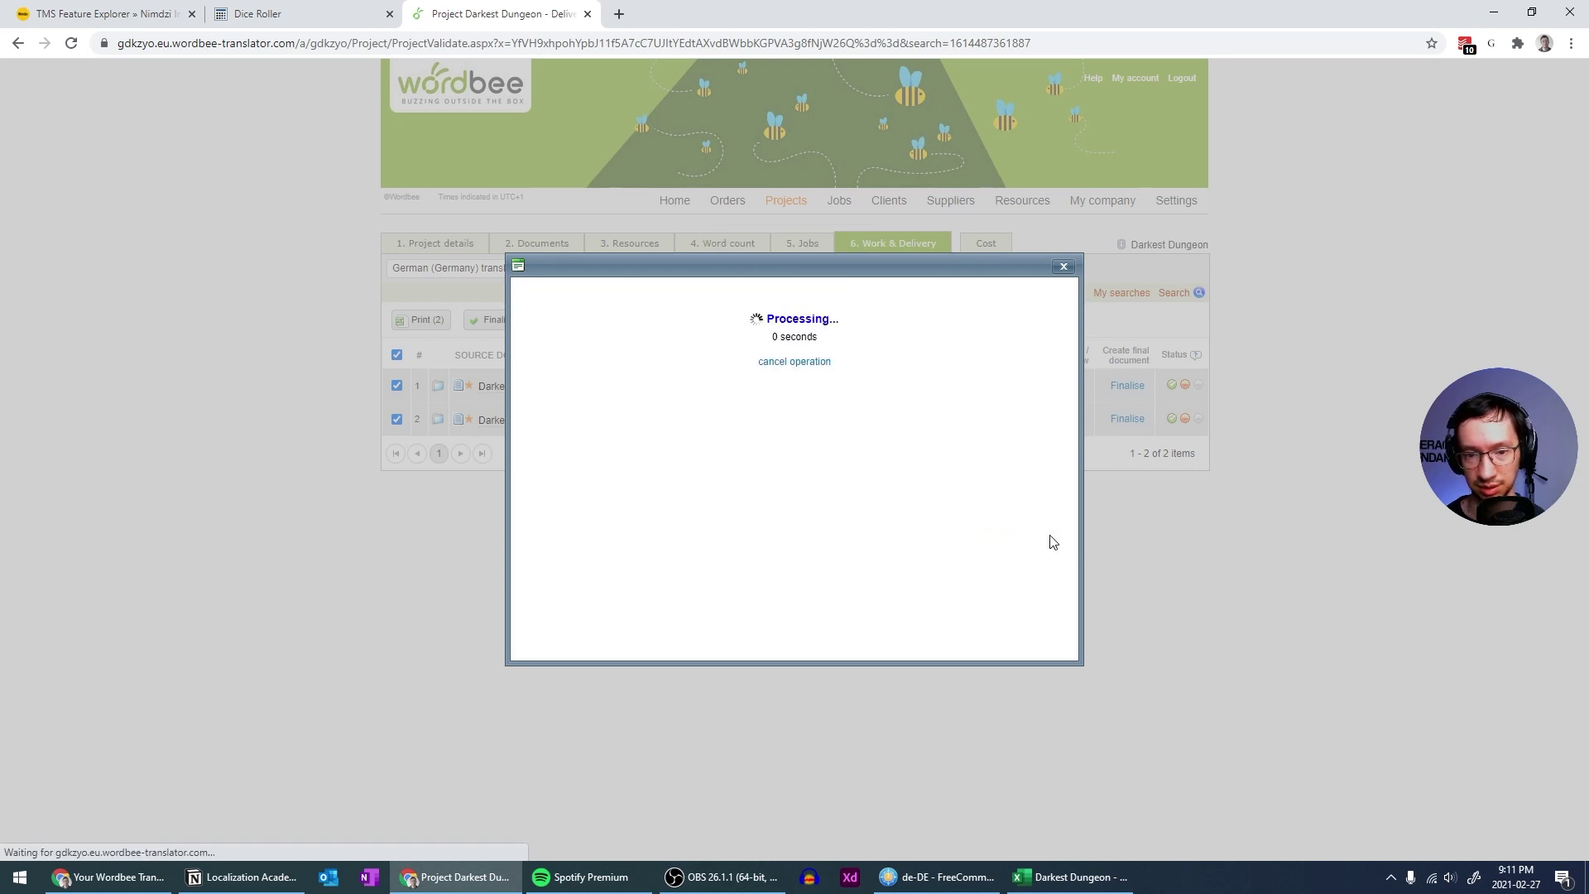
left_click(798, 362)
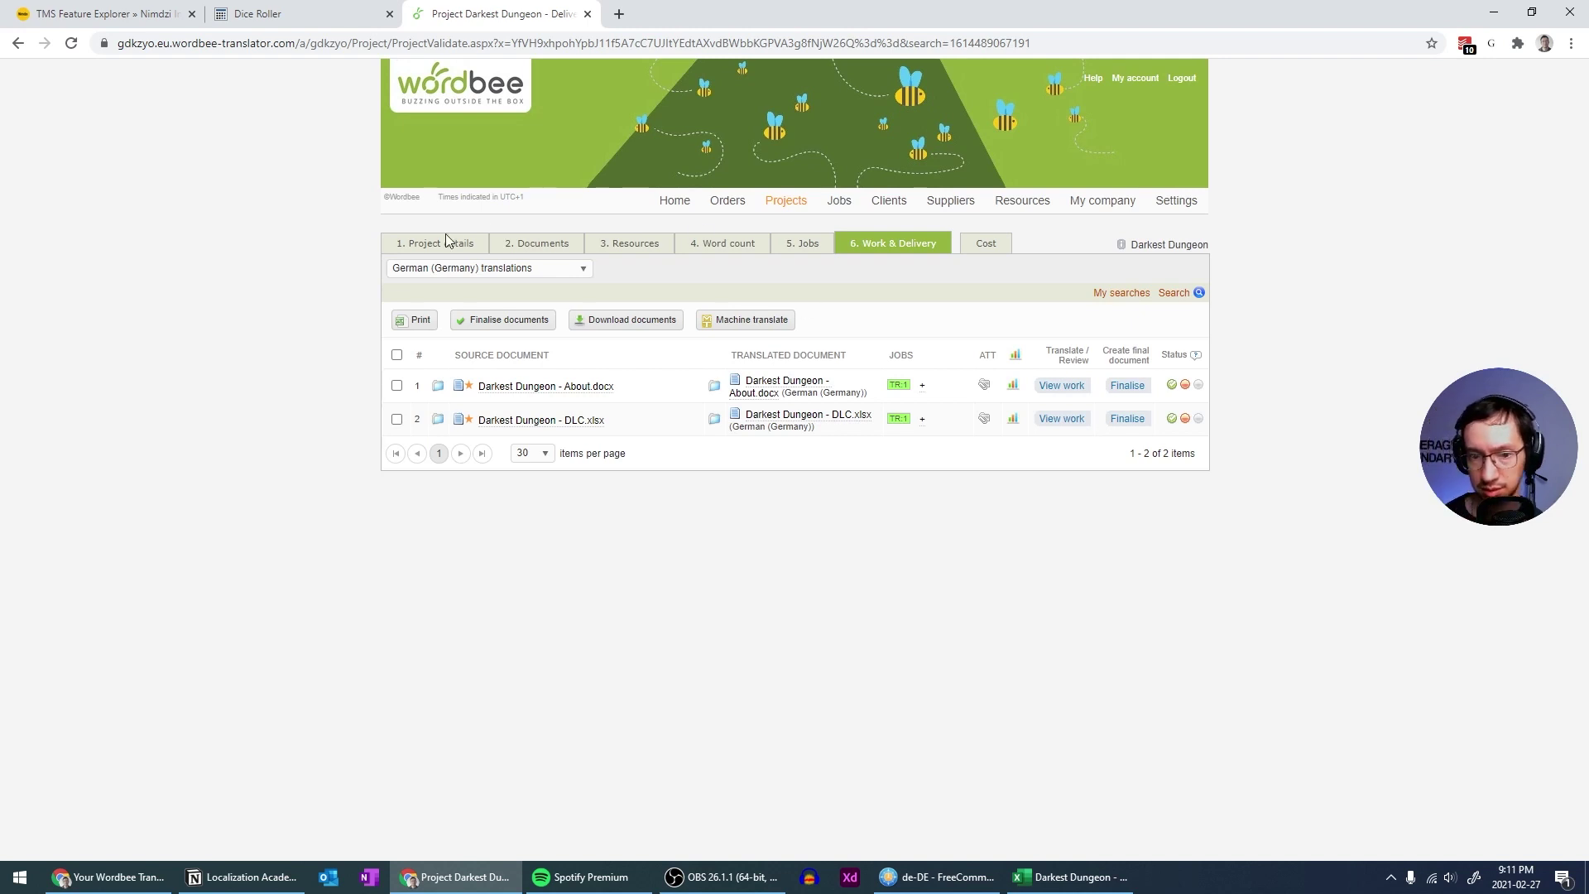
Download both translated documents together as a zip file
left_click(397, 354)
left_click(641, 321)
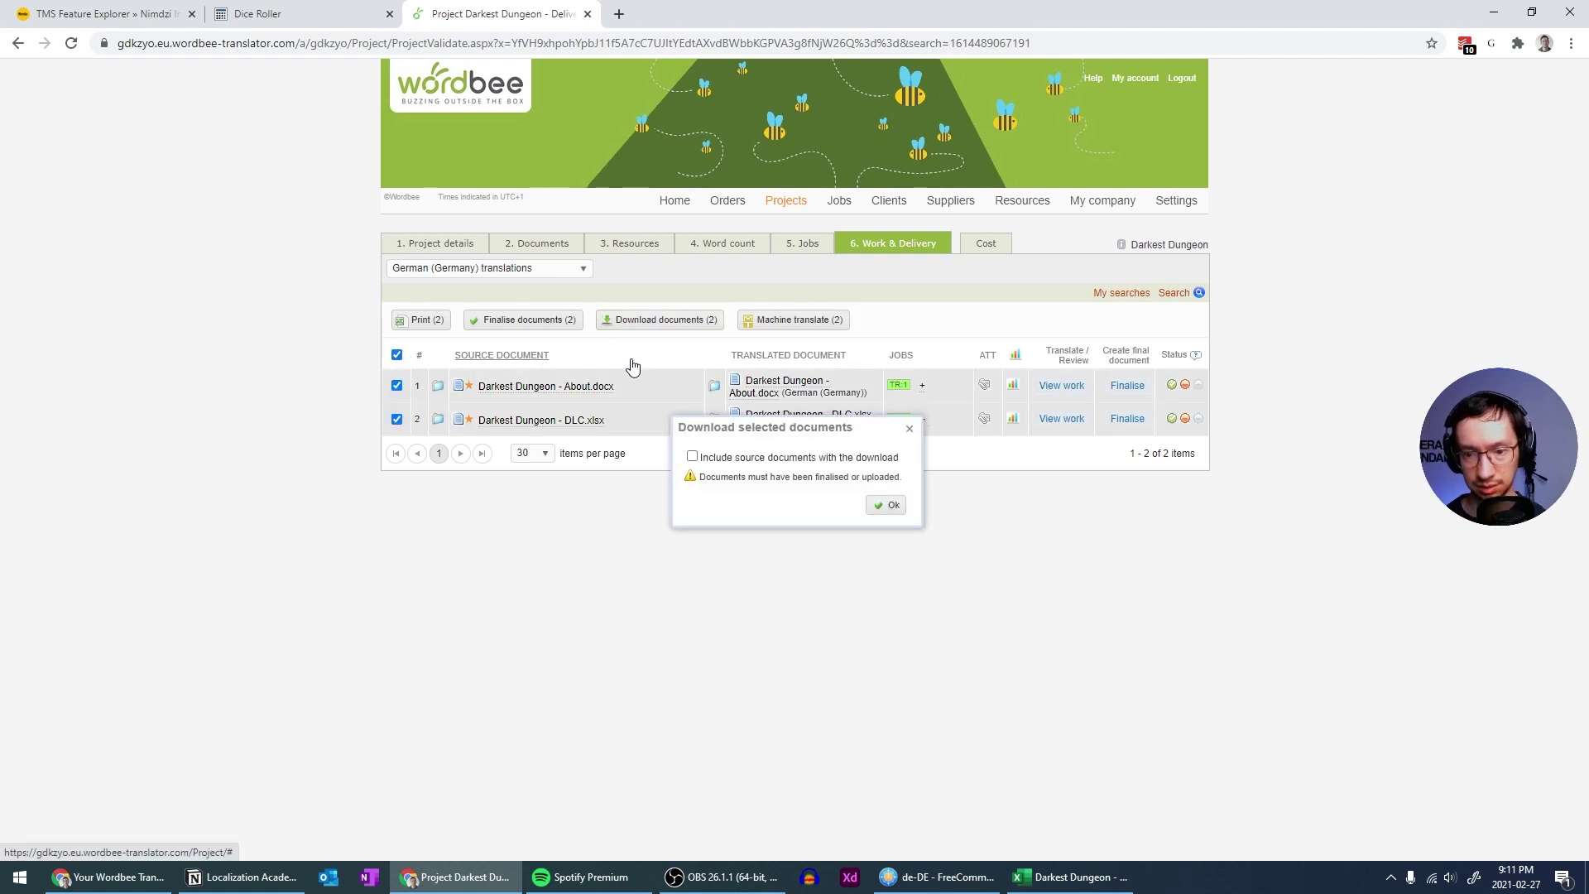
left_click(887, 505)
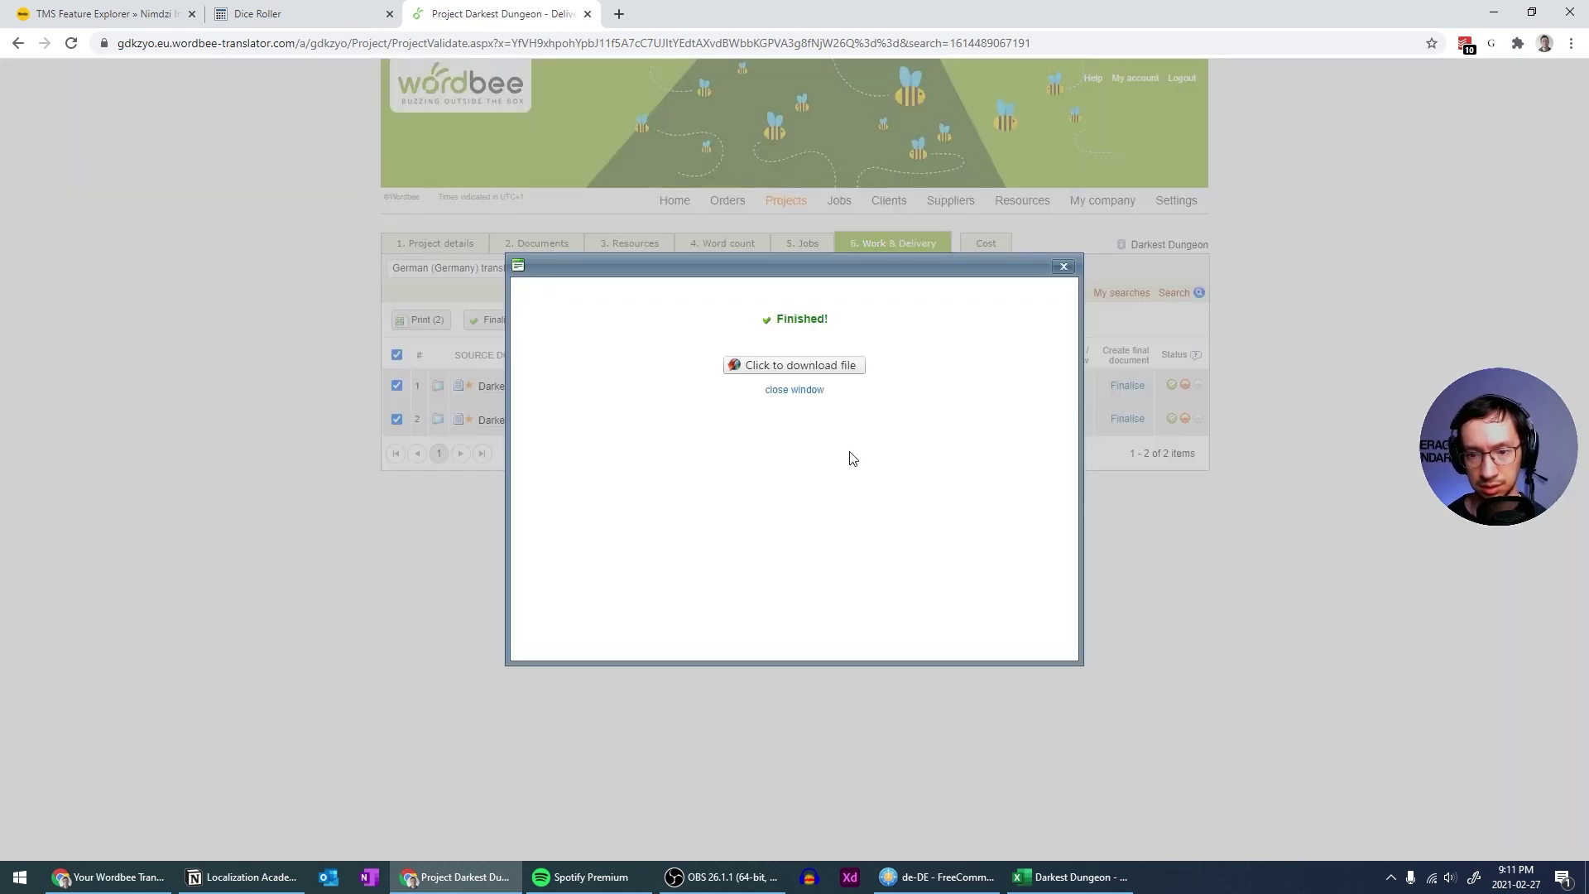
left_click(824, 370)
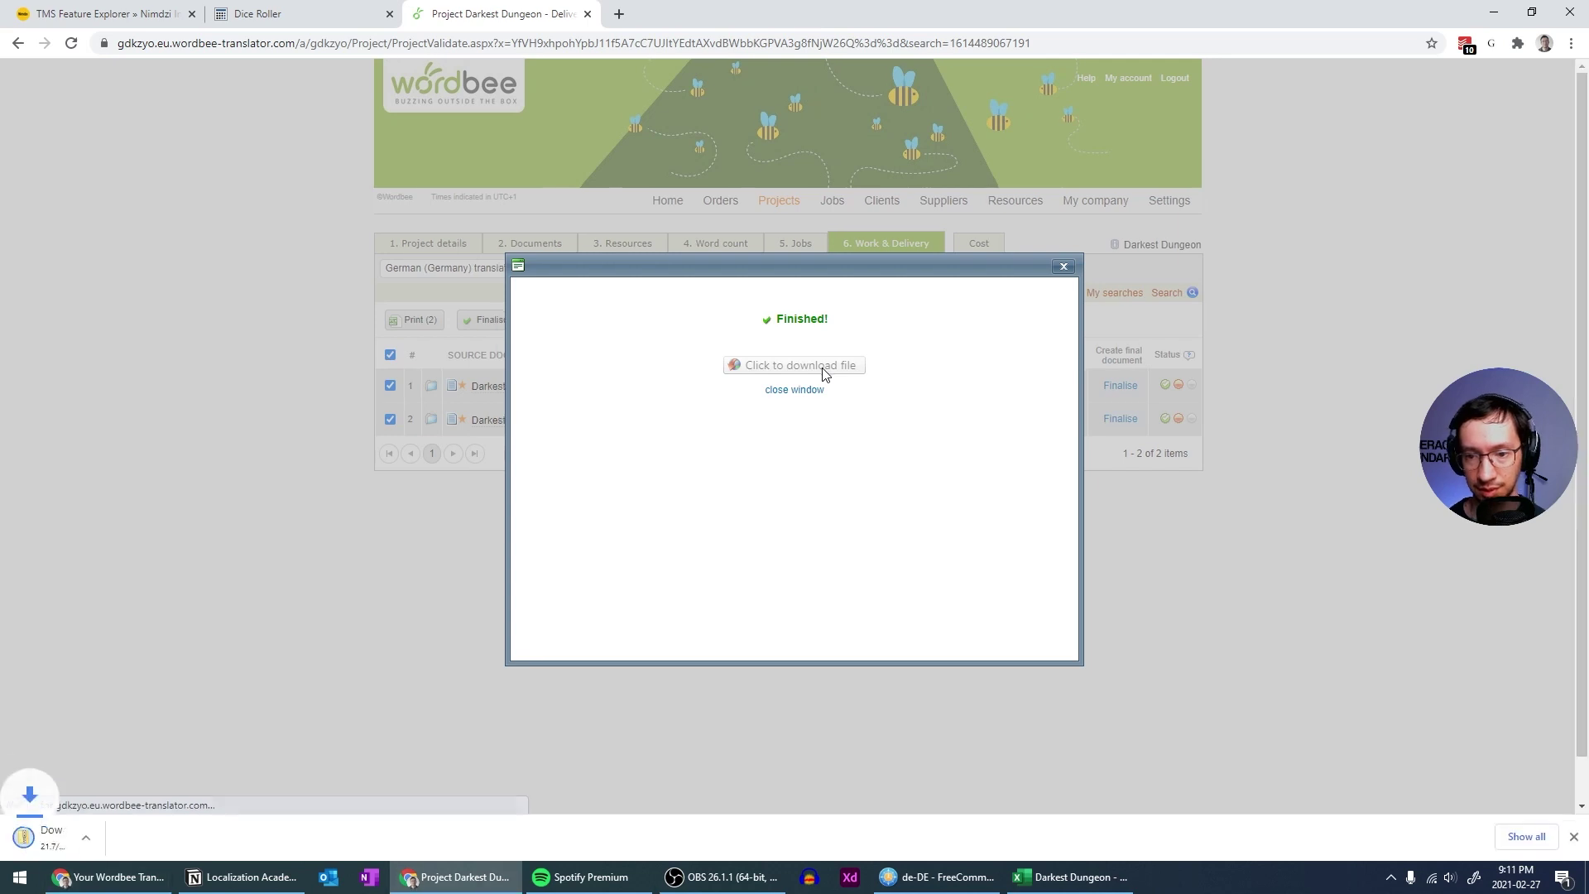
left_click(909, 879)
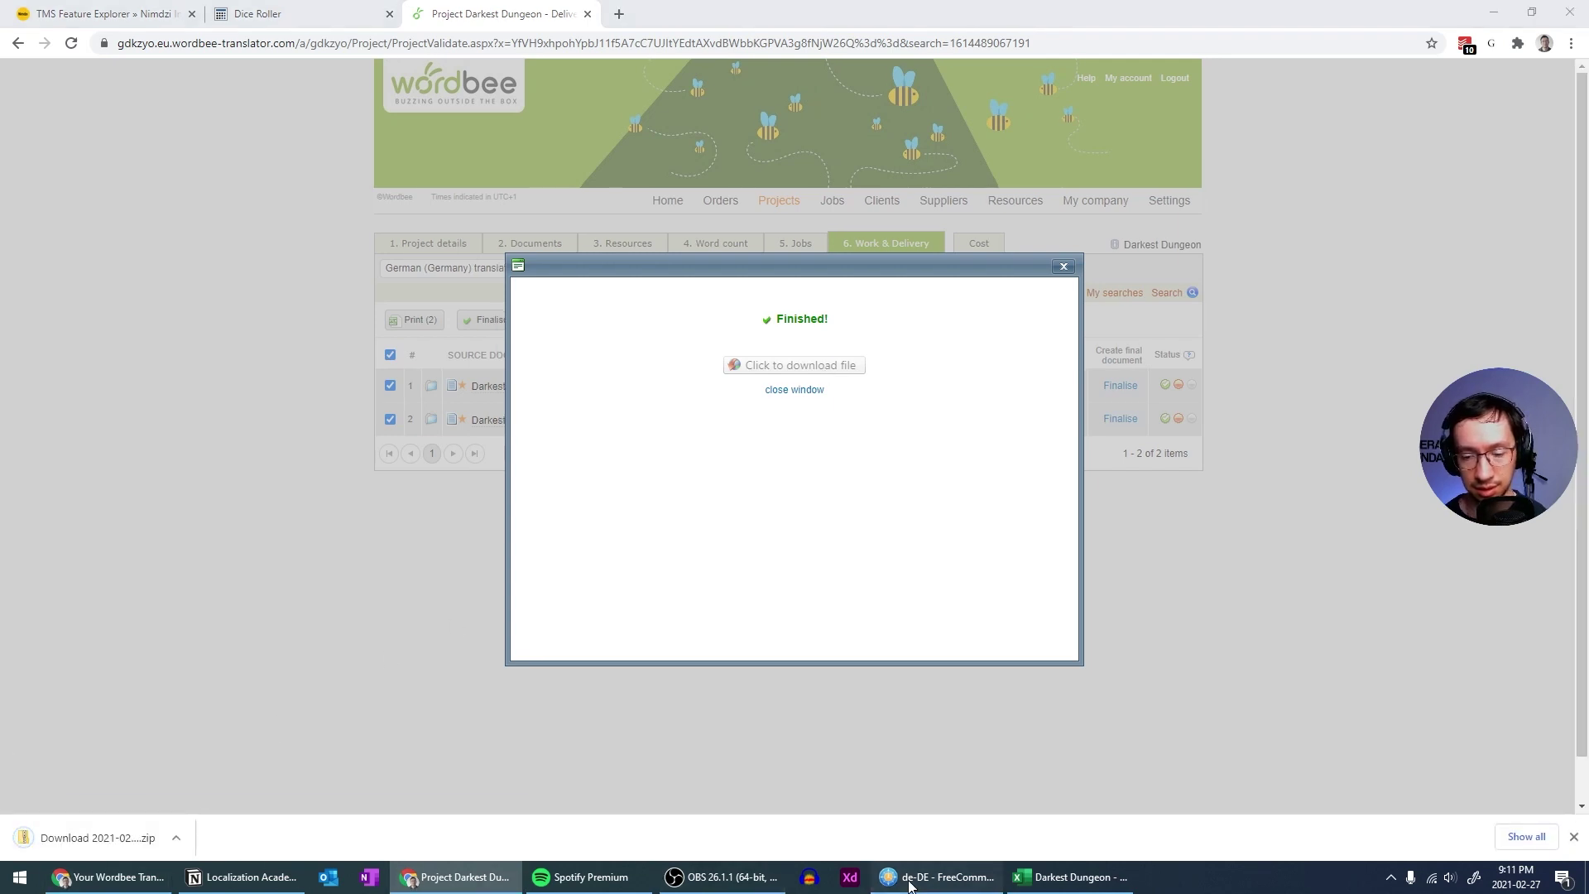
Open the downloaded zip from Downloads and enter its de-DE folder
left_click(715, 85)
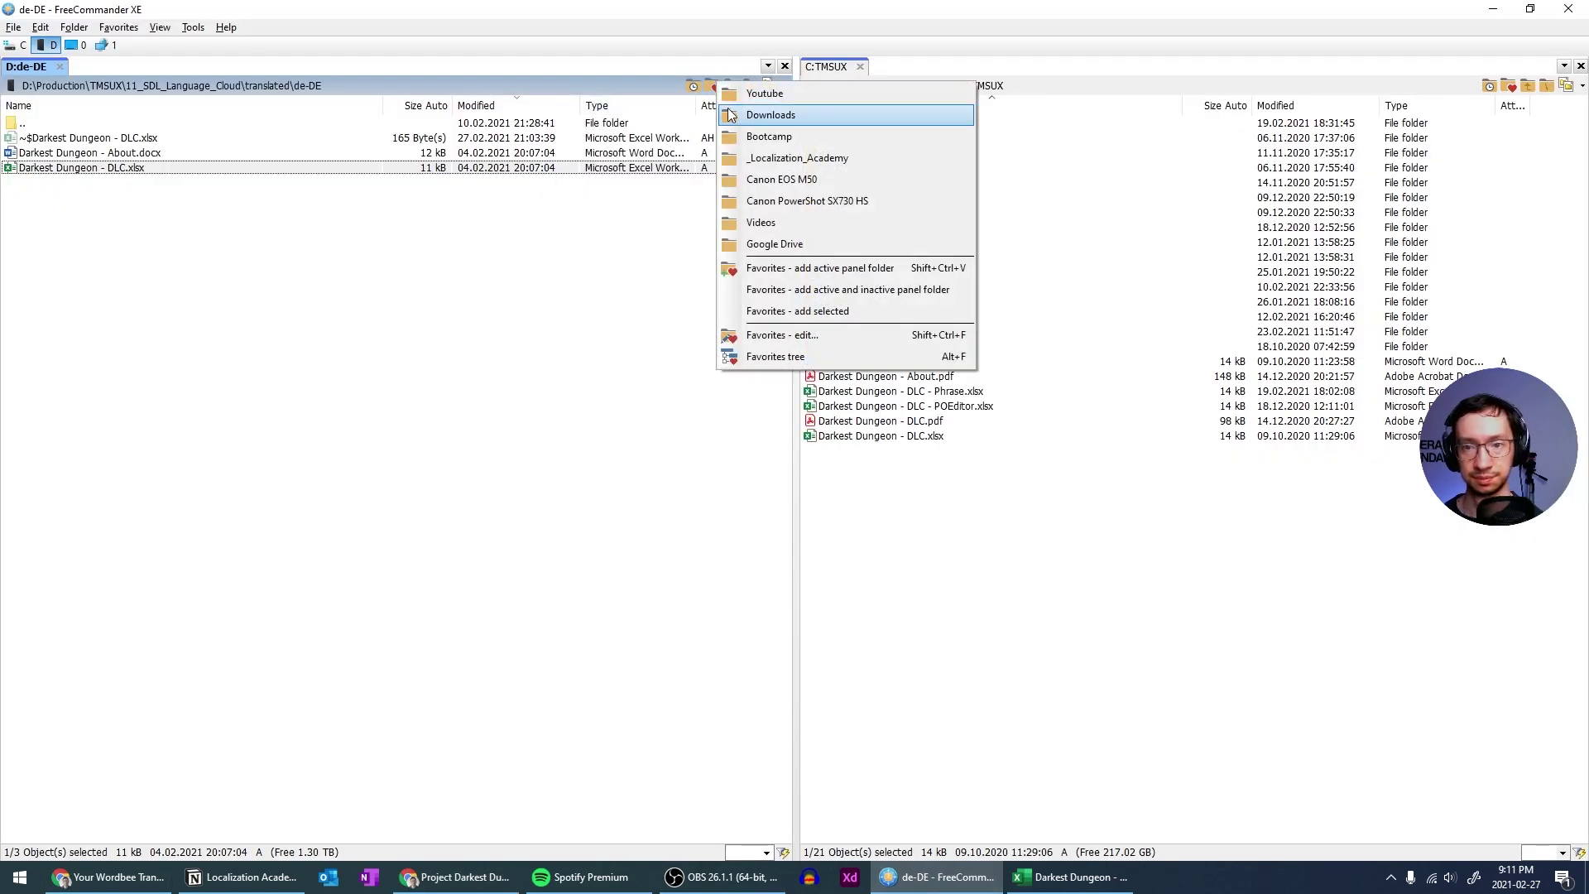
left_click(770, 115)
double_click(639, 260)
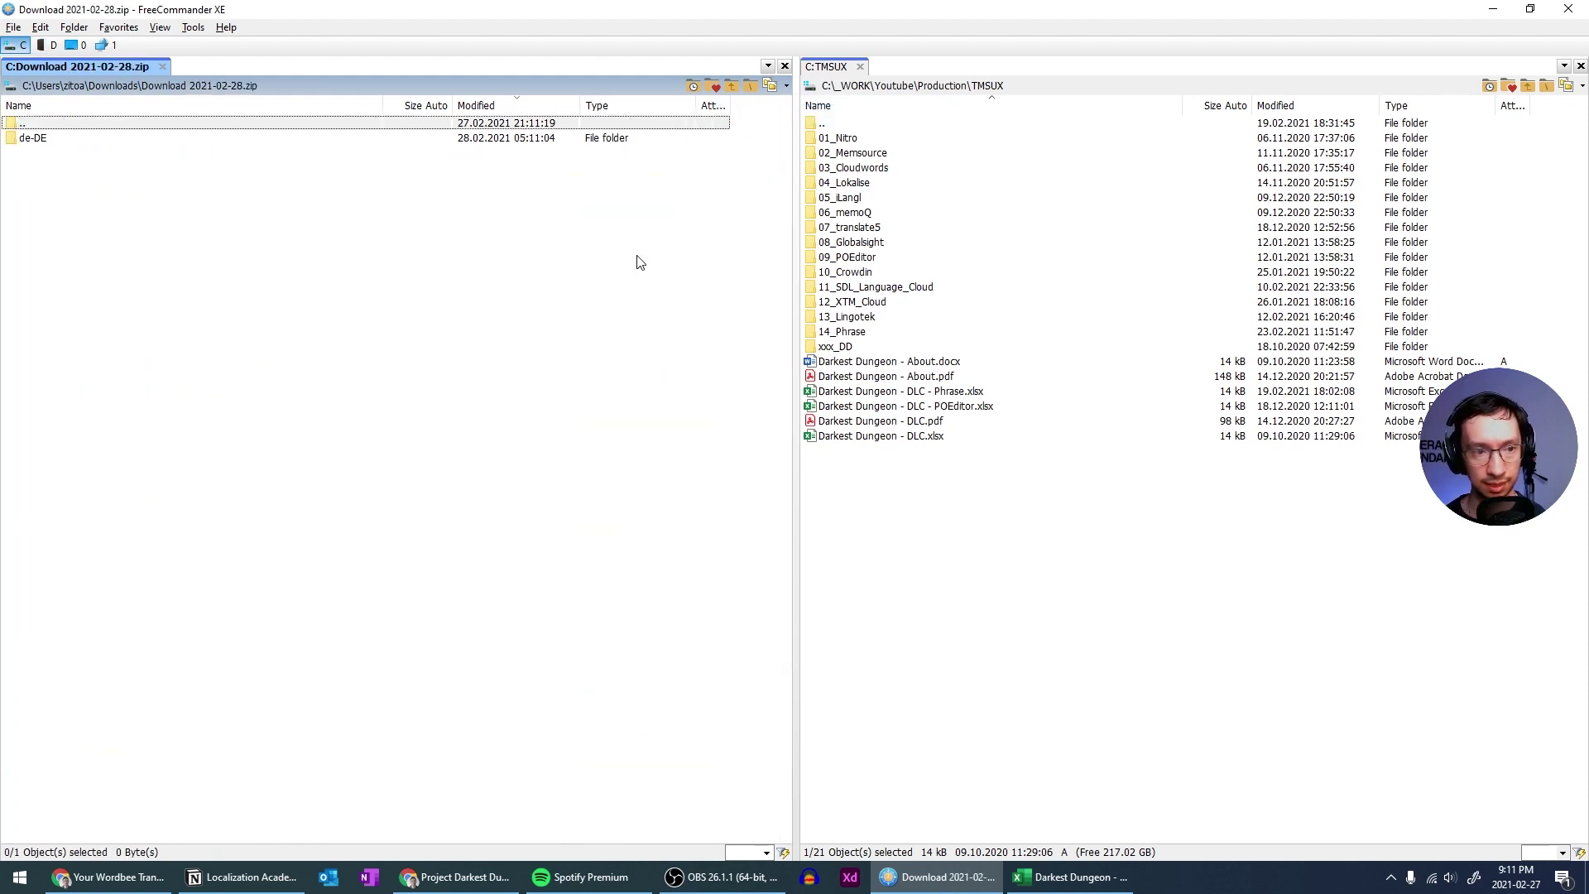
key("Return")
Create a 15_Wordbee folder in TMSUX with a translated subfolder inside it
left_click(880, 485)
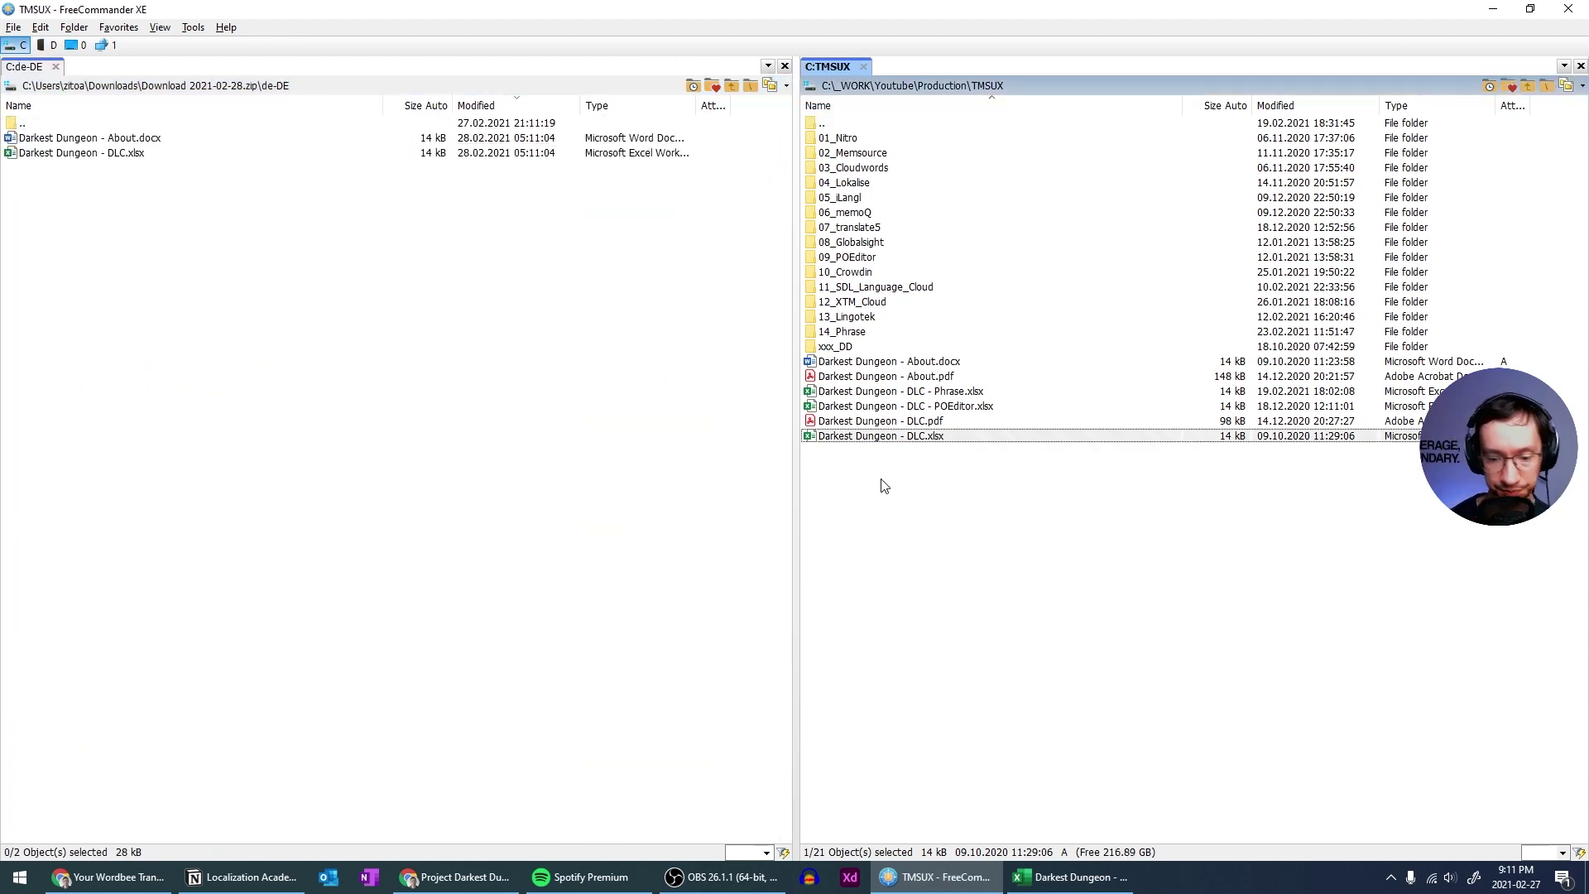
key("F7")
type("15")
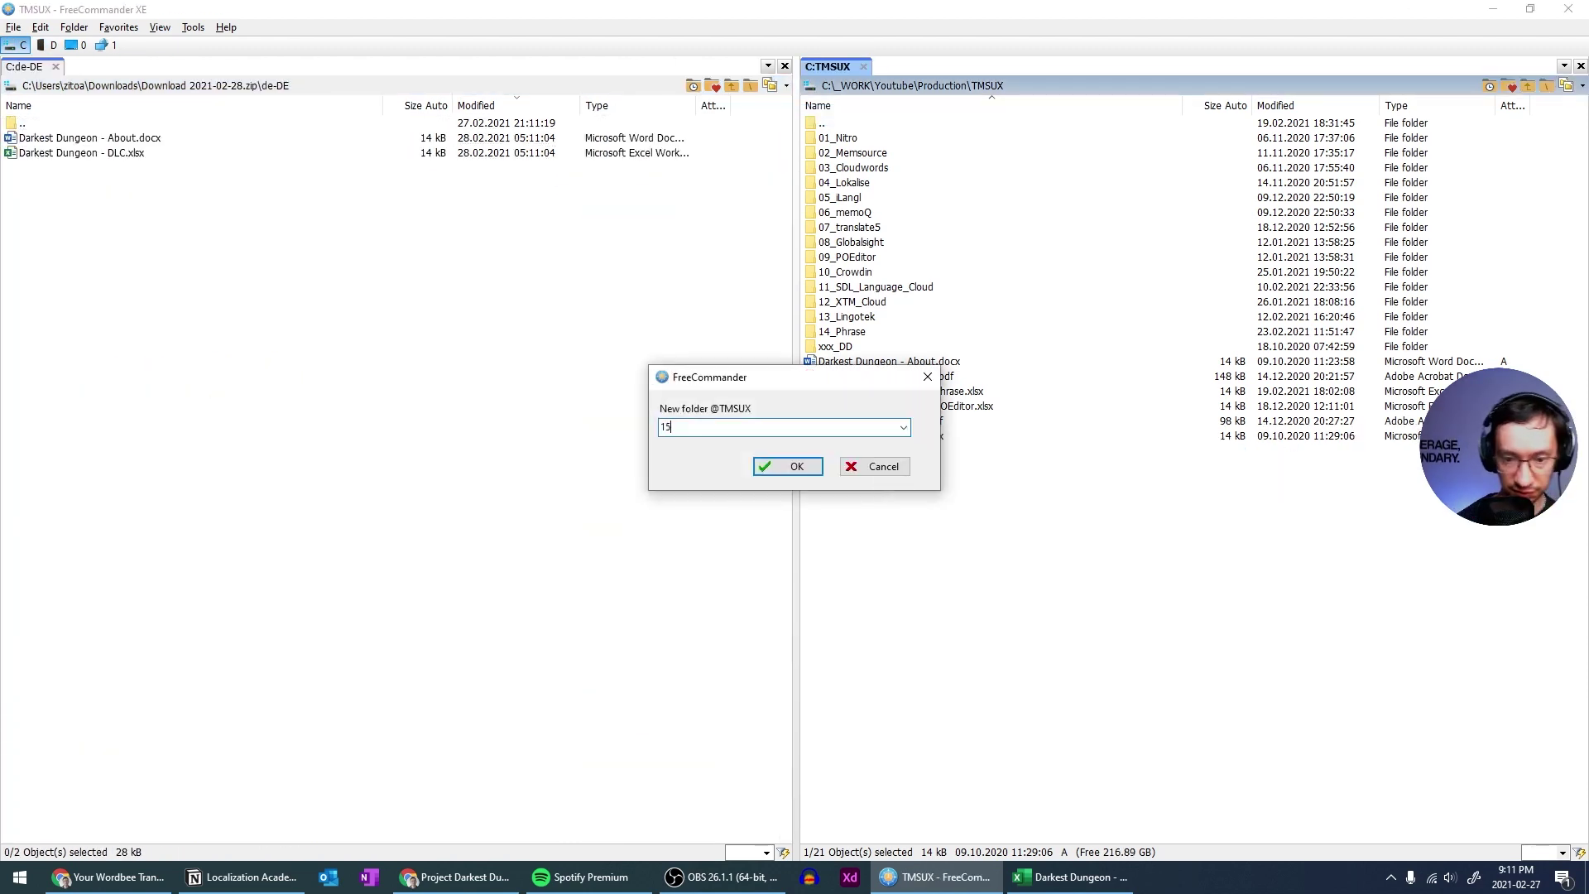
type("_Wordbee")
key("Return")
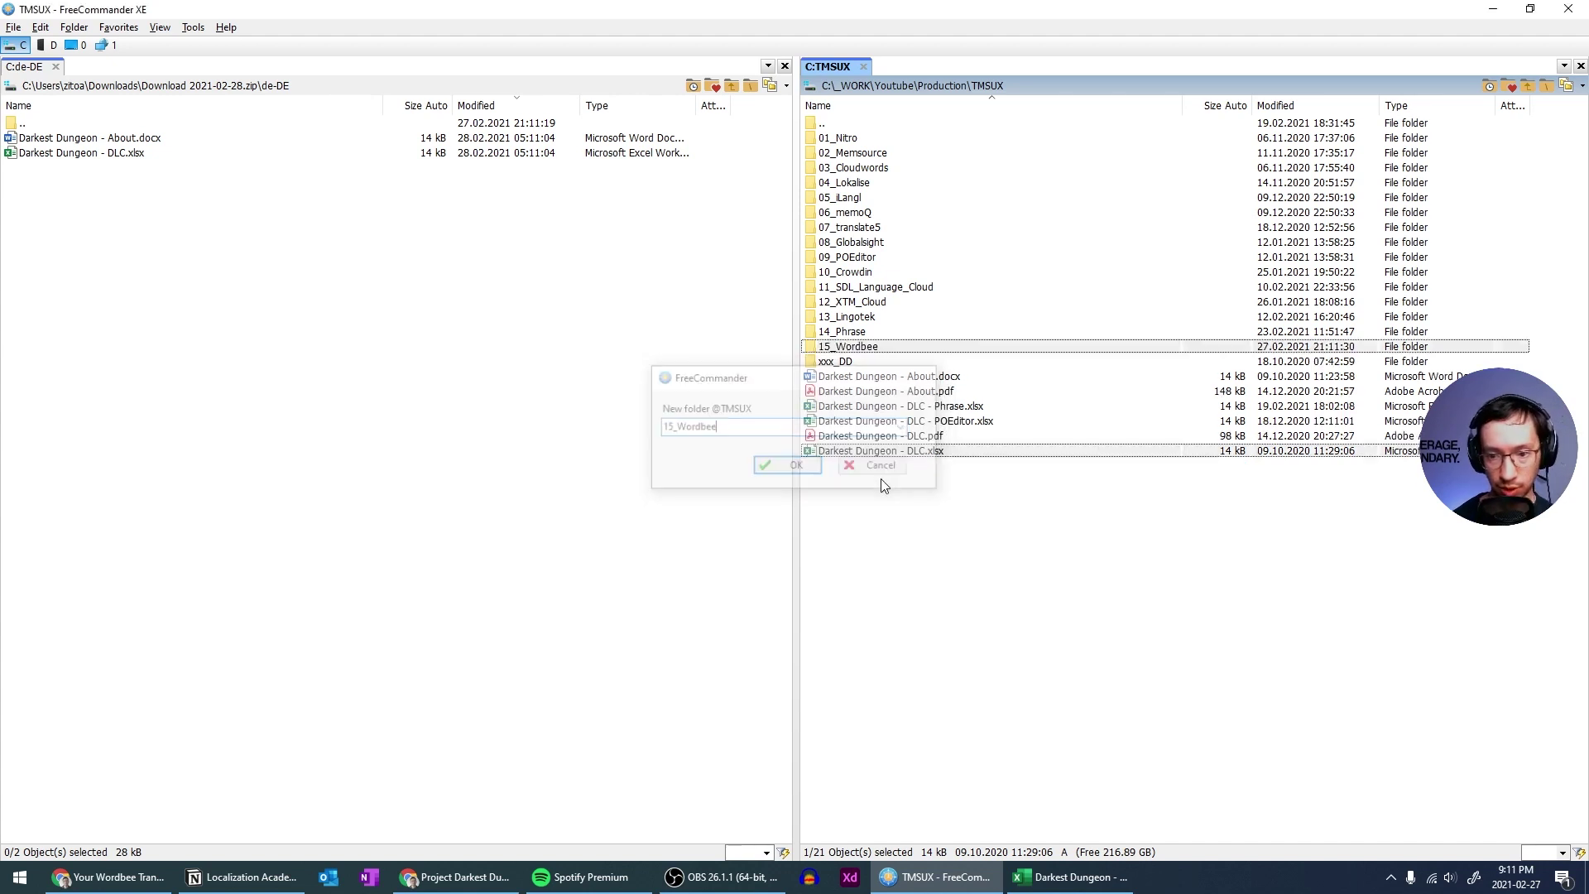
key("F7")
type("tr")
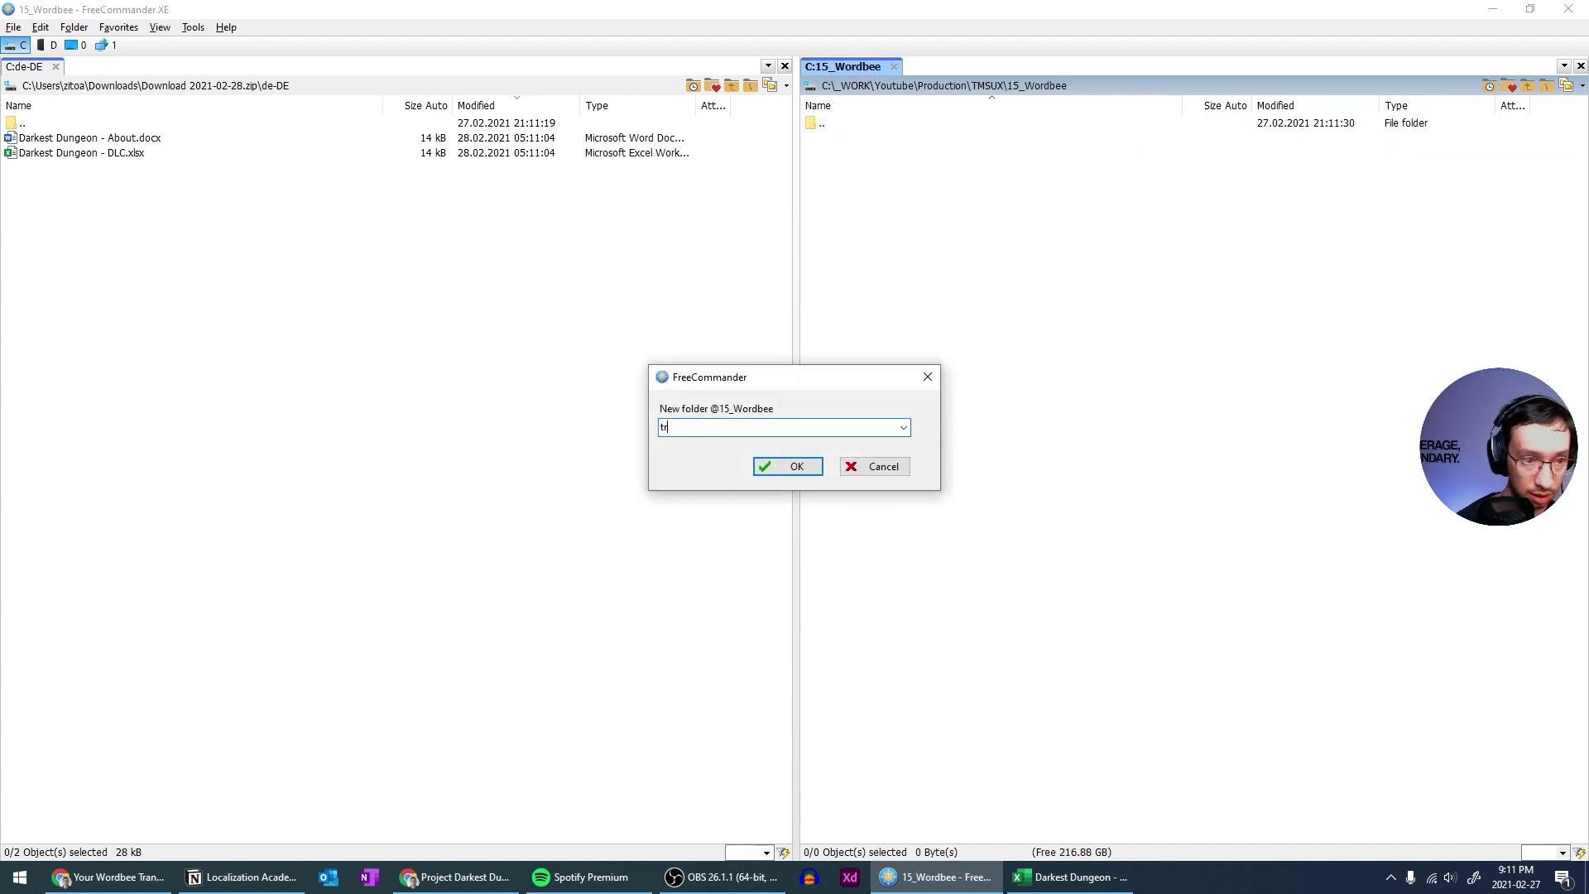
type("anslated")
key("Return")
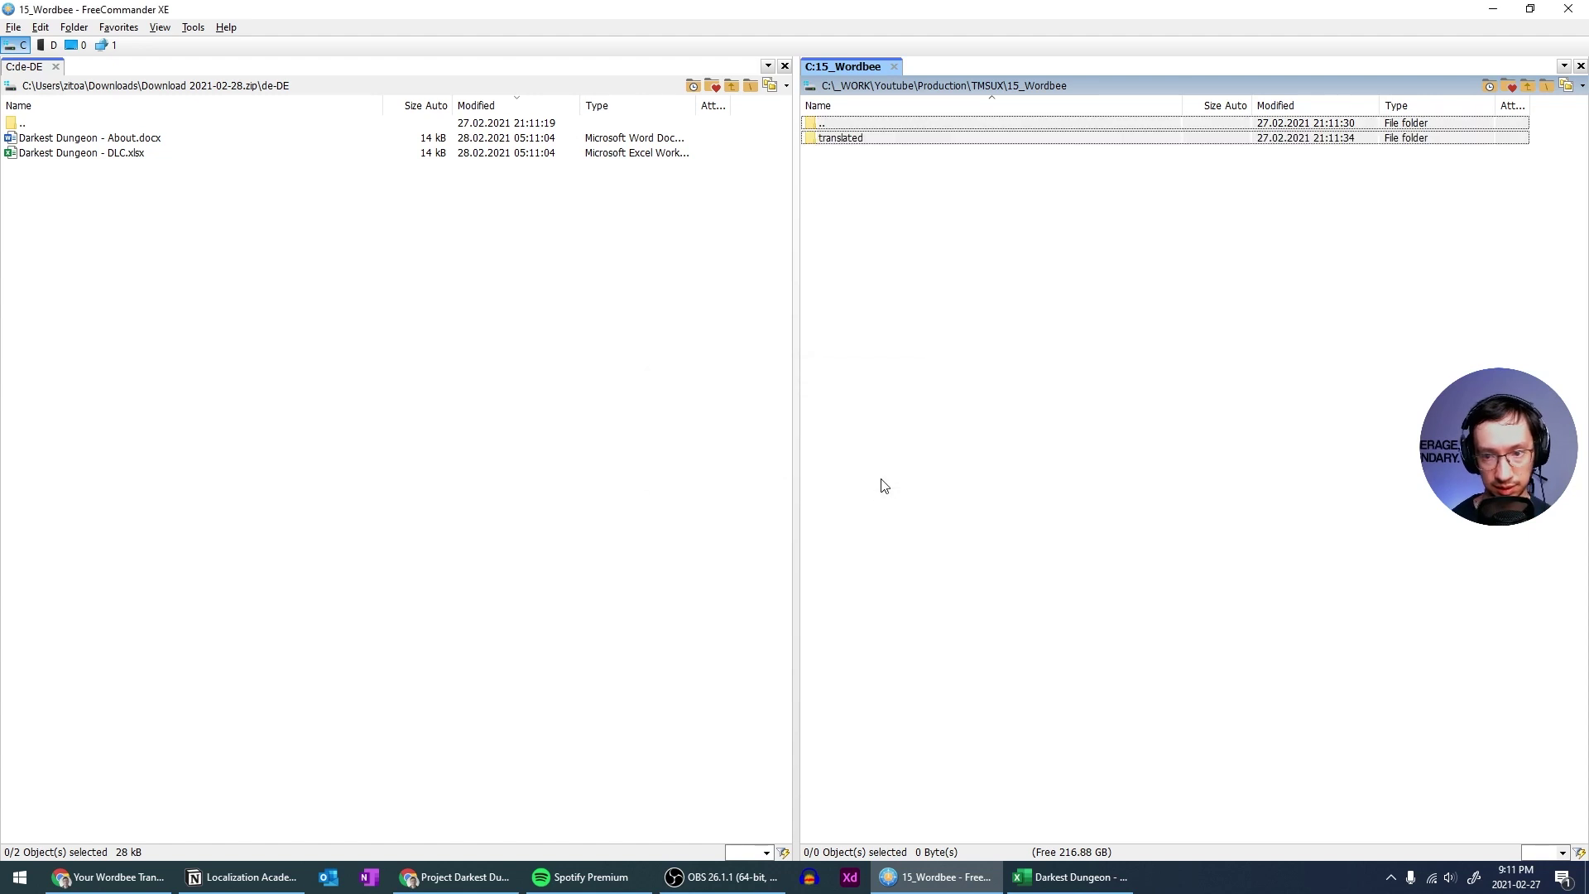
key("Return")
Copy the de-DE folder into translated and open the German About.docx
key("Tab")
key("BackSpace")
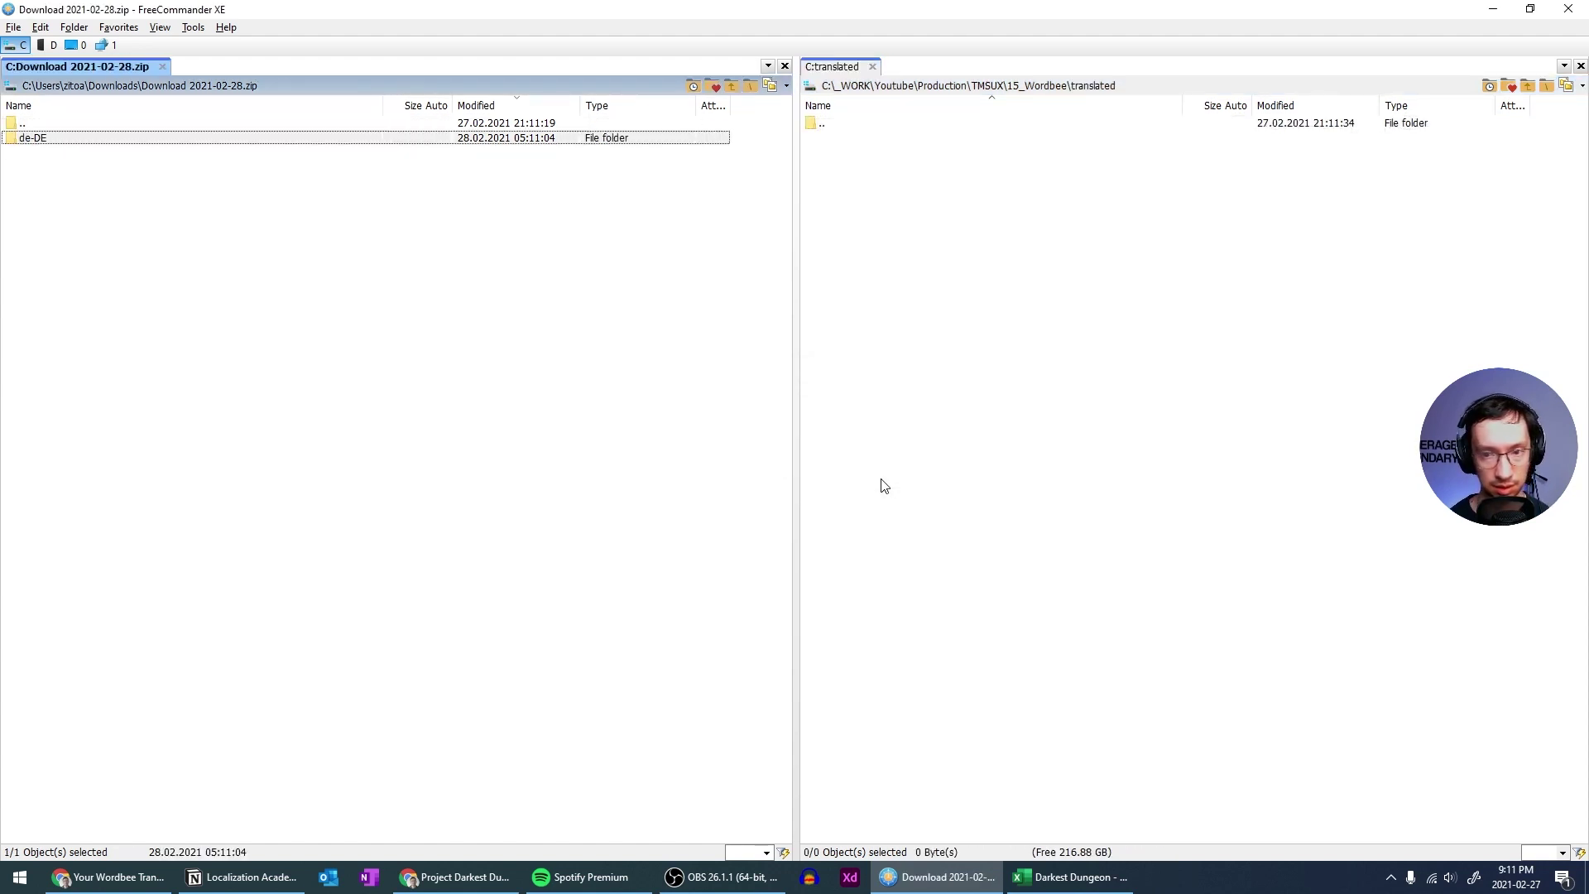
key("F5")
key("Return")
key("Tab")
key("Return")
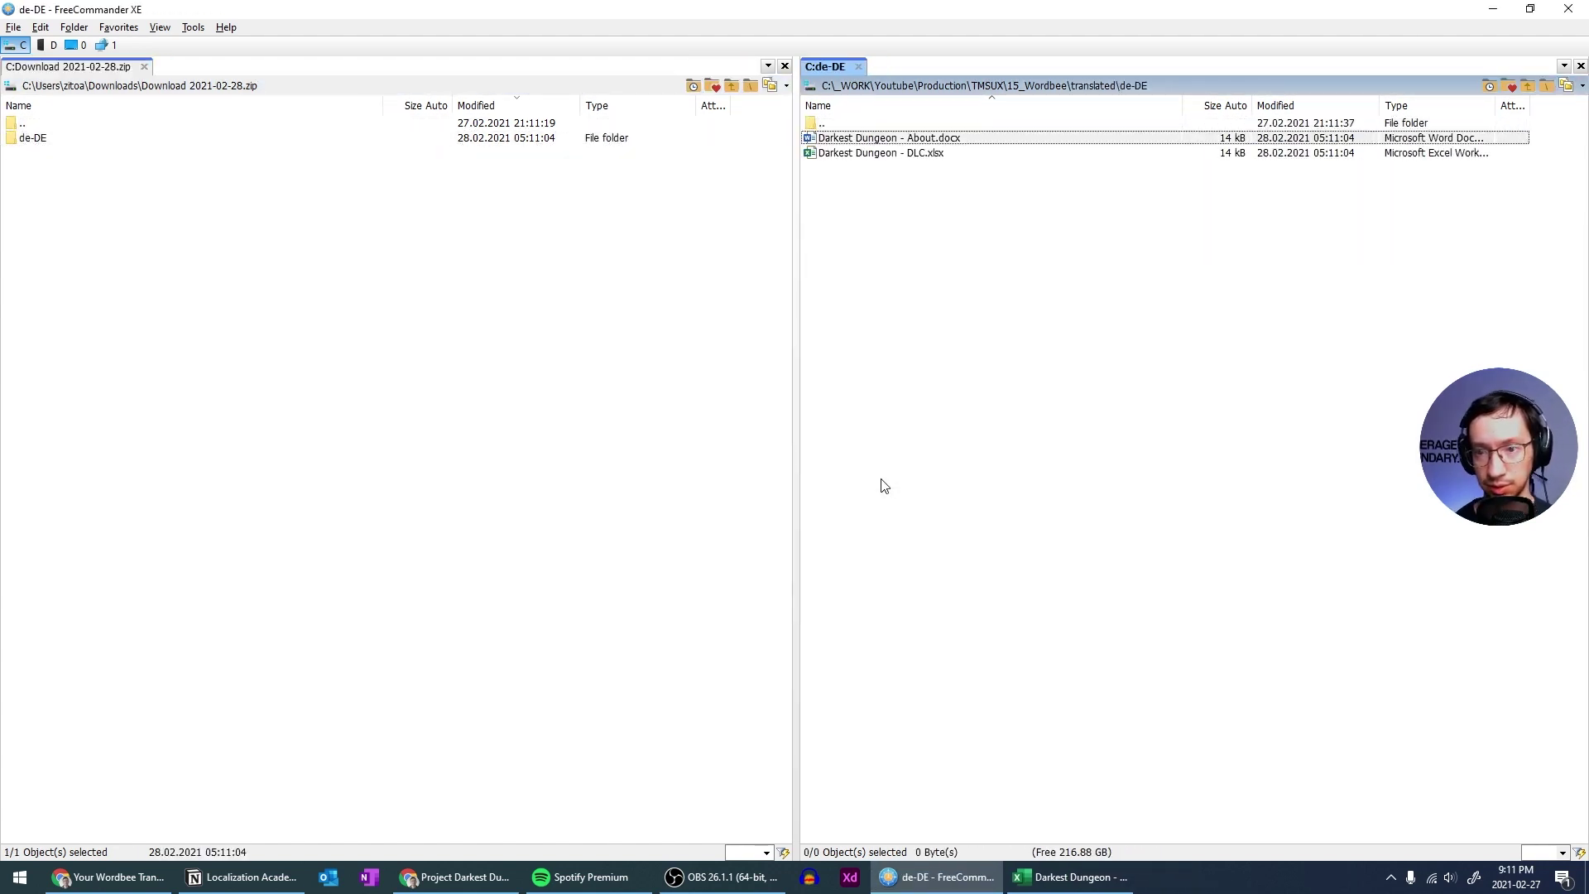
key("Return")
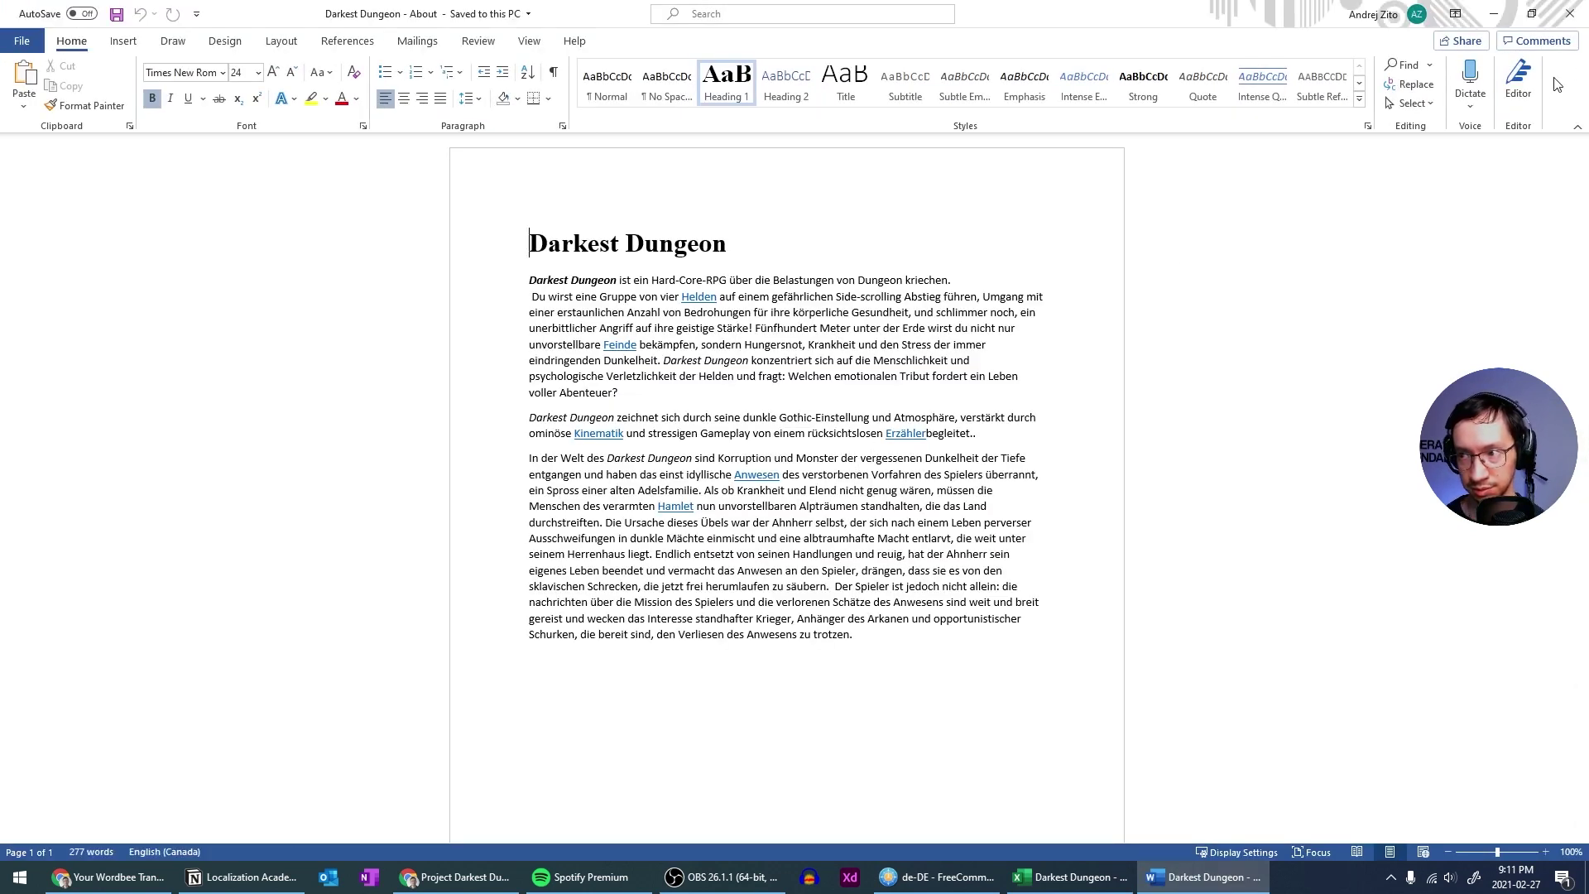
Close About.docx and open the German DLC.xlsx, dismissing the duplicate-name warning
left_click(1570, 13)
key("alt+Tab")
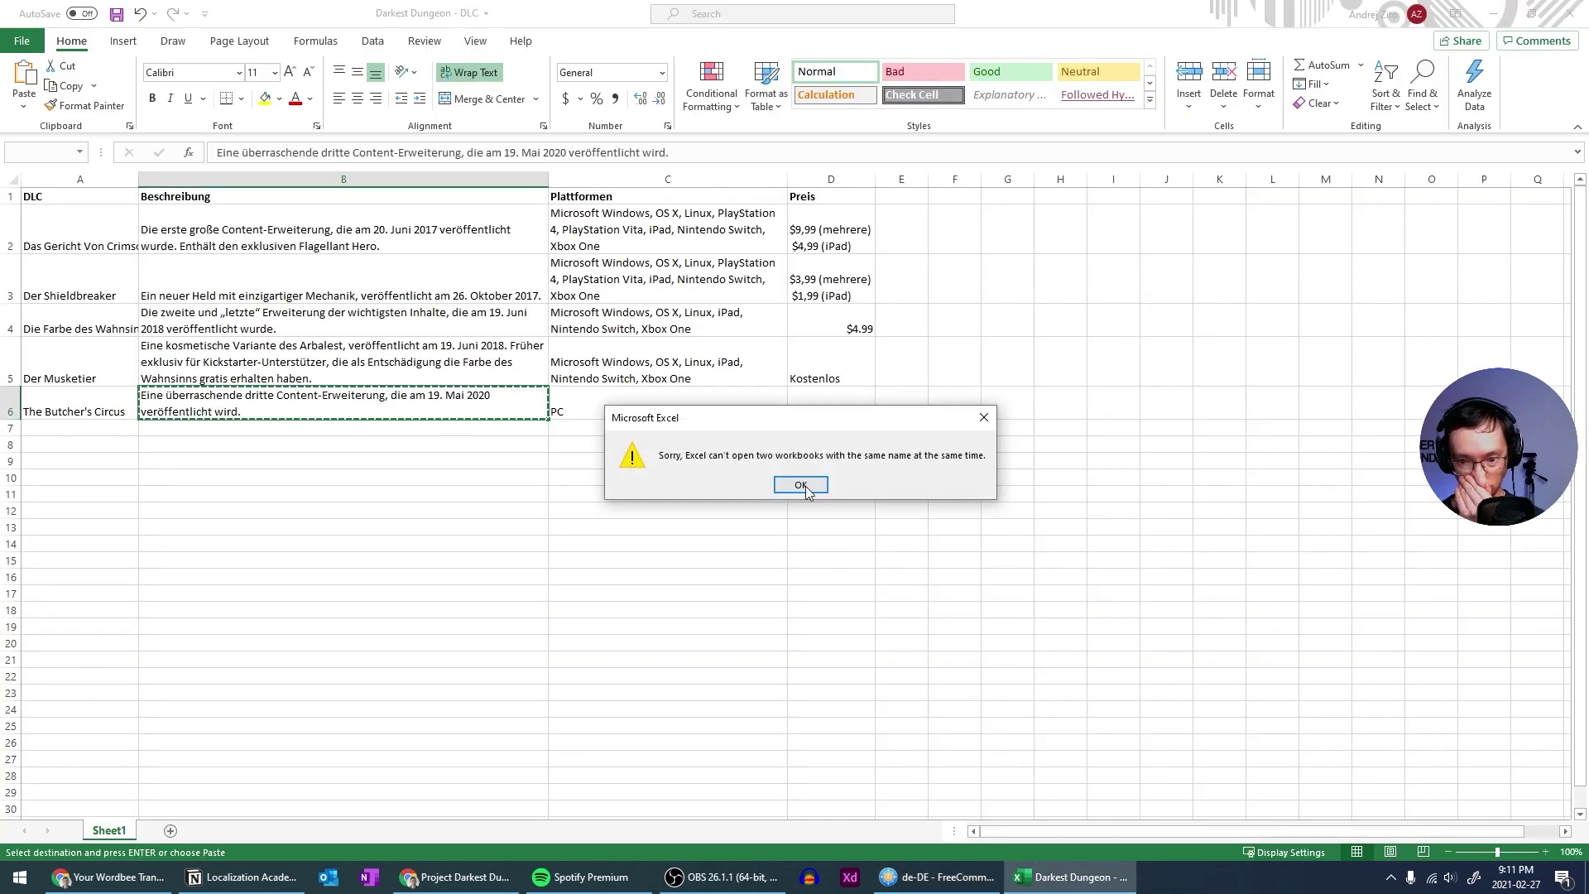
left_click(800, 485)
left_click(901, 444)
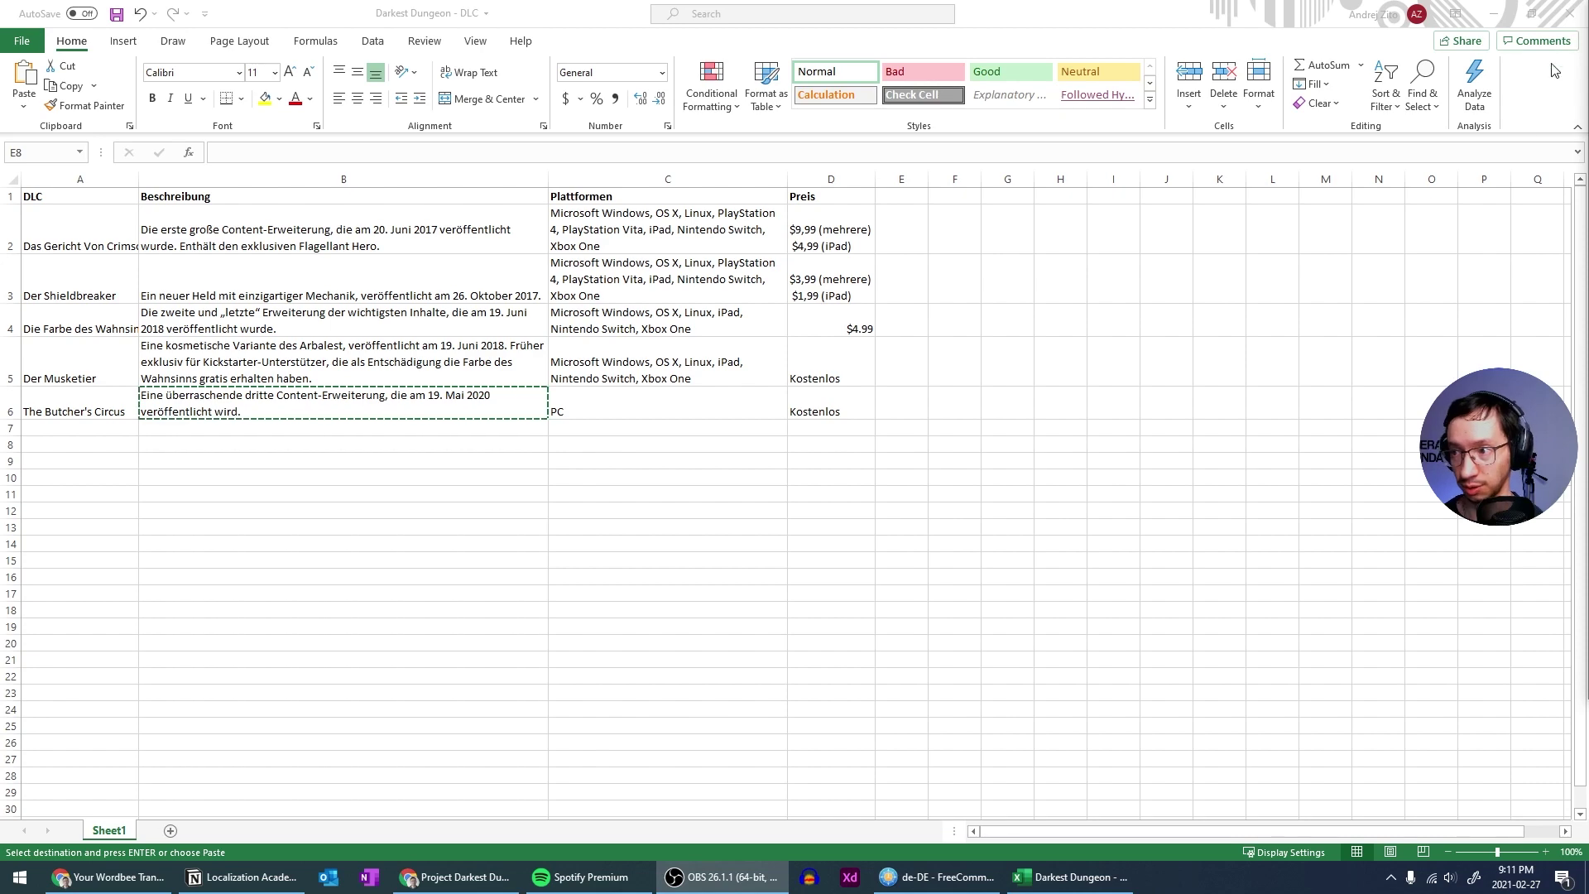
Close the old DLC workbook without saving, check cell B2's translation, and close Excel
left_click(1564, 17)
left_click(792, 459)
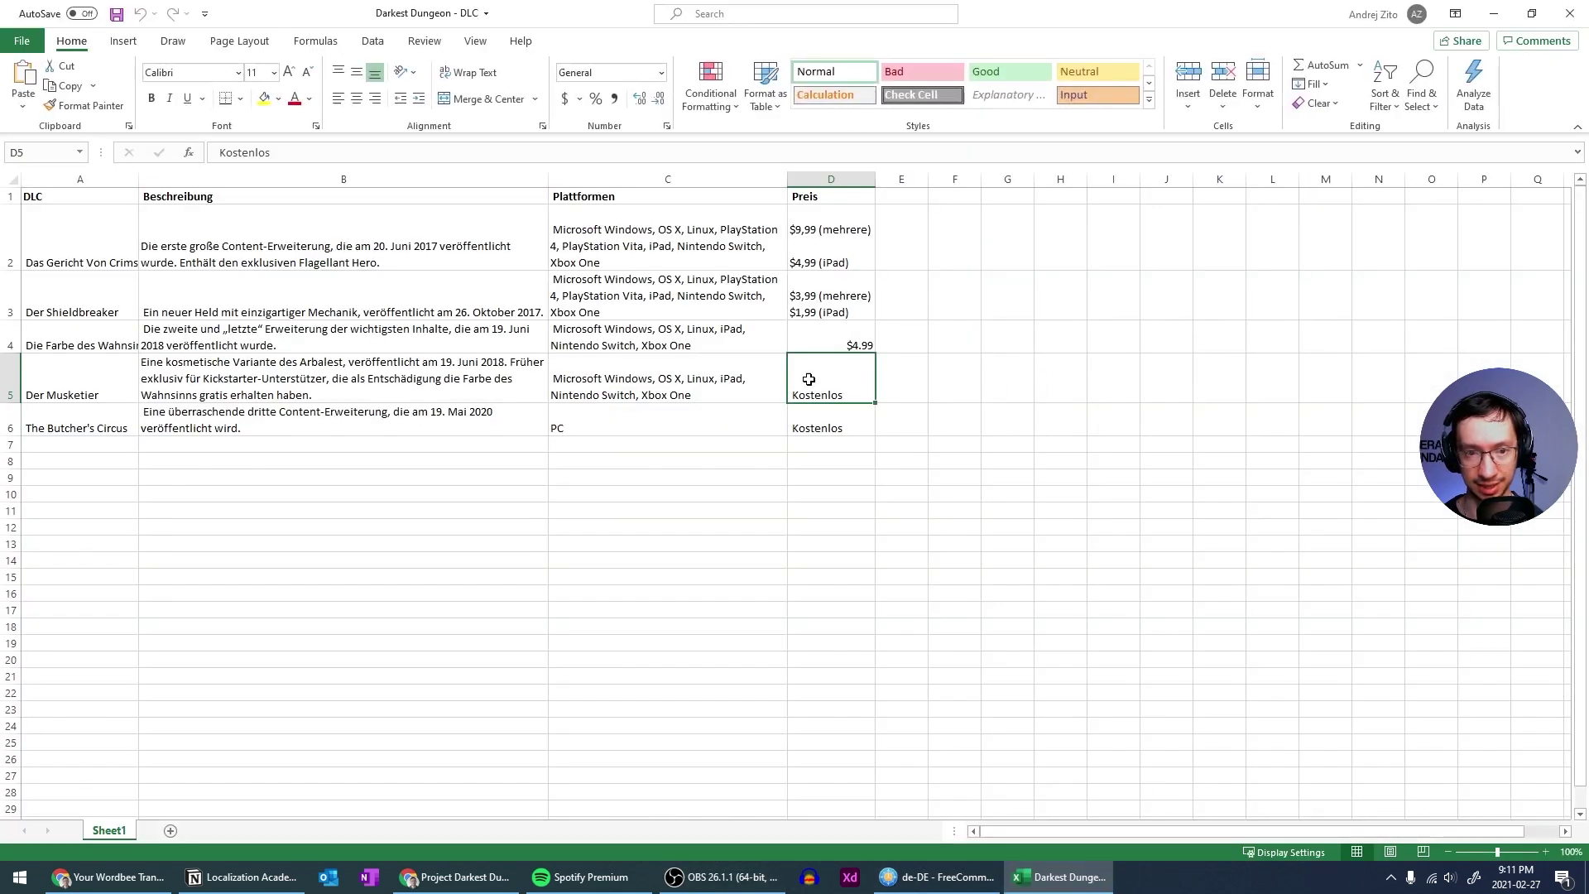
left_click(235, 260)
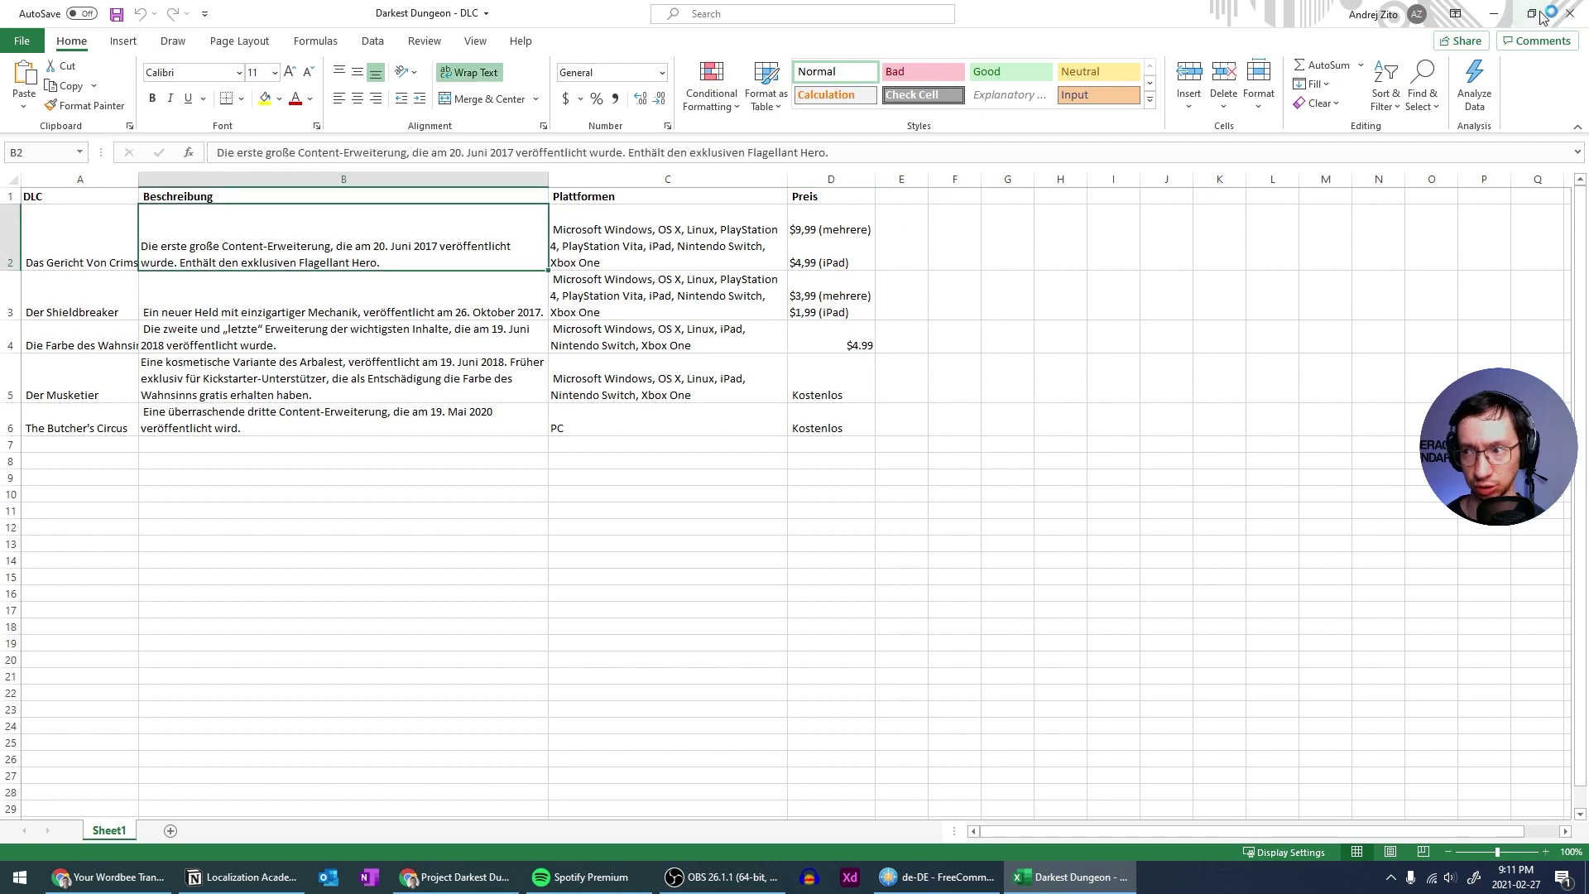
left_click(1568, 14)
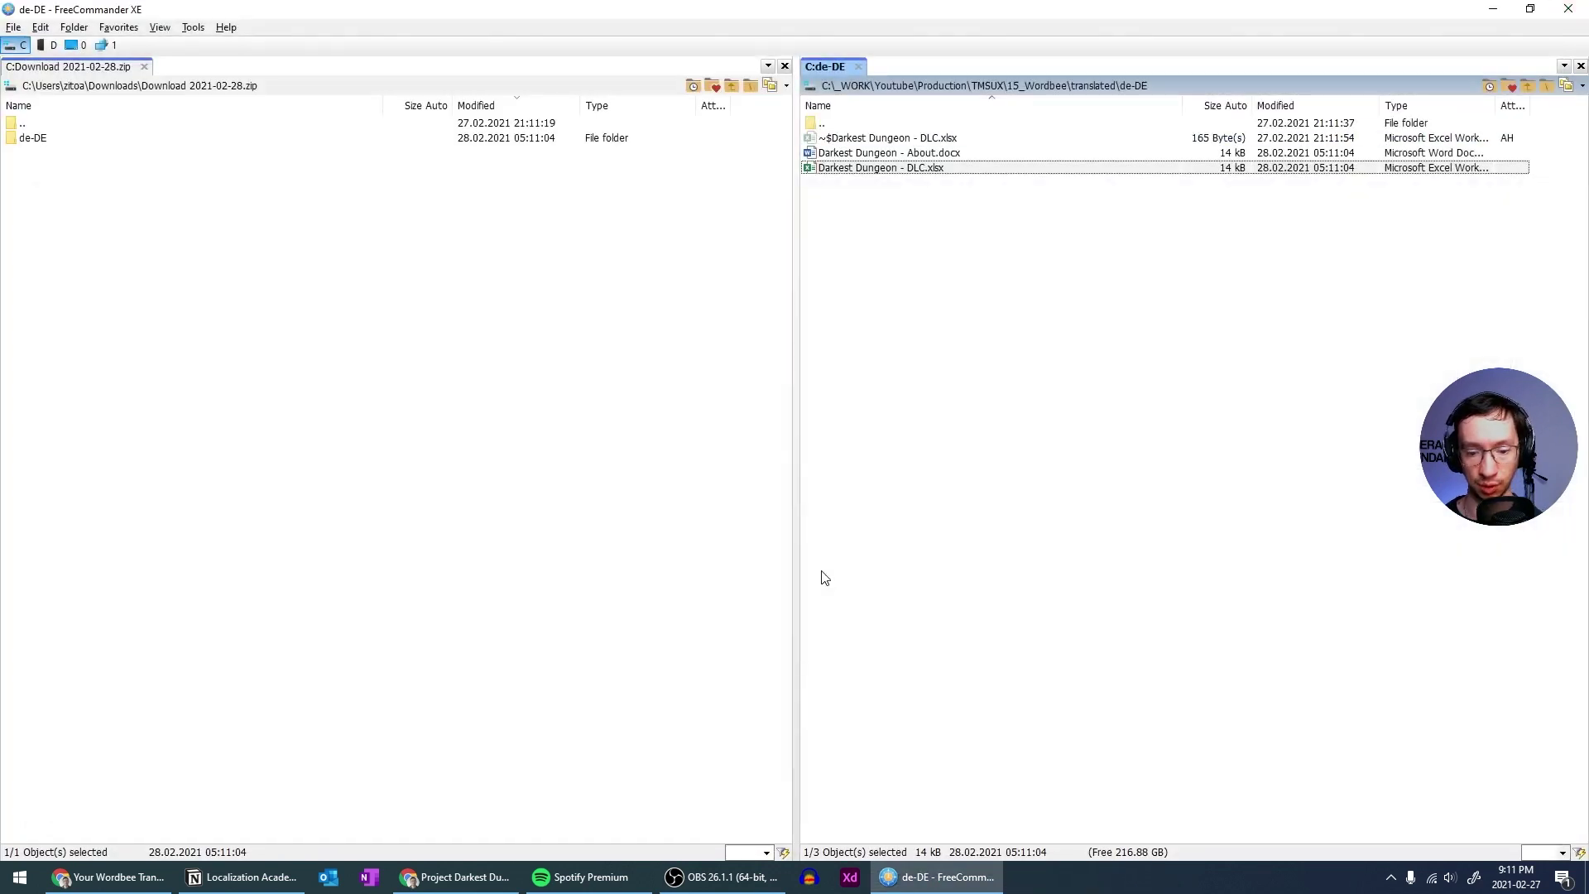
Dismiss the download Finished window and view the Home dashboard's recent projects list
left_click(453, 877)
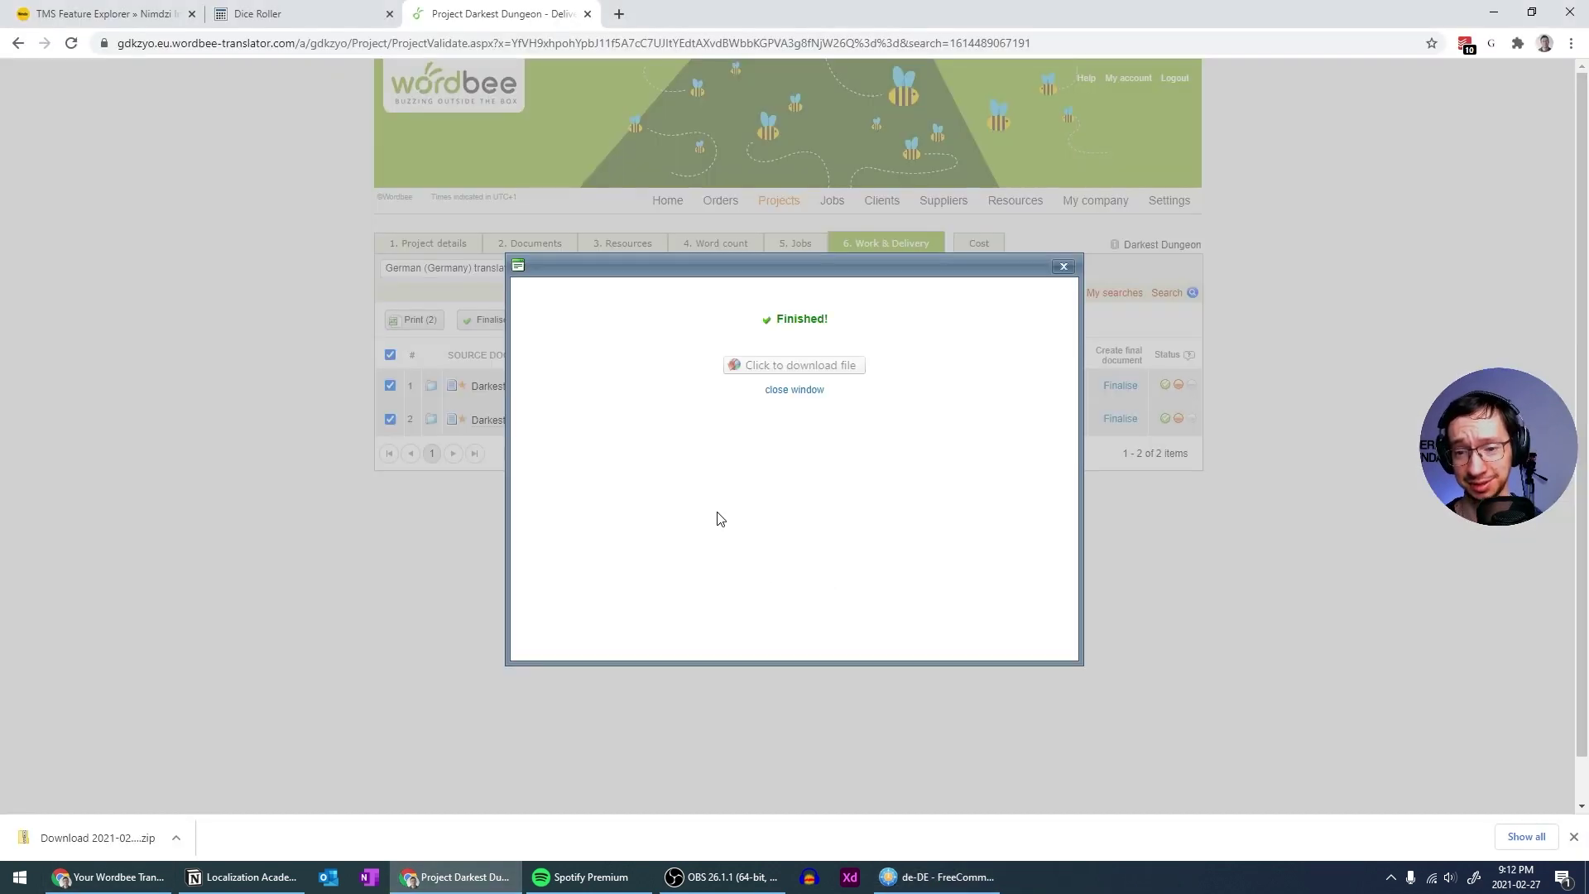
left_click(1062, 267)
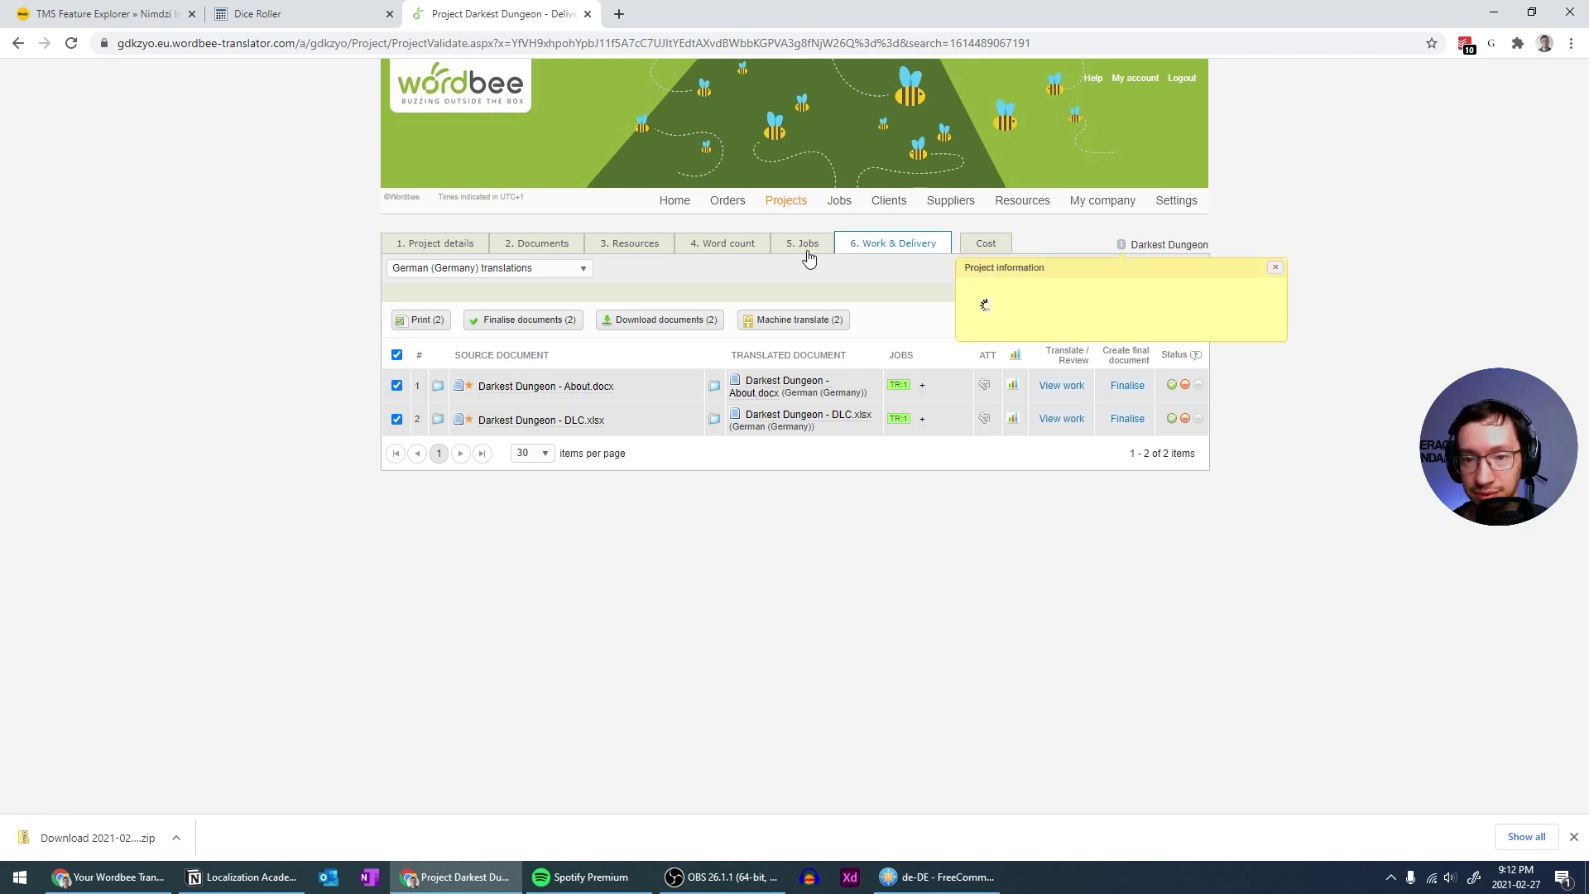
left_click(675, 201)
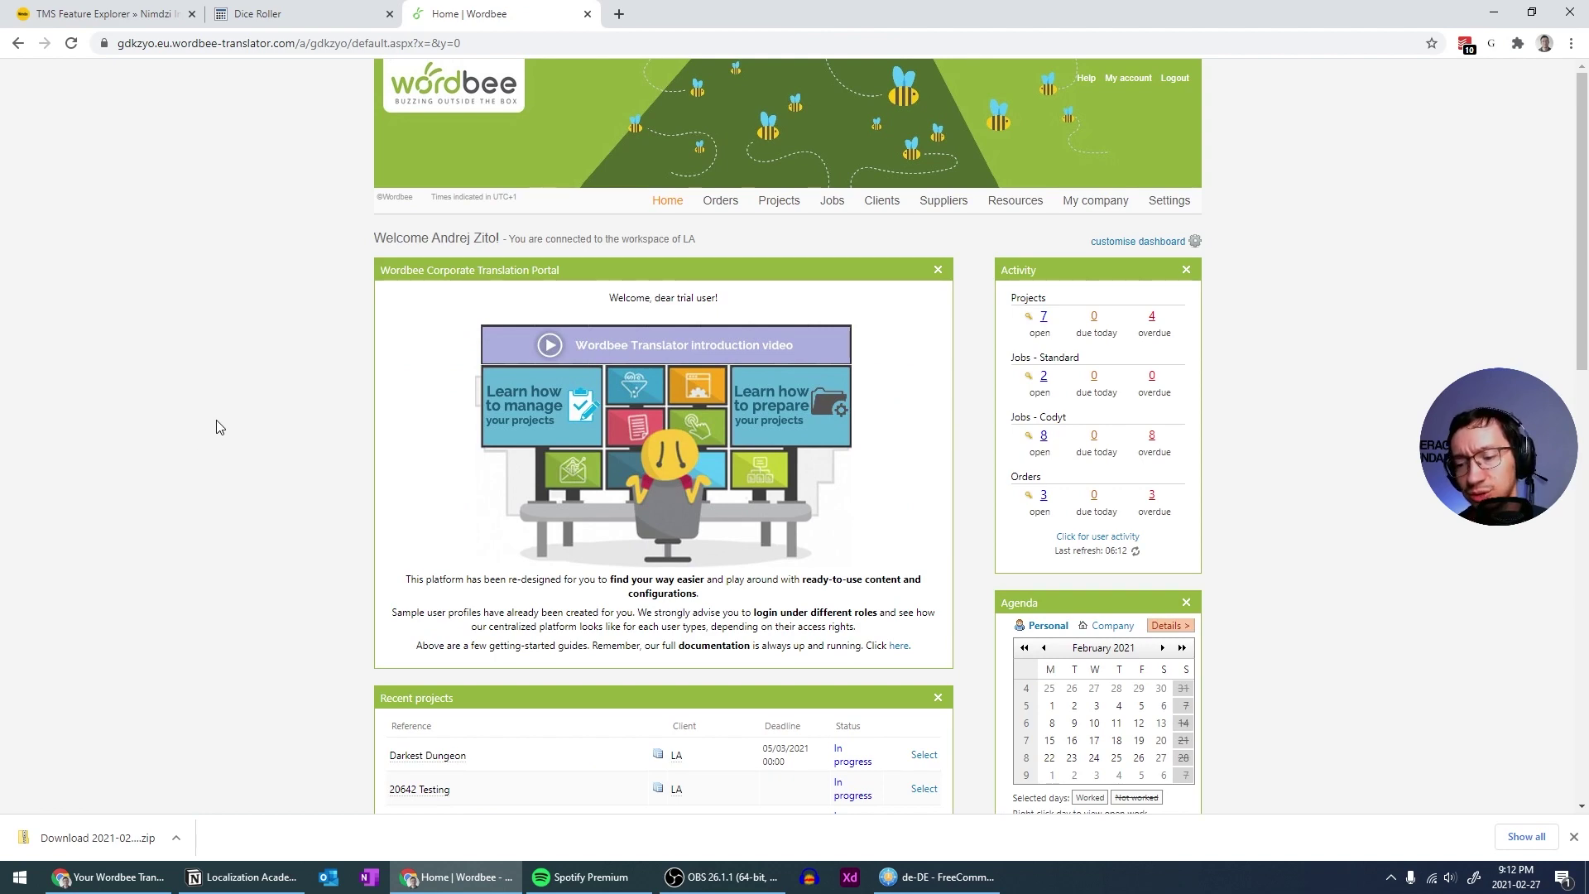
scroll(217, 427, "down", 4)
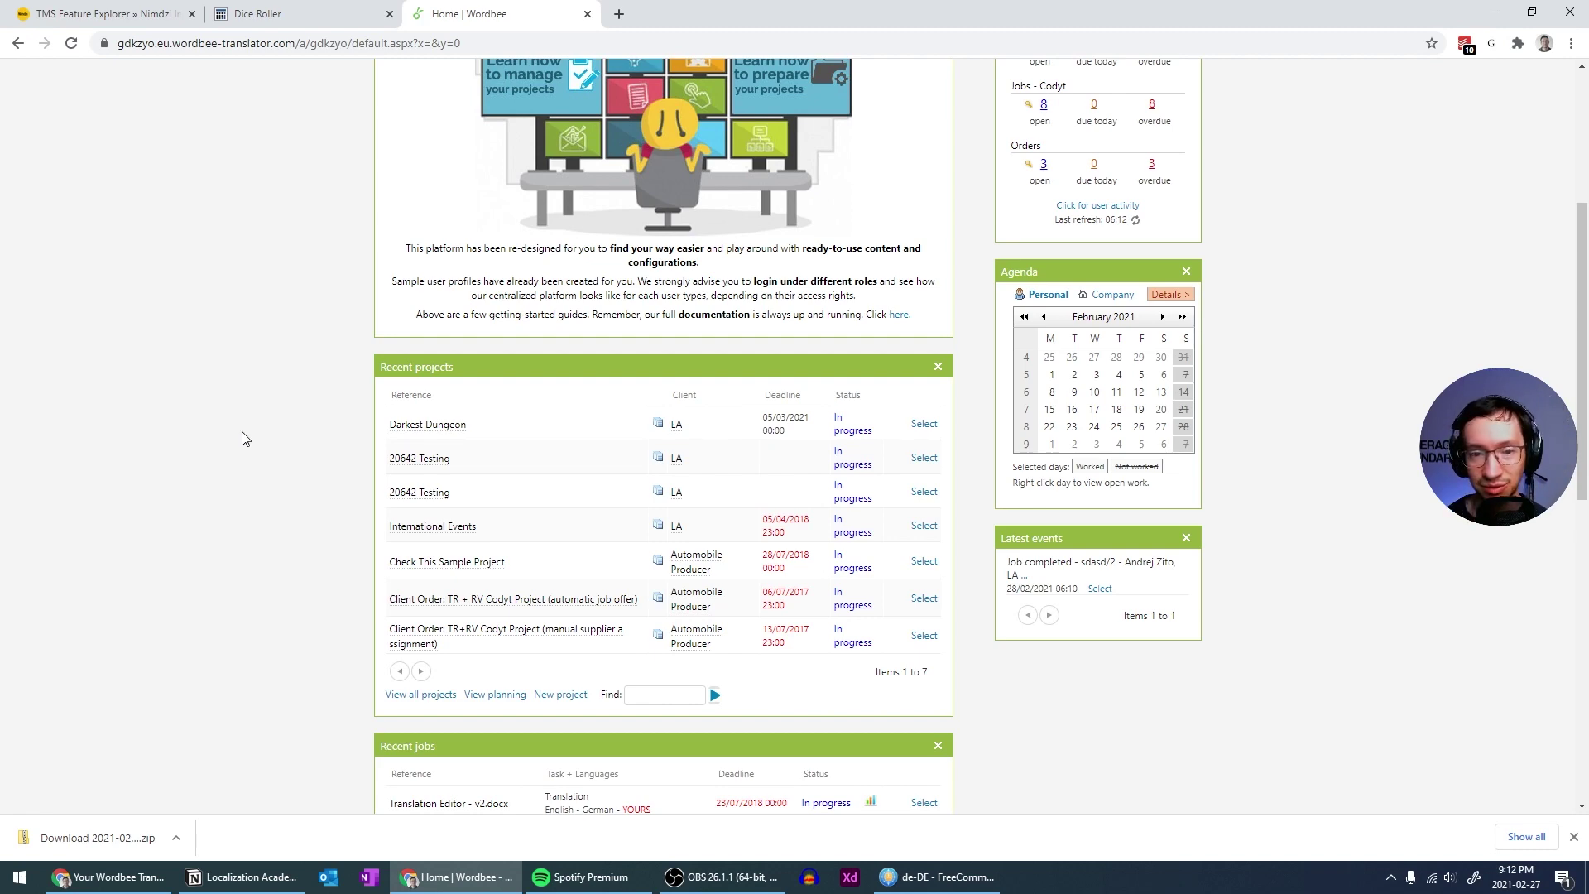
scroll(244, 430, "up", 4)
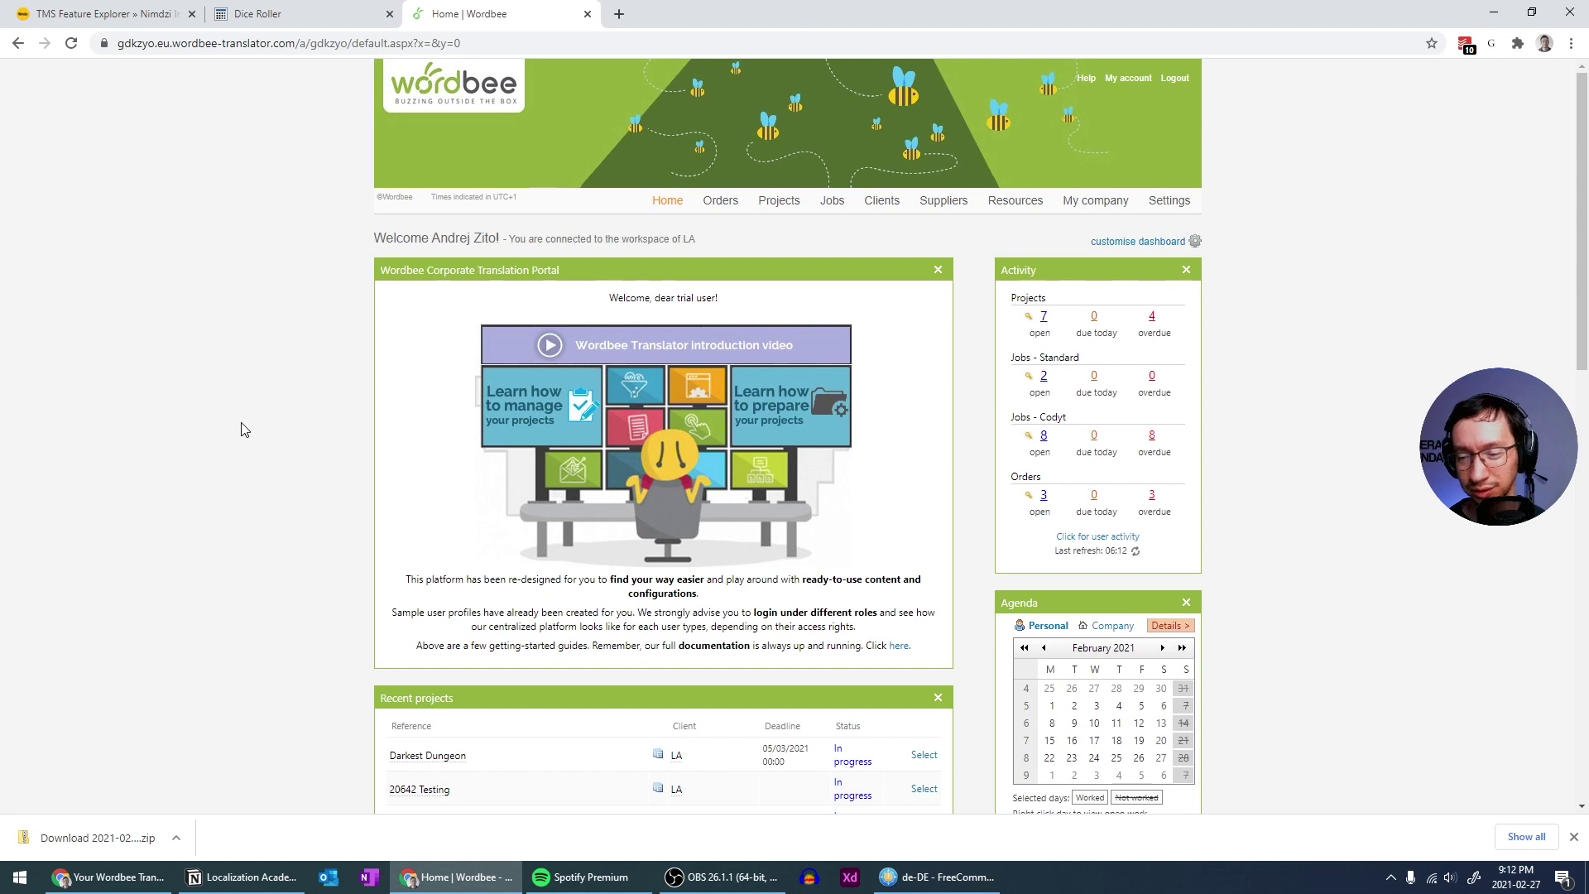
scroll(243, 430, "down", 2)
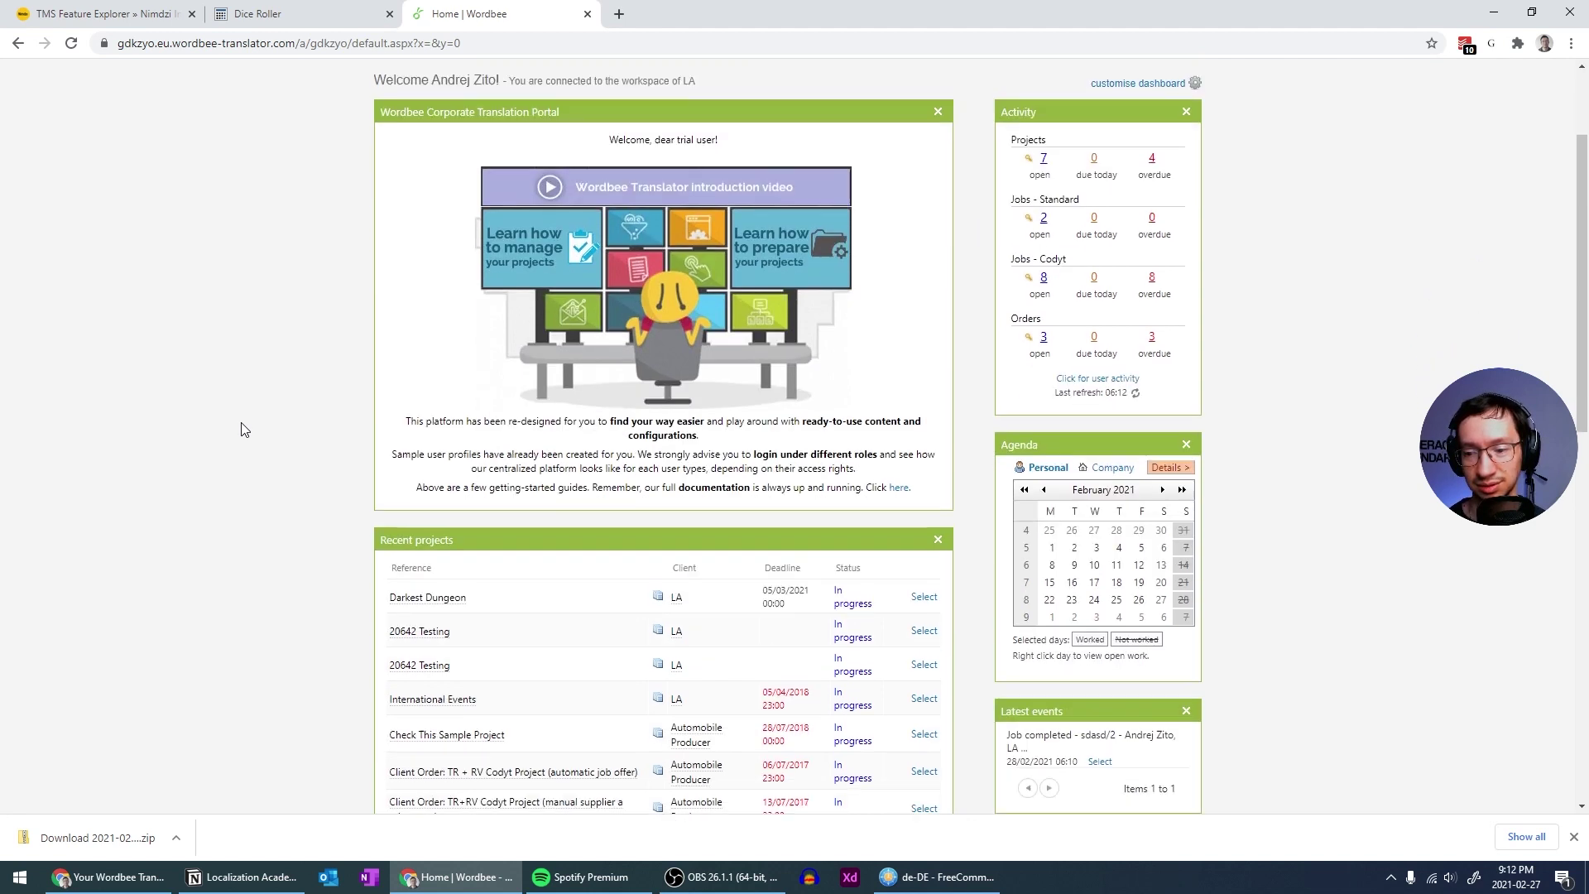